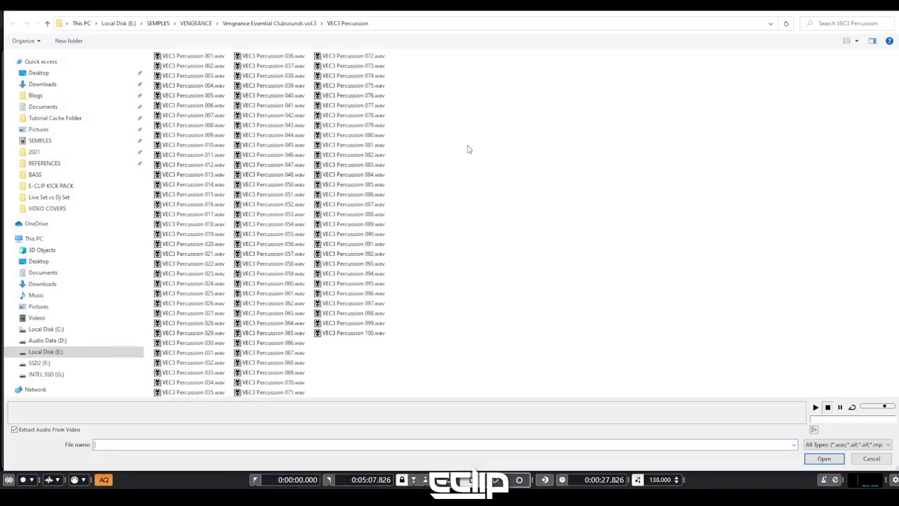
Go up to the SEMPLES folder and open its KICKS folder
key(alt+Up)
key(alt+Up)
key(BackSpace)
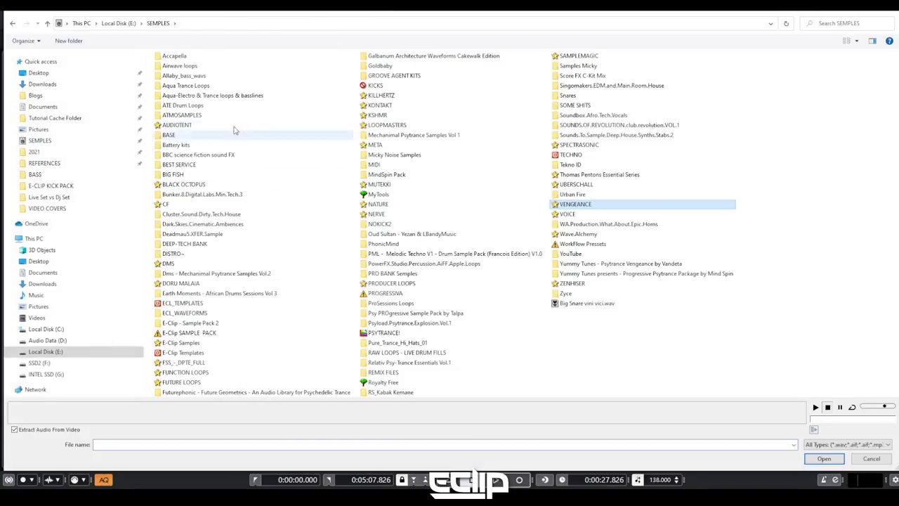
click(180, 352)
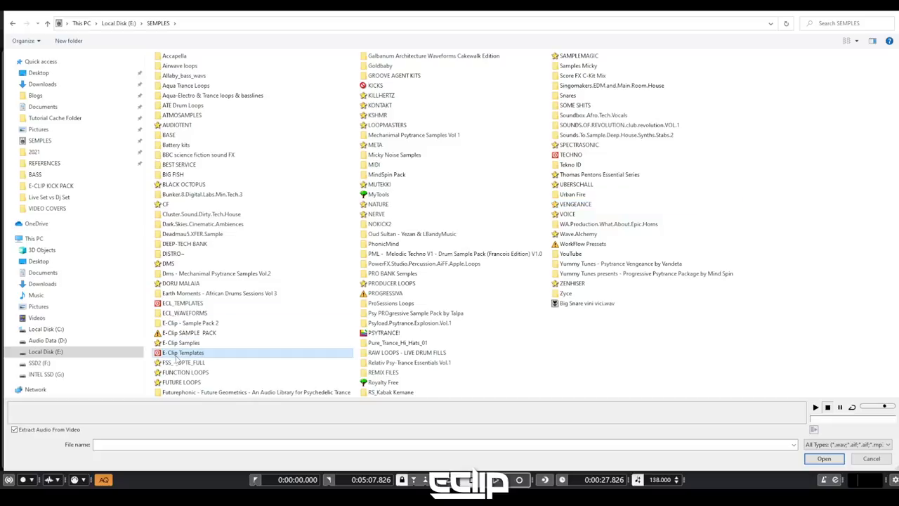
double_click(376, 86)
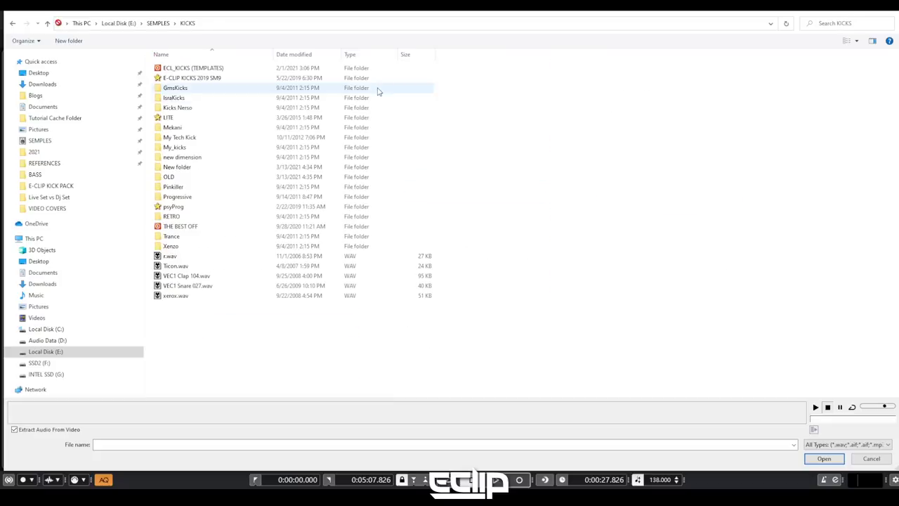
click(205, 72)
key(Return)
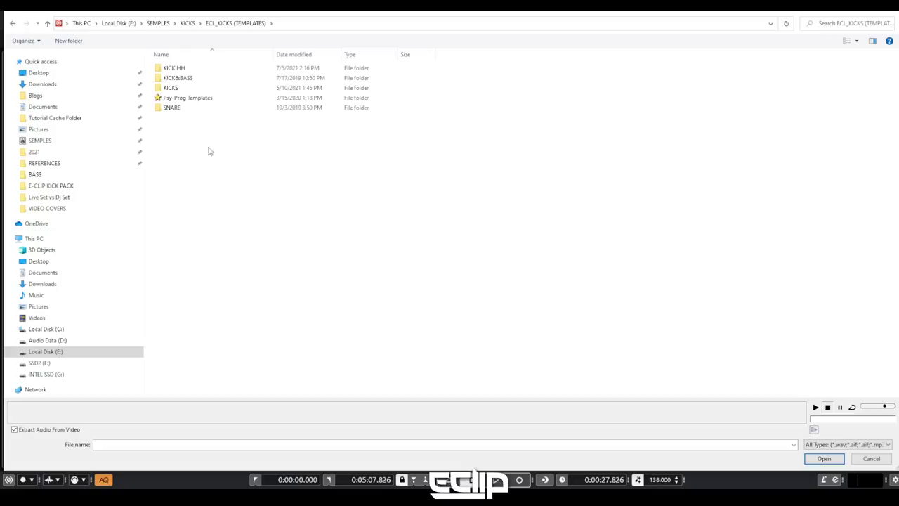
double_click(172, 88)
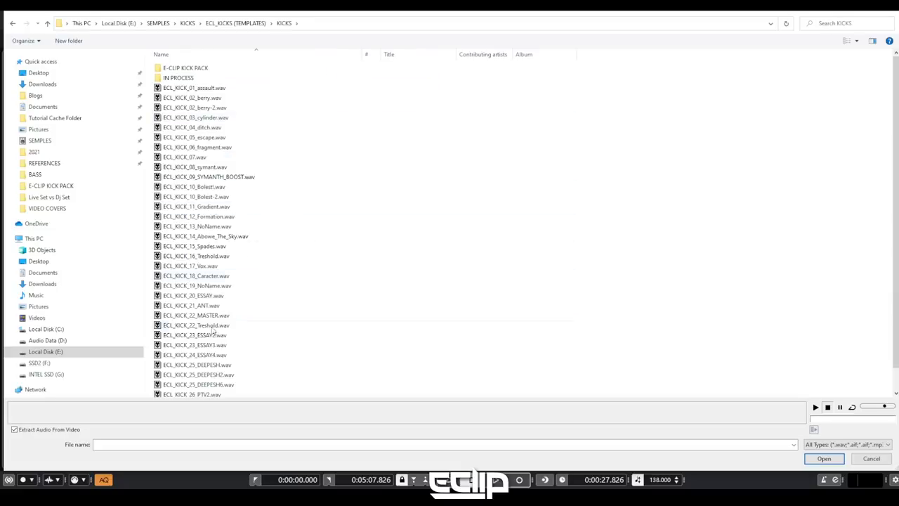
scroll(226, 283, down, 1)
key(alt+Left)
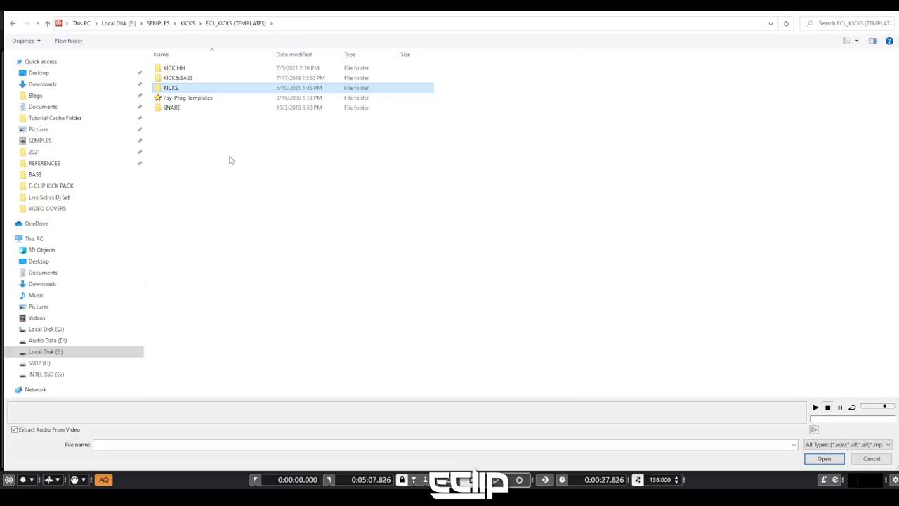
key(alt+Left)
Open the THE BEST OFF folder and audition the ECL_KICK samples from ECL_KICK_02_MAY onward
click(176, 229)
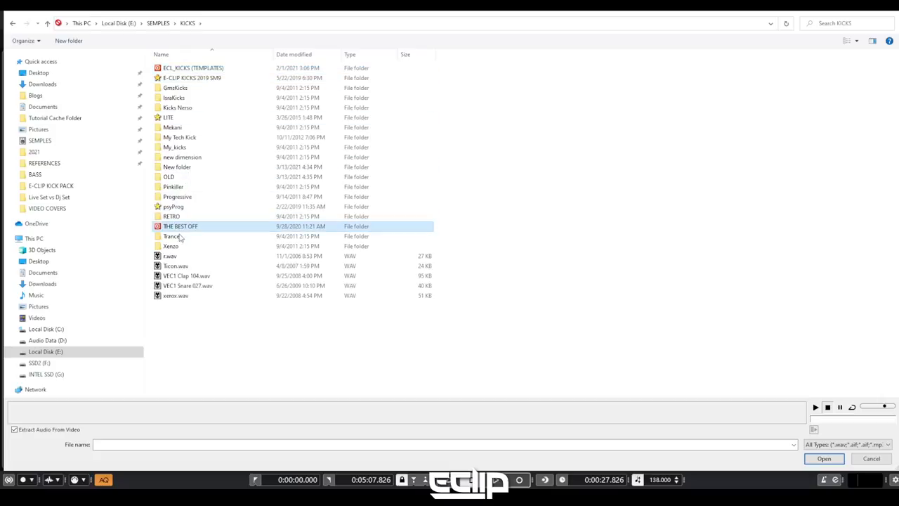
key(Return)
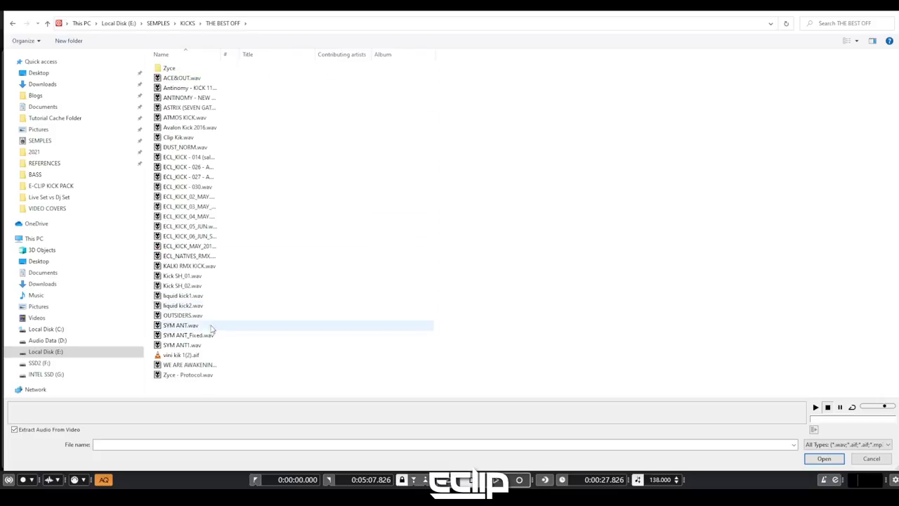
click(176, 199)
key(Down)
key(Down)
key(Down)
key(Down)
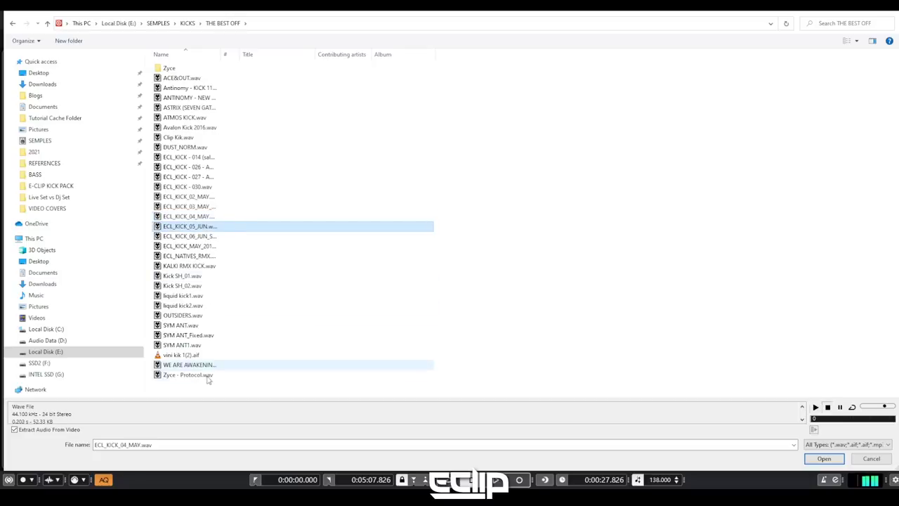
Audition the SYM ANT samples and import SYM ANT1.wav onto the Audio 01 track at bar 17
click(185, 327)
key(Down)
key(Down)
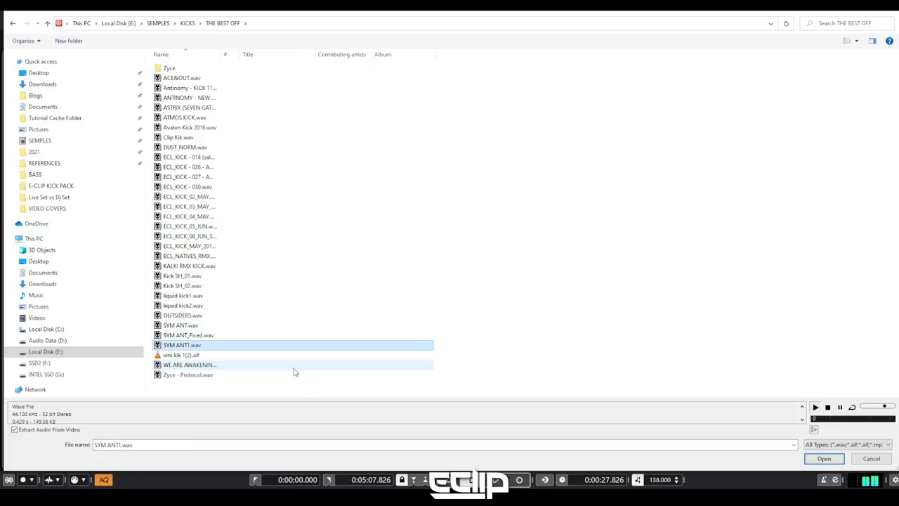
key(Return)
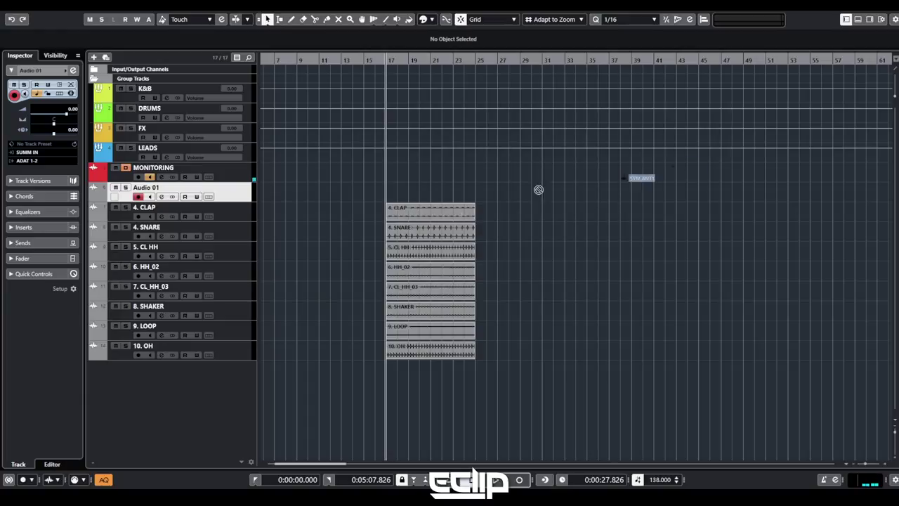
drag(538, 190, 388, 198)
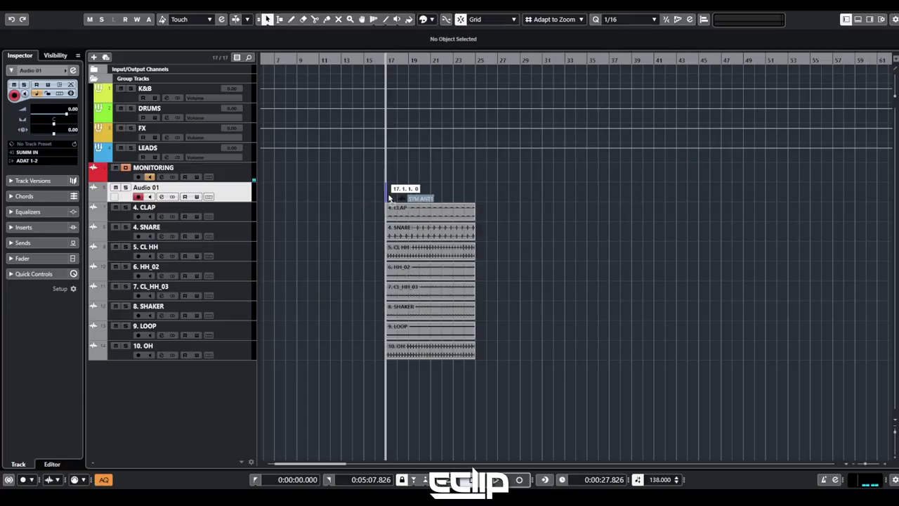
Trim the SYM ANT1 kick event so it ends at 17.1.3.0, where its waveform fades out
key(h)
key(h)
key(h)
key(h)
key(h)
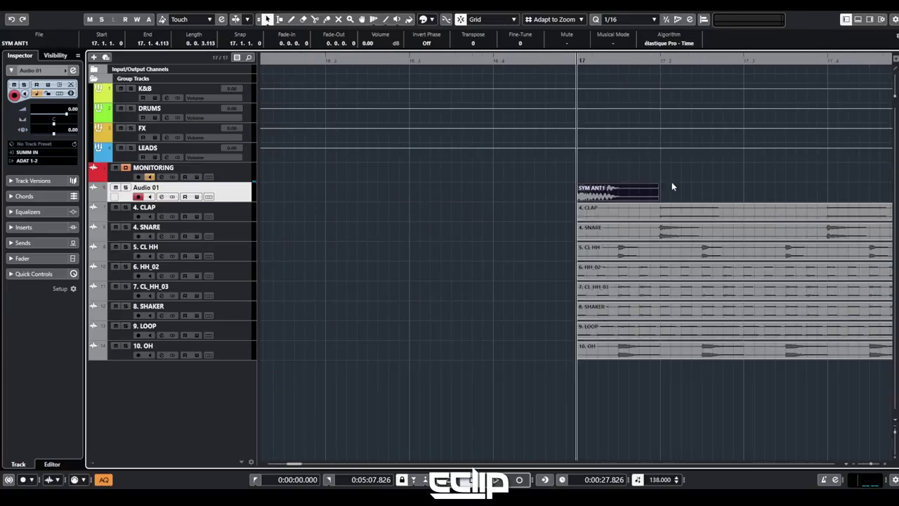
key(z)
scroll(645, 208, up, 4)
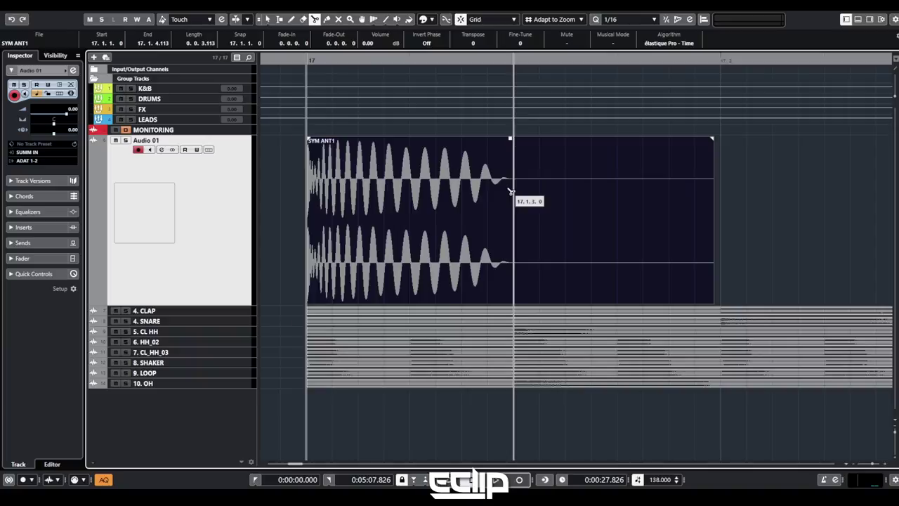
drag(510, 191, 512, 191)
Inspect the start of the kick's waveform, then solo the Audio 01 track and play the kick
scroll(349, 171, up, 5)
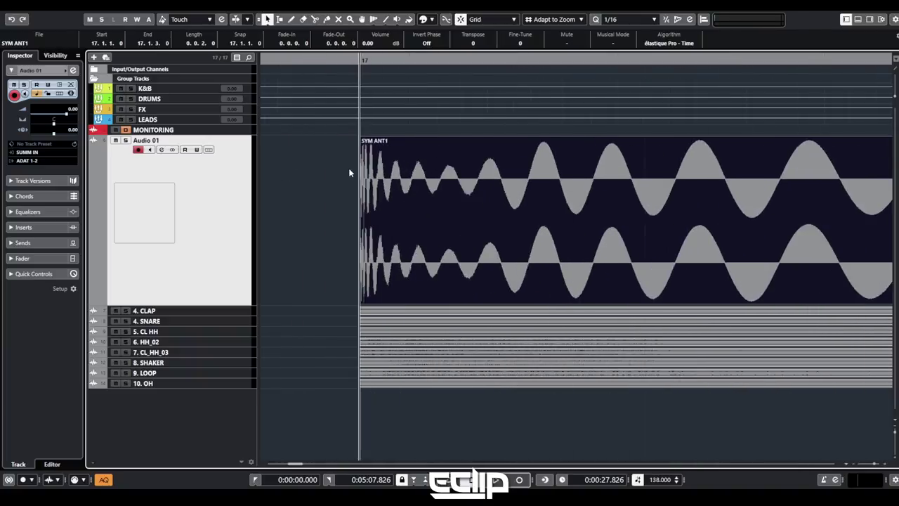
scroll(349, 172, up, 4)
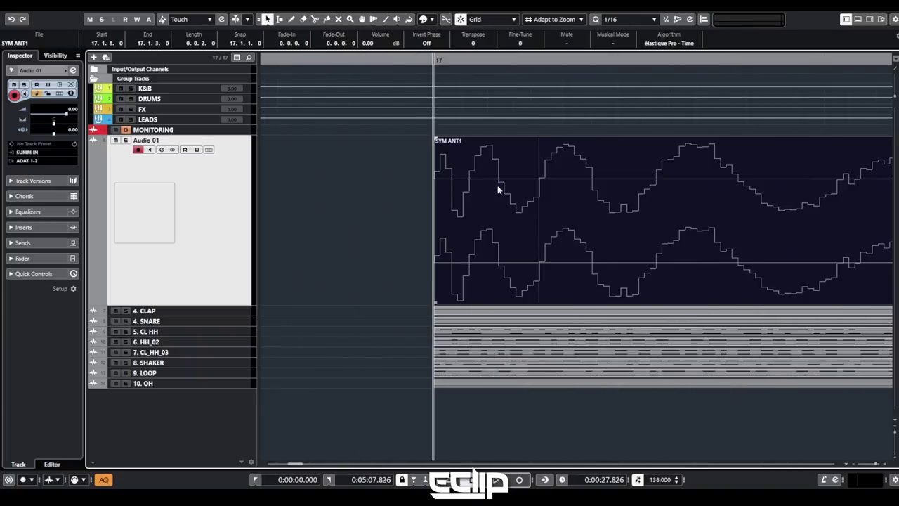
scroll(403, 199, down, 3)
key(s)
key(space)
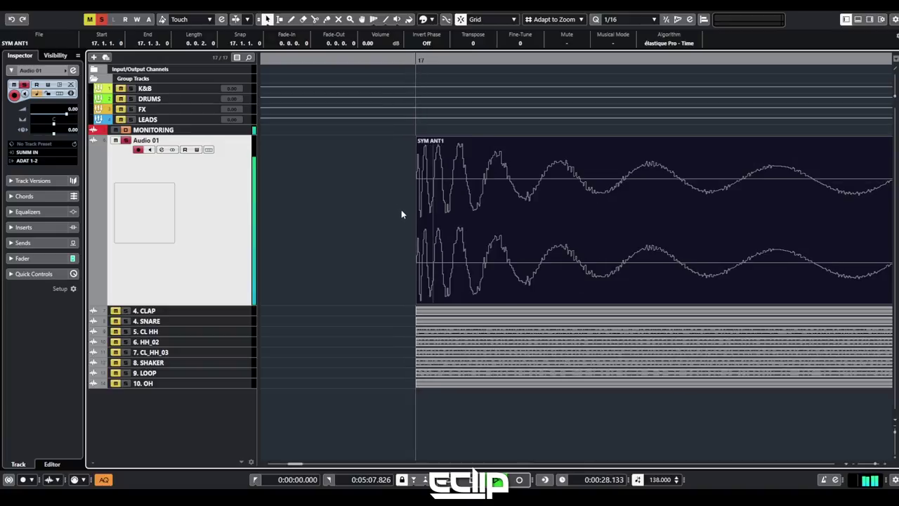
key(space)
Copy the trimmed kick to beat 17.2 and glue both kicks into one part
scroll(386, 203, down, 6)
drag(406, 206, 554, 202)
key(4)
click(422, 186)
key(1)
Play the glued kicks and extend the part's end to 17.3.1.0
key(space)
key(space)
drag(587, 302, 660, 288)
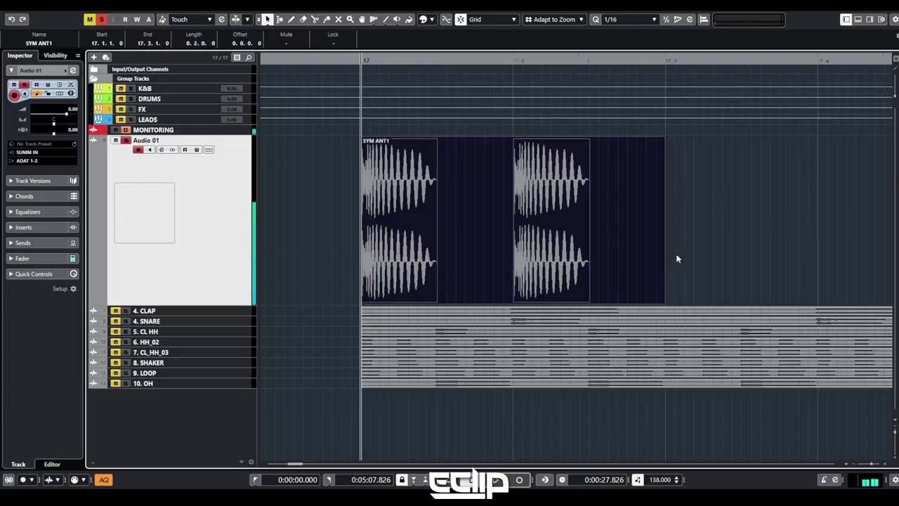
Duplicate the two-beat kick part and glue both copies into a one-bar part
key(ctrl+d)
key(4)
click(436, 190)
key(1)
Duplicate the one-bar kick part until it fills bars 17 to 25 and glue the copies into one part
scroll(421, 212, down, 2)
key(ctrl+d)
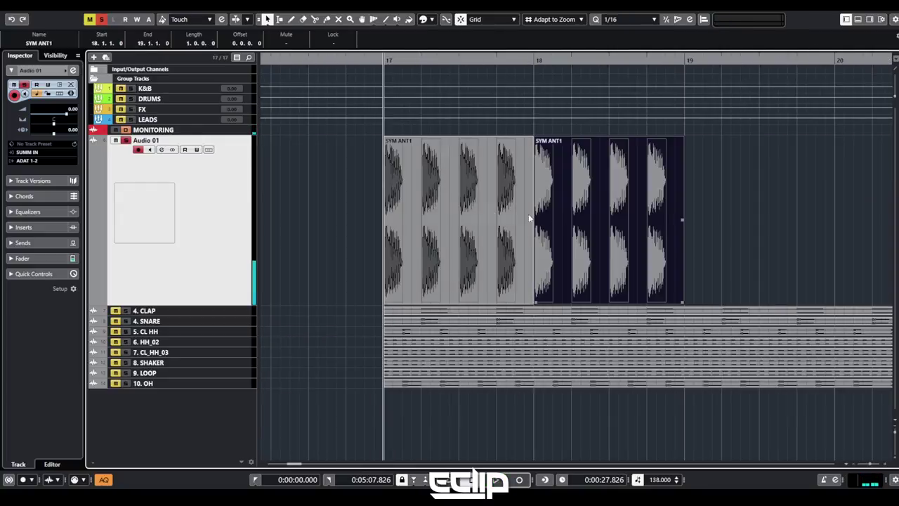
scroll(545, 219, down, 3)
drag(591, 195, 481, 190)
key(ctrl+d)
drag(689, 174, 487, 189)
key(ctrl+d)
drag(841, 193, 477, 202)
key(4)
click(476, 204)
key(1)
Set the locators to the range of the eight-bar kick part and start playback
click(486, 207)
key(p)
key(space)
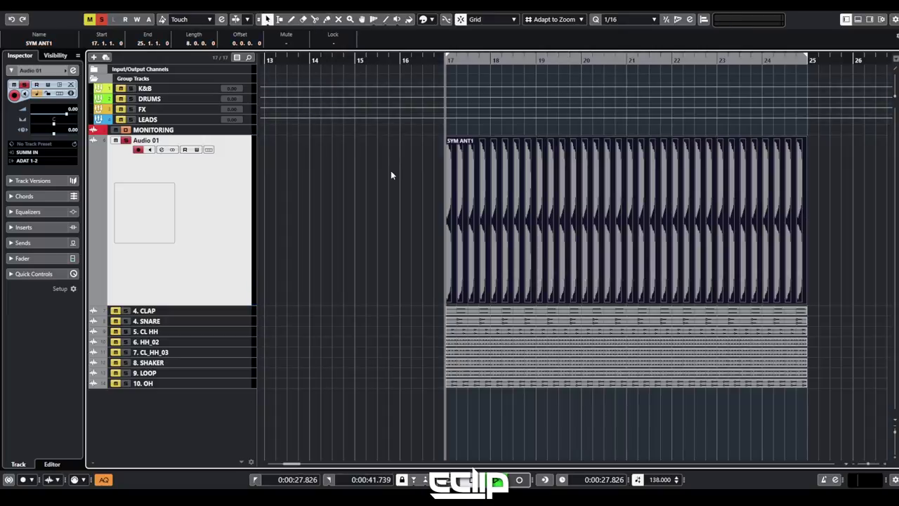
click(393, 168)
key(KP_Divide)
key(KP_Multiply)
key(space)
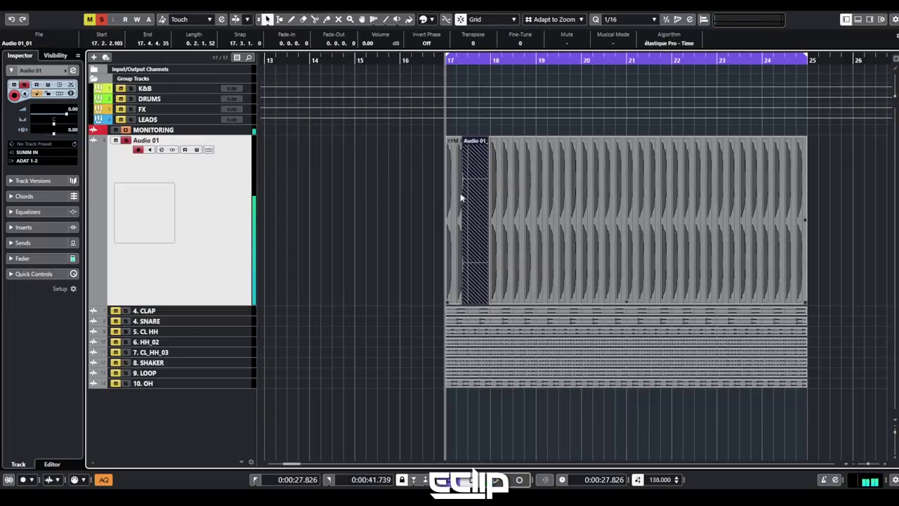
key(Delete)
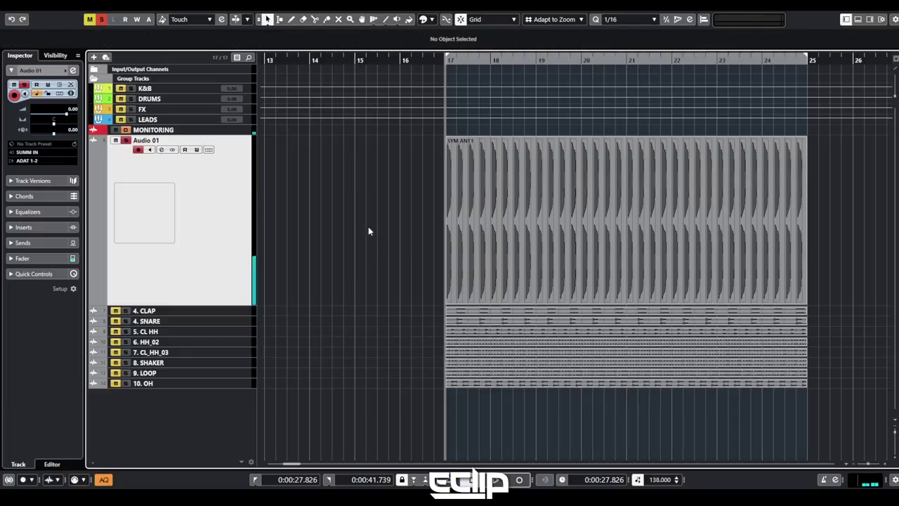
Rename the Audio 01 track to KICK and clear the solo so all tracks are heard
key(space)
double_click(145, 140)
text(KICK)
key(Return)
key(space)
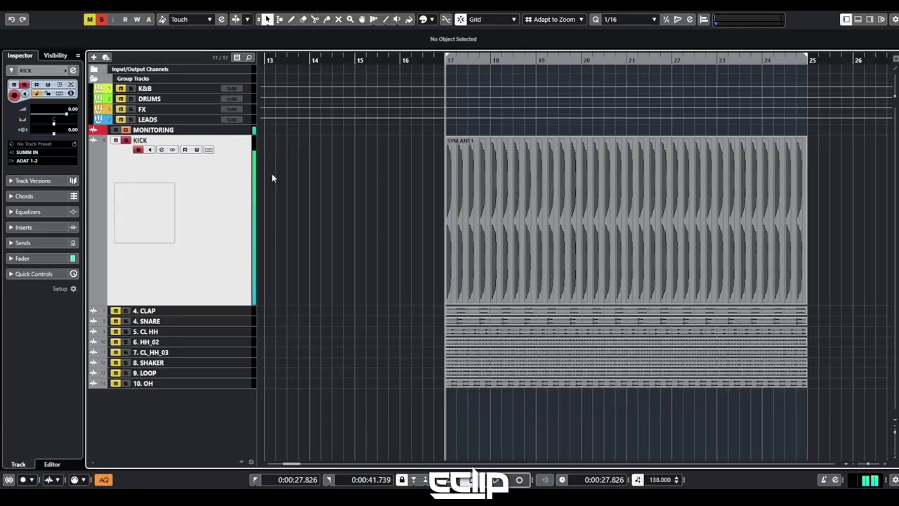
key(z)
click(102, 20)
click(24, 5)
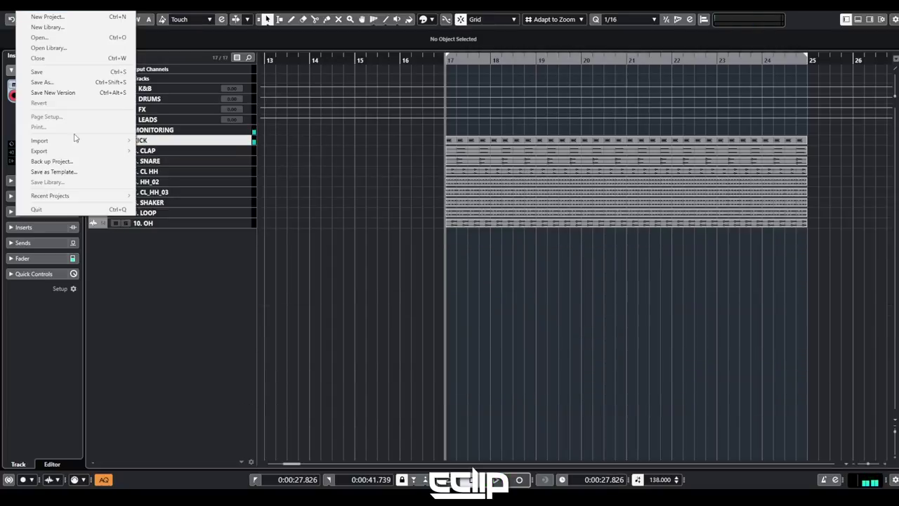
mouse_move(84, 142)
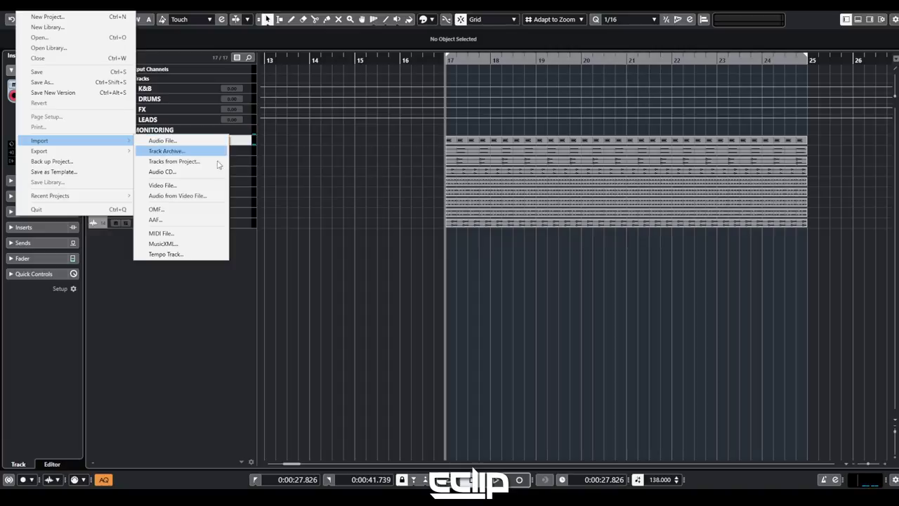
click(170, 161)
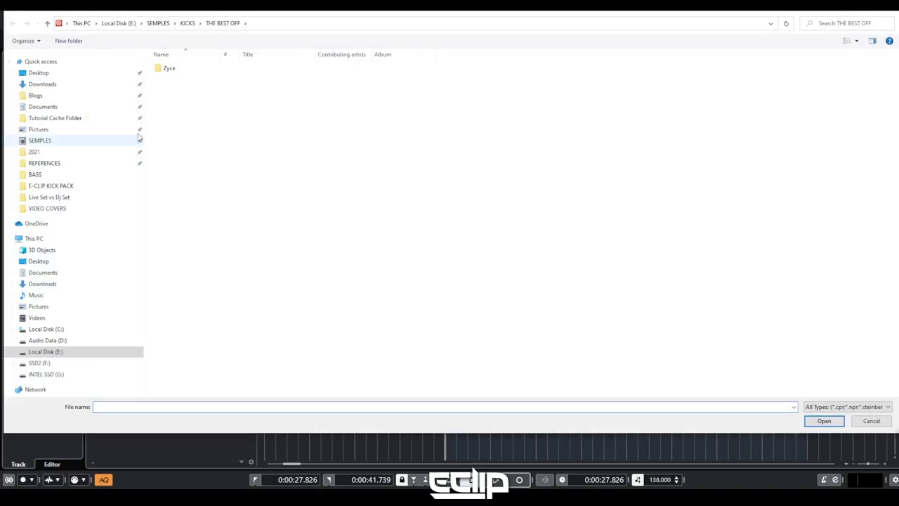
key(Escape)
Import the D bass track from a track archive in the BASS preset folder and dismiss the missing plug-in notice
click(23, 9)
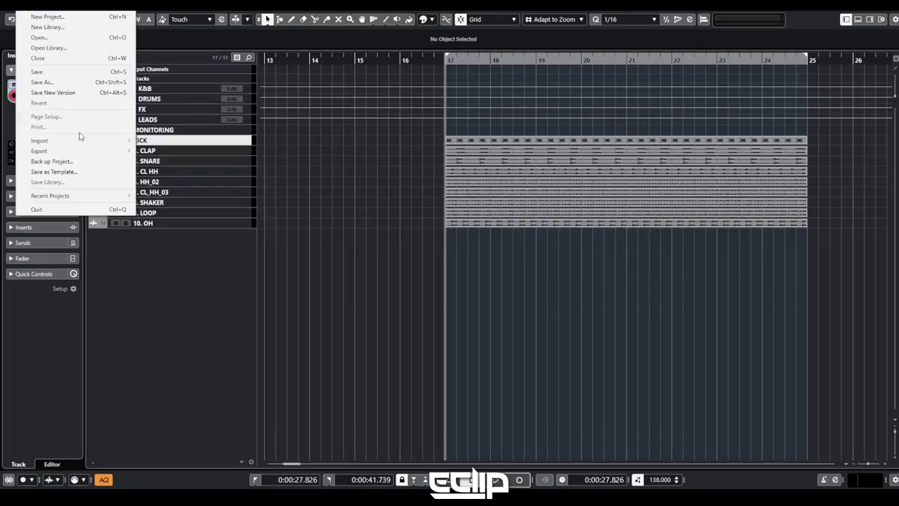
mouse_move(68, 144)
click(170, 151)
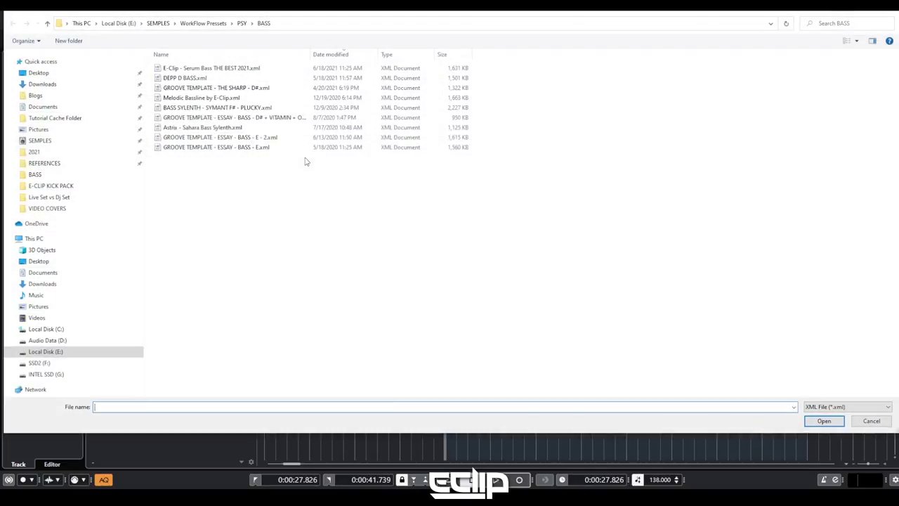
click(258, 140)
click(269, 118)
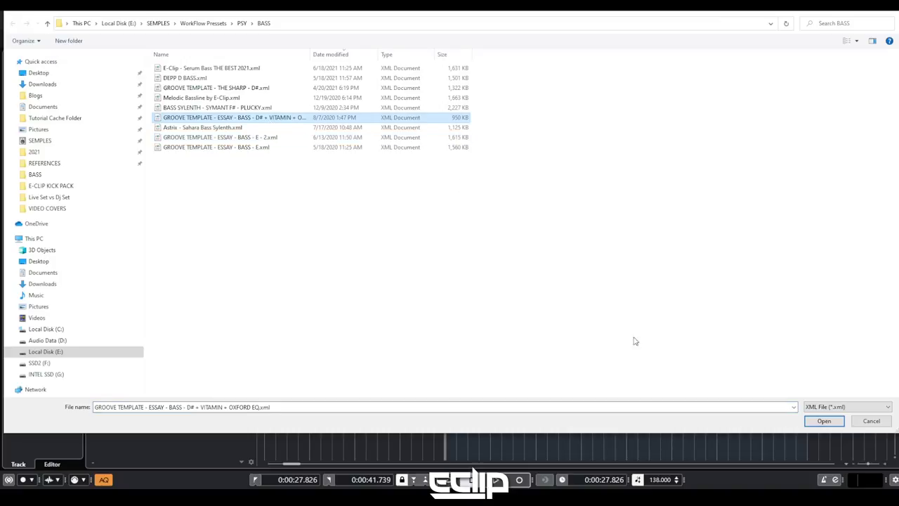
click(201, 109)
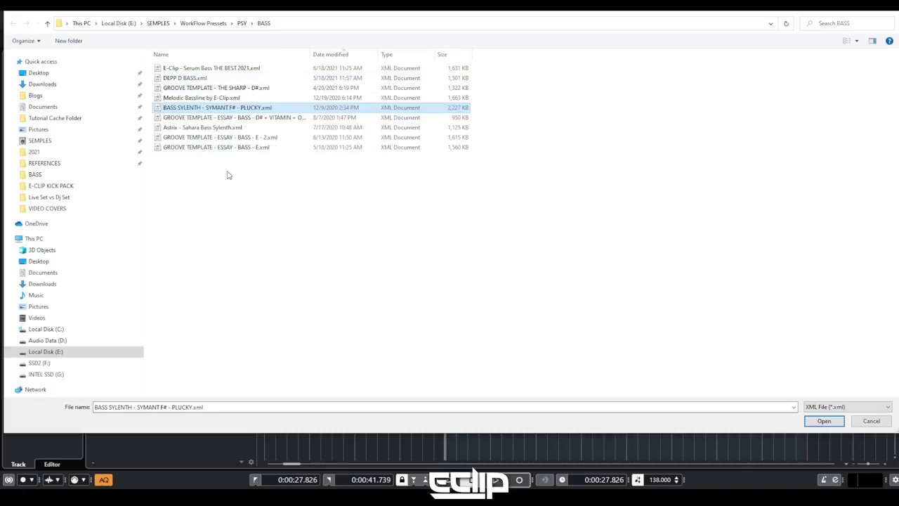
click(211, 87)
click(827, 421)
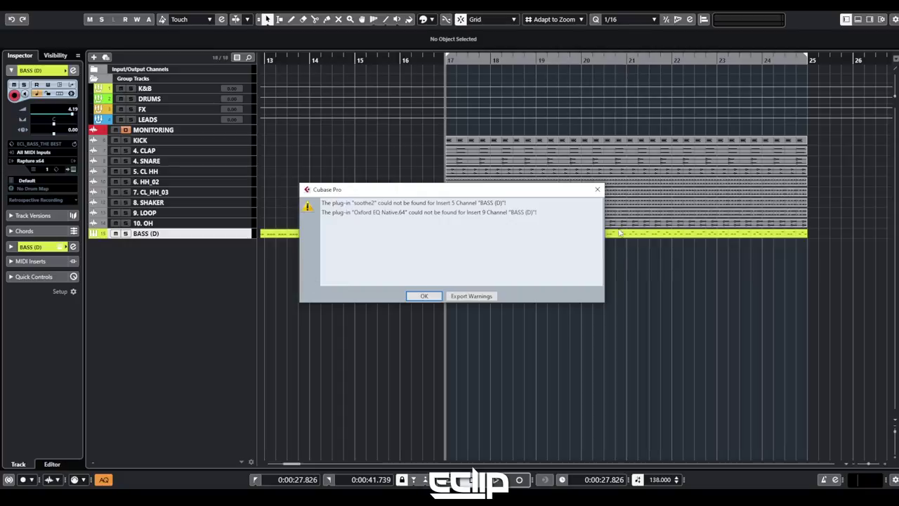
click(414, 296)
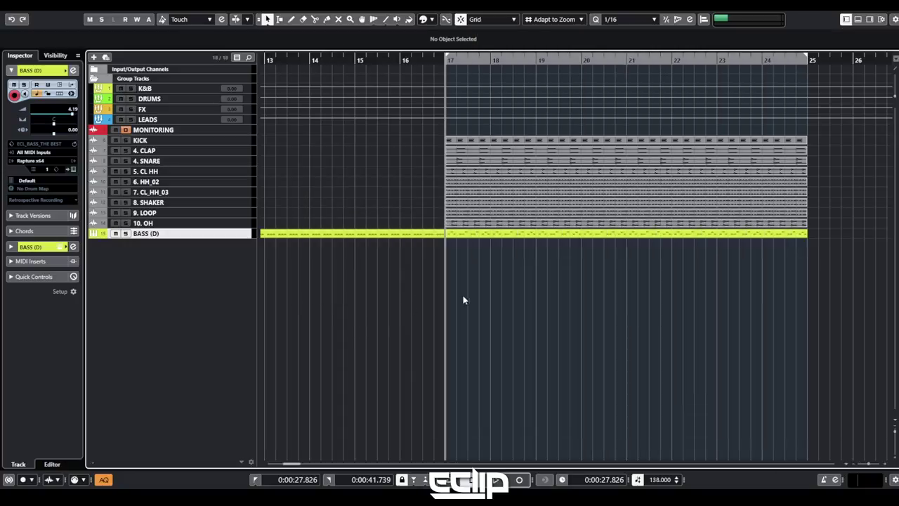
Remove the missing soothe2 and Oxford EQ inserts from the BASS (D) track and start playback
key(g)
key(g)
click(41, 247)
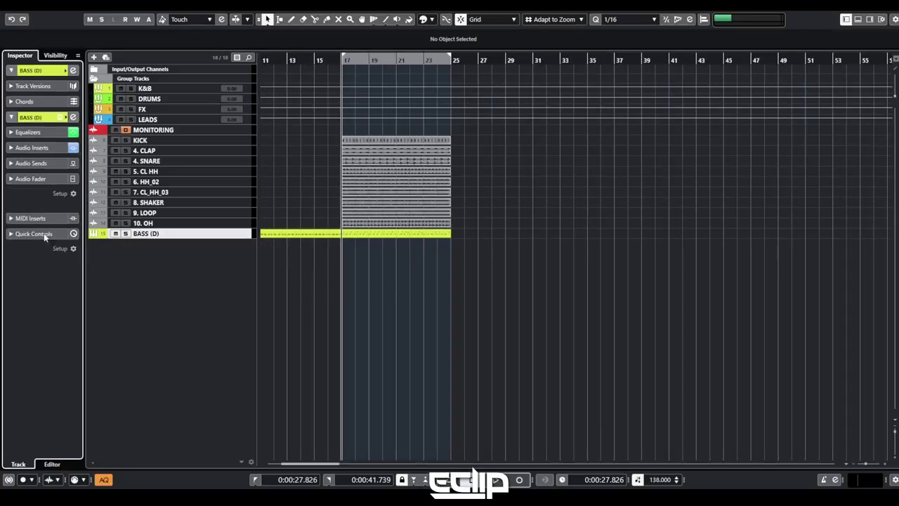
click(44, 148)
drag(42, 217, 306, 315)
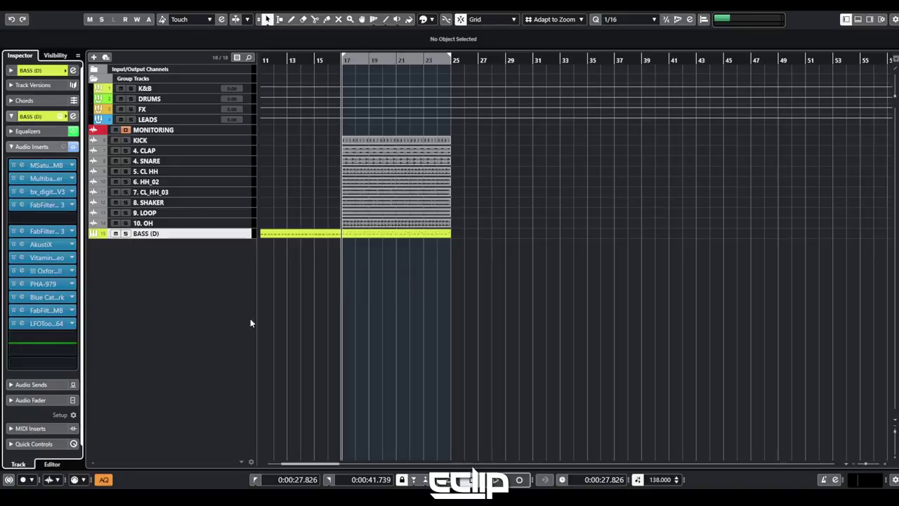
drag(51, 280, 281, 281)
key(space)
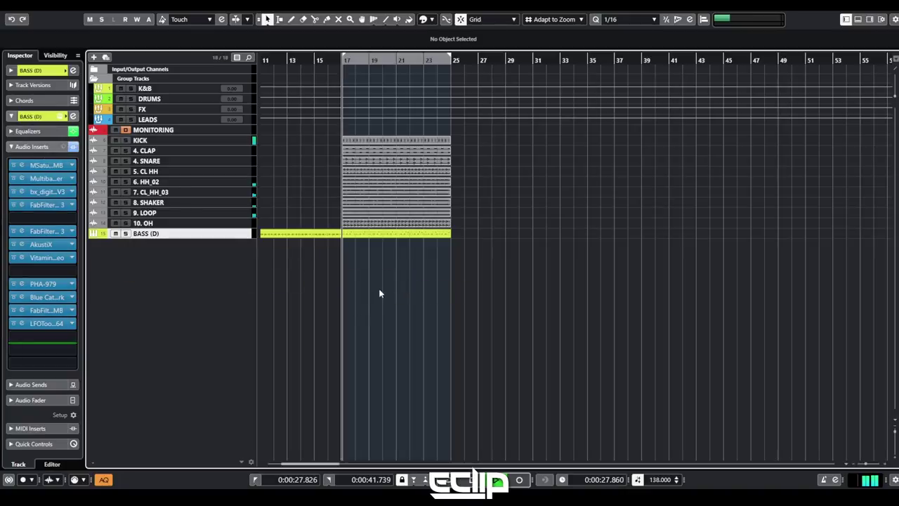
Solo the BASS (D) track and review the amplitude and Cutoff 1 envelopes of its Rapture instrument
key(s)
key(z)
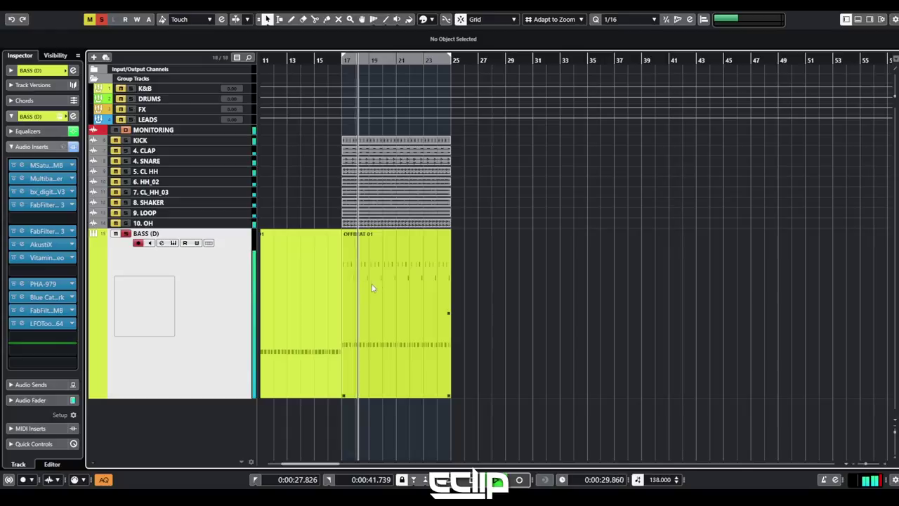
key(e)
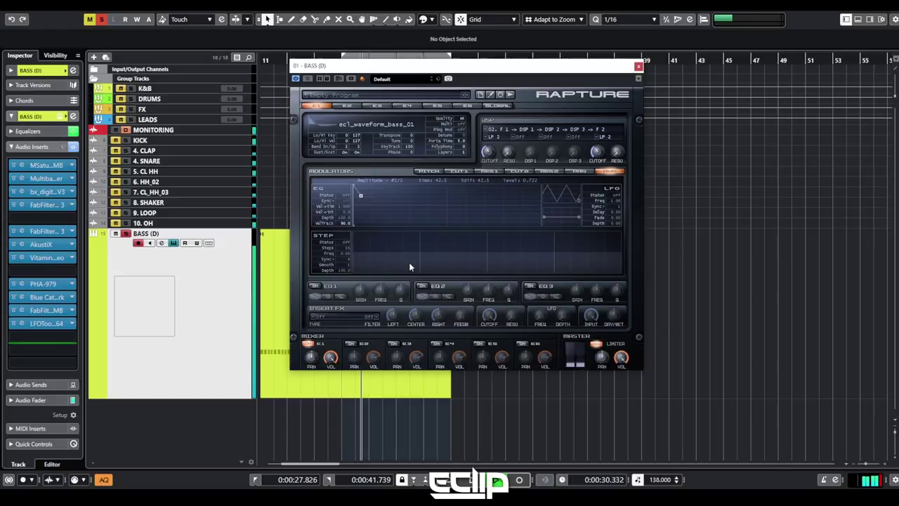
click(639, 67)
click(162, 243)
key(Escape)
key(e)
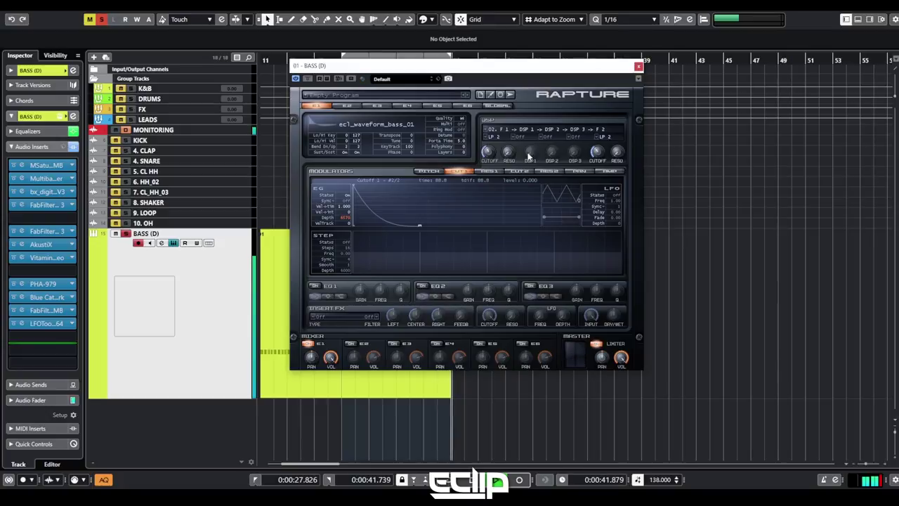
click(637, 68)
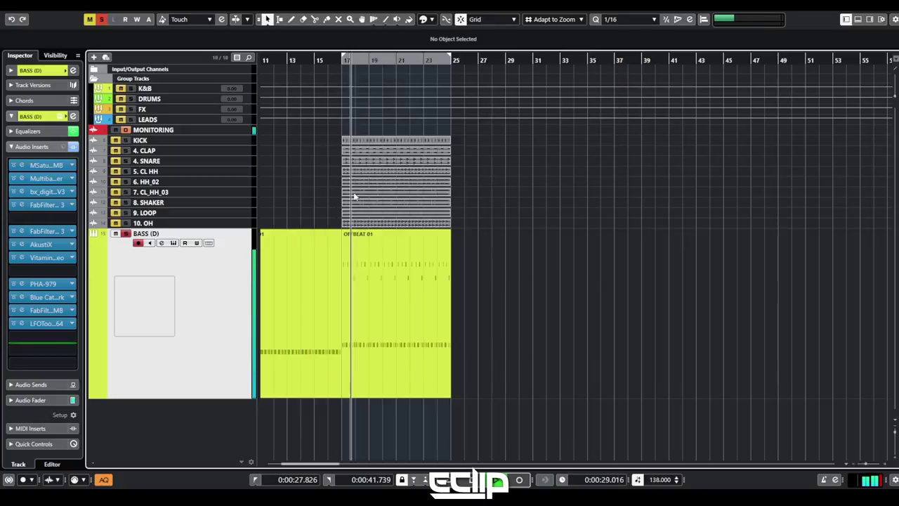
Review the LFOTool insert's volume curve on the BASS (D) track during playback
click(14, 298)
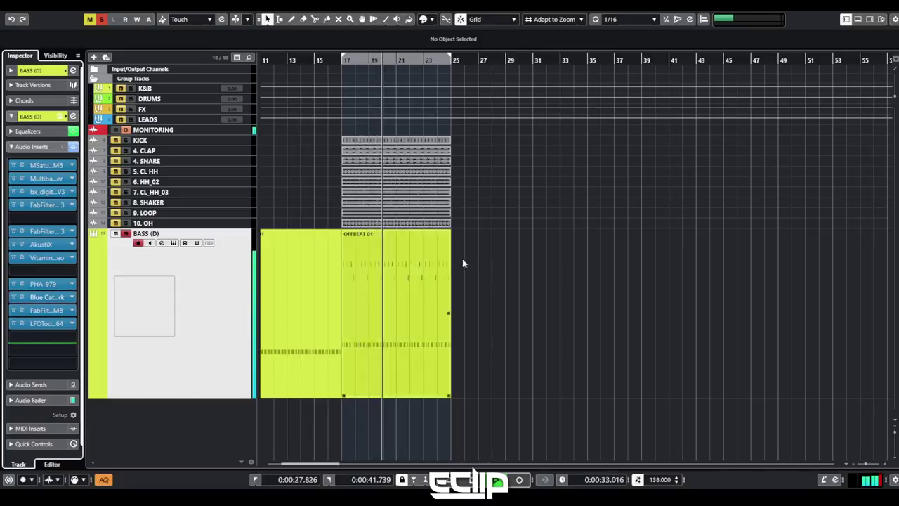
click(484, 281)
key(space)
click(22, 323)
key(space)
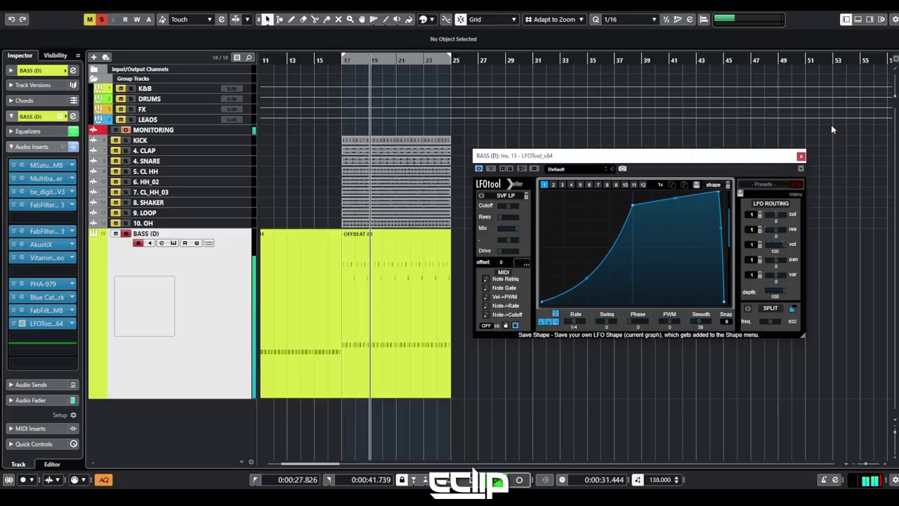
click(801, 156)
key(space)
Clear the BASS (D) solo and start playback from the OFFBEAT 01 part at bar 9
key(g)
key(g)
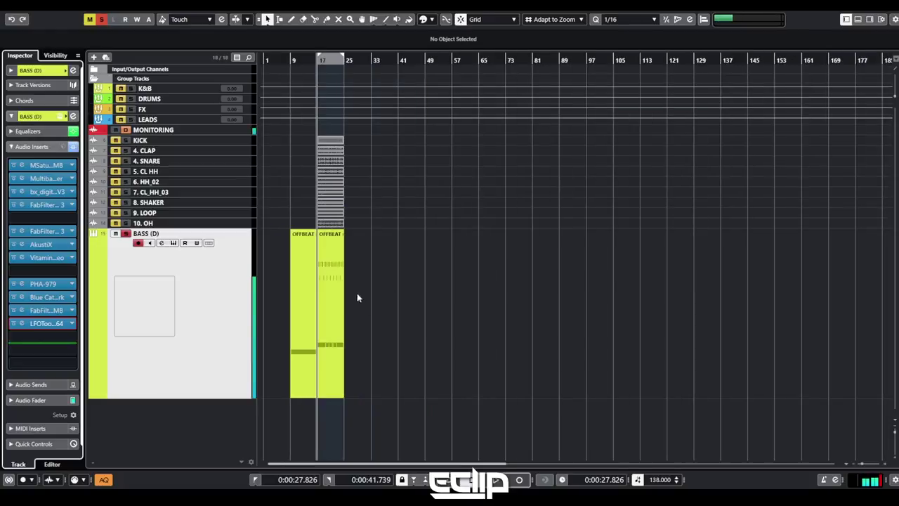
click(327, 285)
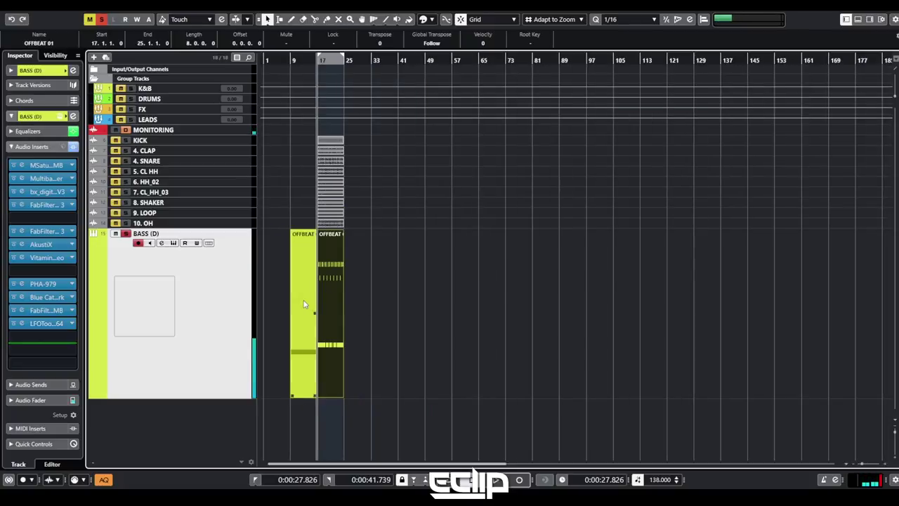
key(b)
key(b)
key(n)
click(436, 257)
key(space)
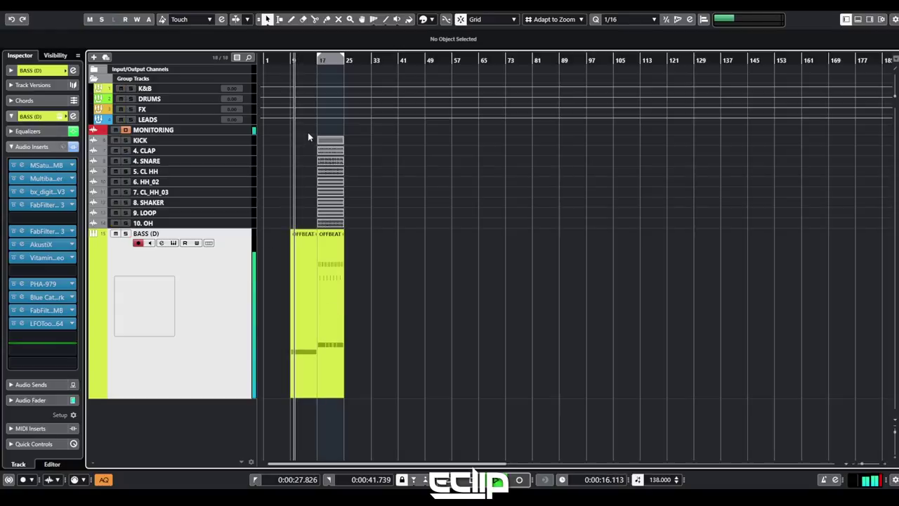
Copy the eight-bar kick and drum parts from bar 17 to bar 9
drag(335, 217, 335, 218)
drag(334, 146, 311, 146)
click(275, 224)
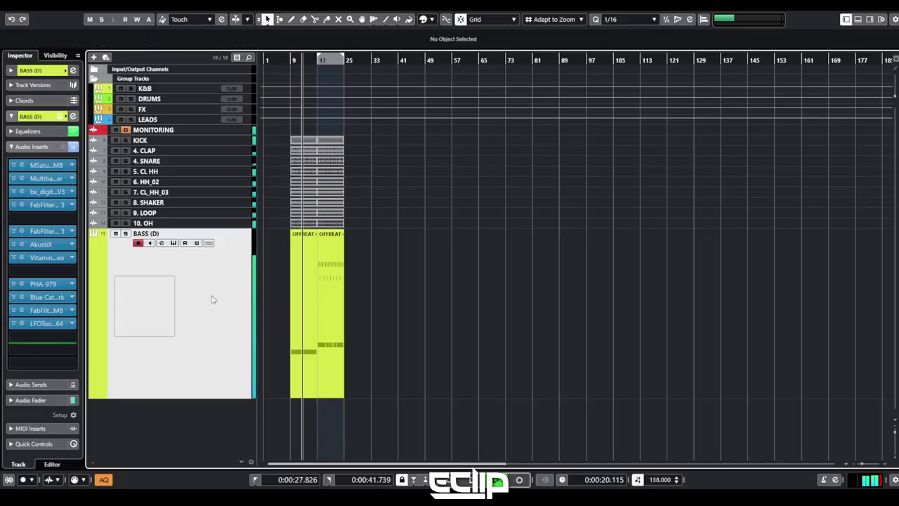
Move the BASS (D) track directly below the KICK track and solo both tracks
drag(216, 282, 237, 153)
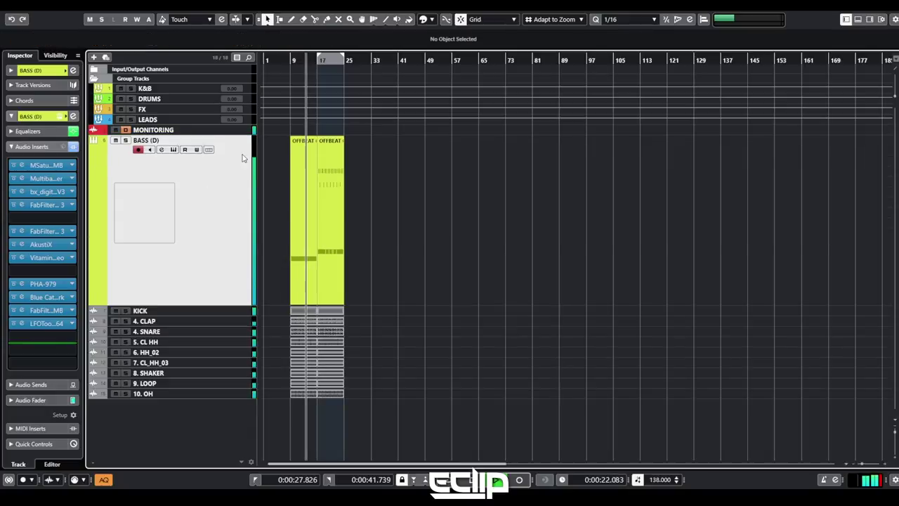
drag(204, 315, 263, 160)
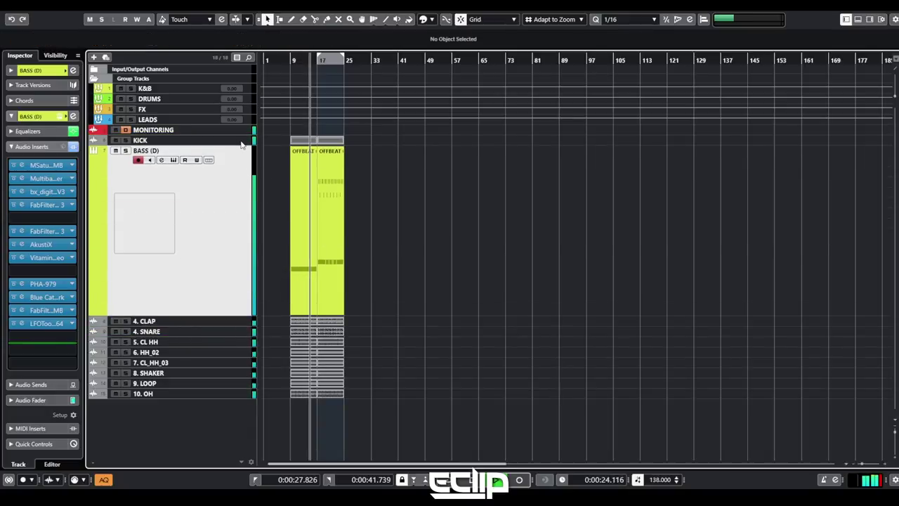
shift+click(240, 141)
key(s)
key(z)
key(z)
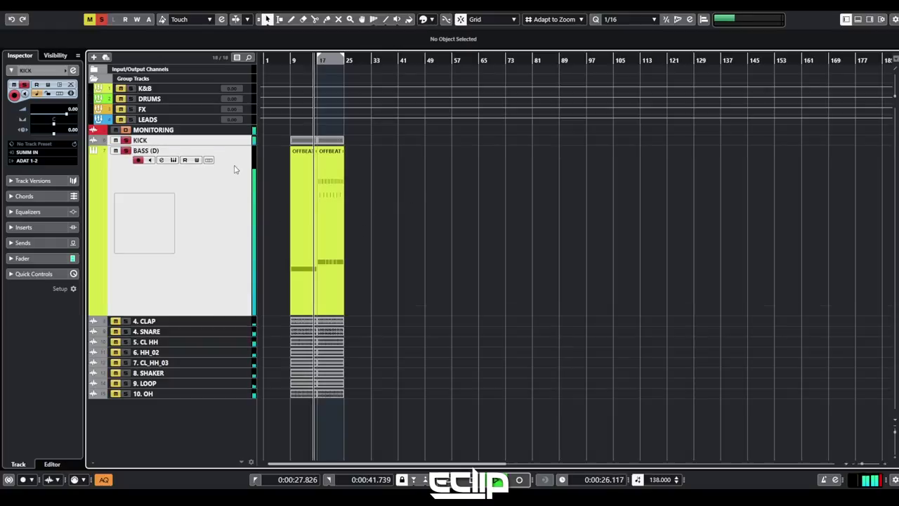
Set the locators around the kick part from bar 9 to 17 and start playback from bar 9
click(235, 172)
key(z)
key(g)
key(shift+h)
key(shift+h)
key(shift+h)
scroll(323, 174, down, 3)
scroll(287, 124, up, 4)
scroll(351, 127, left, 2)
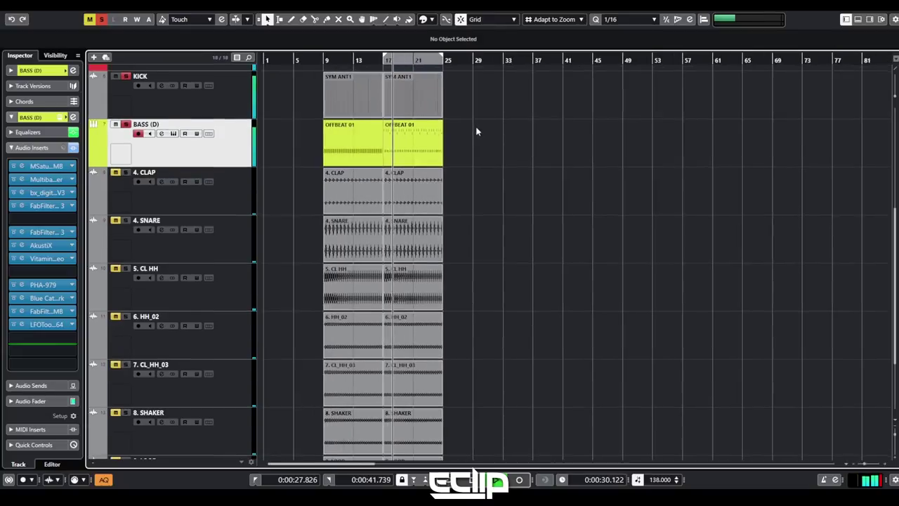
click(360, 85)
key(p)
click(519, 177)
key(KP_1)
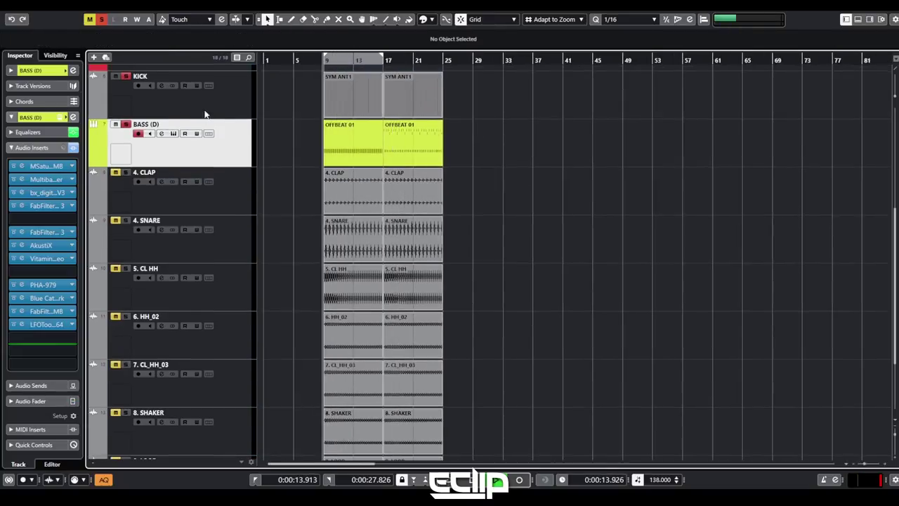
key(space)
Give the KICK track the same yellow-green colour as the BASS (D) track
click(225, 116)
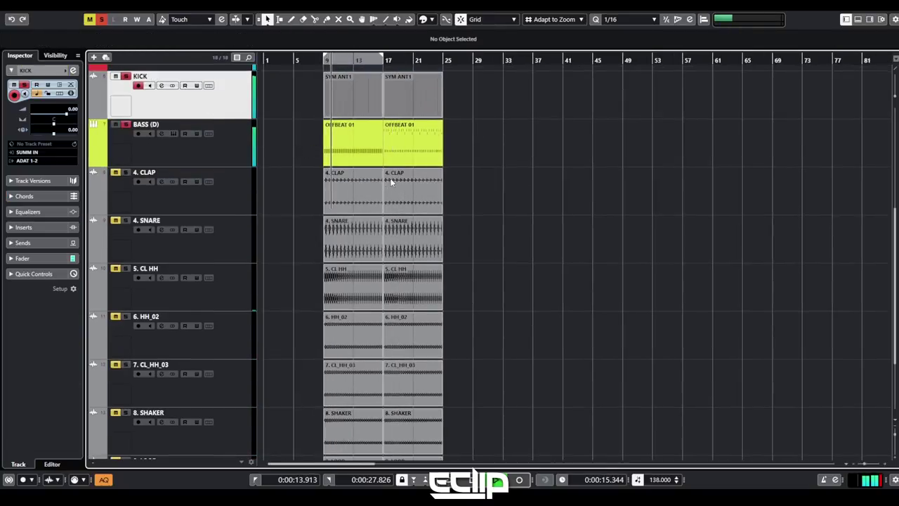
key(ctrl+alt+b)
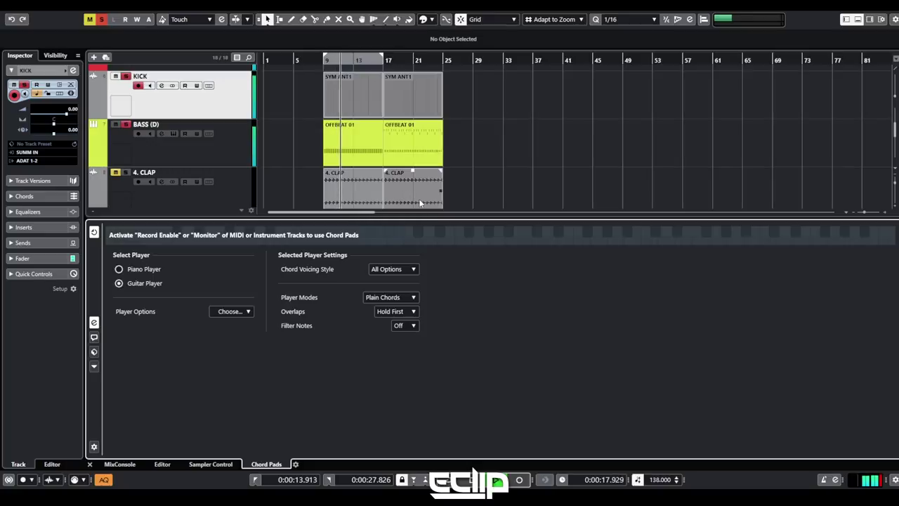
key(ctrl+alt+e)
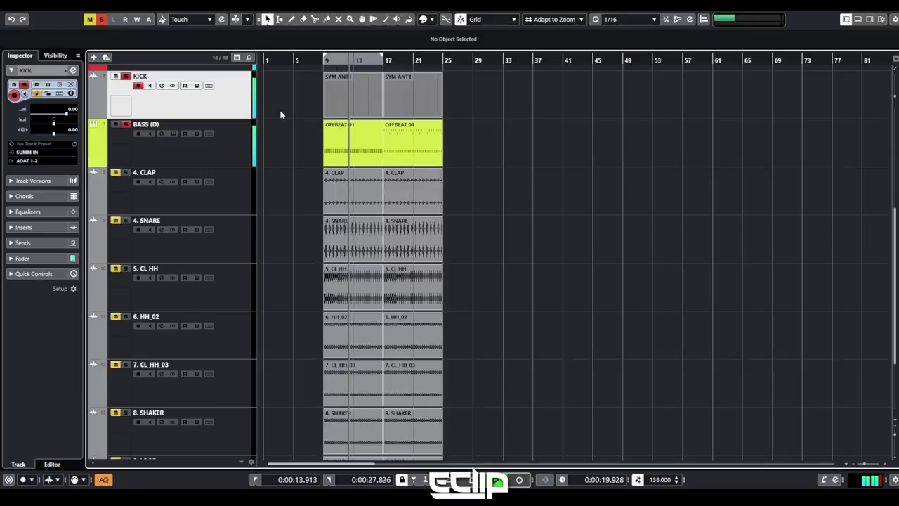
key(alt+shift+c)
click(444, 232)
click(476, 174)
click(509, 217)
click(300, 160)
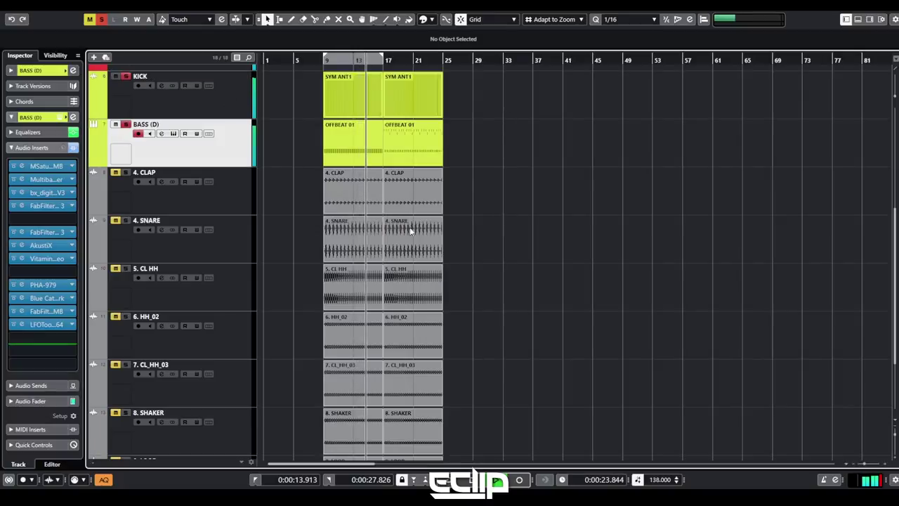
Set the HMF equalizer band of the BASS (D) channel to about -6.1 dB at 1795 Hz
key(e)
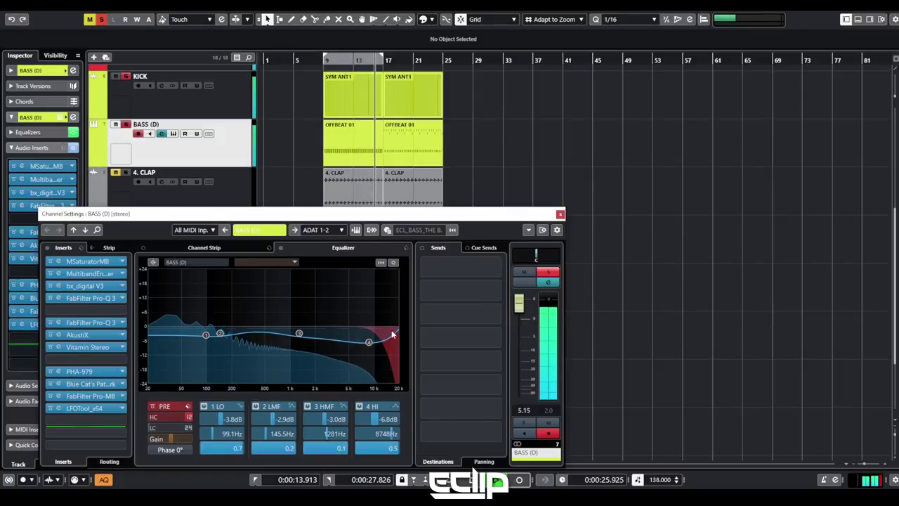
drag(299, 333, 311, 343)
Replace the bass part at bar 17 with a copy of the OFFBEAT 01 part from bar 9
click(433, 139)
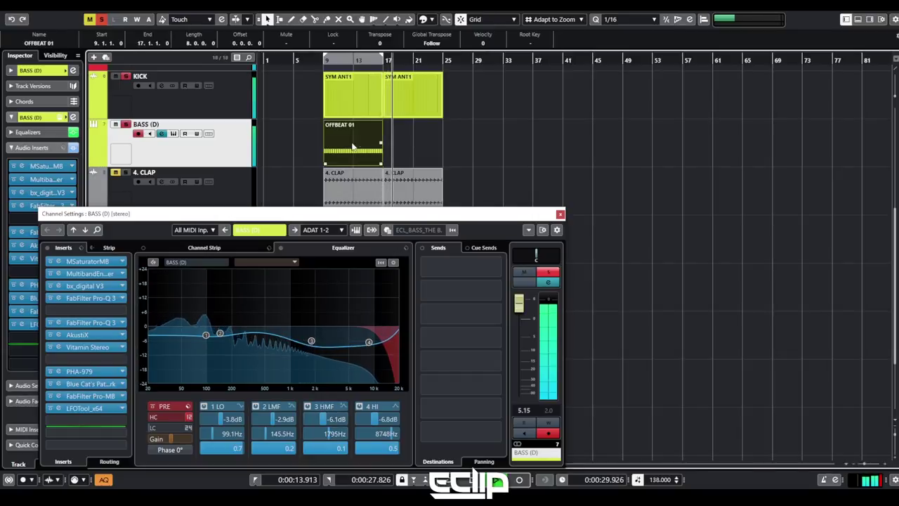
click(471, 151)
click(560, 214)
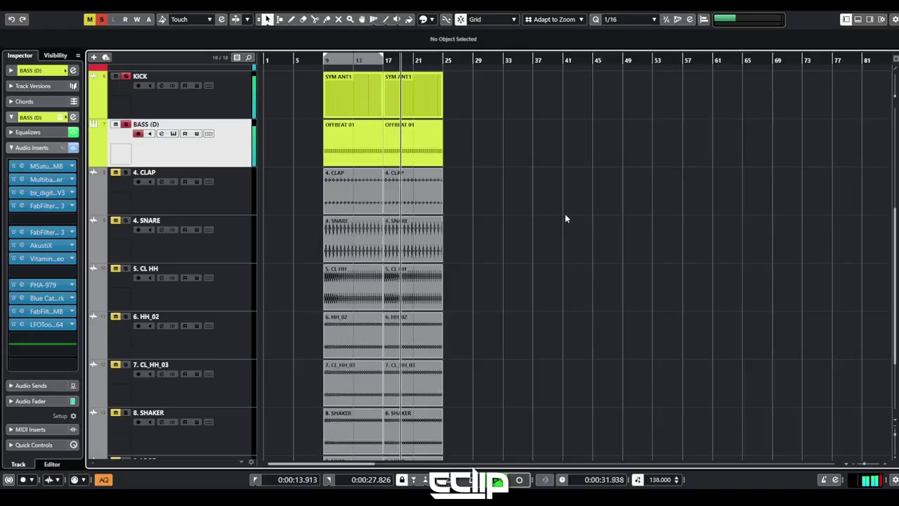
Review the FabFilter Pro-Q 3 and bx_digital V3 settings in the BASS (D) channel's insert chain
scroll(300, 161, up, 1)
click(162, 150)
click(24, 347)
key(space)
click(58, 298)
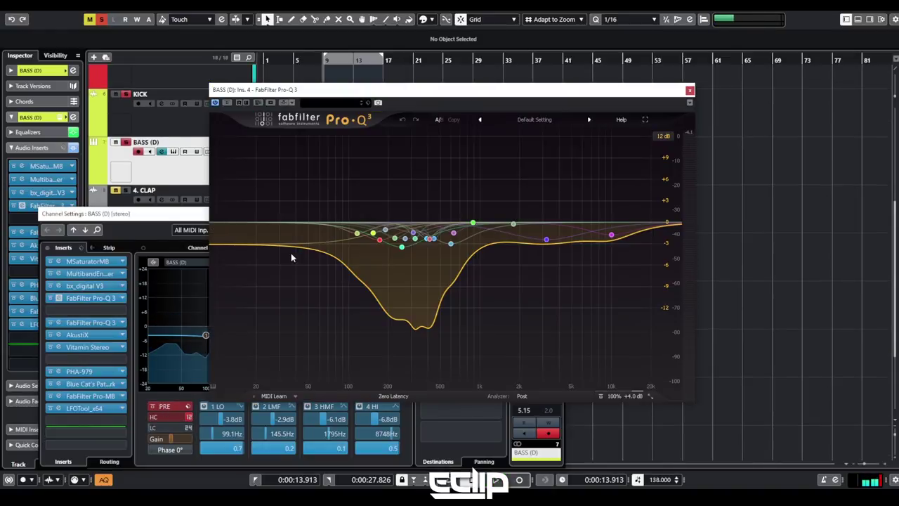
click(81, 286)
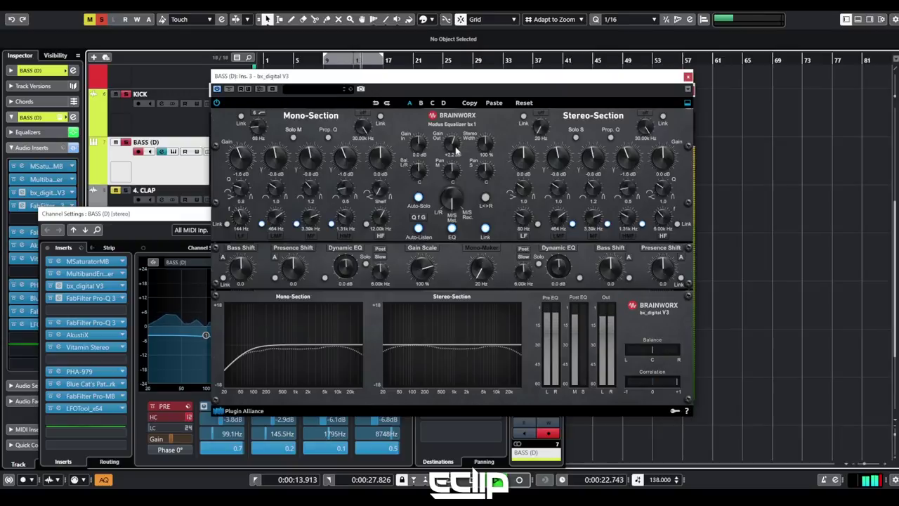
click(688, 77)
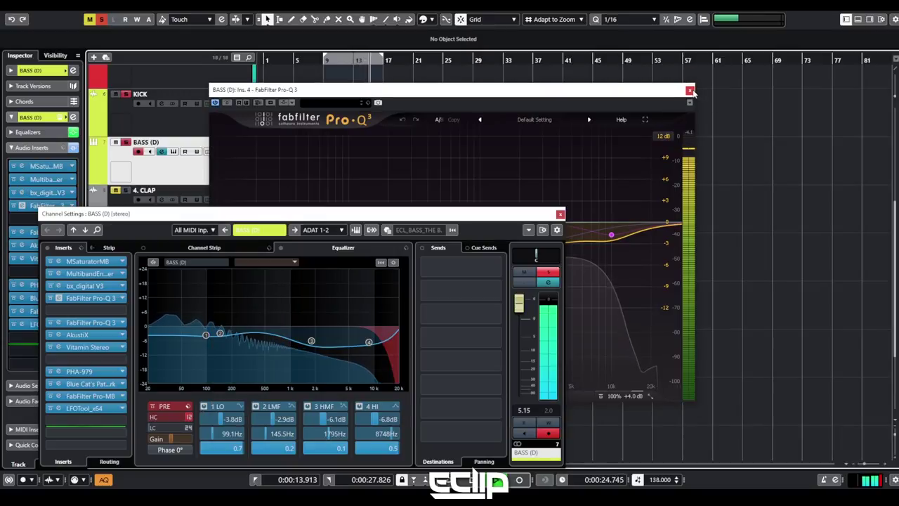
click(690, 90)
click(560, 213)
Set the length of all notes in the bar 9 OFFBEAT 01 bass part to 0.0.1.1
double_click(348, 165)
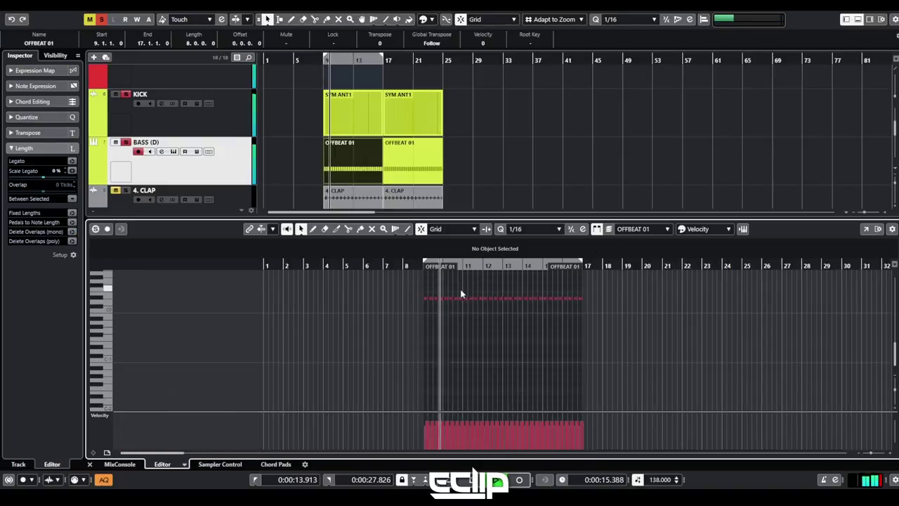
scroll(446, 298, up, 8)
key(space)
key(space)
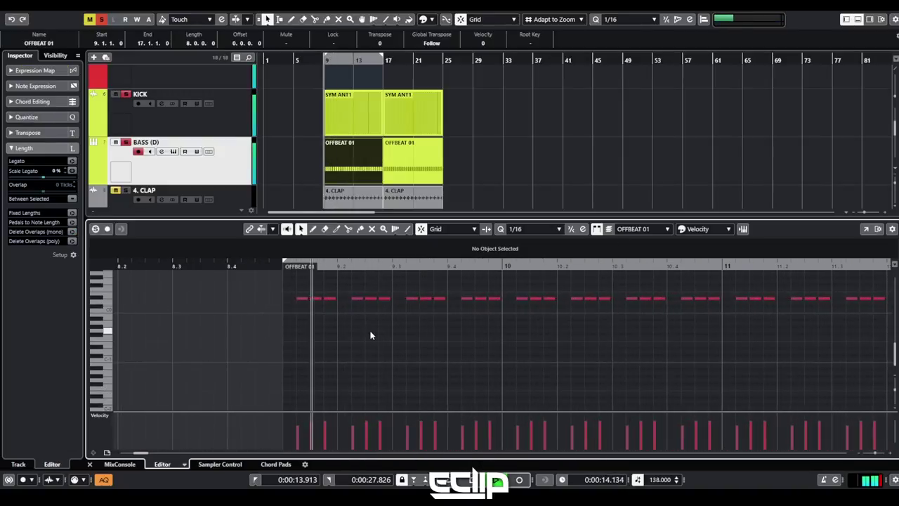
key(ctrl+a)
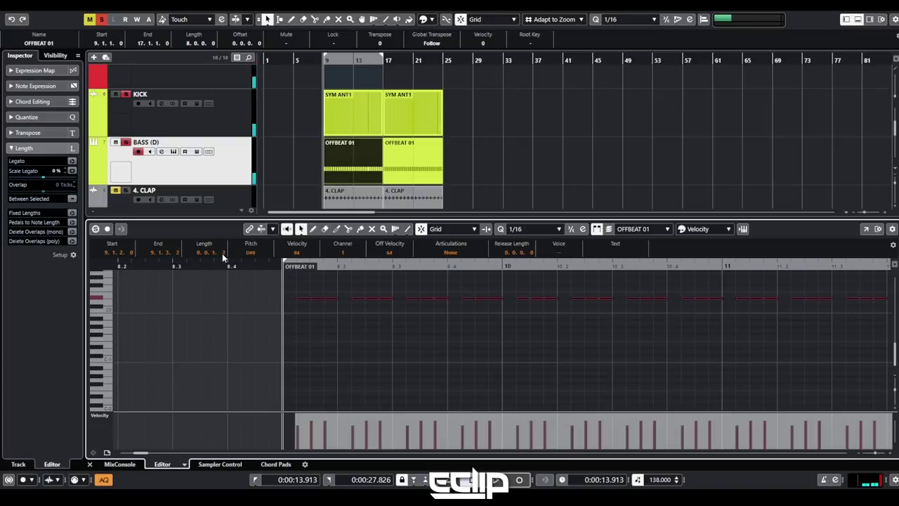
key(space)
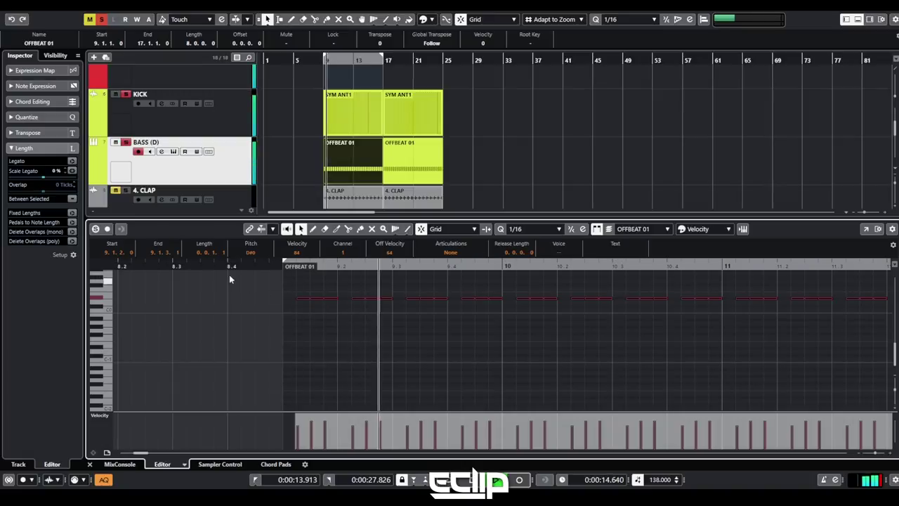
click(391, 356)
scroll(380, 357, down, 5)
Set the Cutoff 2 envelope depth of the bass's Rapture instrument to 6510
key(F11)
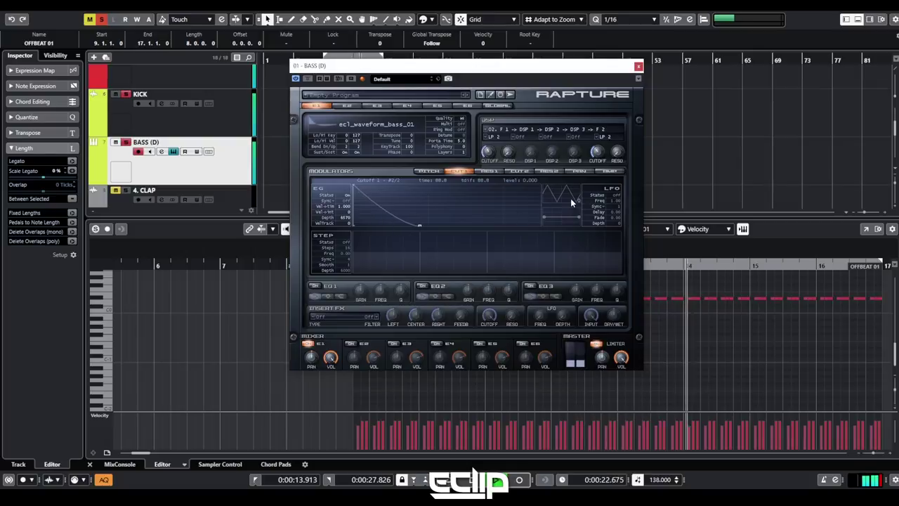
click(520, 171)
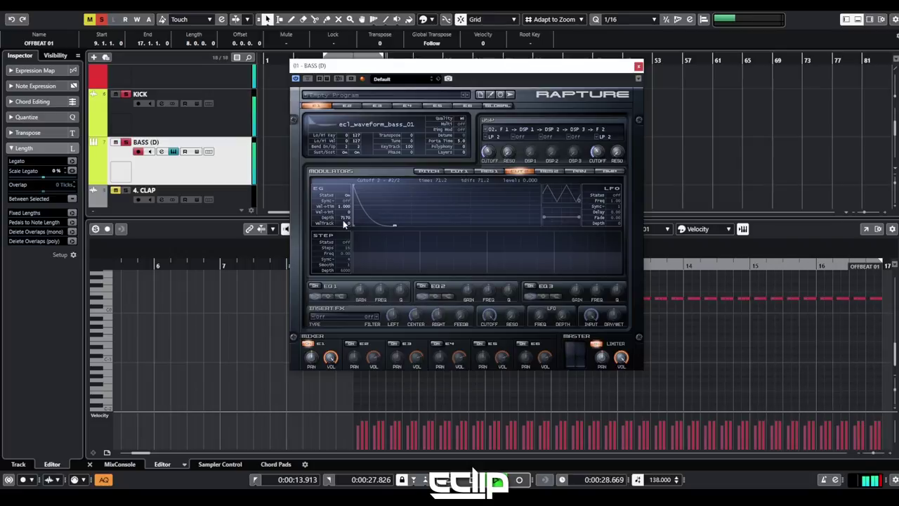
click(458, 172)
click(528, 171)
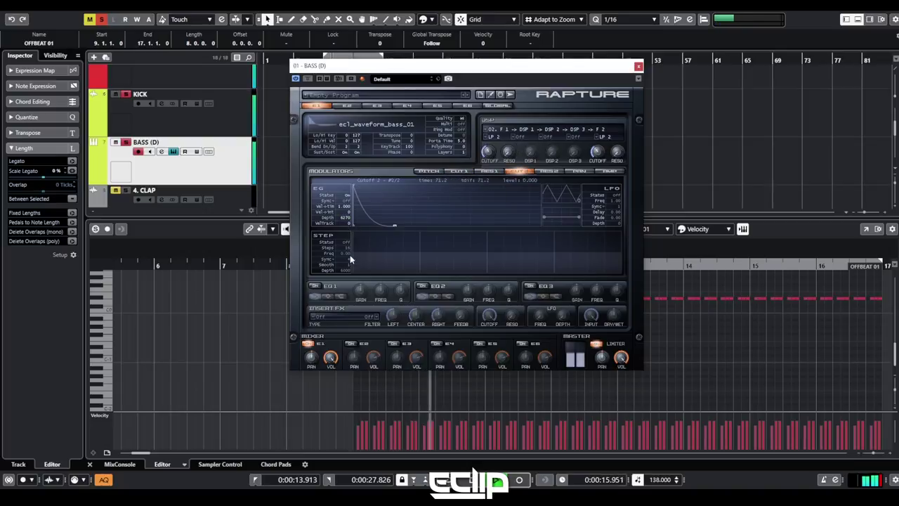
drag(344, 218, 344, 212)
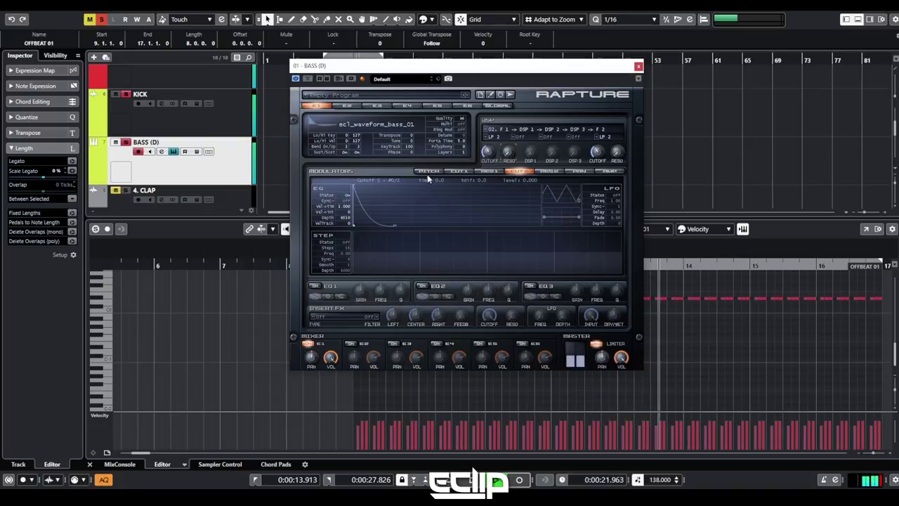
Move the second point of Rapture's amplitude envelope to a time of about 160 and a level of about 0.278
click(608, 171)
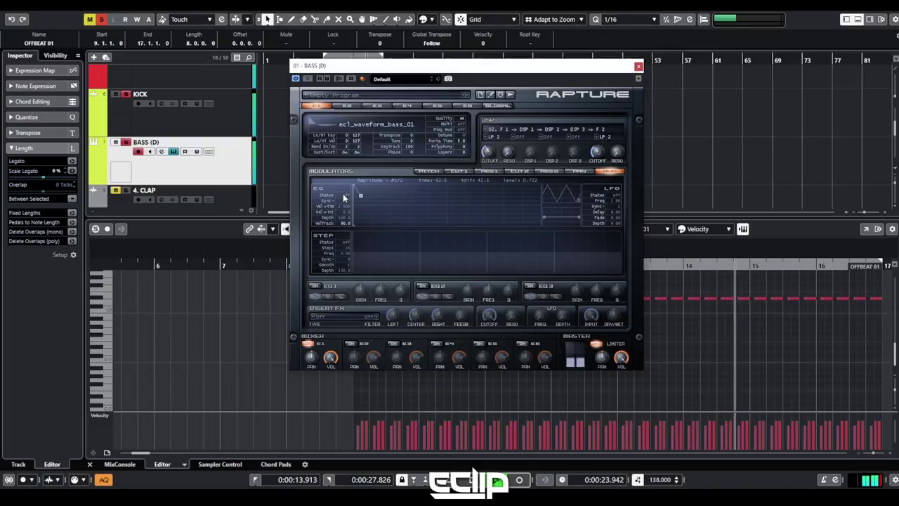
drag(360, 195, 382, 215)
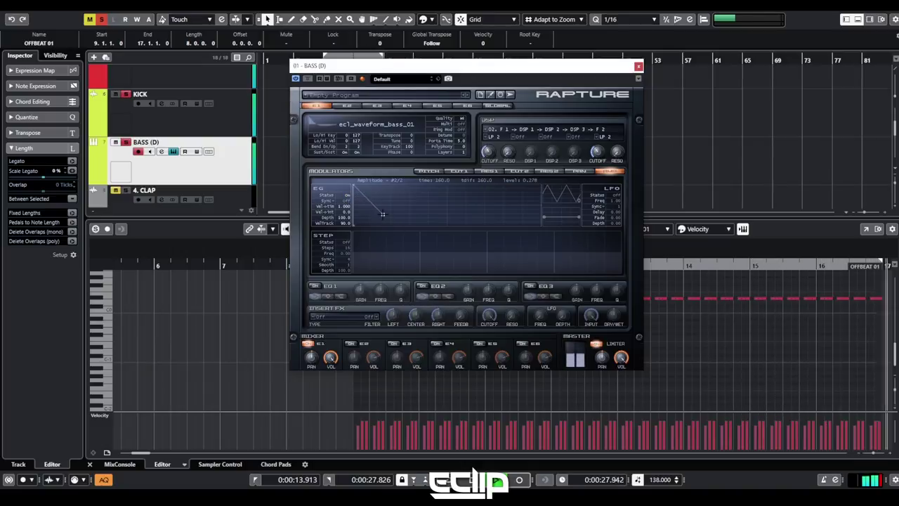
Set the length of all notes in the bar 9 OFFBEAT 01 bass part to 0.0.0.100 and close the note editor
click(637, 67)
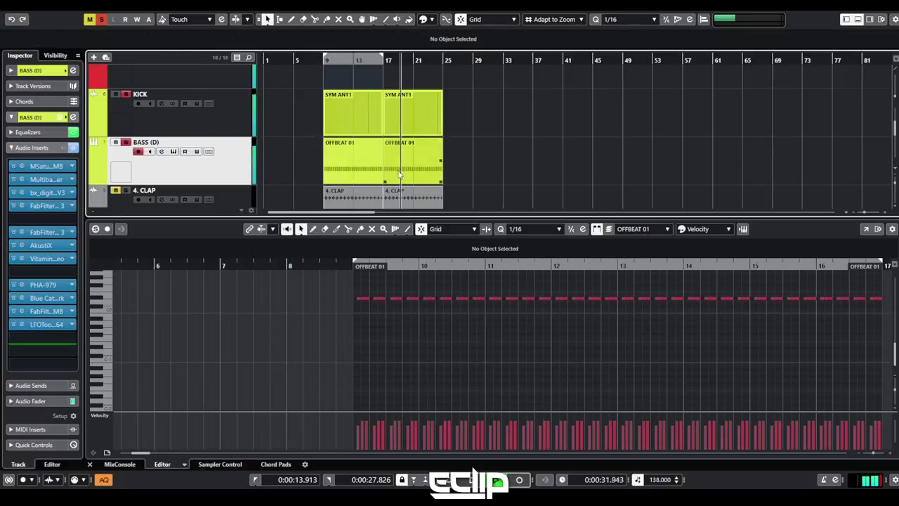
click(413, 158)
click(365, 173)
click(362, 330)
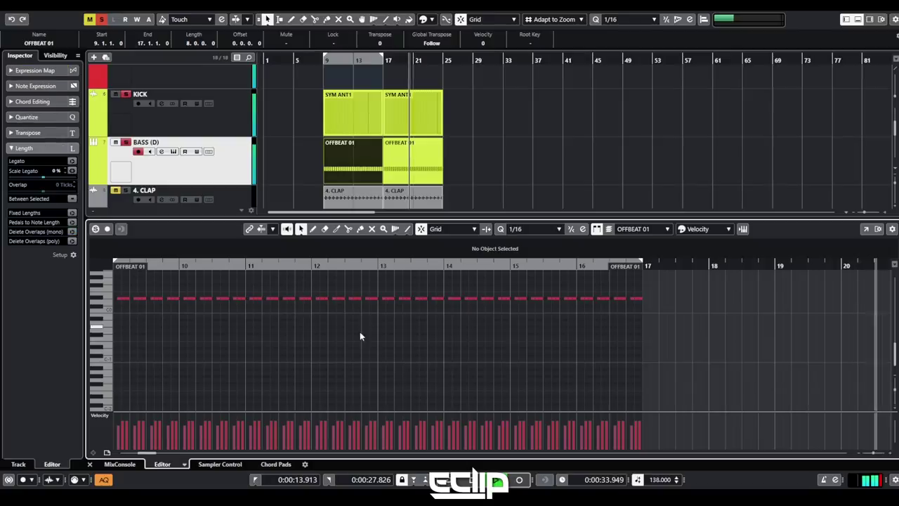
key(ctrl+a)
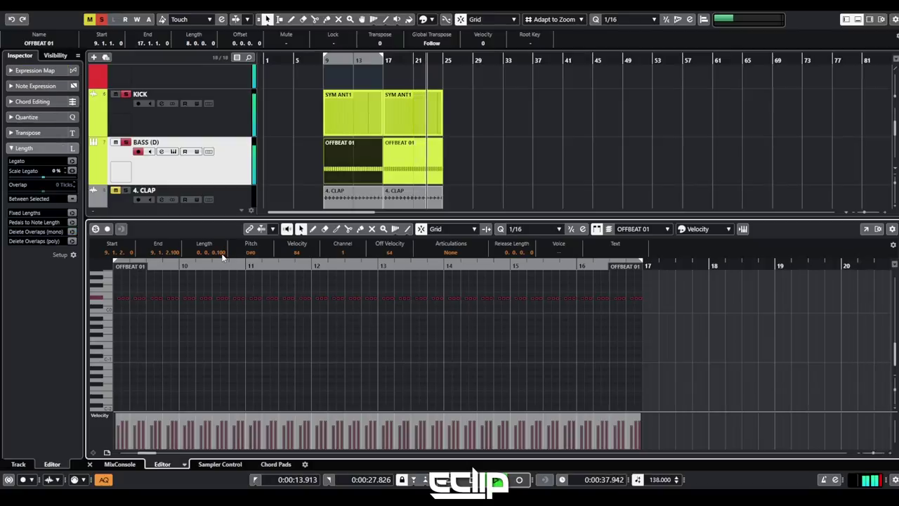
key(space)
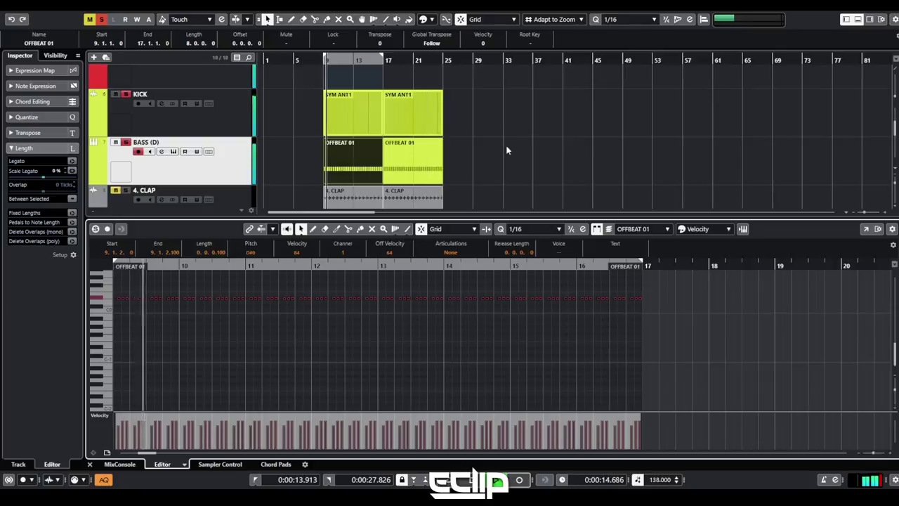
click(419, 362)
key(Return)
click(560, 105)
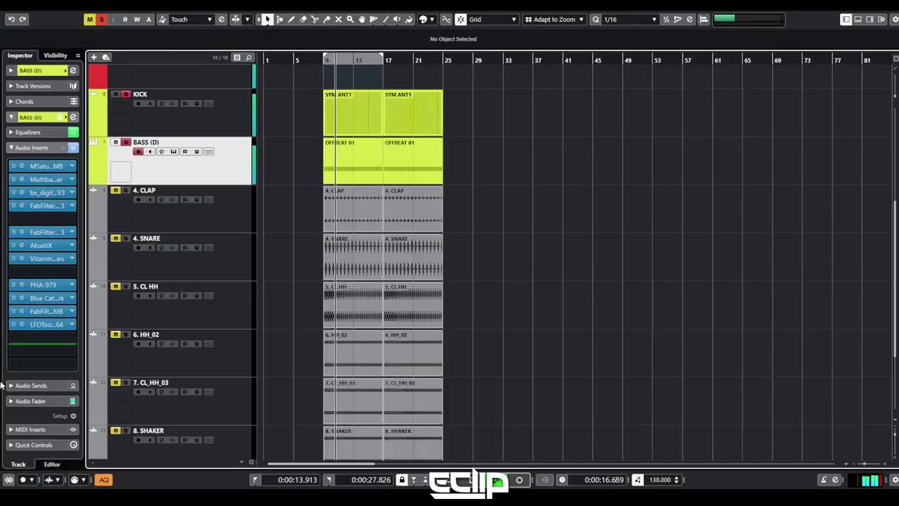
Set the left phase of the PHA-979 insert on BASS (D) to -3.9
click(20, 285)
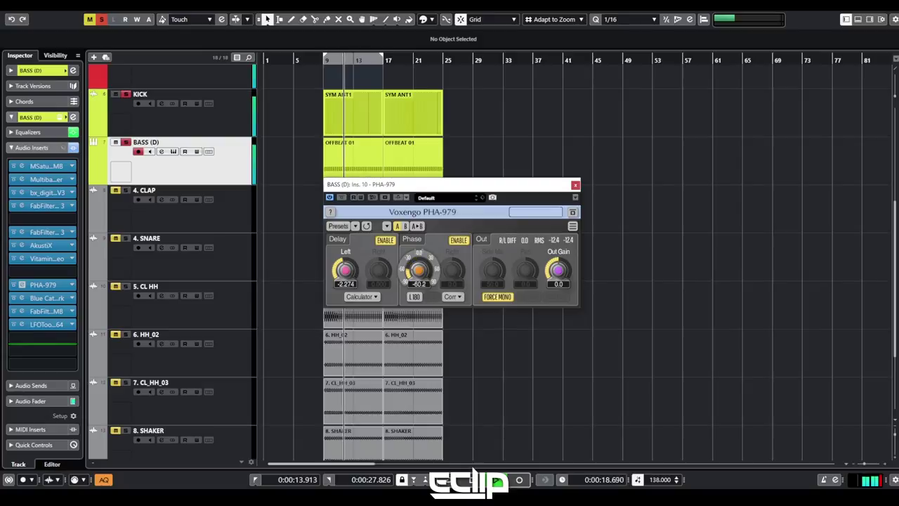
drag(418, 269, 418, 316)
drag(419, 270, 419, 223)
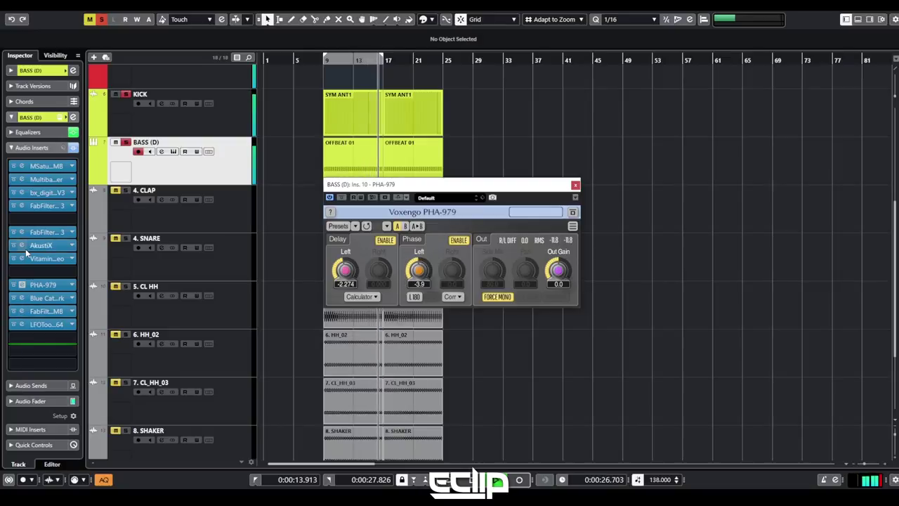
Lower the crossover between bands 1 and 2 of the bass's MSaturatorMB insert to about 61.33 Hz
click(24, 166)
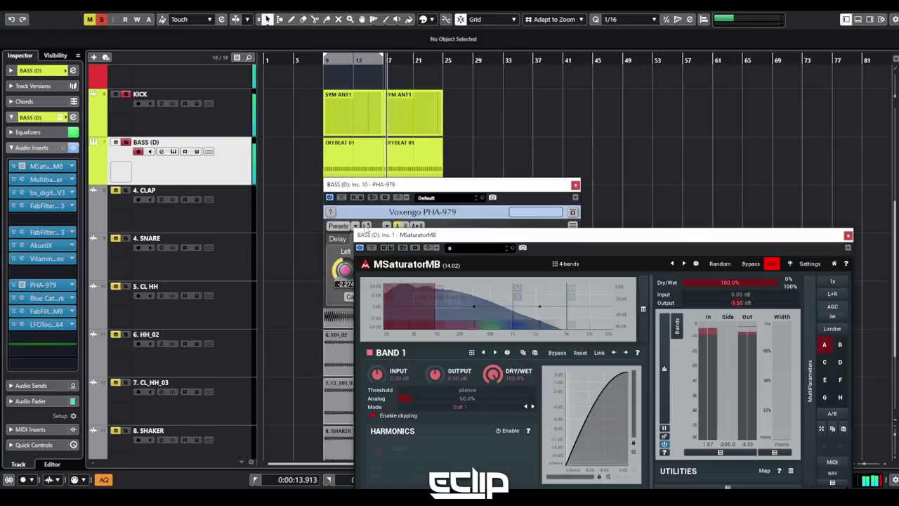
drag(414, 299, 420, 298)
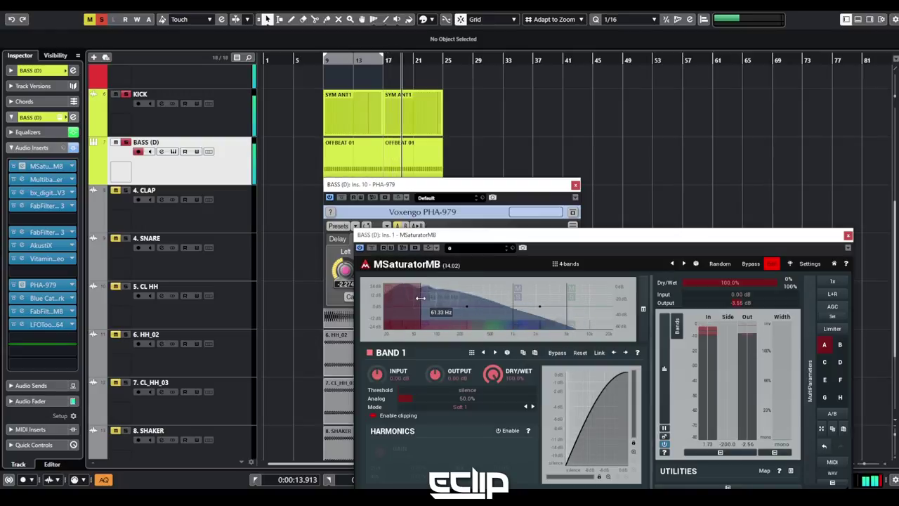
Set the left phase of the bass's PHA-979 insert to 54.3 and close both open plug-ins
click(432, 184)
drag(419, 266, 418, 254)
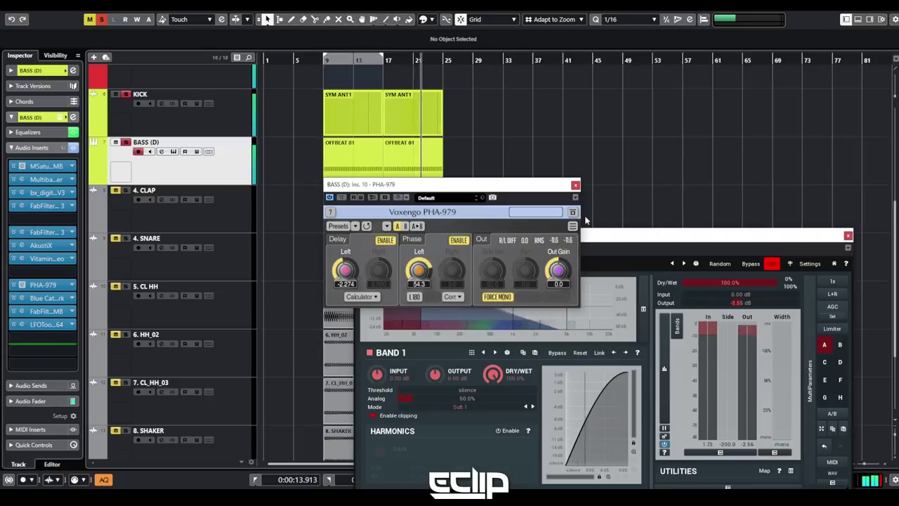
click(576, 185)
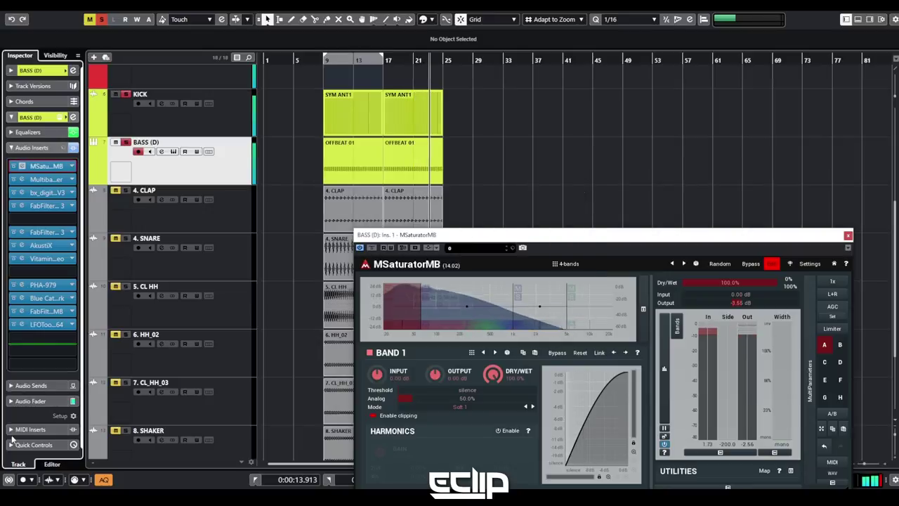
click(848, 235)
Raise the crossover between bands 1 and 2 of the bass's MultibandEnvelopeShaper insert to 105 Hz
click(45, 179)
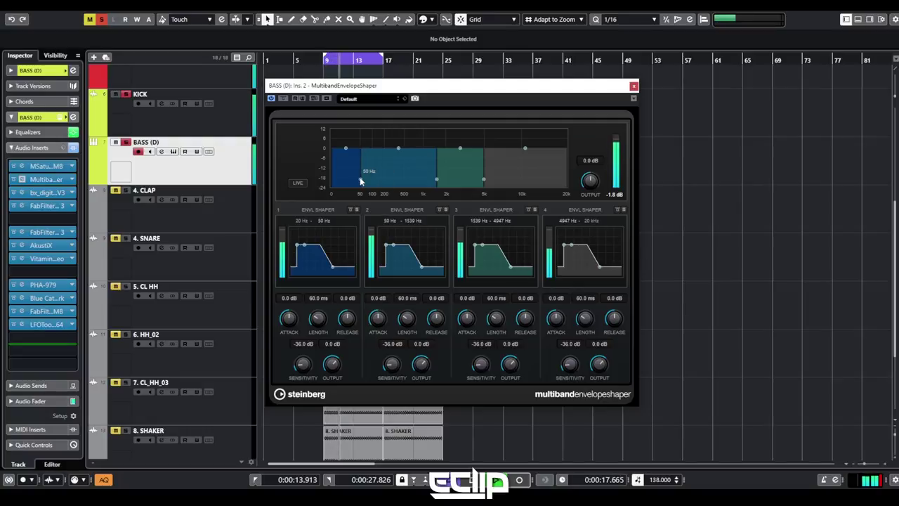
mouse_move(360, 180)
mouse_down()
mouse_move(383, 189)
mouse_move(374, 186)
mouse_up()
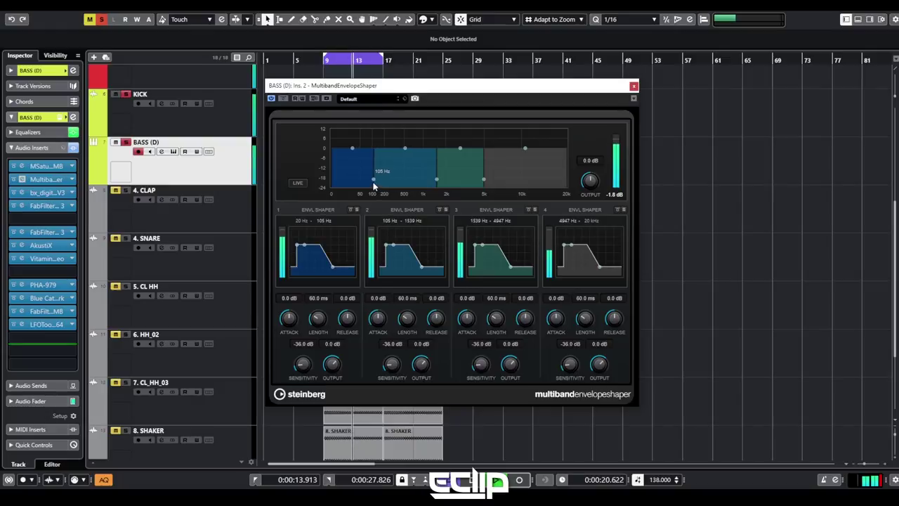
click(632, 87)
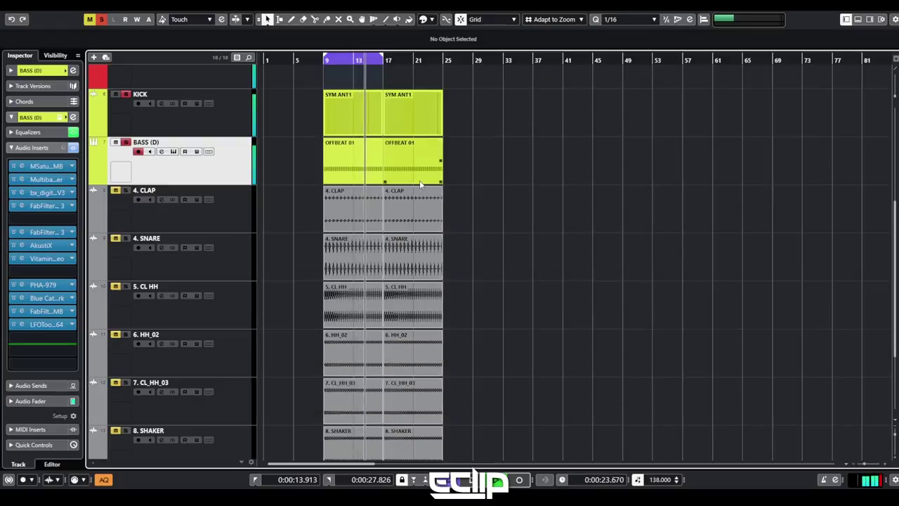
Deactivate solo on all tracks so the kick, bass and drum tracks play together
click(101, 20)
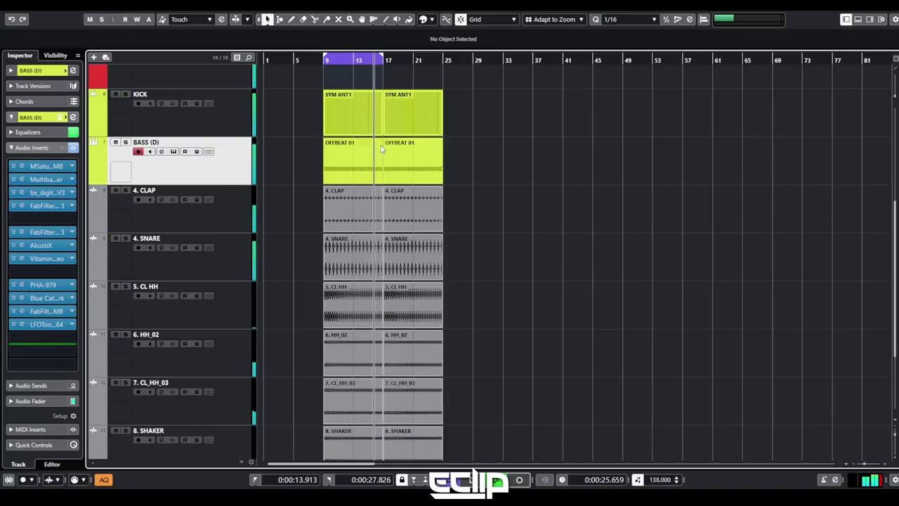
scroll(440, 177, down, 3)
key(h)
key(h)
key(g)
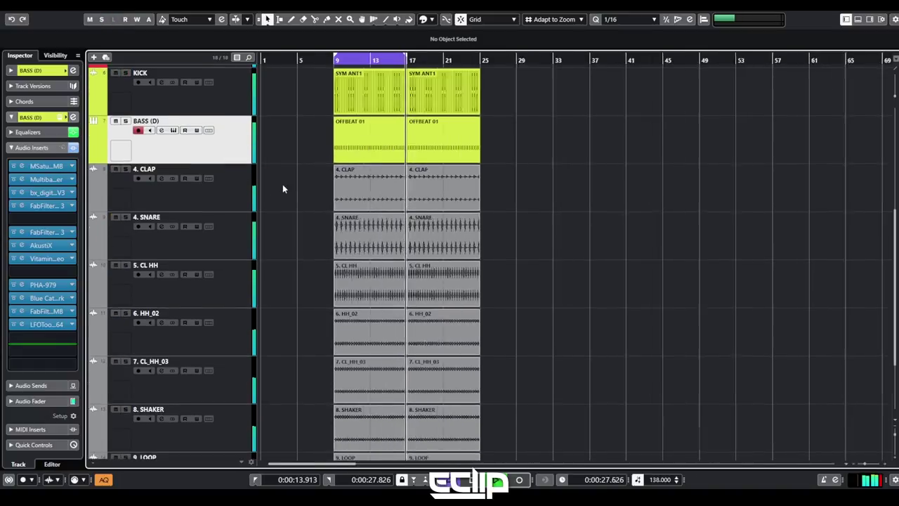
key(g)
key(shift+g)
key(shift+g)
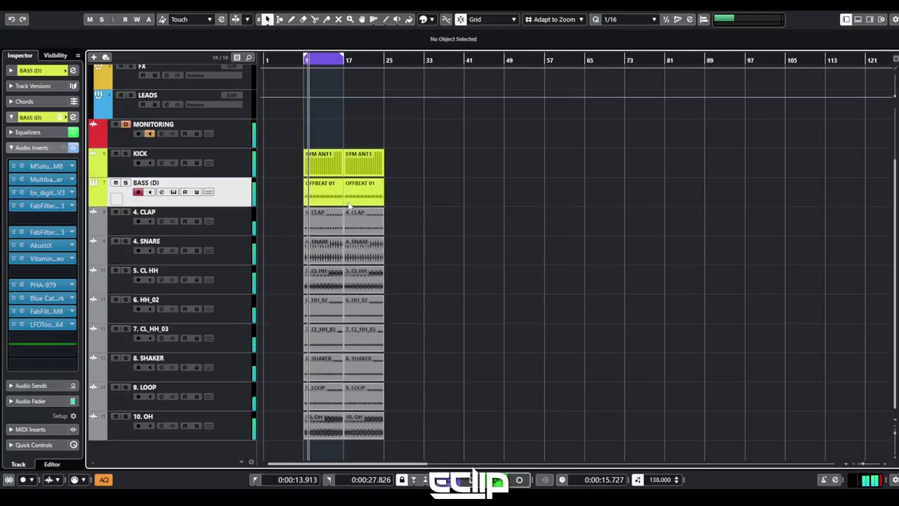
Colour the tracks from 4. CLAP to 10. OH light green and route their outputs to the DRUMS group
click(239, 248)
click(243, 235)
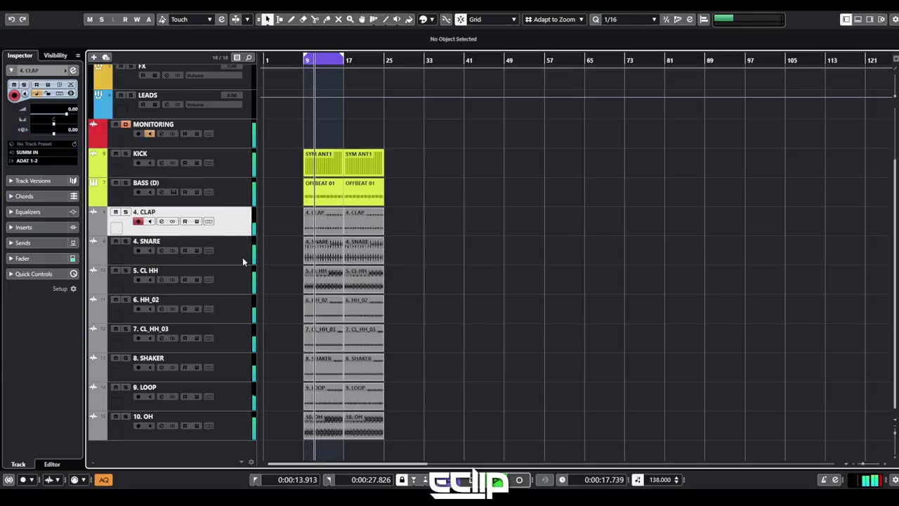
shift+click(244, 426)
key(shift+c)
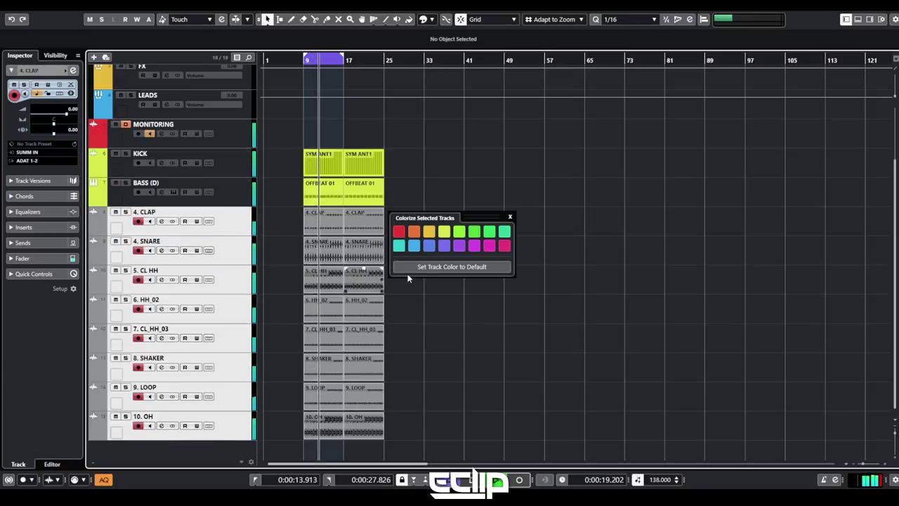
click(459, 232)
click(36, 160)
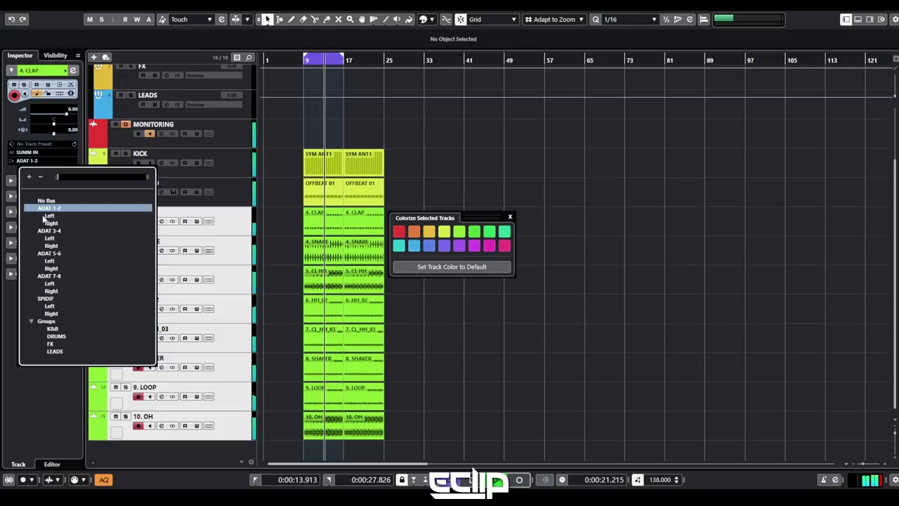
click(57, 338)
Route the outputs of the KICK and BASS (D) tracks to the DRUMS group and dismiss the colour palette
click(232, 191)
shift+click(232, 167)
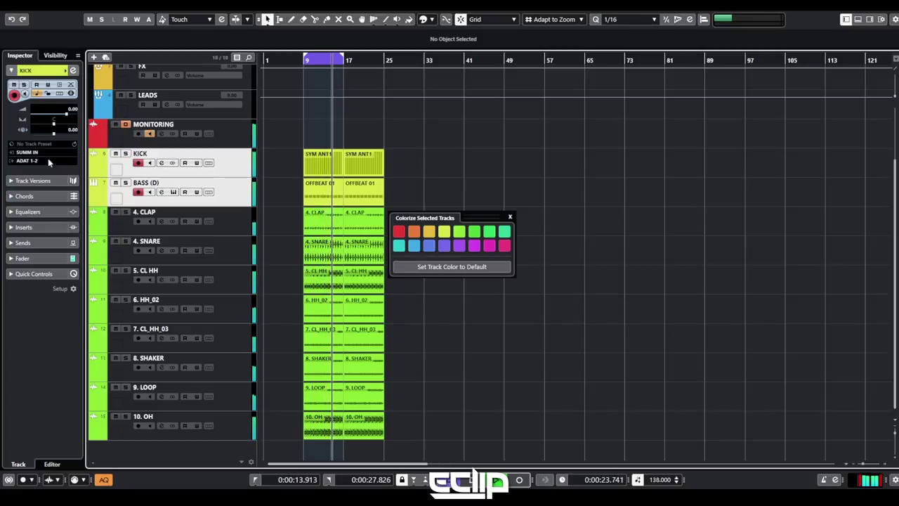
click(37, 160)
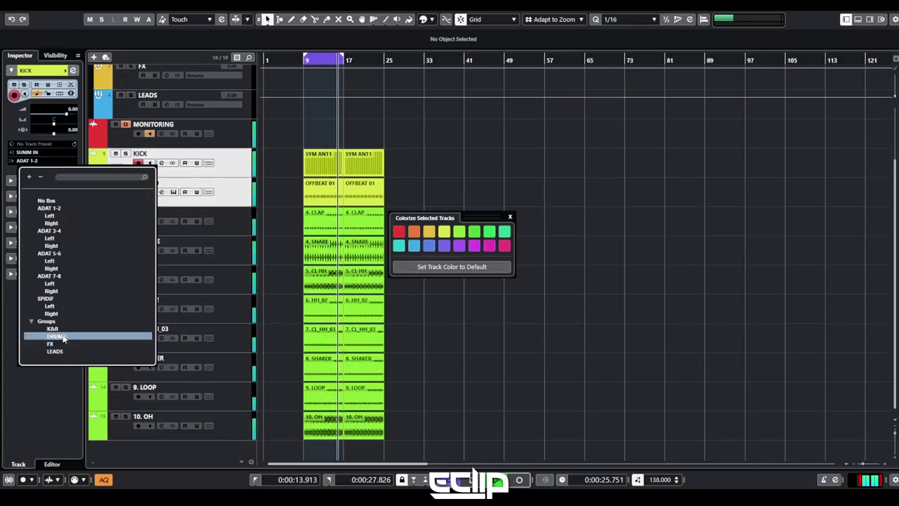
click(56, 338)
click(510, 216)
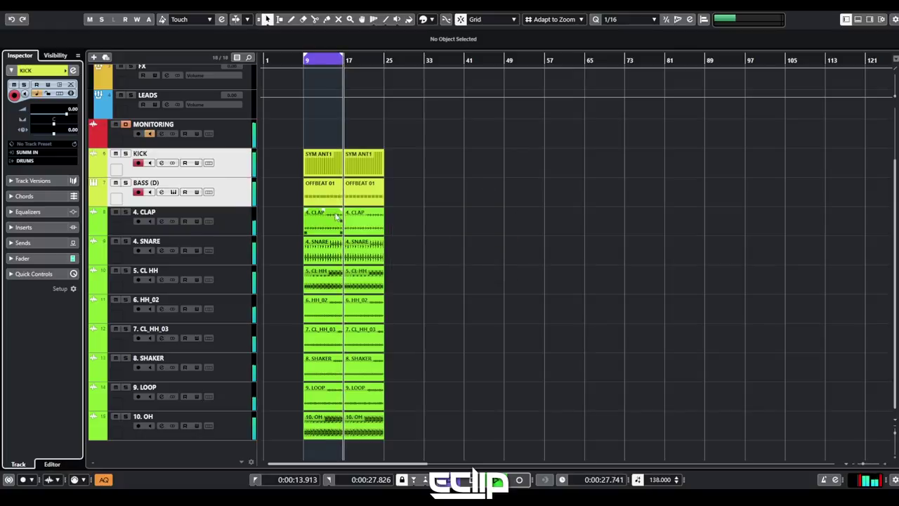
Set the cycle range around the KICK and BASS (D) parts, bars 9 to 25, and audition both tracks soloed
drag(297, 144, 366, 200)
key(p)
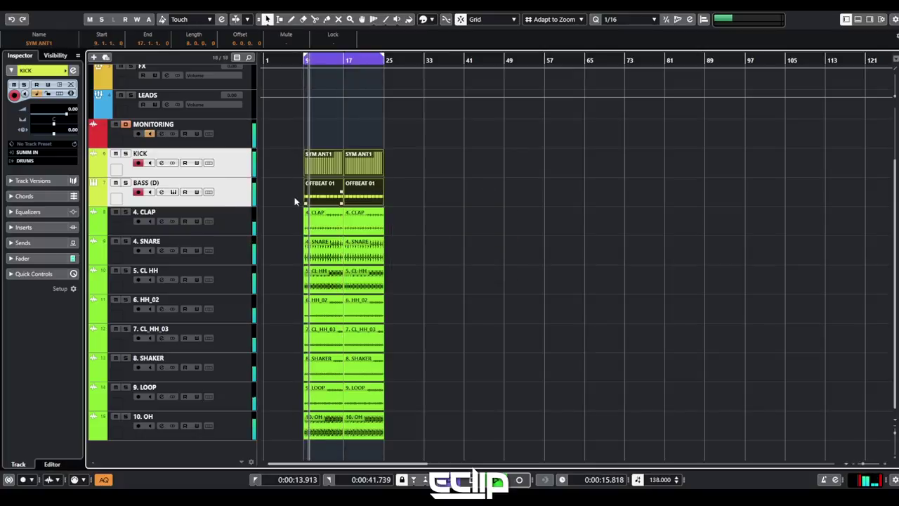
key(s)
click(291, 149)
scroll(283, 175, up, 5)
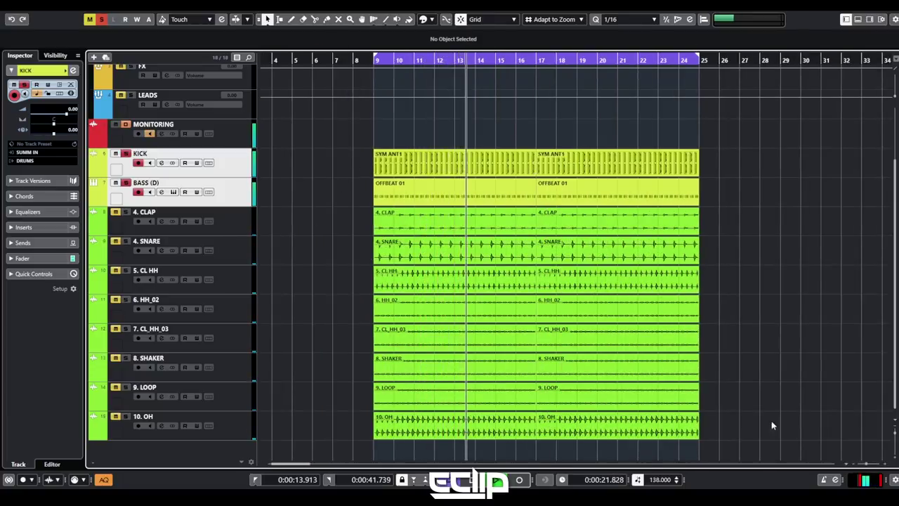
key(space)
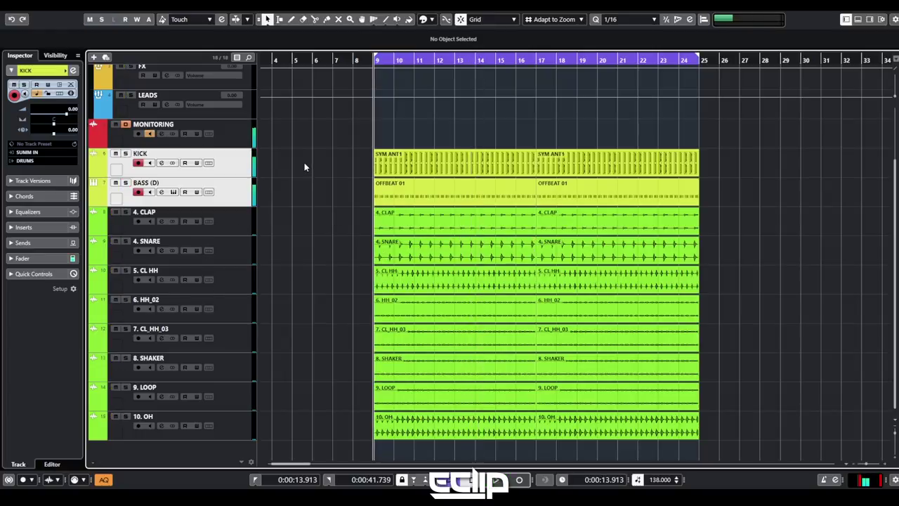
Move the tracks from 4. CLAP to 10. OH into a new folder named DRUMS and colour the folder light green
click(243, 214)
shift+click(237, 428)
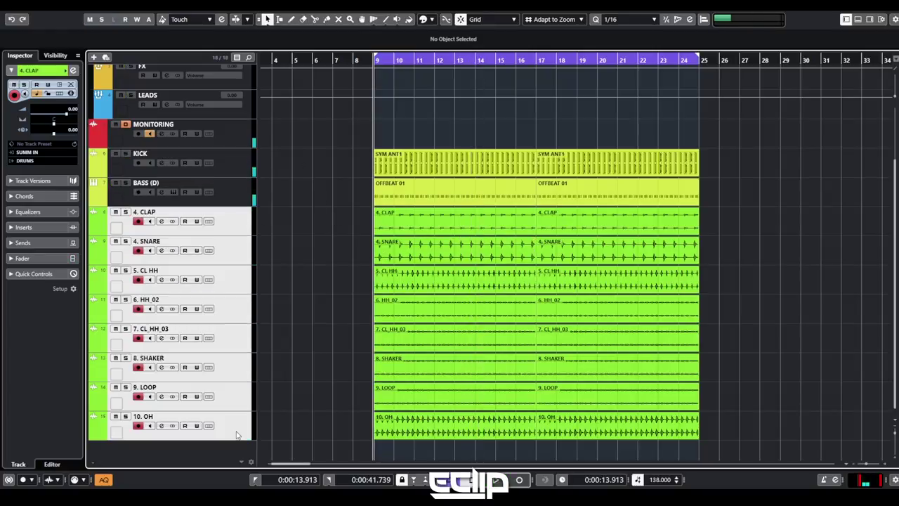
right_click(235, 225)
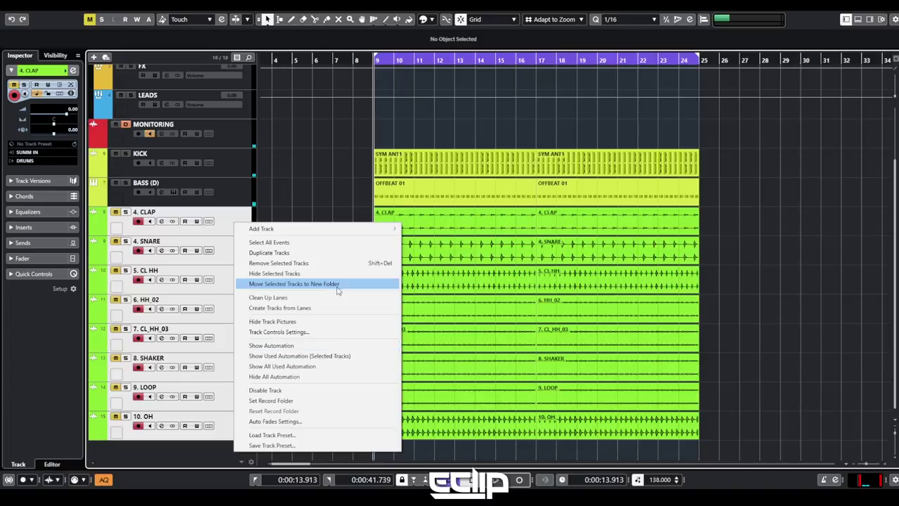
click(337, 288)
double_click(168, 214)
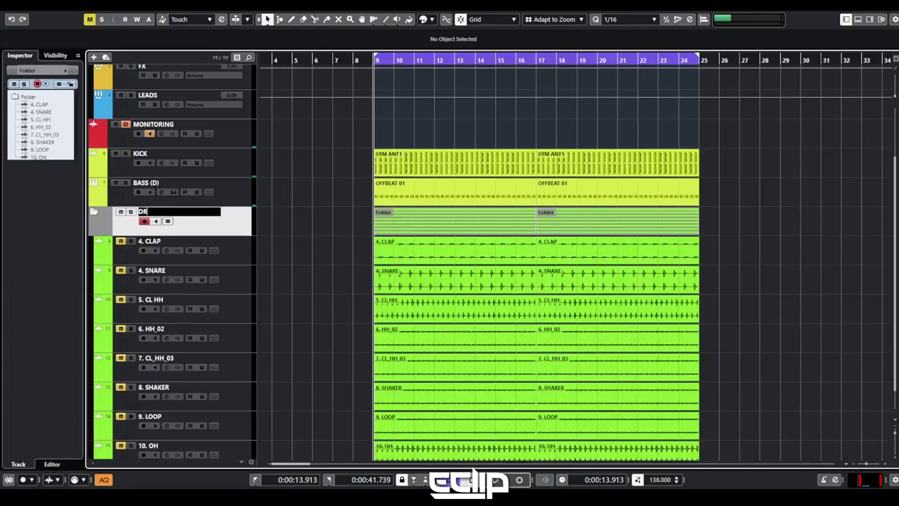
key(alt+shift+c)
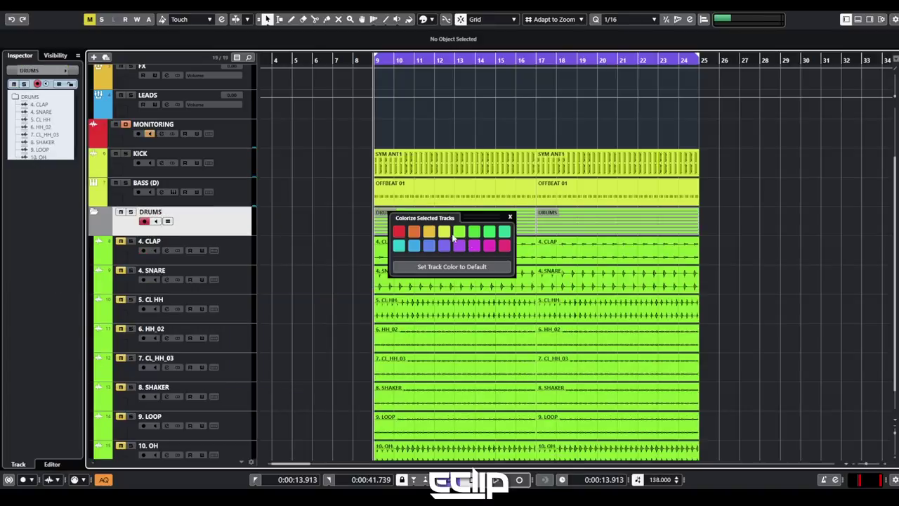
click(459, 232)
Move the KICK and BASS (D) tracks into a new folder named K&B and colour the folder yellow
click(246, 193)
shift+click(241, 176)
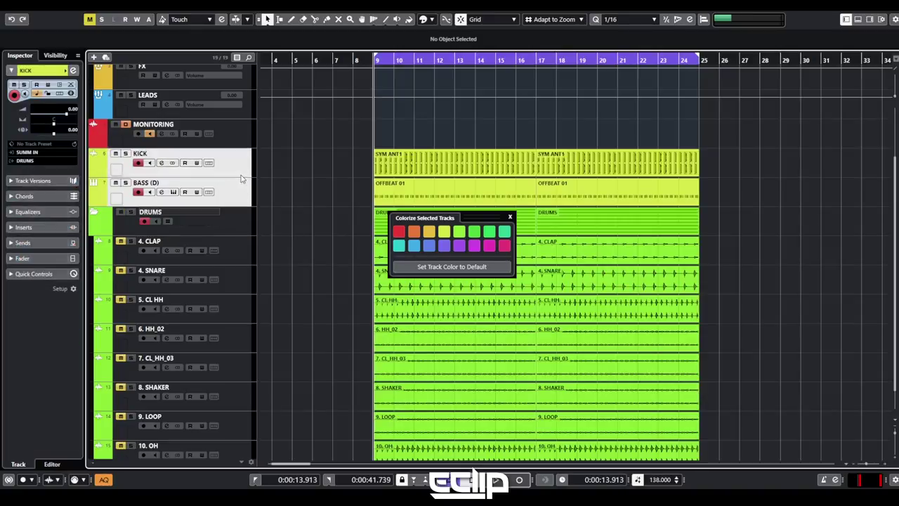
right_click(215, 168)
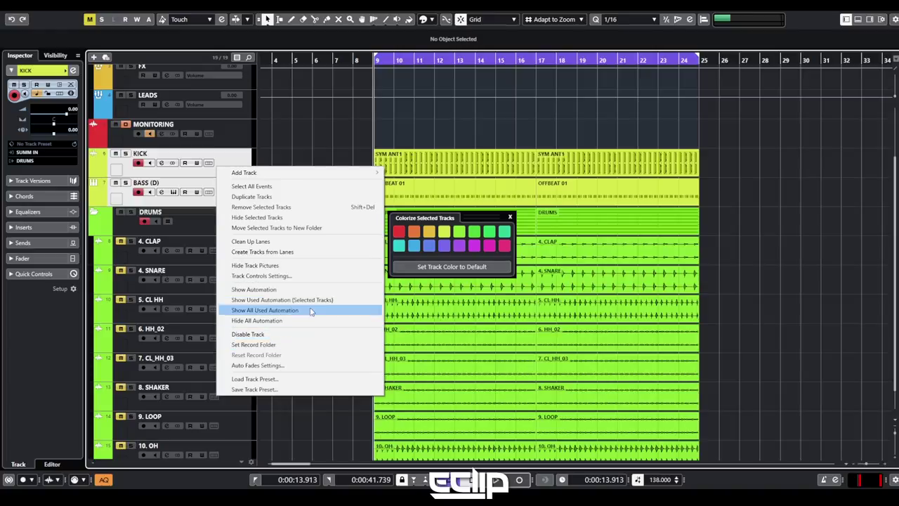
click(295, 227)
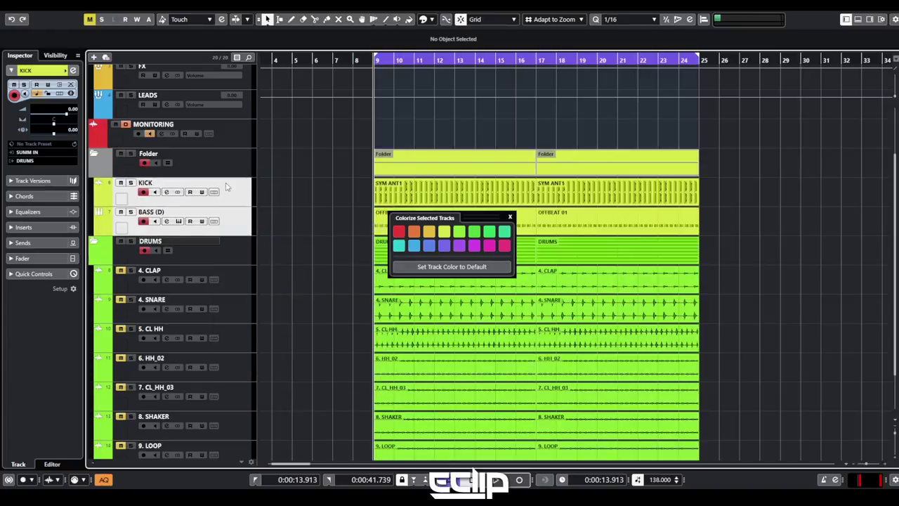
click(153, 152)
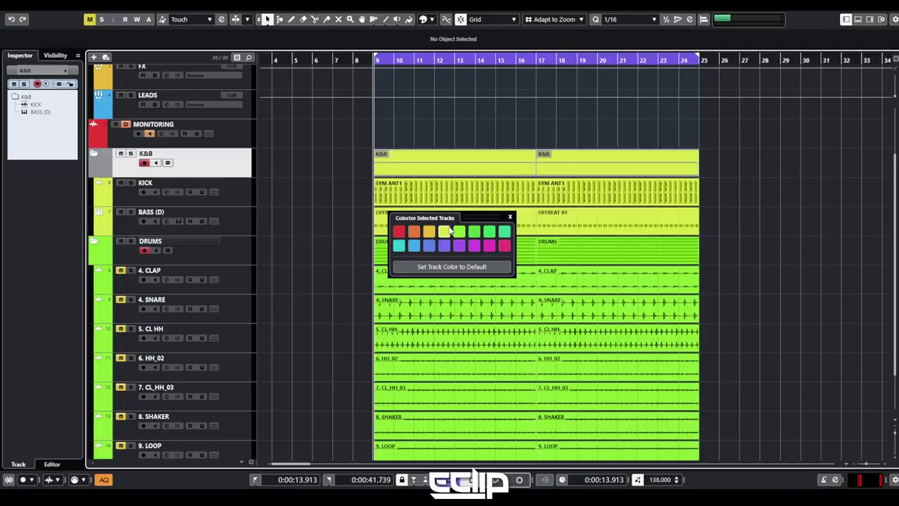
click(450, 230)
click(510, 222)
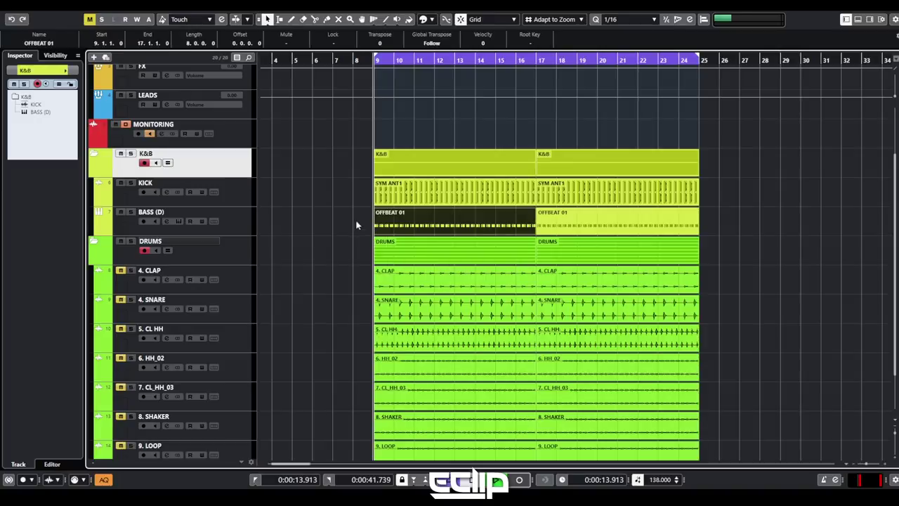
Open the first OFFBEAT 01 part of the BASS (D) track for note editing at its opening notes
click(325, 197)
click(246, 221)
key(space)
click(396, 230)
key(space)
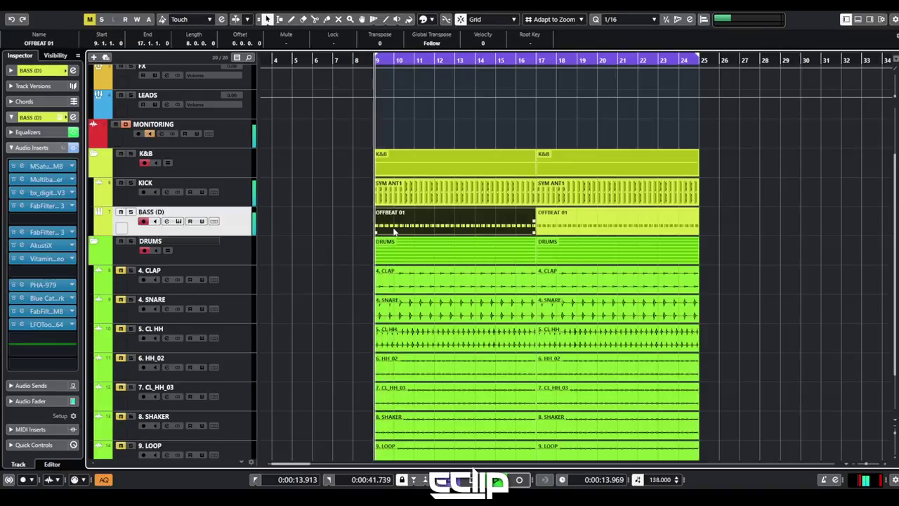
double_click(394, 232)
key(space)
scroll(247, 337, left, 3)
scroll(235, 313, up, 3)
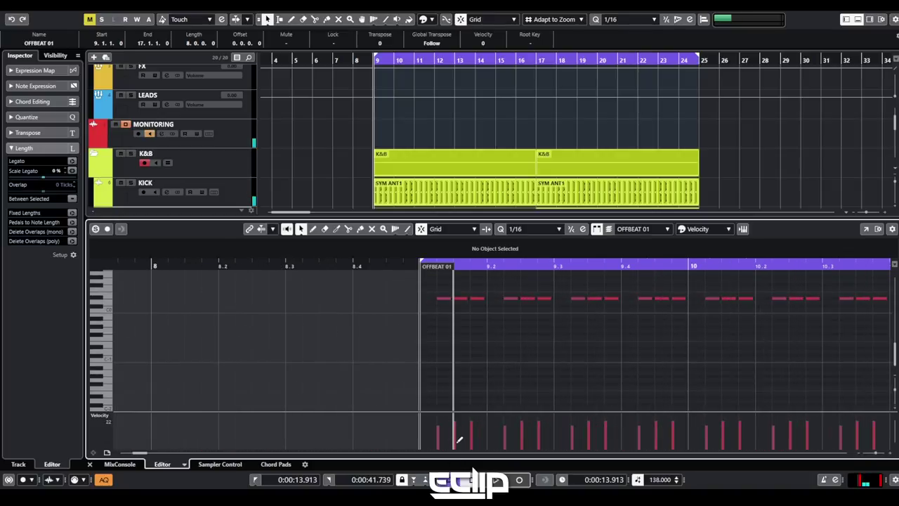
Loop the first two beats of bar 9 and lower the velocity of selected bass notes within them during playback
key(space)
key(space)
key(space)
alt+click(555, 265)
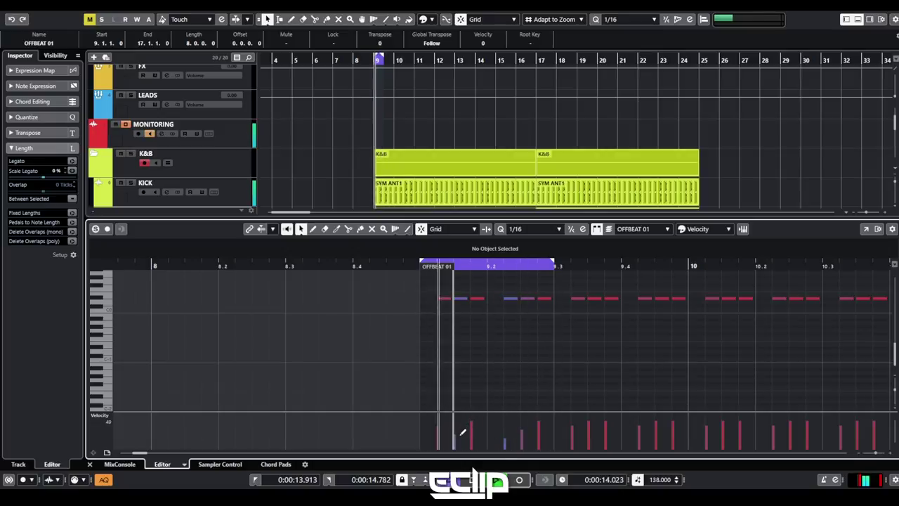
key(space)
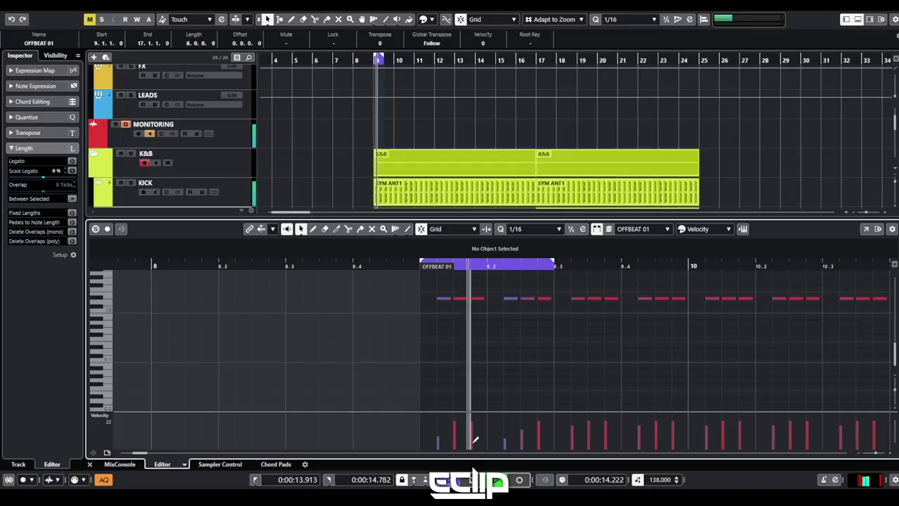
key(space)
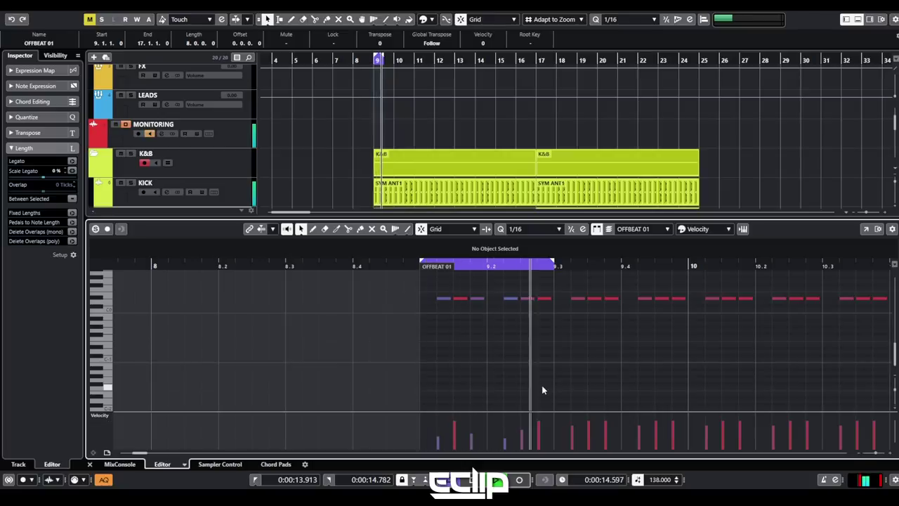
Extend the loop to the whole of bar 9, audition it and check the length of the bass notes
alt+click(622, 267)
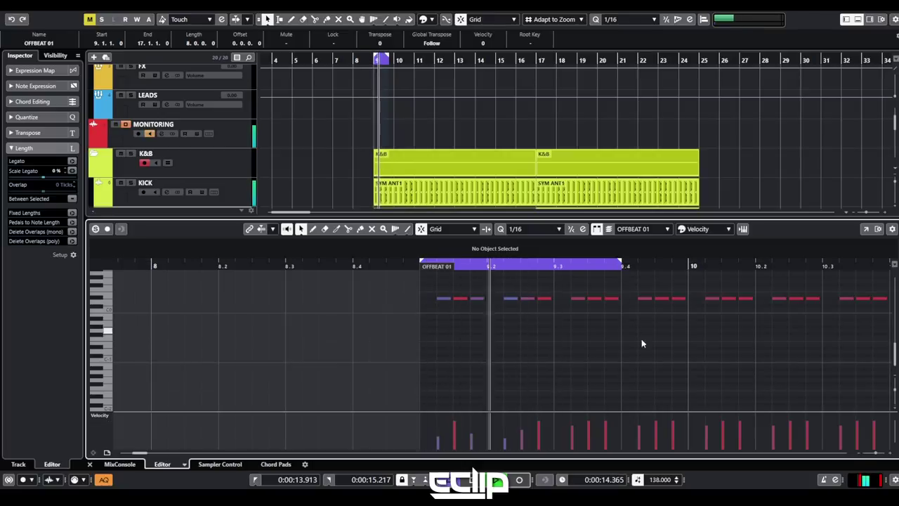
alt+click(688, 266)
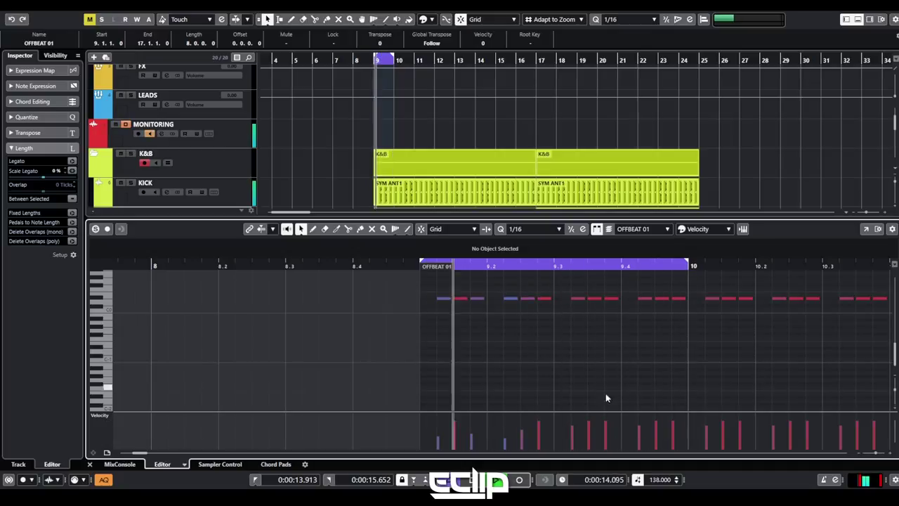
key(space)
key(space)
key(ctrl+a)
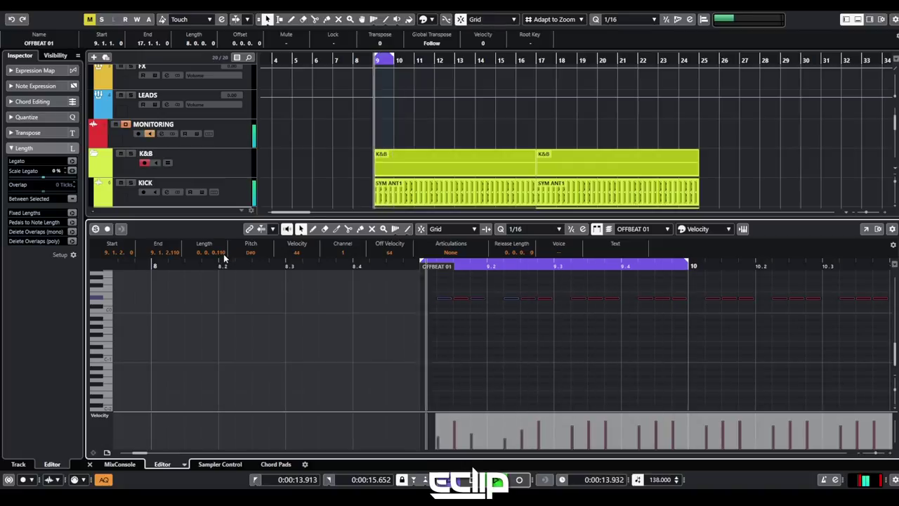
click(563, 343)
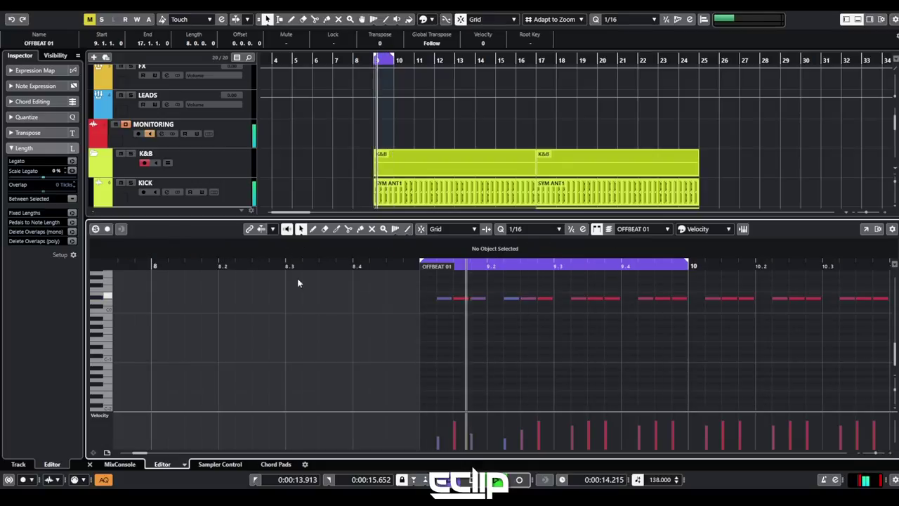
Insert the RBass Stereo plug-in between the two FabFilter Pro-Q 3 inserts on the BASS (D) track
scroll(246, 140, down, 3)
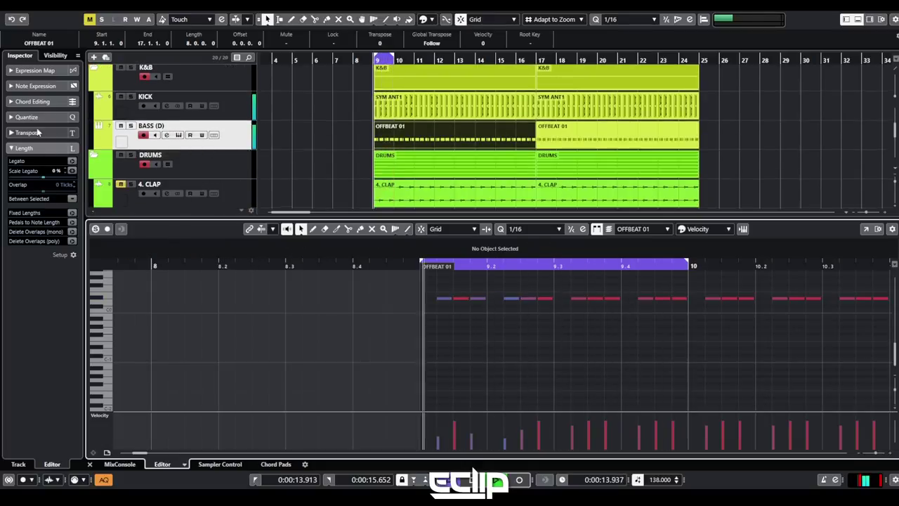
click(219, 142)
click(40, 220)
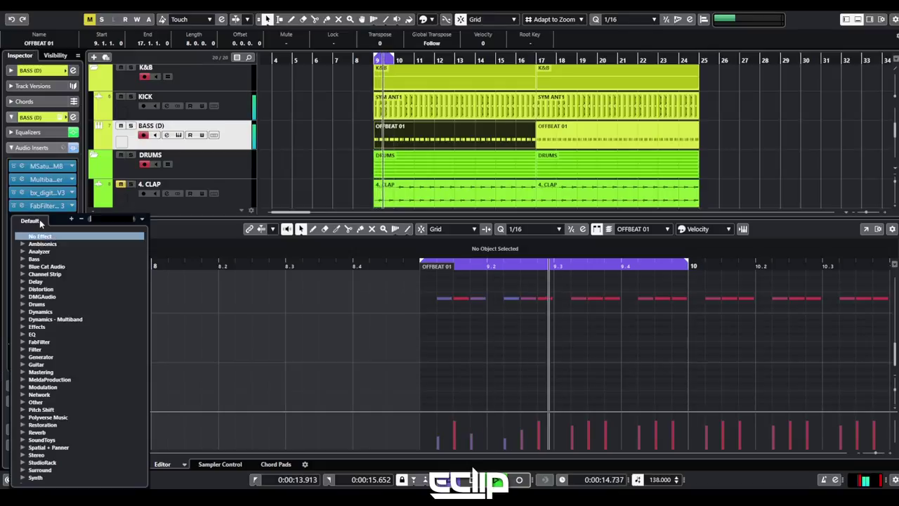
text(rbas)
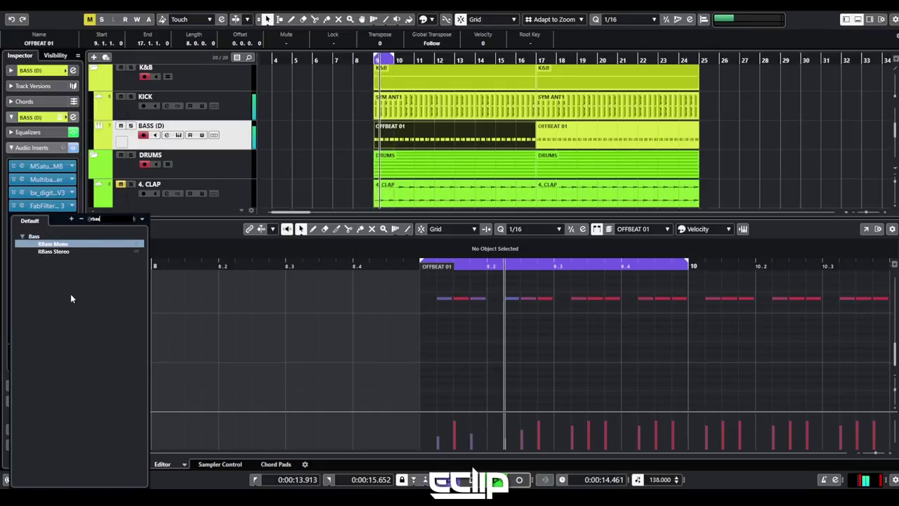
click(59, 251)
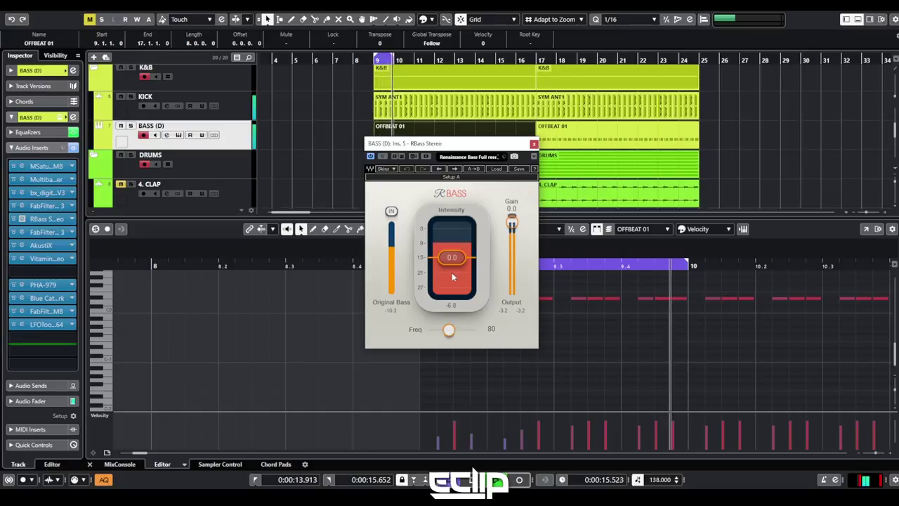
Set the RBass intensity to -12.0 and its frequency to 97, comparing the sound bypassed and active
drag(451, 257, 451, 281)
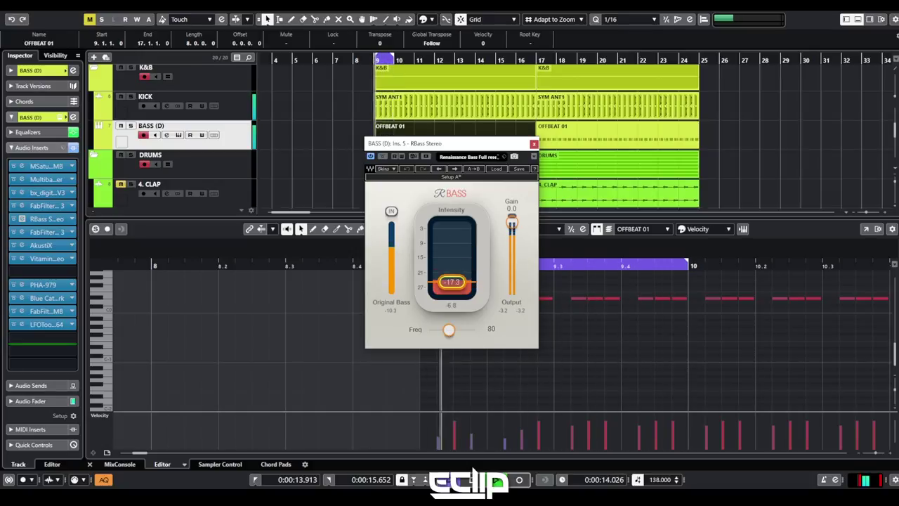
click(382, 156)
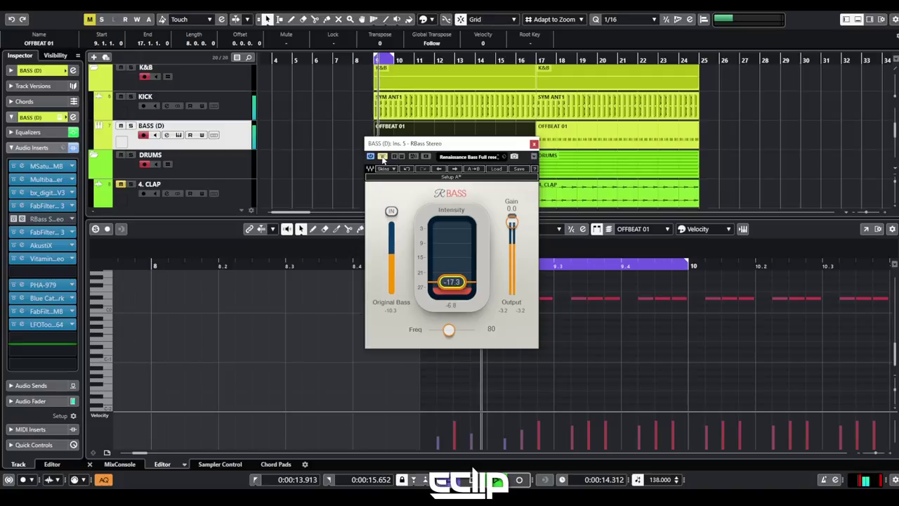
click(382, 157)
mouse_move(448, 330)
mouse_down()
mouse_move(433, 329)
mouse_move(453, 330)
mouse_up()
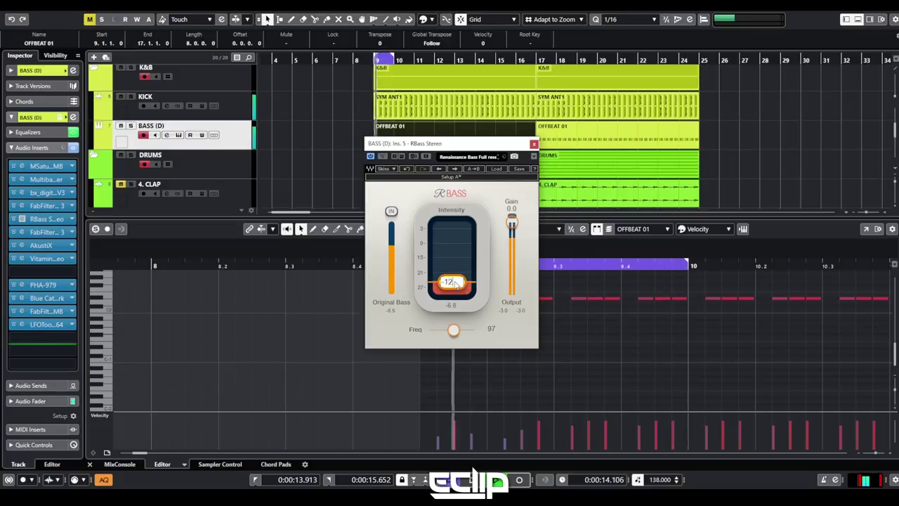
click(381, 156)
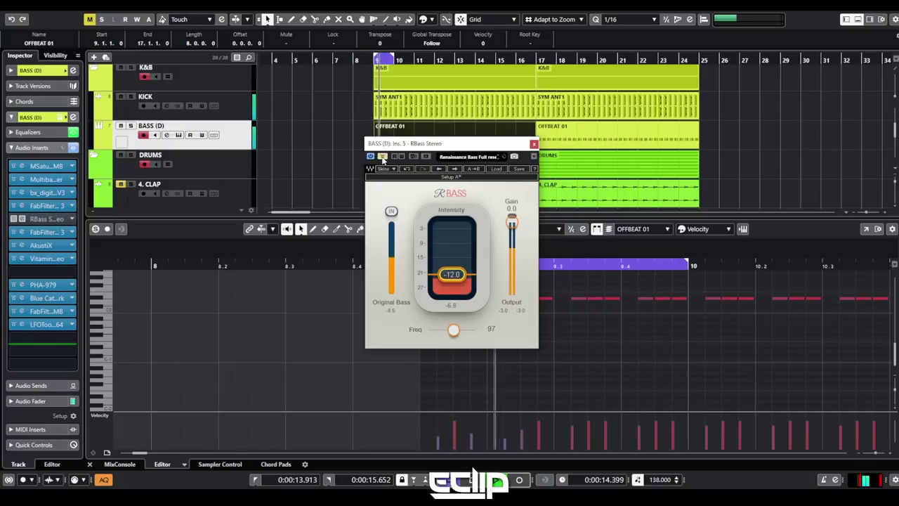
click(381, 157)
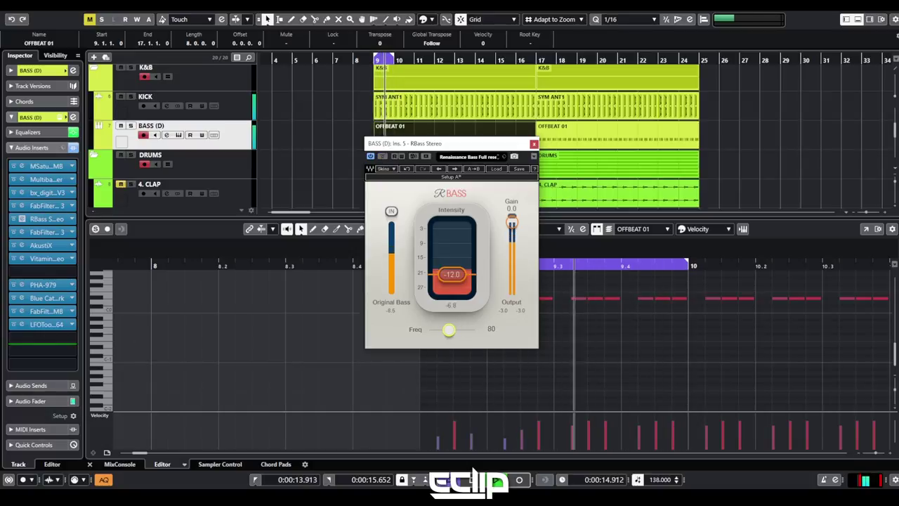
Check the bass spectrum in the BASS (D) channel equalizer and set the RBass frequency to 73
drag(448, 330, 446, 332)
click(166, 135)
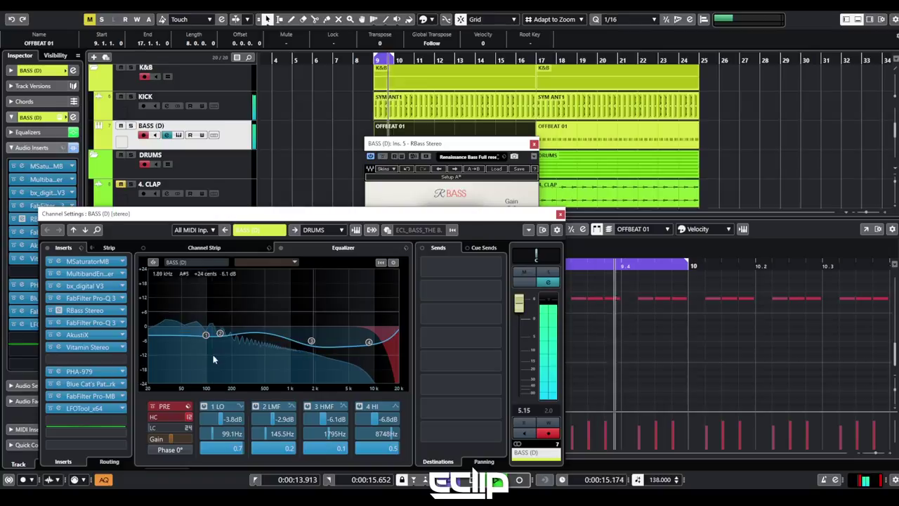
key(e)
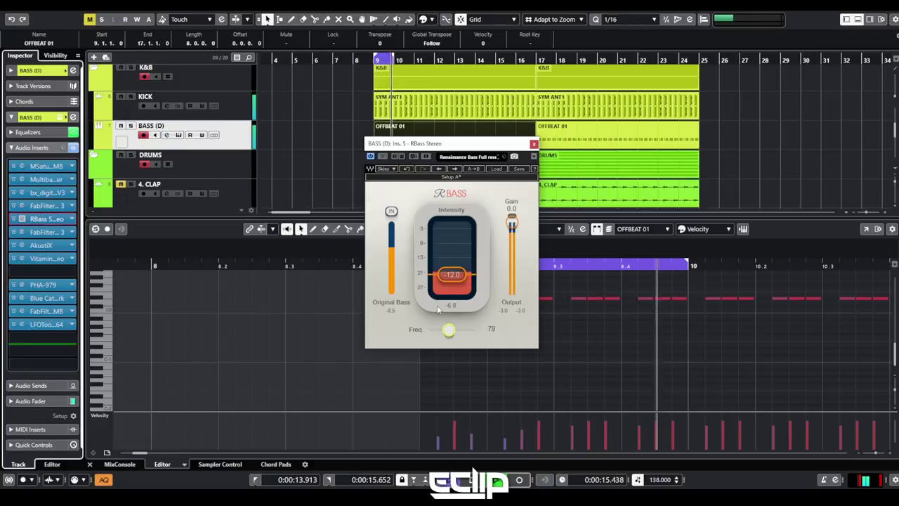
scroll(493, 330, up, 1)
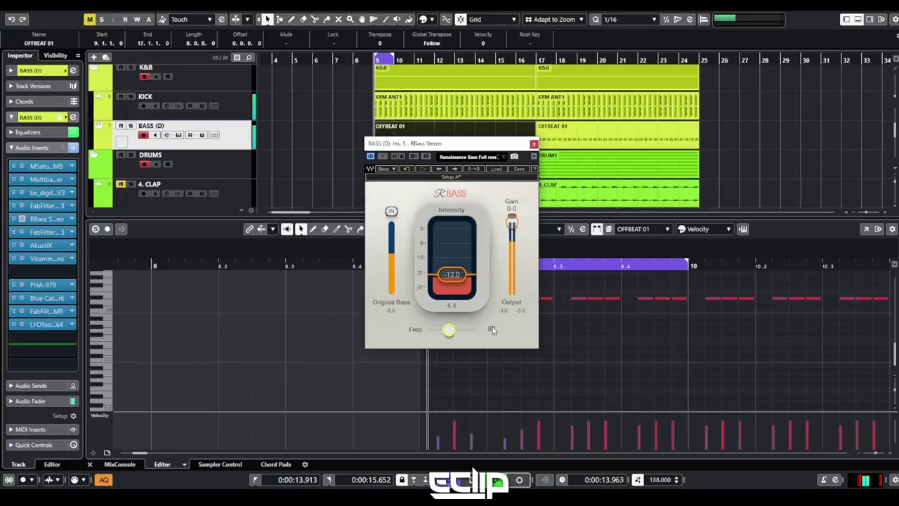
text(73)
key(Return)
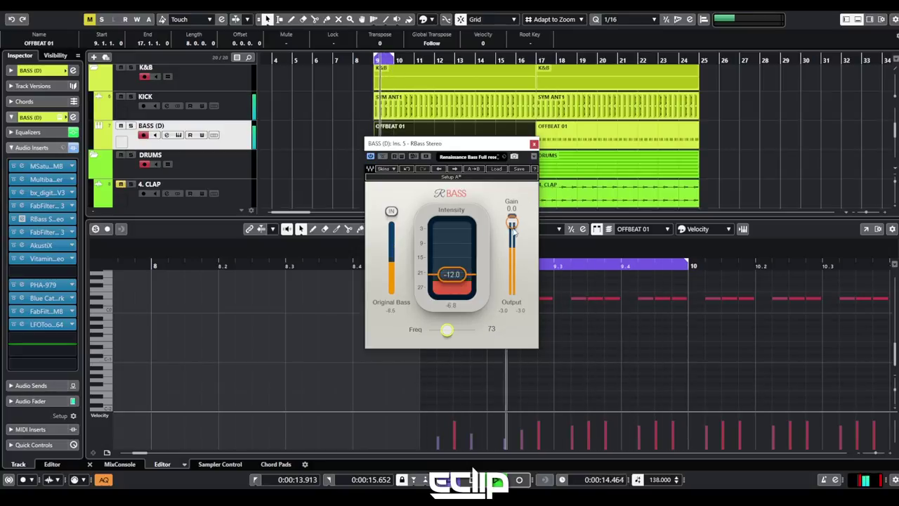
Compare the bass with RBass bypassed and active, and inspect the settings of the PHA-979 insert
click(383, 157)
click(383, 158)
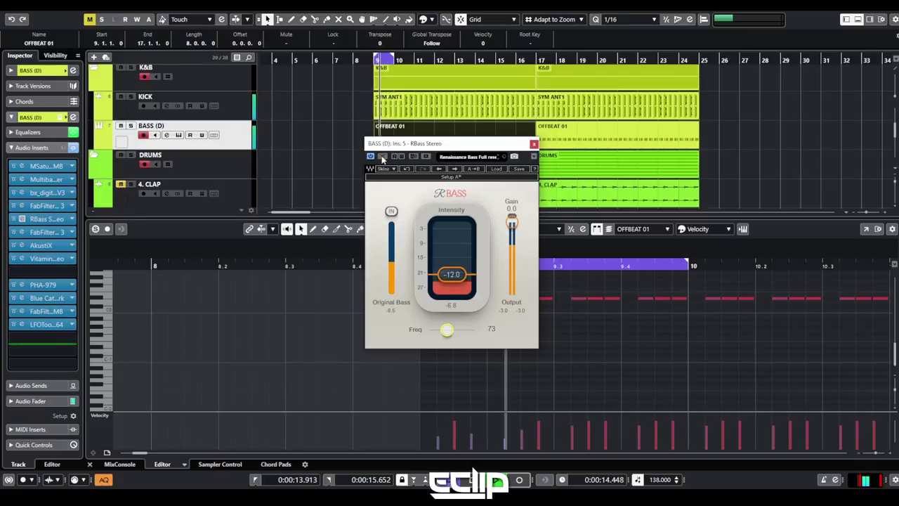
click(533, 144)
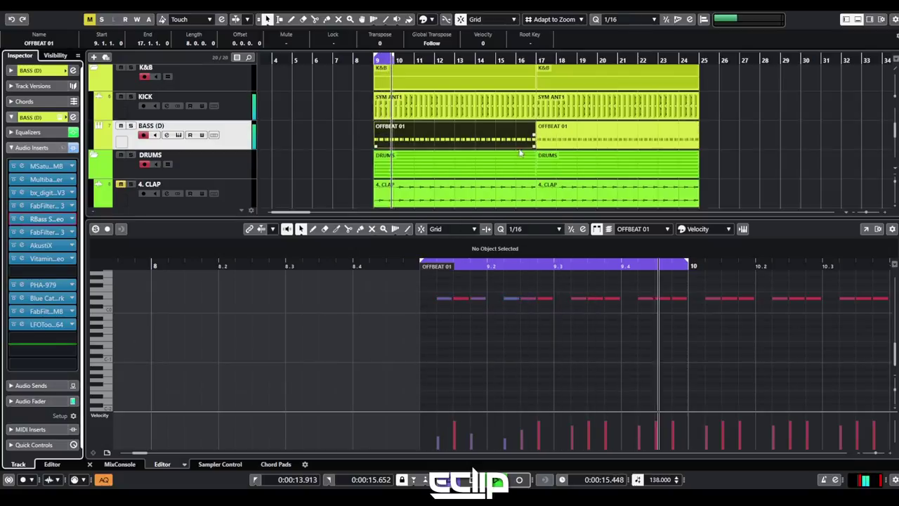
click(22, 285)
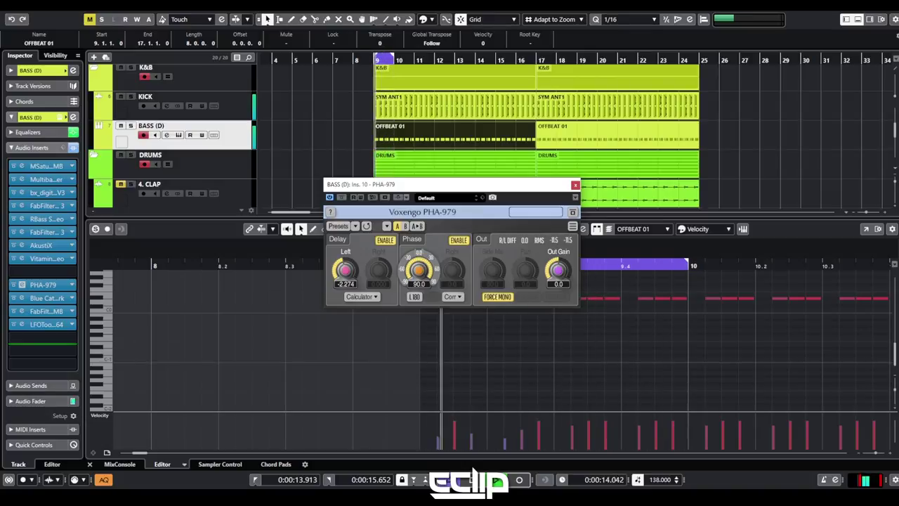
click(576, 187)
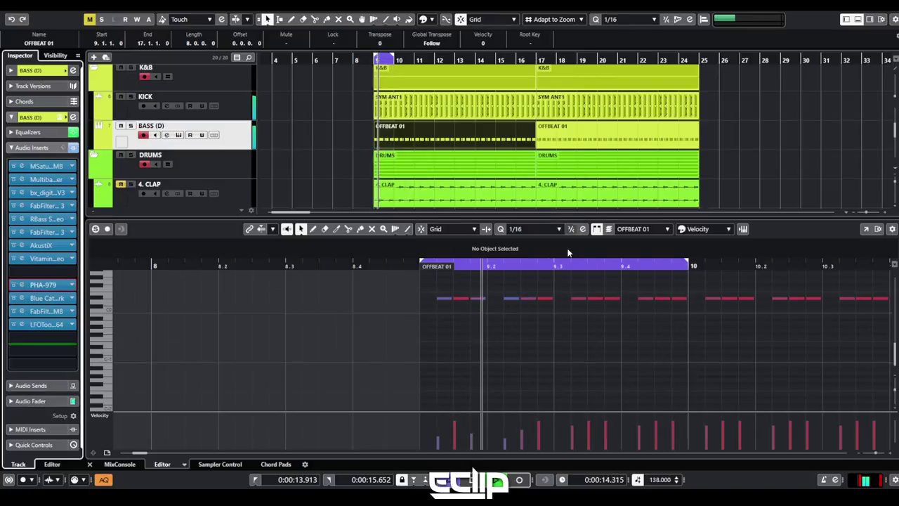
Loop bars 9 and 10 with the bass part soloed and examine the filter cutoff settings in its Rapture instrument
click(382, 361)
scroll(371, 363, down, 4)
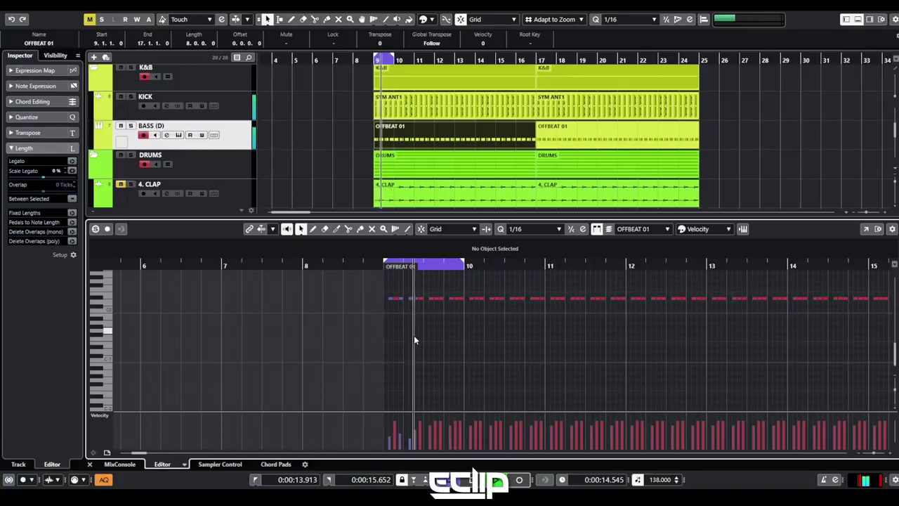
alt+click(546, 267)
key(s)
click(179, 135)
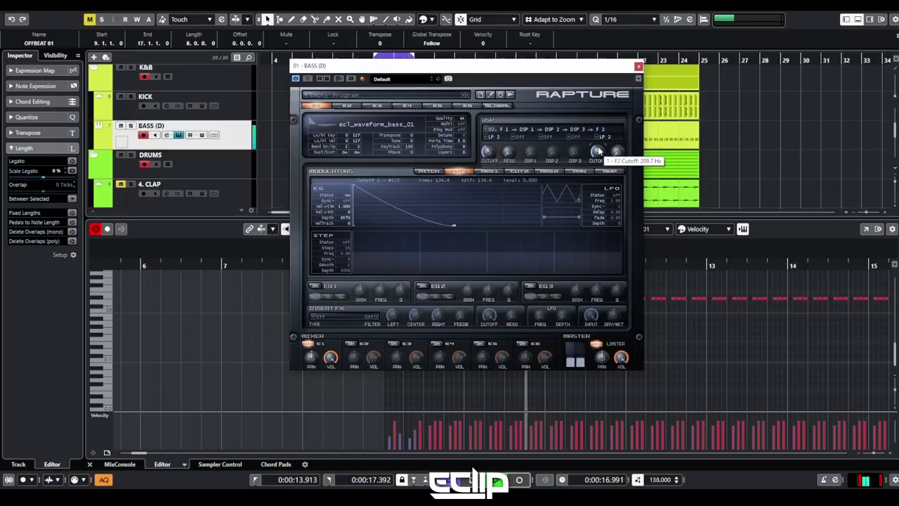
click(640, 66)
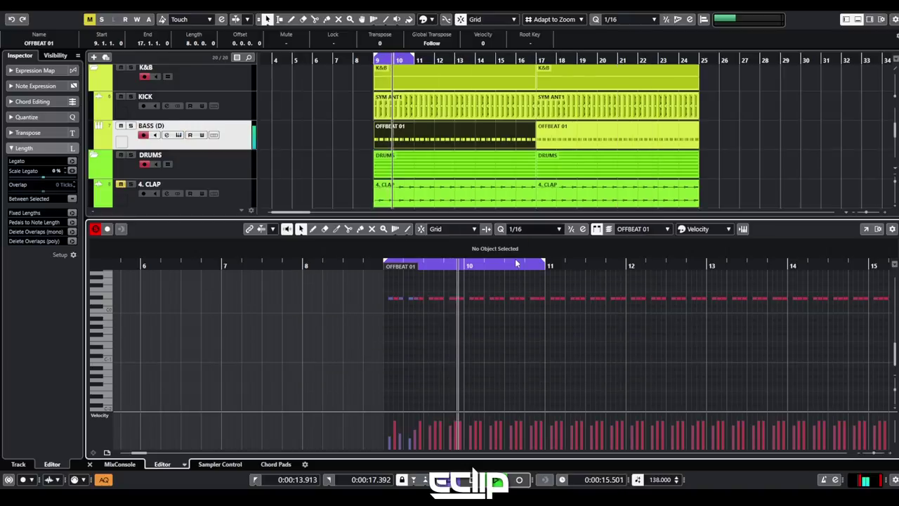
Audition the soloed bass part and further lower the velocities of its four soft notes in the first two beats
key(space)
key(space)
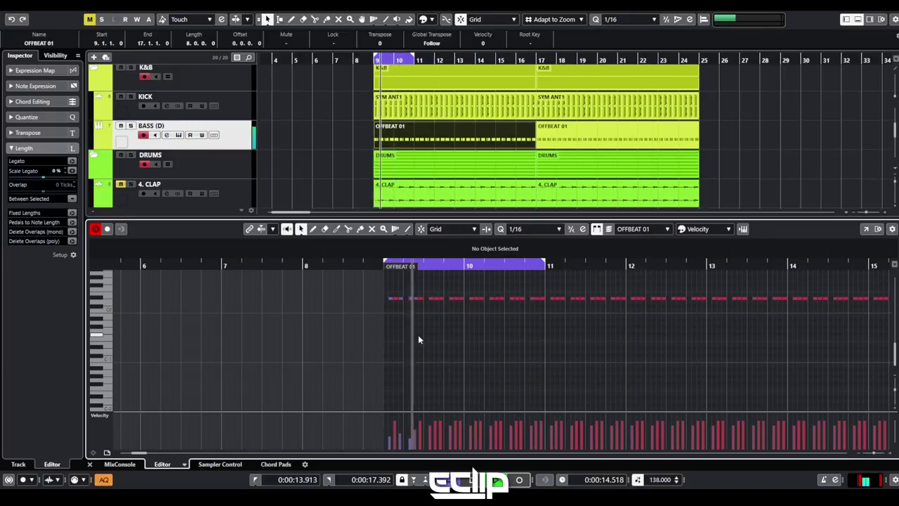
key(space)
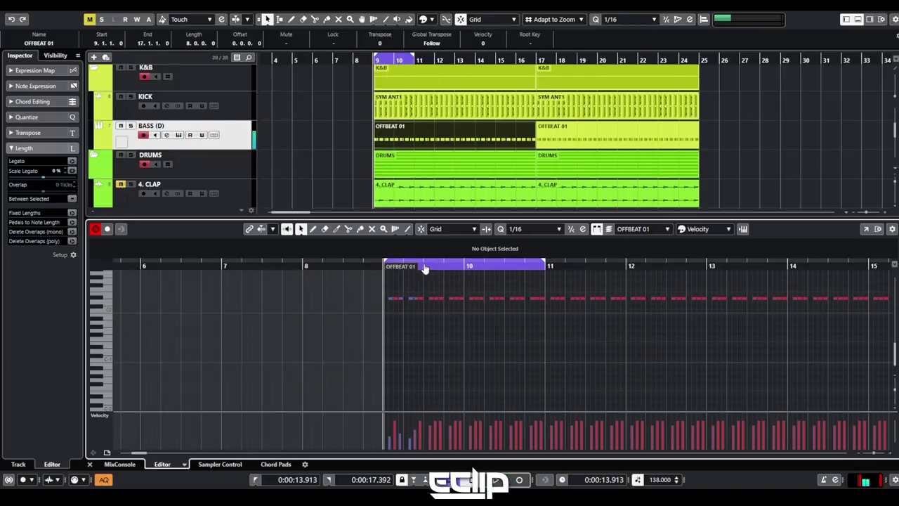
scroll(391, 372, up, 3)
key(space)
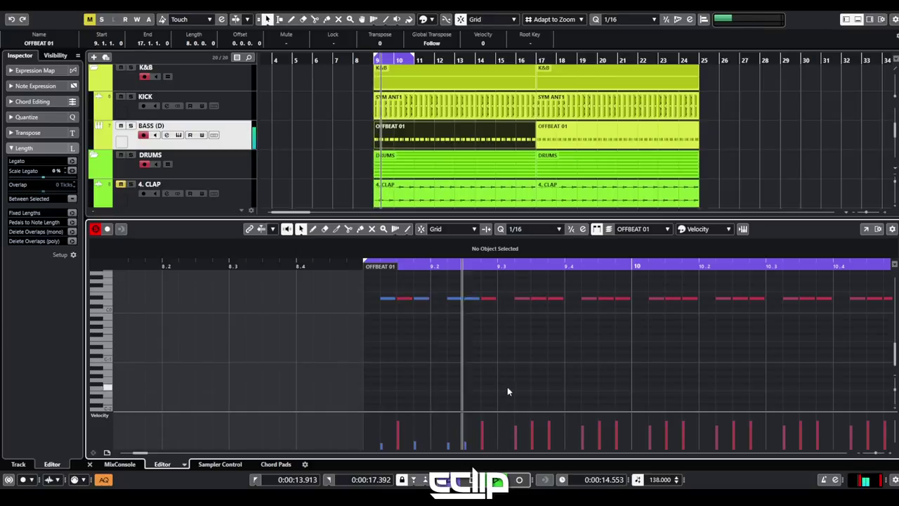
Shorten the loop to the first two beats of bar 9, select the KICK track and audition it with the bass
alt+click(499, 267)
key(space)
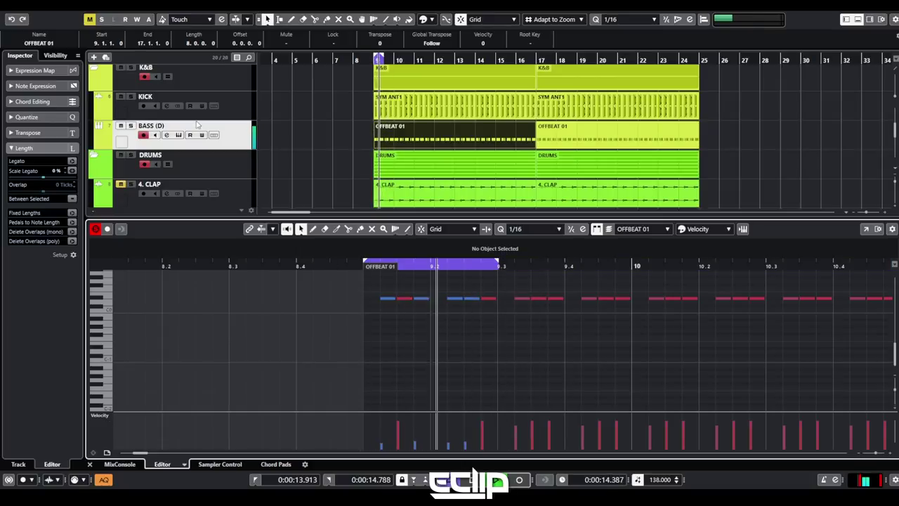
click(216, 106)
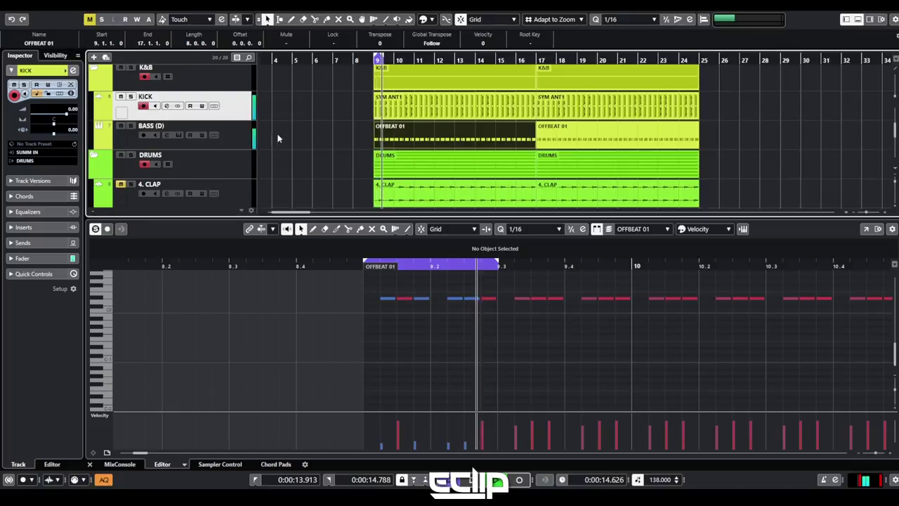
scroll(369, 120, up, 5)
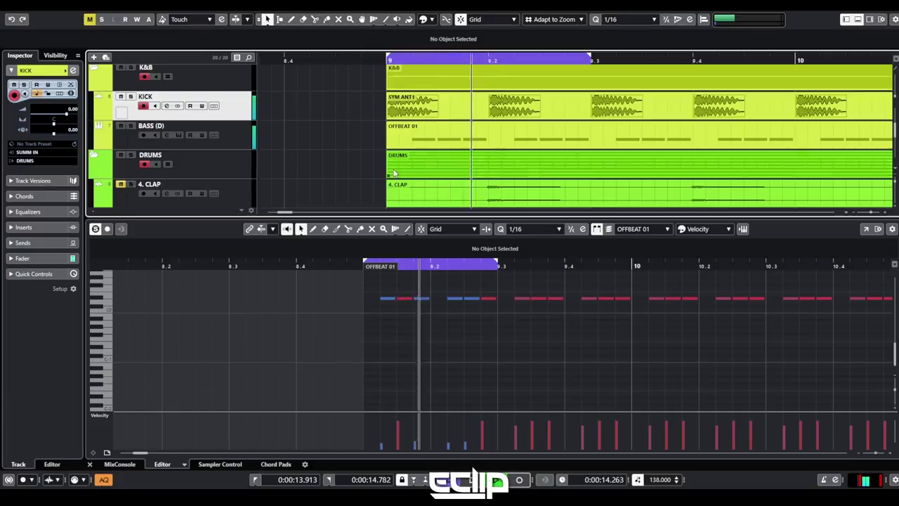
Delete the bass notes following the first two beats of bar 9, then duplicate the remaining two-beat pattern into the rest of the bar
scroll(464, 355, down, 6)
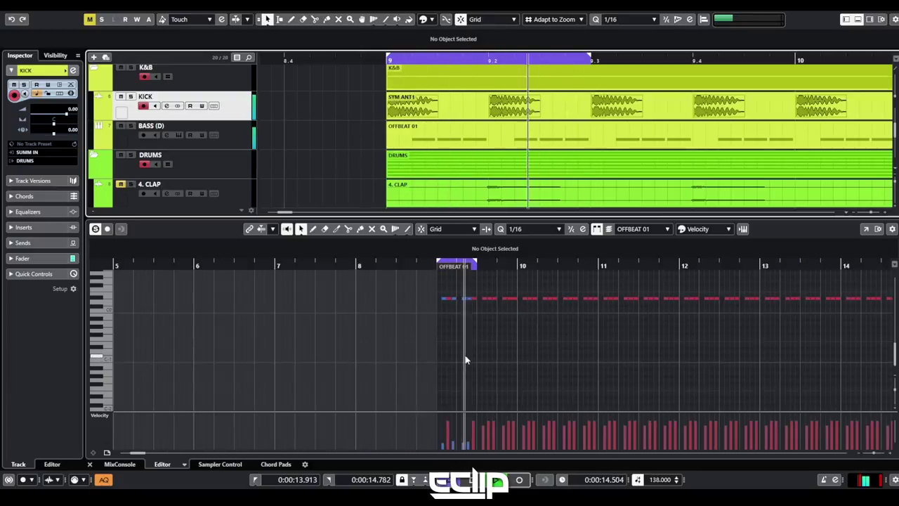
click(465, 352)
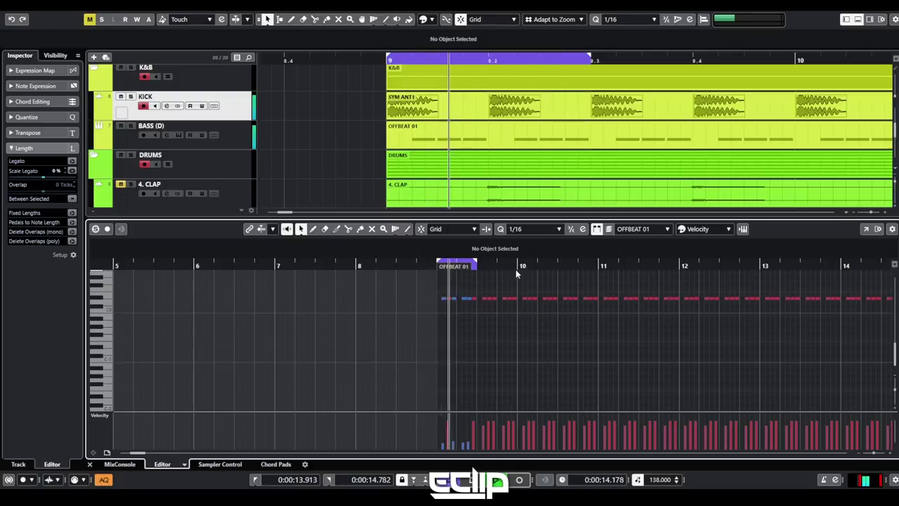
key(Delete)
drag(480, 287, 390, 317)
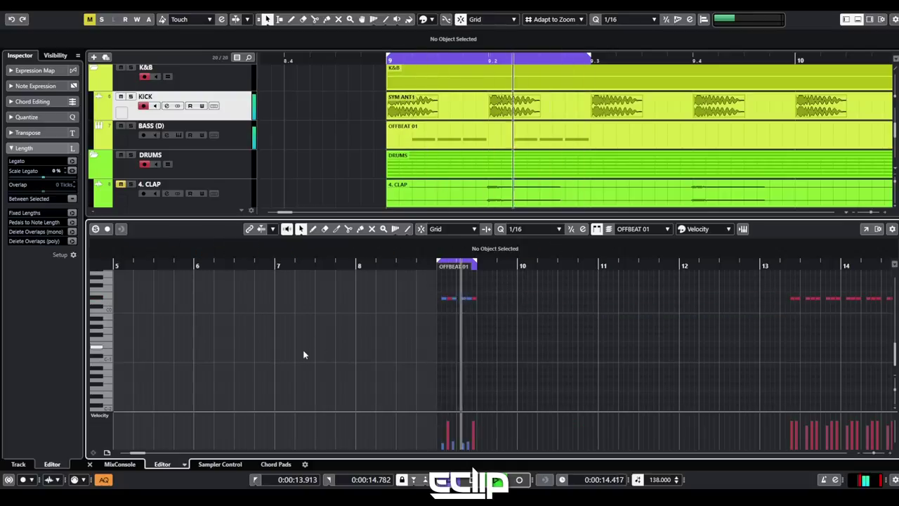
key(ctrl+d)
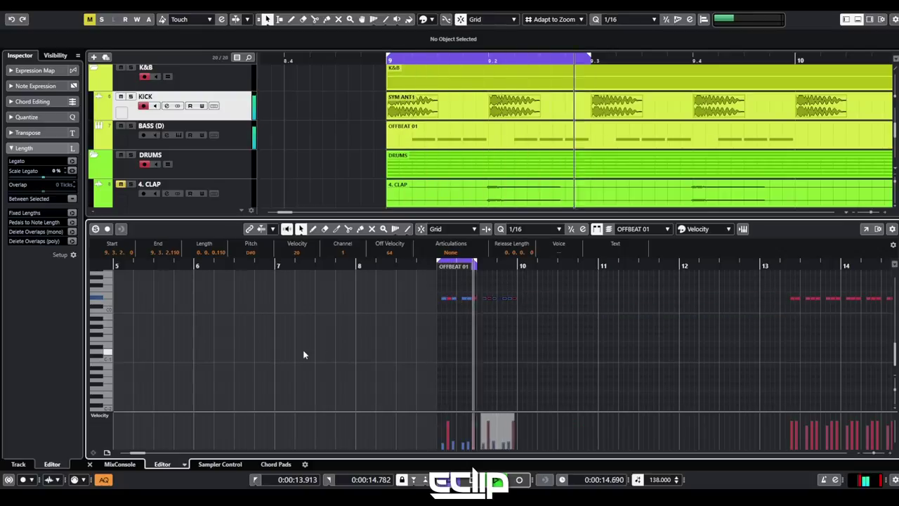
Clear the leftover bass notes beyond the repeated pattern up to the end of the OFFBEAT 01 part
scroll(504, 333, down, 3)
drag(568, 283, 709, 310)
key(Delete)
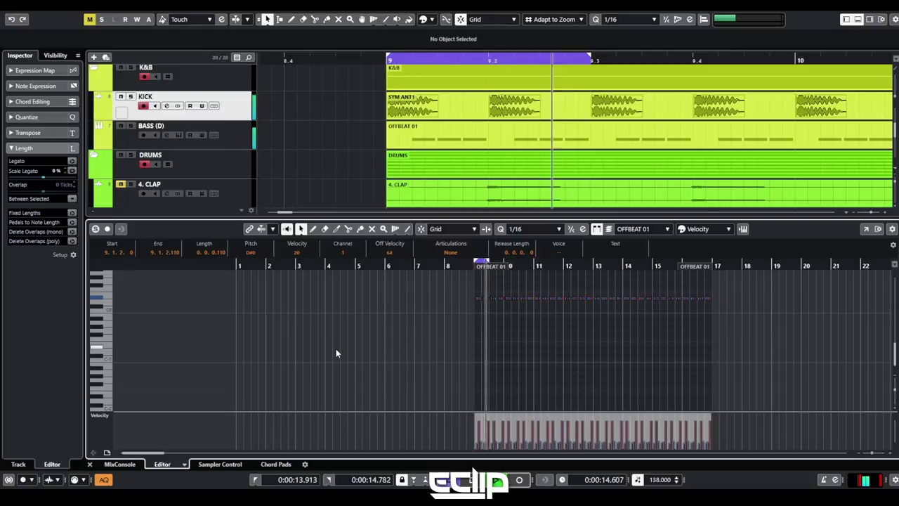
key(h)
drag(529, 284, 846, 326)
key(Delete)
scroll(601, 321, down, 3)
drag(645, 285, 876, 313)
key(Delete)
Duplicate the accented bass pattern until it fills the part up to bar 17, and extend the loop from bar 9 to bar 17
drag(582, 286, 125, 341)
key(ctrl+d)
key(ctrl+a)
key(ctrl+d)
key(space)
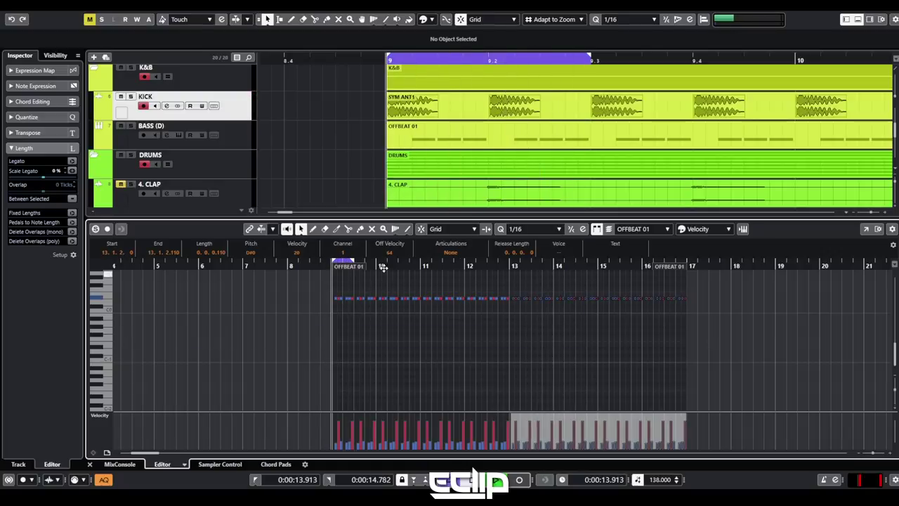
drag(703, 264, 686, 272)
click(598, 343)
key(Return)
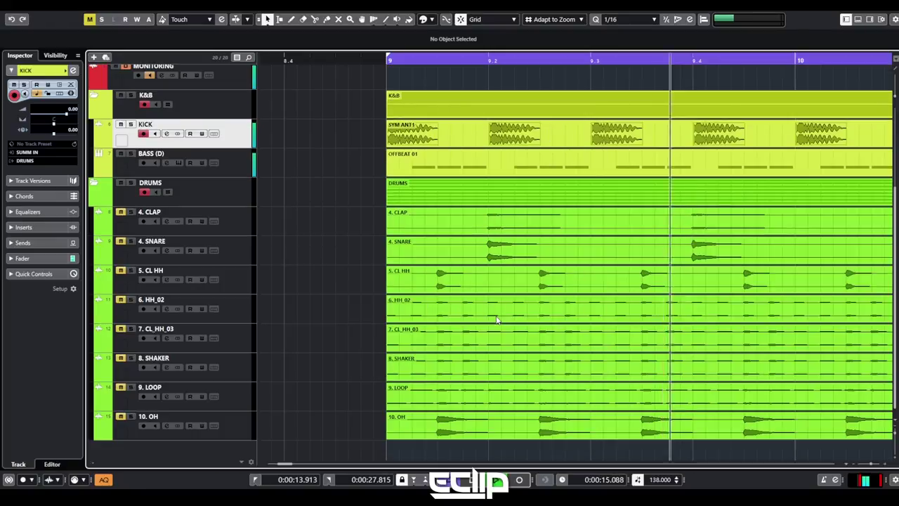
On the BASS (D) channel equalizer, set band 3 to about -5.3 dB at 1661 Hz and band 1 to about -2.2 dB at 98.5 Hz
scroll(316, 228, down, 5)
scroll(313, 191, down, 5)
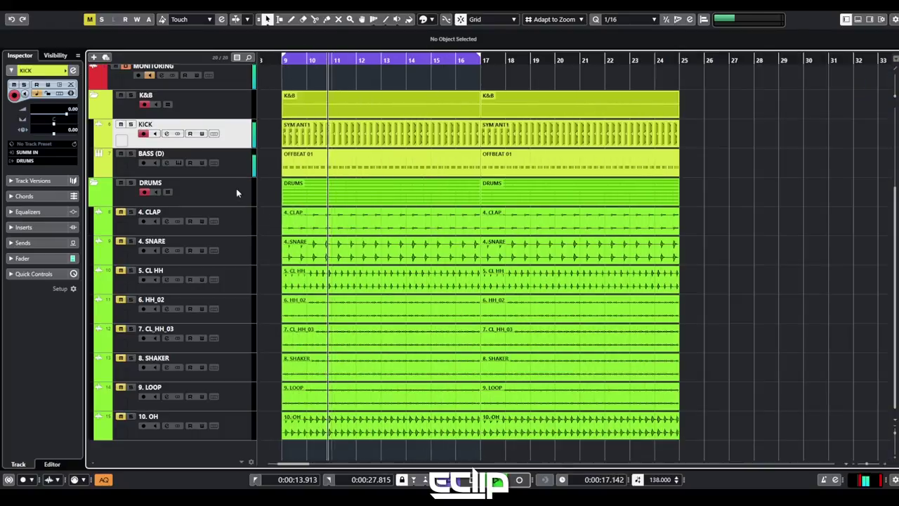
click(167, 163)
mouse_move(311, 340)
mouse_down()
mouse_move(313, 322)
mouse_move(309, 341)
mouse_up()
drag(222, 333, 206, 334)
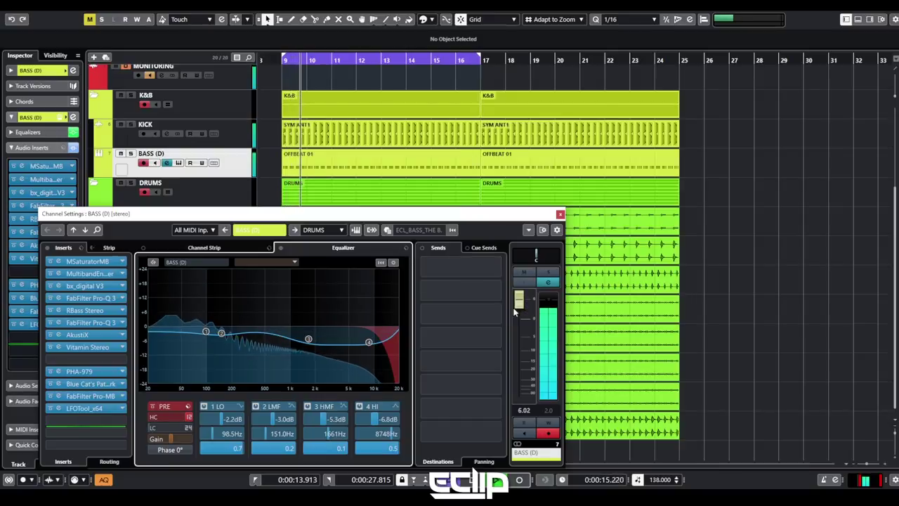
In the bass's sixth-insert Pro-Q 3, cut 2613 Hz by about 3.6 dB, deepen and narrow the high cut, and reduce the low cut below 100 Hz
click(70, 322)
drag(428, 206, 424, 229)
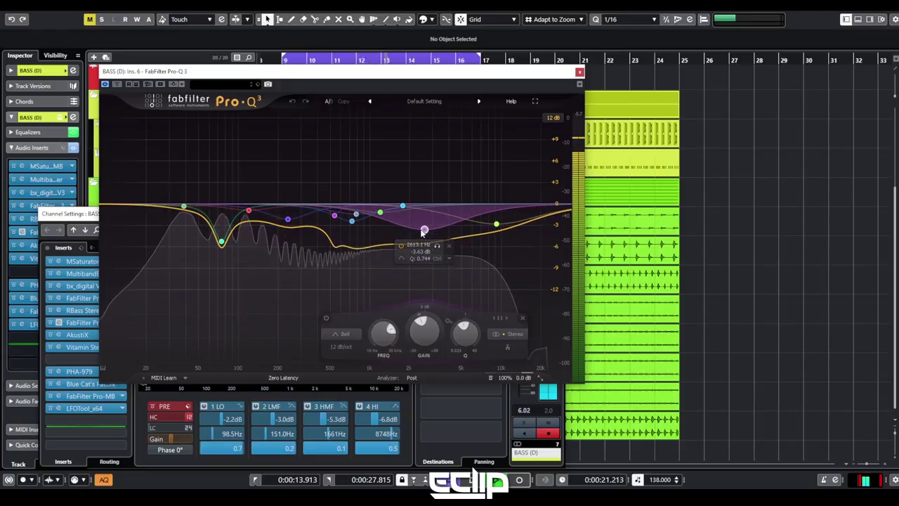
drag(496, 224, 481, 234)
scroll(481, 235, up, 4)
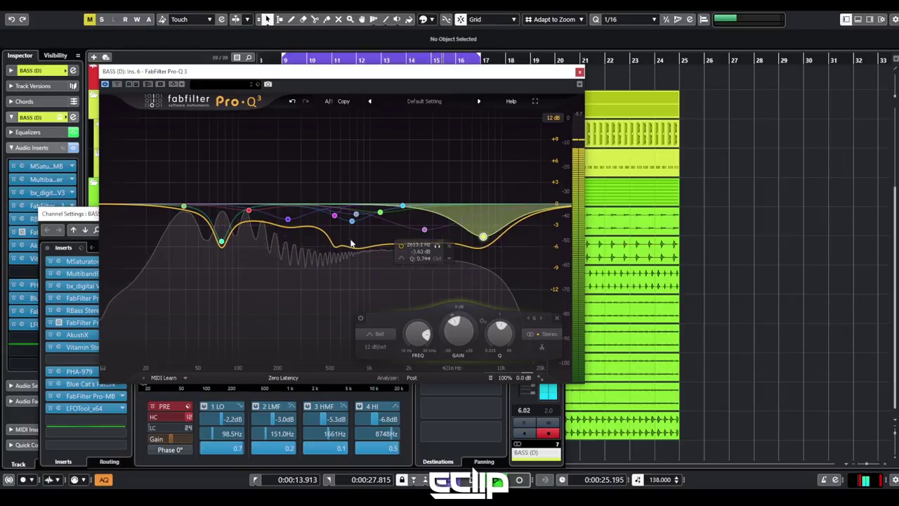
mouse_move(223, 243)
mouse_down()
mouse_move(225, 201)
mouse_move(225, 231)
mouse_up()
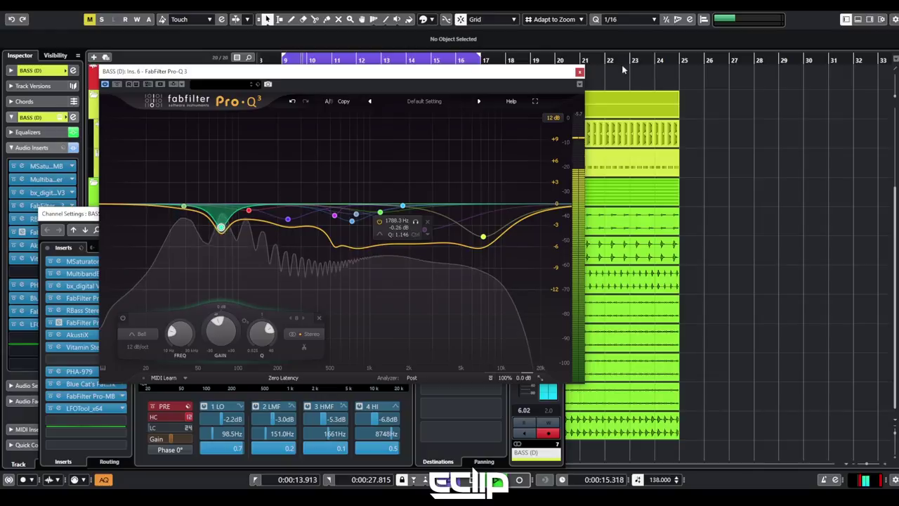
click(579, 73)
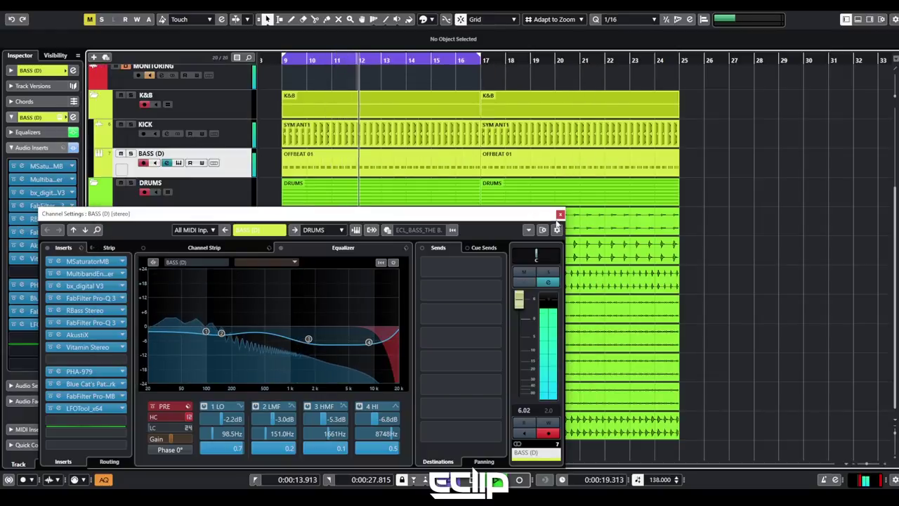
click(560, 214)
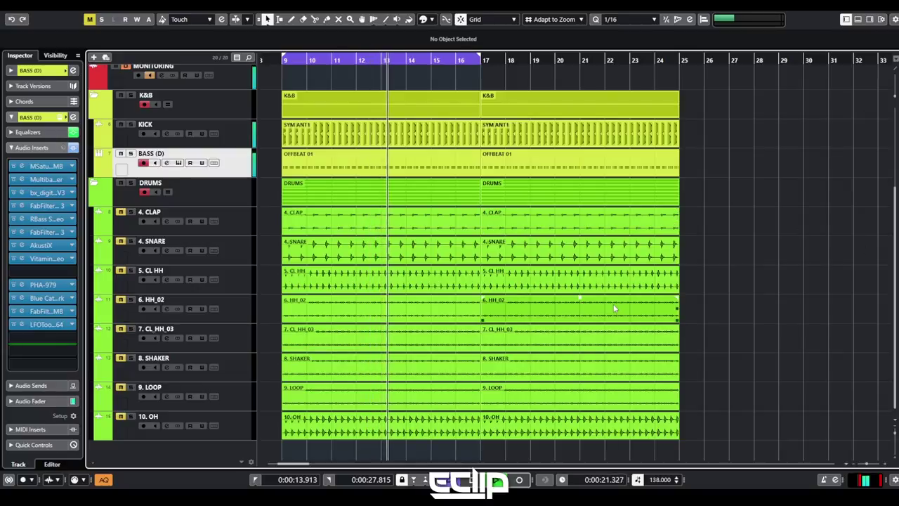
In the first OFFBEAT 01 part, delete the two soft notes of beat 1 and lengthen the accented note to the end of the beat
scroll(364, 228, down, 2)
double_click(372, 165)
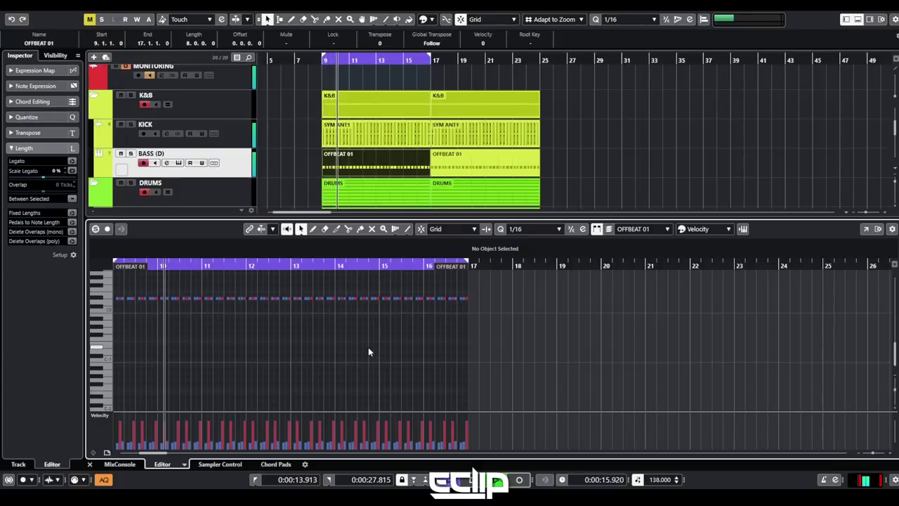
key(space)
scroll(167, 323, up, 5)
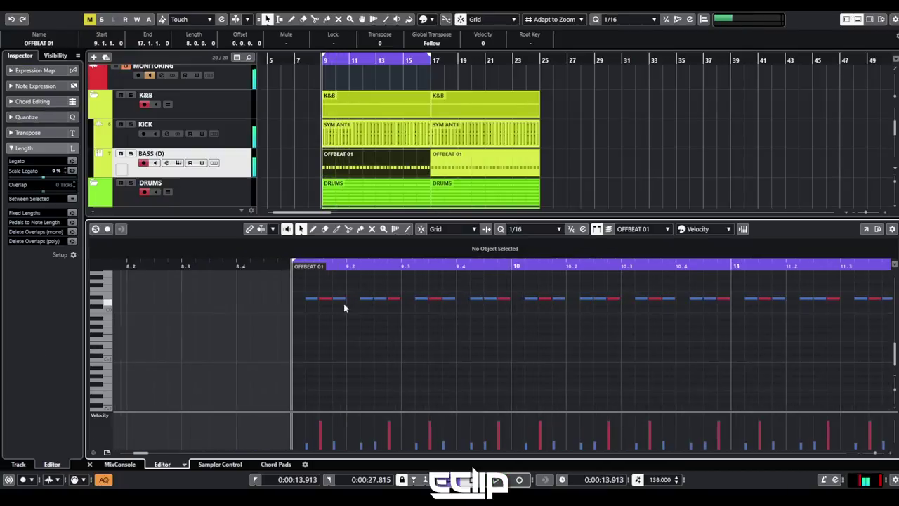
click(219, 298)
key(Delete)
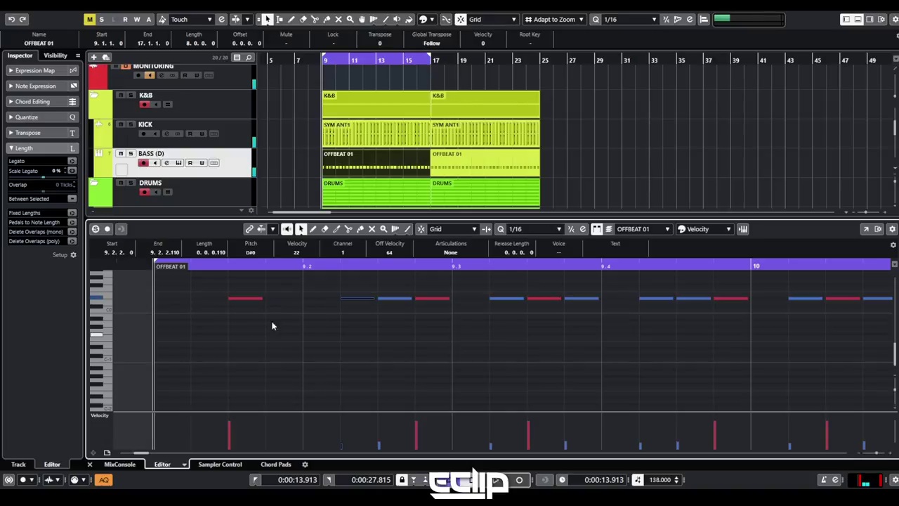
drag(260, 298, 289, 300)
click(322, 346)
key(space)
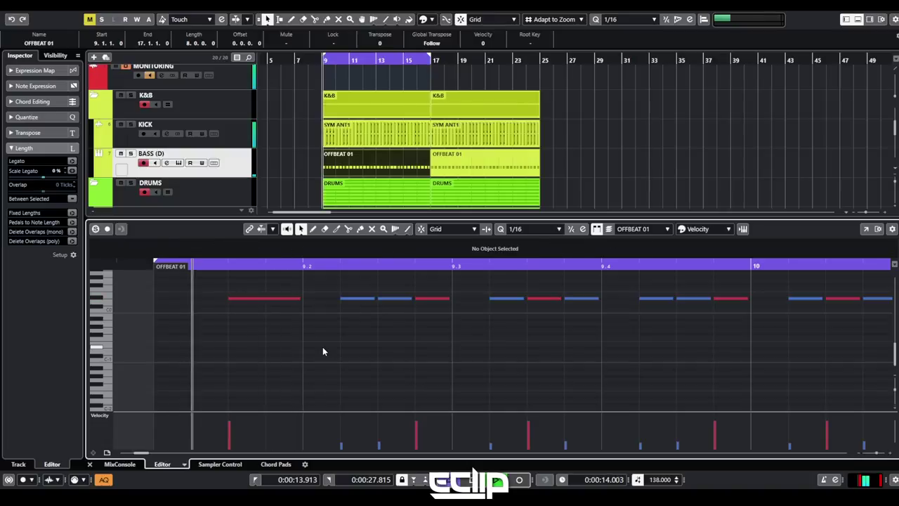
Delete the first soft note of beat 2 in bar 9 and audition the changed bass pattern
key(space)
click(369, 298)
key(Delete)
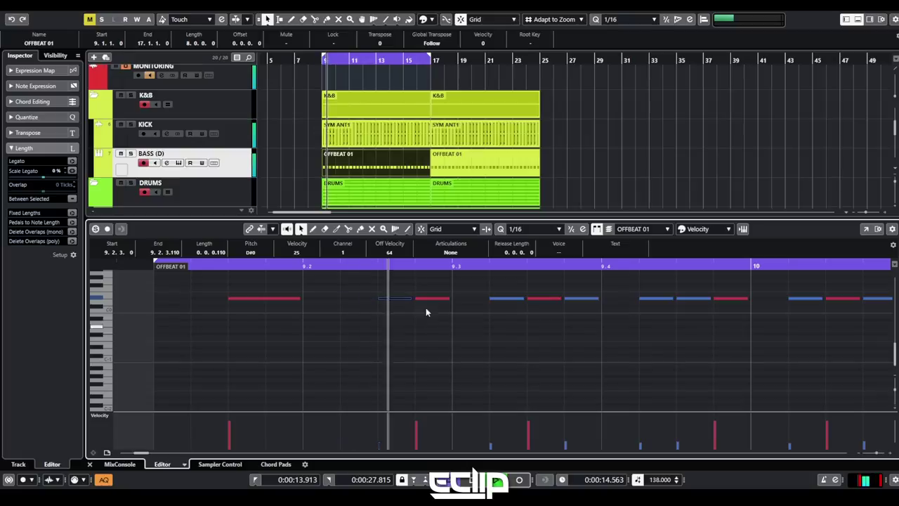
click(446, 325)
key(space)
key(space)
key(space)
key(space)
In beat 3 of bar 9, remove the soft notes around the accented bass note and extend it to the end of the beat
drag(498, 287, 504, 319)
key(Delete)
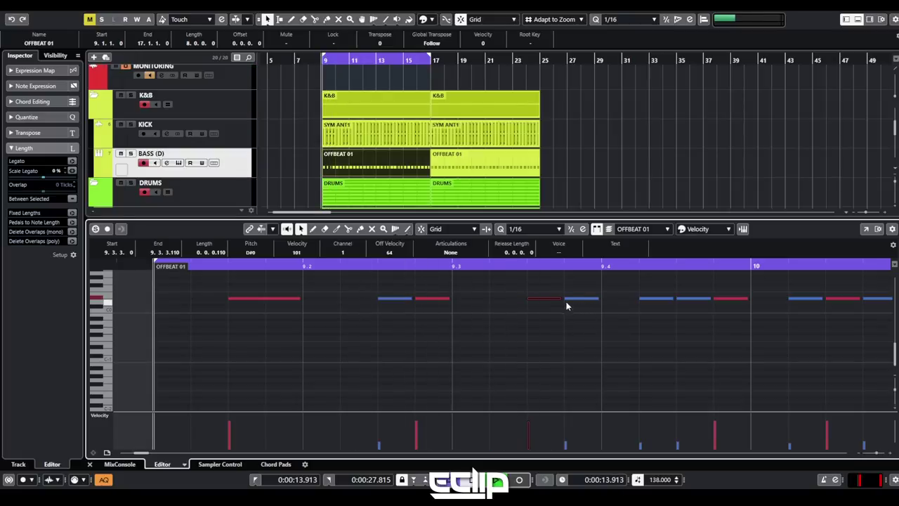
key(space)
key(4)
click(552, 298)
key(1)
scroll(450, 325, down, 4)
key(space)
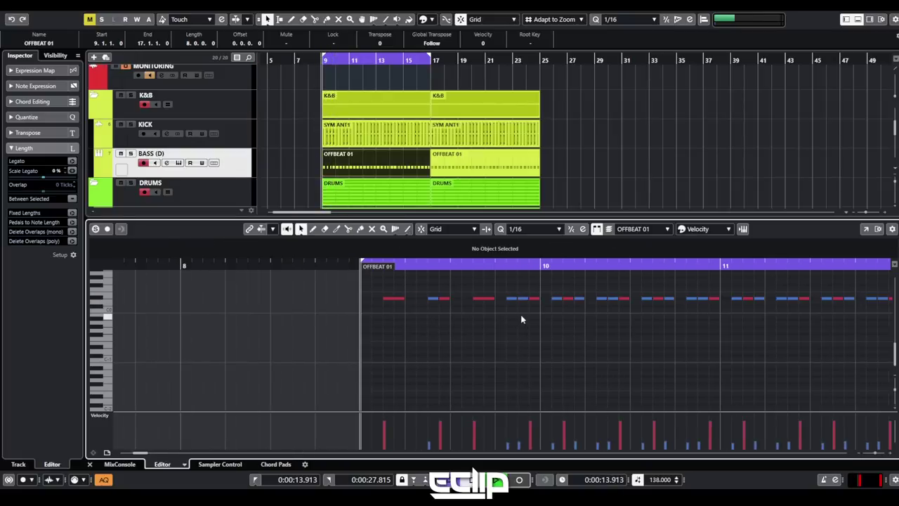
Delete the first soft note of beat 4 in bar 9 and audition the pattern with the loop shortened to that bar
key(space)
click(522, 298)
key(space)
alt+click(539, 266)
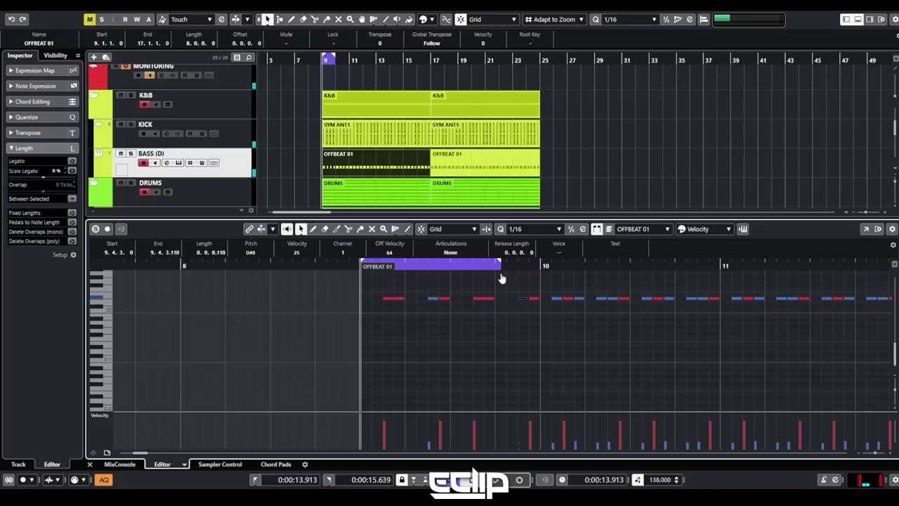
click(527, 266)
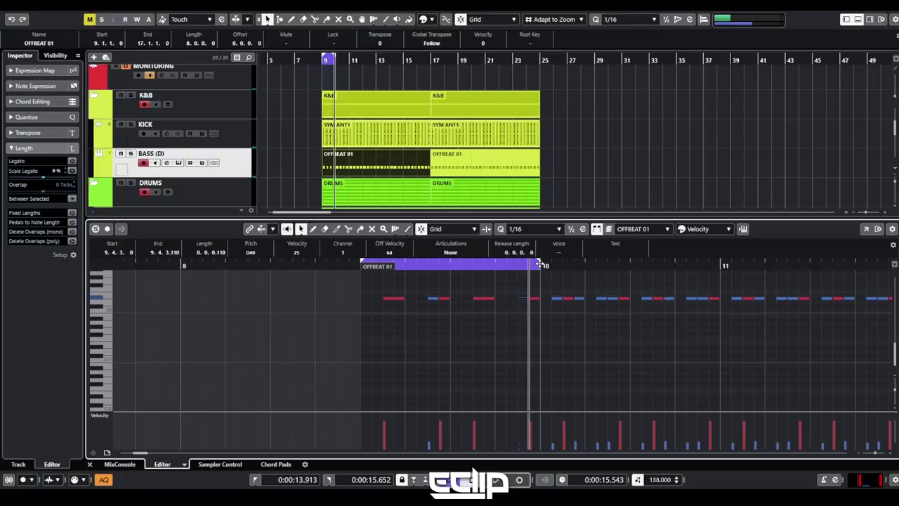
key(space)
click(567, 291)
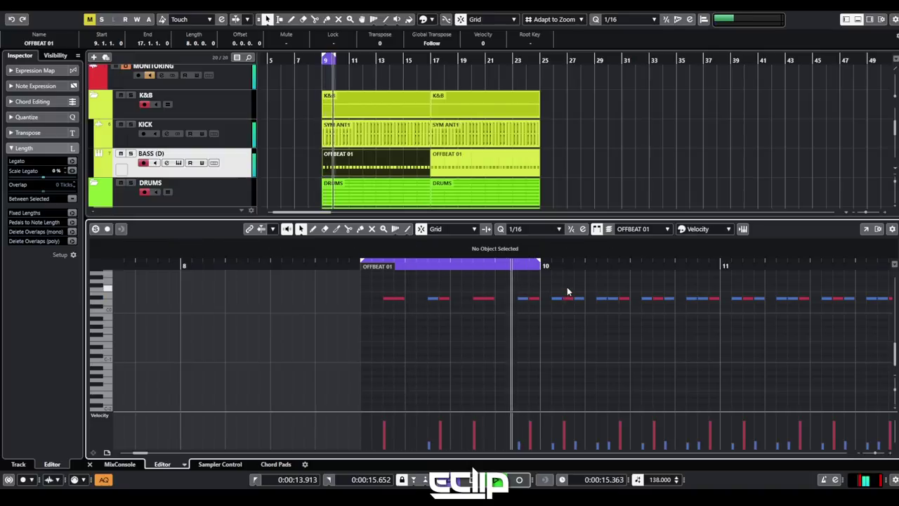
key(Return)
Split the bass part at bar 10, delete its remainder up to bar 17, and duplicate and join the edited one-bar part
scroll(328, 162, up, 8)
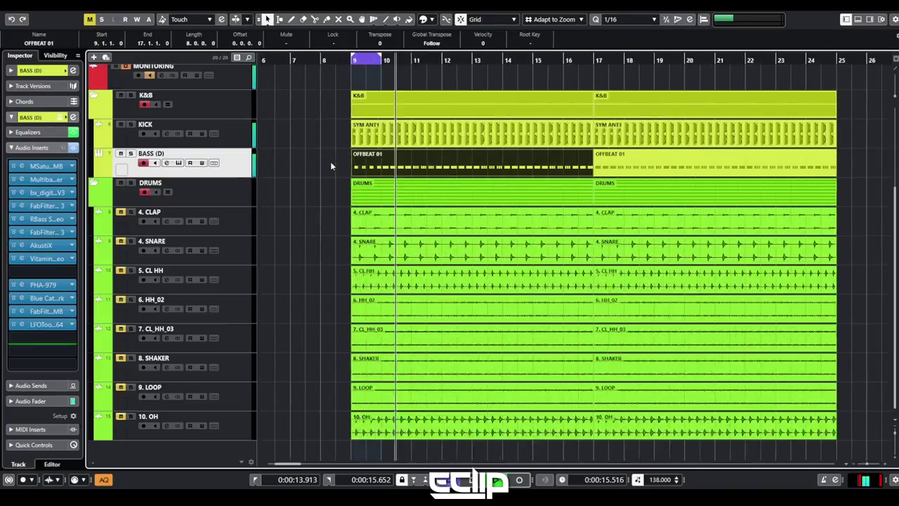
scroll(380, 186, down, 5)
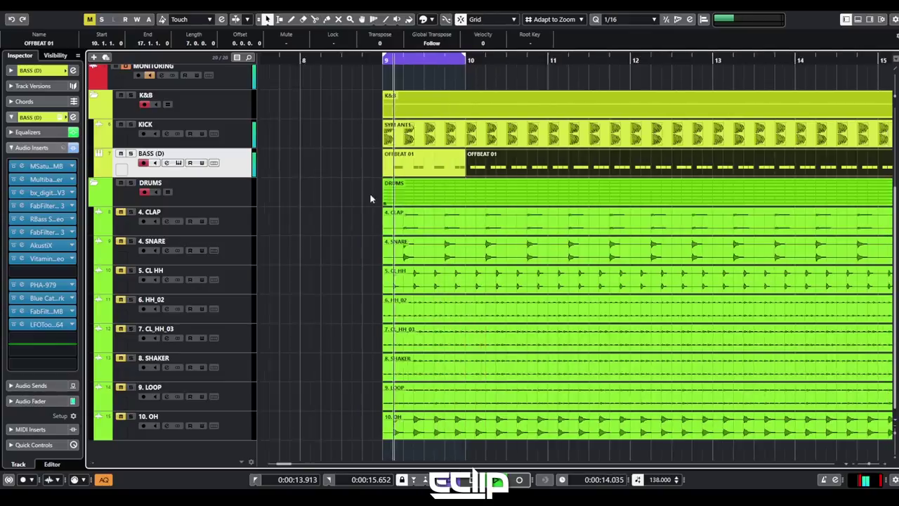
click(402, 167)
key(ctrl+d)
key(4)
click(399, 167)
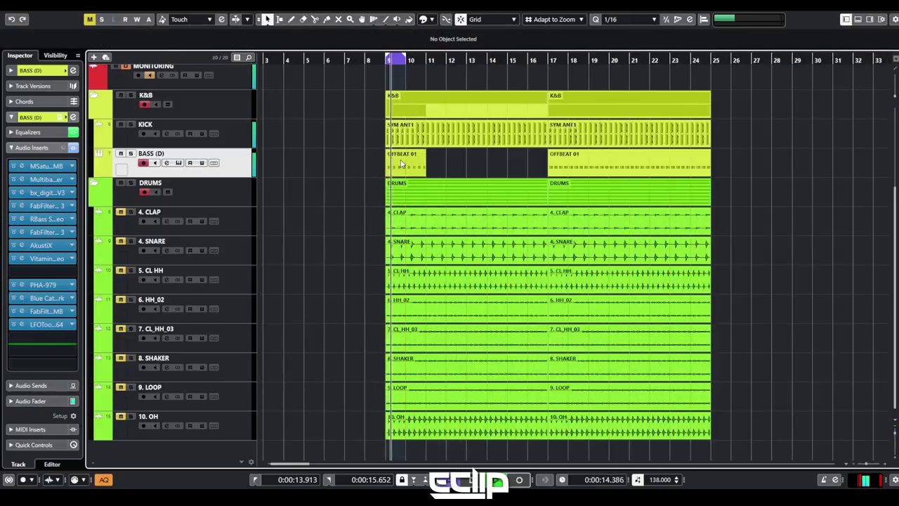
Duplicate and join the bass pattern to fill bars 9 to 17, and replace the old part from bar 17 with a copy
click(408, 166)
key(ctrl+d)
click(410, 166)
click(410, 166)
drag(583, 161, 423, 160)
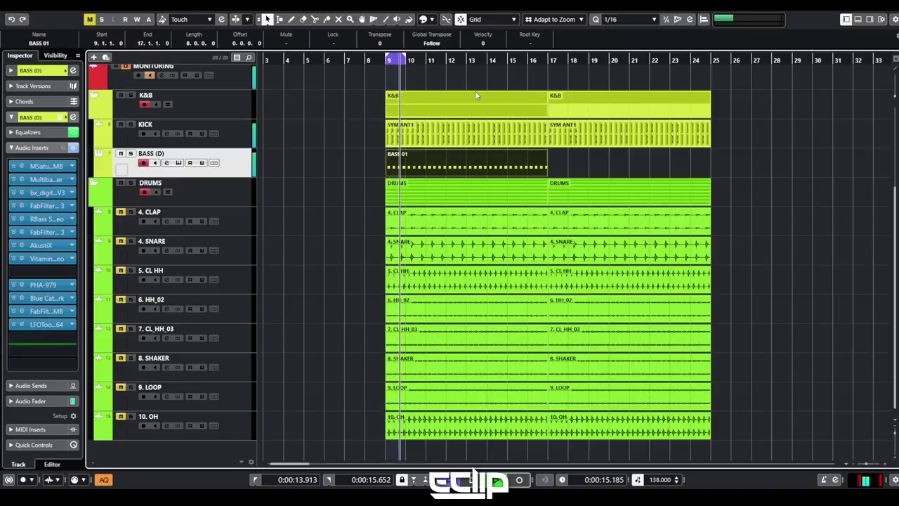
key(ctrl+d)
Loop bar 9 to bar 17 and set the BASS (D) equalizer's band 3 to -3.3 dB at 1577 Hz and band 4 to -4.5 dB at 6230 Hz
click(344, 196)
scroll(316, 176, down, 3)
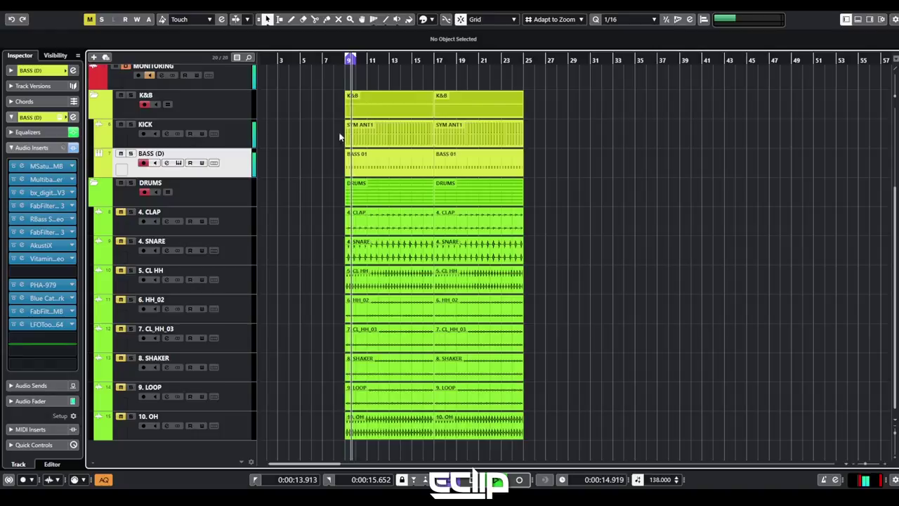
click(373, 97)
key(p)
key(e)
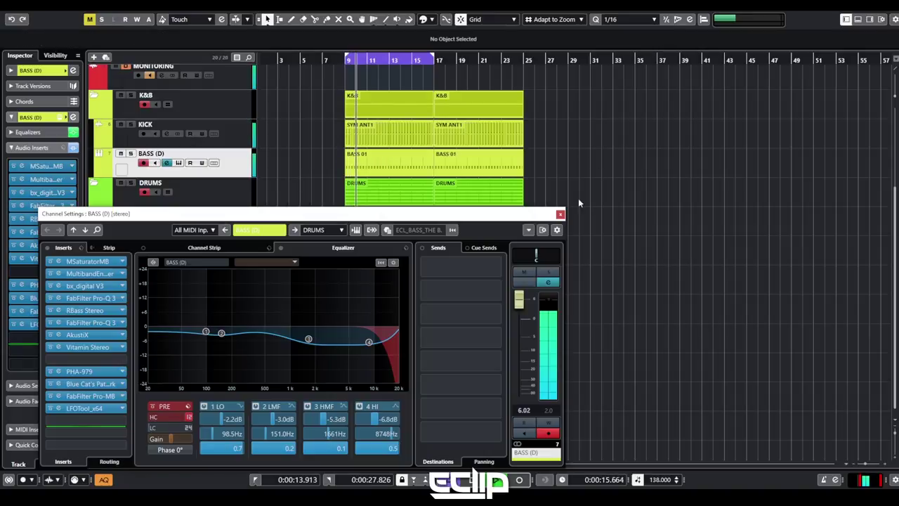
drag(310, 328, 307, 336)
mouse_move(369, 342)
mouse_down()
mouse_move(358, 325)
mouse_move(368, 331)
mouse_up()
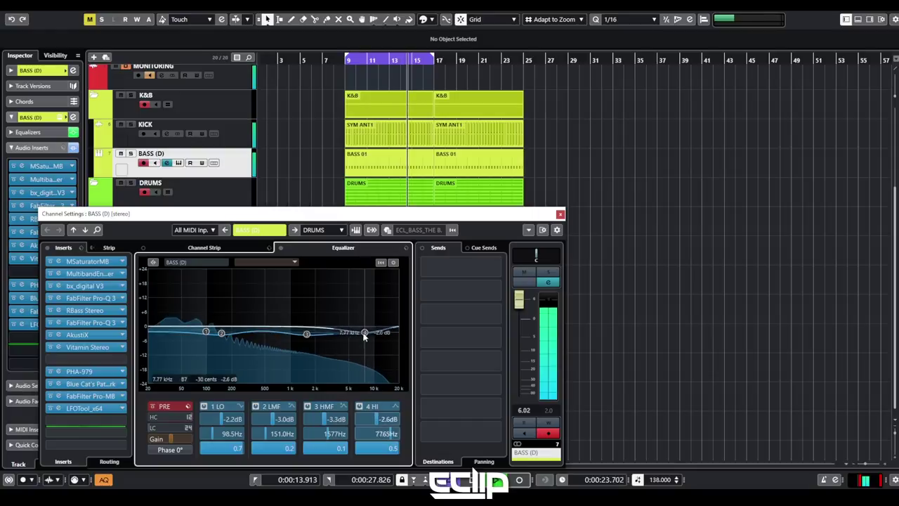
drag(360, 337, 358, 339)
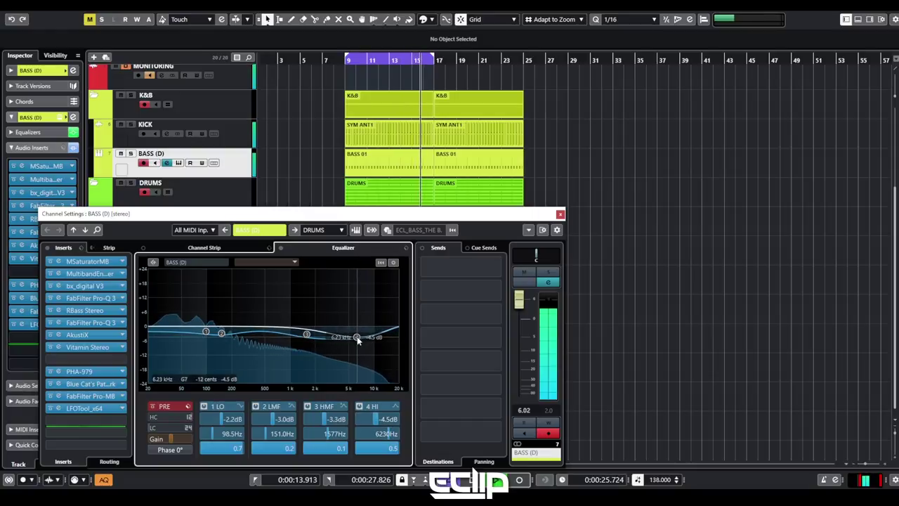
key(Escape)
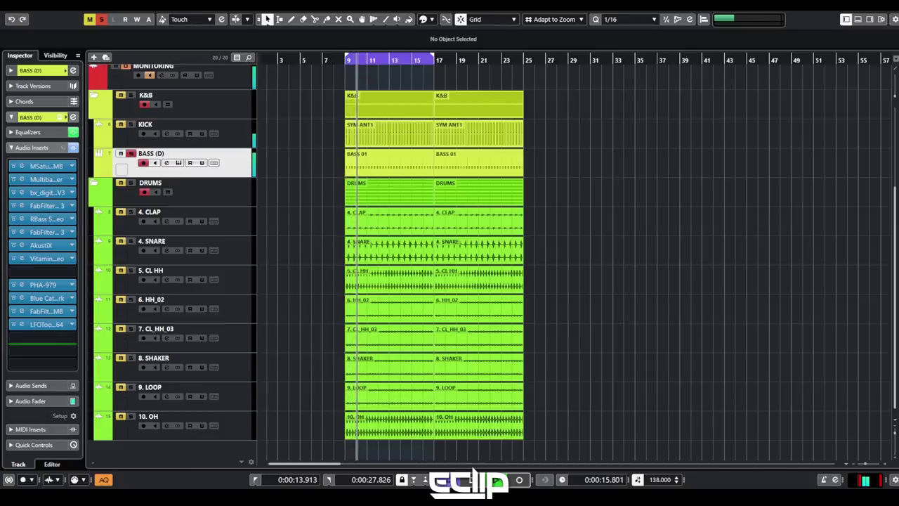
Check the soloed bass's spectrum and levels in the DIGICheck Totalyser, and minimise the analyser
drag(605, 128, 540, 102)
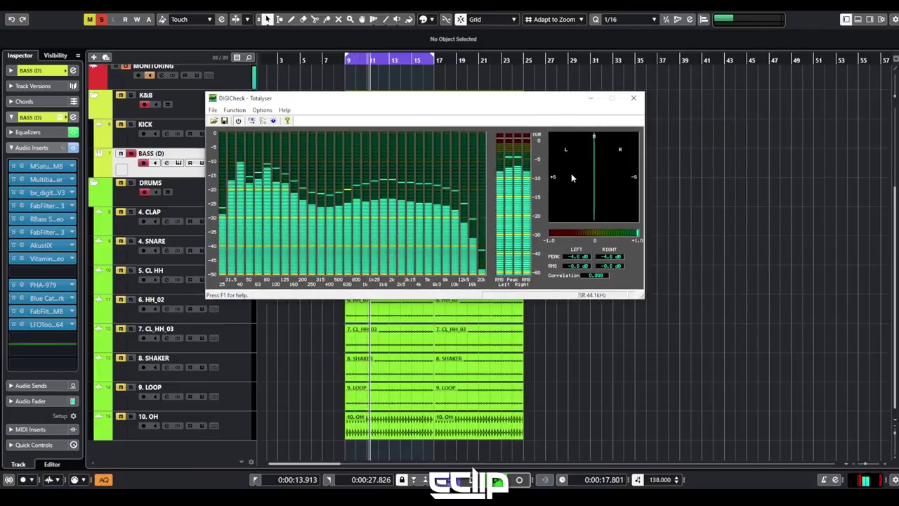
click(590, 99)
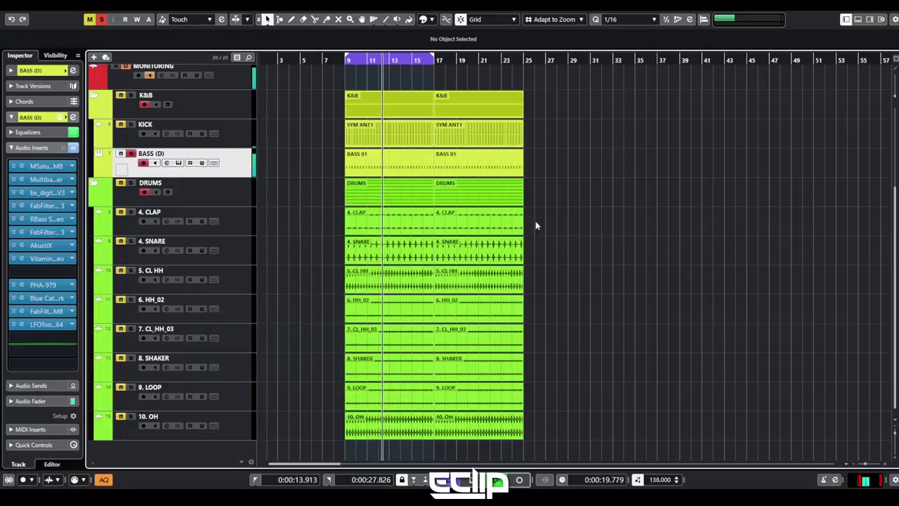
Reduce the high band's range to about 0 dB in the BASS (D) track's FabFilter Pro-MB and close the plug-in
click(22, 310)
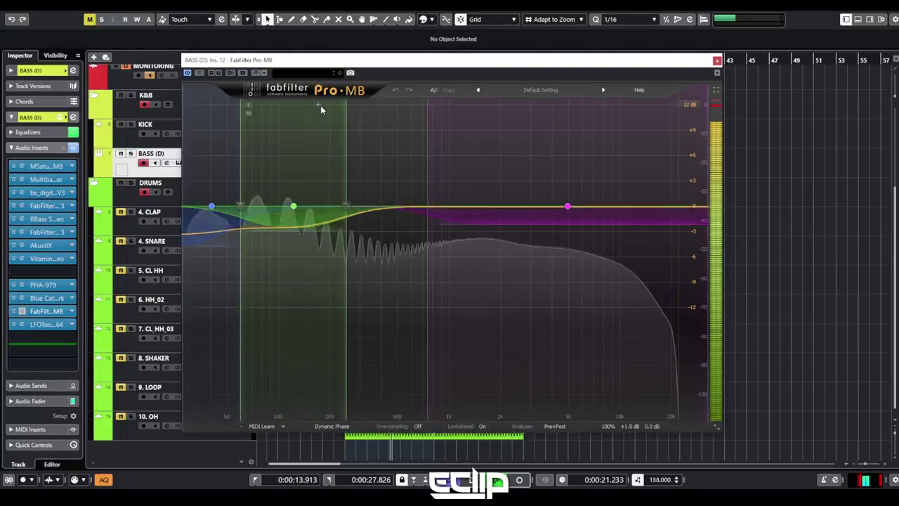
drag(538, 225, 542, 210)
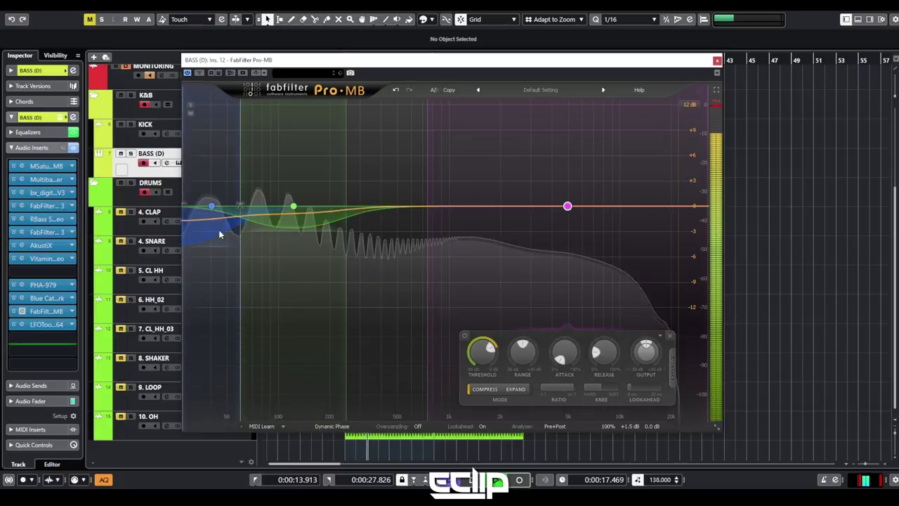
click(717, 61)
Unmute the 4. CLAP and 4. SNARE tracks, and add an audio track below 4. SNARE
click(205, 249)
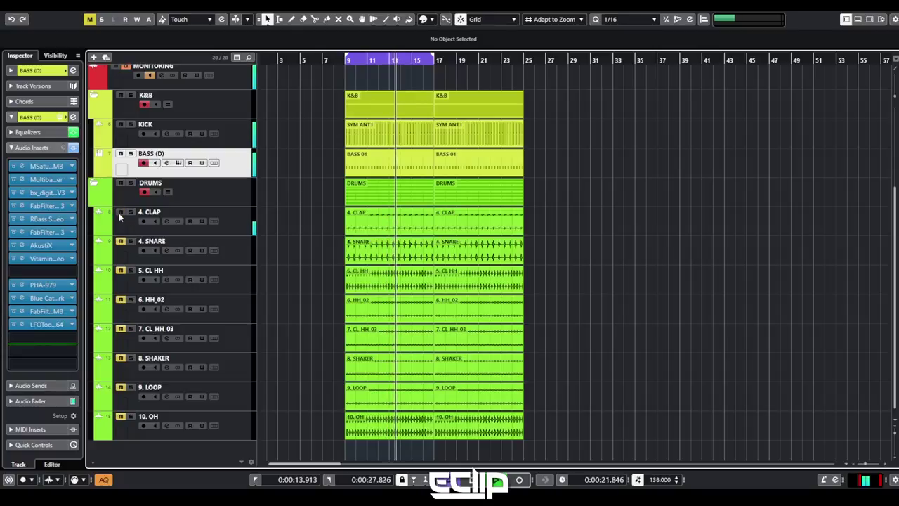
click(211, 229)
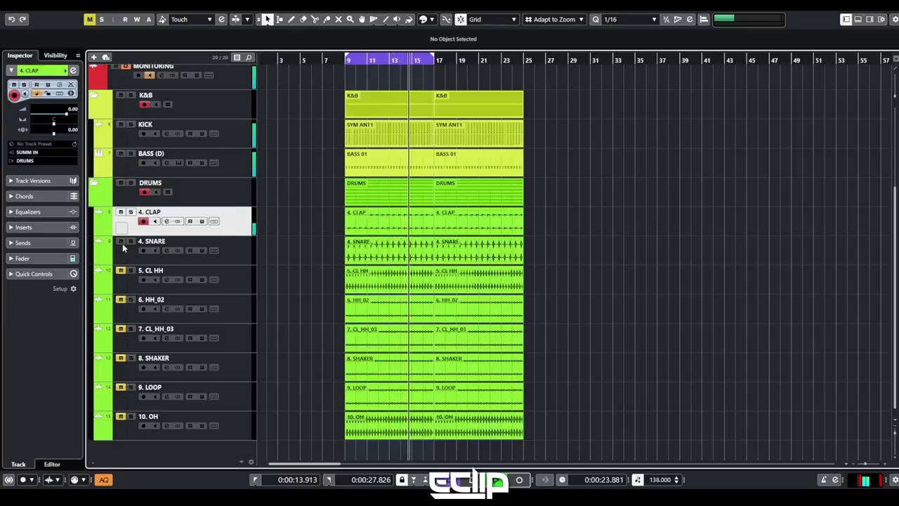
click(237, 250)
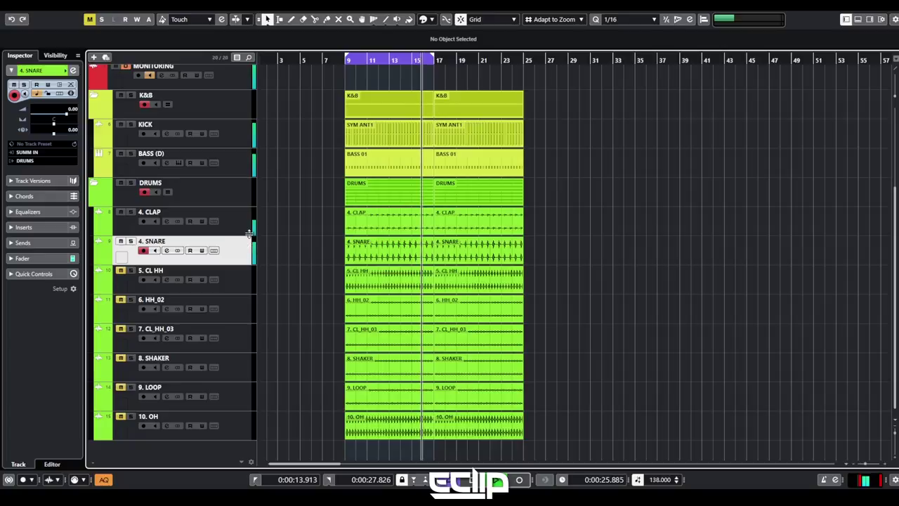
right_click(247, 260)
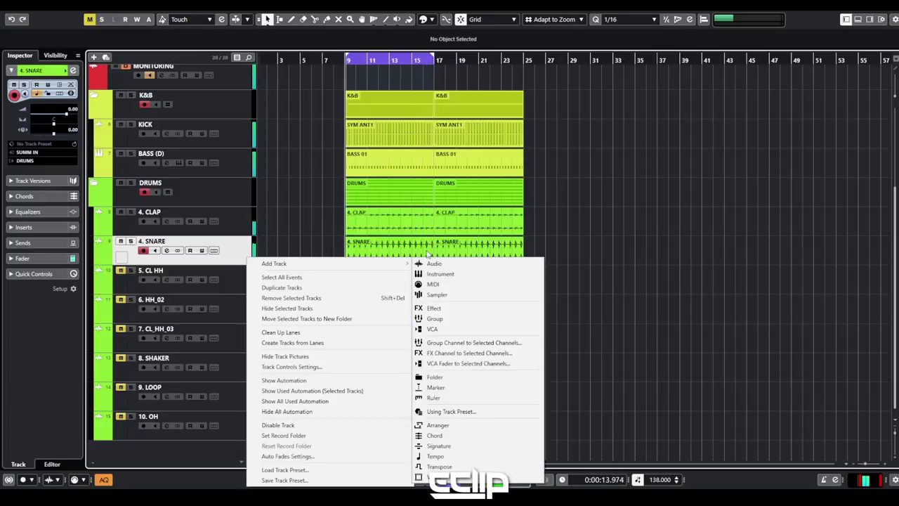
click(686, 239)
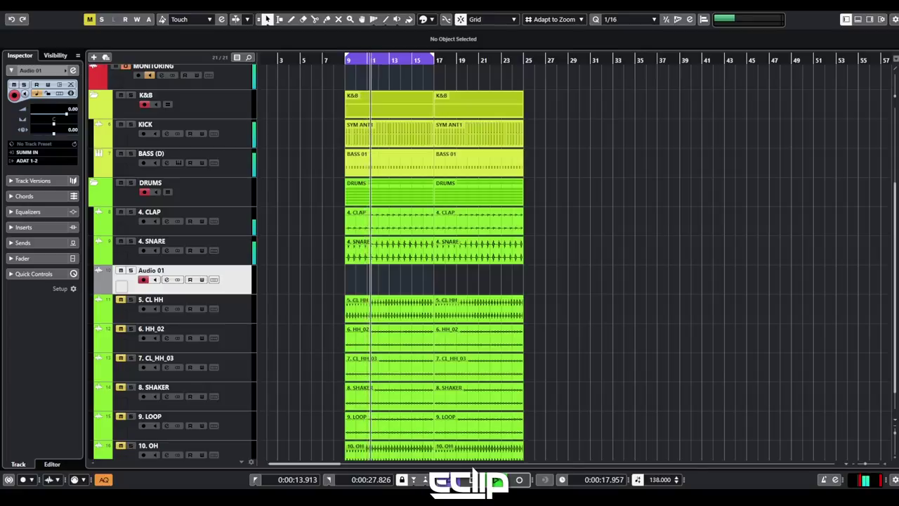
Start importing an audio file and browse from SEMPLES to the SNARES folder of the Main Room Claps & Snares pack
key(ctrl+i)
key(alt+Up)
key(alt+Up)
key(alt+Up)
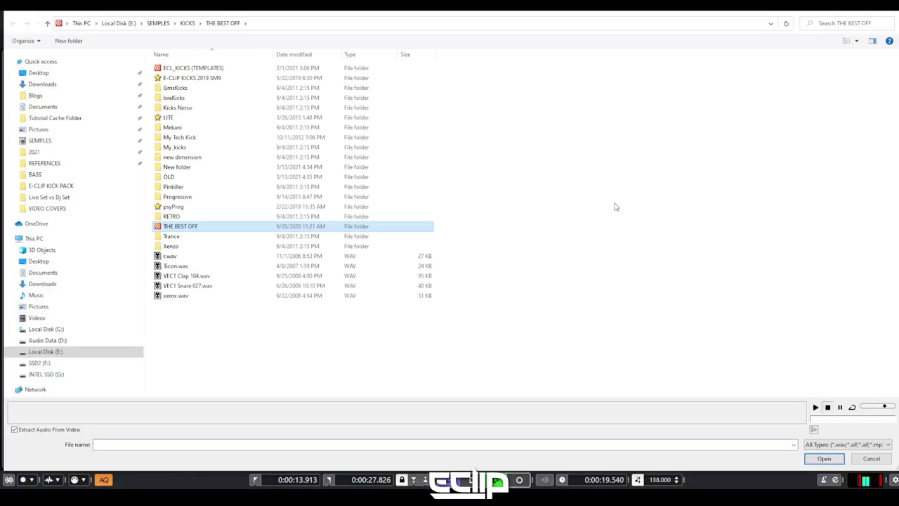
key(Return)
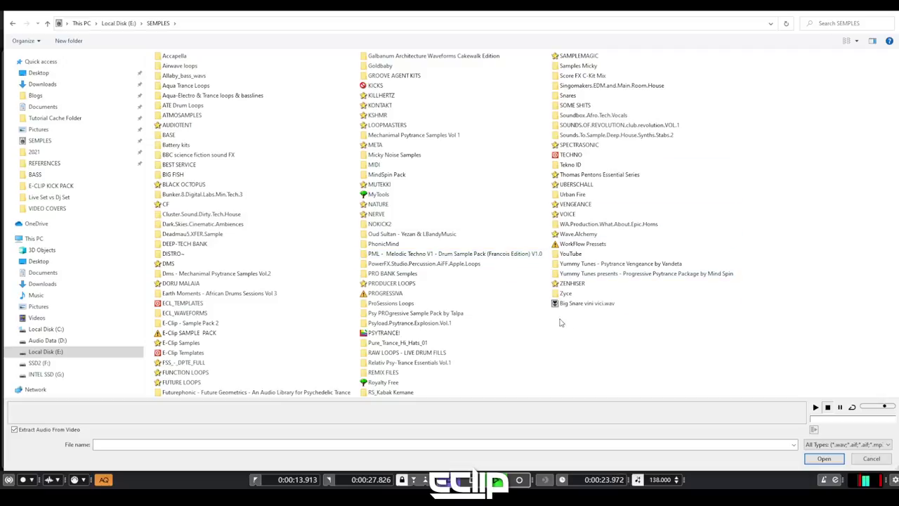
double_click(584, 176)
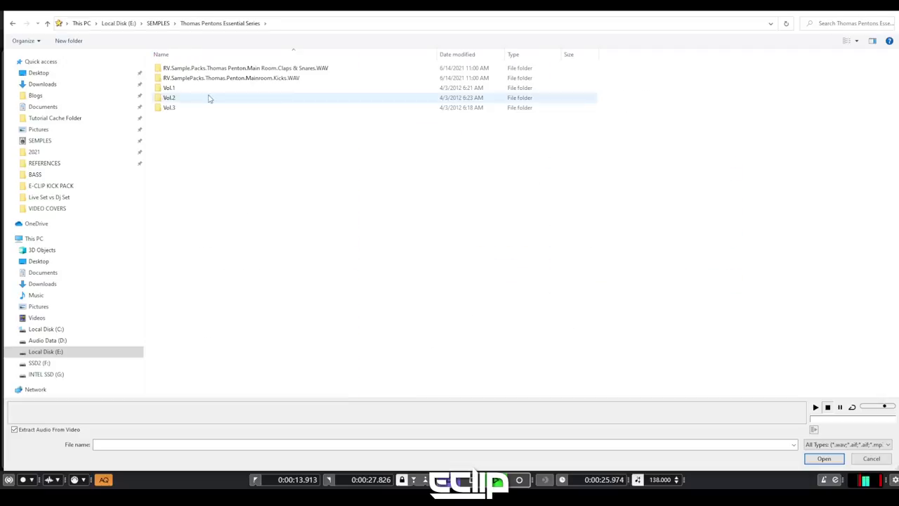
double_click(280, 68)
click(181, 88)
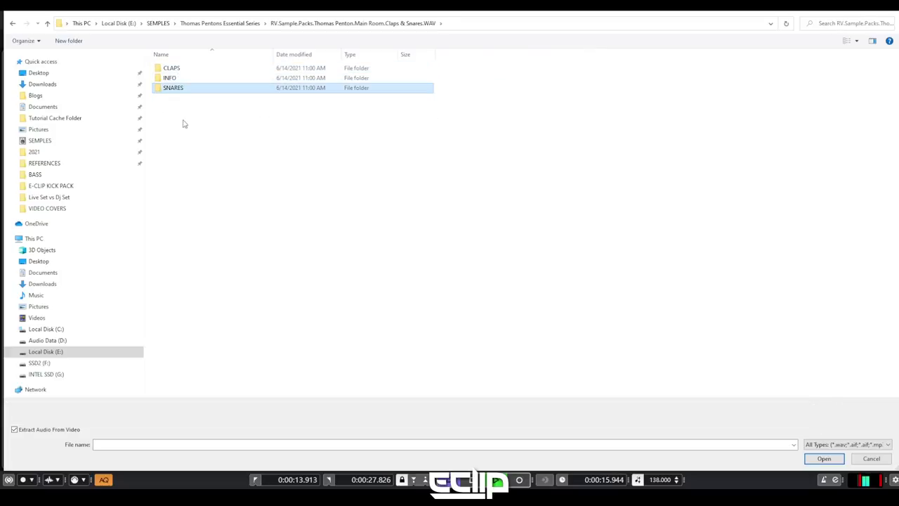
key(Return)
Audition the TPCS snare samples and import TPCS_Snare_045.wav onto the Audio 01 track at bar 9
key(Down)
key(Down)
key(Down)
key(Down)
key(Down)
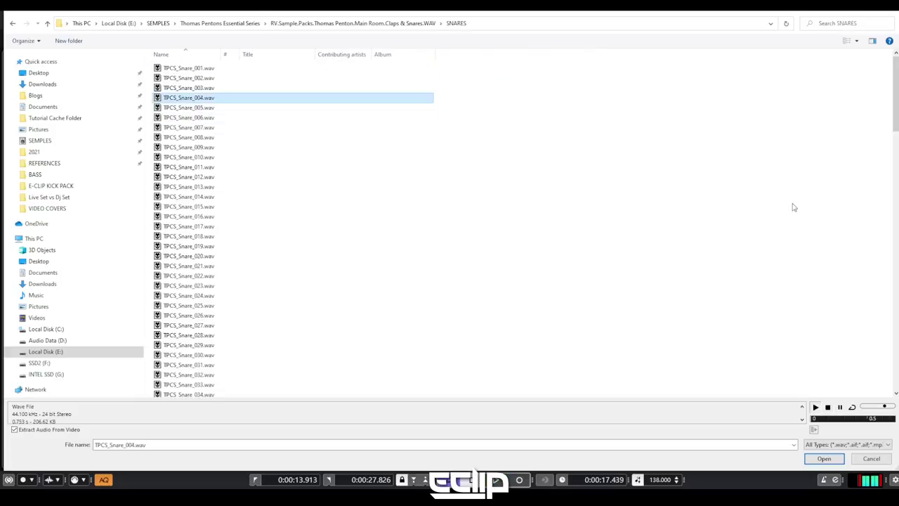
key(Down)
key(Down)
key(Down)
key(Down)
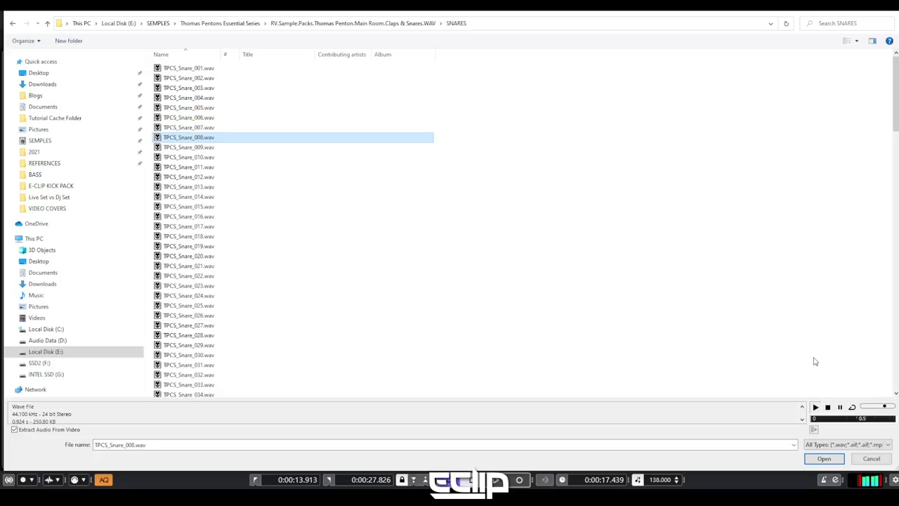
key(Down)
key(Down)
key(Up)
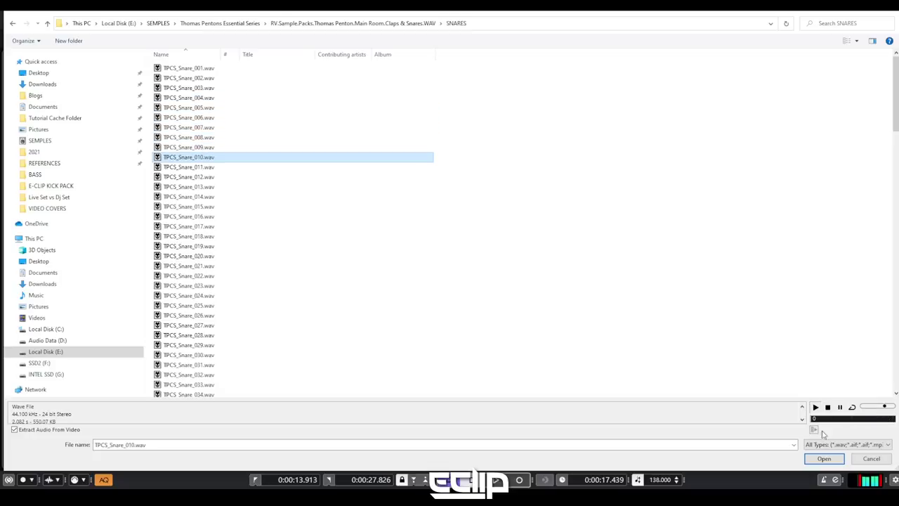
key(Down)
key(Down)
key(Down)
key(Down)
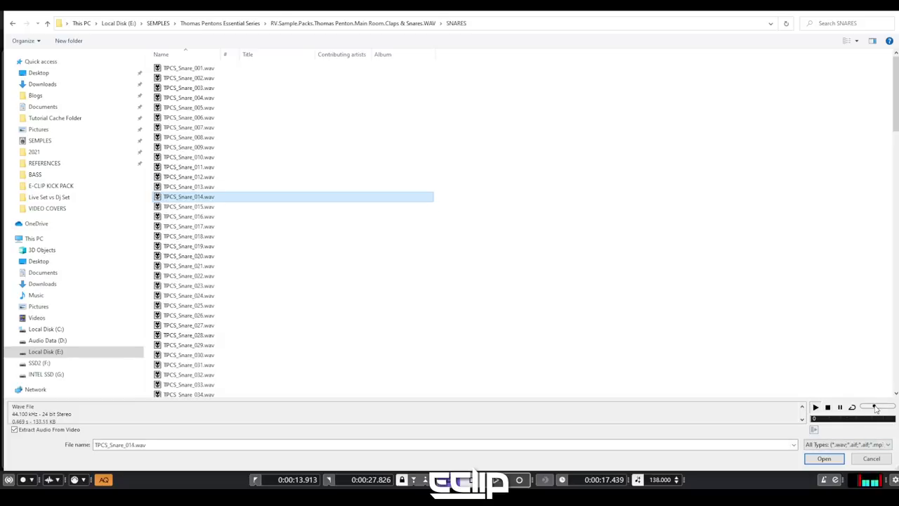
key(Down)
key(Up)
key(Down)
key(Down)
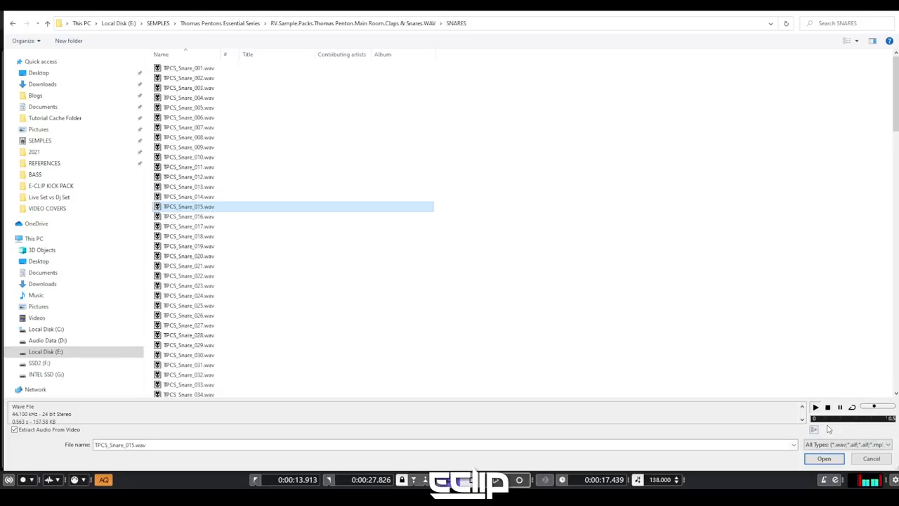
key(Down)
key(Down)
key(Down)
key(Down)
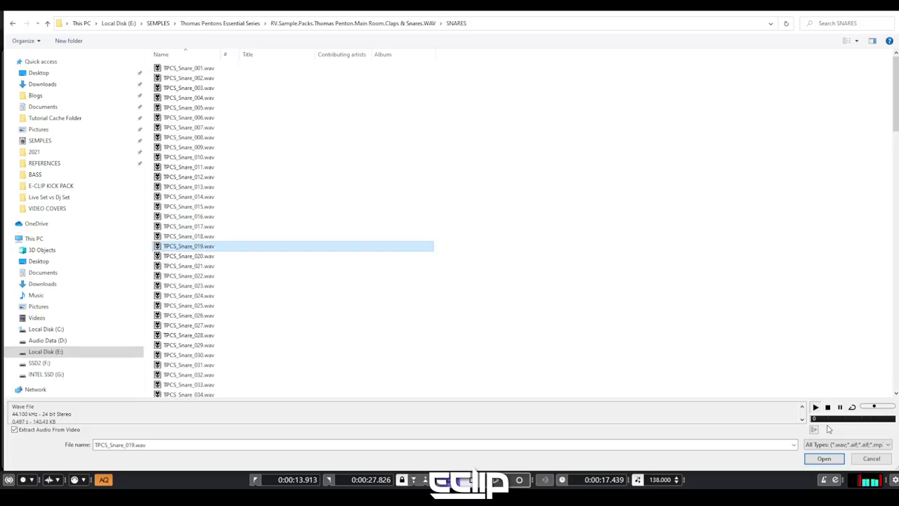
key(Down)
key(Down)
key(Down)
key(Down)
key(Down)
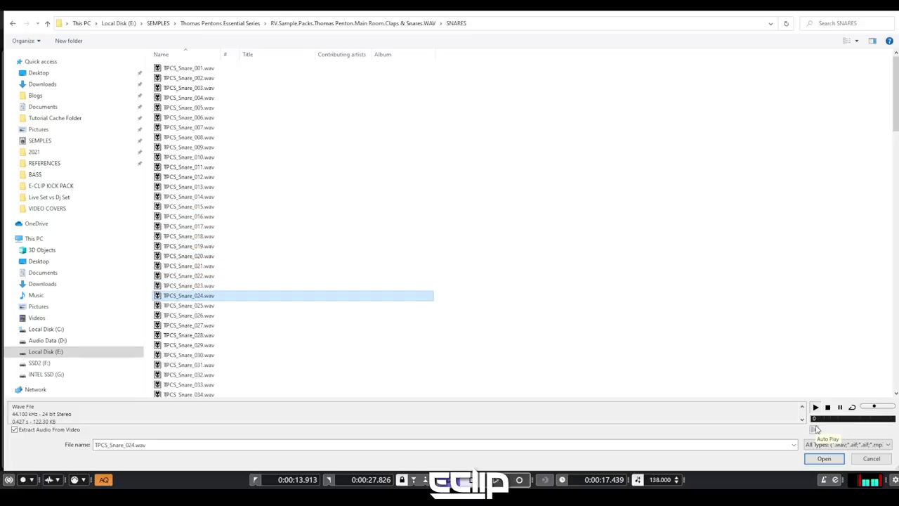
key(Down)
key(Down)
key(Down)
key(Down)
key(Down)
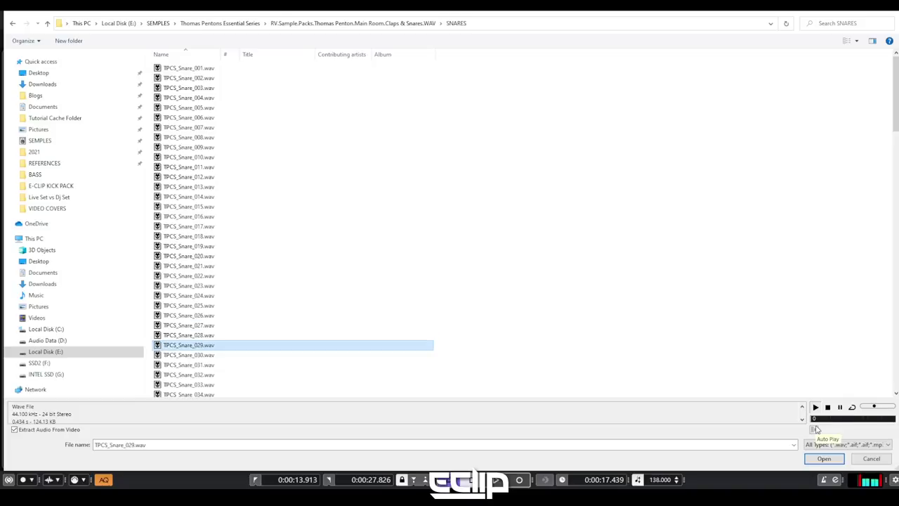
key(Down)
key(Down)
key(Down)
key(Down)
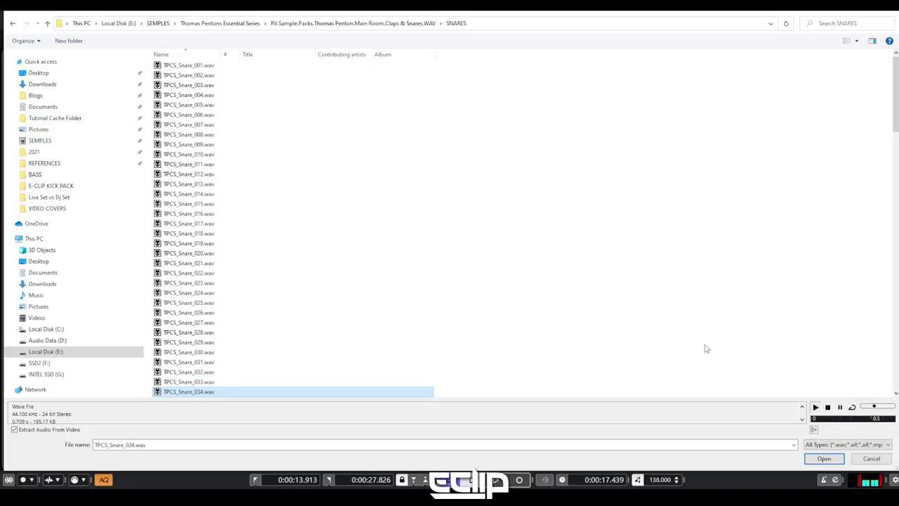
scroll(569, 355, down, 4)
key(Down)
key(Down)
key(Down)
key(Down)
key(Down)
key(Down)
key(Down)
key(Down)
key(Down)
key(Down)
key(Down)
key(Down)
key(Up)
key(Down)
key(Up)
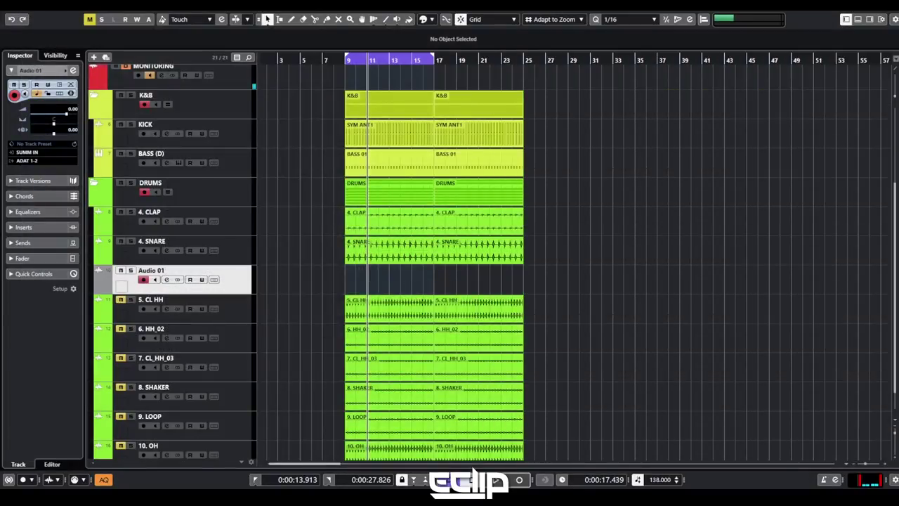
drag(540, 218, 344, 280)
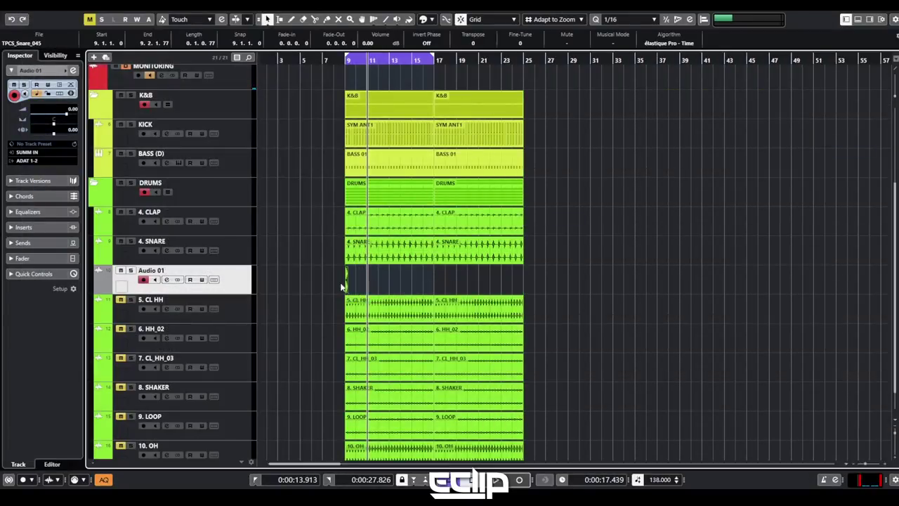
Move the TPCS_Snare_045 event to beat 9.2, lower its volume to -8.27 dB, and start playback
key(h)
key(h)
key(h)
drag(446, 265, 506, 270)
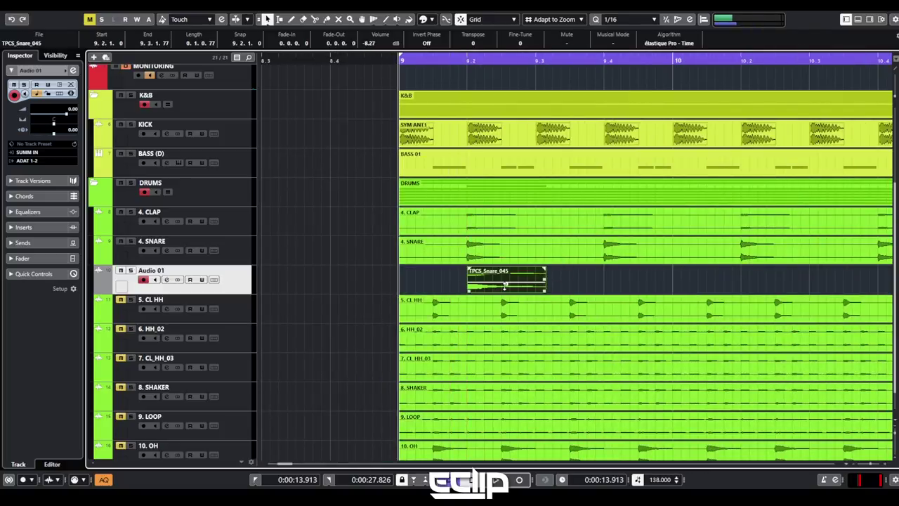
key(space)
Copy the snare event to beat 9.4 and glue both hits into one part on Audio 01
click(619, 273)
click(604, 304)
click(579, 282)
click(535, 285)
key(ctrl+d)
drag(584, 282, 626, 277)
scroll(506, 299, down, 4)
key(space)
key(space)
key(space)
key(4)
click(508, 277)
key(1)
click(508, 277)
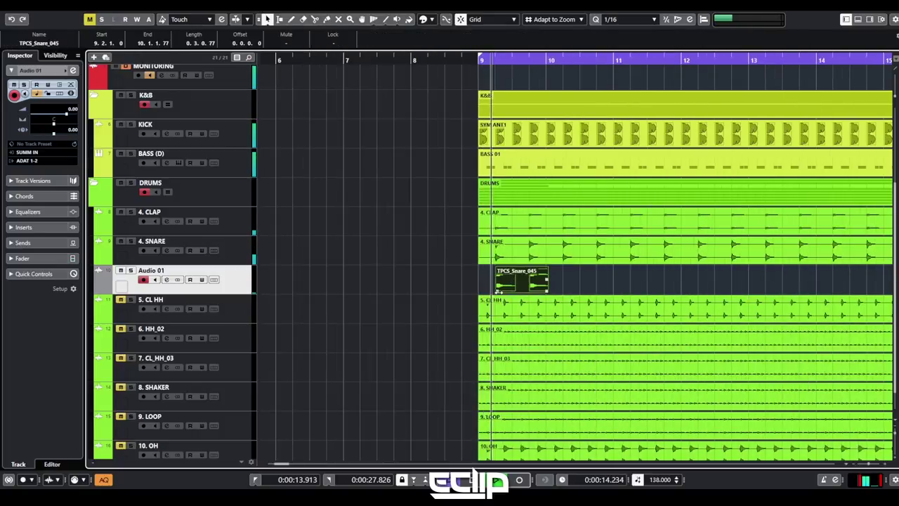
Extend the snare part back to bar 9, trim both hits inside it to one beat, and delete the part's stray copy
drag(495, 290, 485, 299)
drag(547, 290, 544, 290)
key(ctrl+d)
double_click(509, 285)
key(ctrl+a)
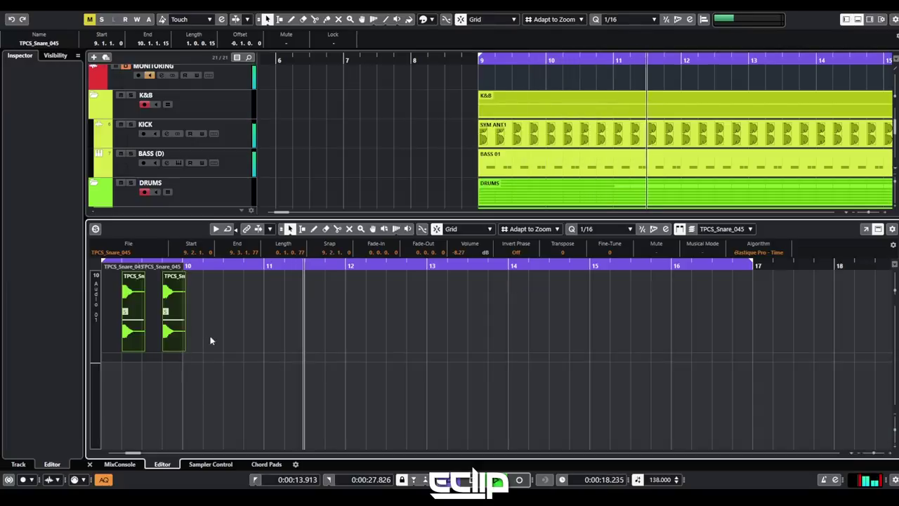
drag(184, 350, 182, 350)
key(Return)
click(580, 283)
key(Delete)
click(521, 286)
key(ctrl+d)
key(ctrl+d)
key(ctrl+d)
key(ctrl+d)
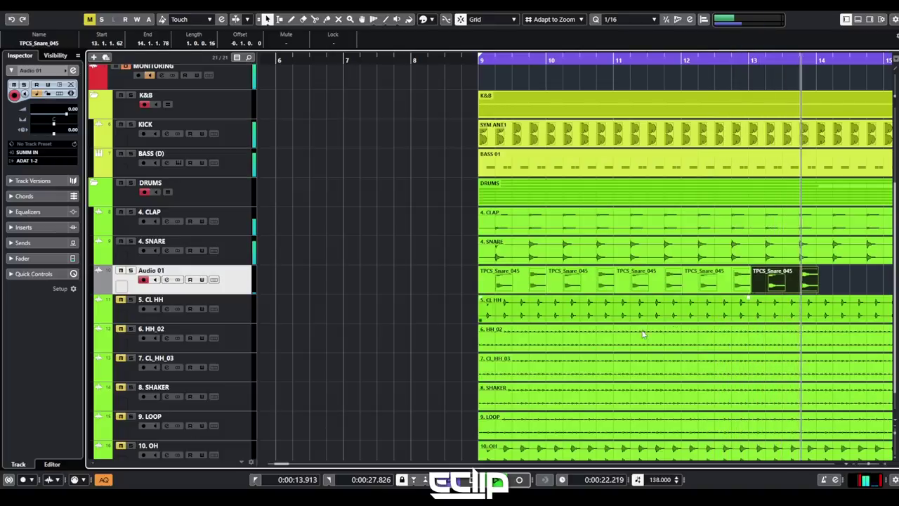
scroll(525, 330, down, 3)
scroll(526, 329, down, 1)
key(ctrl+d)
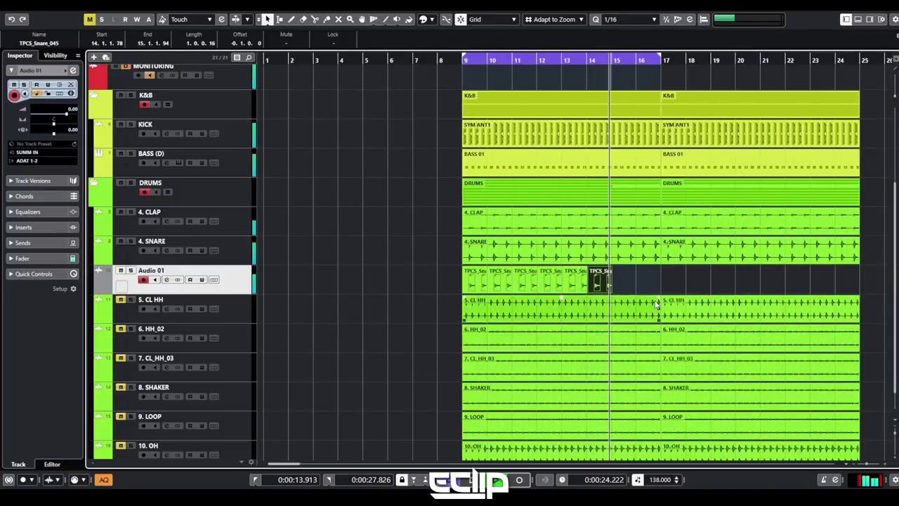
drag(650, 273, 488, 291)
key(Delete)
Duplicate the one-bar snare part seven times to fill bars 9 to 17, and glue the copies into one part
click(484, 283)
key(ctrl+d)
key(ctrl+d)
key(ctrl+d)
key(ctrl+d)
key(ctrl+d)
key(ctrl+d)
key(ctrl+d)
drag(674, 274, 481, 283)
key(4)
click(481, 283)
key(1)
Check the soloed Audio 01 track's spectrum and the hits inside its eight-bar part, and unsolo the track
key(s)
key(e)
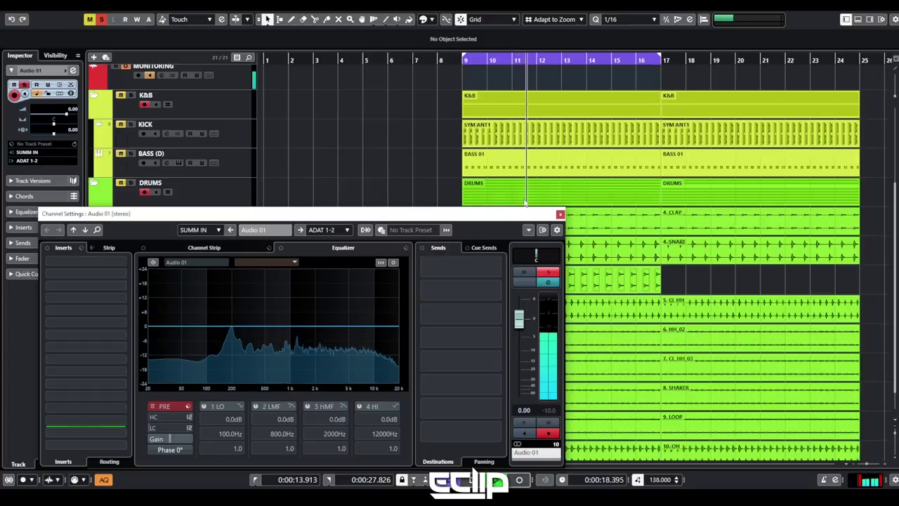
click(559, 214)
drag(399, 285, 637, 265)
double_click(636, 265)
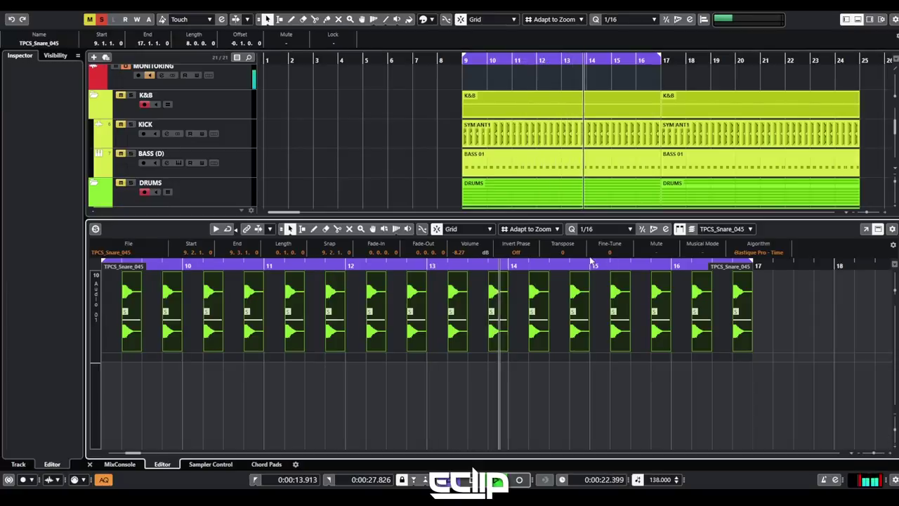
click(568, 384)
key(Return)
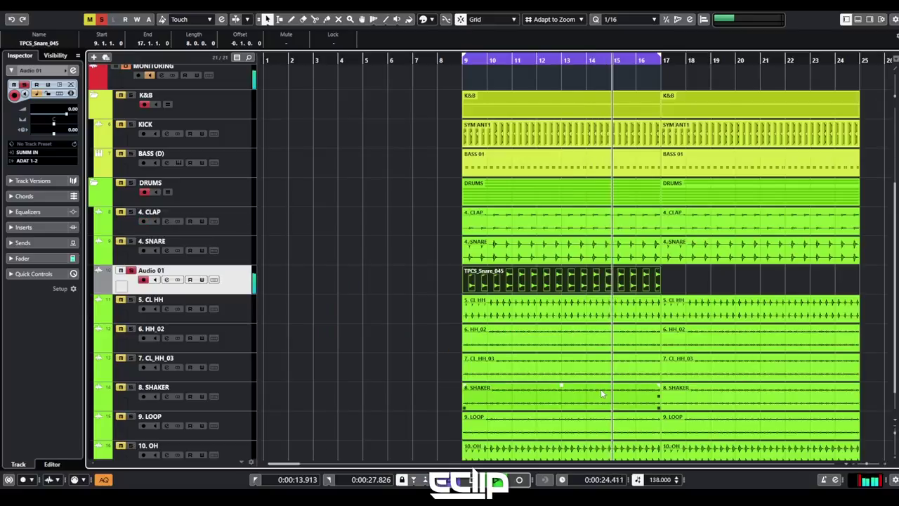
key(s)
click(429, 295)
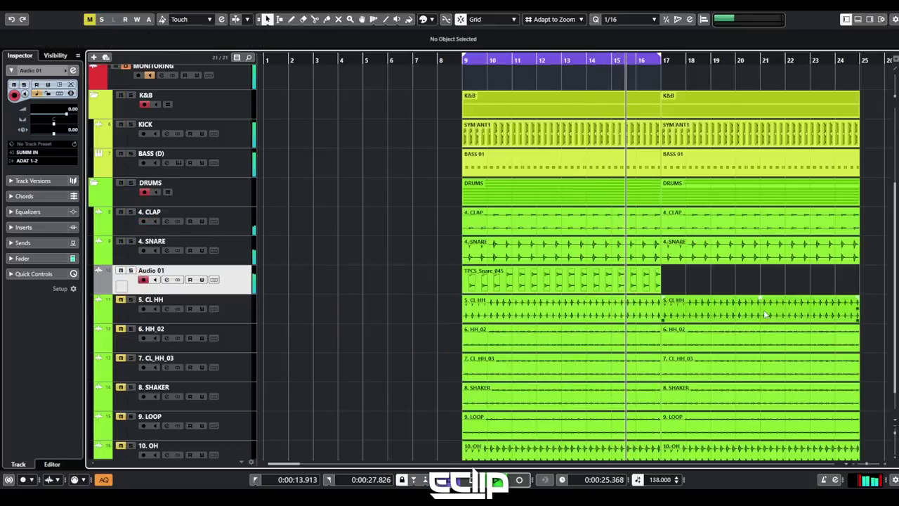
Duplicate the eight-bar snare part to bar 17 and extend the loop range to bar 25
click(638, 286)
key(ctrl+d)
key(g)
key(g)
alt+click(588, 64)
click(300, 217)
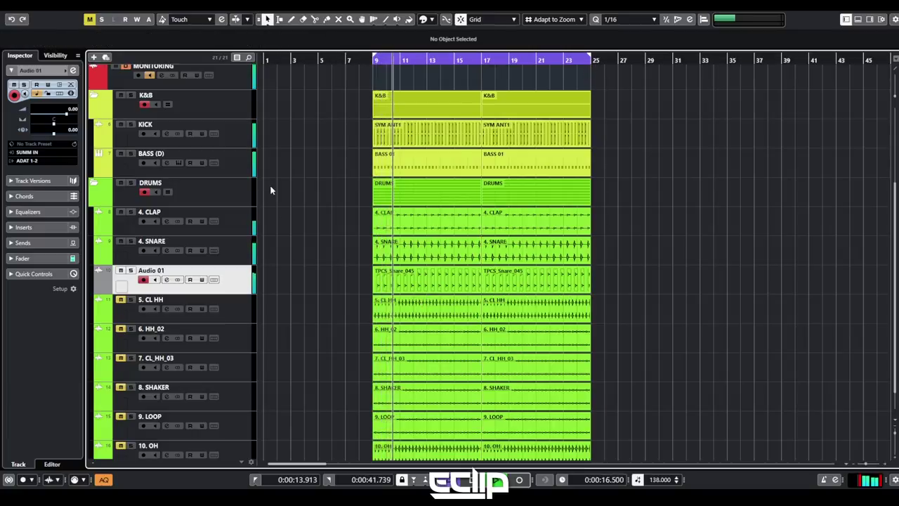
Lower the Audio 01 channel to -1.51 dB and apply a low cut at about 670 Hz in its equalizer
key(e)
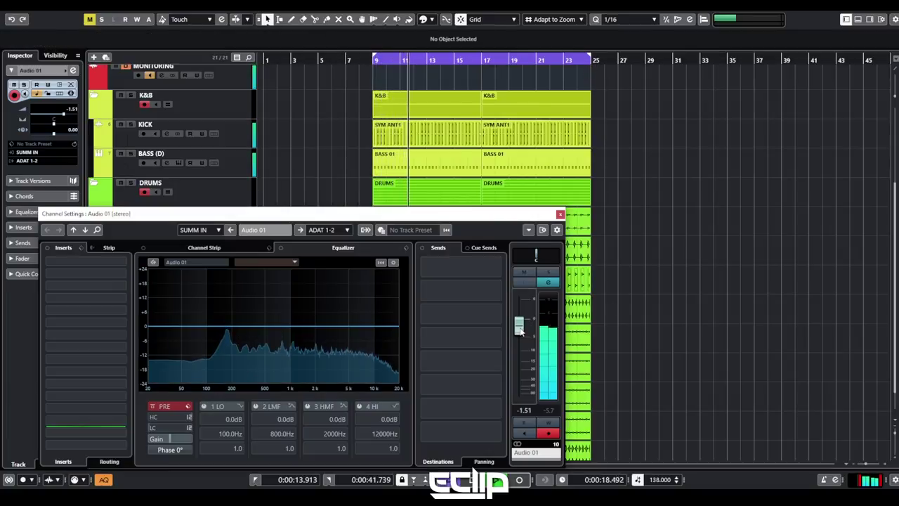
drag(168, 426, 257, 316)
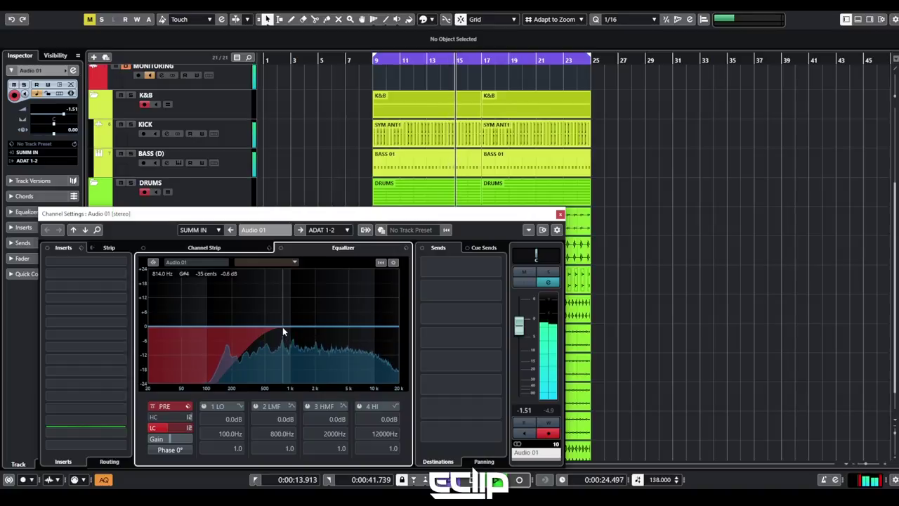
click(282, 329)
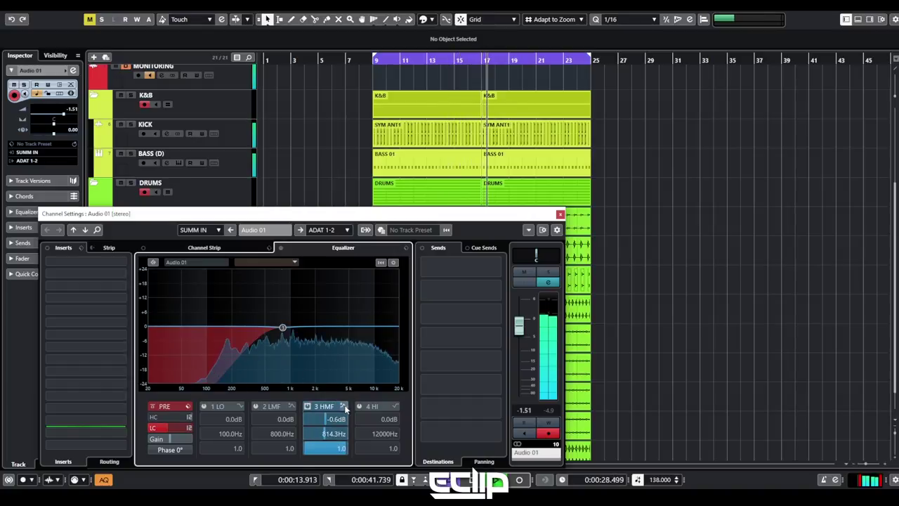
click(308, 407)
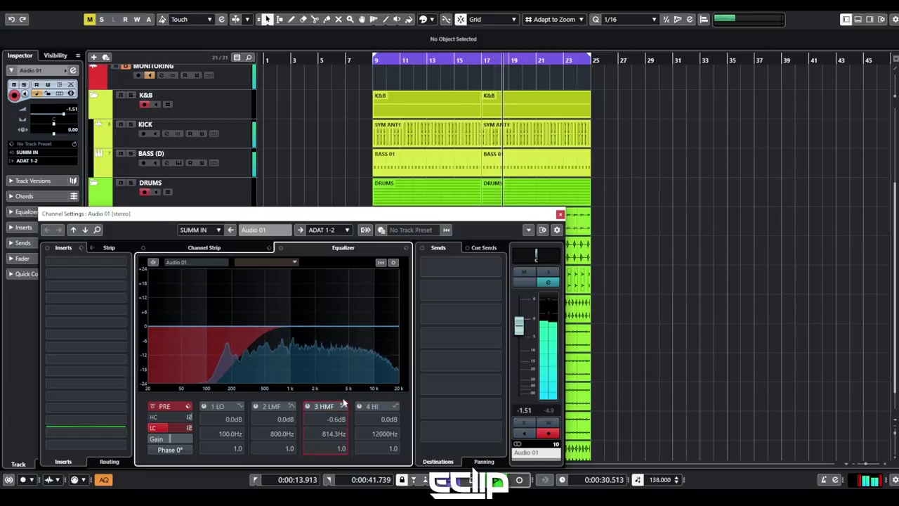
click(559, 214)
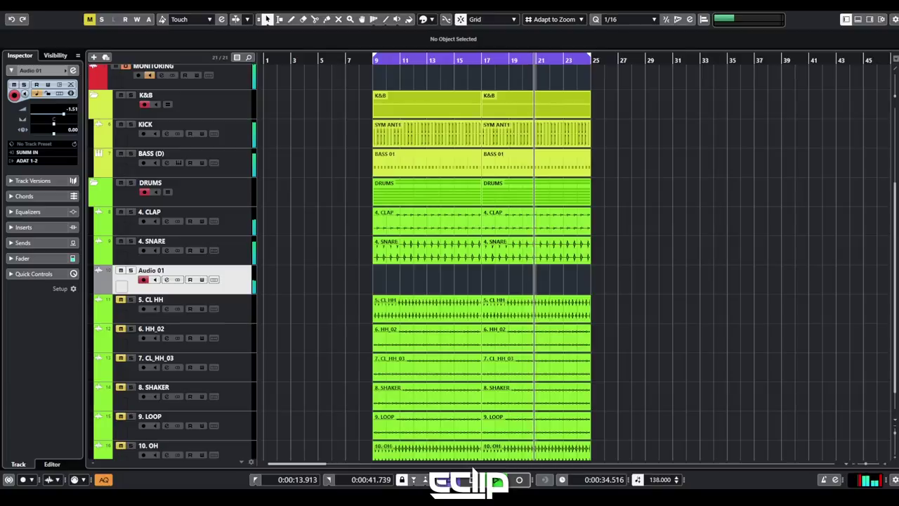
Audition the samples in the SNARES folder, switch the file view to List, and import TPCS_Snare_043 onto the Audio 01 track
key(ctrl+i)
click(270, 338)
key(Down)
key(Down)
key(Down)
scroll(269, 342, down, 8)
key(Down)
key(Down)
key(Down)
key(Down)
key(Down)
key(Down)
key(Down)
key(Down)
key(Down)
key(Down)
key(Down)
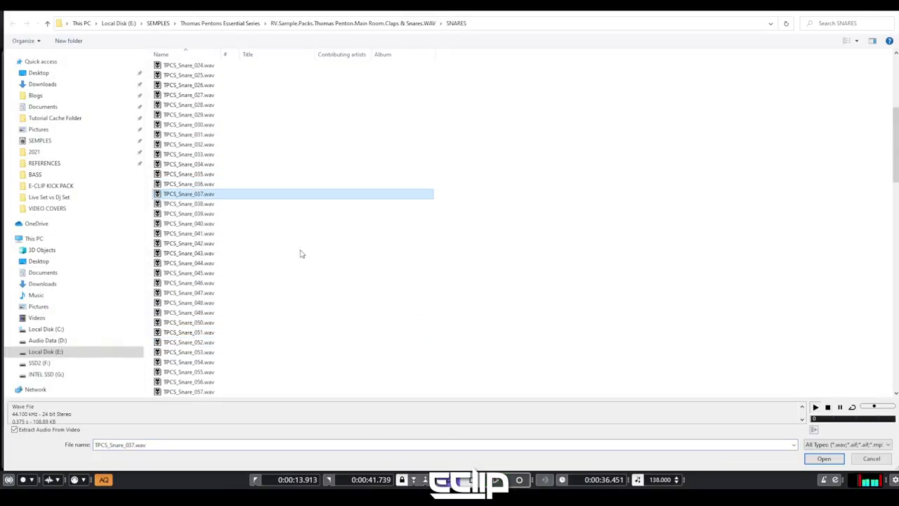
click(857, 42)
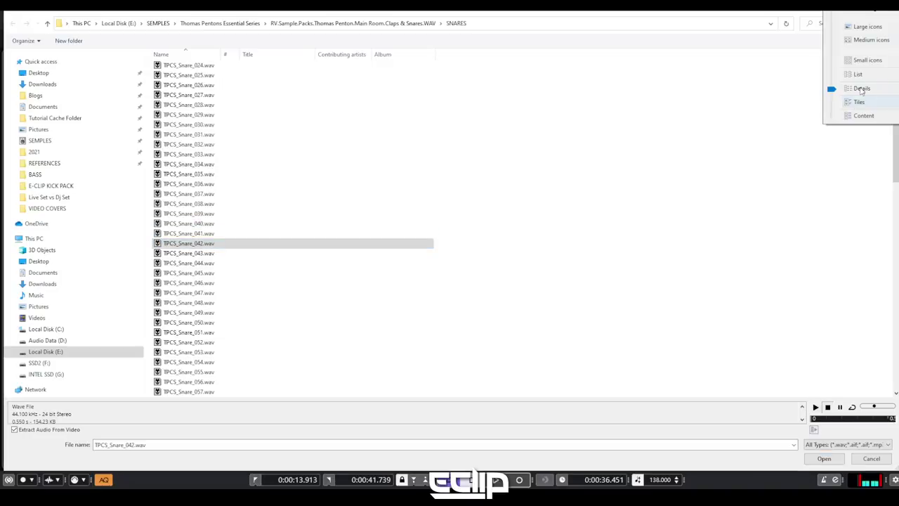
click(858, 75)
click(267, 127)
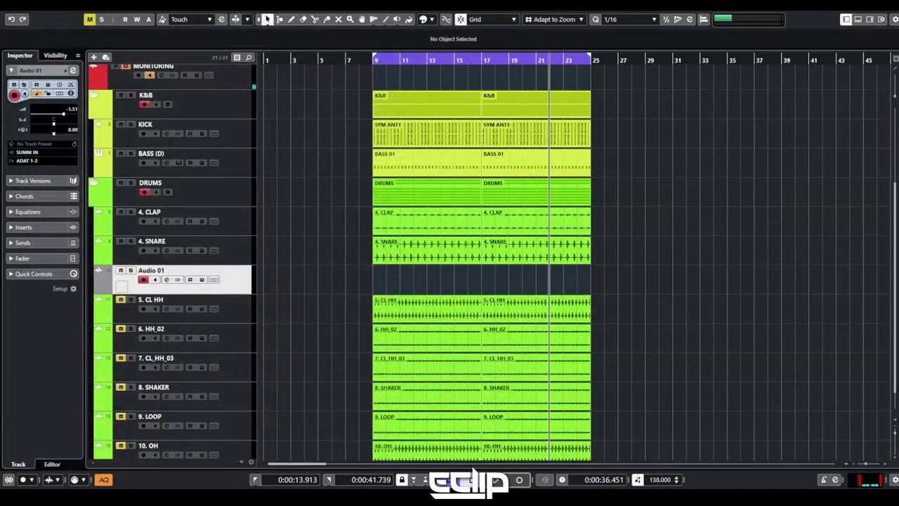
Place the TPCS_Snare_043 hit on beat 2 of bar 9 and repeat it back to back for three hits
drag(895, 163, 476, 286)
scroll(367, 283, up, 6)
click(511, 270)
click(547, 271)
click(529, 282)
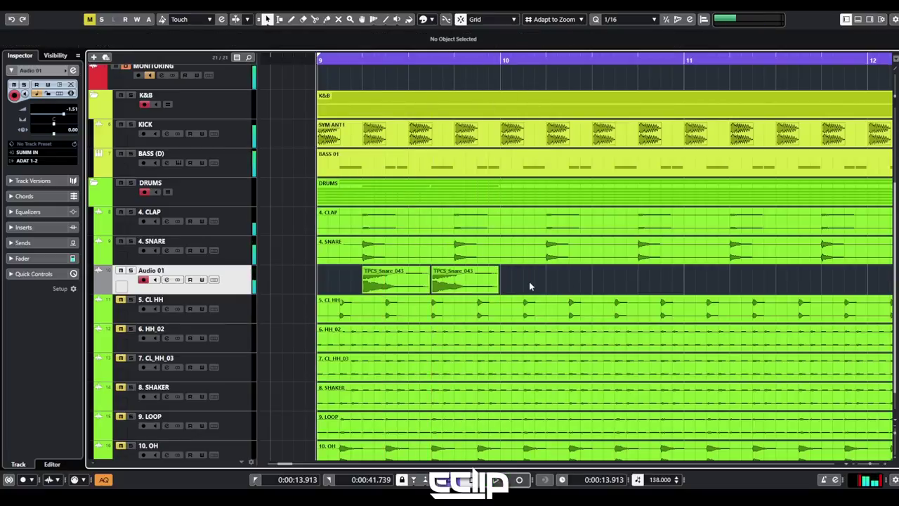
key(space)
click(460, 289)
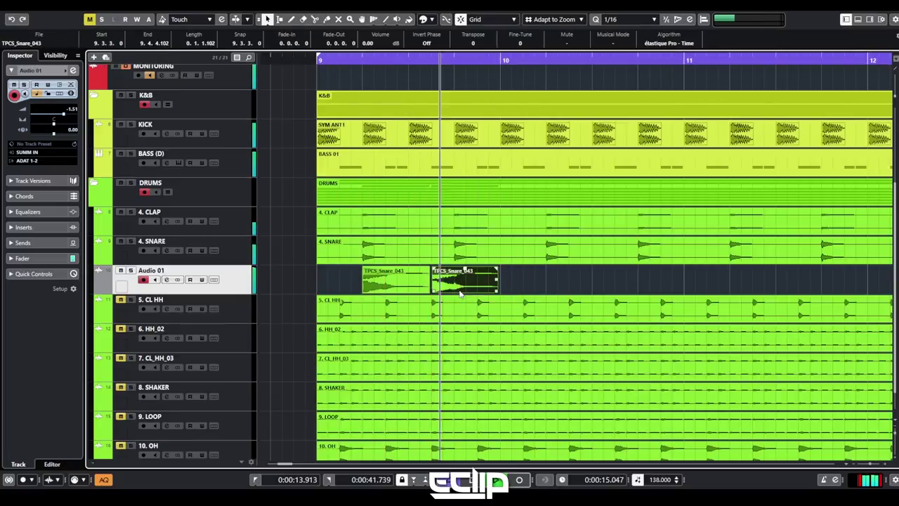
key(ctrl+d)
key(space)
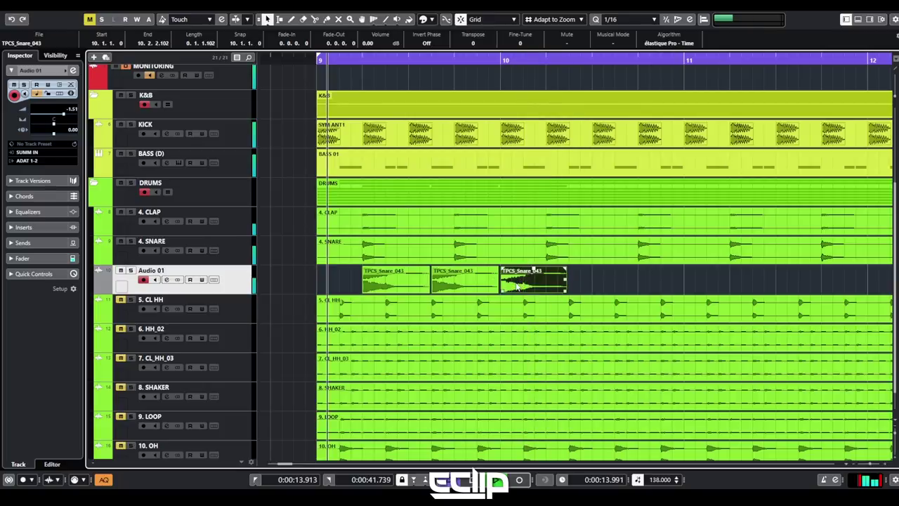
Duplicate the three snare hits together so that six run back to back on Audio 01
click(604, 284)
key(space)
drag(617, 274, 391, 294)
key(ctrl+d)
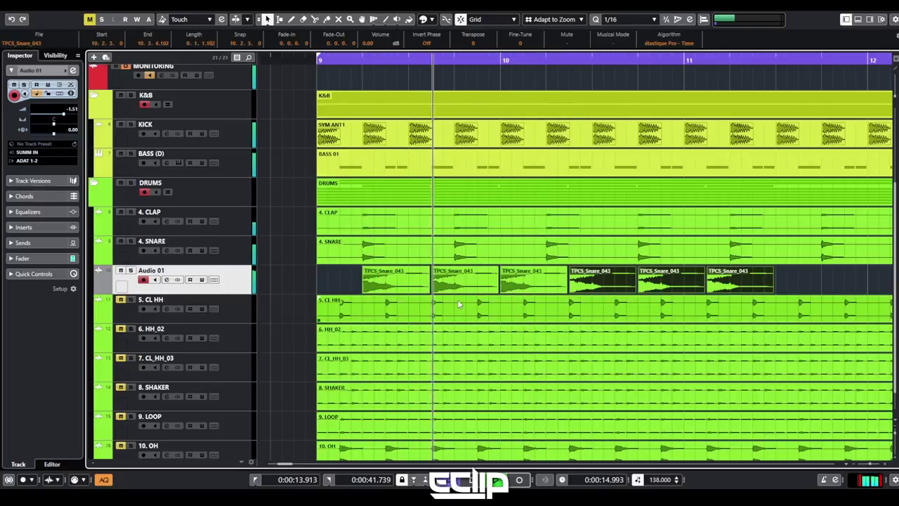
key(g)
key(g)
key(h)
key(space)
Delete the sixth snare hit and cut off the piece of the fifth that extends past bar 11
click(598, 285)
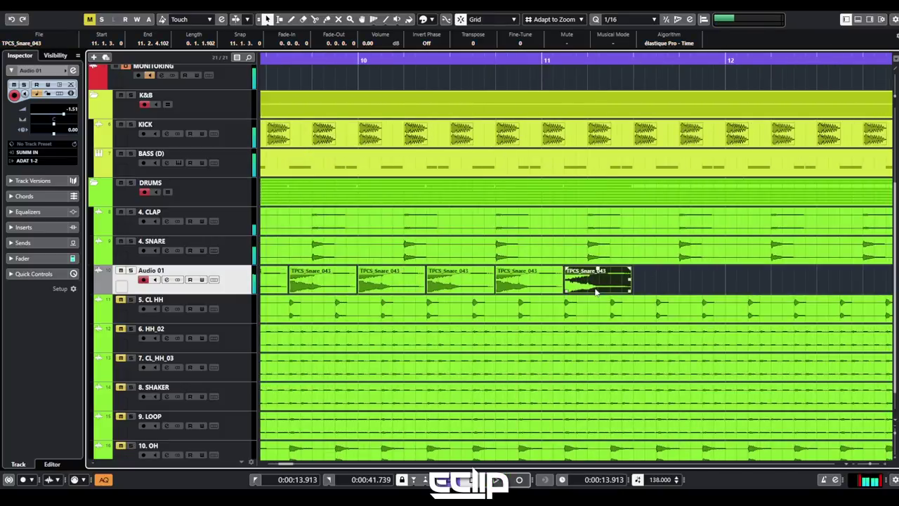
key(Delete)
click(555, 281)
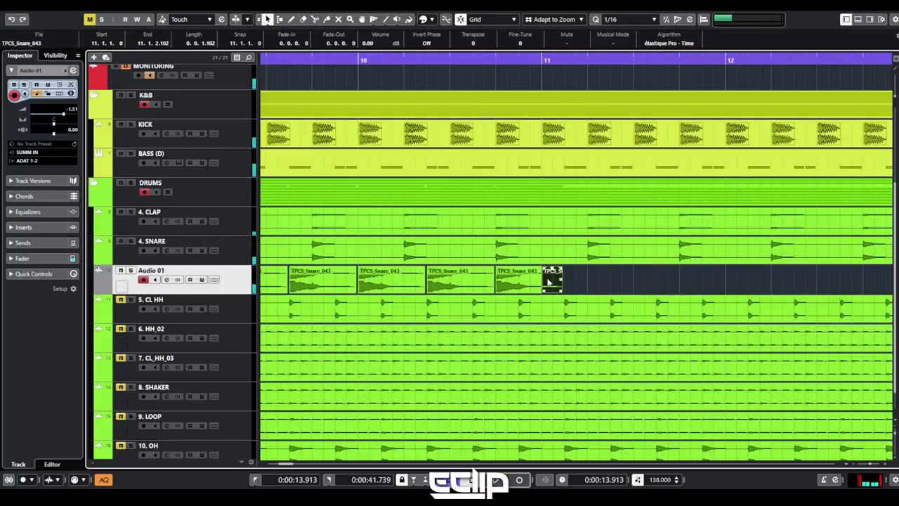
key(Delete)
key(space)
key(g)
key(g)
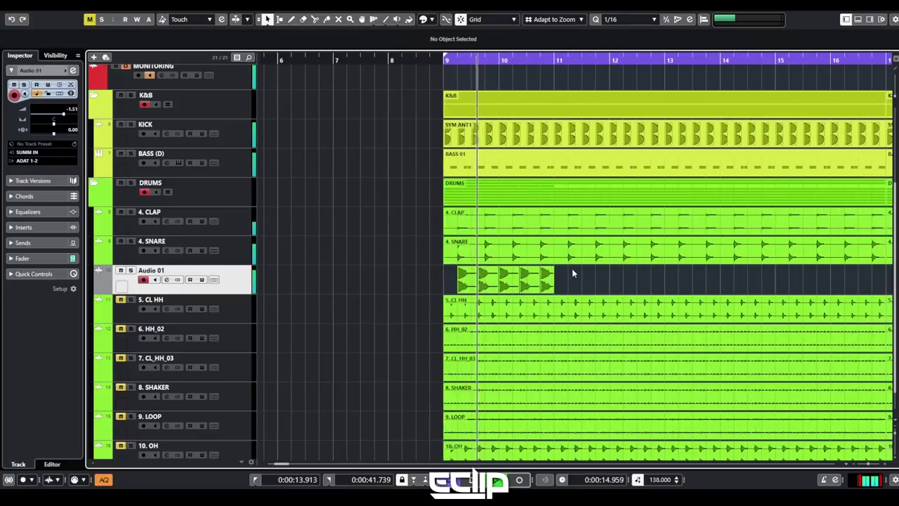
key(h)
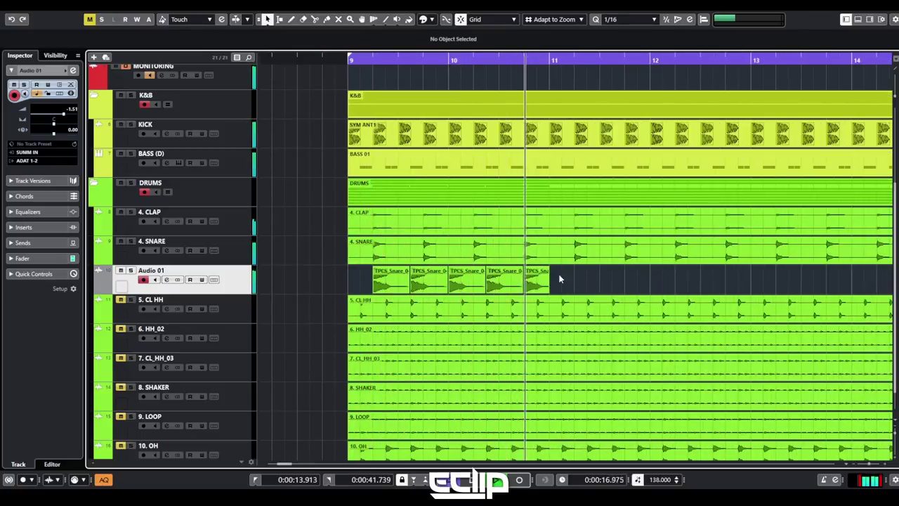
Replace the last snare hit before bar 11 with two half-beat hits, and join all hits into a two-bar part starting at bar 9
key(space)
alt+click(540, 277)
click(532, 278)
key(ctrl+d)
drag(559, 288, 349, 292)
key(ctrl+j)
click(377, 290)
key(space)
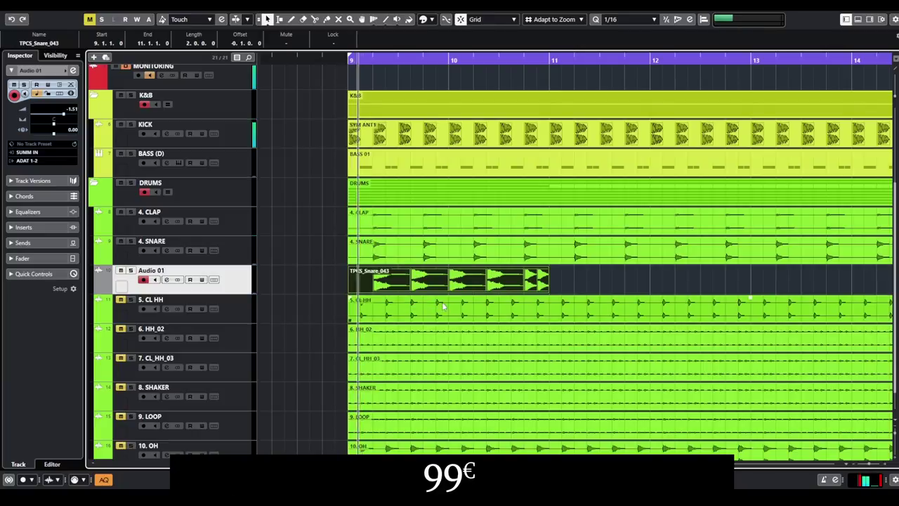
Duplicate the two-bar snare part three times to fill bars 9 to 17, and glue the copies together
scroll(434, 314, down, 3)
key(ctrl+d)
key(ctrl+d)
key(ctrl+d)
key(ctrl+shift+a)
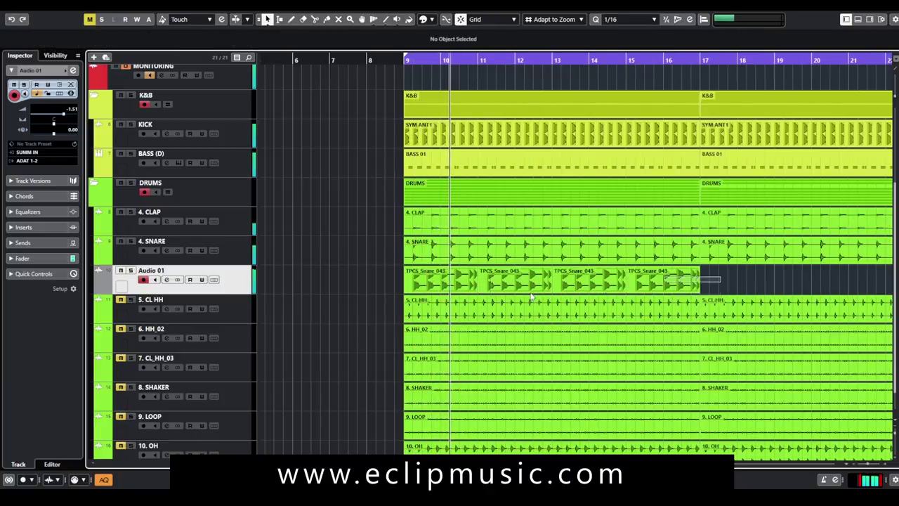
click(421, 281)
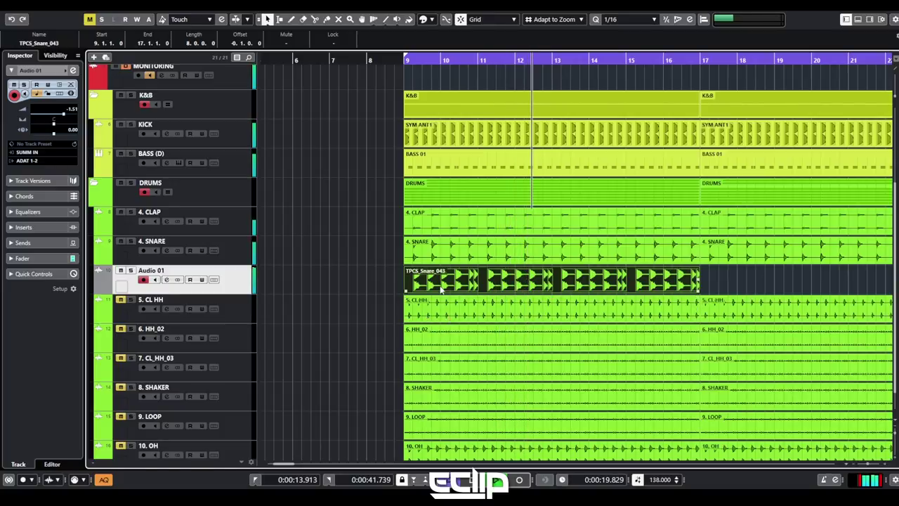
Inside the snare part, keep only the short half-beat hit and place it on beats 2 and 4 of bar 9
double_click(441, 288)
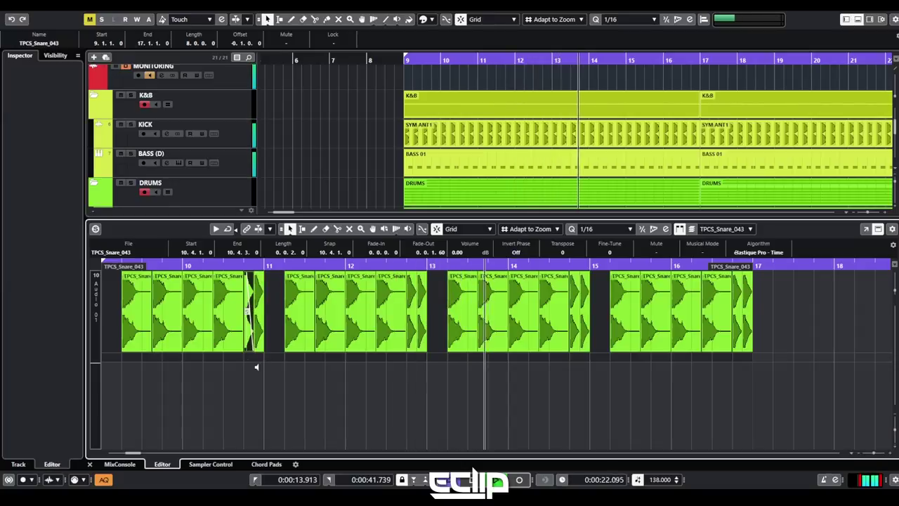
key(ctrl+a)
key(space)
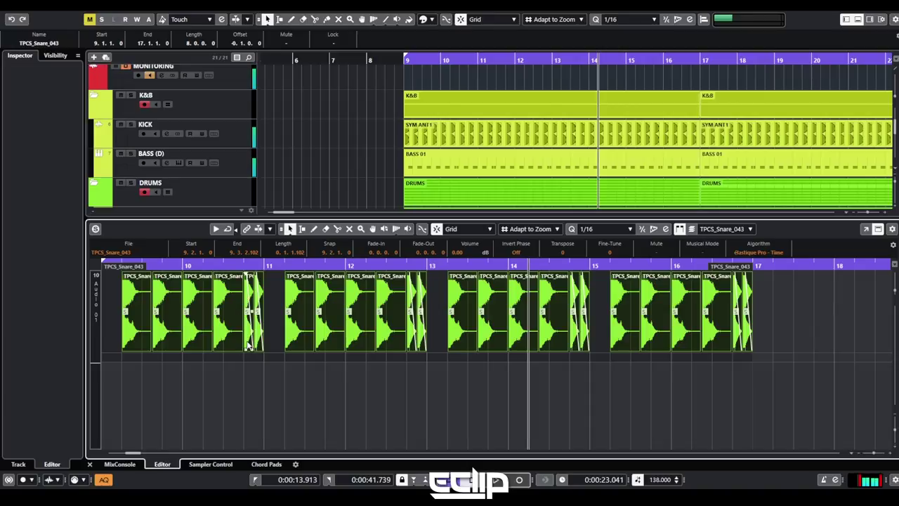
click(247, 346)
key(ctrl+a)
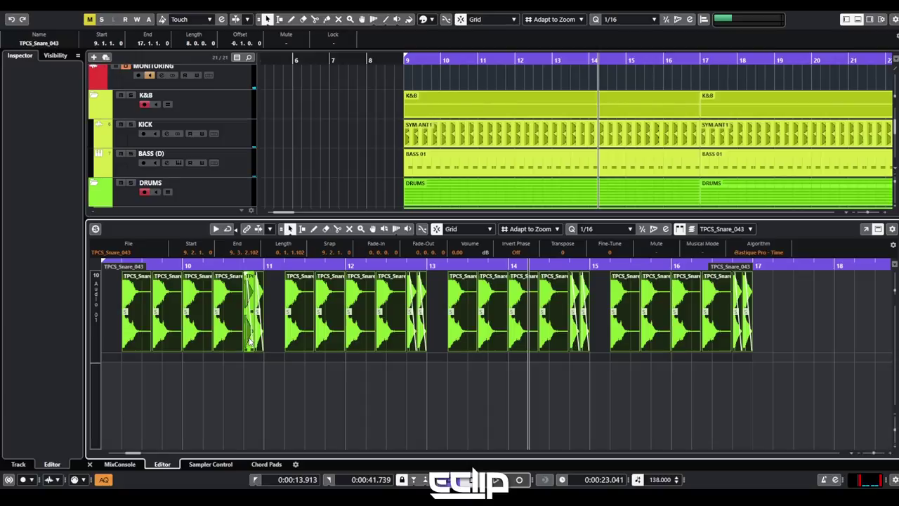
drag(255, 330, 166, 311)
click(236, 320)
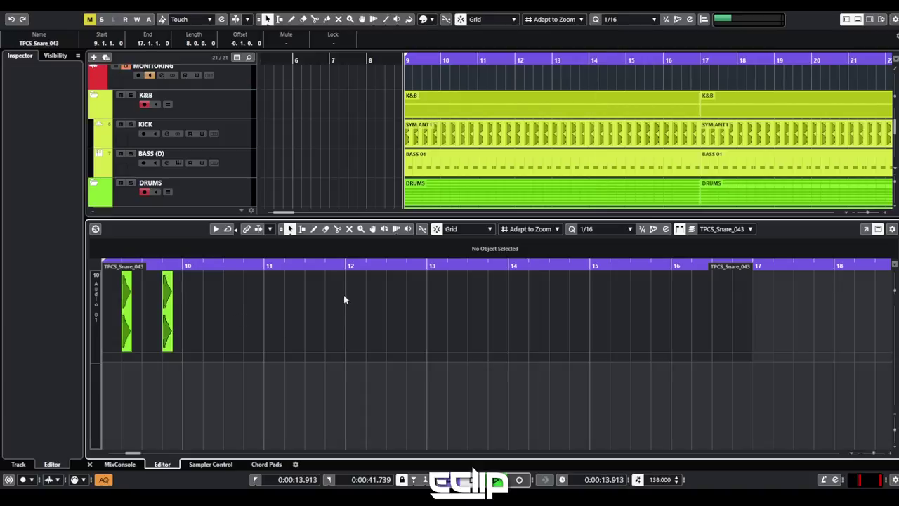
Split the snare part at bar 10 and delete the empty section after the split
key(Return)
key(3)
click(444, 286)
key(1)
key(Delete)
click(436, 280)
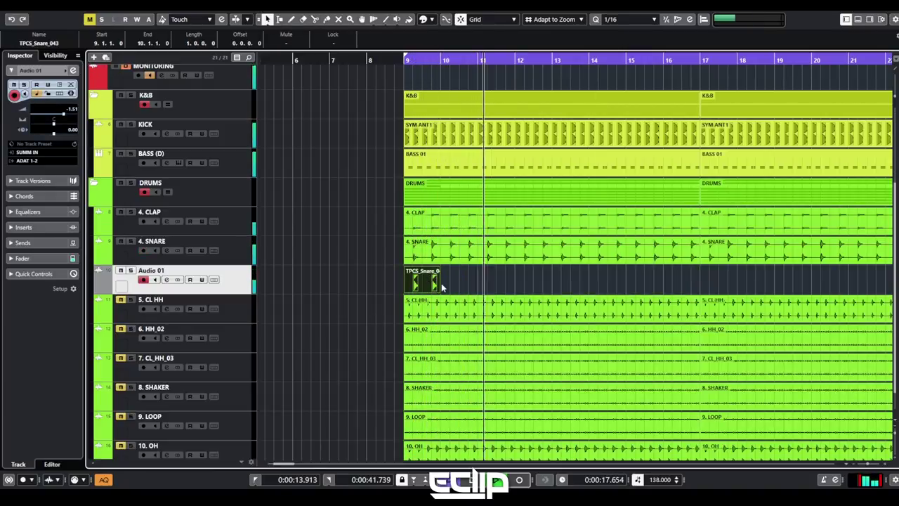
Repeat the one-bar snare part to fill bars 9 to 17, and glue the copies into one eight-bar part
key(ctrl+d)
key(4)
click(434, 285)
key(1)
key(ctrl+d)
key(ctrl+d)
key(ctrl+d)
drag(719, 276, 433, 285)
key(4)
click(433, 285)
key(1)
Boost the Audio 01 channel's high EQ band by 3.3 dB at 1966 Hz
key(e)
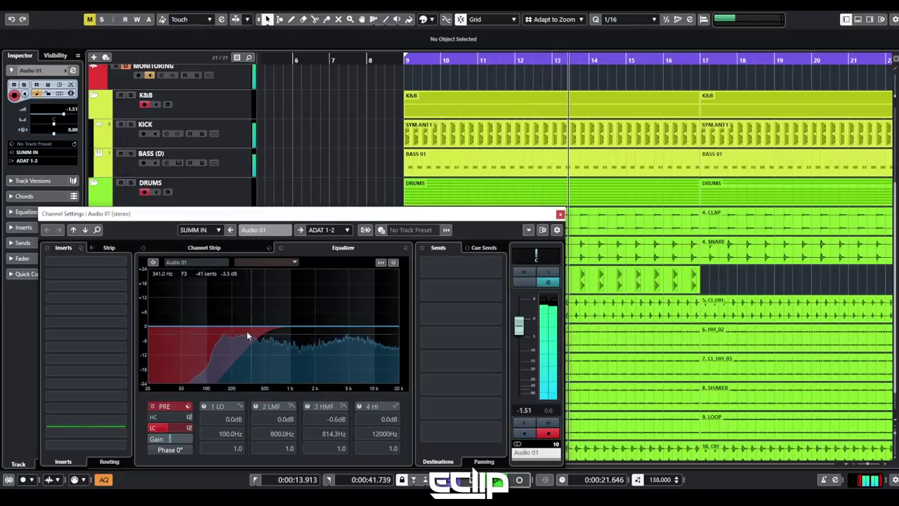
click(390, 323)
drag(330, 324, 315, 318)
Lower Audio 01's pre-gain to about -1 dB and reset the channel level to 0.00 dB
drag(519, 327, 525, 338)
drag(170, 439, 167, 438)
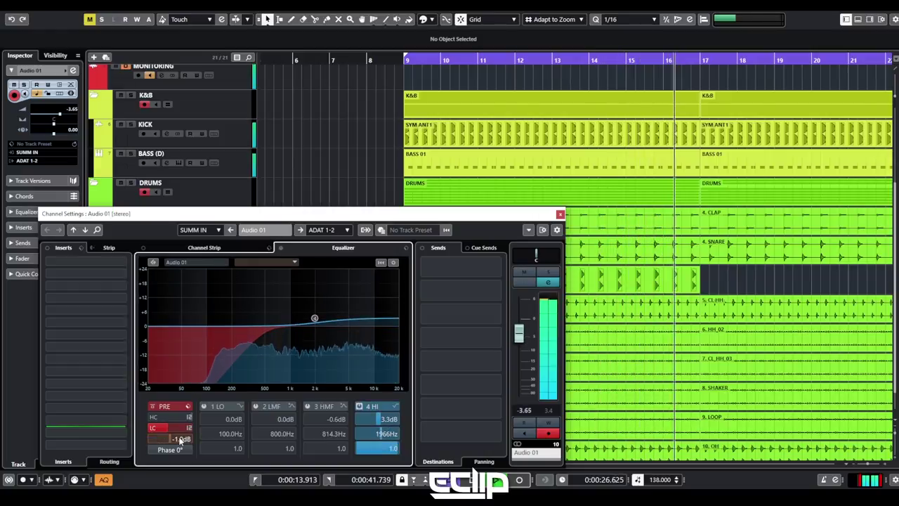
ctrl+click(530, 339)
Restart playback from bar 9 and duplicate the eight-bar snare part to bar 17
key(KP_1)
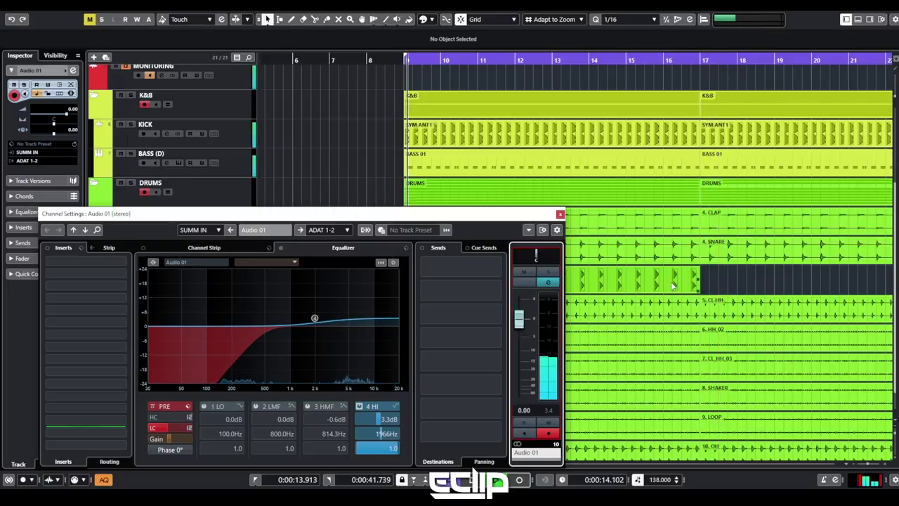
click(672, 287)
key(ctrl+d)
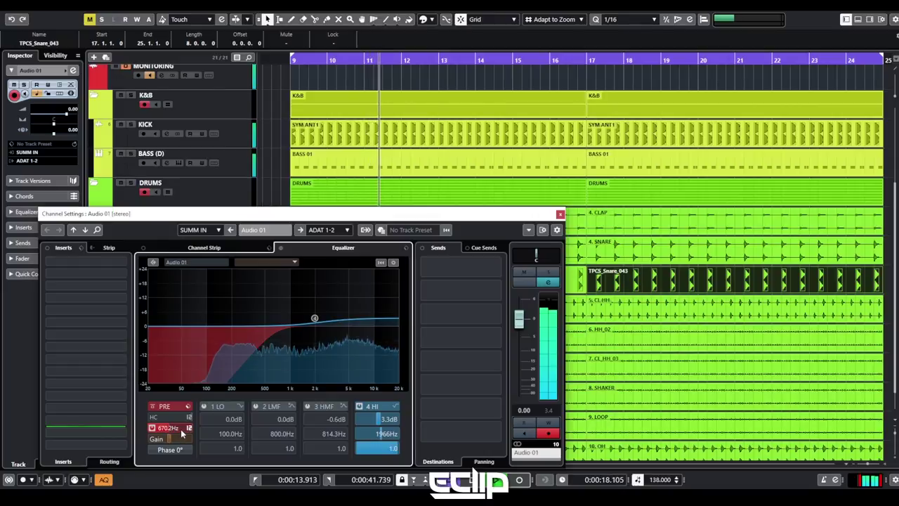
Boost Audio 01's low-mid EQ band by 0.8 dB at 206.1 Hz with a Q of 0.5, and set the low cut to 20 Hz
click(231, 337)
mouse_move(232, 329)
mouse_down()
mouse_move(228, 341)
mouse_move(233, 323)
mouse_up()
click(152, 427)
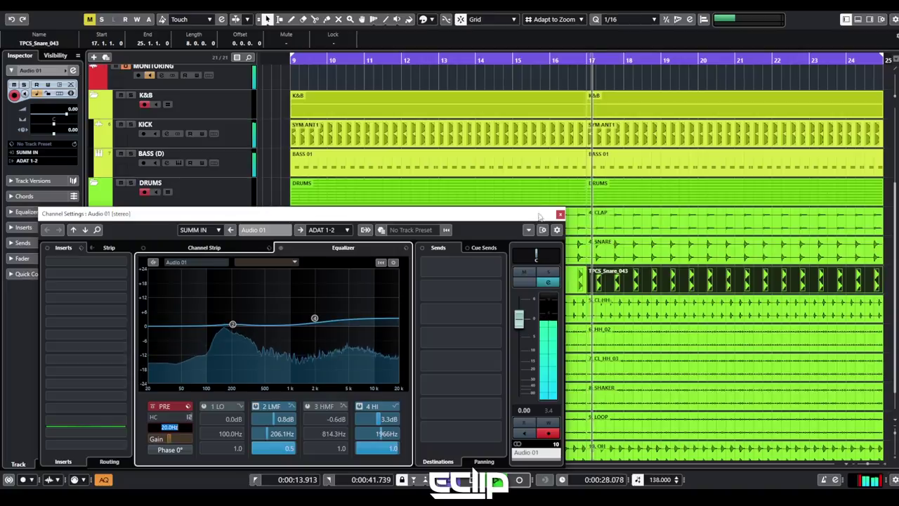
click(559, 214)
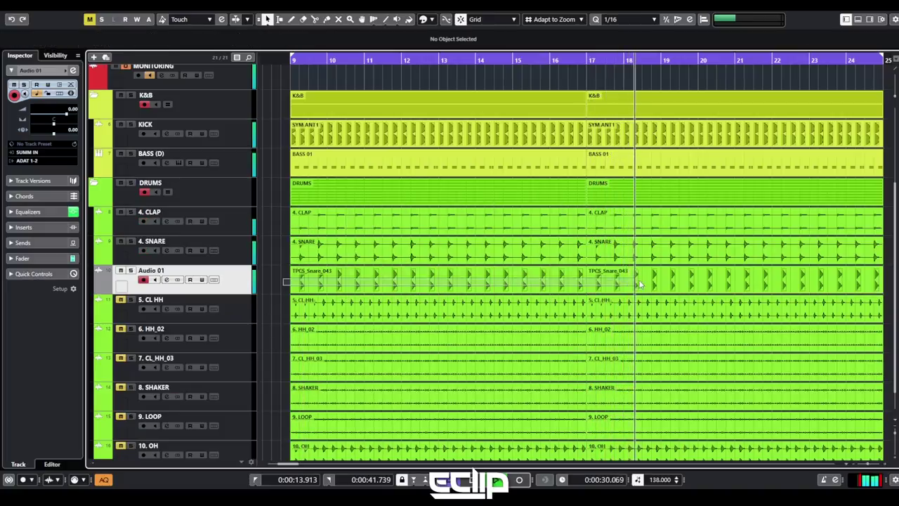
Transpose all hits in both eight-bar snare parts by -1 semitone and set their algorithm to Standard - Drums
key(Return)
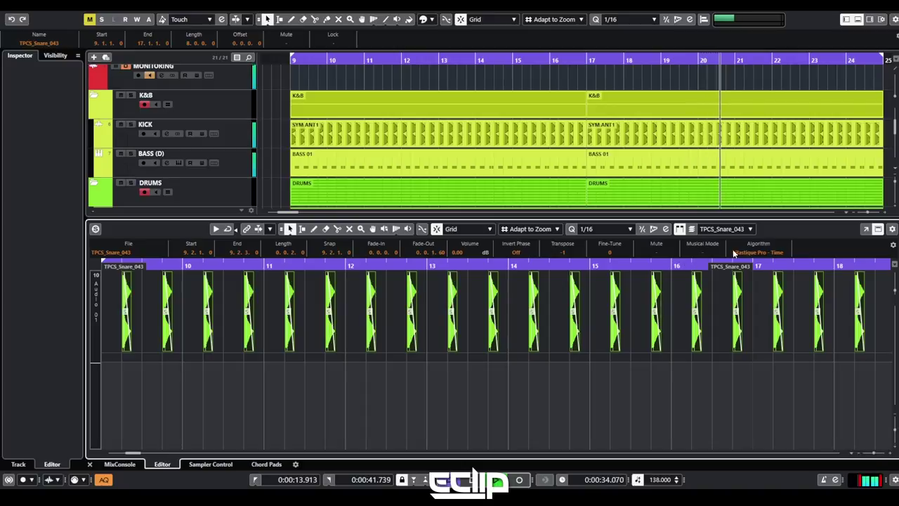
click(757, 254)
mouse_move(757, 264)
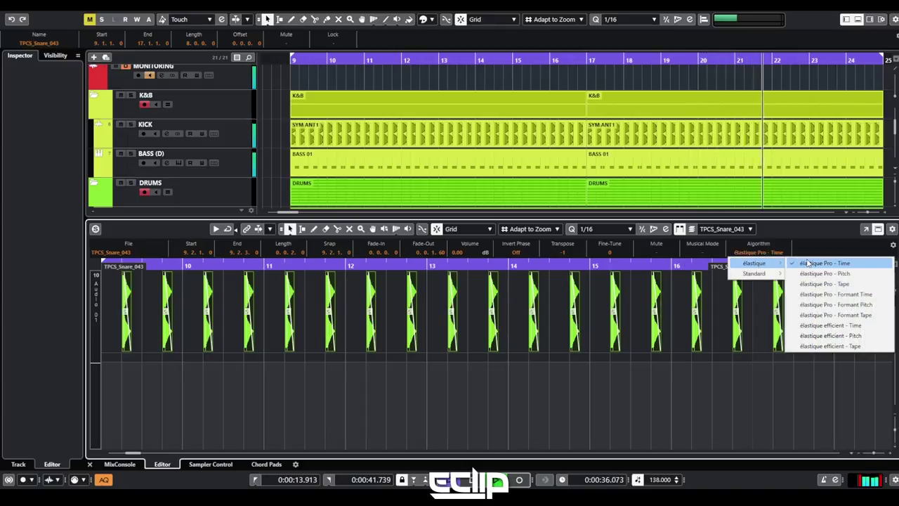
mouse_move(772, 279)
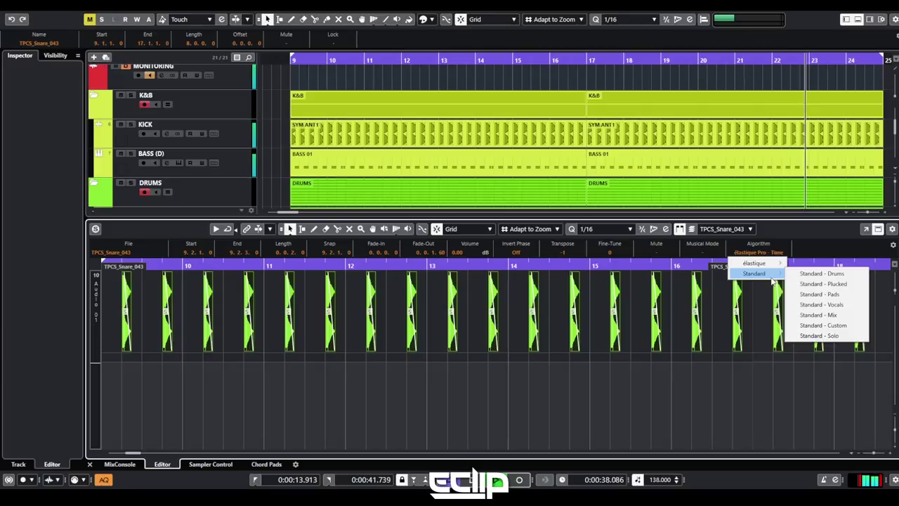
click(829, 274)
click(679, 380)
key(Return)
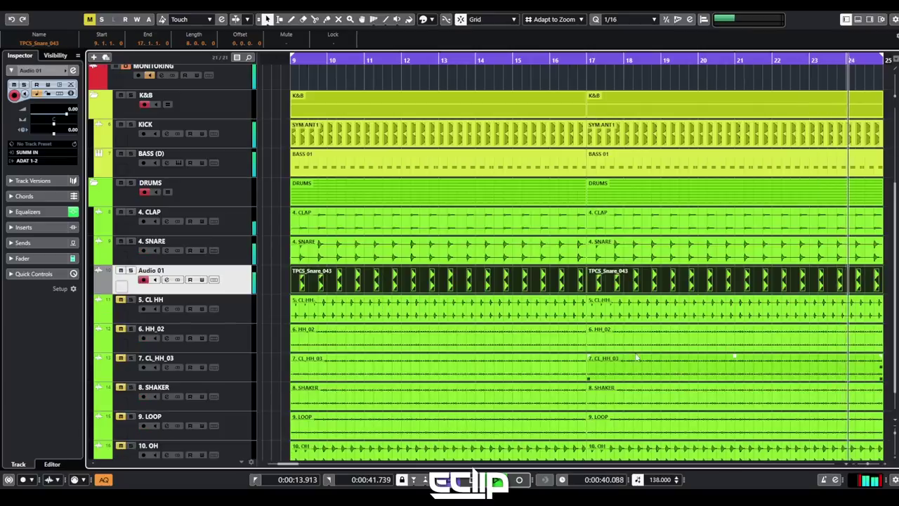
scroll(476, 336, down, 3)
click(761, 267)
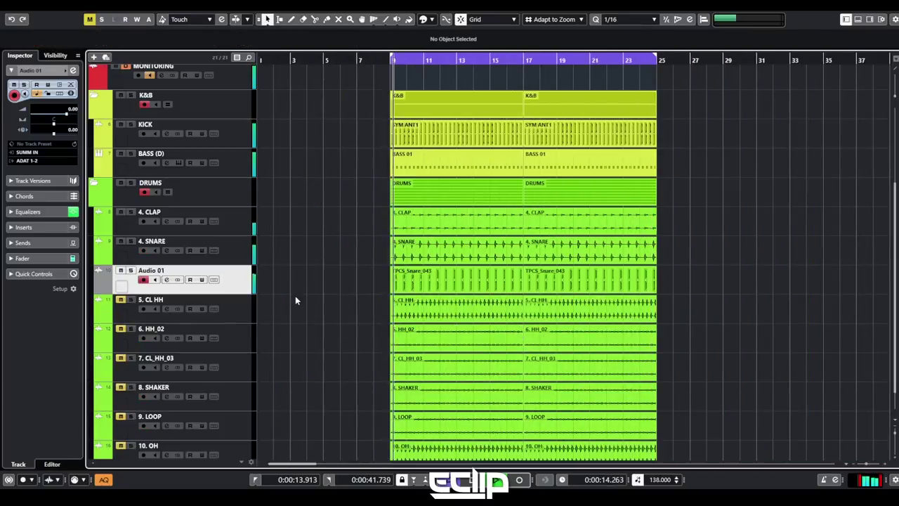
Raise Audio 01's low-cut frequency to thin out its low end and audition the snare layer in solo
click(166, 279)
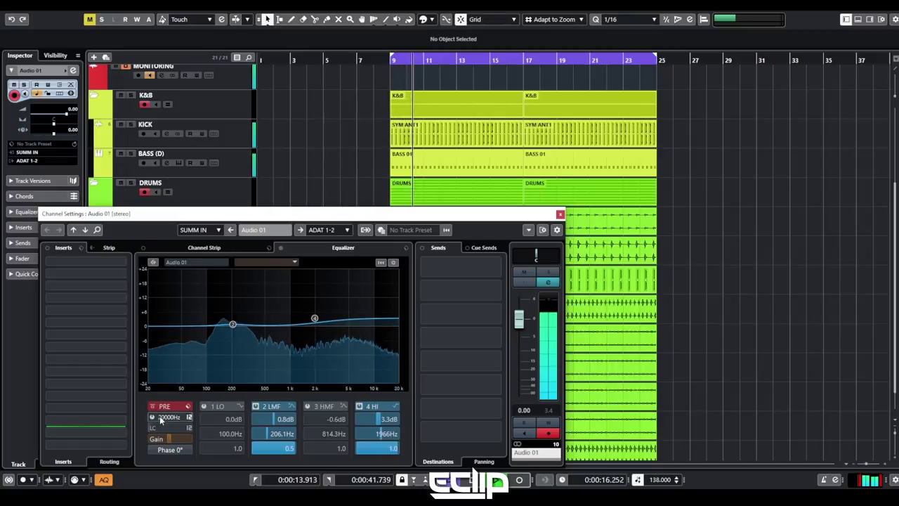
scroll(173, 425, up, 10)
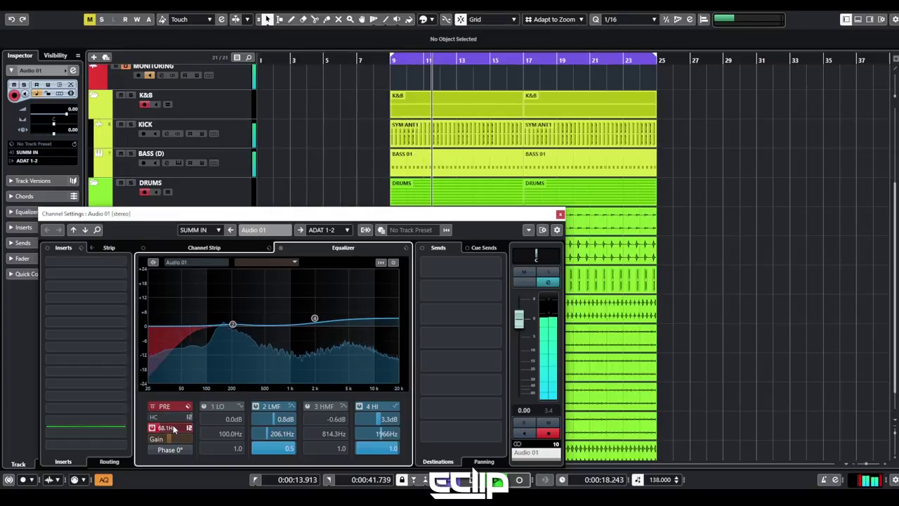
scroll(173, 429, up, 6)
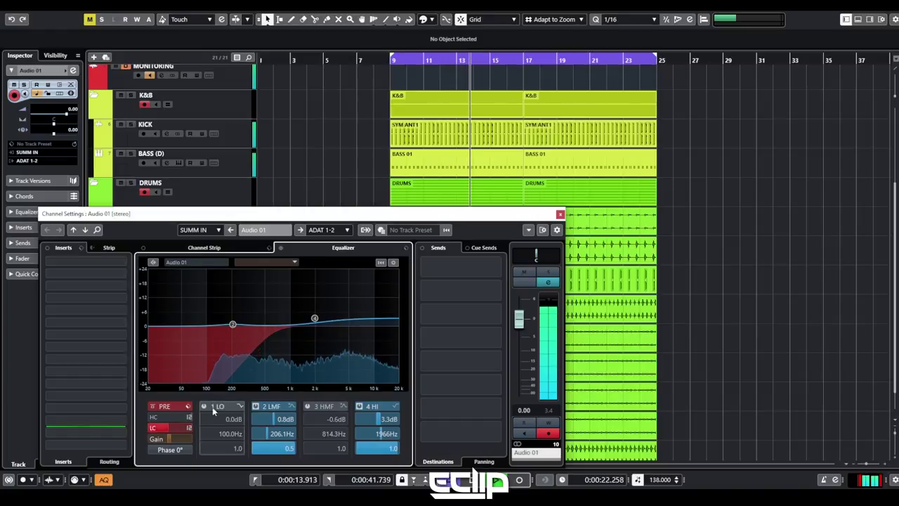
key(s)
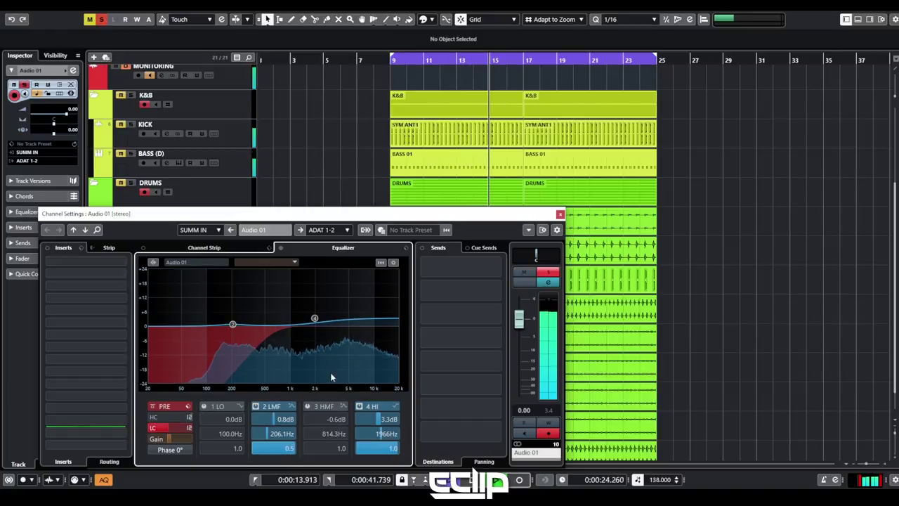
key(e)
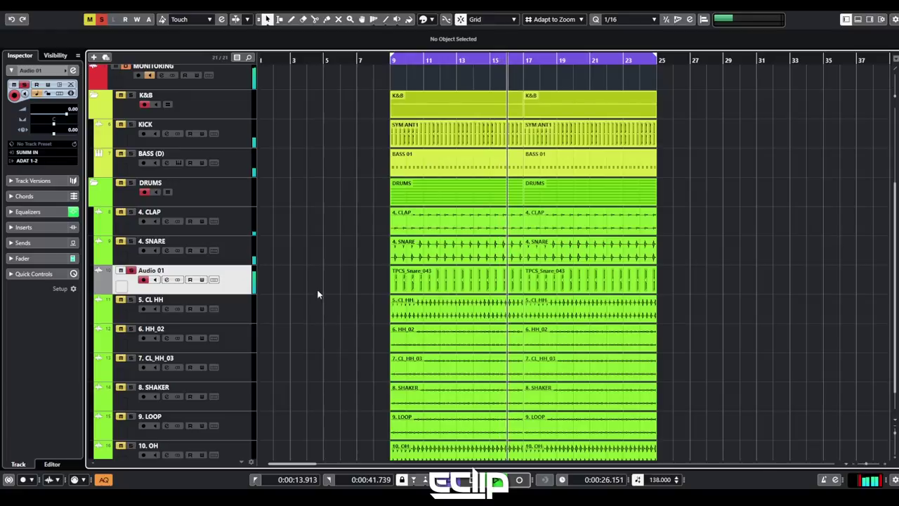
key(s)
key(e)
key(e)
Lengthen all hits in both Audio 01 snare parts to 0.0.2.49
drag(363, 272, 649, 284)
key(Return)
key(ctrl+a)
scroll(415, 287, up, 5)
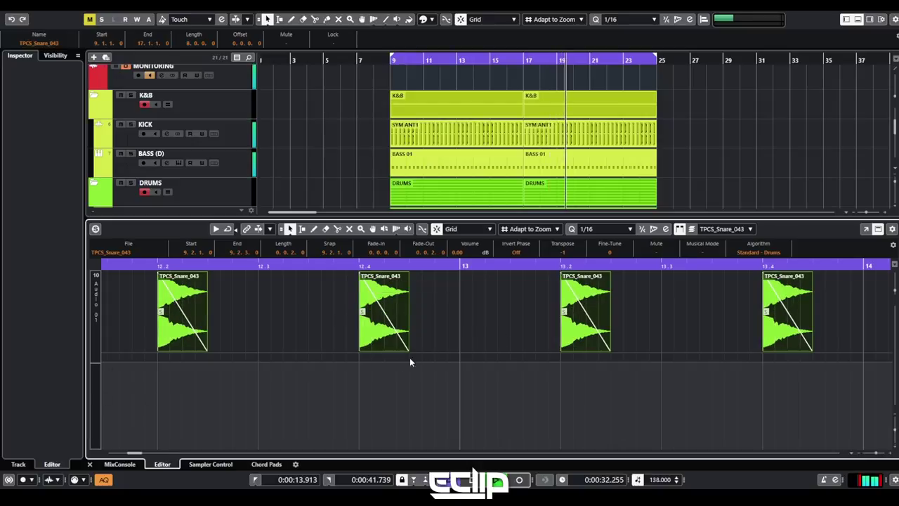
drag(407, 349, 419, 346)
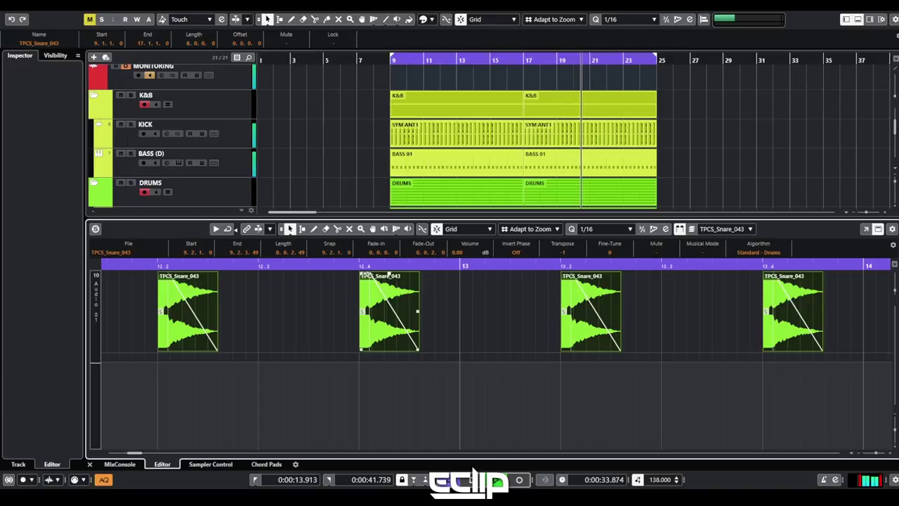
click(372, 399)
key(Return)
click(323, 282)
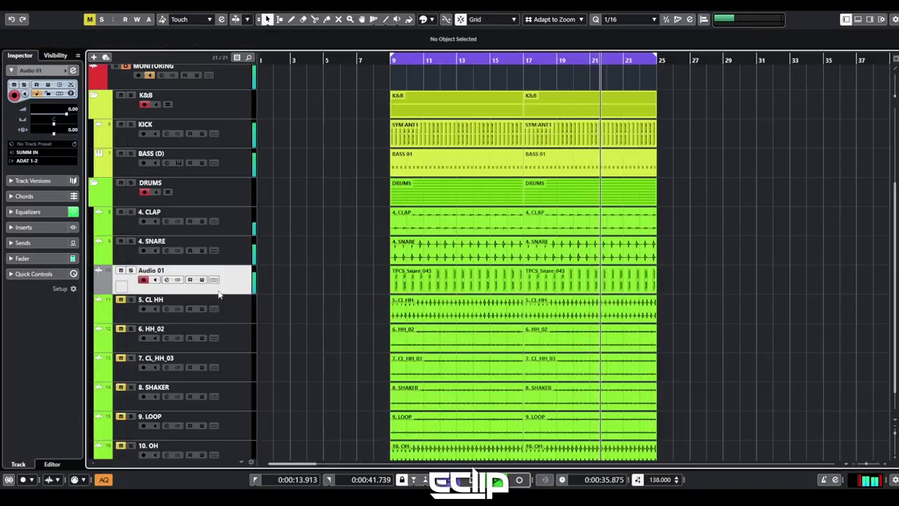
Rename the Audio 01 track as SNARE 03 and colour it green to match the drum tracks
double_click(150, 271)
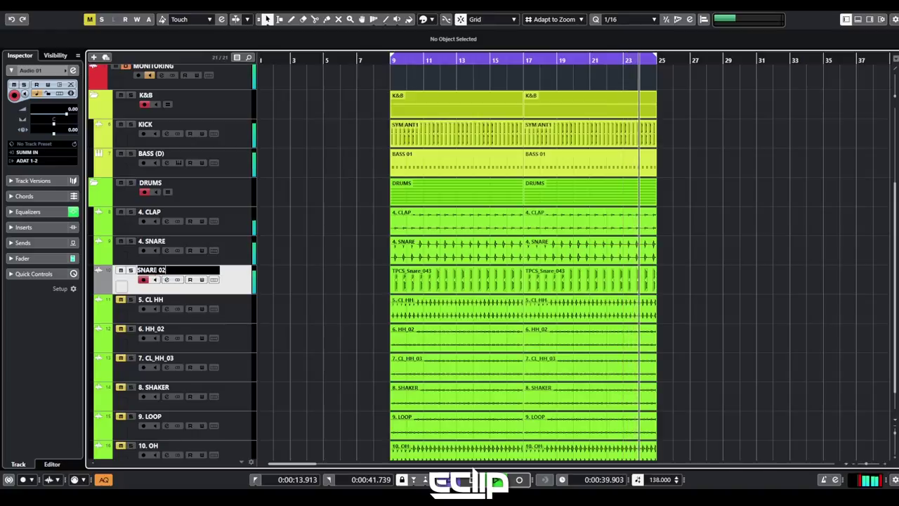
key(shift+Return)
key(shift+c)
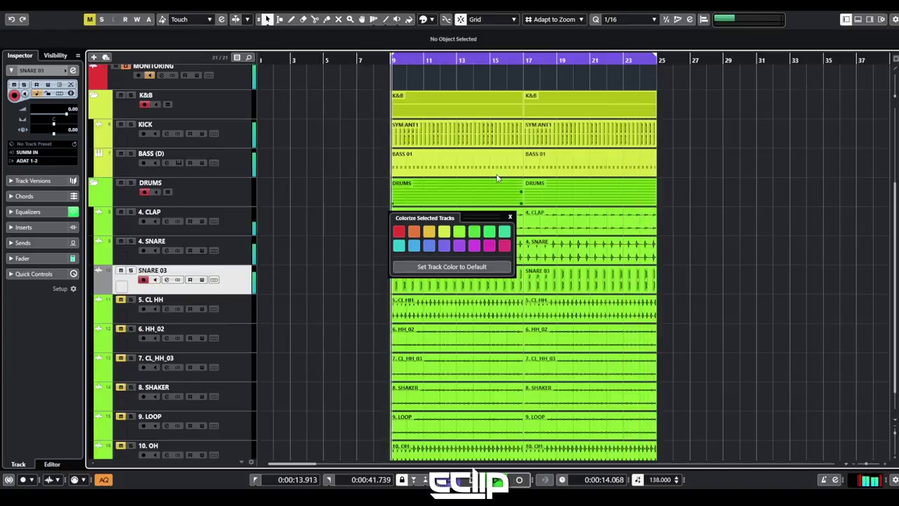
Route SNARE 03's output to the DRUMS group
click(38, 161)
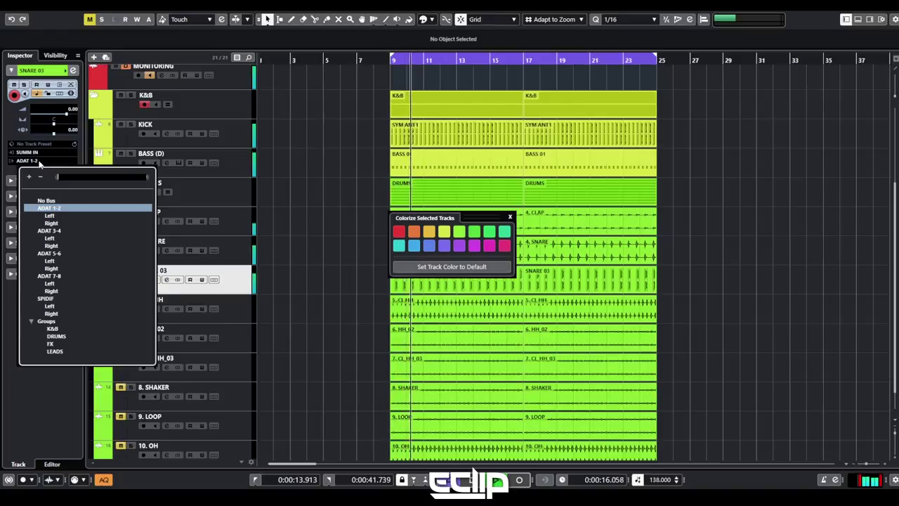
click(56, 336)
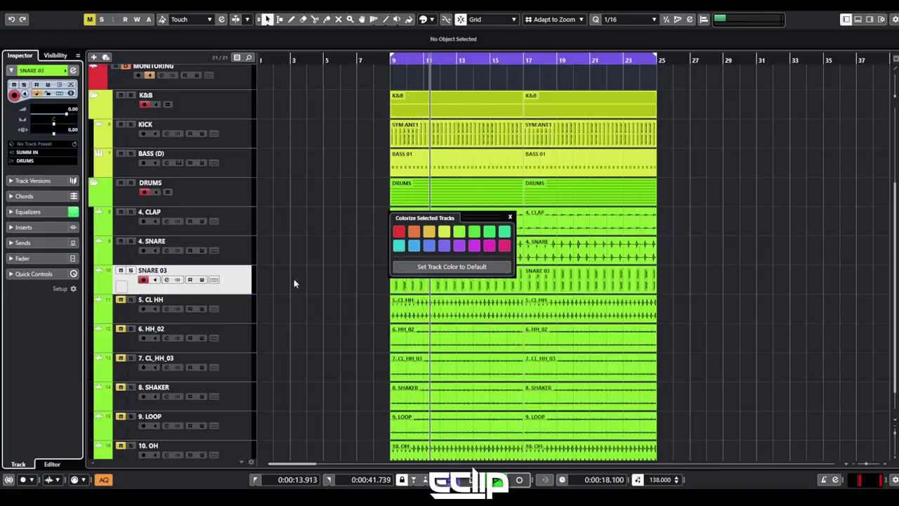
Reset the transposition of all hits in both SNARE 03 parts to 0
double_click(597, 290)
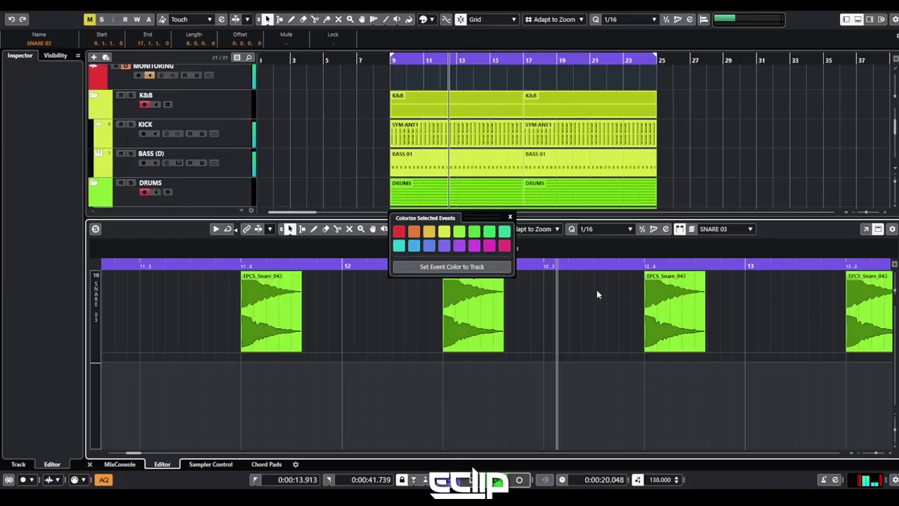
key(ctrl+a)
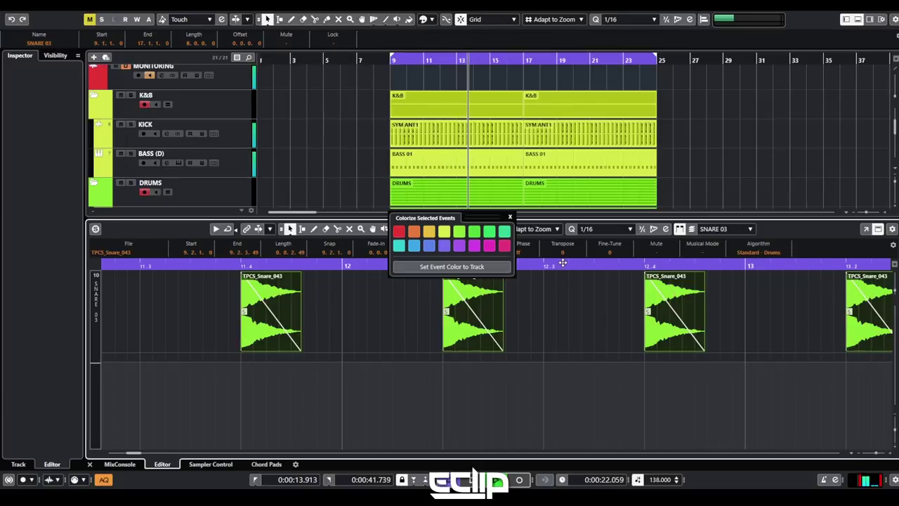
click(560, 307)
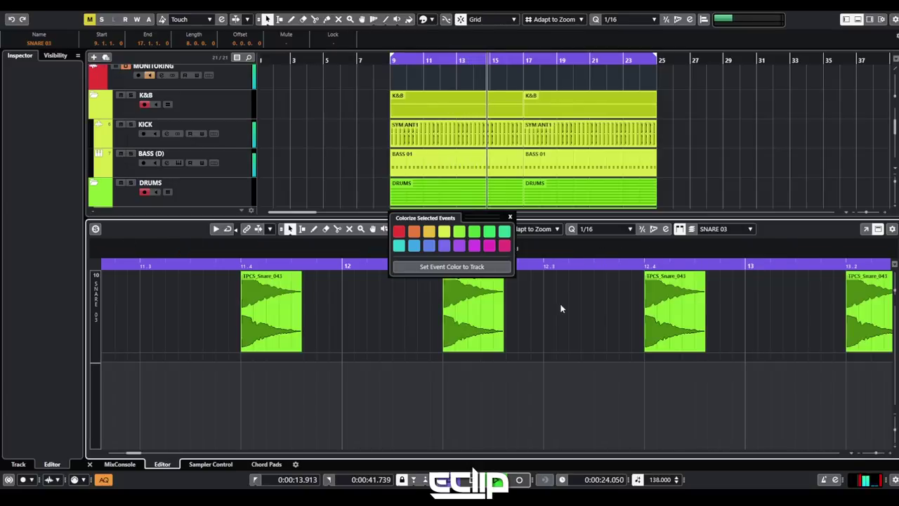
key(Return)
Reduce SNARE 03's high EQ band gain to 0.9 dB and set its high cut to 14555 Hz, checking the sound in solo
key(e)
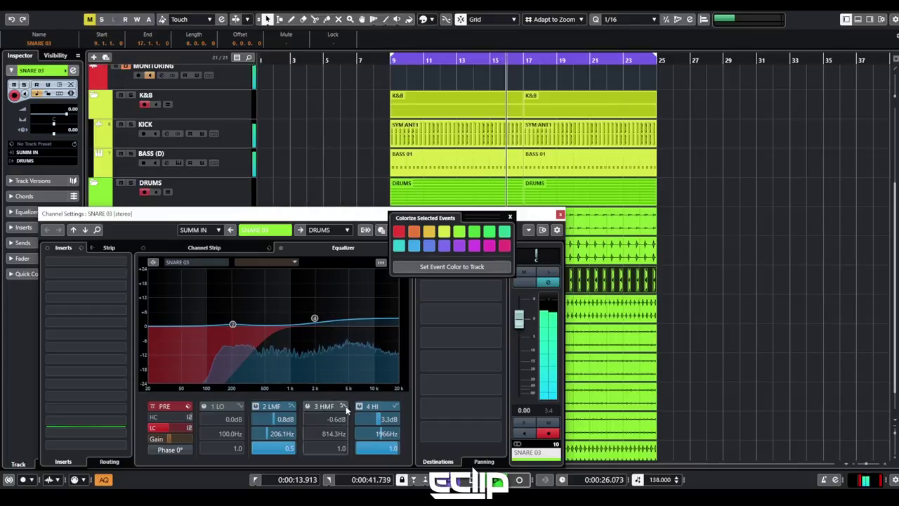
scroll(369, 422, down, 1)
scroll(168, 417, down, 4)
scroll(168, 420, down, 2)
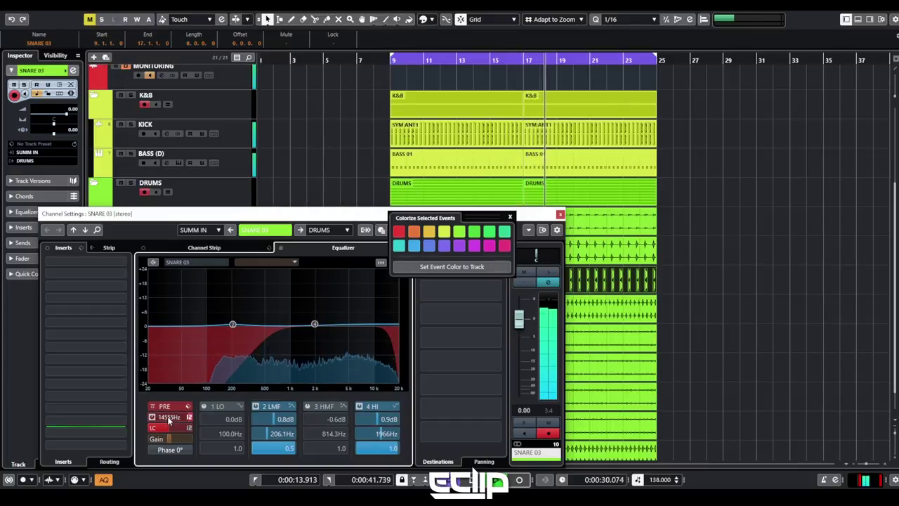
key(s)
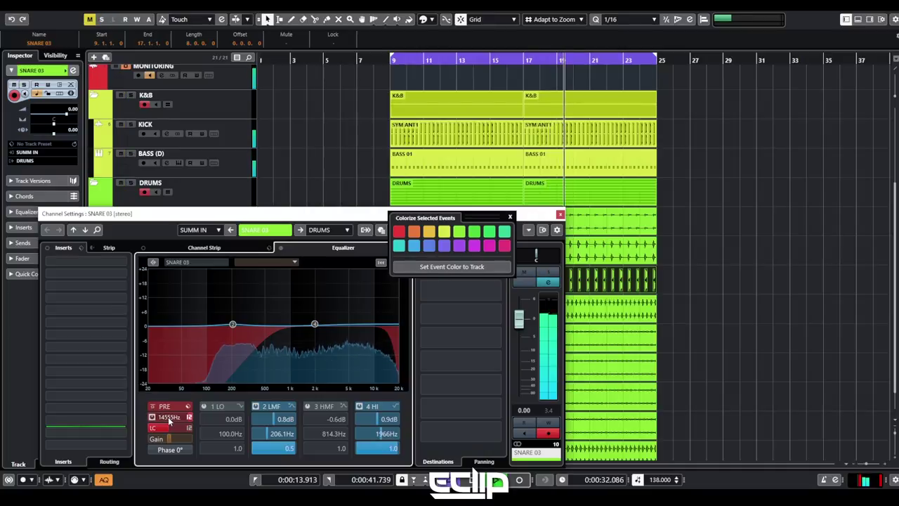
key(s)
key(e)
click(509, 219)
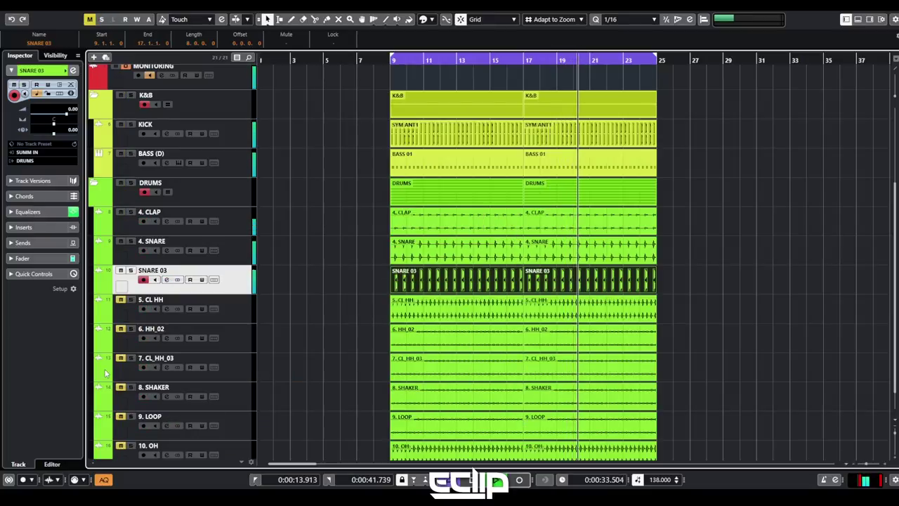
Unmute the 5. CL HH track and raise its channel level to 3.65 dB
click(117, 301)
click(303, 243)
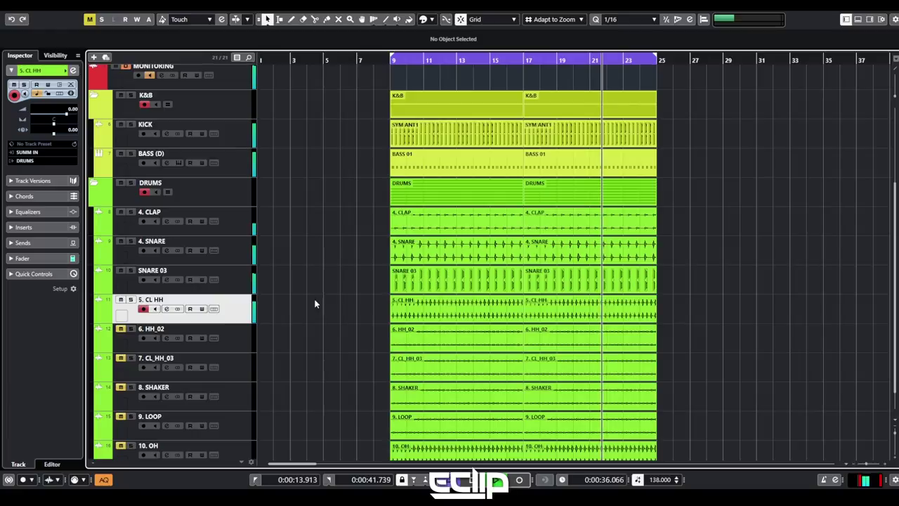
key(e)
scroll(518, 322, up, 6)
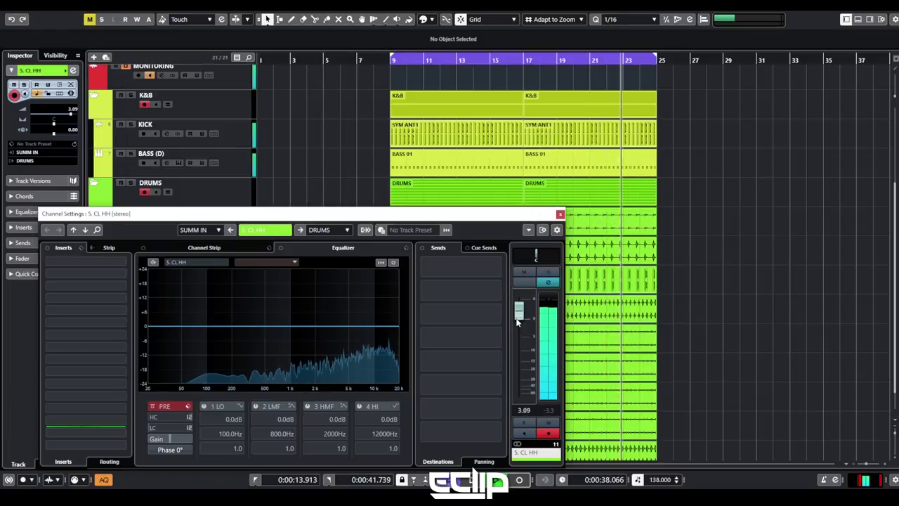
scroll(516, 322, up, 3)
scroll(517, 322, down, 1)
key(e)
Switch to DIGICheck Totalyser to check the mix's levels and spectrum, and minimise it
key(alt+Tab)
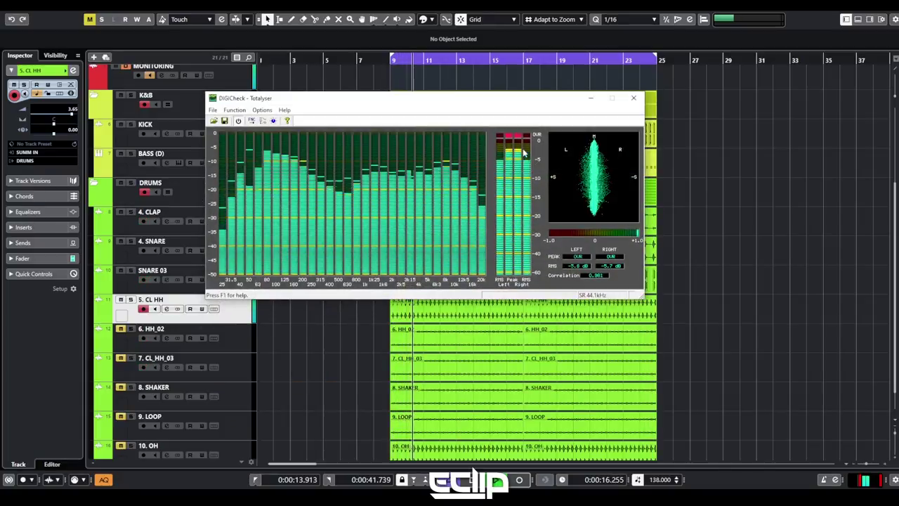
click(593, 100)
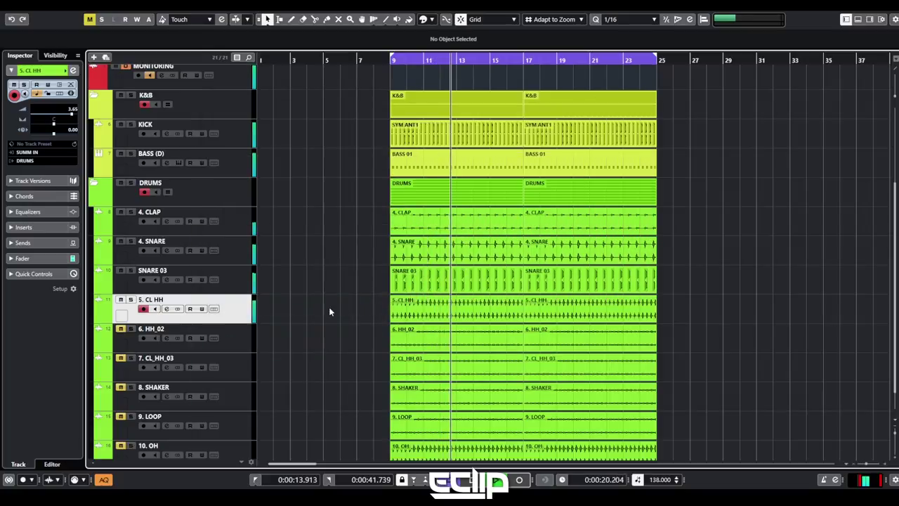
Unmute the 6. HH_02 track and try its channel level at 3.92 dB
click(207, 337)
key(e)
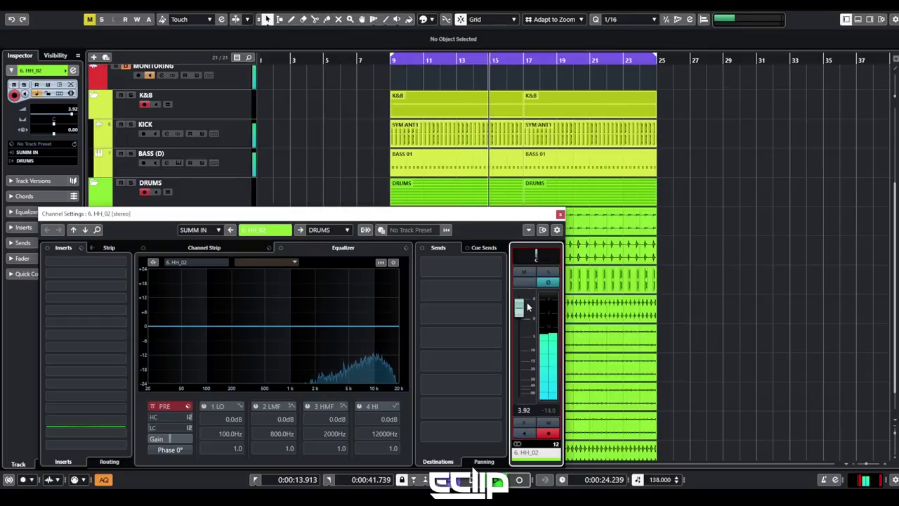
key(e)
Review the channel level and spectrum of 5. CL HH, moving its channel settings window clear of the drum tracks
click(168, 288)
key(e)
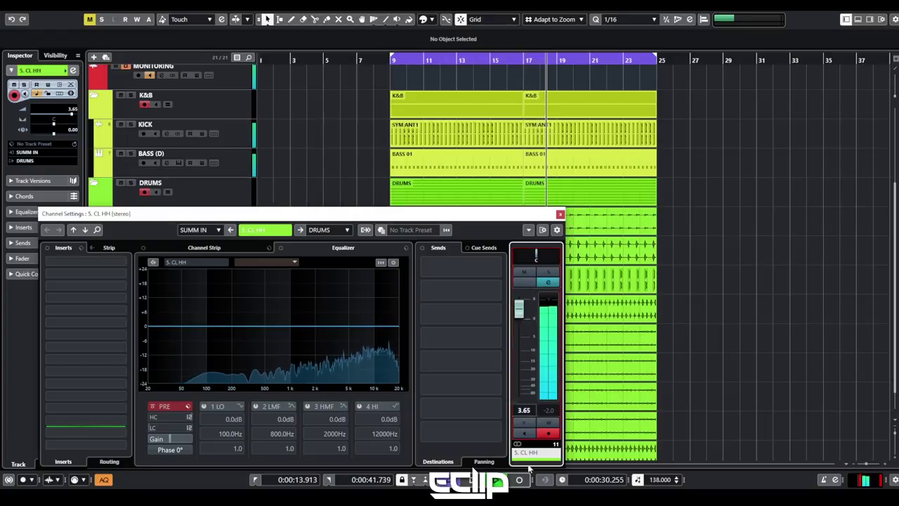
drag(472, 215, 538, 81)
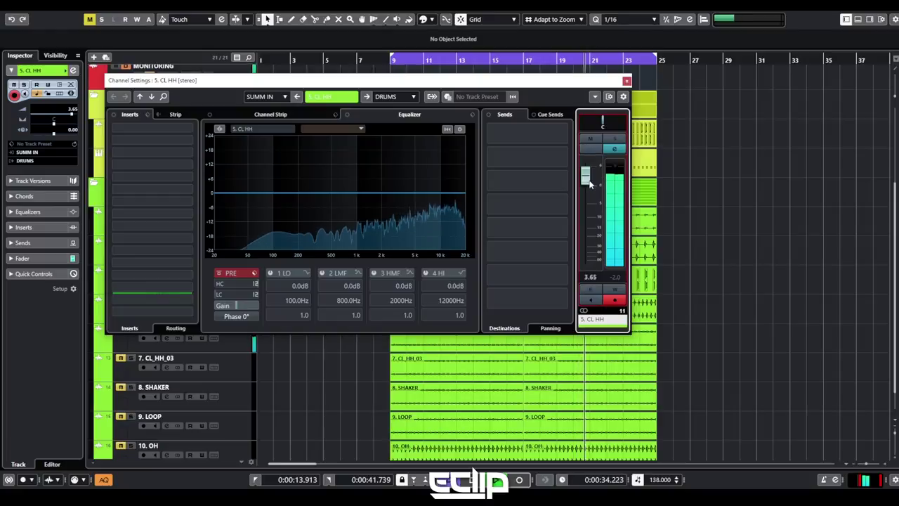
key(Escape)
Set the channel level of 6. HH_02 to 3.23 dB
click(217, 339)
scroll(284, 348, down, 1)
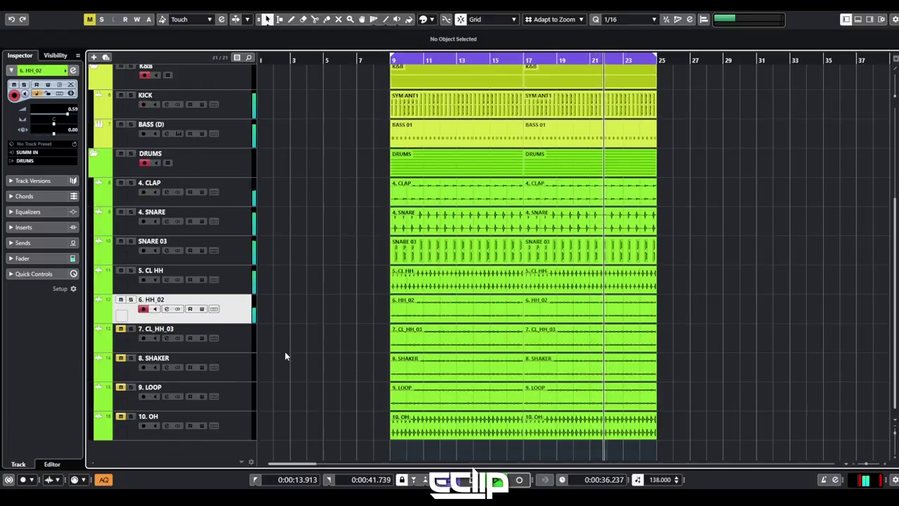
key(e)
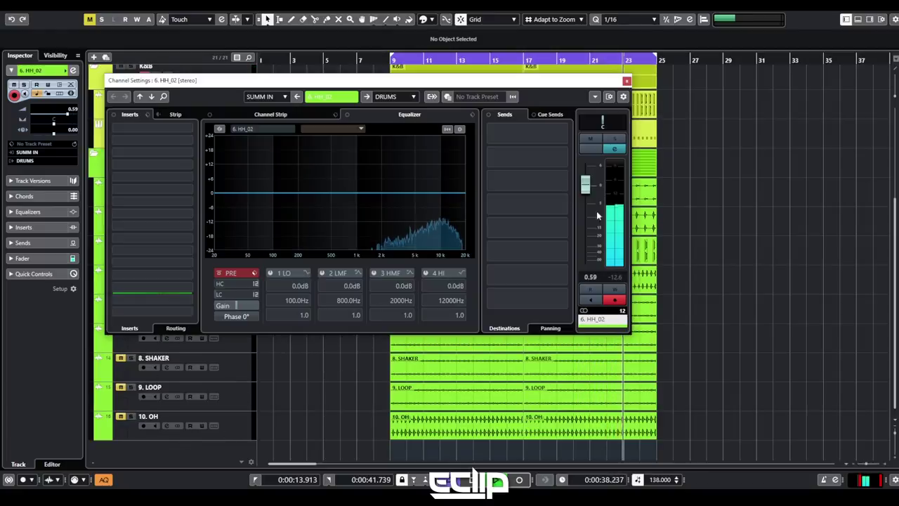
drag(593, 195, 591, 186)
key(e)
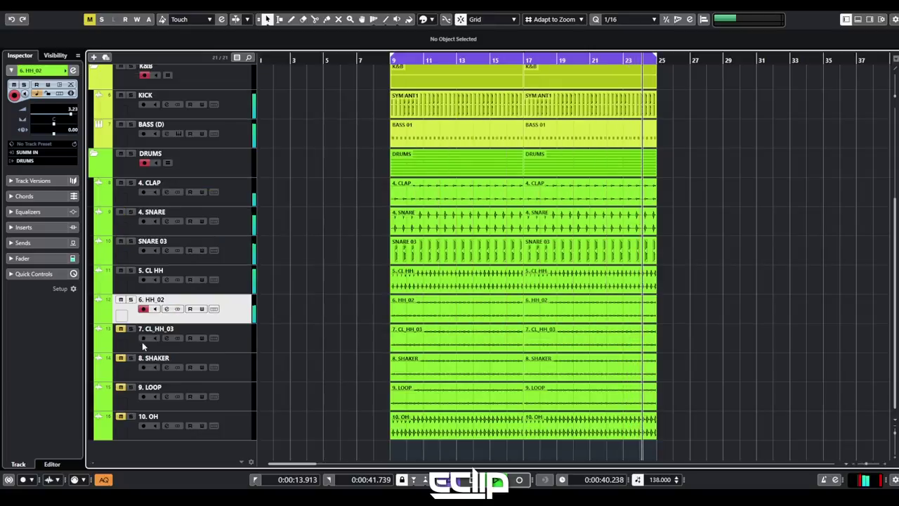
Unmute 7. CL_HH_03 and 8. SHAKER, setting their channel levels to 3.37 dB and 3.65 dB
click(222, 344)
key(e)
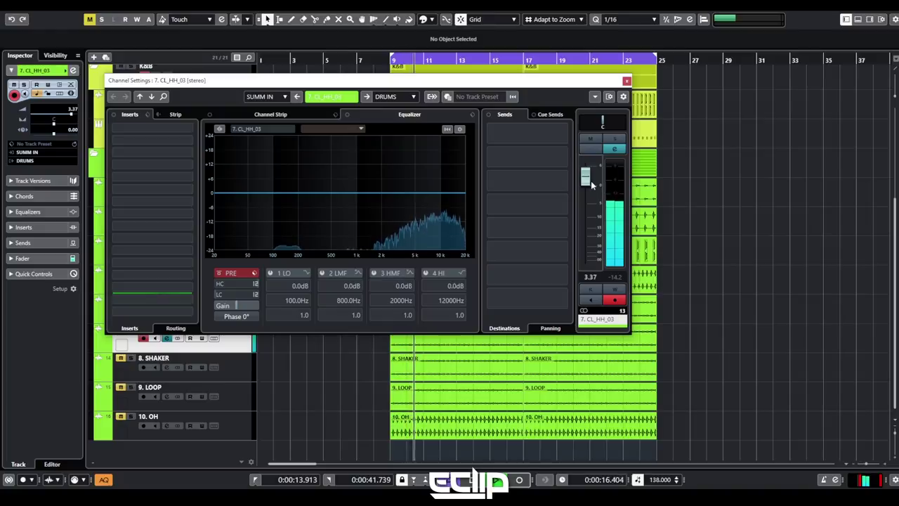
key(Down)
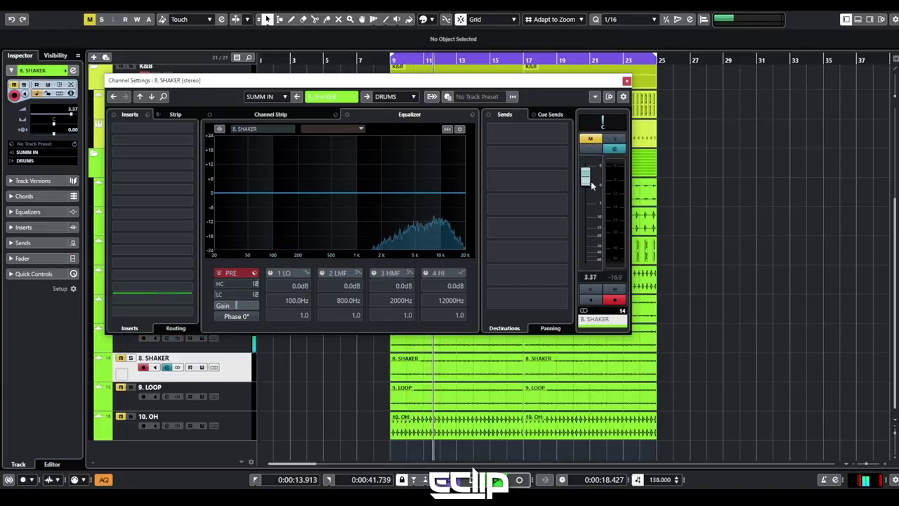
key(m)
key(s)
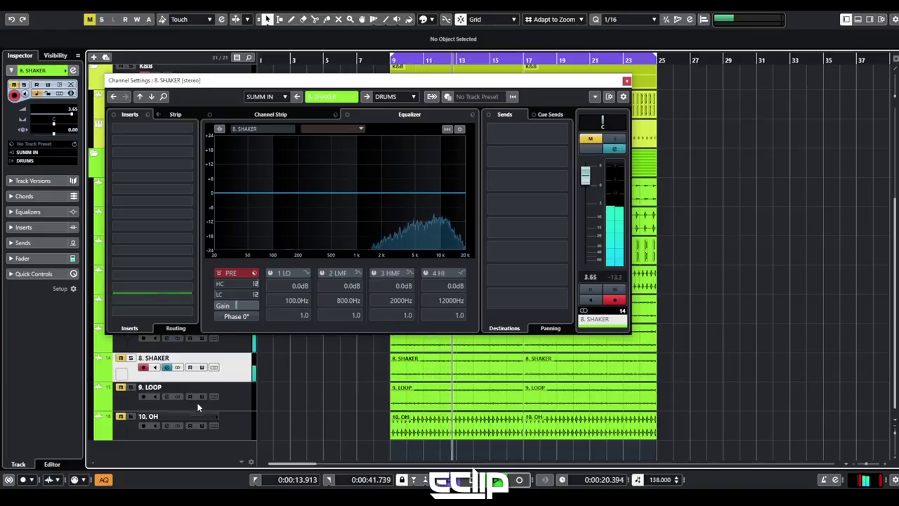
Unmute the 9. LOOP track and raise its channel level to 4.17 dB
click(234, 406)
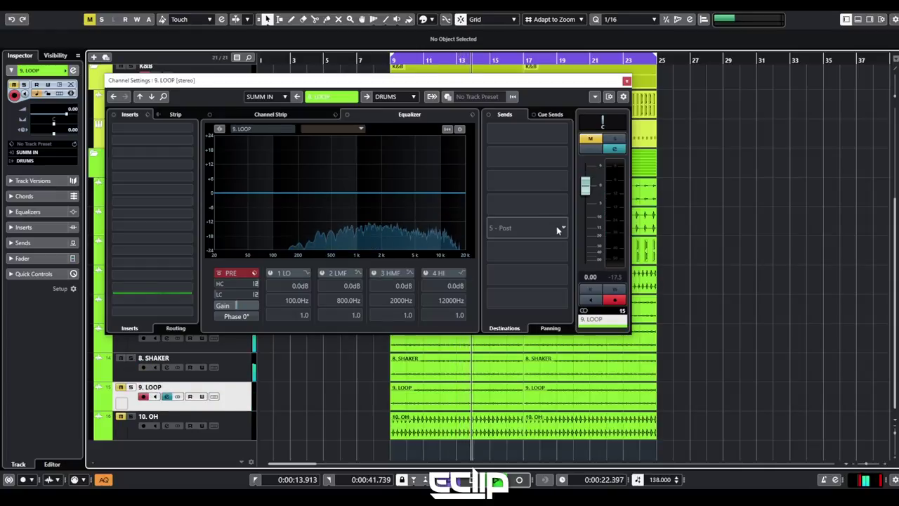
key(m)
scroll(594, 187, up, 2)
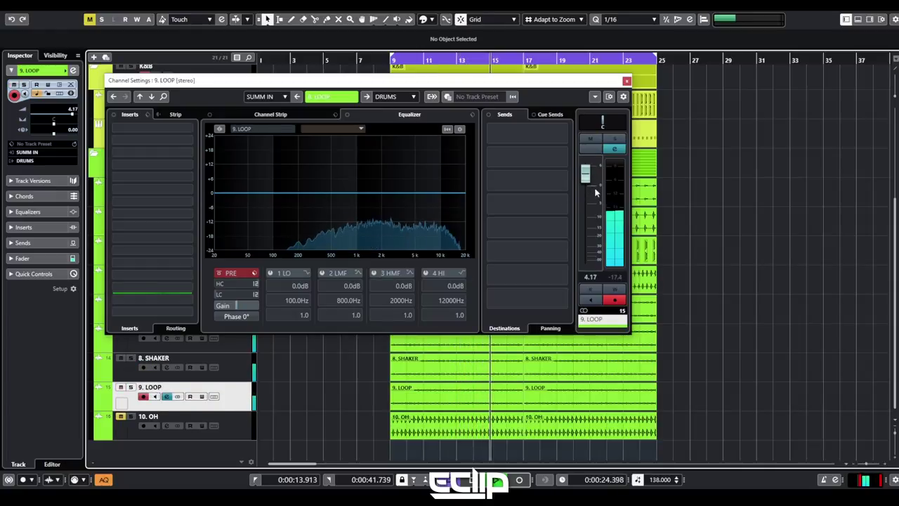
Unmute the 10. OH track, set its channel level to 3.65 dB and close its channel settings
click(227, 426)
key(m)
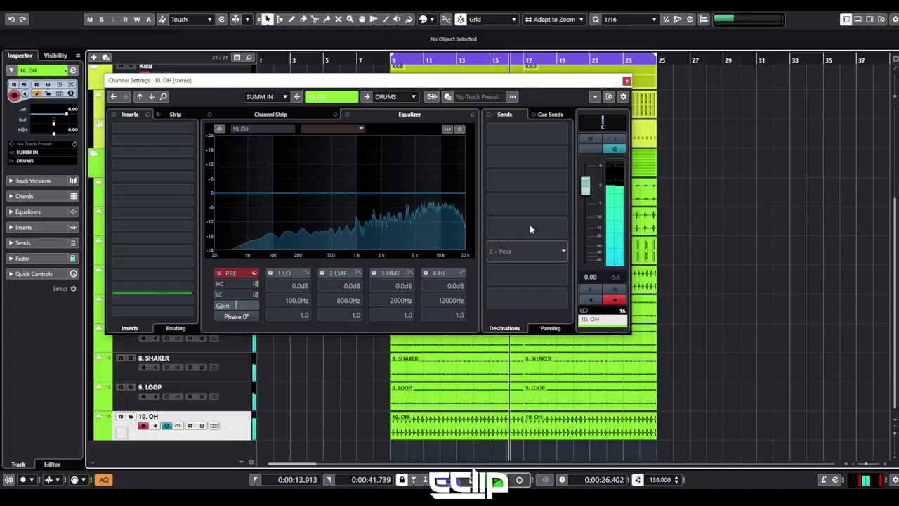
scroll(584, 189, up, 2)
key(Escape)
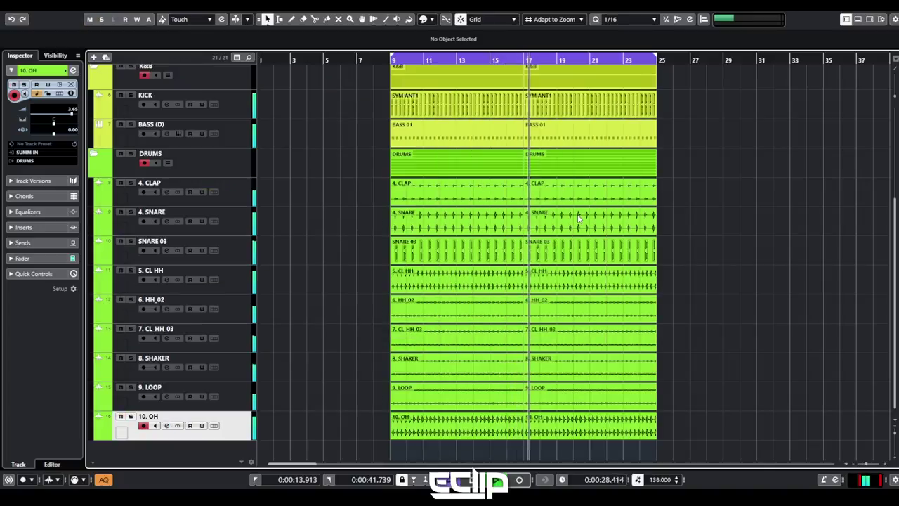
Mute all the individual drum tracks from 4. CLAP through 10. OH
key(g)
key(g)
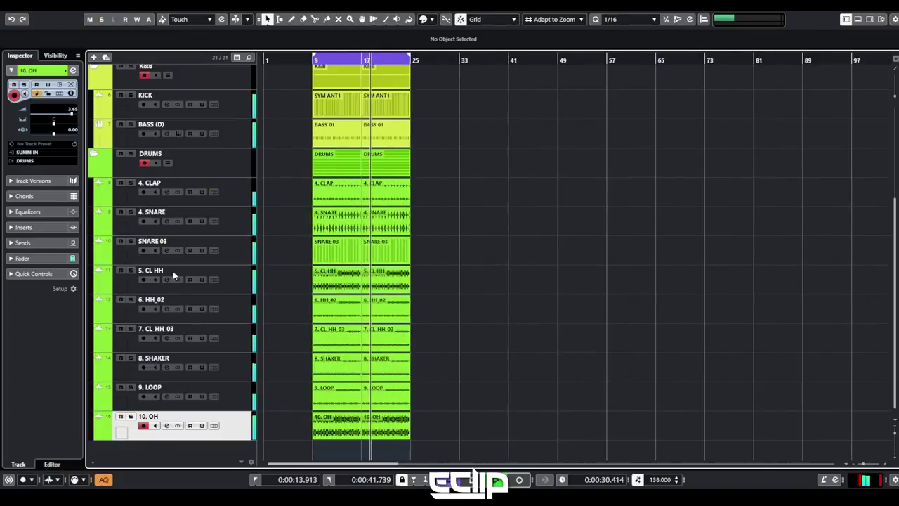
shift+click(242, 197)
key(m)
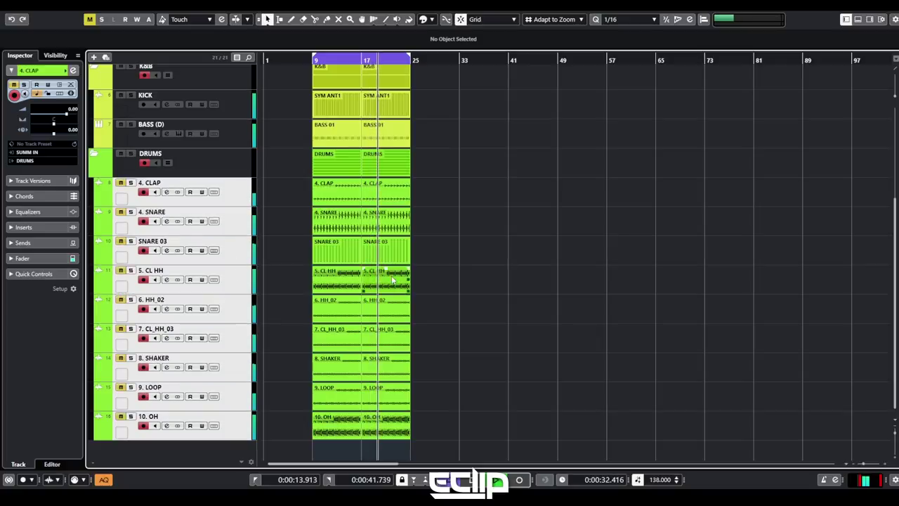
Save the project as a Cubase project file named Studio Session August 2021 in the WIN 10-09 folder
scroll(267, 151, up, 2)
key(ctrl+shift+s)
right_click(240, 156)
click(457, 266)
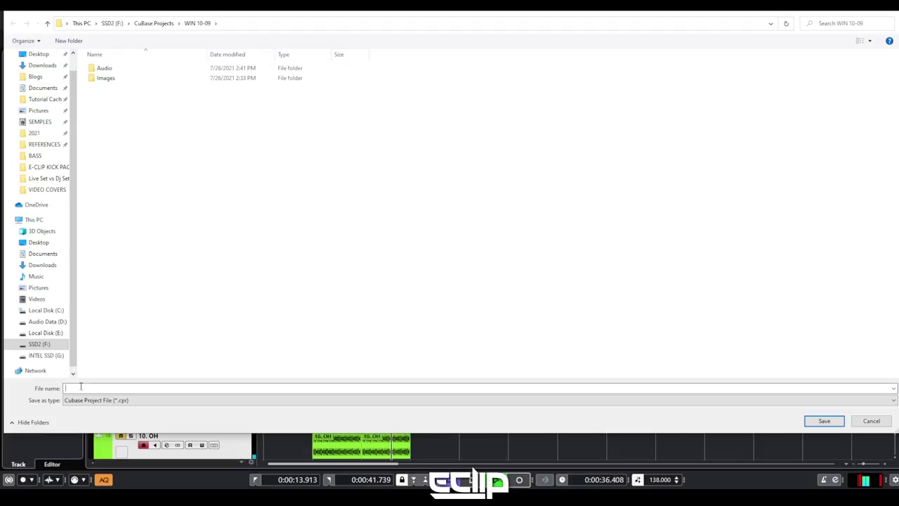
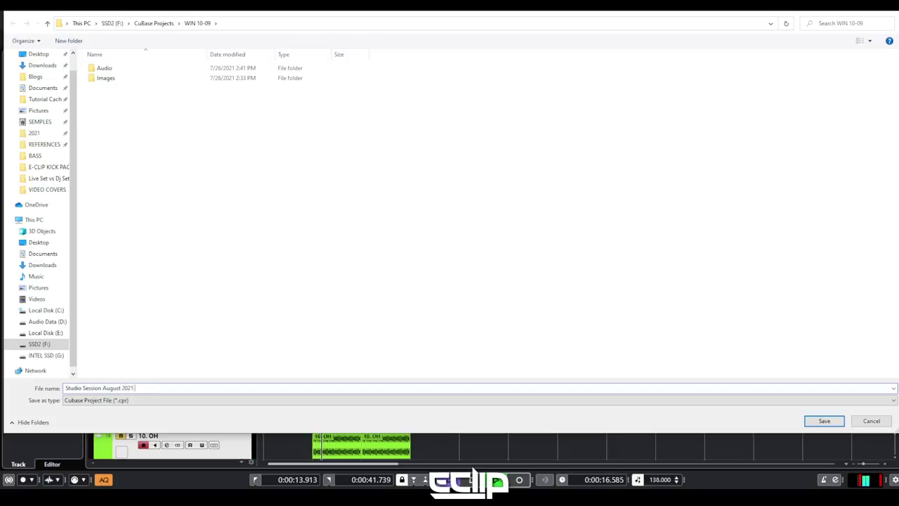
key(Return)
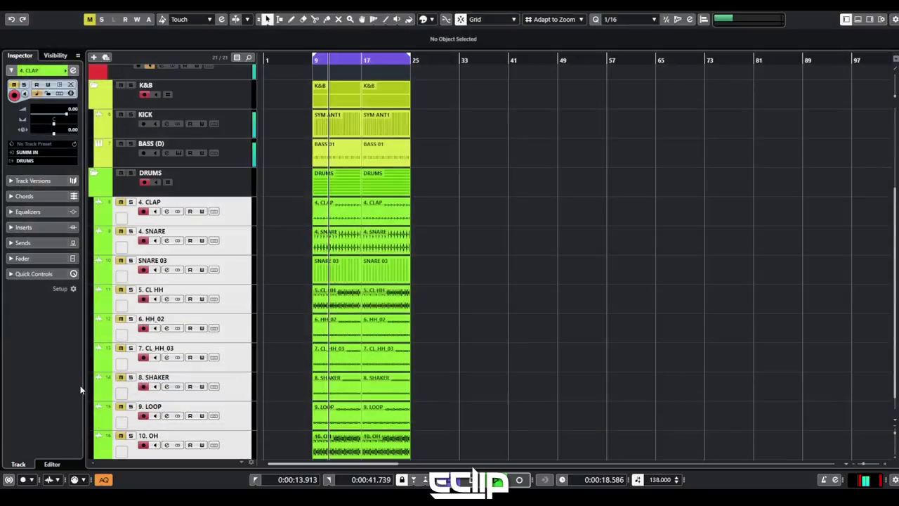
Add a Spire-1.5 instrument track below the BASS (D) track, dismiss the workspace error, and close the synth window
click(243, 153)
right_click(249, 156)
click(277, 130)
right_click(246, 156)
mouse_move(393, 161)
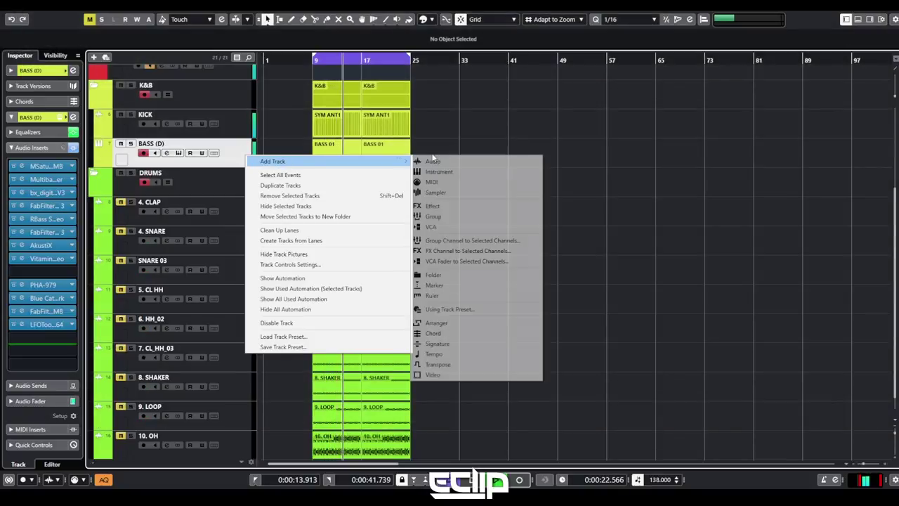
click(441, 173)
click(458, 248)
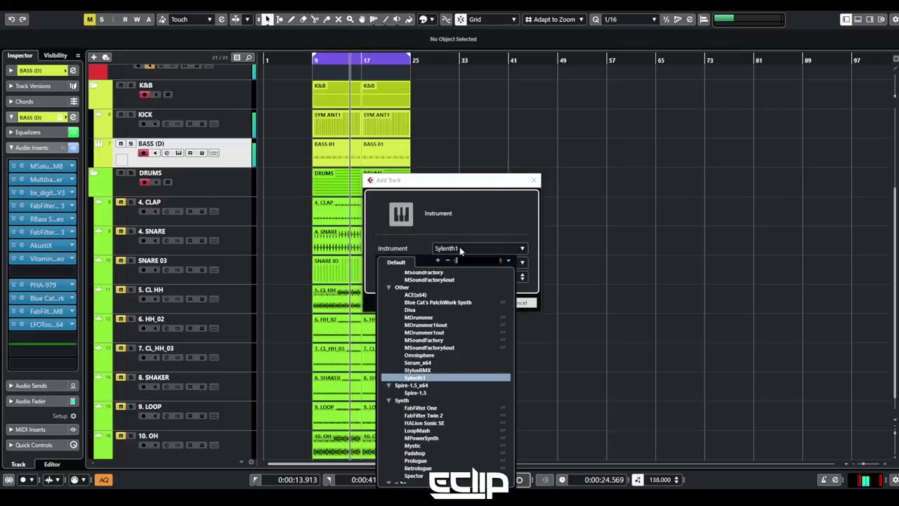
text(spire)
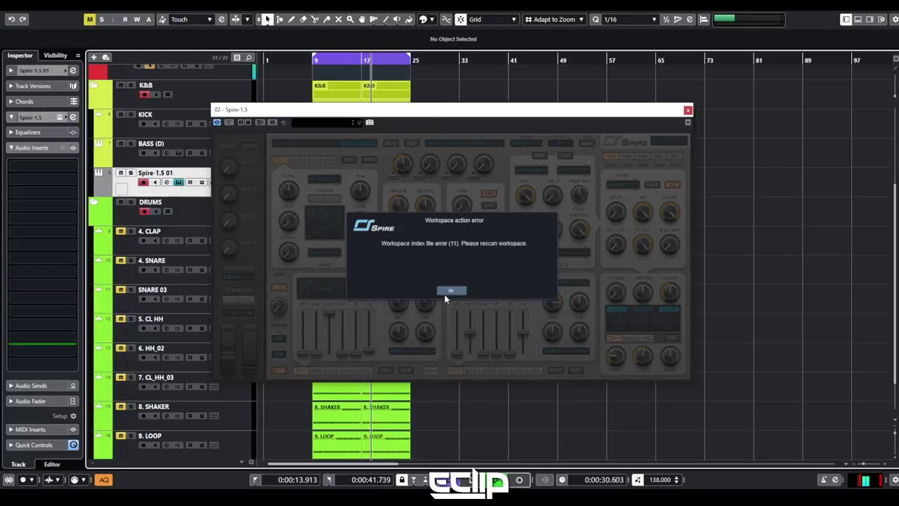
click(450, 291)
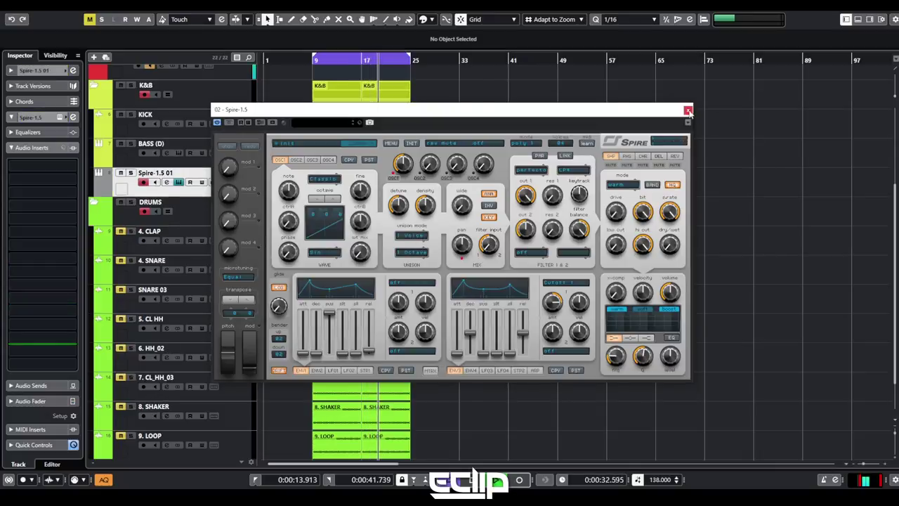
click(687, 110)
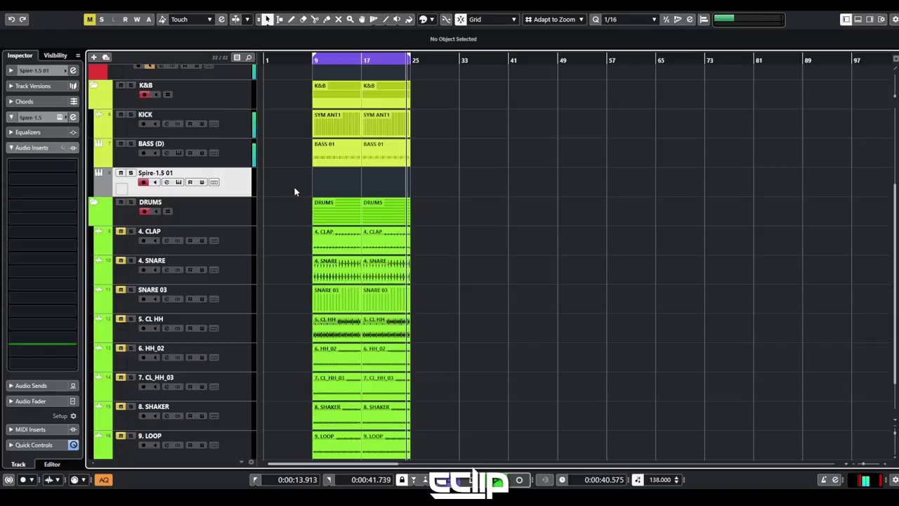
Change the new track's instrument from Spire-1.5 to ACE(x64)
click(35, 71)
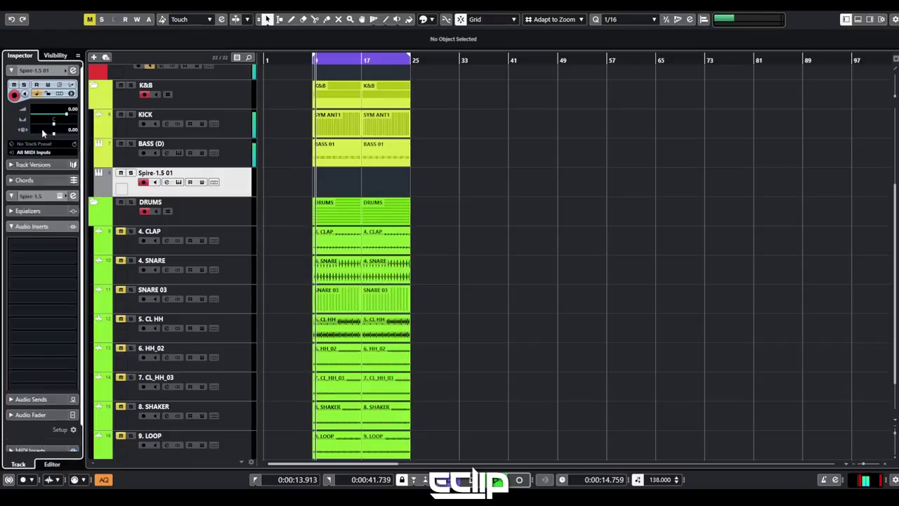
click(35, 160)
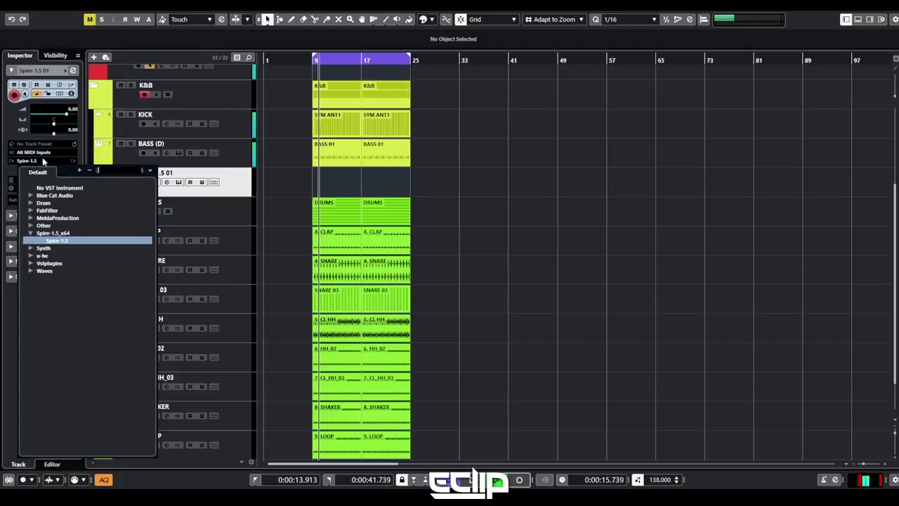
click(31, 256)
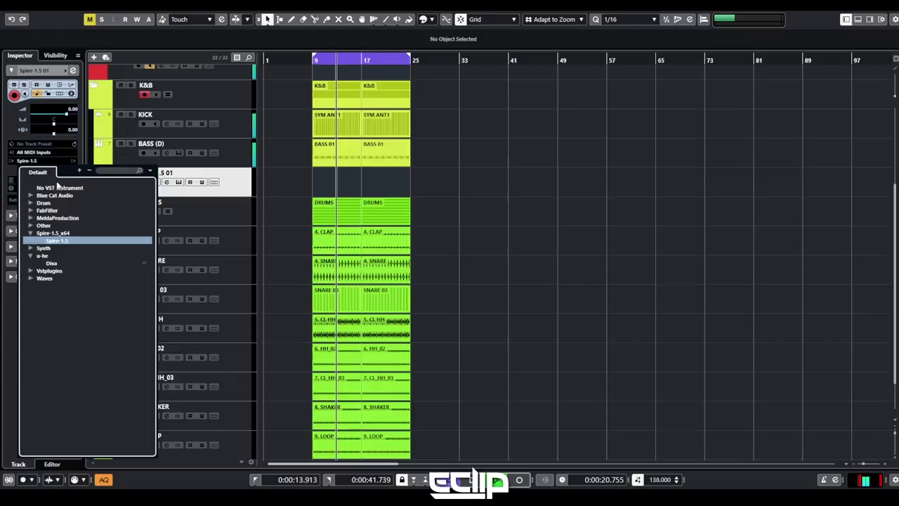
text(ace)
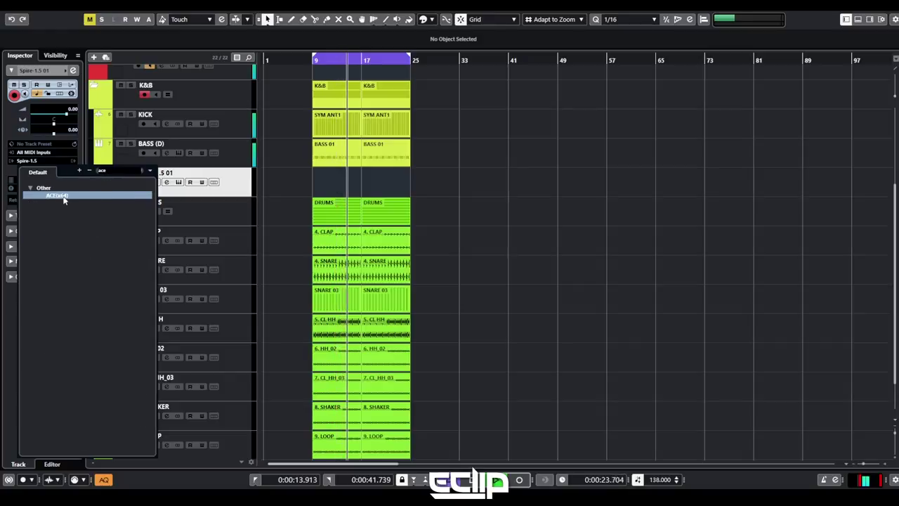
click(63, 198)
click(148, 214)
click(138, 260)
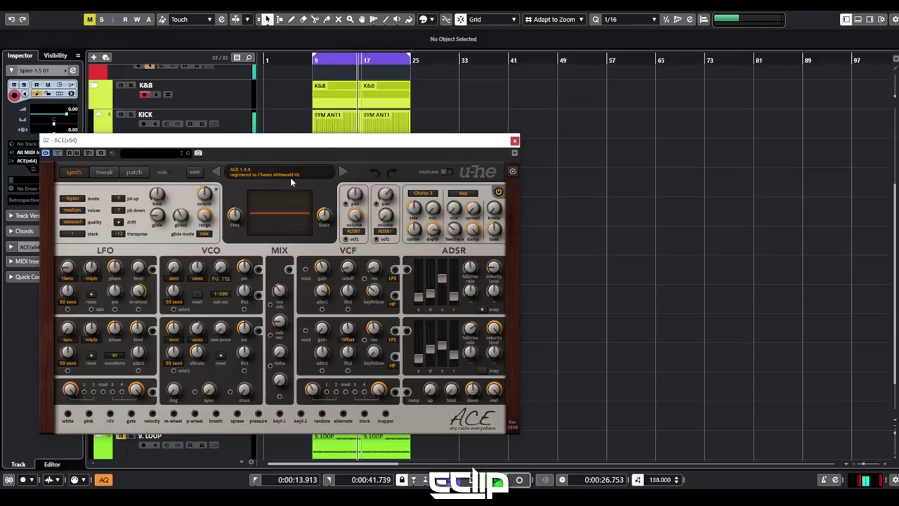
Audition the first ACE presets in sequence up to BT punchy chicago (mw)
click(342, 171)
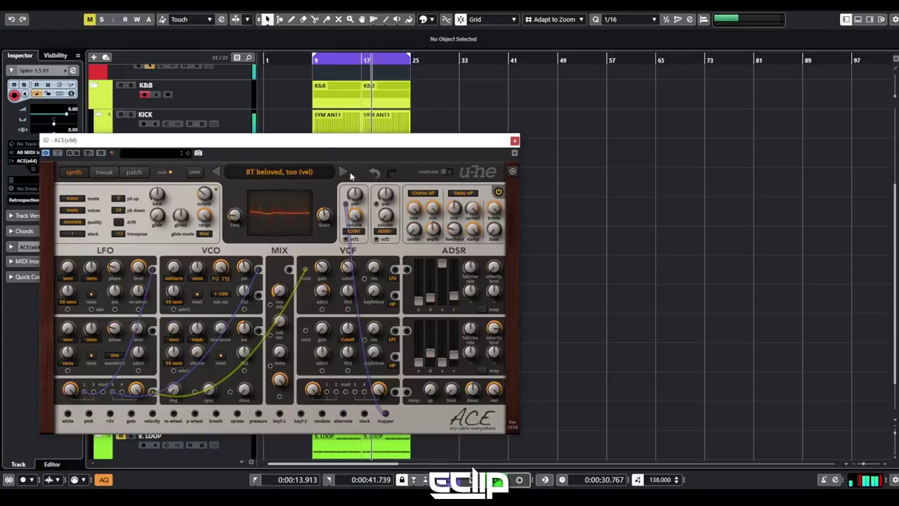
click(343, 171)
click(343, 171)
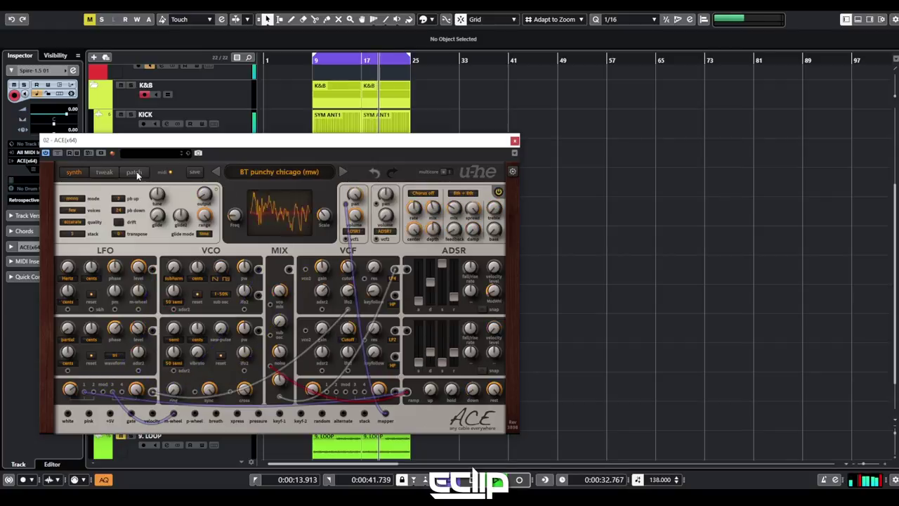
Open the 01 Bass folder in ACE's patch browser and try BT heavy nizzer (vel+mw) and BT i LOVE that bass (mw+vel)
click(133, 172)
click(87, 264)
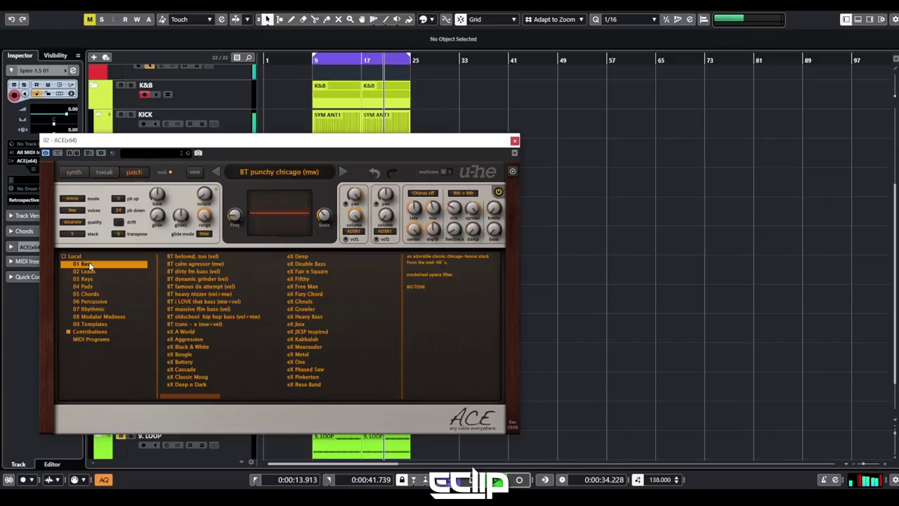
click(207, 294)
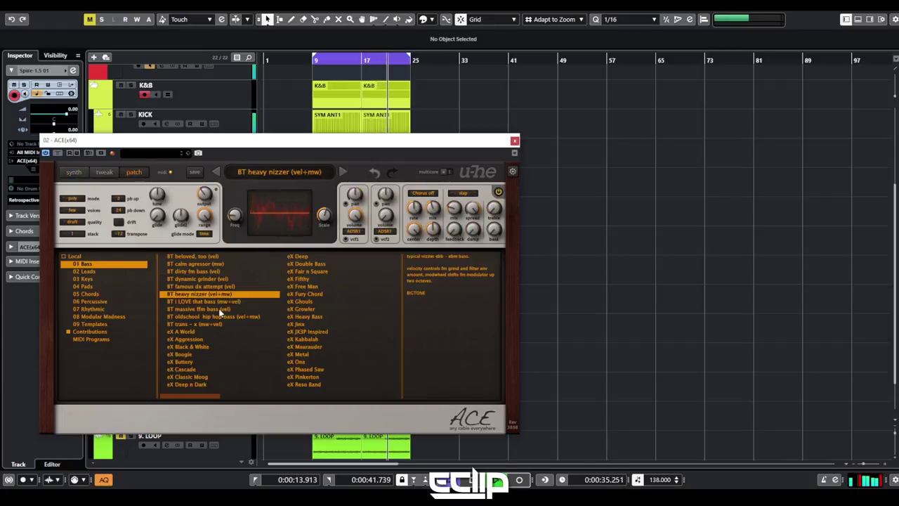
click(345, 173)
drag(349, 143, 445, 117)
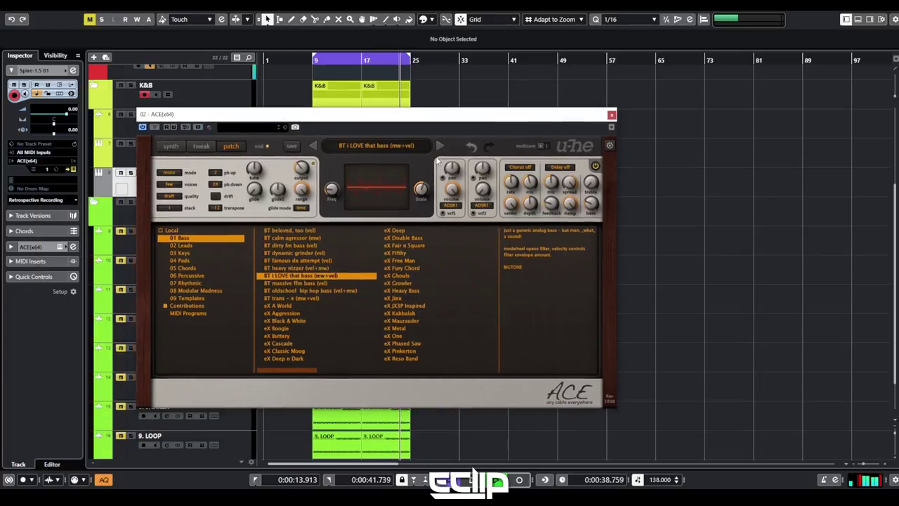
Audition further patches in the 01 Bass folder, including eX Growler and eX Jinx, and load eX Metal
click(440, 145)
click(441, 144)
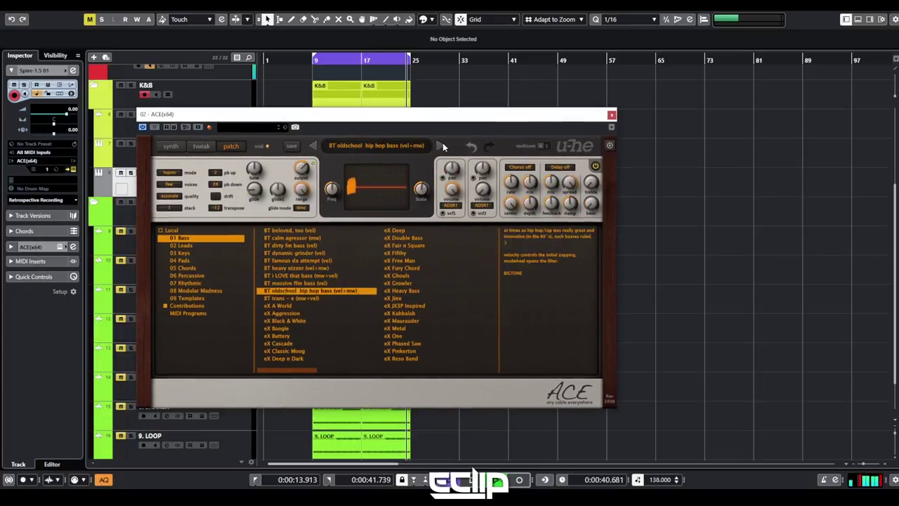
click(443, 143)
click(421, 282)
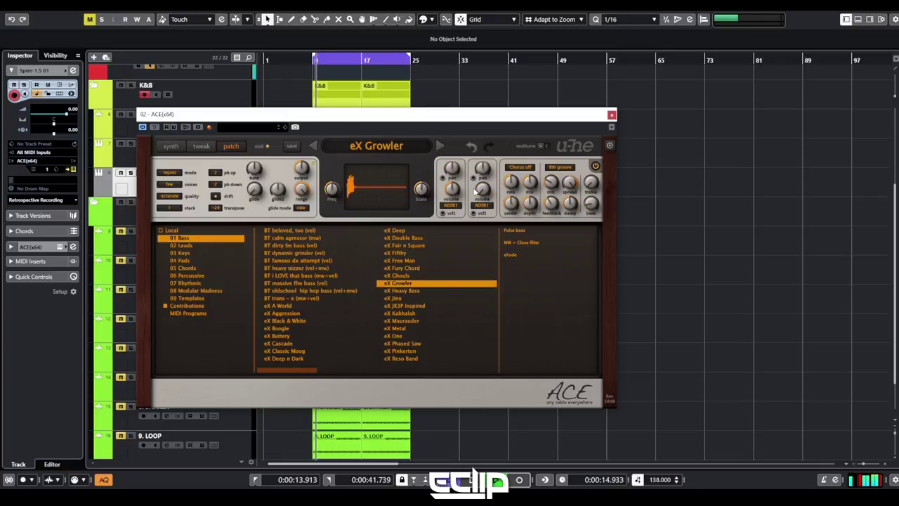
click(440, 145)
click(441, 145)
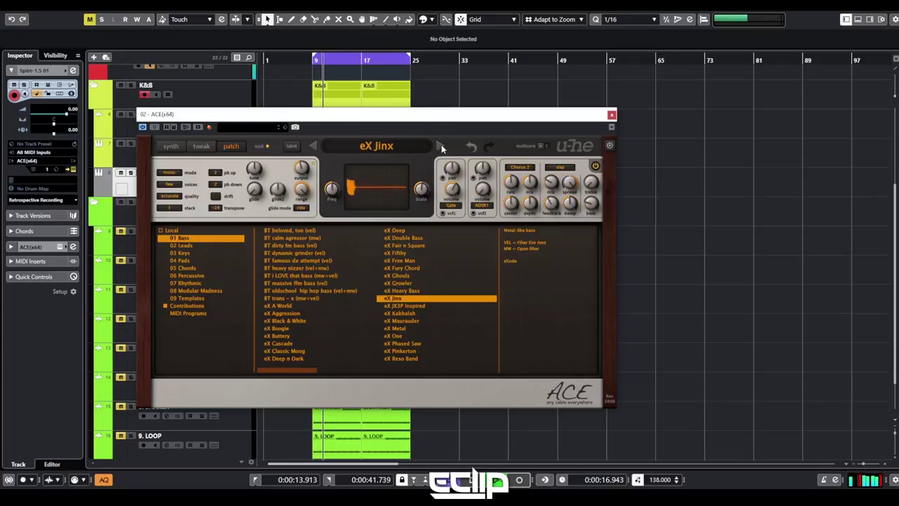
click(440, 145)
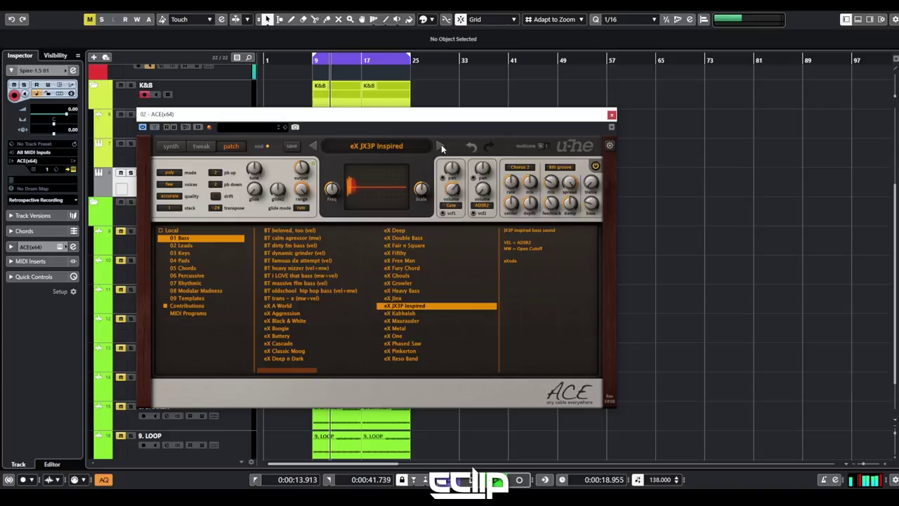
click(441, 145)
click(441, 145)
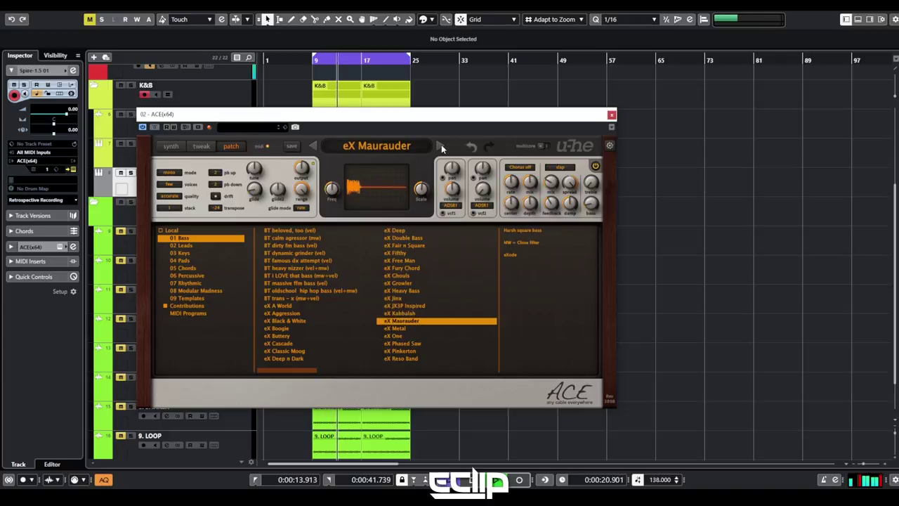
click(441, 145)
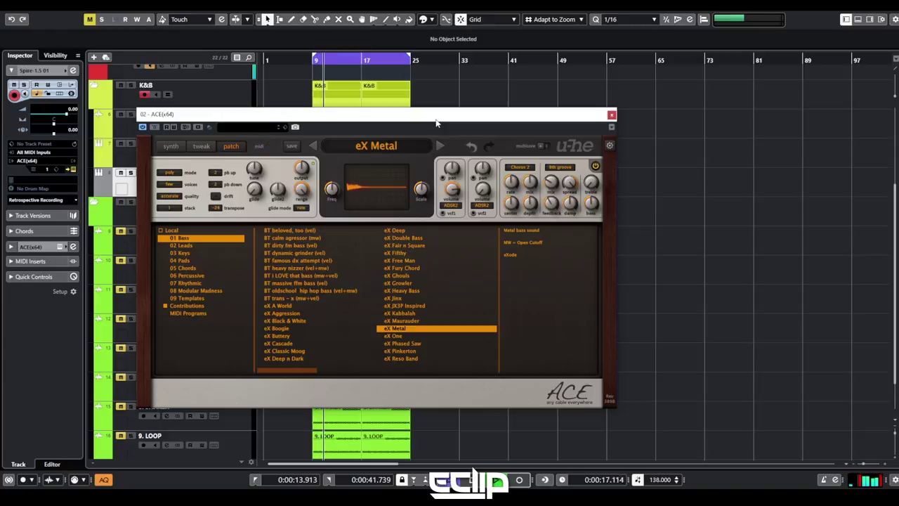
Show ACE's synth page and set VCF1's resonance to 14 and its cutoff to 34
click(171, 146)
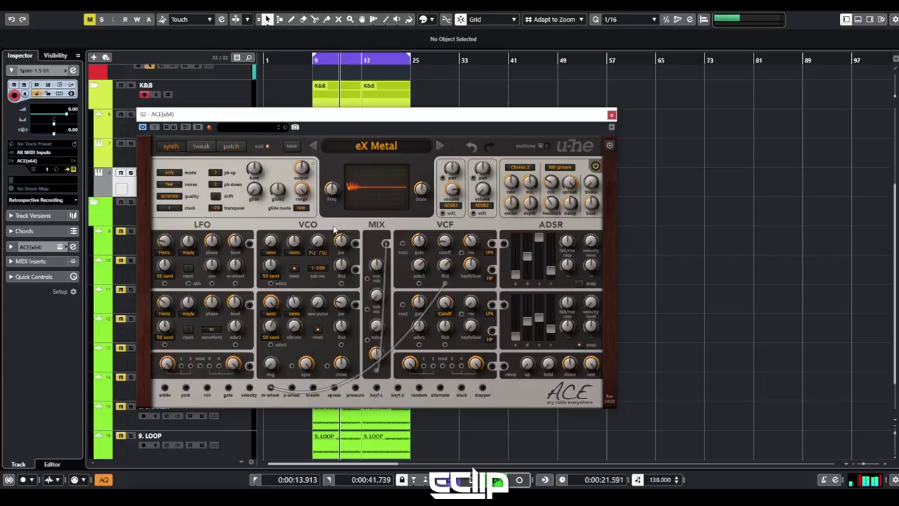
click(472, 248)
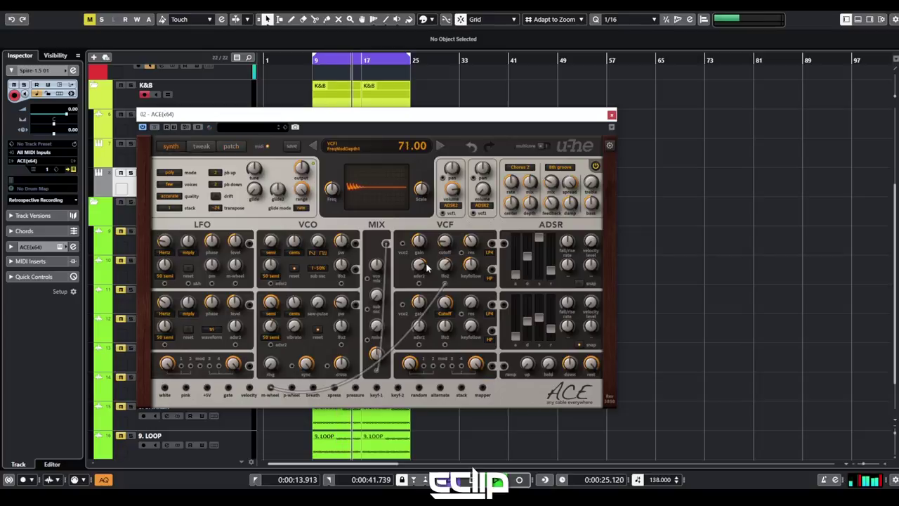
drag(475, 247, 476, 261)
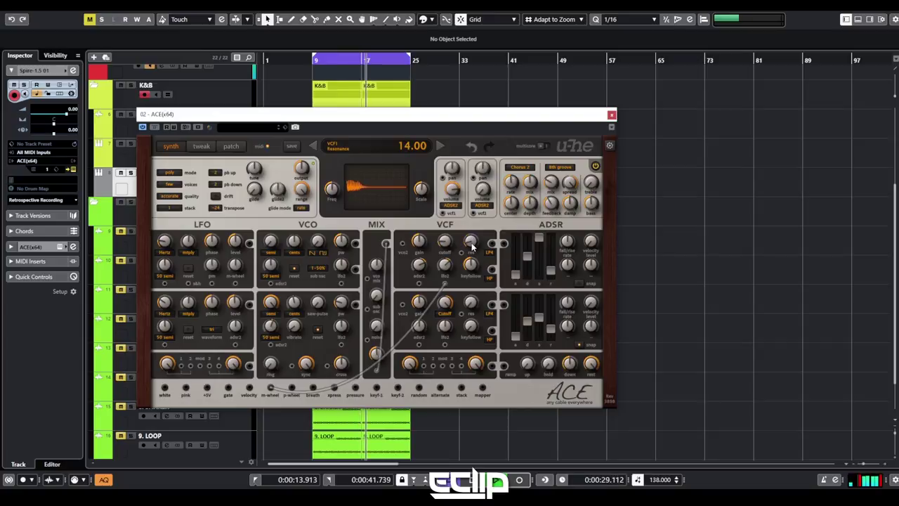
drag(325, 117, 449, 96)
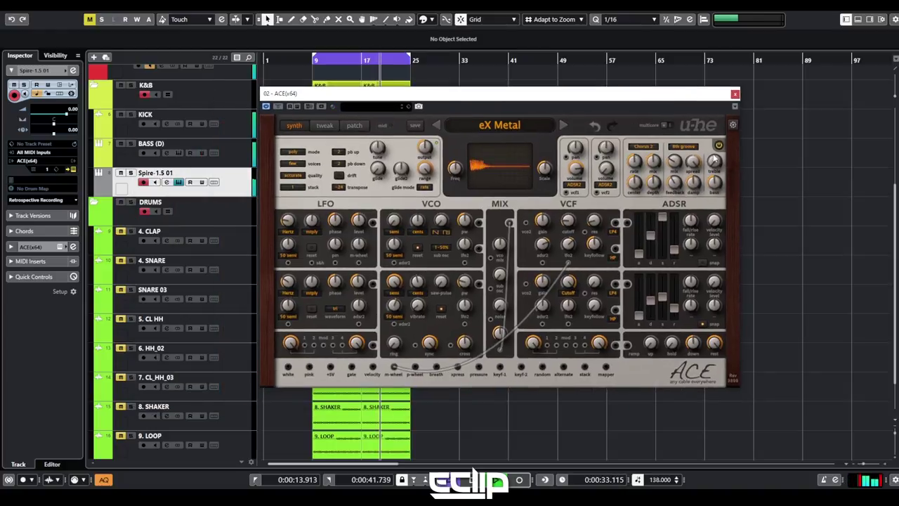
mouse_move(568, 222)
mouse_down()
mouse_move(568, 236)
mouse_move(568, 193)
mouse_move(576, 236)
mouse_move(570, 204)
mouse_move(569, 234)
mouse_move(568, 204)
mouse_move(569, 225)
mouse_up()
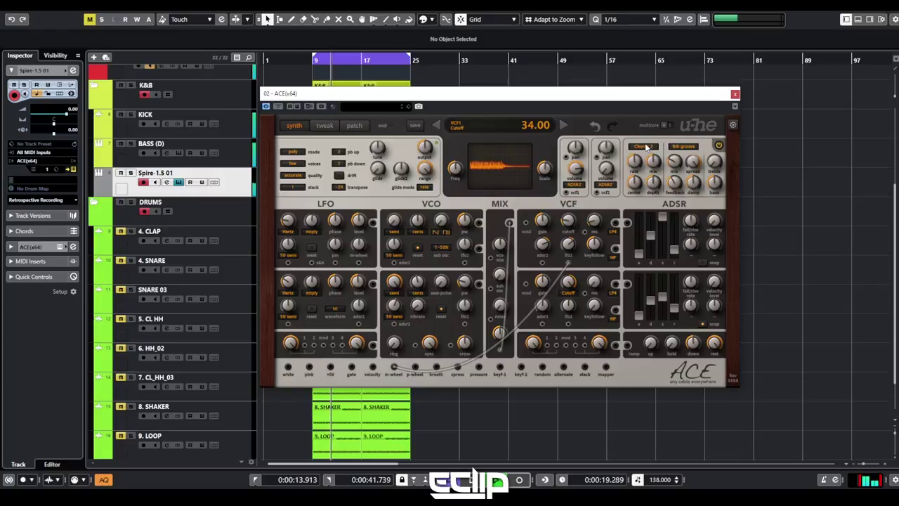
Set ACE's delay type to 8th dotted, compare the sound with effects off and on, and reduce the delay mix to 0
click(683, 148)
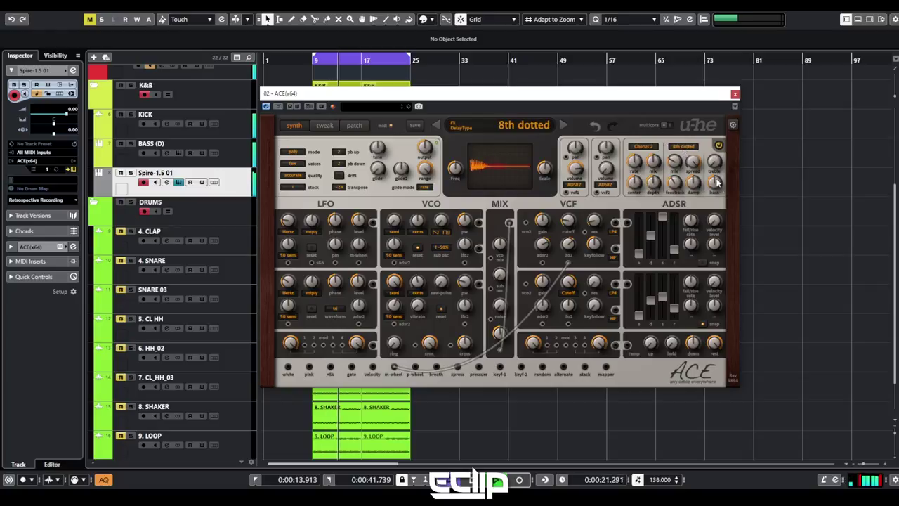
click(718, 146)
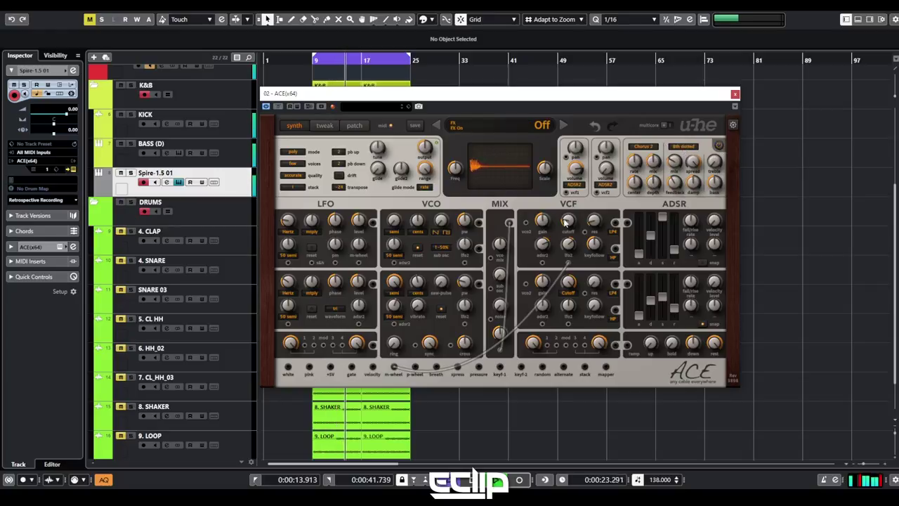
click(718, 146)
drag(677, 162, 672, 203)
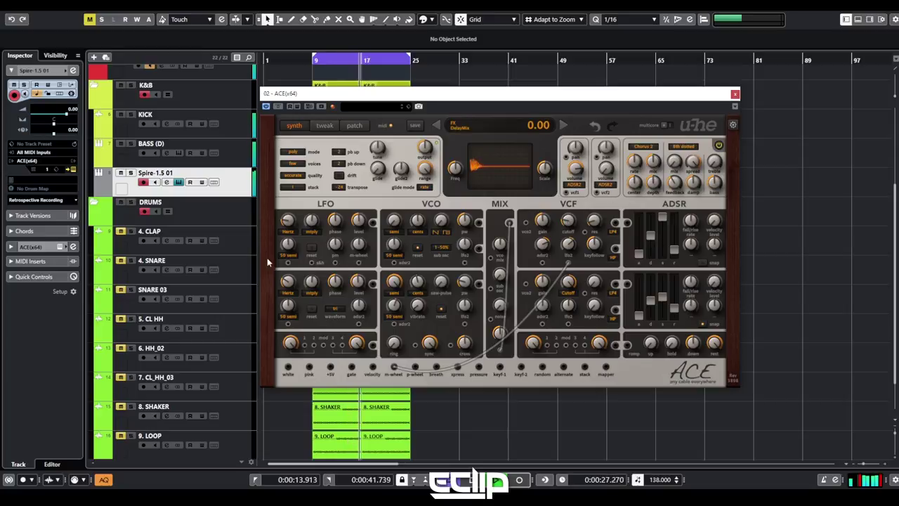
Insert FabFilter Timeless 2 in the ACE track's first audio insert slot with its default setting and close the effect window
click(35, 246)
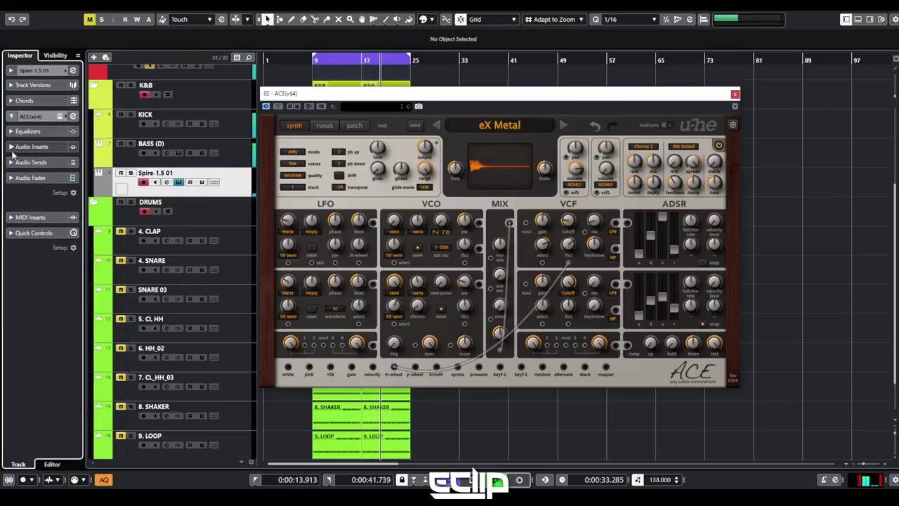
click(32, 117)
click(36, 118)
click(32, 148)
click(31, 164)
text(time)
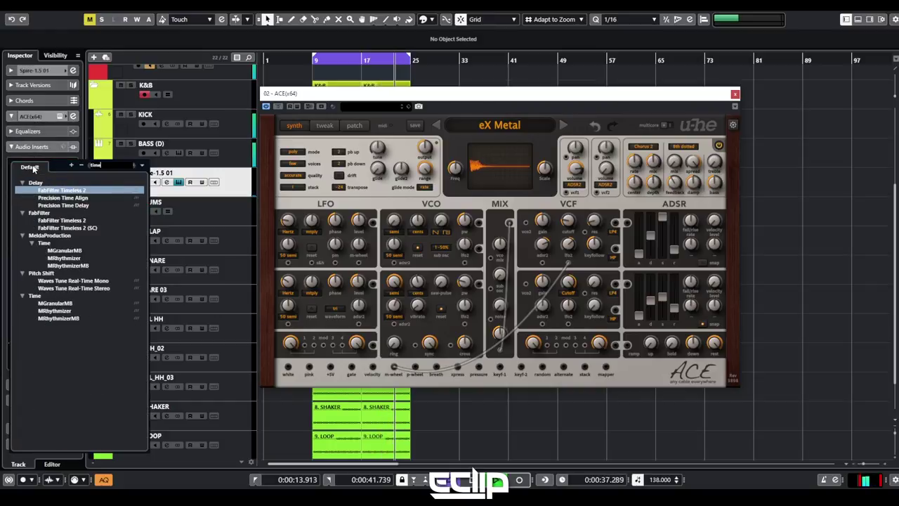
key(Return)
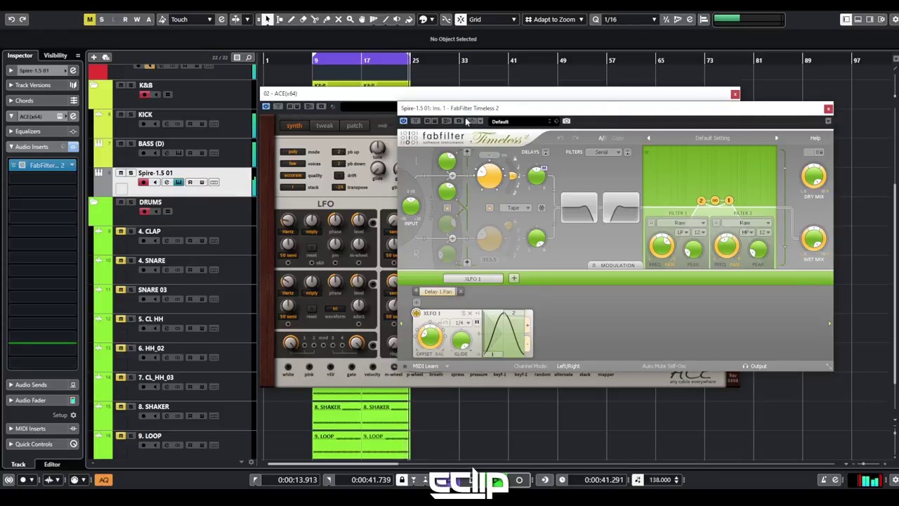
drag(502, 111, 371, 124)
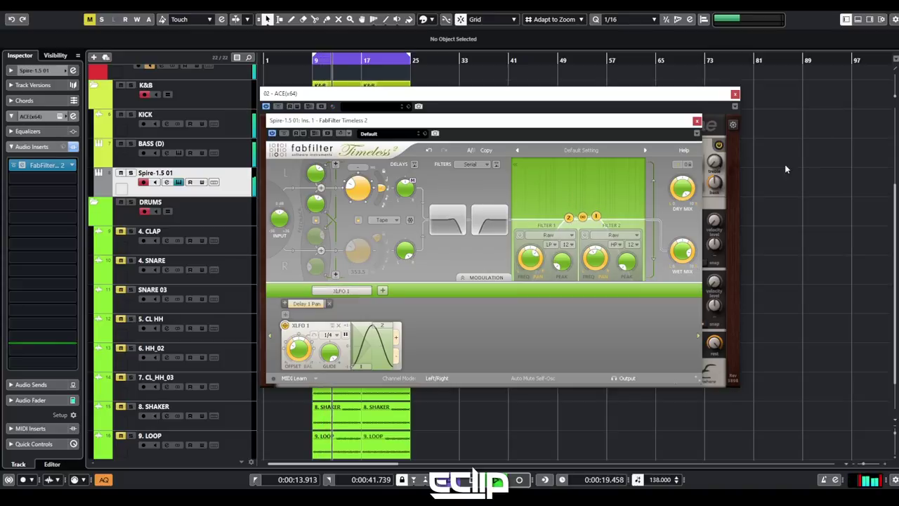
click(696, 120)
Raise the second envelope's sustain to maximum in ACE and set VCF1's cutoff to 16
drag(646, 98, 737, 82)
mouse_move(660, 217)
mouse_move(659, 214)
mouse_down()
mouse_move(659, 187)
mouse_move(659, 200)
mouse_up()
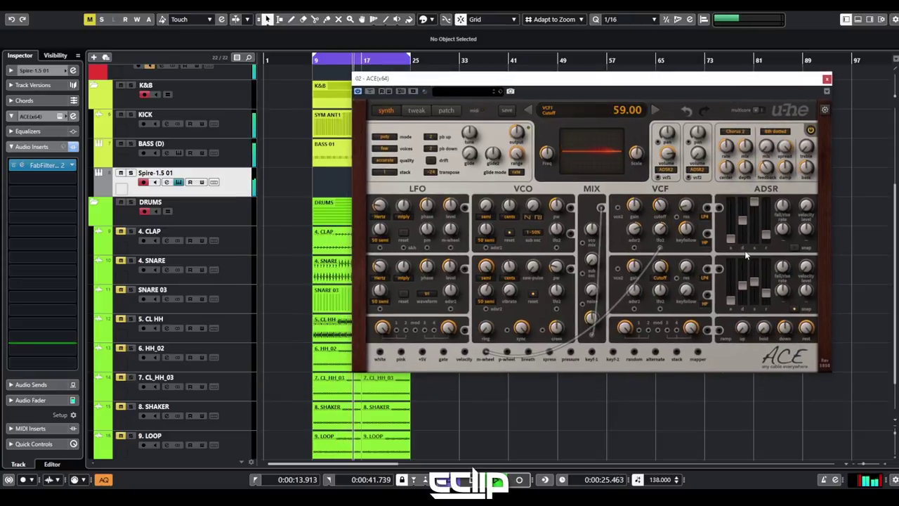
drag(754, 280, 662, 219)
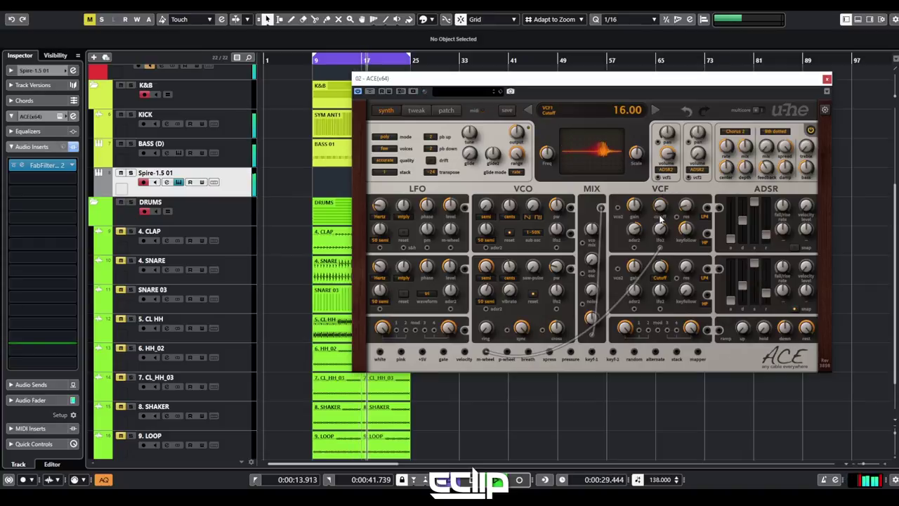
Set VCF1's cutoff to 33 and the second envelope's sustain to 43 in ACE
drag(754, 265, 740, 323)
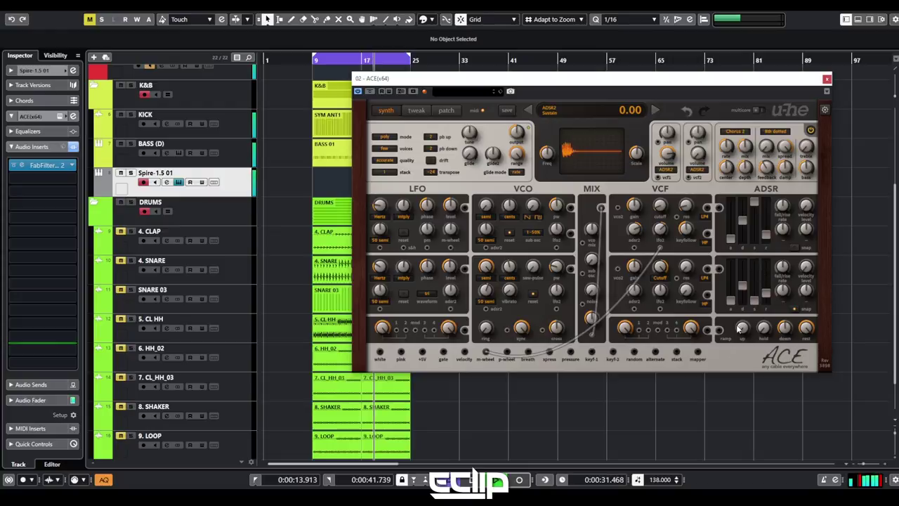
drag(658, 207, 659, 204)
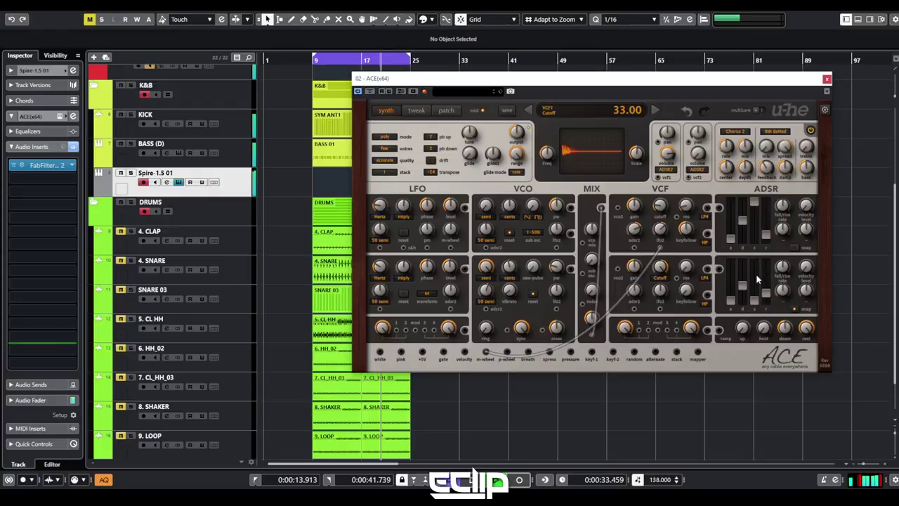
drag(758, 302, 756, 283)
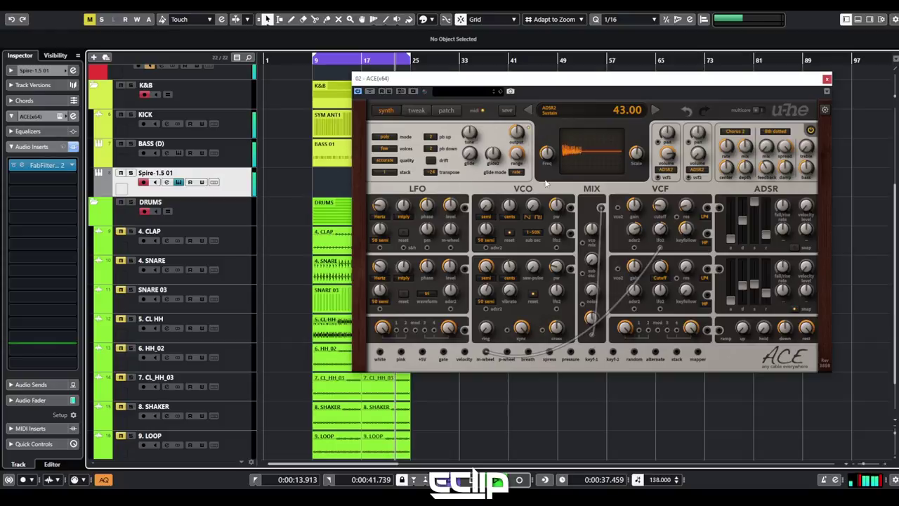
Draw a five-bar MIDI part on the ACE track from bar 9 to bar 14 and stop playback
right_click(314, 181)
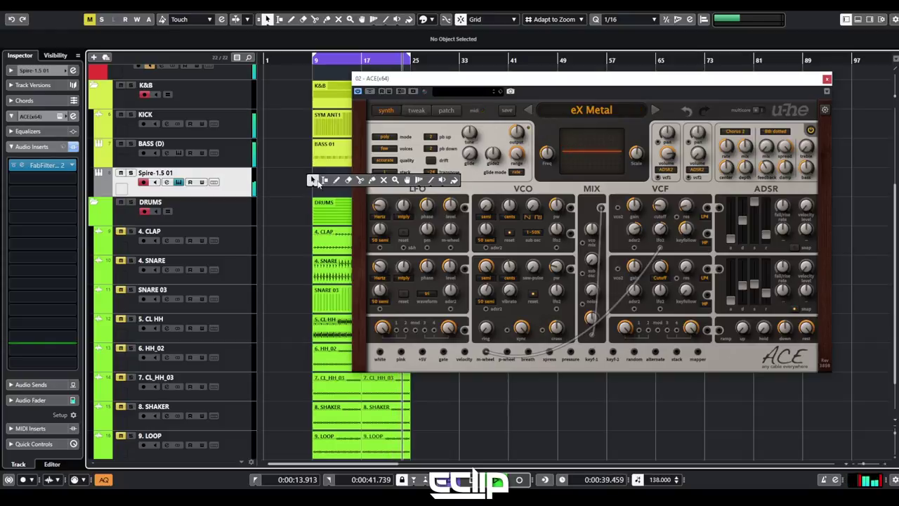
click(337, 182)
drag(313, 180, 342, 182)
key(1)
key(space)
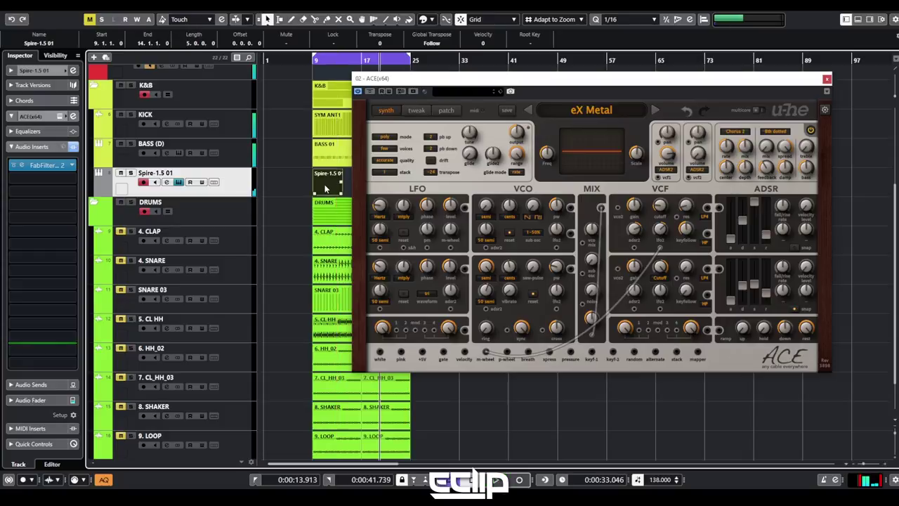
key(space)
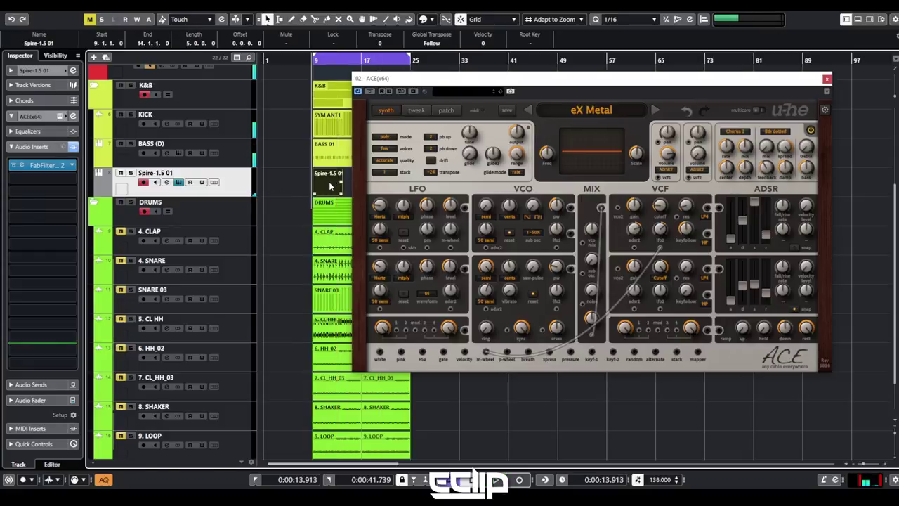
Open the new part for editing, draw five D#2 notes across bar 9 with a long last note, and play them back
double_click(318, 188)
right_click(168, 333)
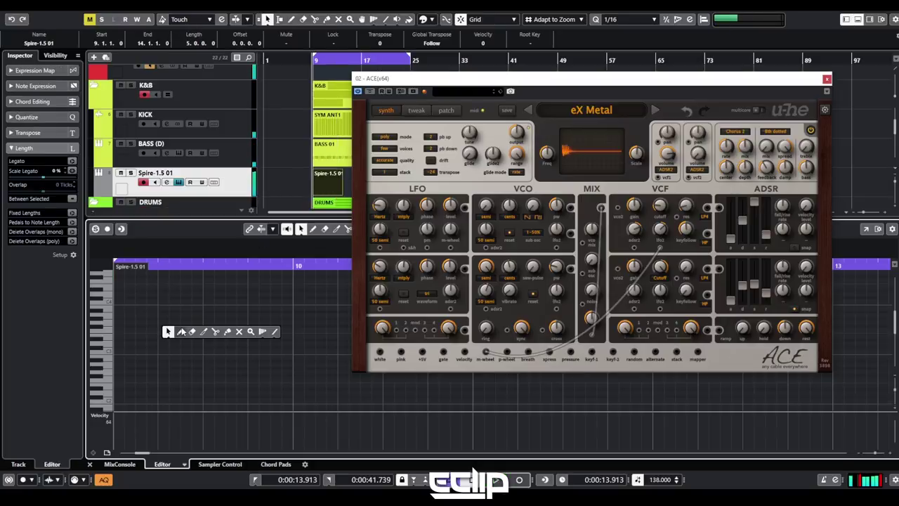
click(204, 331)
click(140, 385)
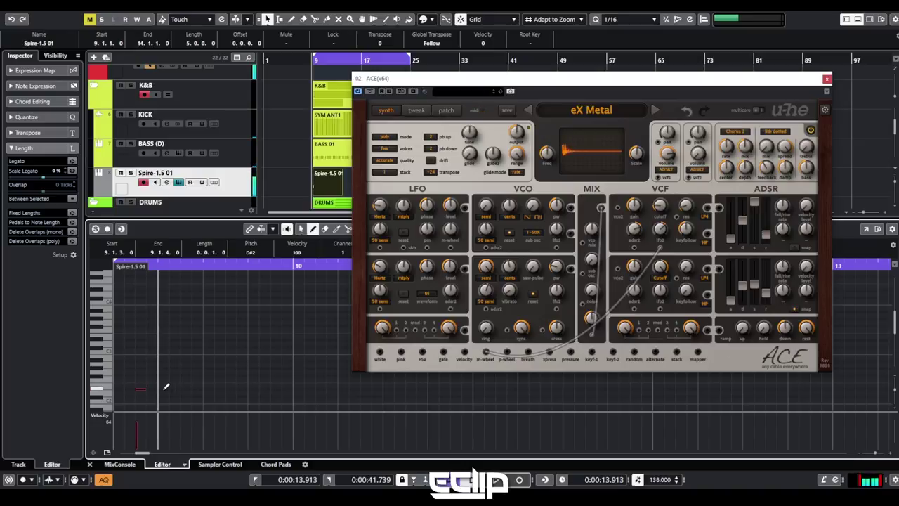
click(164, 389)
drag(184, 389, 207, 392)
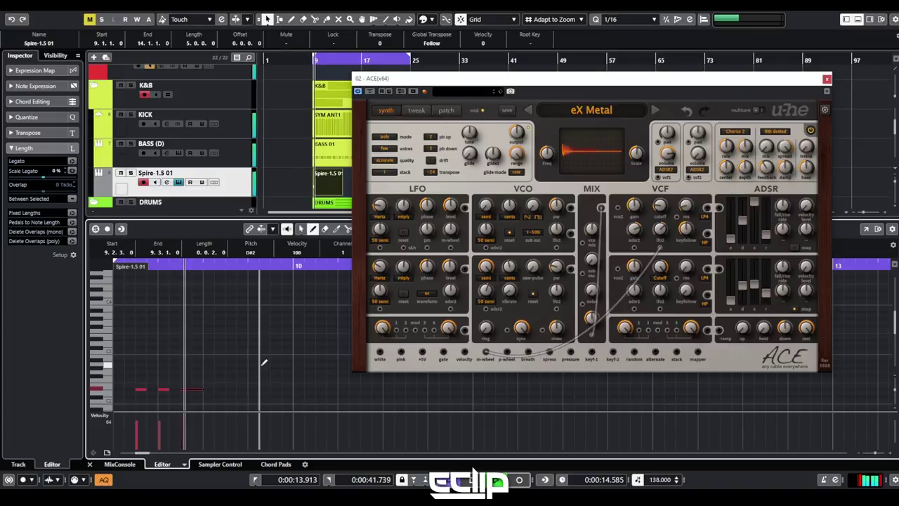
click(232, 386)
mouse_move(254, 389)
mouse_down()
mouse_move(306, 381)
mouse_move(292, 390)
mouse_up()
key(space)
key(1)
key(space)
key(space)
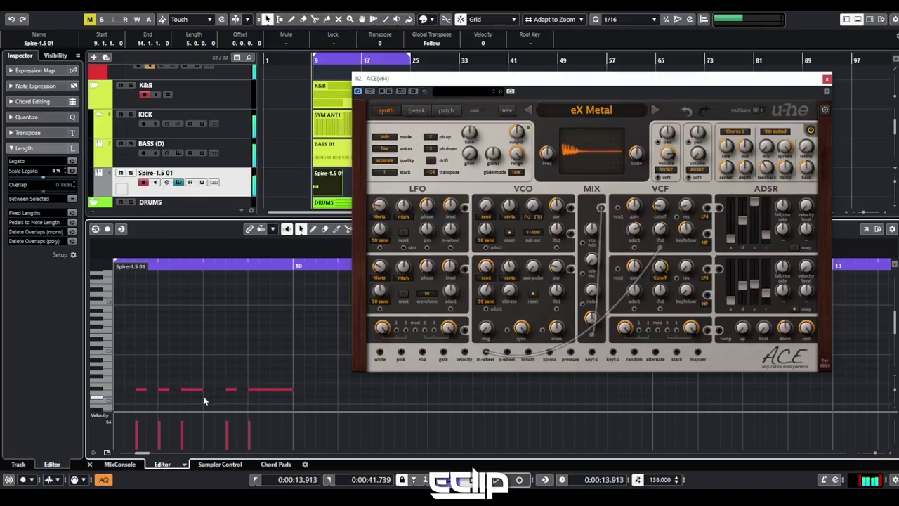
key(space)
Shift all the notes two sixteenths earlier to start on bar 9 and play the phrase
key(ctrl+a)
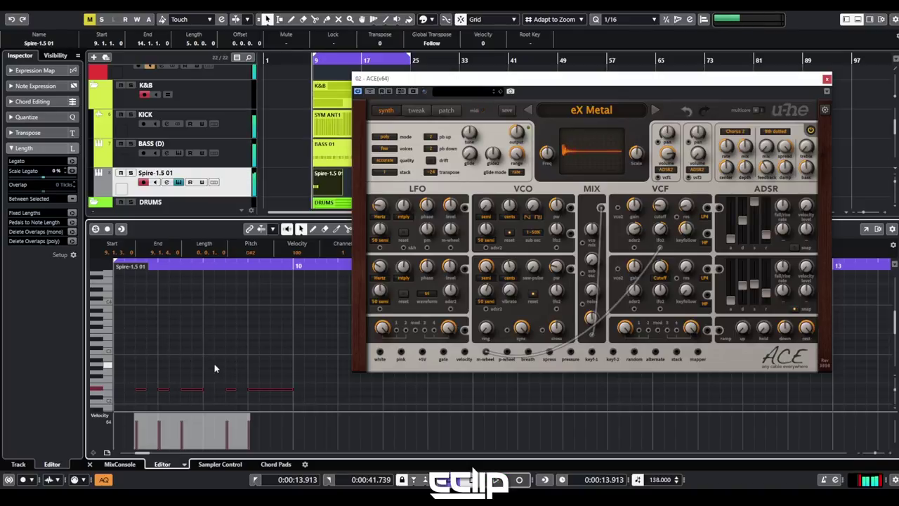
key(ctrl+Left)
key(ctrl+Left)
key(space)
key(space)
click(175, 326)
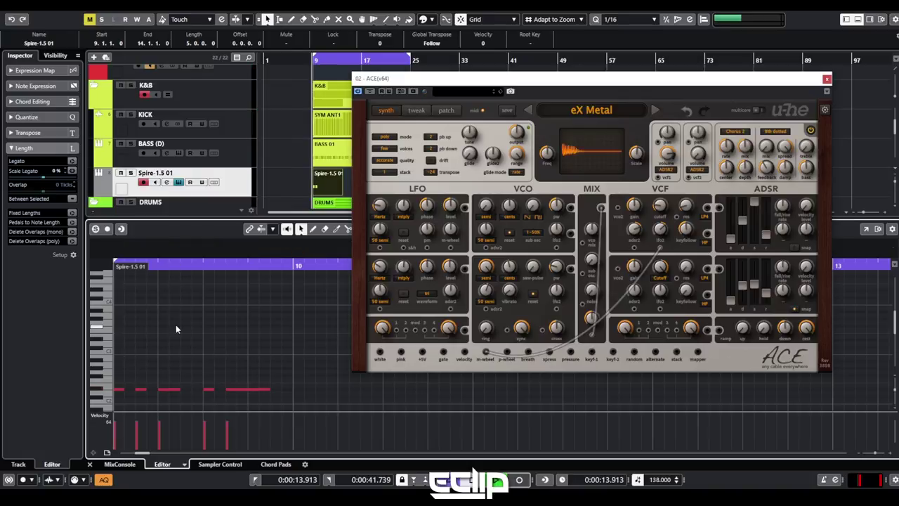
Remove the third note and move the last short note and the long note two sixteenths earlier, checking by playback
mouse_move(175, 389)
mouse_down()
mouse_move(191, 397)
mouse_move(190, 390)
mouse_up()
key(space)
key(space)
key(space)
key(4)
click(210, 389)
key(space)
key(3)
key(1)
mouse_move(257, 380)
mouse_down()
mouse_move(261, 412)
mouse_move(247, 388)
mouse_up()
click(268, 358)
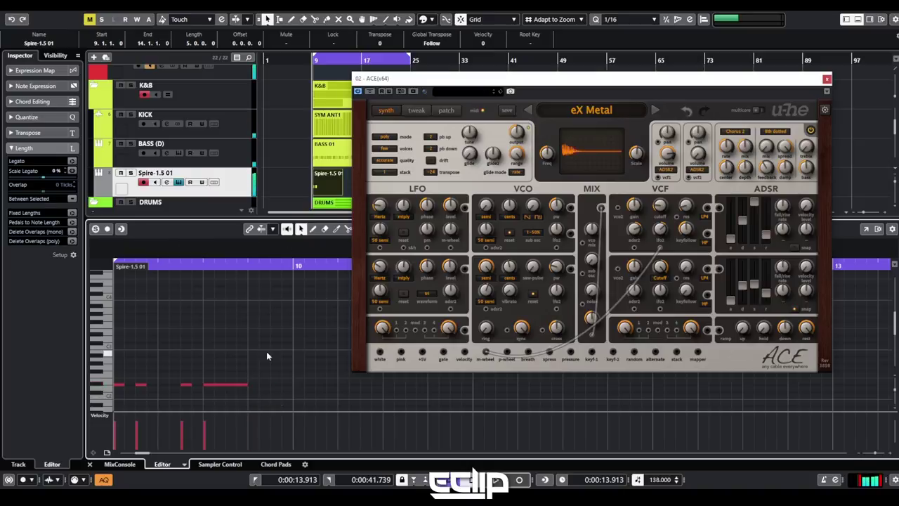
key(space)
Shift the first two notes two sixteenths later and play the phrase
drag(168, 343, 264, 371)
scroll(232, 321, up, 2)
scroll(233, 323, up, 1)
key(ctrl+Right)
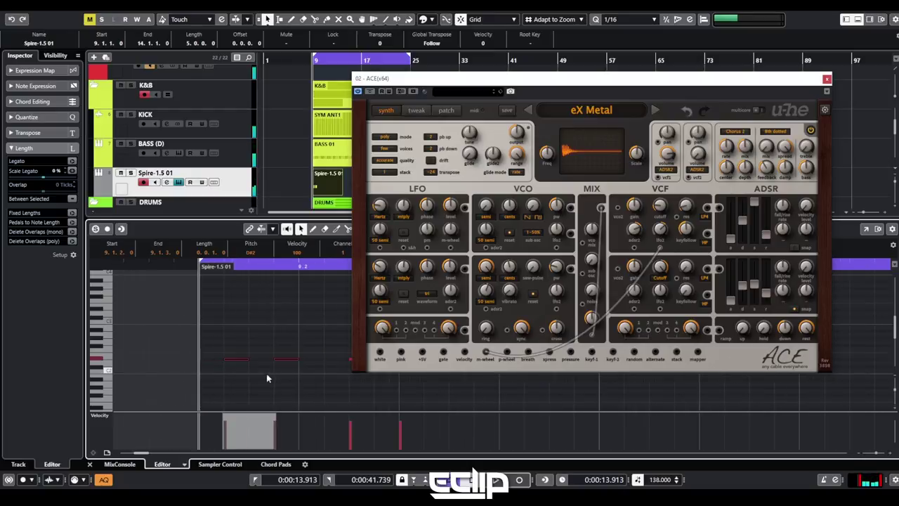
key(ctrl+Right)
key(space)
click(295, 325)
drag(295, 326, 145, 323)
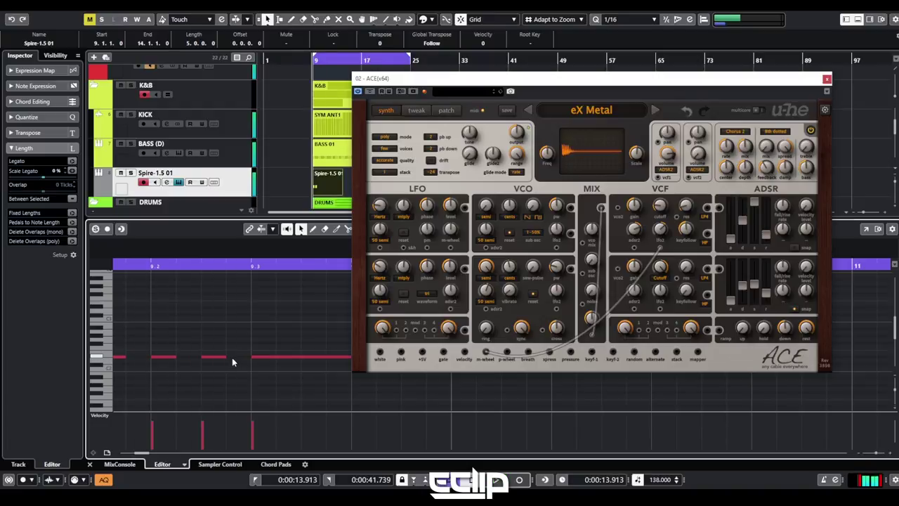
drag(225, 357, 235, 357)
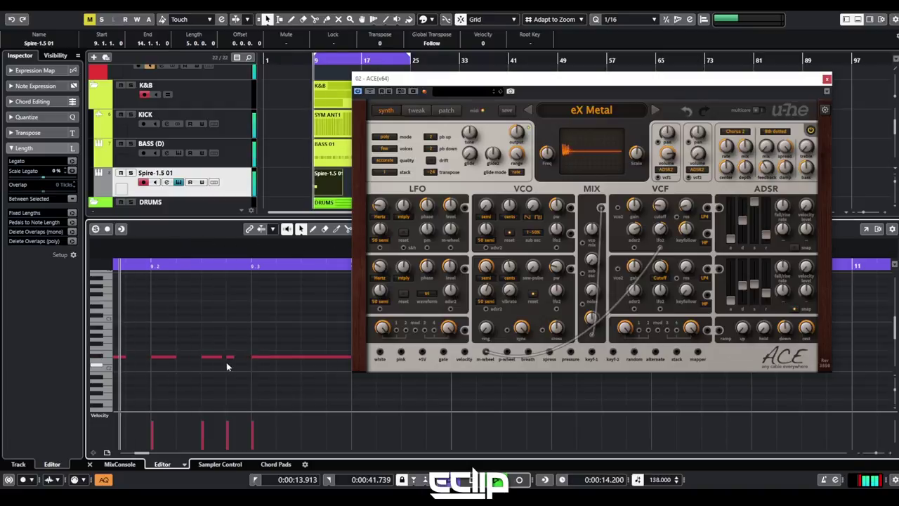
click(231, 358)
key(Delete)
Lengthen the third note slightly, move the long last note to 9.3.3, and play the phrase
drag(220, 357, 239, 361)
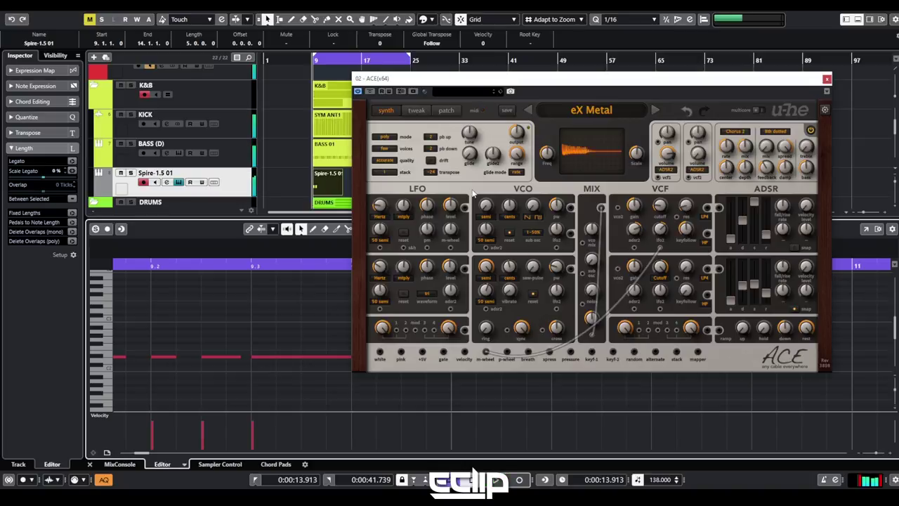
scroll(224, 329, down, 3)
key(space)
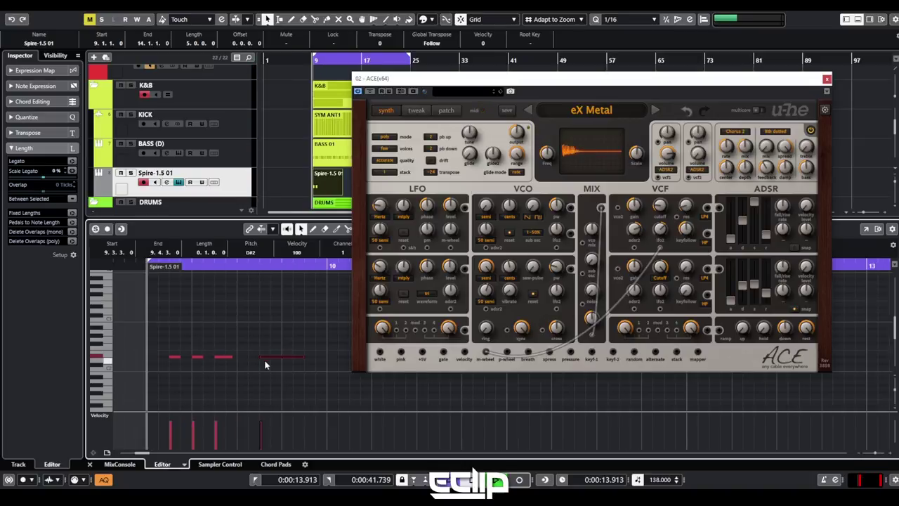
click(259, 326)
key(space)
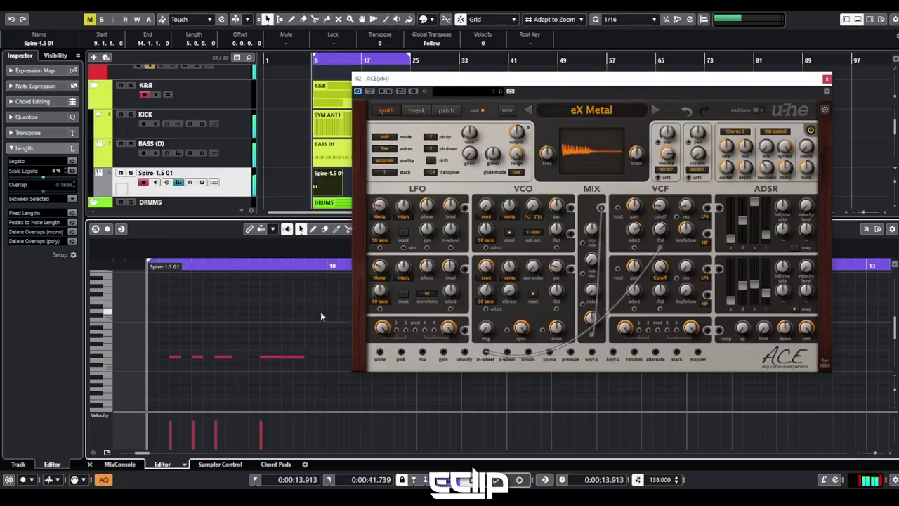
Enable automation read and write for ACE and record a VCF1 cutoff sweep up to 107 during playback
click(389, 92)
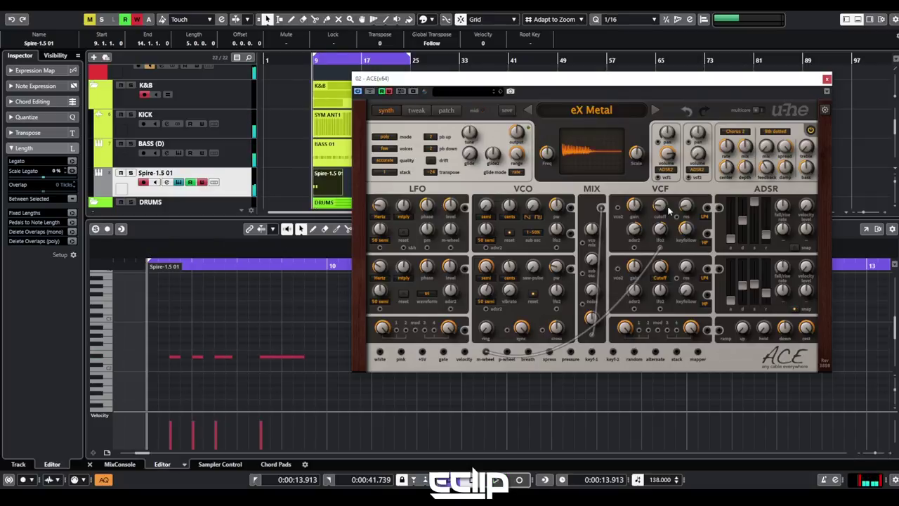
key(space)
drag(663, 214, 674, 191)
key(space)
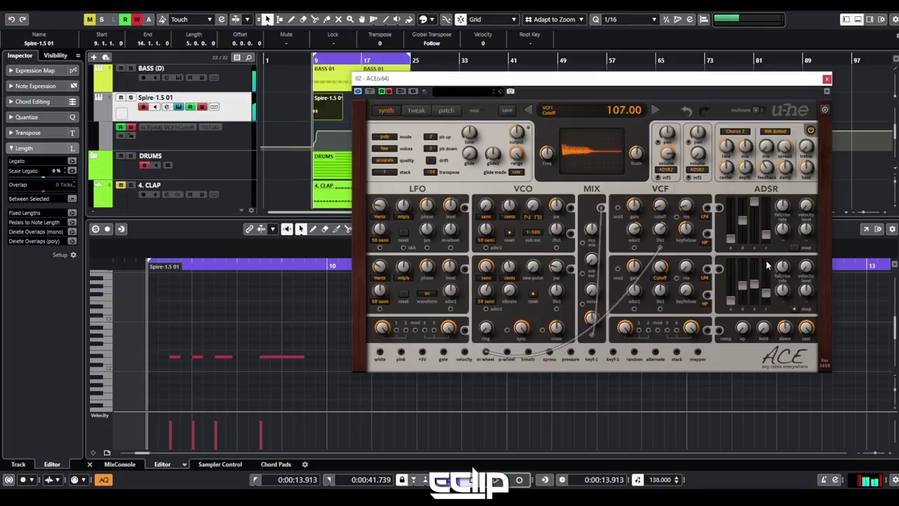
Record automation raising ACE's second envelope sustain to 100 and close the synth window
key(space)
drag(756, 288, 757, 259)
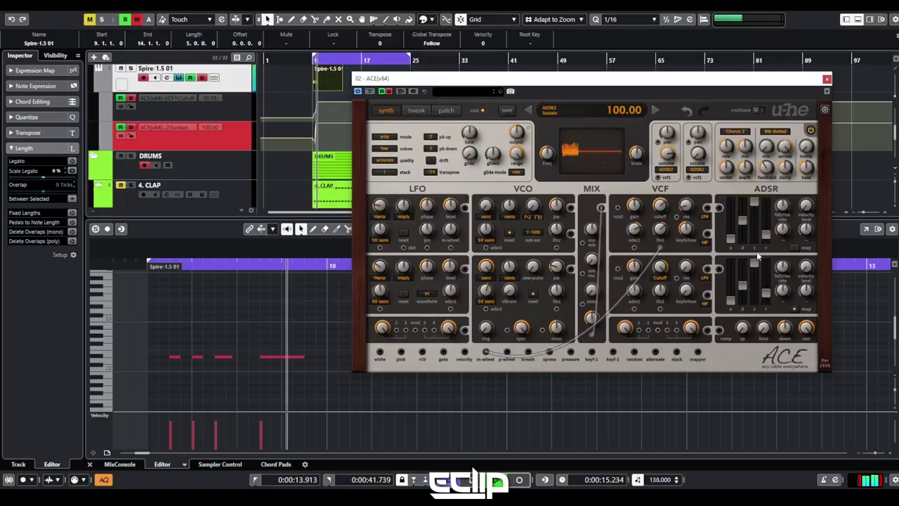
click(826, 79)
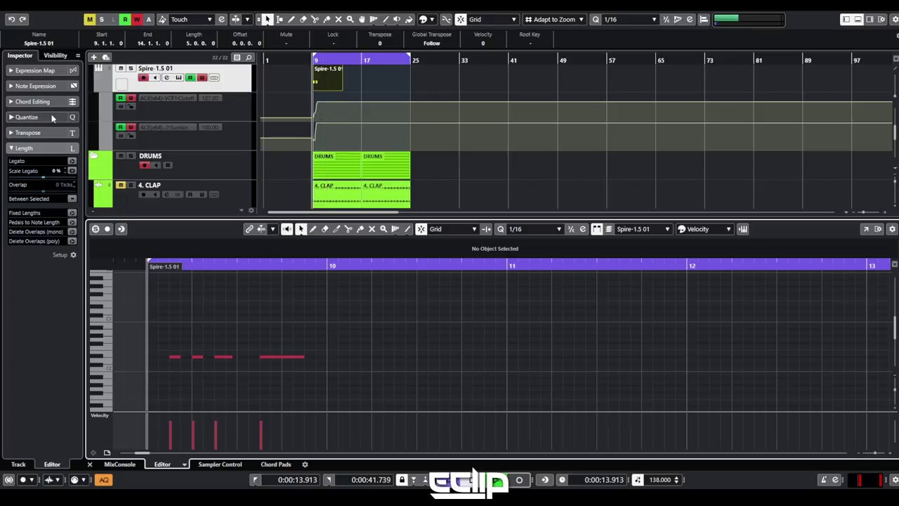
Turn off automation writing on the track and lower the sustain curve's point at the start of the long note
click(201, 79)
scroll(310, 115, up, 4)
scroll(363, 118, up, 3)
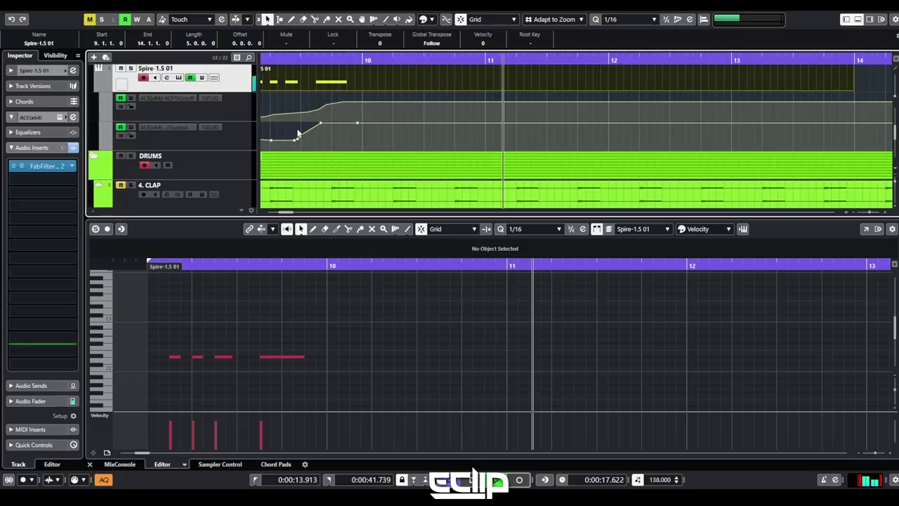
mouse_move(320, 123)
mouse_down()
mouse_move(346, 123)
mouse_move(315, 138)
mouse_up()
click(315, 131)
key(space)
Delete the extra point in the VCF1 cutoff automation's rise before bar 10 and listen to the phrase
drag(323, 97, 334, 112)
key(space)
key(Delete)
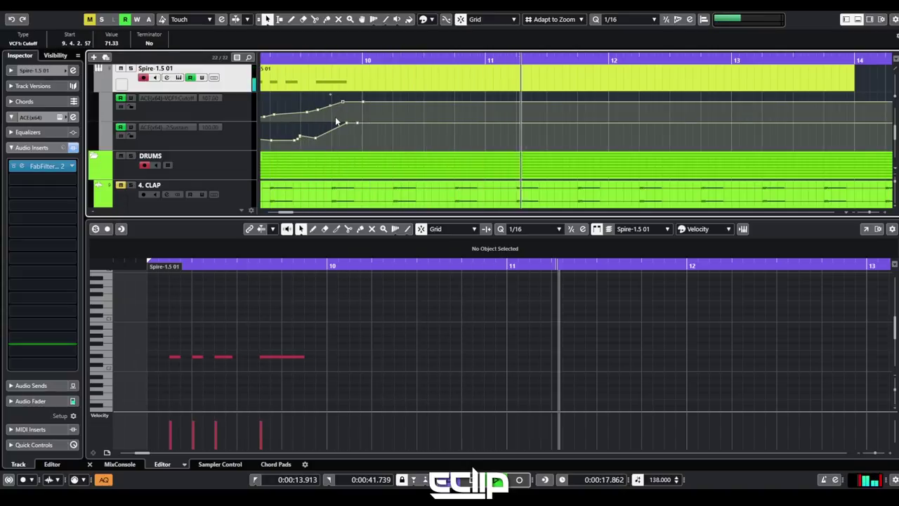
key(space)
click(475, 342)
key(space)
scroll(422, 347, down, 3)
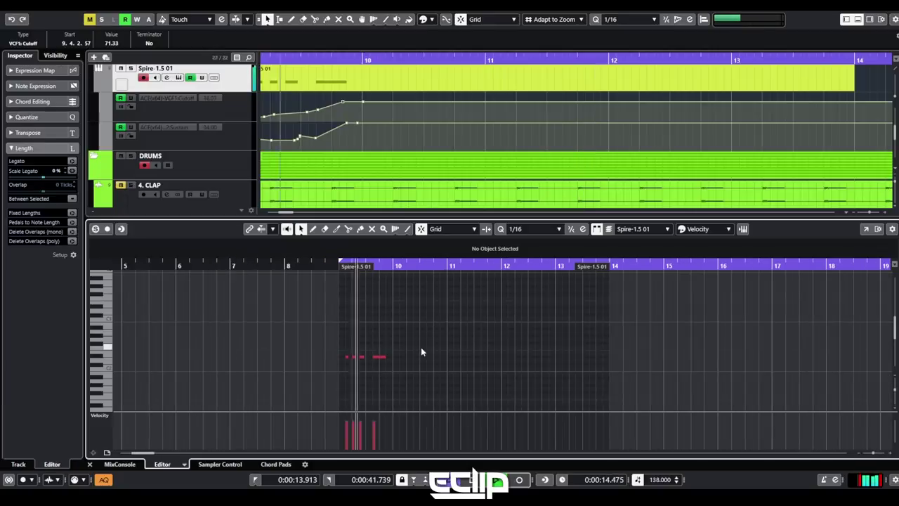
Set the cutoff automation point at 9.3.3.27 to 30.36, lower the sustain point at the long note's start, and play the phrase
click(317, 111)
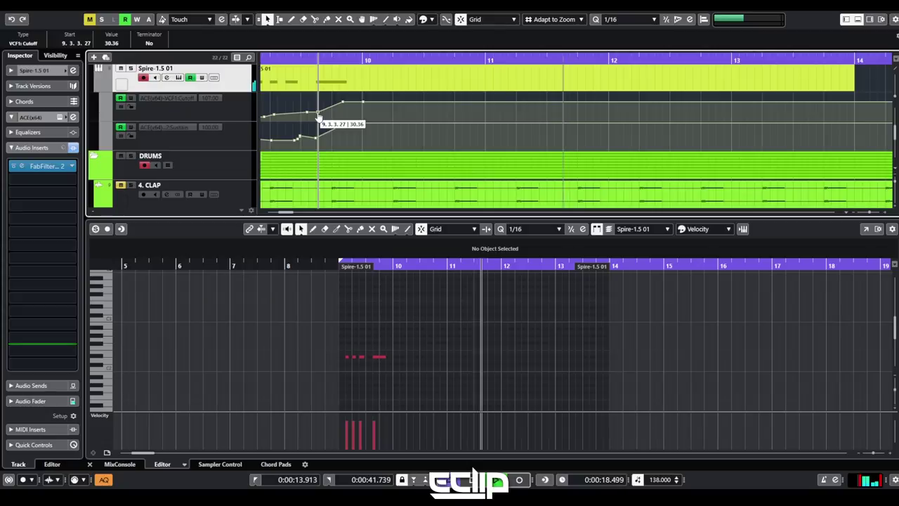
click(318, 136)
drag(317, 135, 316, 141)
click(347, 123)
key(space)
key(space)
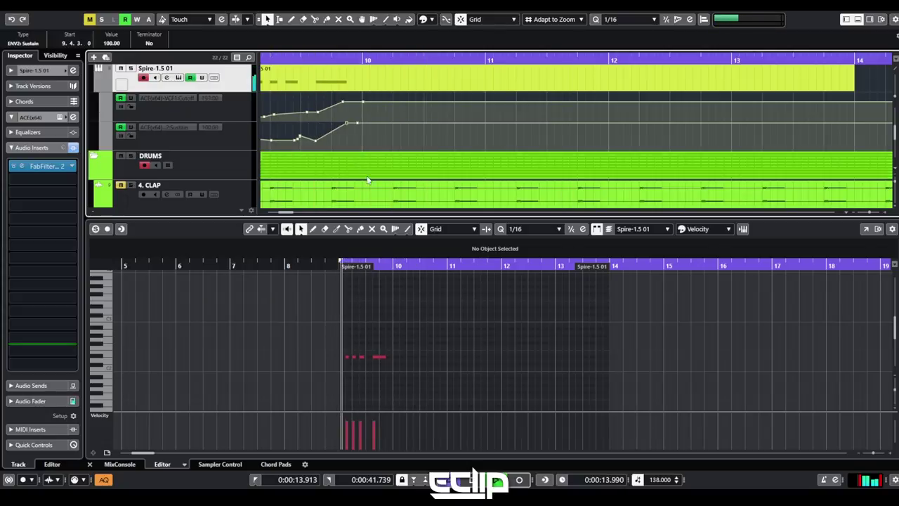
click(384, 256)
key(space)
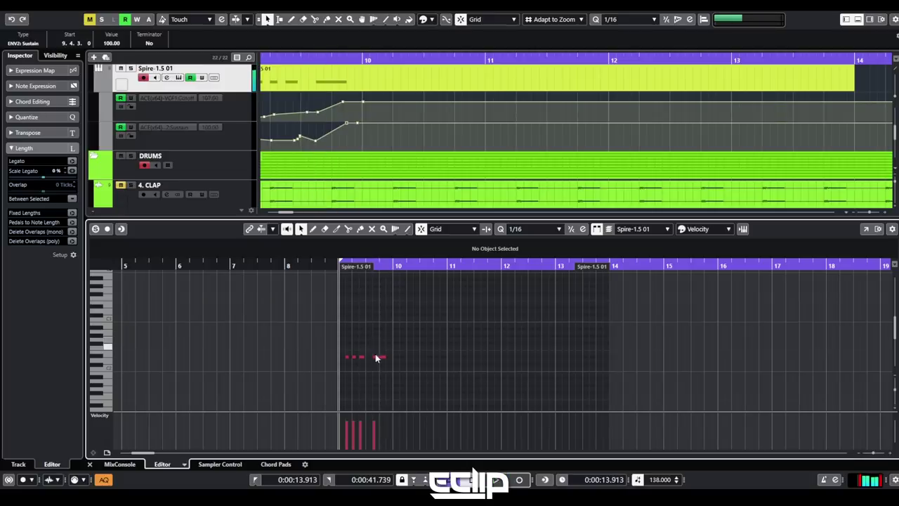
Bend the rising segments of the sustain and cutoff automation into curves over the long note and check them by playback
click(334, 139)
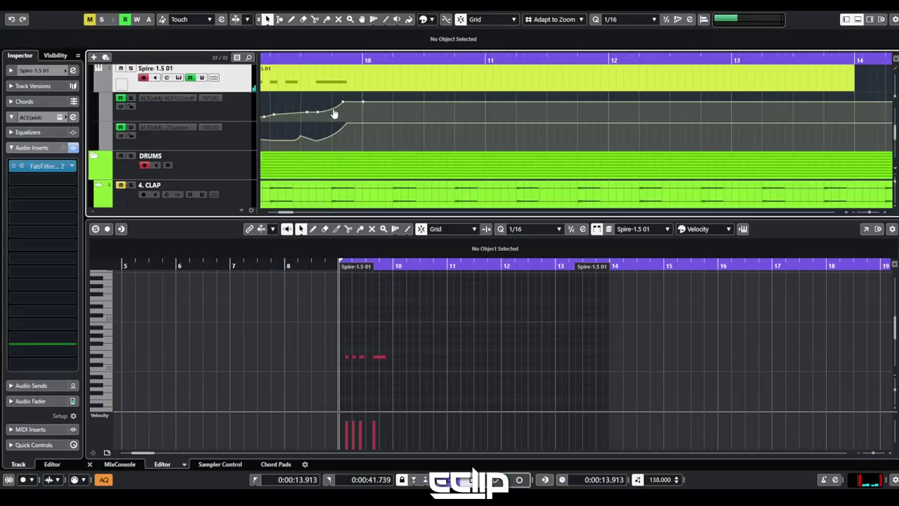
click(368, 316)
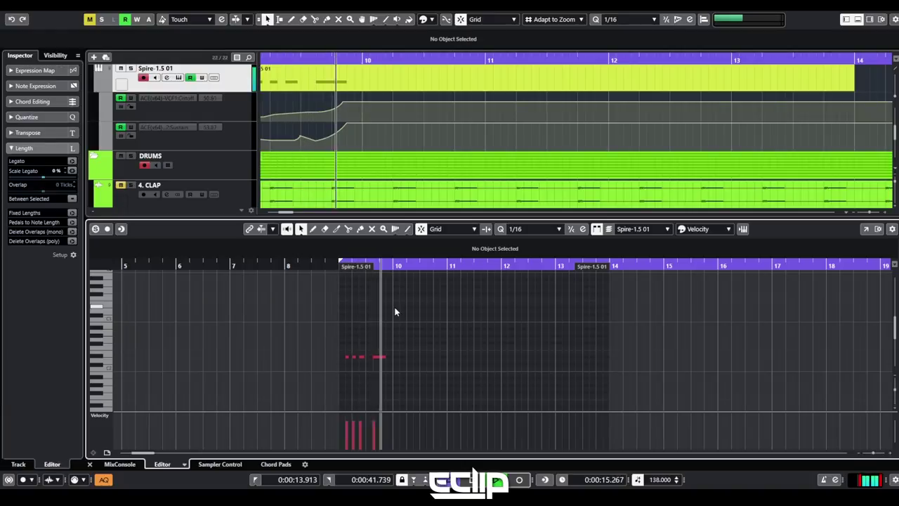
scroll(305, 136, up, 3)
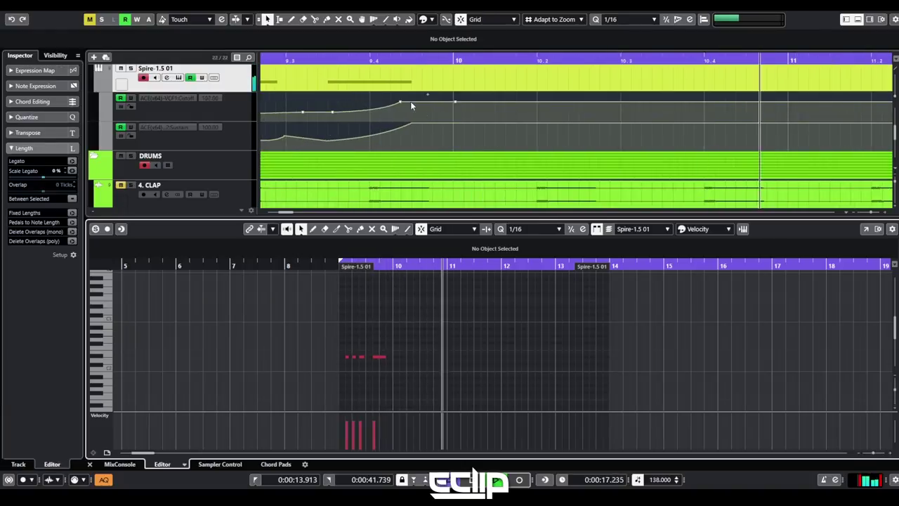
click(377, 113)
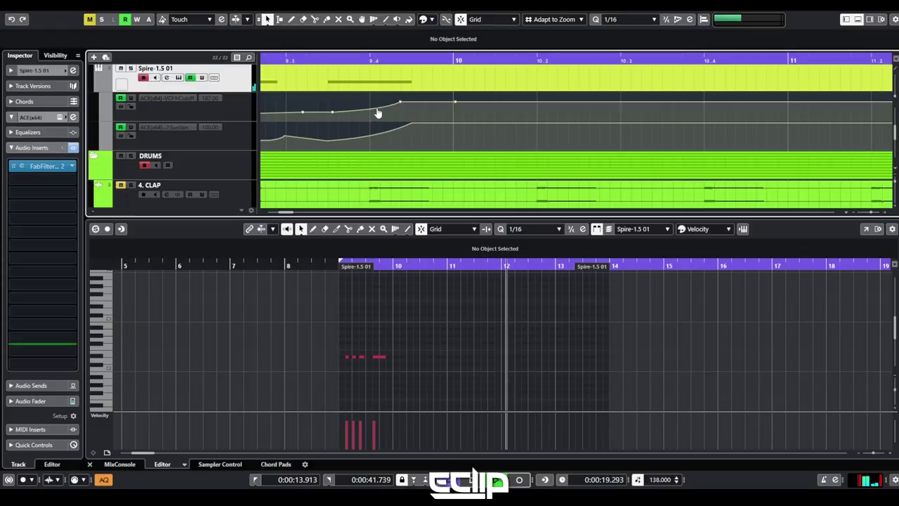
key(space)
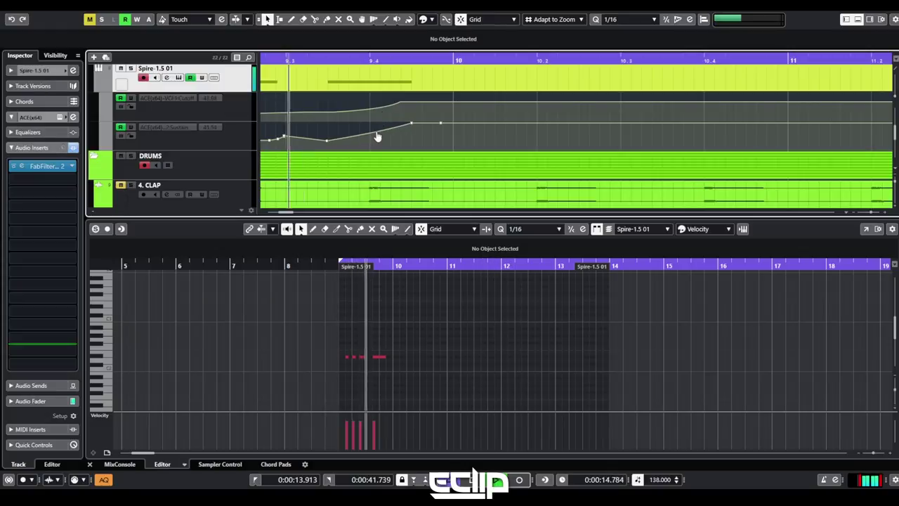
click(417, 84)
key(space)
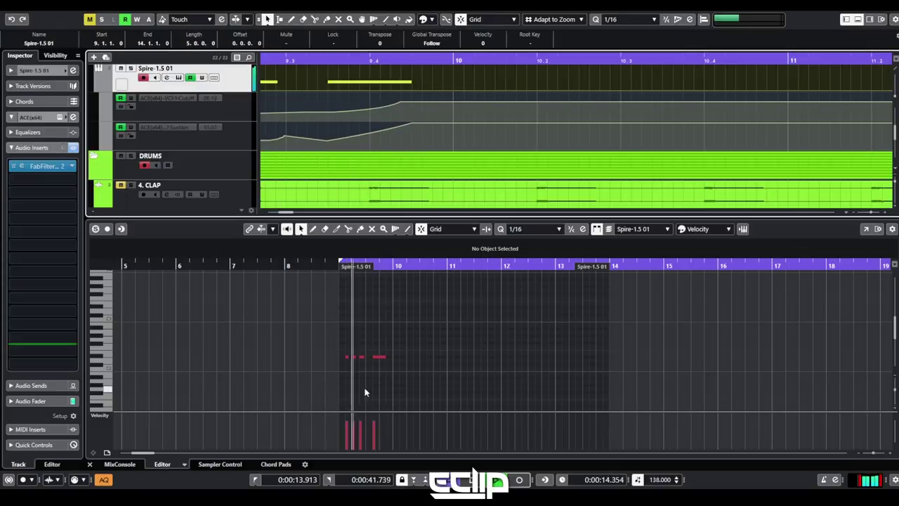
Lengthen the last note of the phrase to the start of bar 10 and listen to it
drag(383, 356, 393, 357)
key(space)
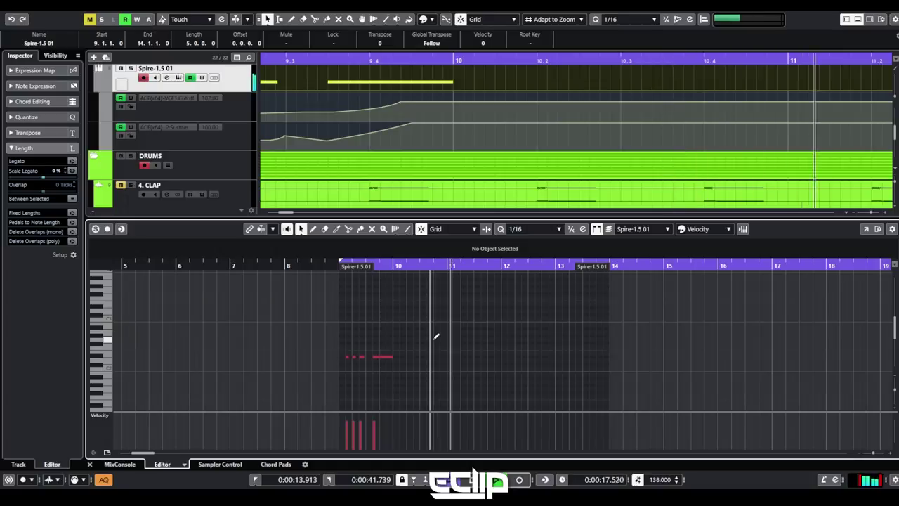
key(Return)
scroll(425, 263, down, 5)
key(space)
key(space)
Enable the low cut in the synth track's channel EQ and boost the high-mid band by 7.3 dB at 1055 Hz
click(313, 263)
key(shift+e)
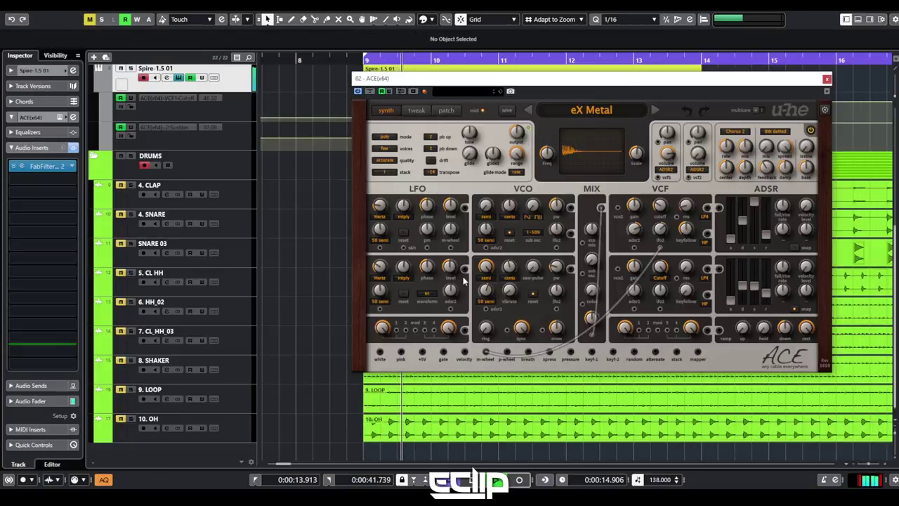
key(e)
key(space)
key(space)
click(219, 295)
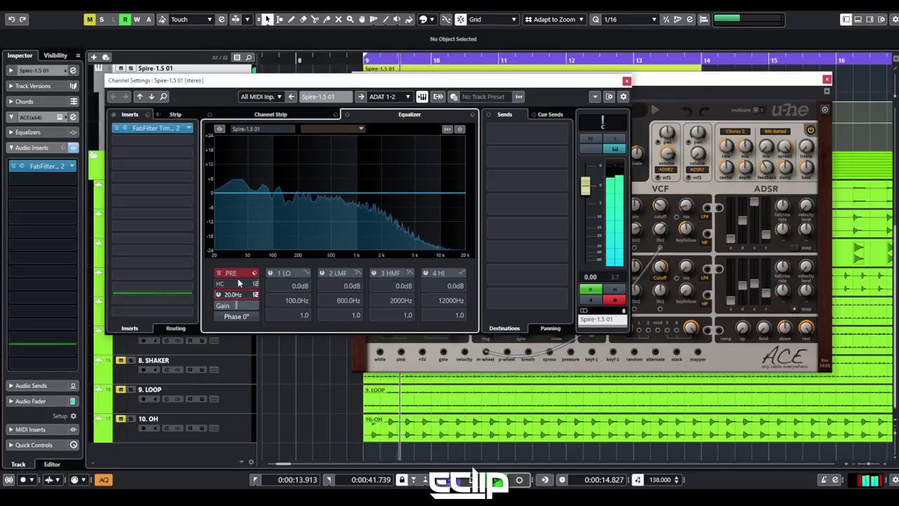
drag(351, 201, 359, 177)
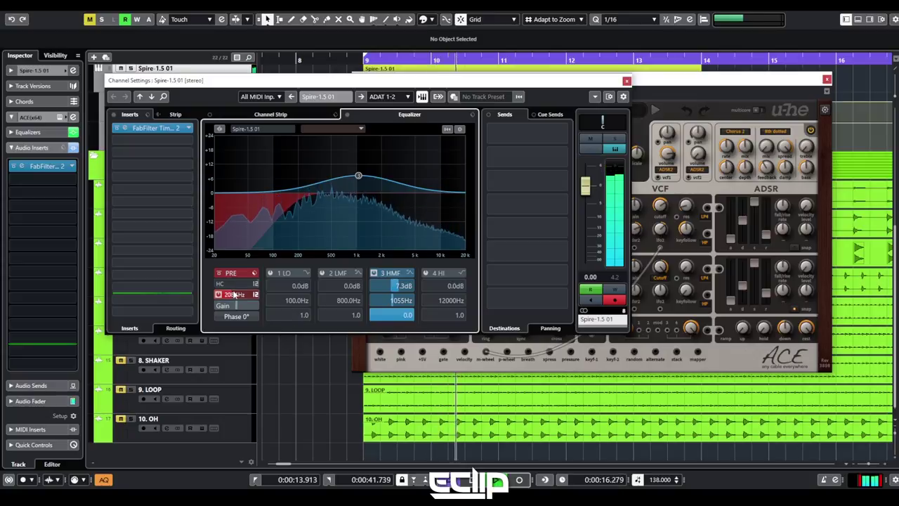
Lower the synth channel's volume to -3.35 dB during playback and close the channel and synth windows
drag(586, 185, 594, 196)
key(space)
key(space)
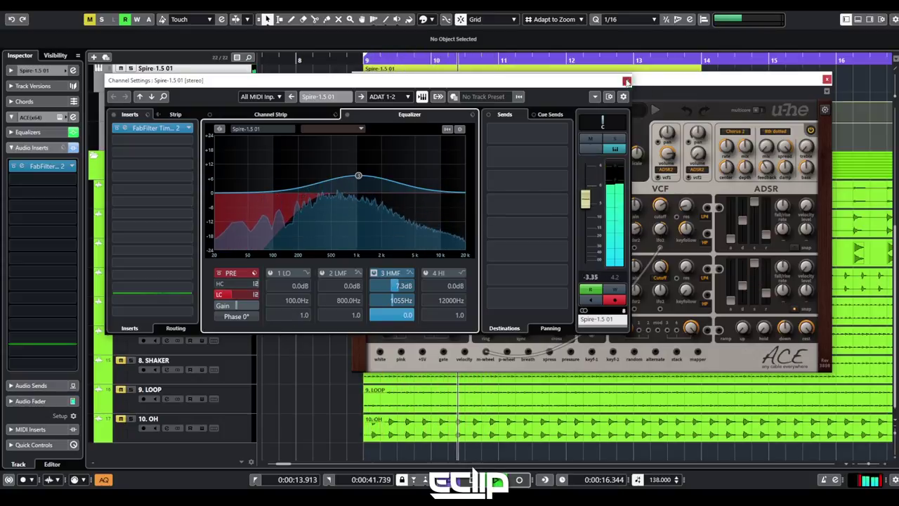
click(626, 80)
click(828, 80)
key(space)
Replace the FabFilter Timeless 2 insert on the synth track with Dubstation 2 and play the phrase
drag(54, 166, 319, 184)
click(58, 165)
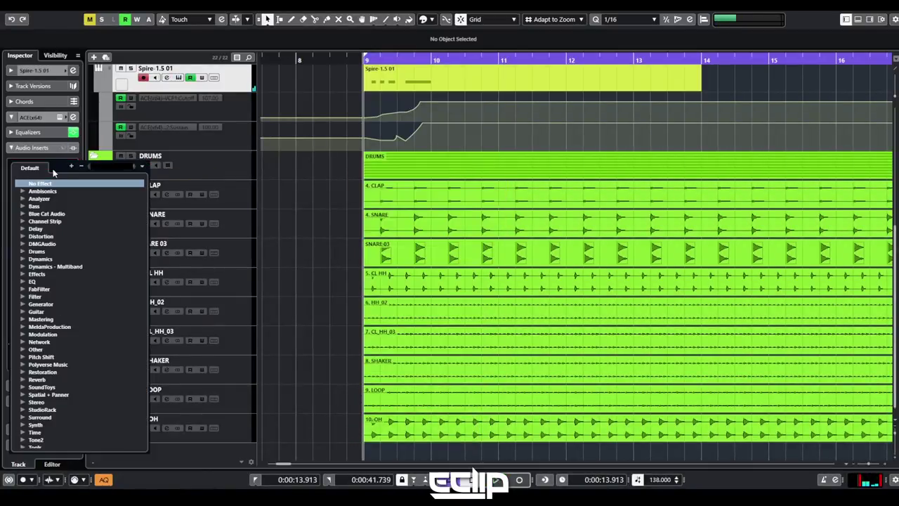
text(dubst)
key(Return)
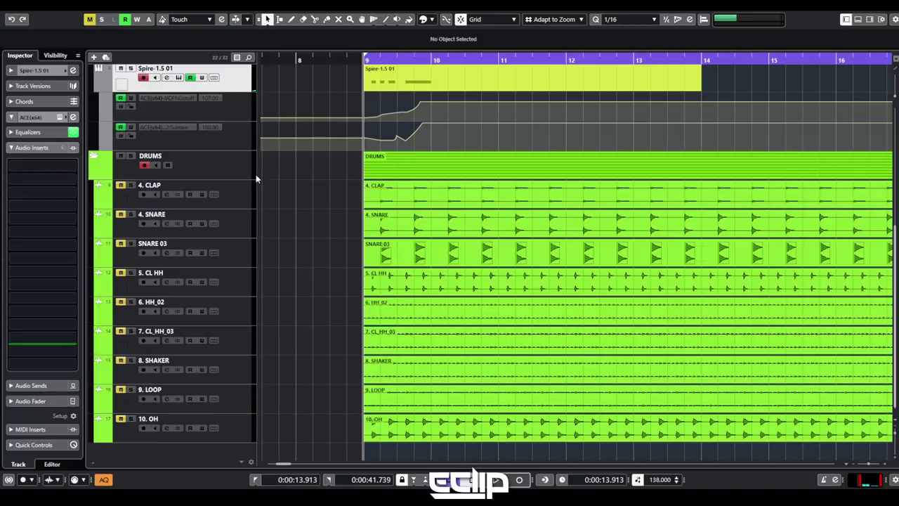
key(space)
drag(554, 119, 313, 140)
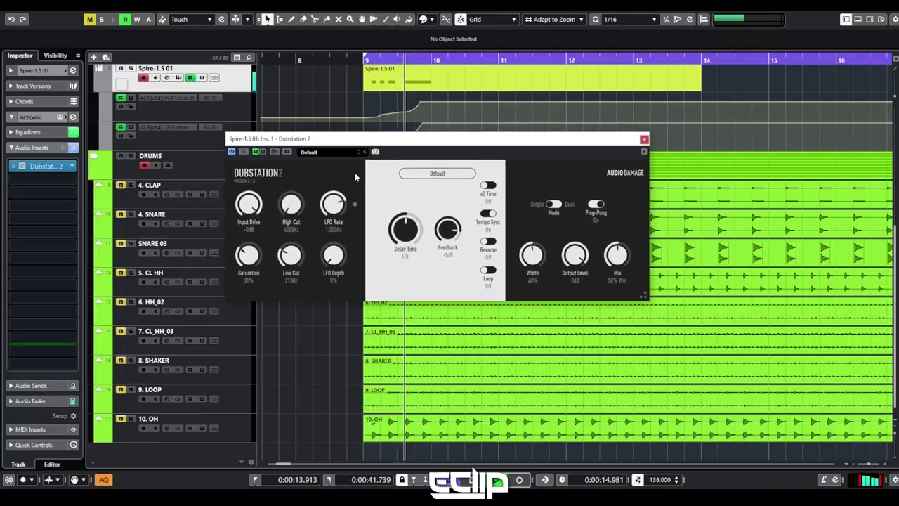
Close the Dubstation 2 window and move the effect to the second insert slot
click(644, 139)
key(g)
key(g)
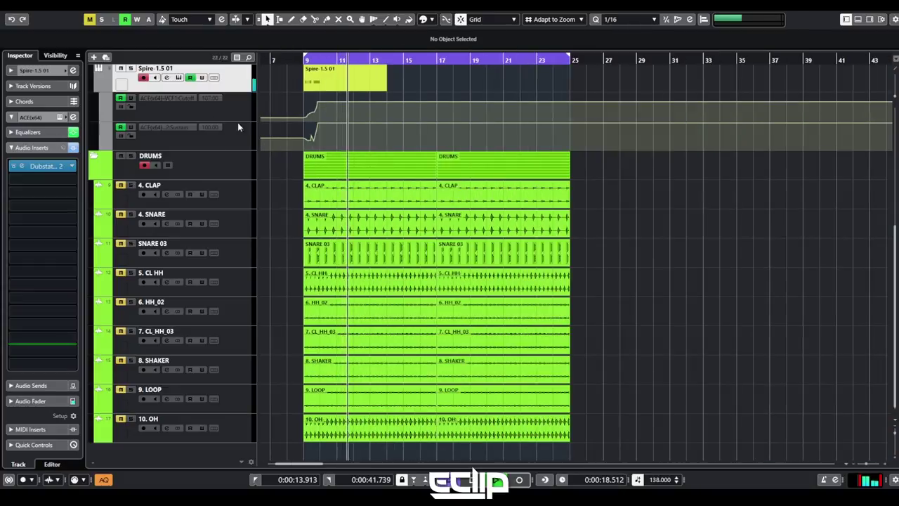
drag(39, 167, 32, 182)
Set Dubstation 2's Low Cut to 146 Hz and Saturation to 56%, lower its Feedback, and close the plug-in windows
click(179, 77)
key(space)
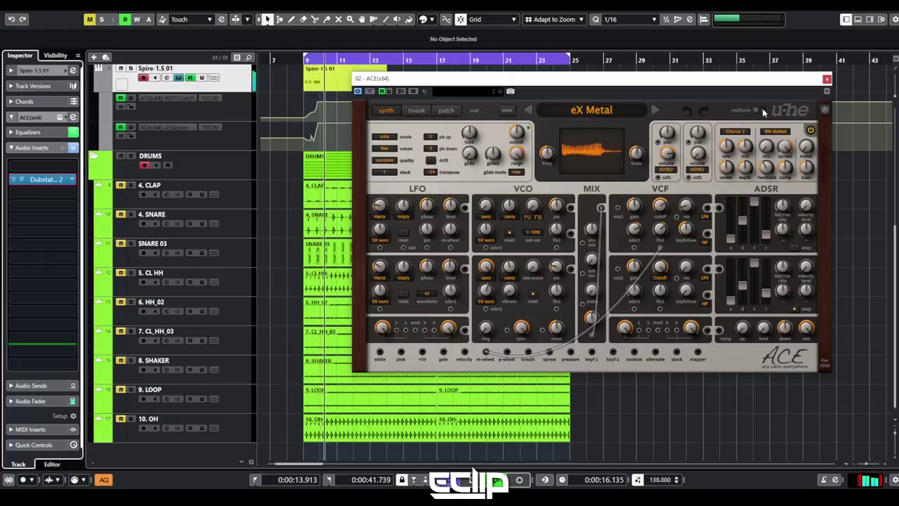
click(29, 183)
key(space)
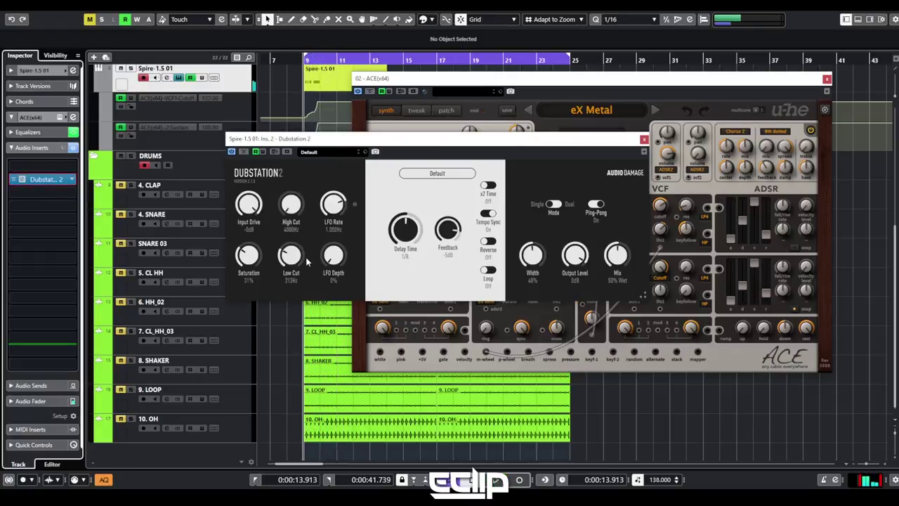
drag(286, 272, 300, 310)
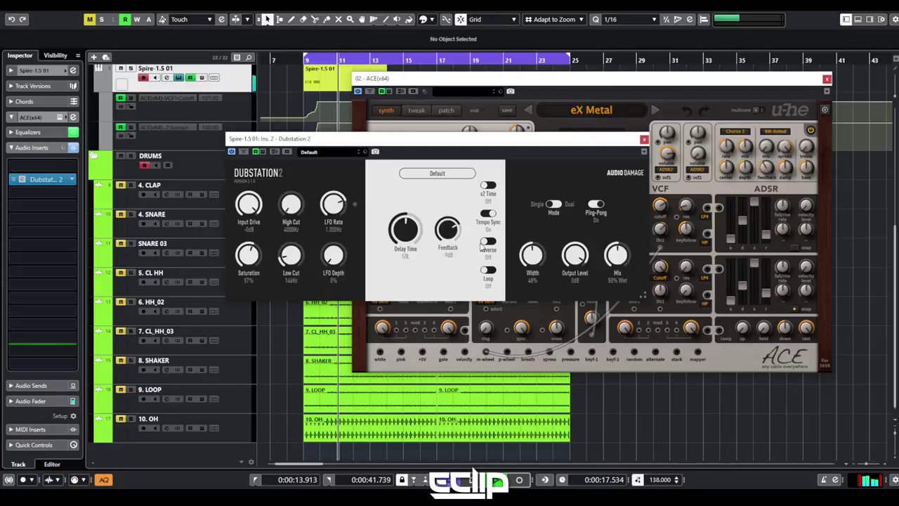
key(space)
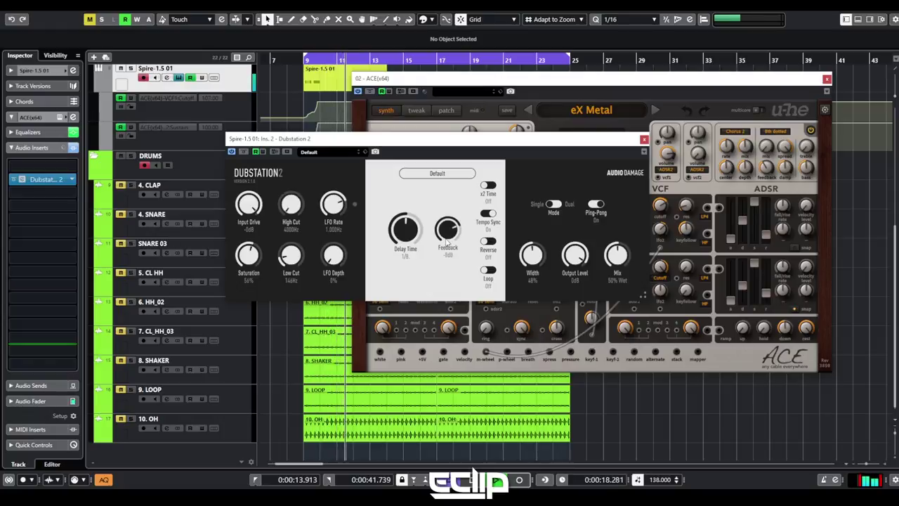
click(643, 140)
click(827, 79)
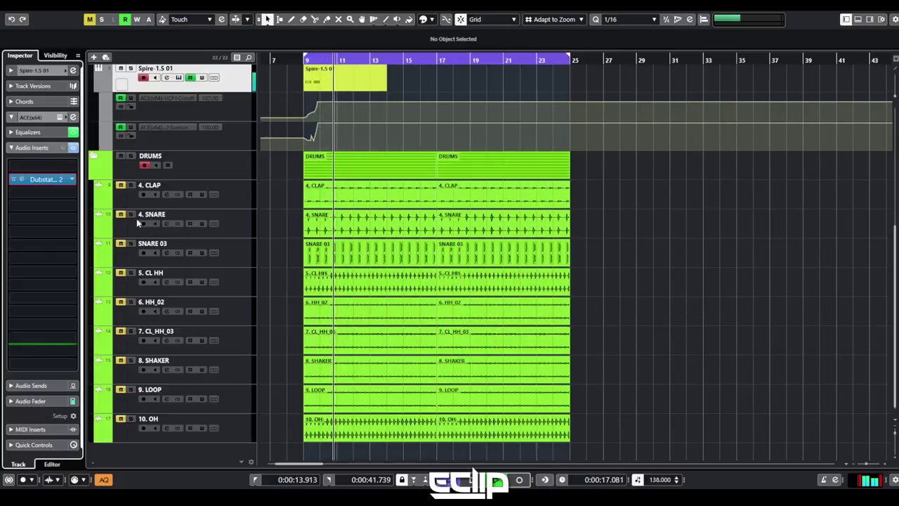
Load the Blackhole reverb into the third insert slot and set its Mix to 22
click(41, 193)
text(black)
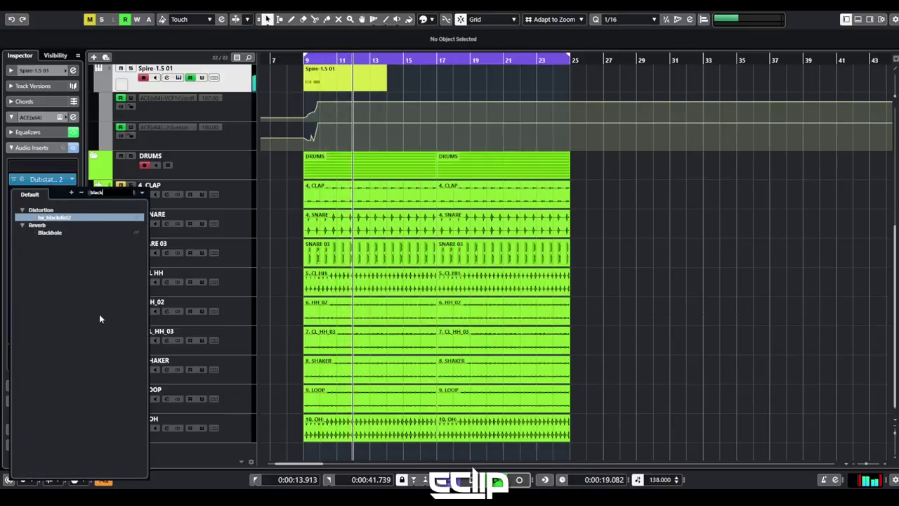
click(57, 234)
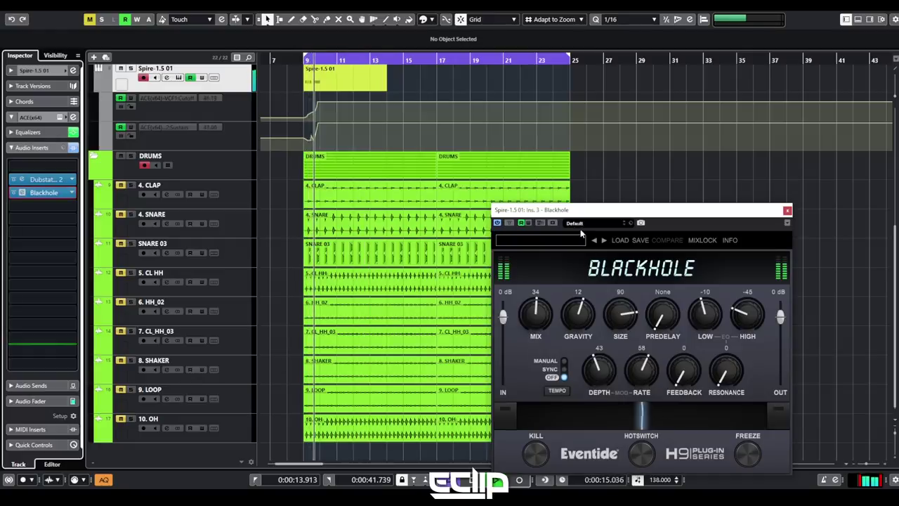
drag(578, 209, 639, 118)
drag(596, 223, 595, 241)
Solo the synth track and listen to the phrase with its delay and reverb
key(s)
key(space)
key(space)
key(e)
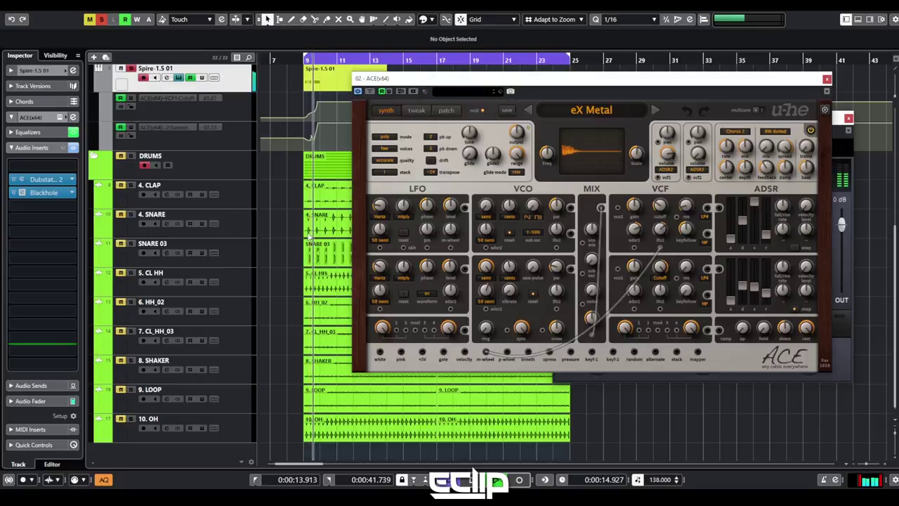
key(e)
Rename the synth's MIDI part as SP and its track as VST 01
click(327, 88)
click(36, 44)
text(SP)
key(Return)
double_click(155, 68)
text(VST)
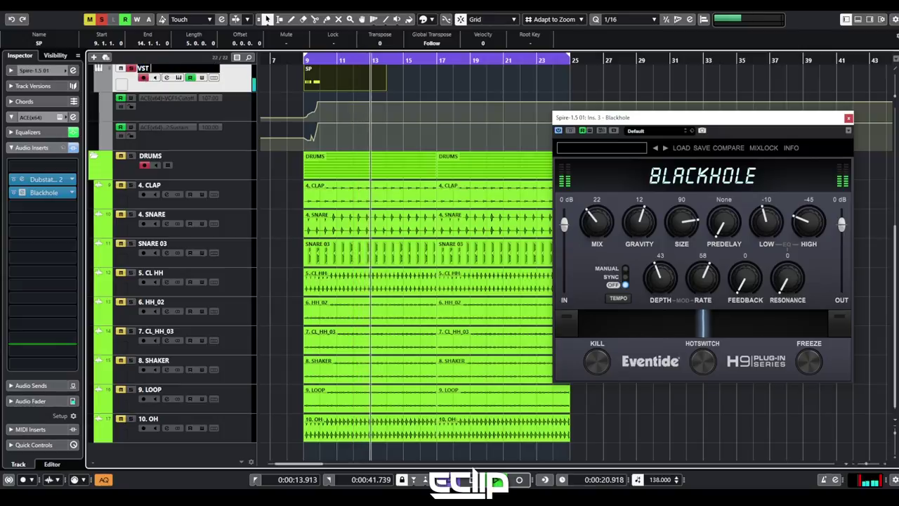
text( 01)
key(Return)
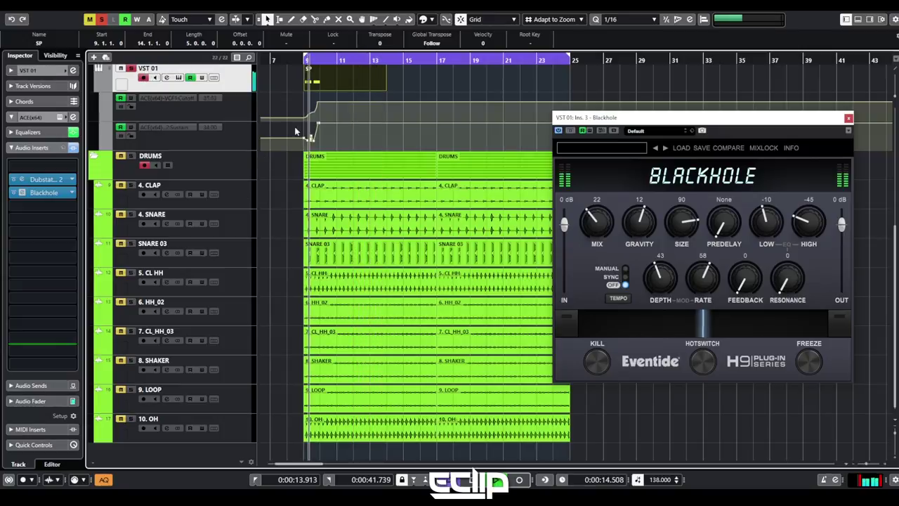
Duplicate the VST 01 track and audition presets in the copy's ACE synth up to eX Ringmod Bass
right_click(229, 80)
click(264, 109)
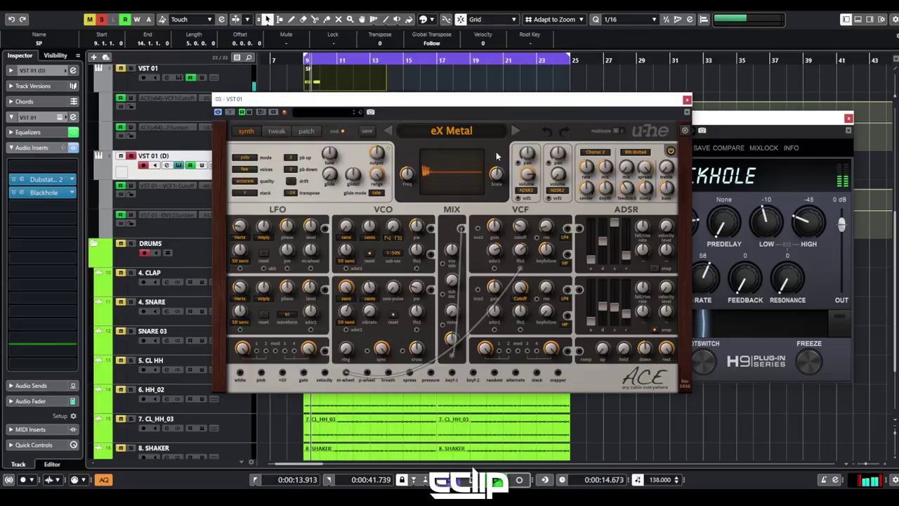
click(516, 131)
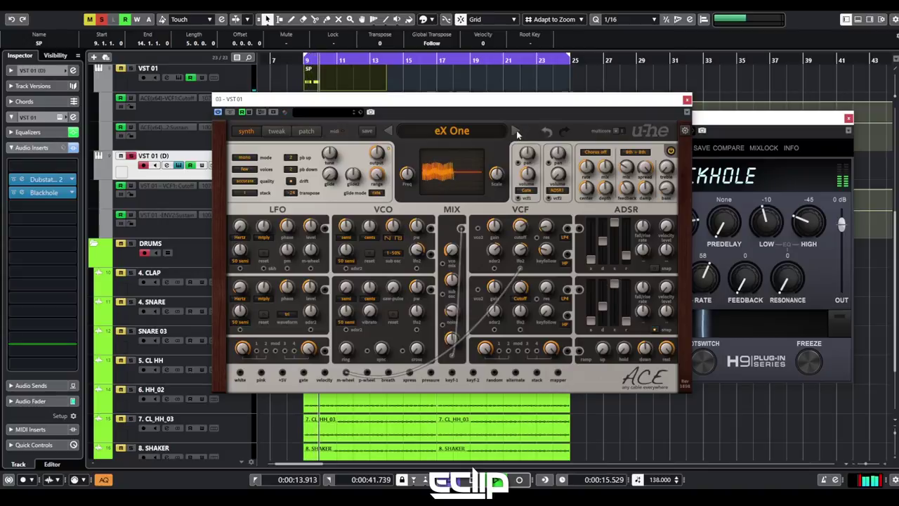
click(516, 132)
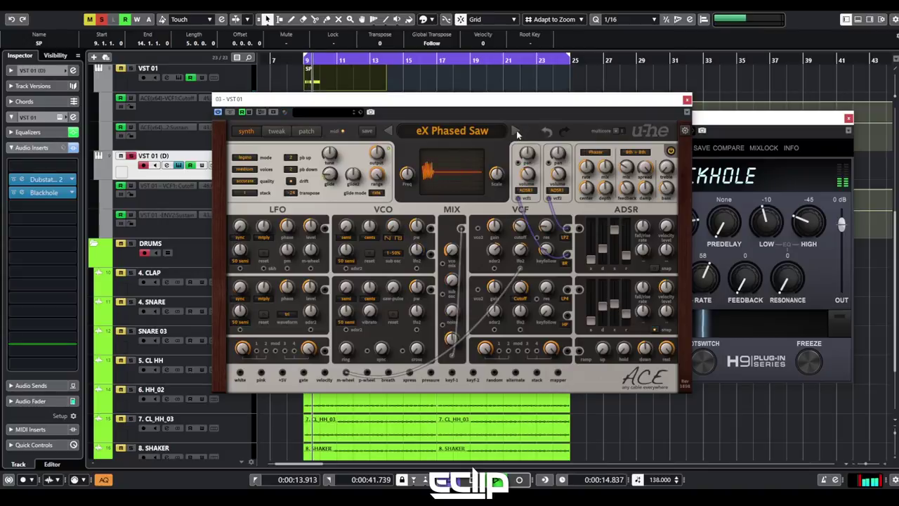
key(space)
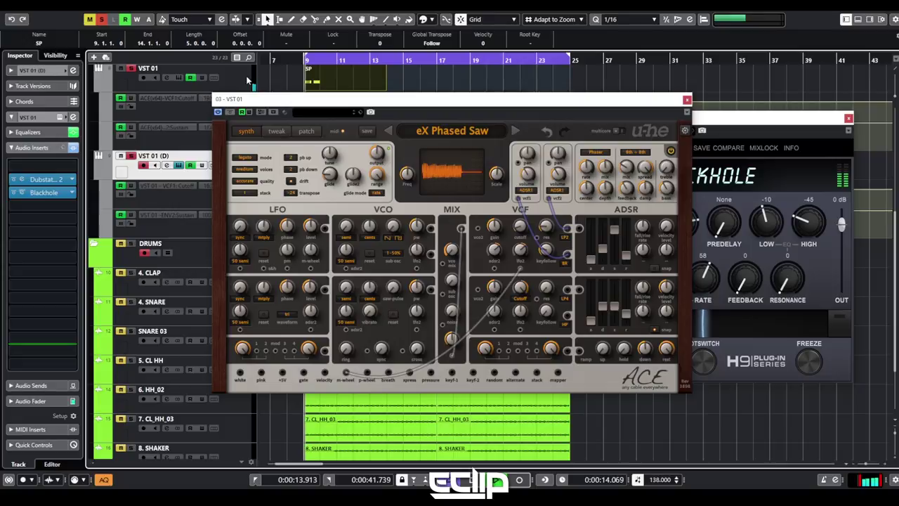
click(247, 80)
drag(351, 102, 354, 102)
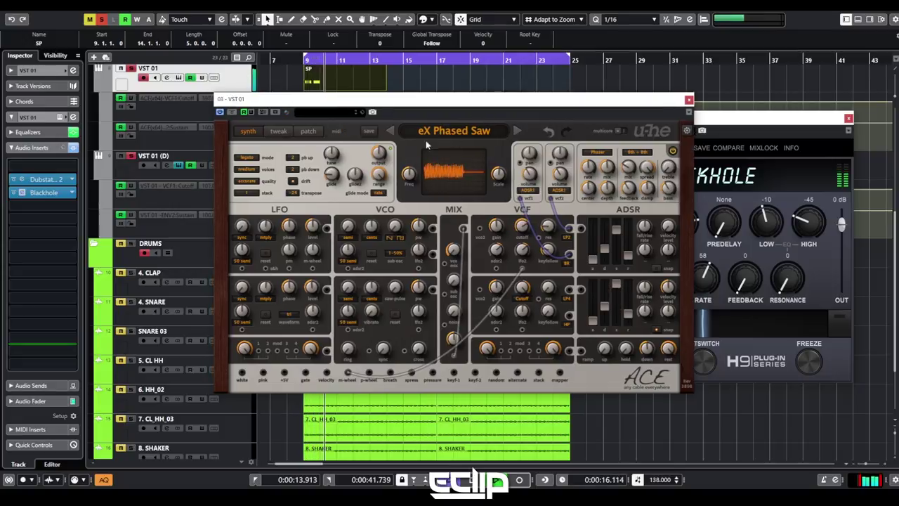
click(515, 132)
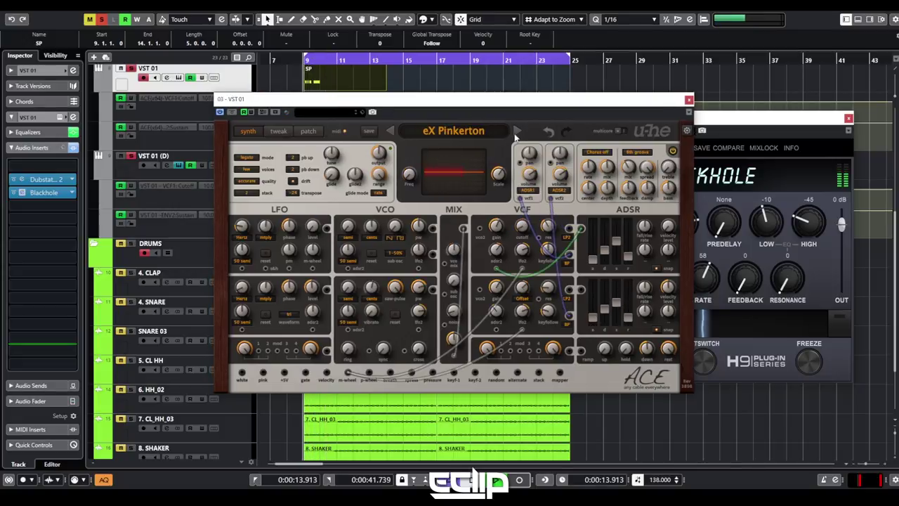
click(516, 132)
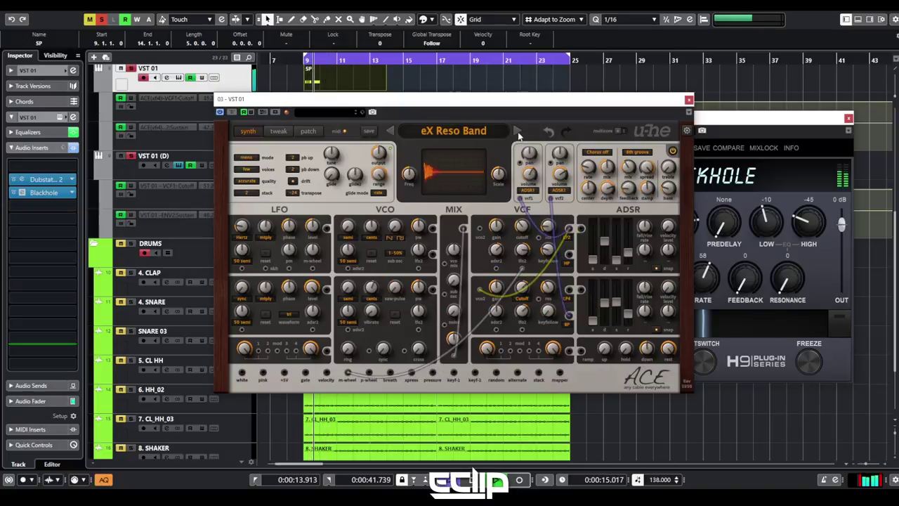
click(518, 133)
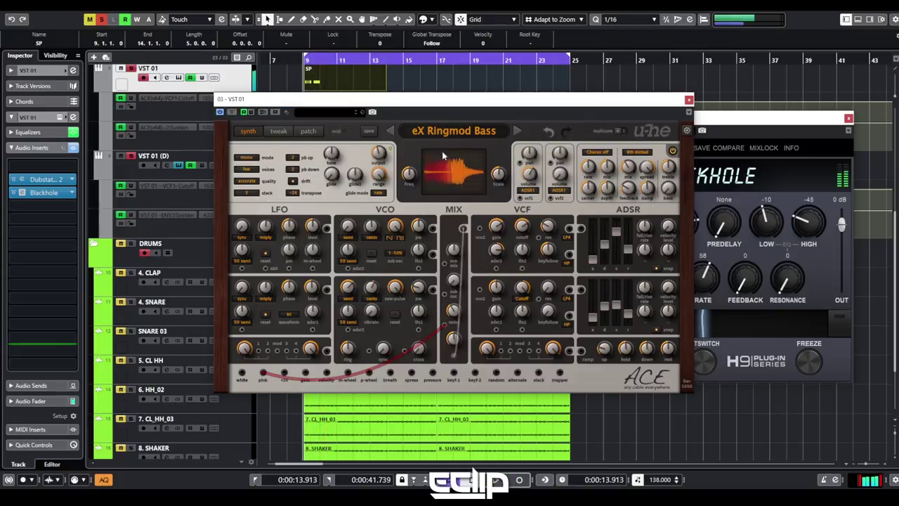
Transpose the notes in the duplicate track's SP part up one octave, check the sound, and close the plug-in windows
drag(389, 104, 632, 172)
double_click(345, 163)
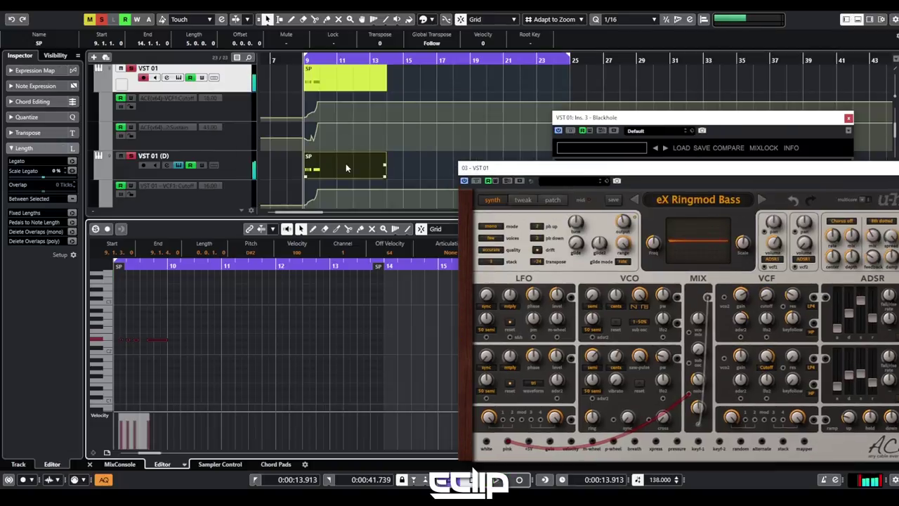
key(space)
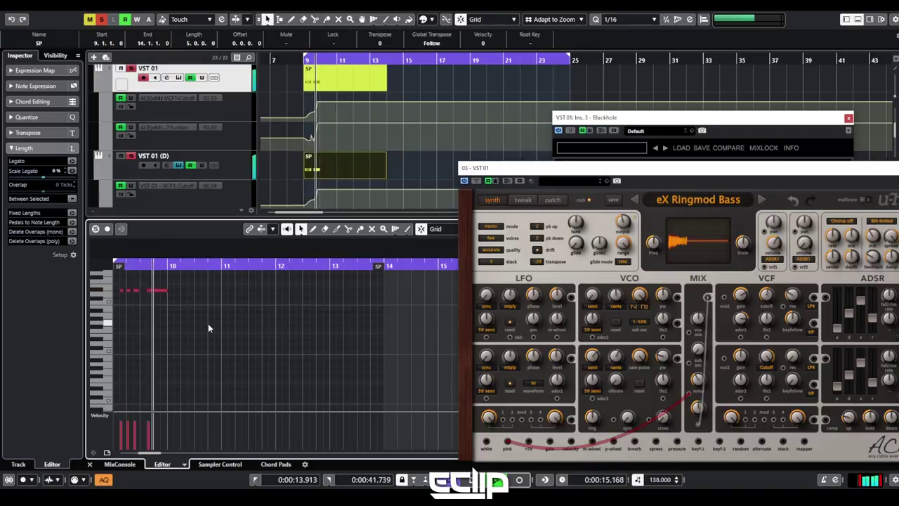
drag(796, 169, 422, 176)
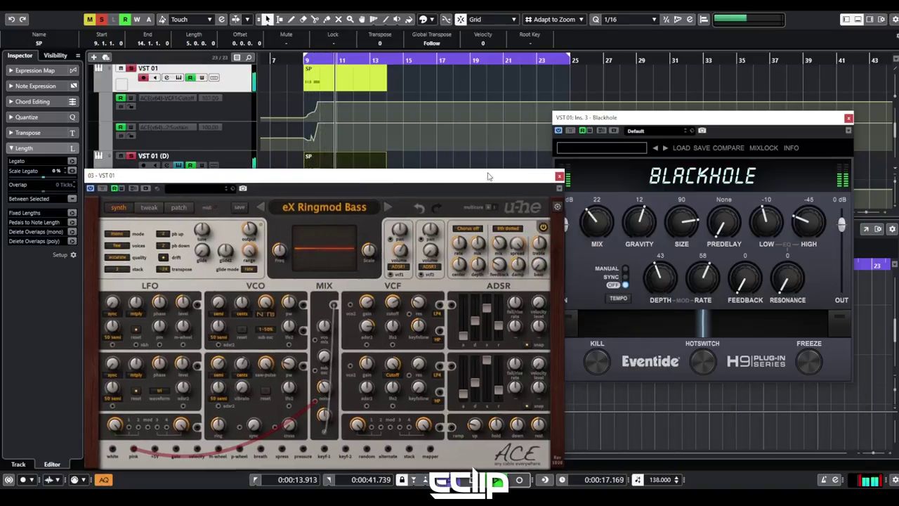
click(560, 176)
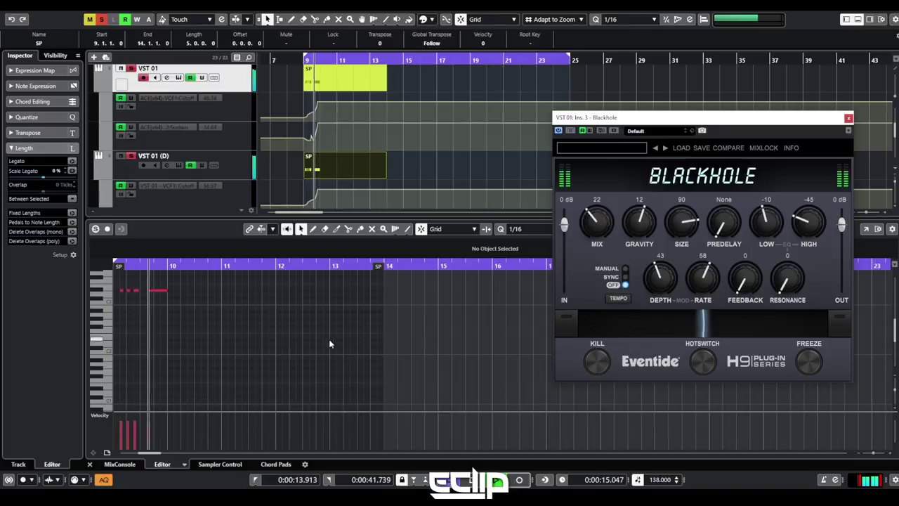
click(849, 118)
key(space)
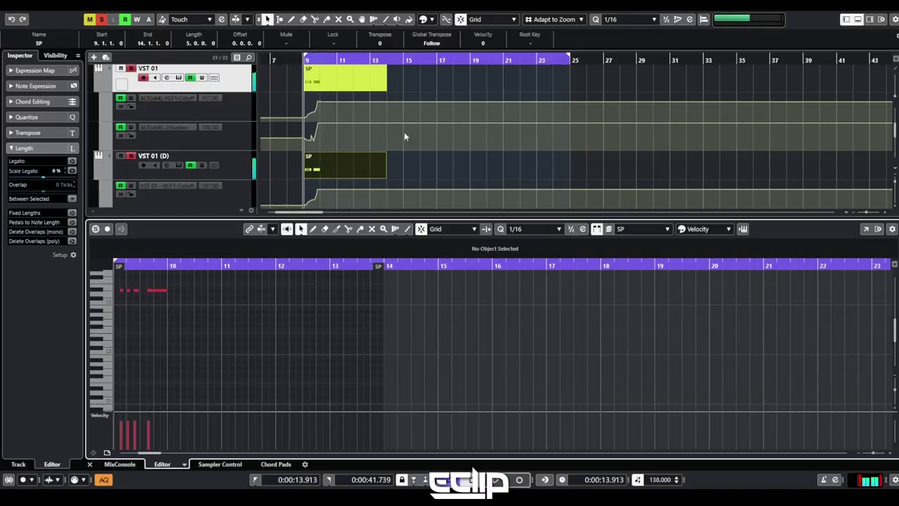
Unsolo both VST 01 tracks and listen to the two layers within the full mix
click(385, 72)
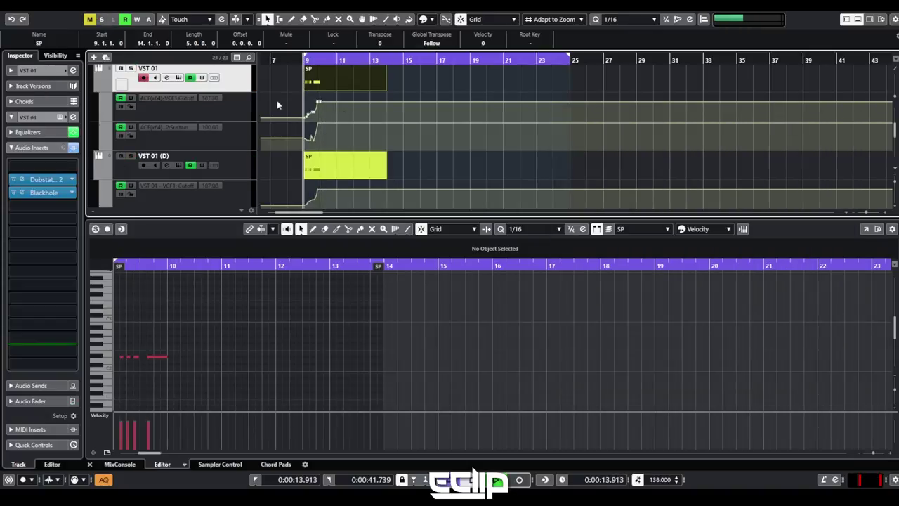
key(space)
click(438, 151)
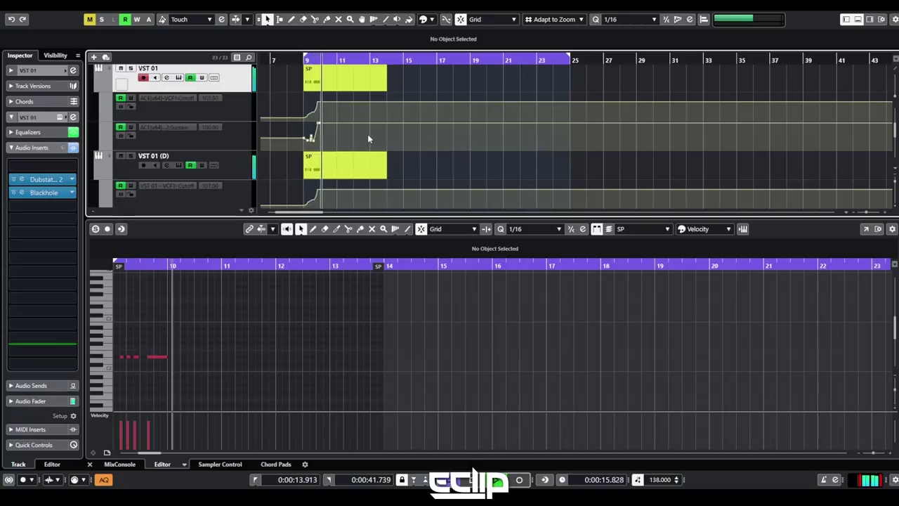
key(ctrl+alt+e)
Move the SP parts on VST 01 and VST 01 (D) one bar earlier to start at bar 8, and play the transition
scroll(297, 170, up, 4)
drag(321, 181, 420, 214)
click(452, 105)
shift+click(471, 205)
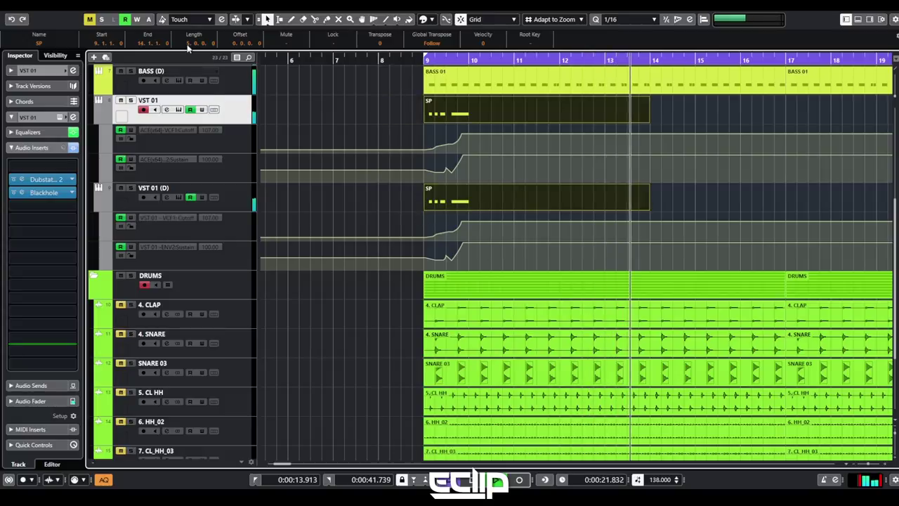
drag(455, 112, 408, 111)
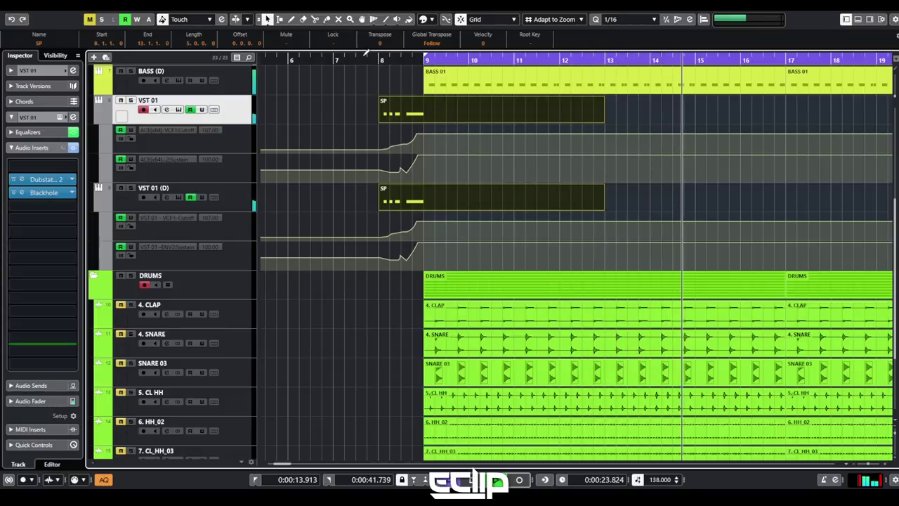
click(354, 60)
click(334, 107)
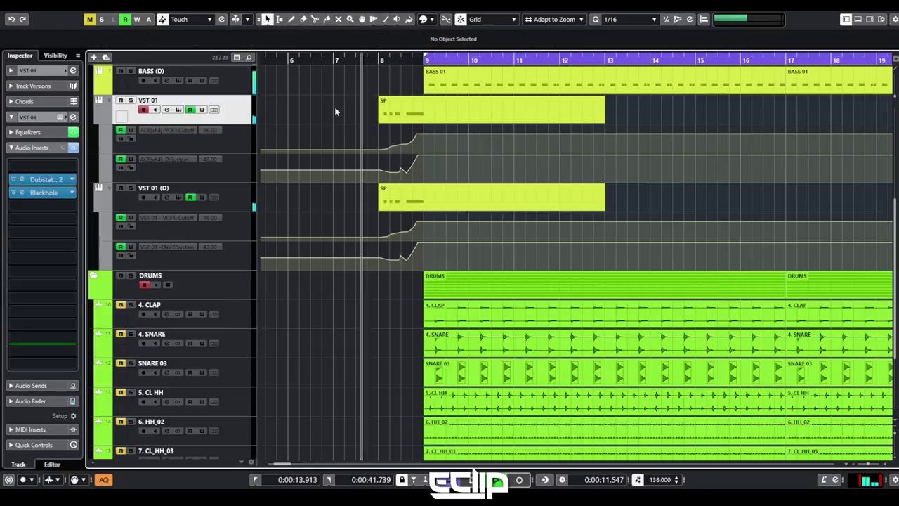
scroll(325, 198, down, 7)
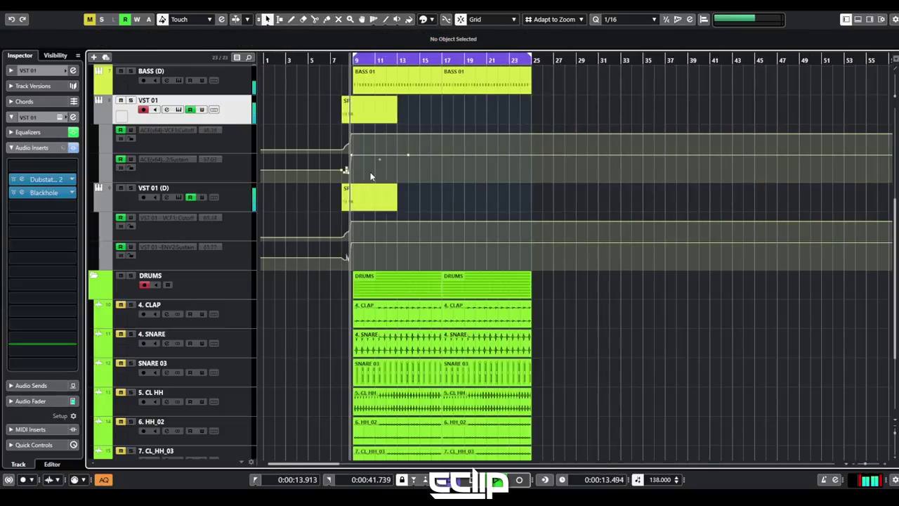
Try shifting both SP parts later to start at 8.1.3.0 and listen to the timing
key(h)
key(h)
key(h)
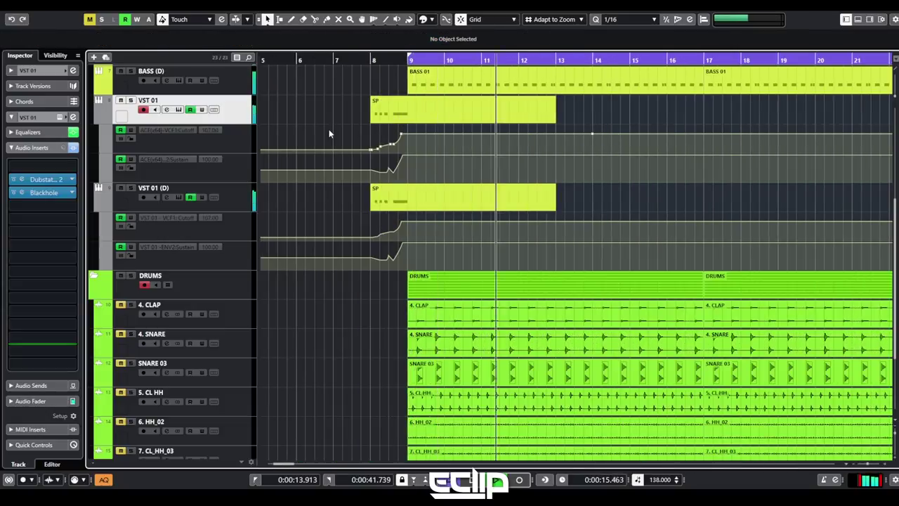
click(516, 201)
shift+click(515, 201)
scroll(477, 133, up, 3)
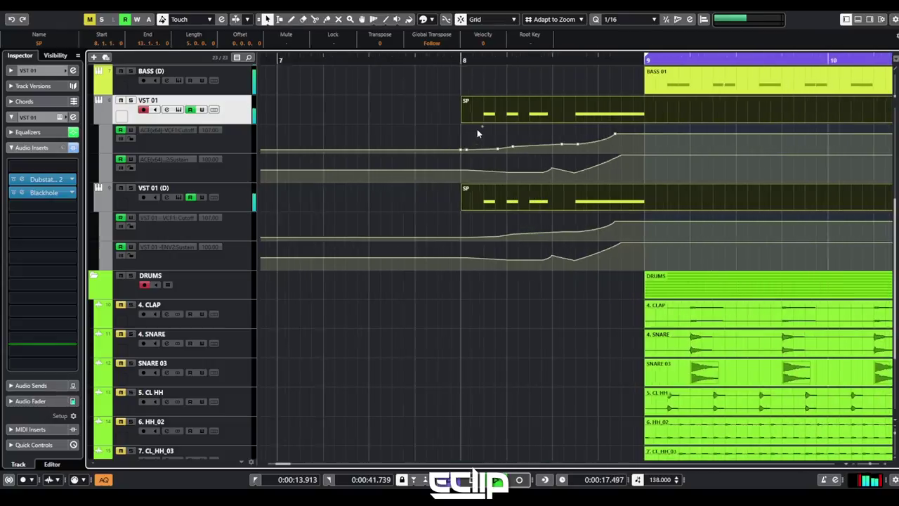
key(ctrl+Right)
key(ctrl+Right)
key(space)
key(space)
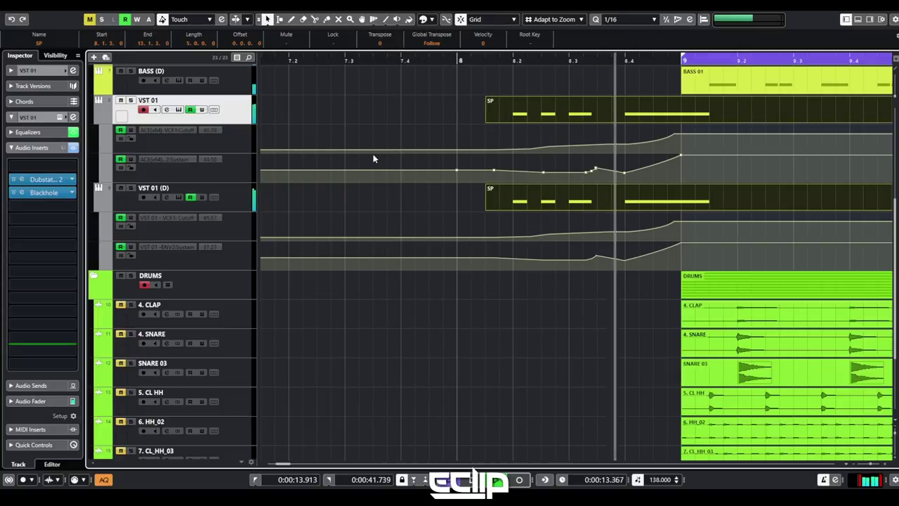
Return both SP parts to the start of bar 8 and play them again
key(ctrl+Left)
key(ctrl+Left)
key(space)
key(space)
scroll(388, 161, down, 3)
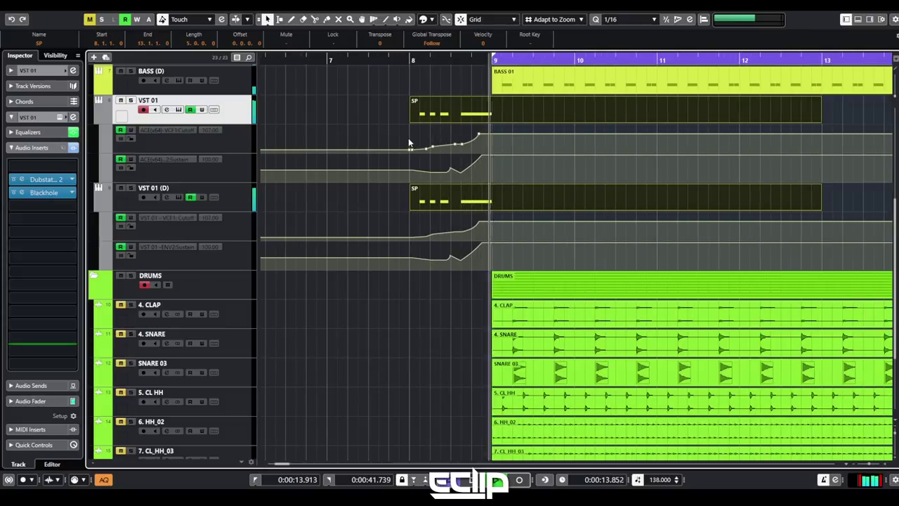
scroll(380, 212, down, 5)
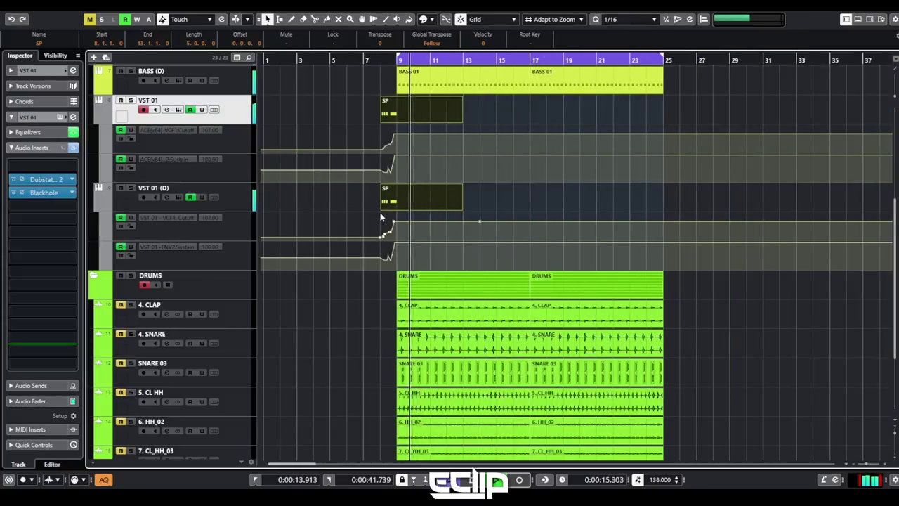
Solo the VST 01 (D) layer, listen to its phrase, and check its ACE synth window
click(487, 122)
click(441, 113)
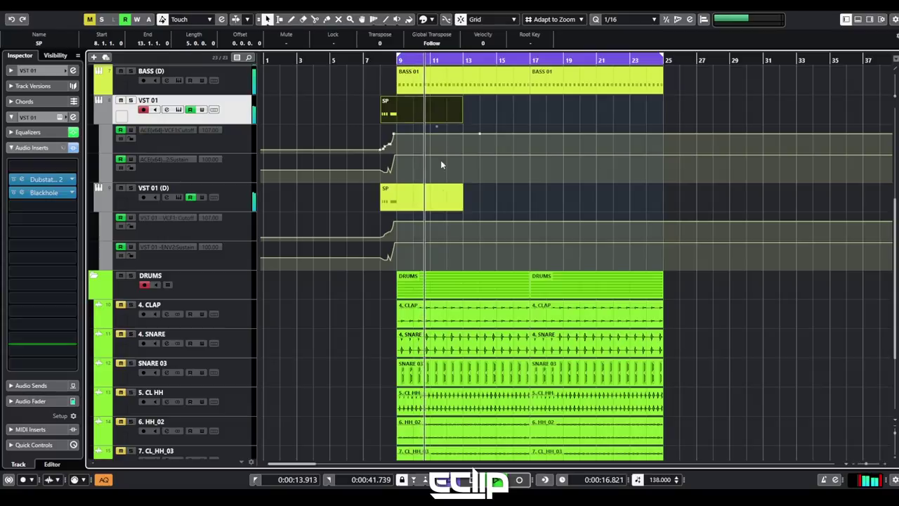
click(225, 191)
key(space)
key(space)
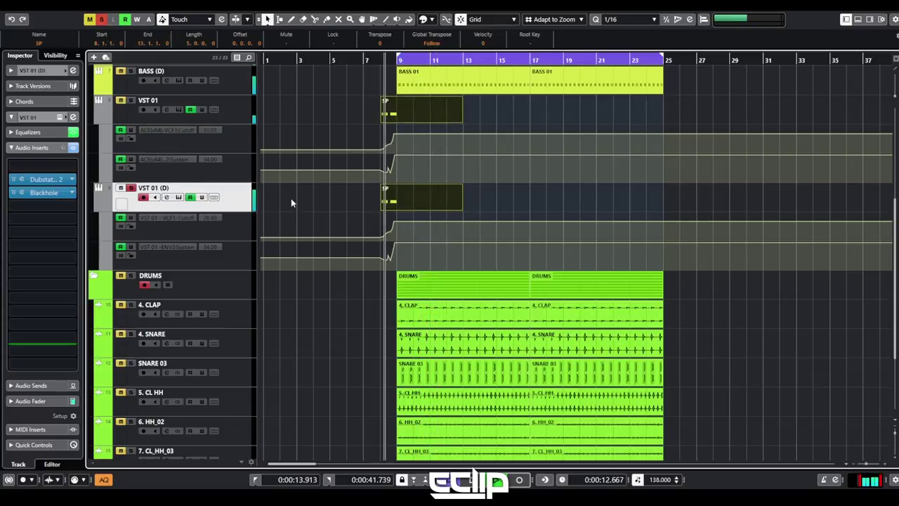
key(e)
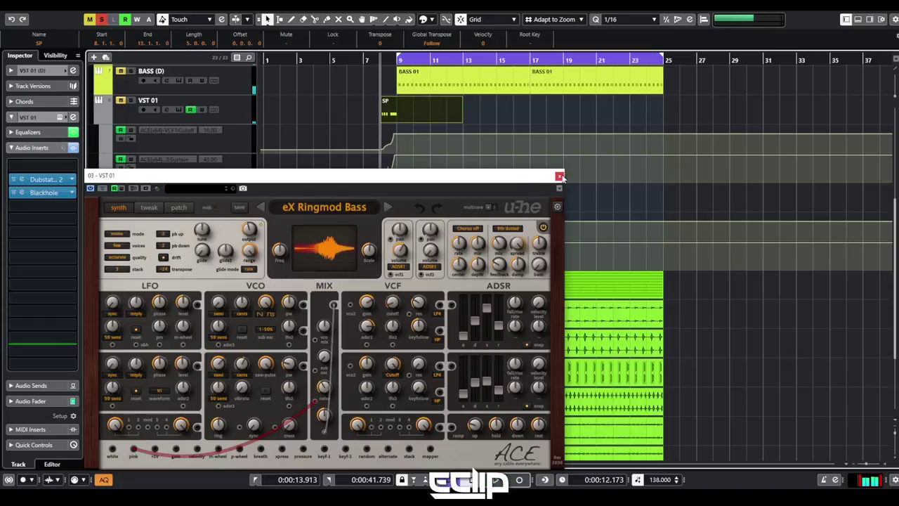
click(559, 176)
Duplicate the VST 01 (D) track, solo only the new copy, and switch its ACE preset to eX Sawbass
right_click(238, 206)
click(249, 236)
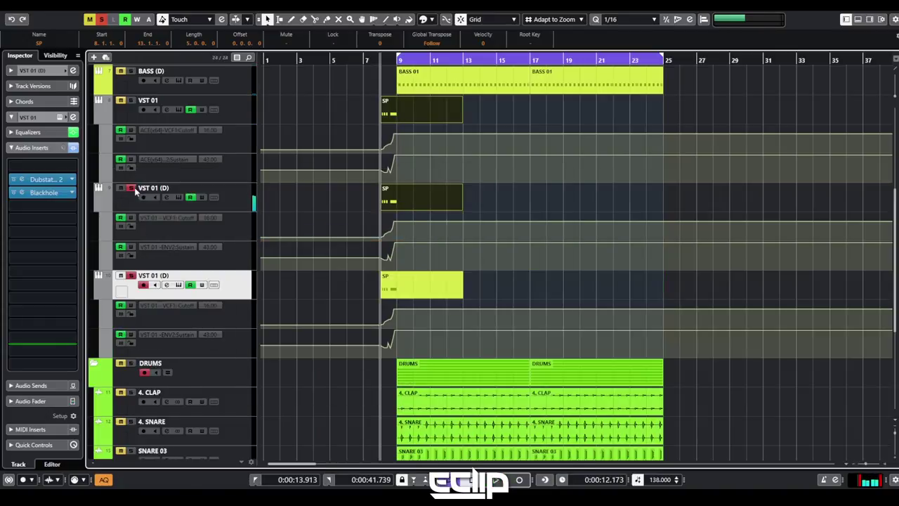
click(132, 189)
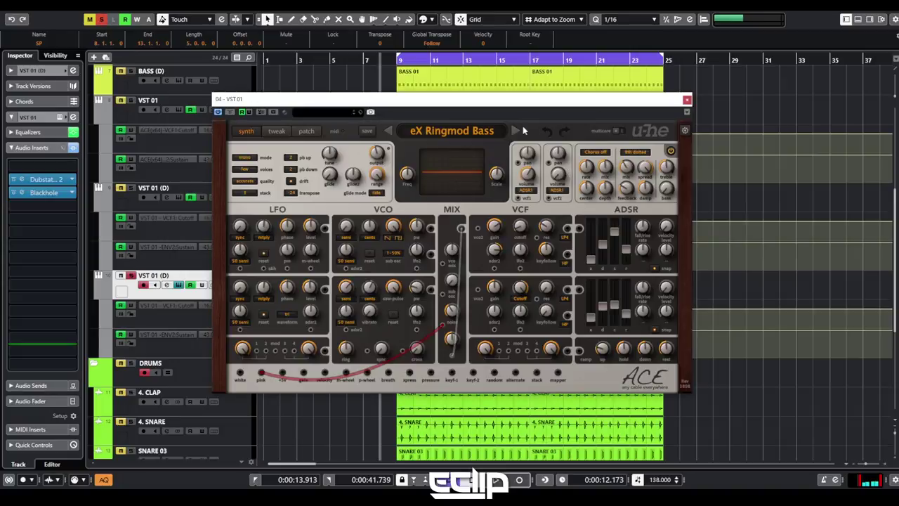
click(514, 131)
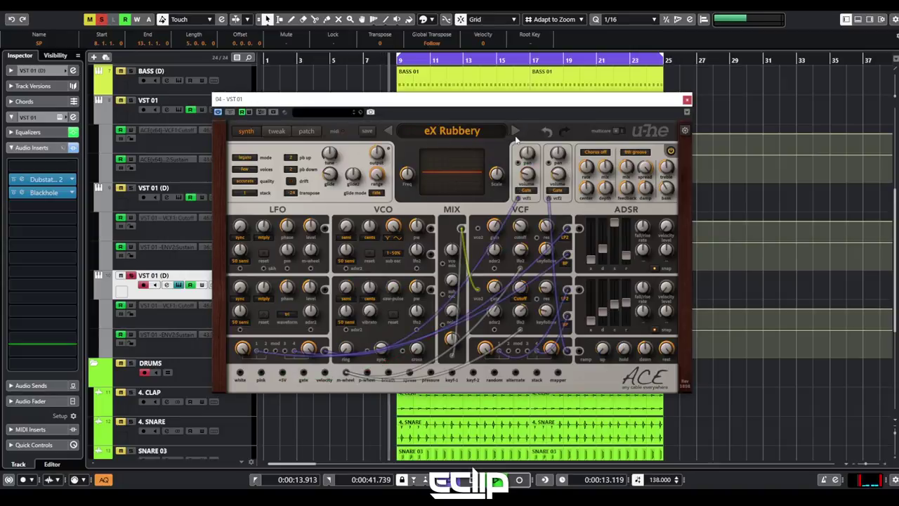
drag(499, 104, 706, 88)
click(724, 116)
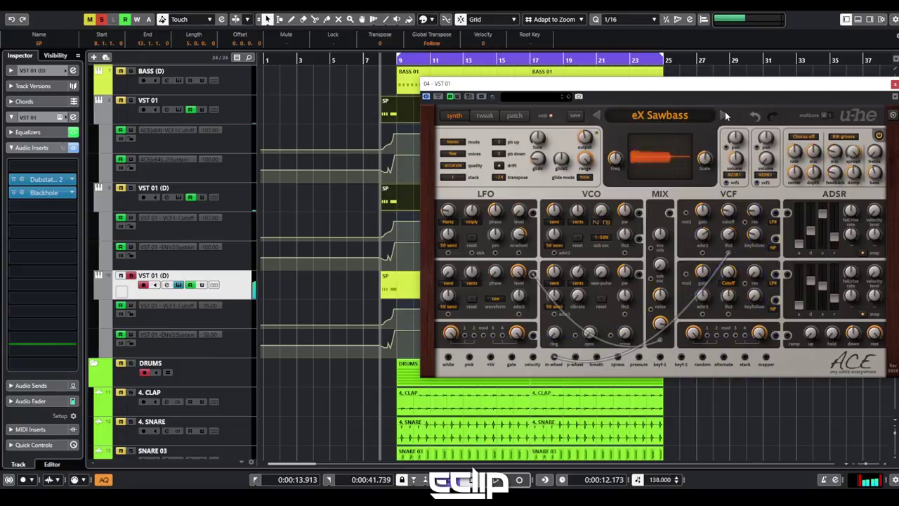
Transpose the notes in the Sawbass layer's SP part down one octave to D#2, listen, and check its channel settings
double_click(393, 291)
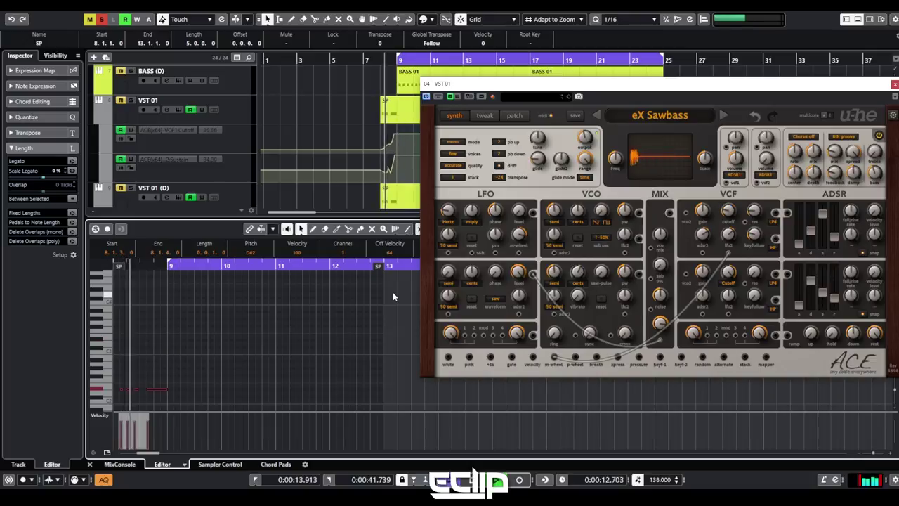
key(Return)
click(167, 284)
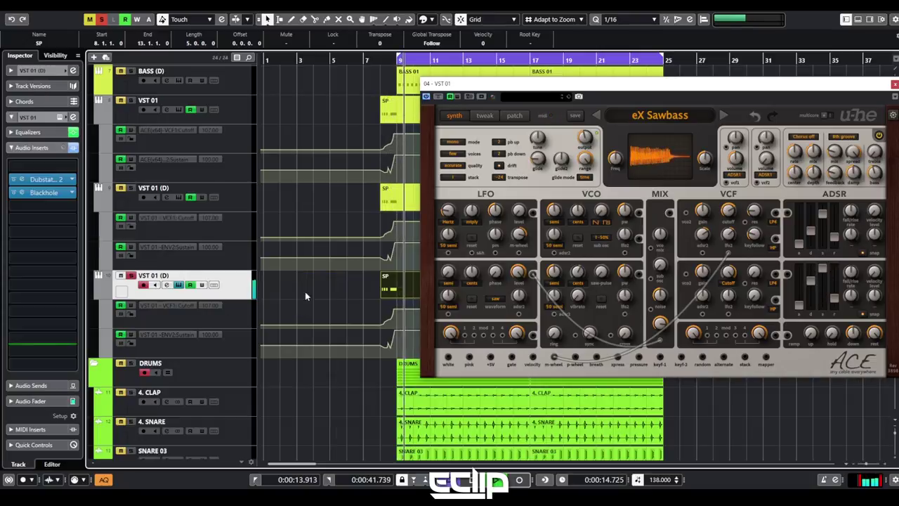
key(space)
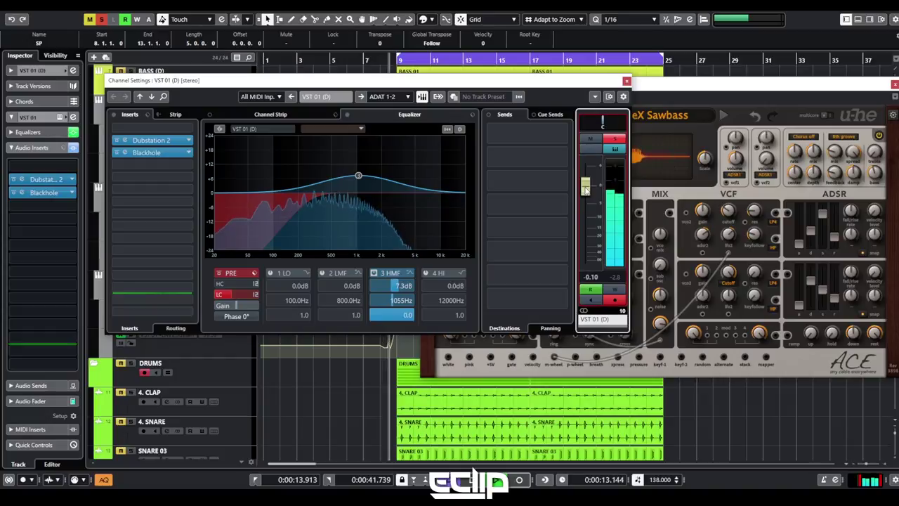
key(e)
Solo all three VST 01 layers together, clear the solos to hear the full mix, and close the ACE window
click(169, 199)
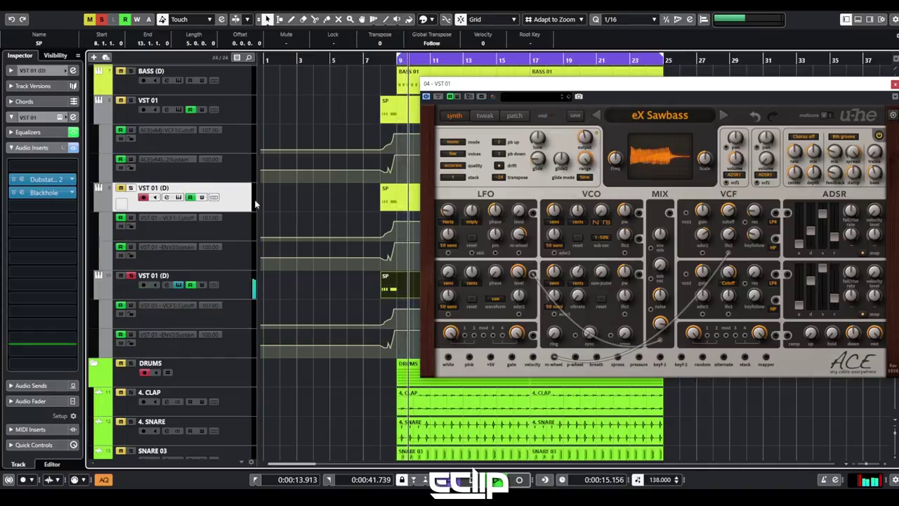
click(225, 118)
click(240, 200)
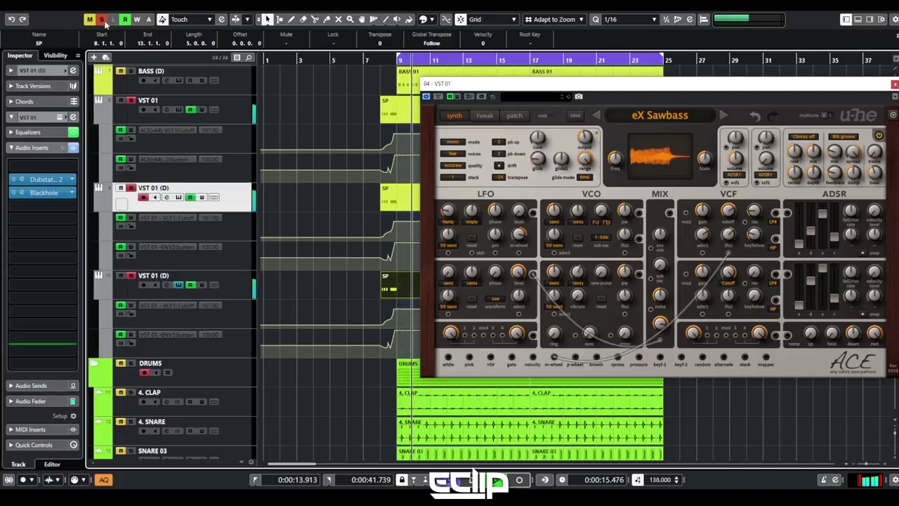
drag(859, 102, 567, 126)
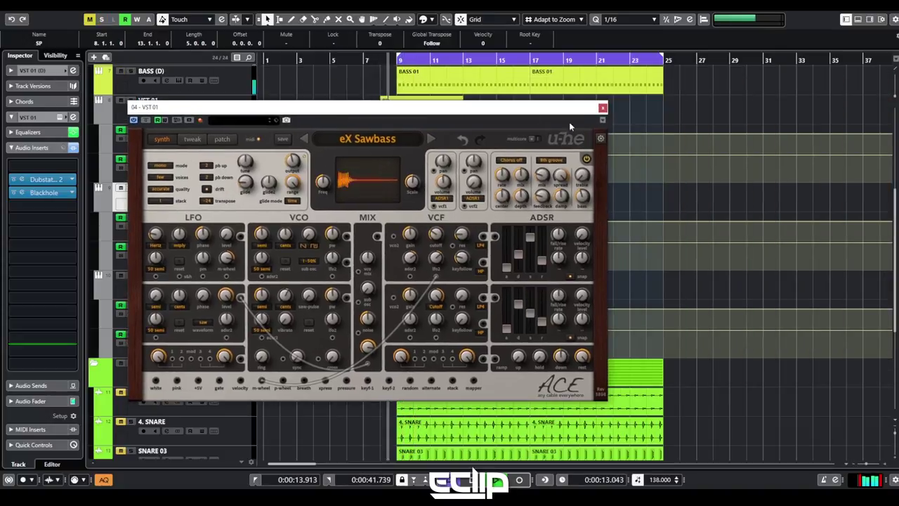
click(602, 108)
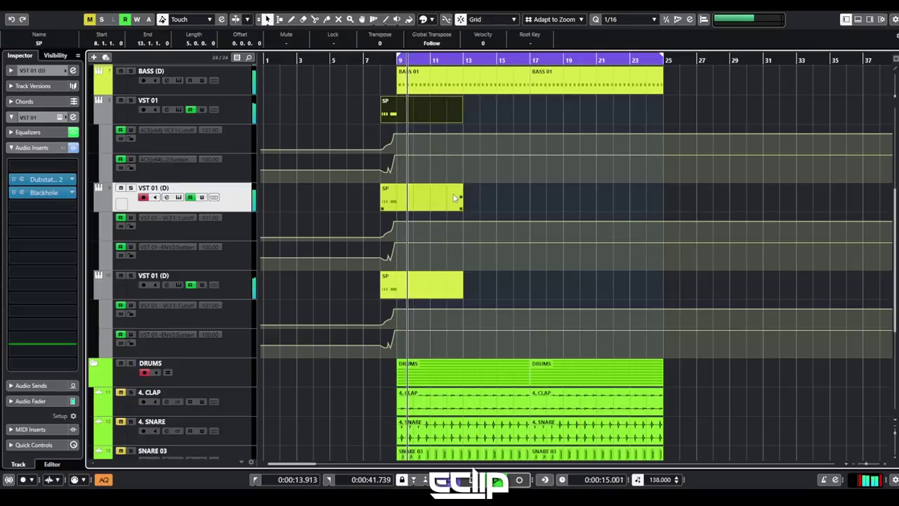
Extend the SP parts on all three VST 01 layers to end at bar 17
drag(459, 297, 524, 292)
click(571, 195)
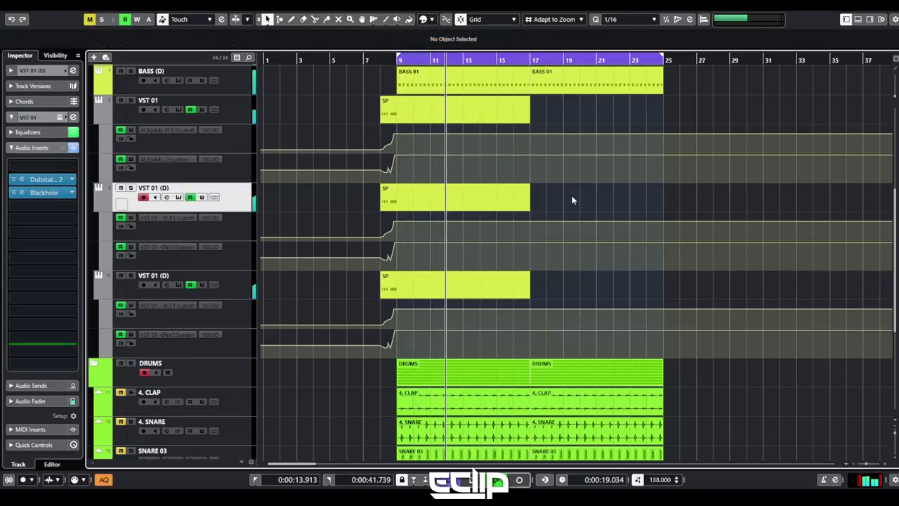
click(475, 117)
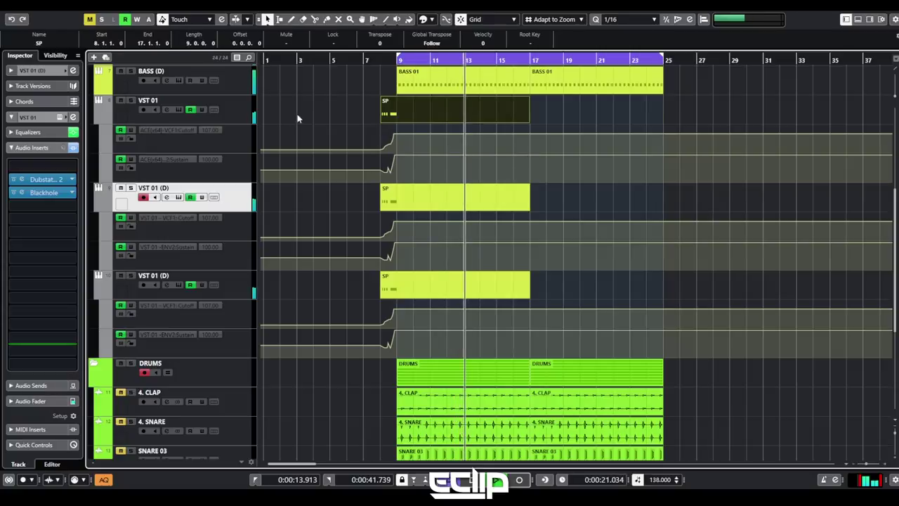
click(330, 107)
Solo the Ringmod layer and add two short D#3 notes to the opening of its SP part, at 8.1.1 and 8.1.2
key(space)
click(395, 201)
double_click(395, 200)
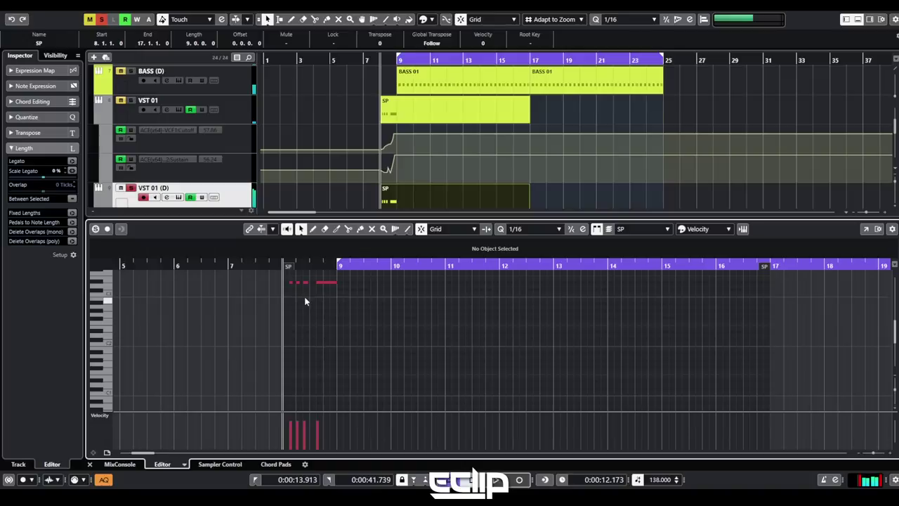
scroll(305, 299, up, 5)
drag(196, 281, 195, 284)
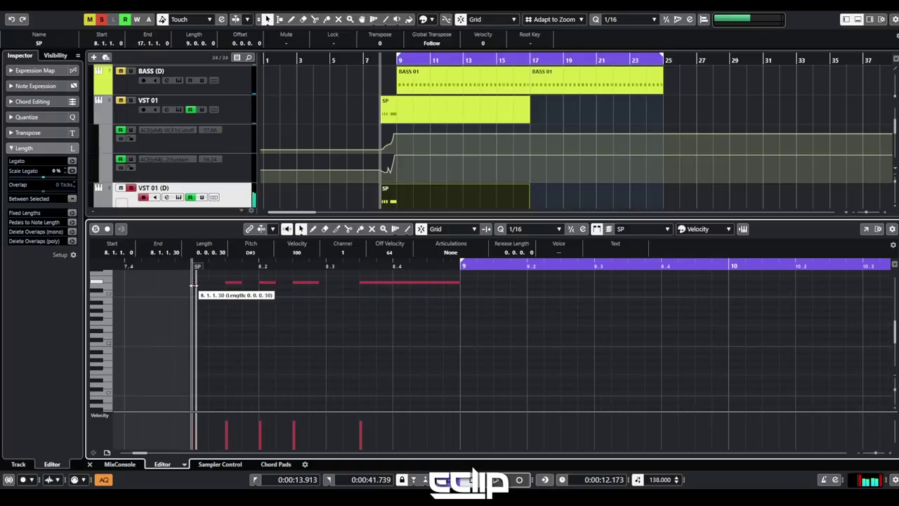
key(ctrl+d)
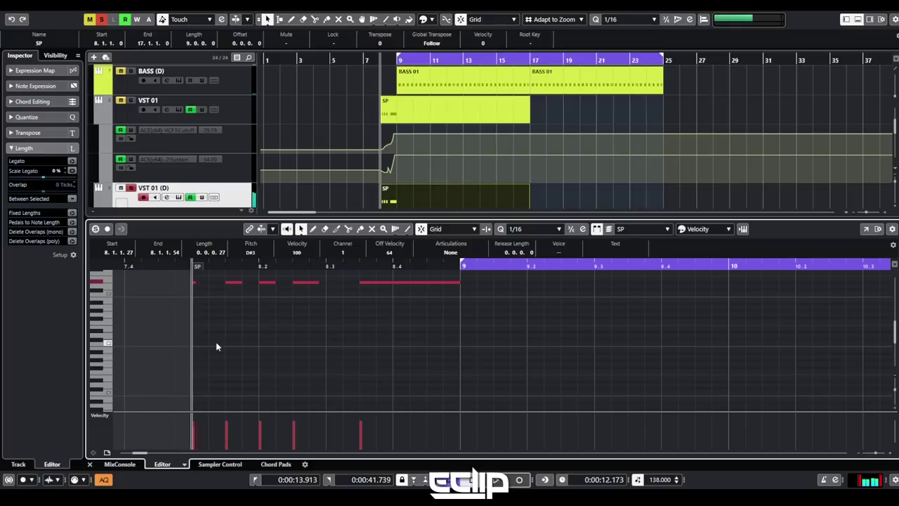
key(space)
Lengthen the D#3 note at 8.1.3 in the Ringmod layer's SP part and play it
drag(240, 283, 250, 284)
click(246, 310)
key(space)
Add a short D#3 note at 8.3.1.0 with a length of 0.0.0.23 and audition the phrase
double_click(333, 283)
drag(340, 283, 328, 289)
key(space)
click(337, 322)
key(space)
key(space)
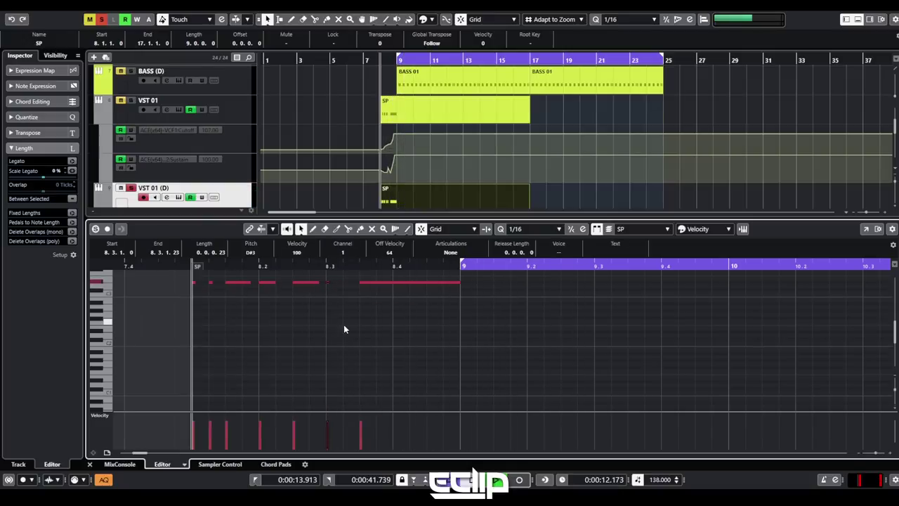
click(344, 325)
key(space)
key(space)
key(space)
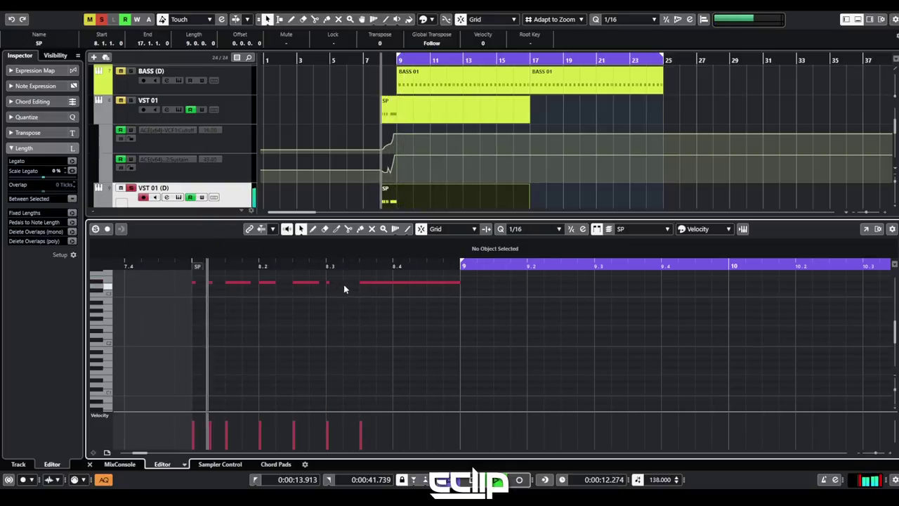
Duplicate the short D#3 note from 8.3.1.0 to 8.3.2.0 and listen to the phrase
click(328, 282)
key(ctrl+d)
key(space)
key(space)
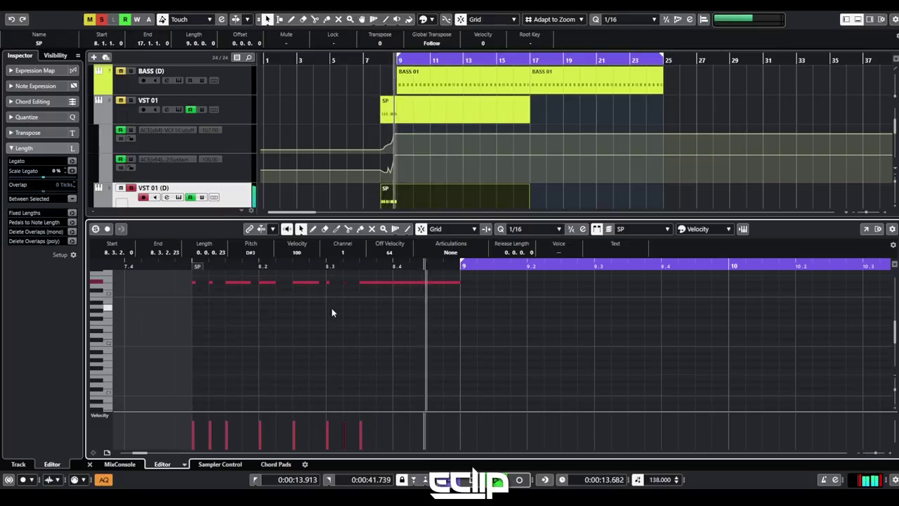
Replace the SP part on VST 01 with a copy of the edited SP part from the Ringmod layer
key(ctrl+e)
key(space)
click(406, 108)
key(Delete)
click(409, 202)
drag(407, 197, 404, 116)
key(space)
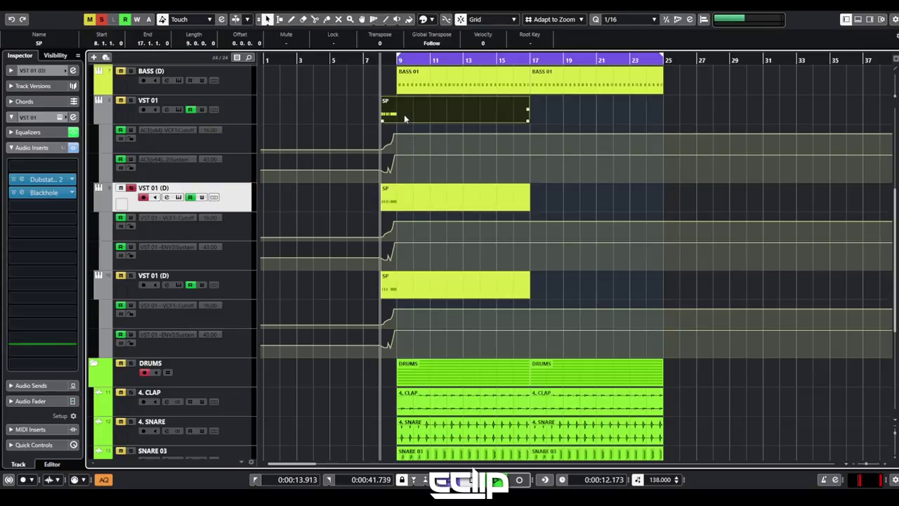
Solo VST 01 alone and transpose all notes in its copied SP part down one octave to D#2
click(241, 118)
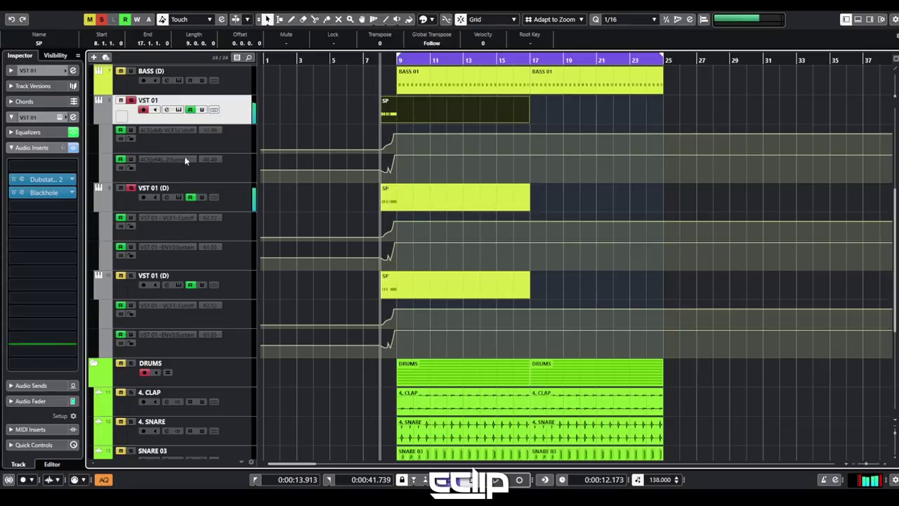
click(148, 208)
key(space)
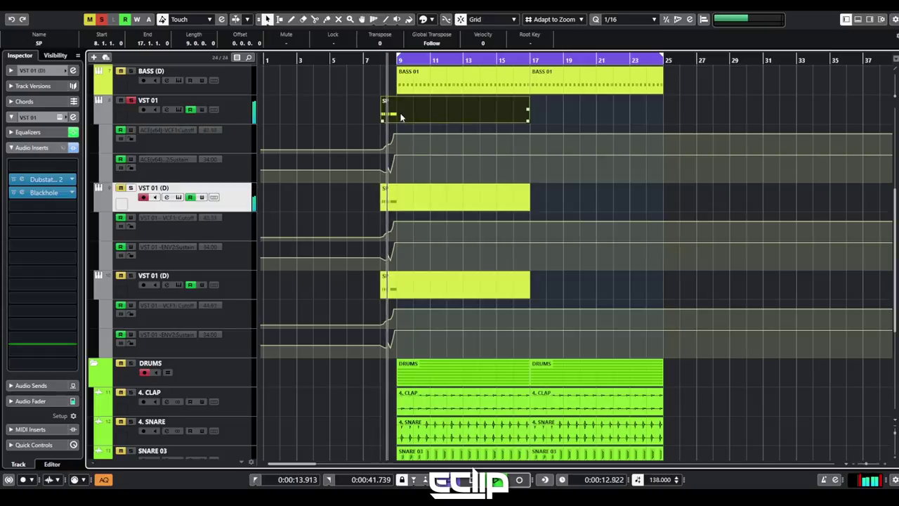
key(ctrl+e)
key(ctrl+a)
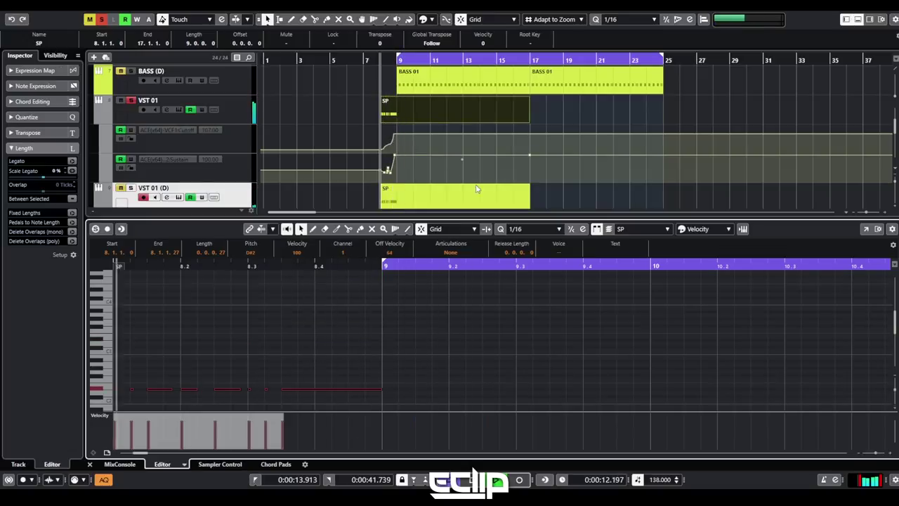
On VST 01's channel, set EQ band 3 to 13.4 dB at 1440 Hz and lower the level to -4.14 dB
click(493, 310)
key(ctrl+e)
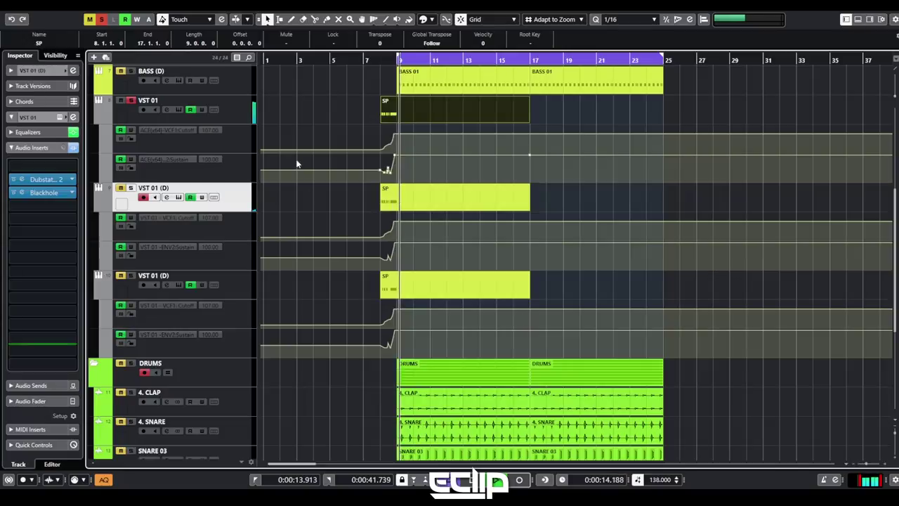
click(166, 109)
key(space)
key(space)
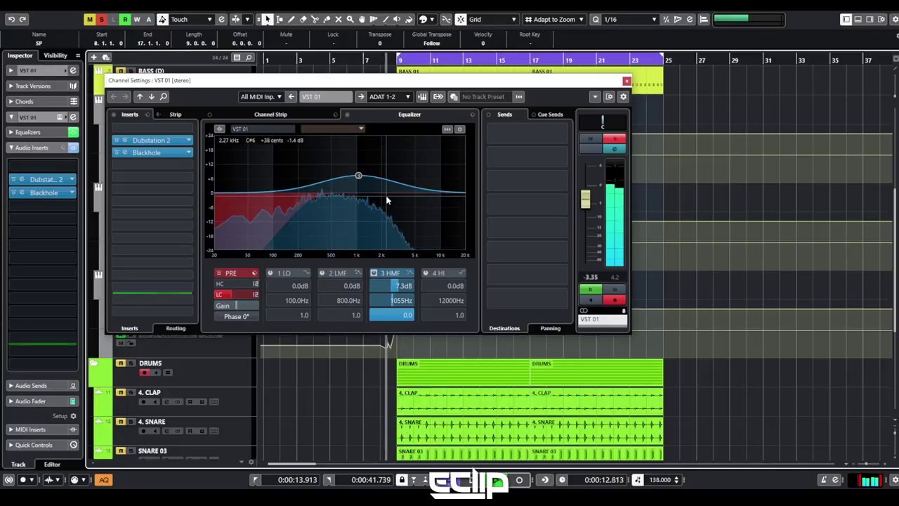
drag(358, 175, 369, 163)
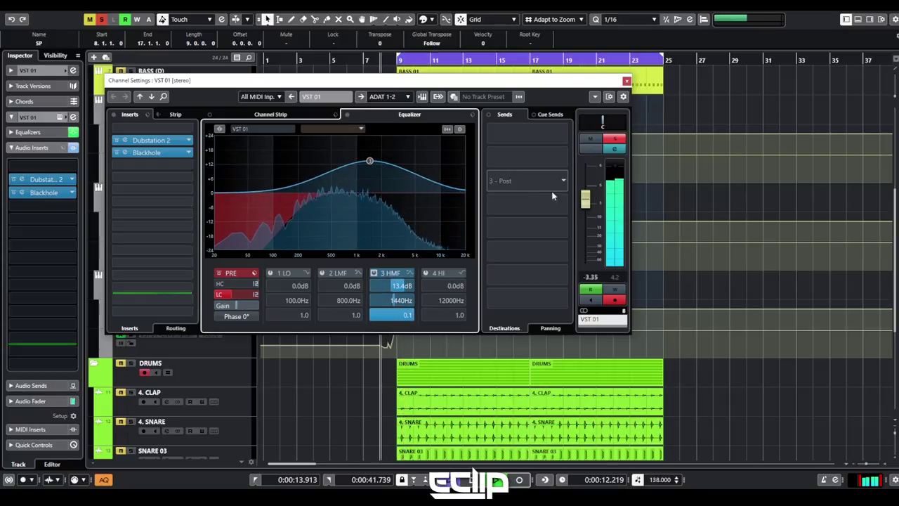
drag(586, 205, 586, 209)
Insert StandardCLIP ahead of Dubstation 2 on VST 01 and check its clipping settings while the phrase plays
click(151, 164)
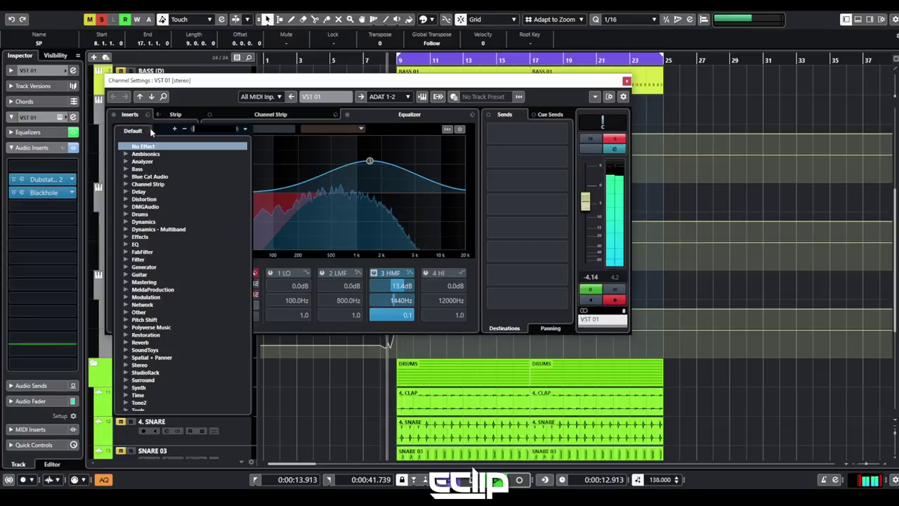
text(clip)
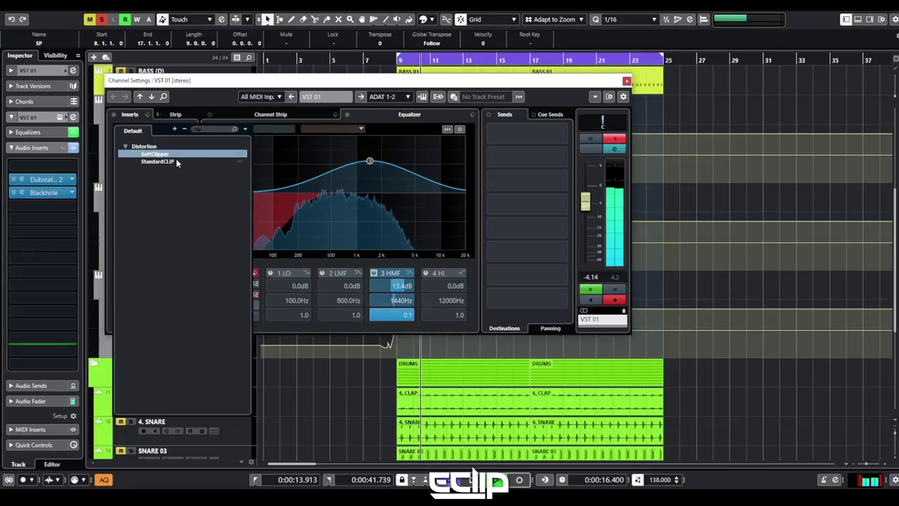
click(176, 162)
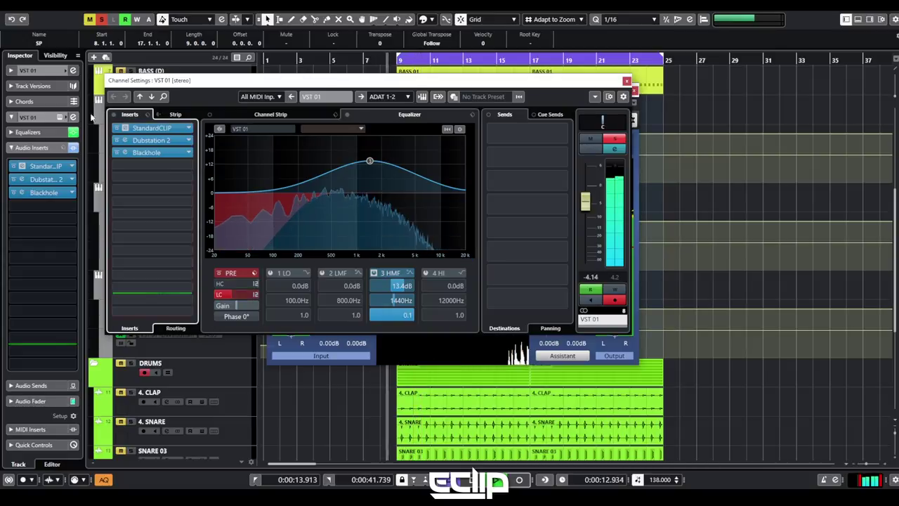
click(128, 127)
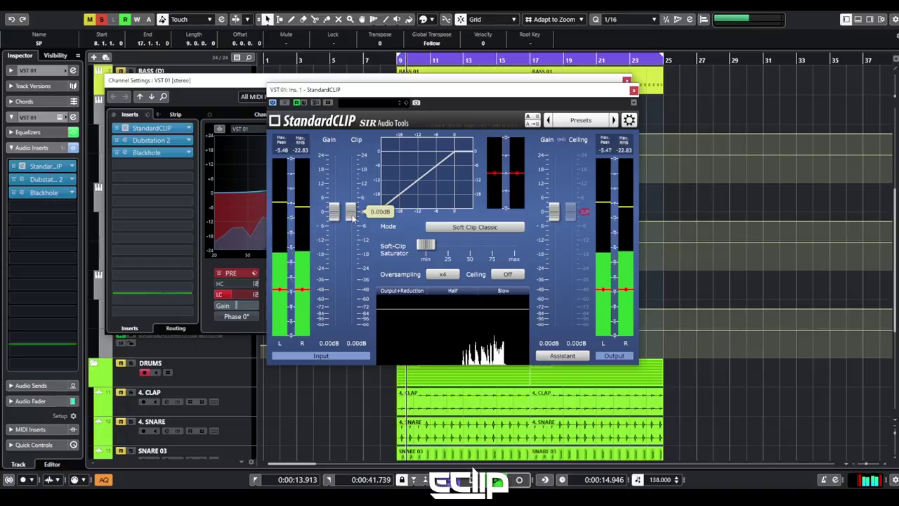
click(633, 90)
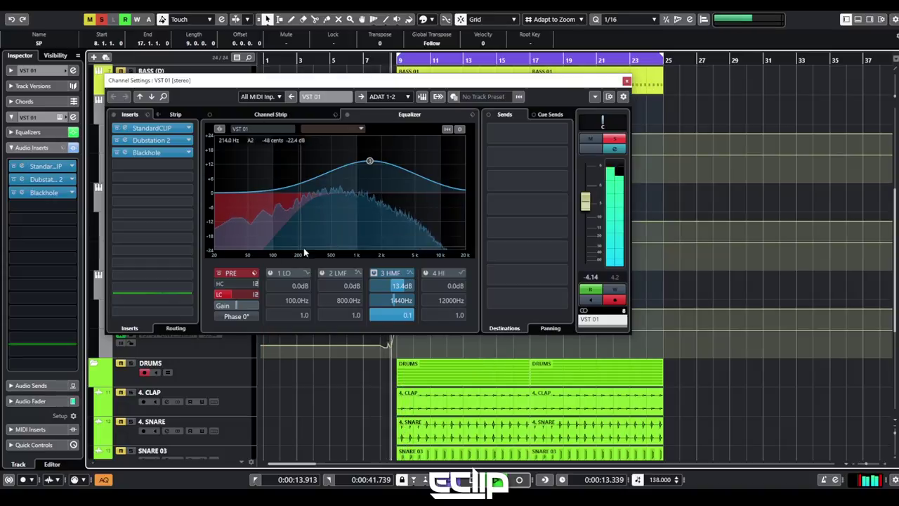
scroll(249, 299, down, 2)
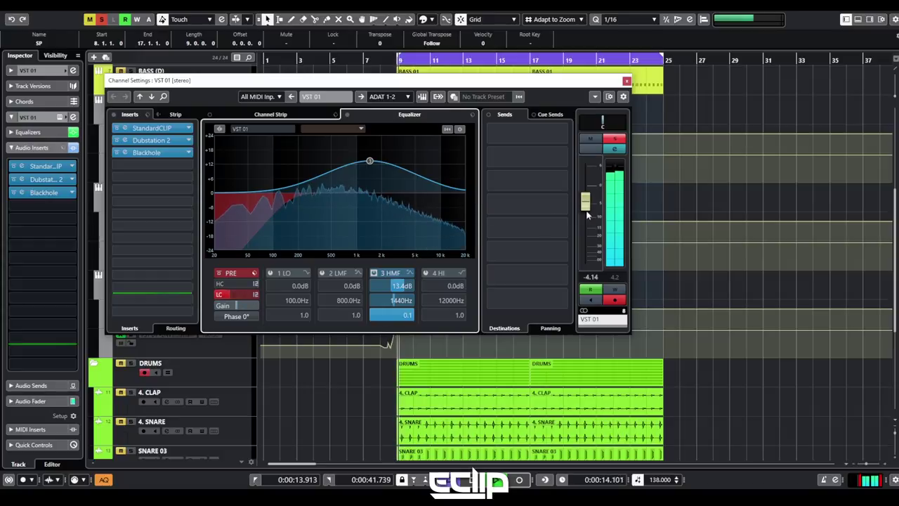
click(626, 81)
Solo the Ringmod layer together with VST 01 and adjust its channel settings while the phrase plays
click(251, 205)
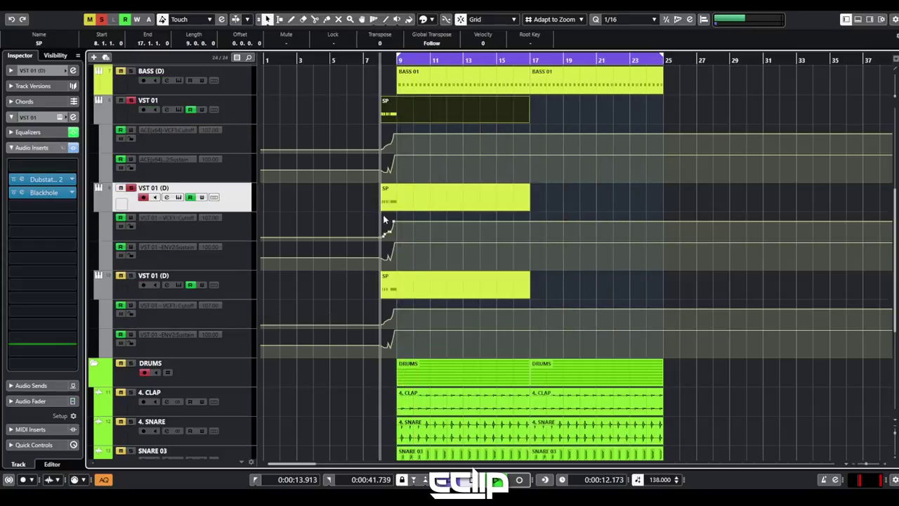
key(space)
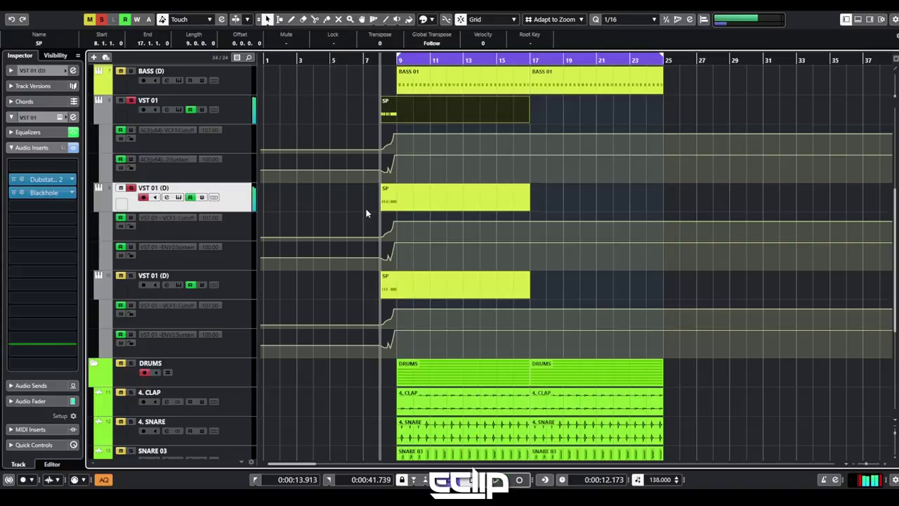
key(e)
key(space)
drag(314, 200, 315, 211)
drag(316, 251, 317, 219)
key(Escape)
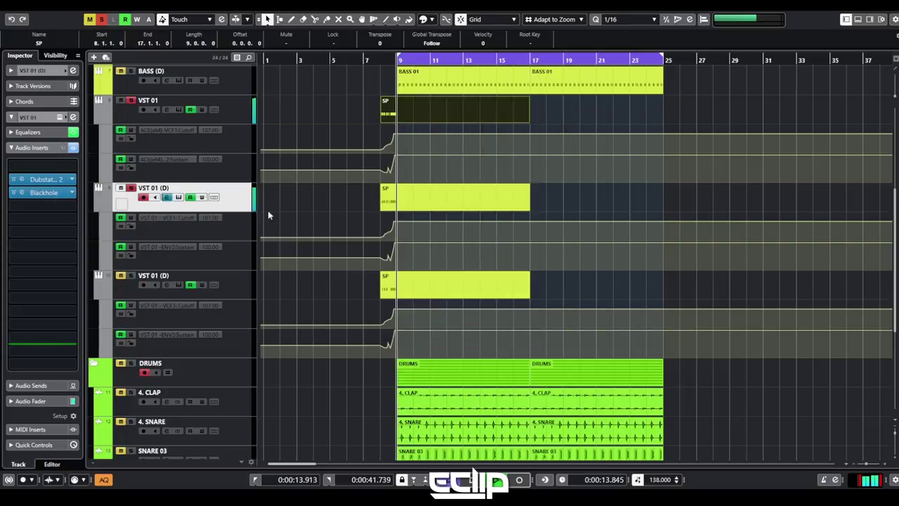
Add the Sawbass layer to the soloed tracks for a listen, and solo it alone
click(230, 288)
key(s)
key(space)
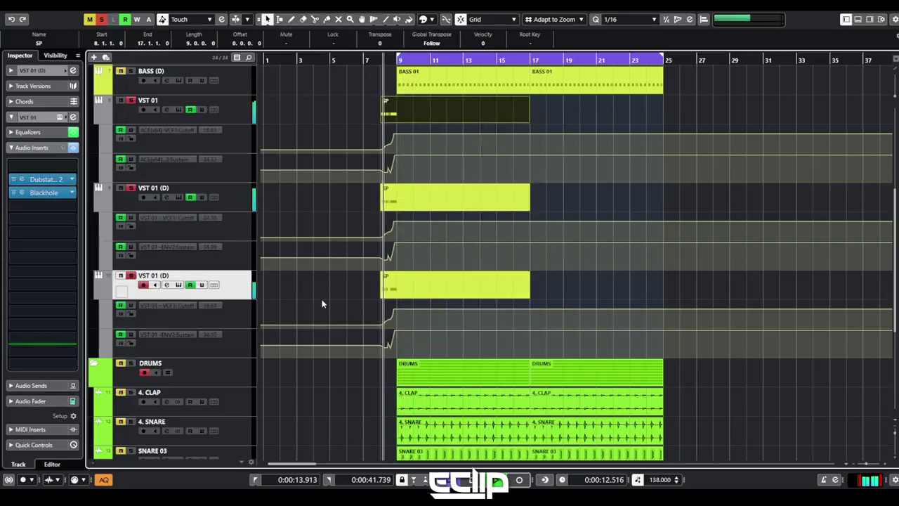
click(322, 298)
key(space)
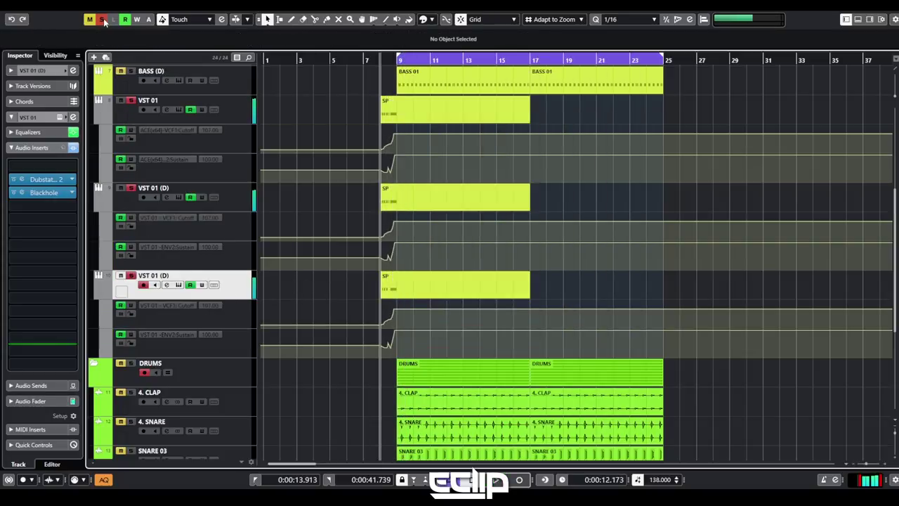
key(space)
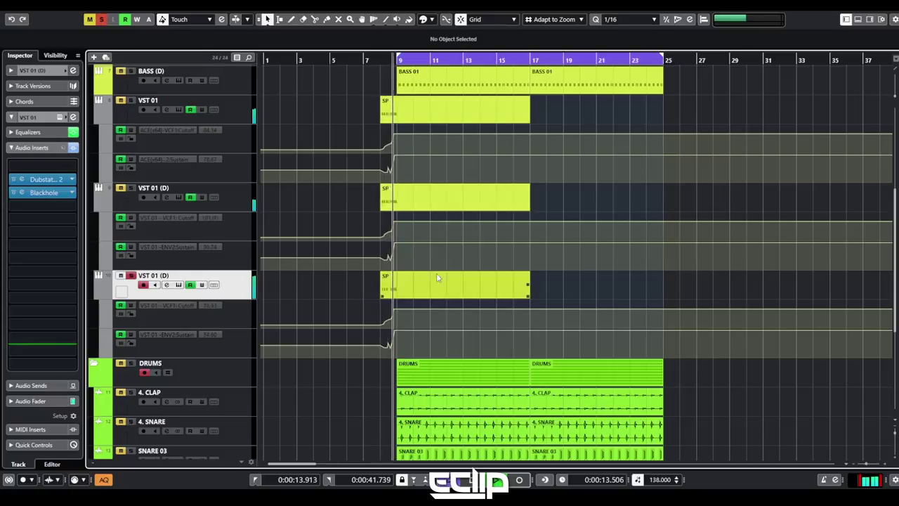
On the Sawbass channel, set EQ band 3 to 8.9 dB at 1126 Hz and the high cut to 7537 Hz
key(e)
key(e)
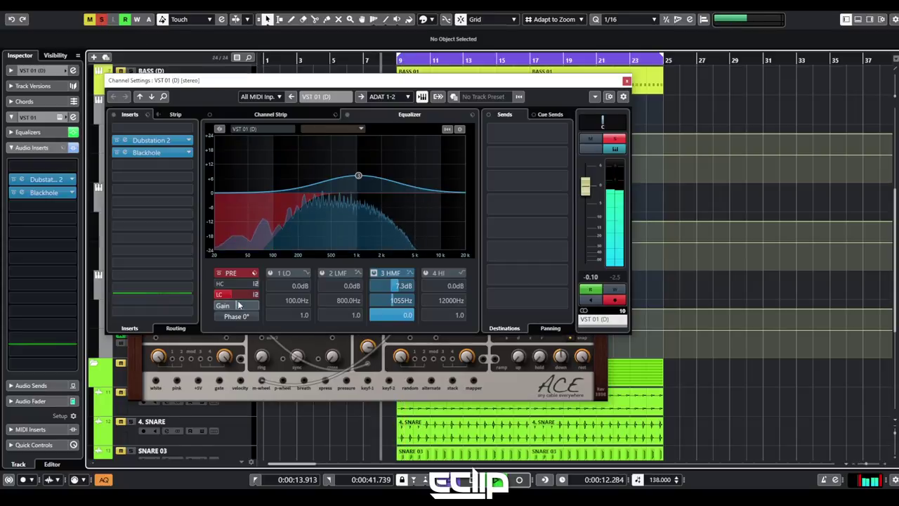
drag(359, 174, 362, 175)
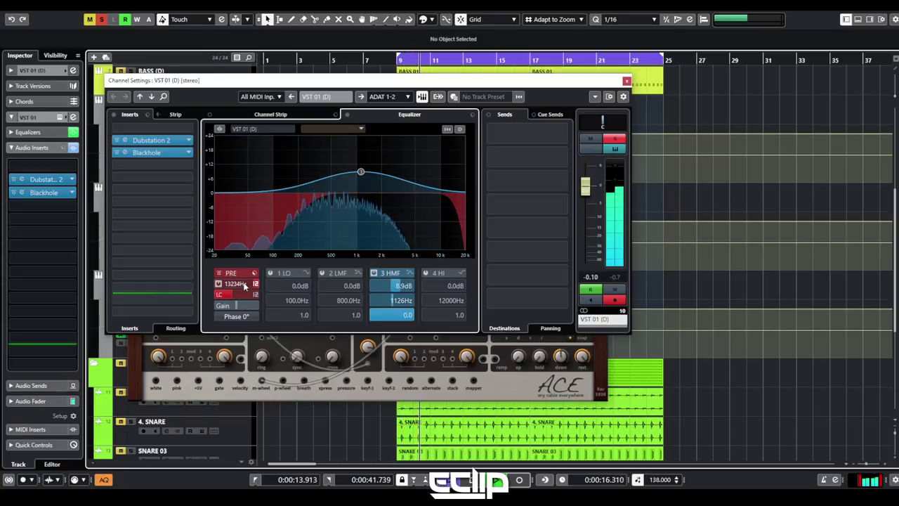
scroll(244, 286, down, 4)
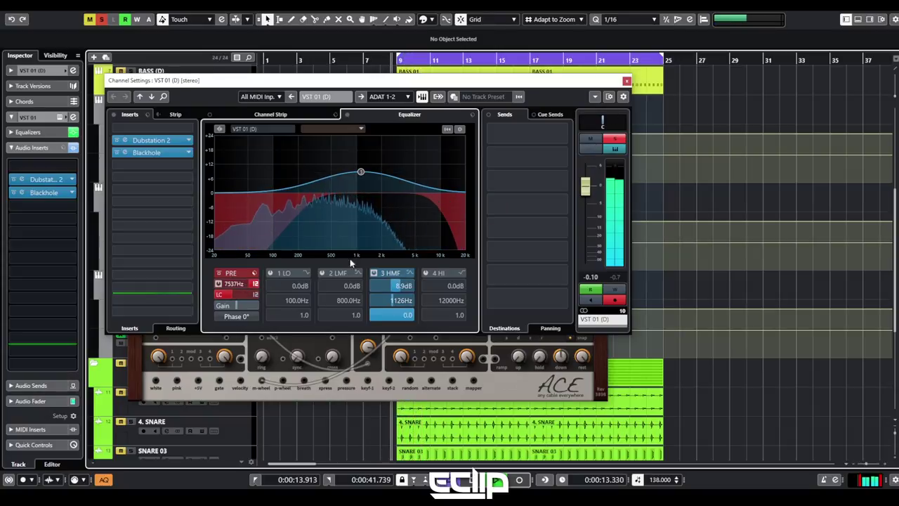
key(Escape)
Set Sawbass's VCF1 FreqModDepth1 to 105 and lower its bar-8 ENV2 Sustain automation points so the first is 16.00
click(410, 258)
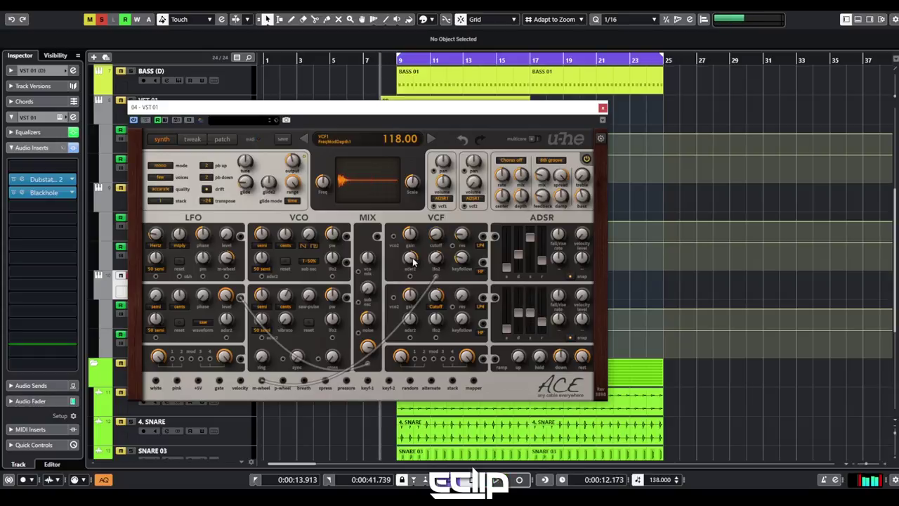
drag(322, 108, 598, 260)
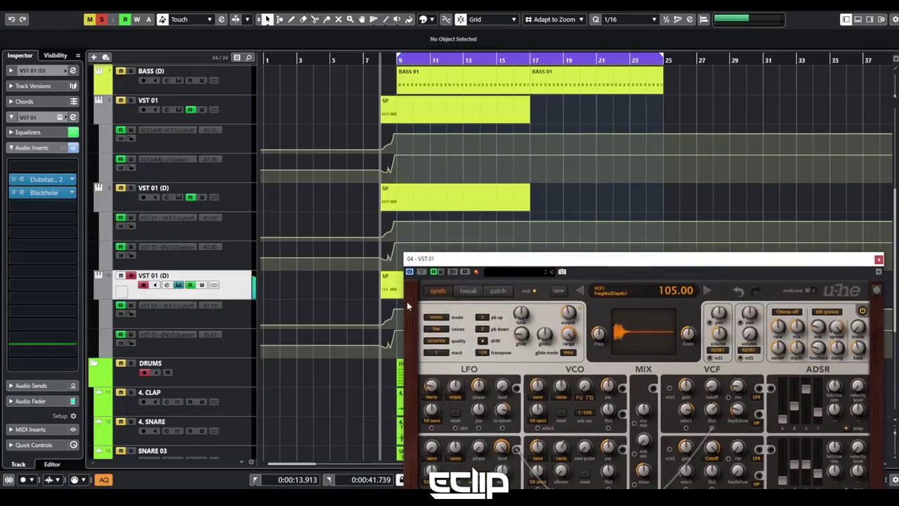
drag(375, 343, 407, 364)
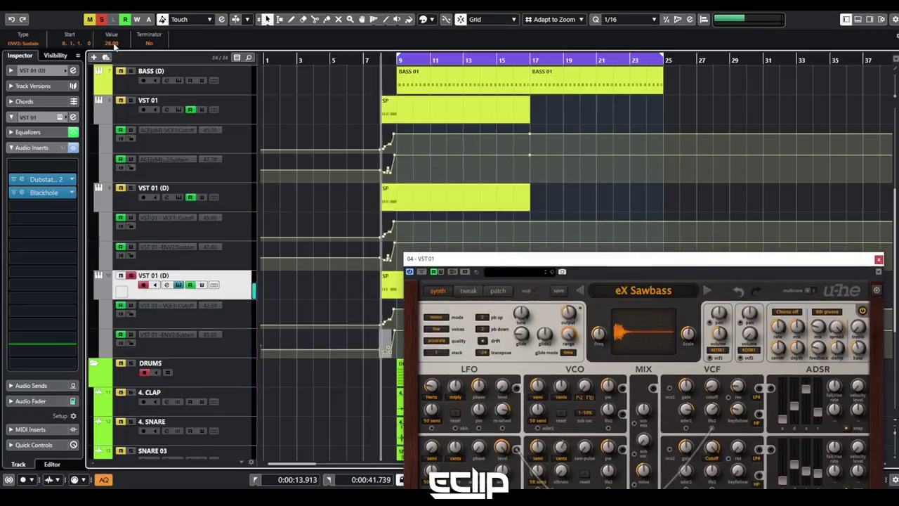
scroll(116, 47, down, 7)
scroll(115, 43, down, 1)
scroll(114, 43, down, 4)
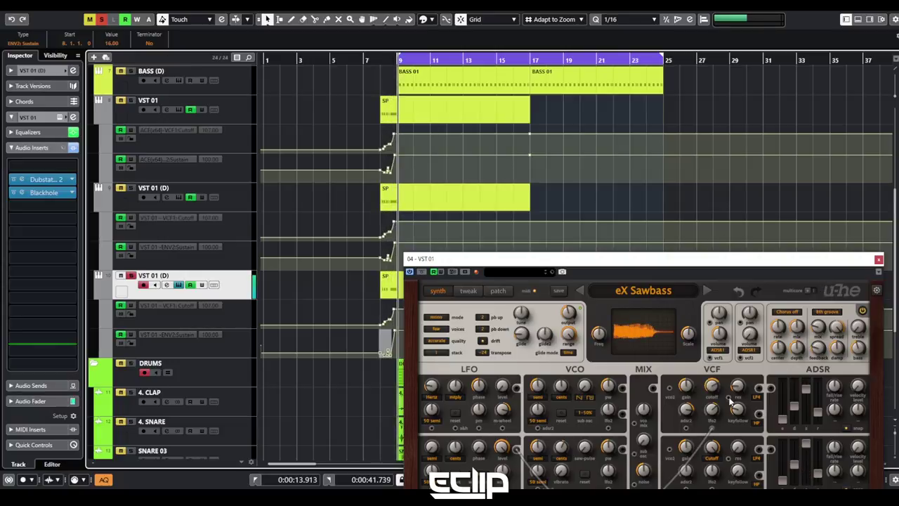
In the Sawbass patch, set VCF1 resonance to 0.00 and VCF1 FreqModDepth1 to 54.00
drag(737, 387, 737, 431)
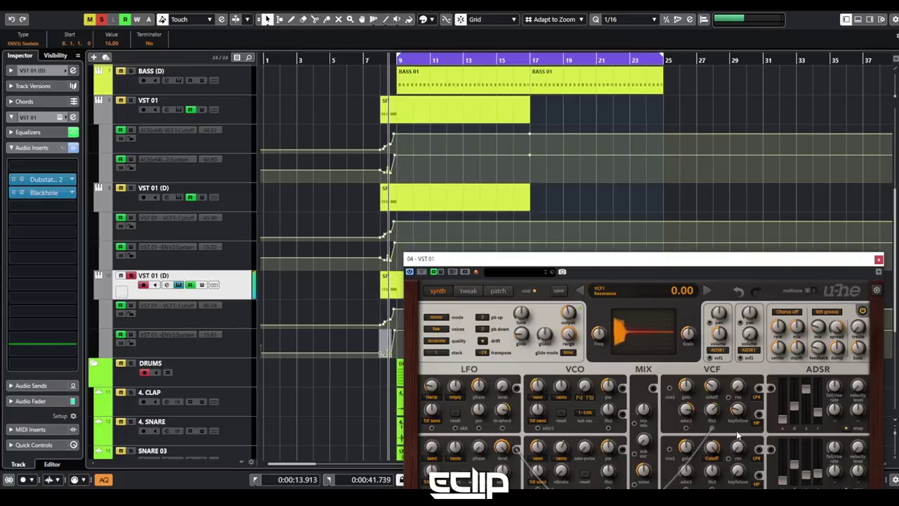
drag(683, 257, 491, 175)
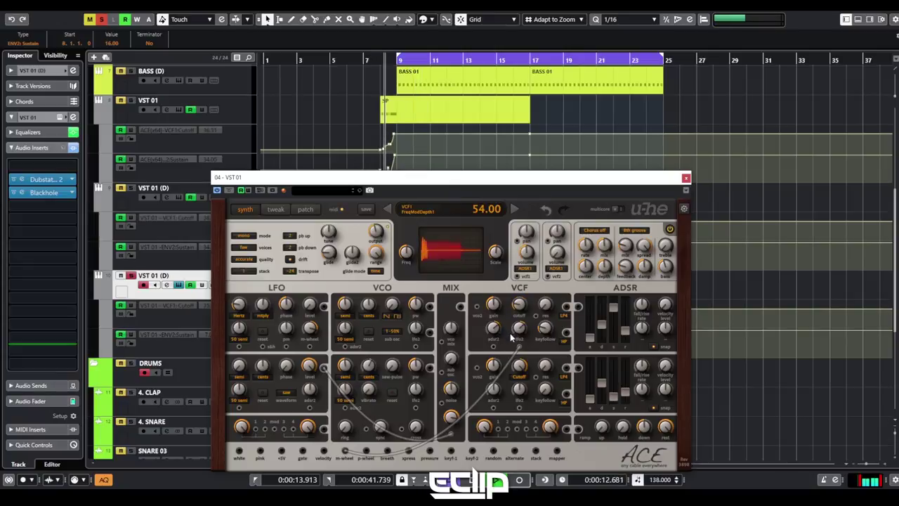
Raise the Sawbass layer's bar-8 VCF1 Cutoff automation points so the first is 28.67, and audition the phrase
drag(470, 182, 654, 211)
drag(366, 316, 402, 327)
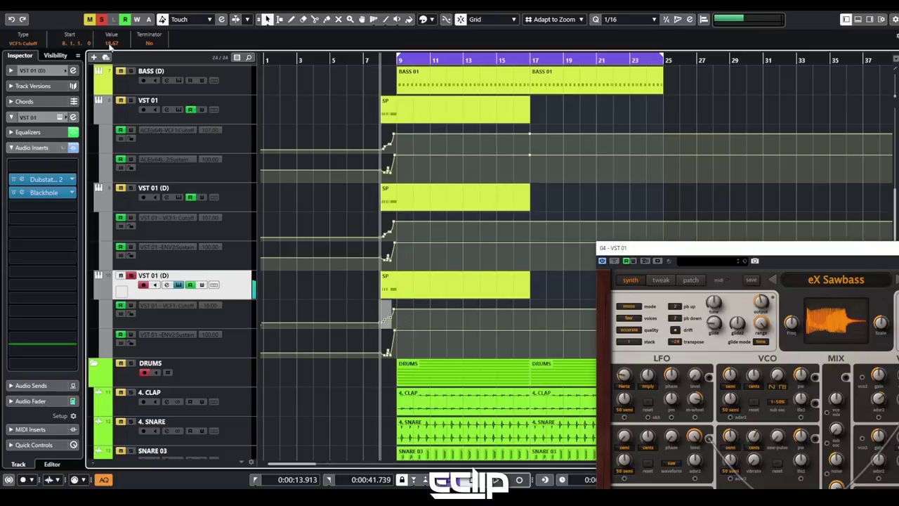
key(space)
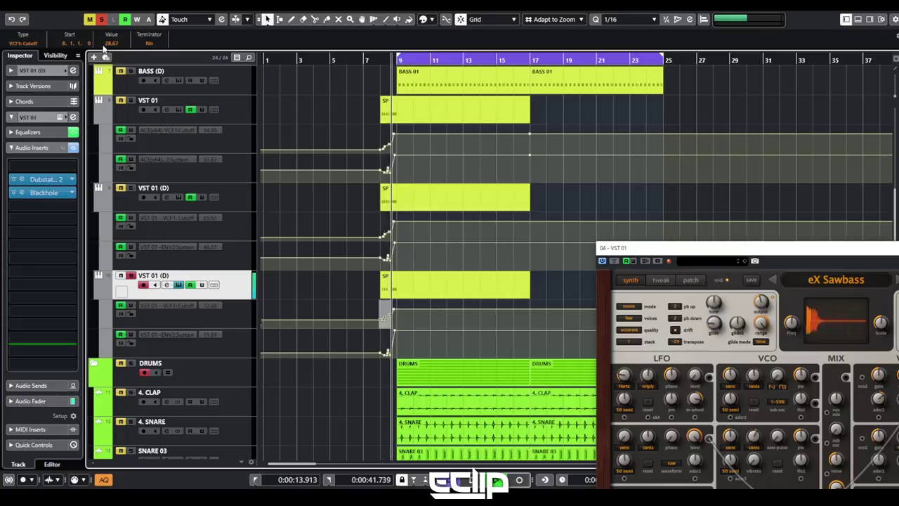
Listen to all three layers soloed together, and set VCF1 resonance to 0.00 in the Ringmod layer's synth
click(245, 201)
click(241, 120)
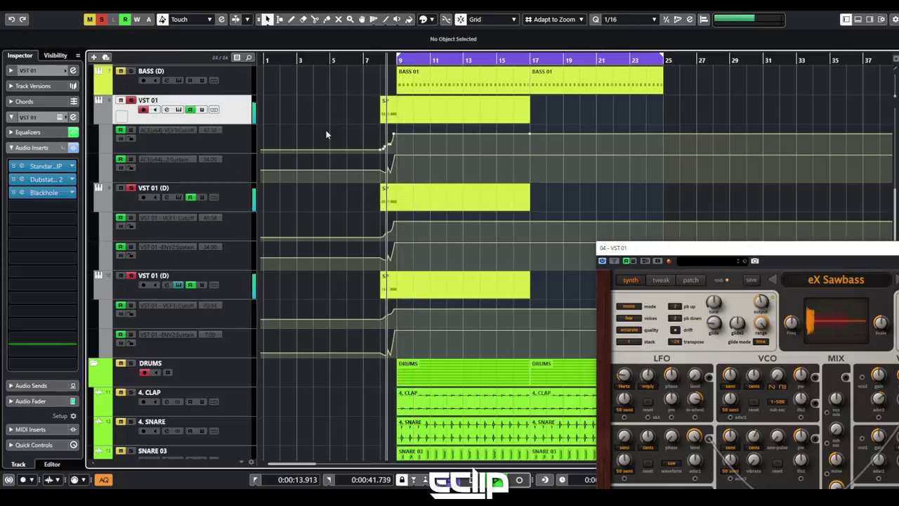
click(239, 196)
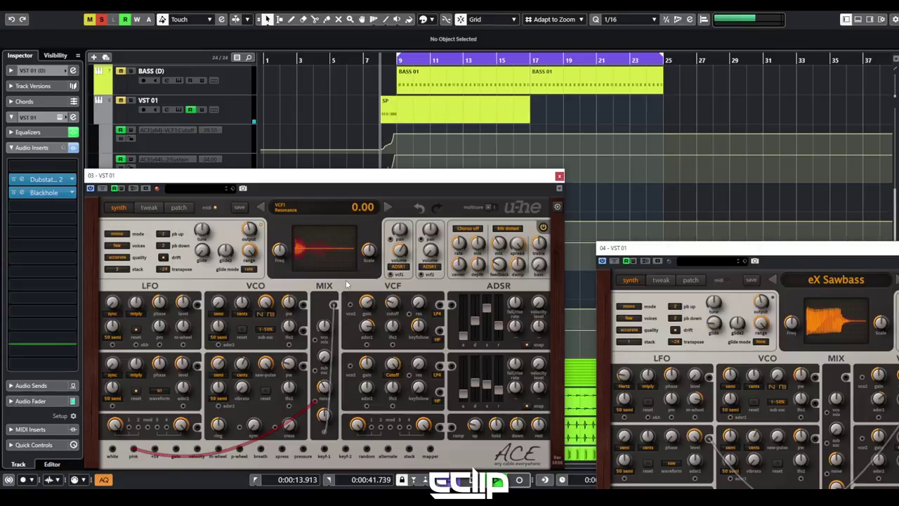
Set the Ringmod Bass patch to poly mode with many voices
click(117, 235)
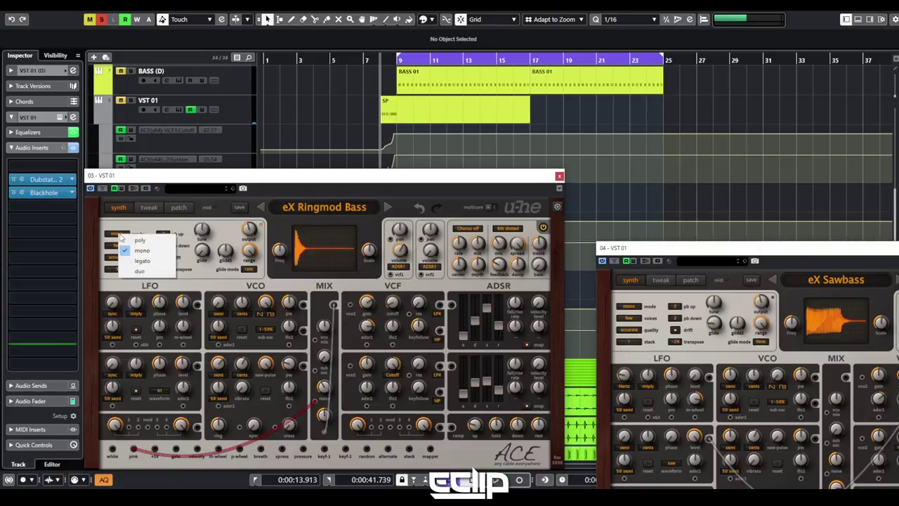
click(137, 241)
click(117, 245)
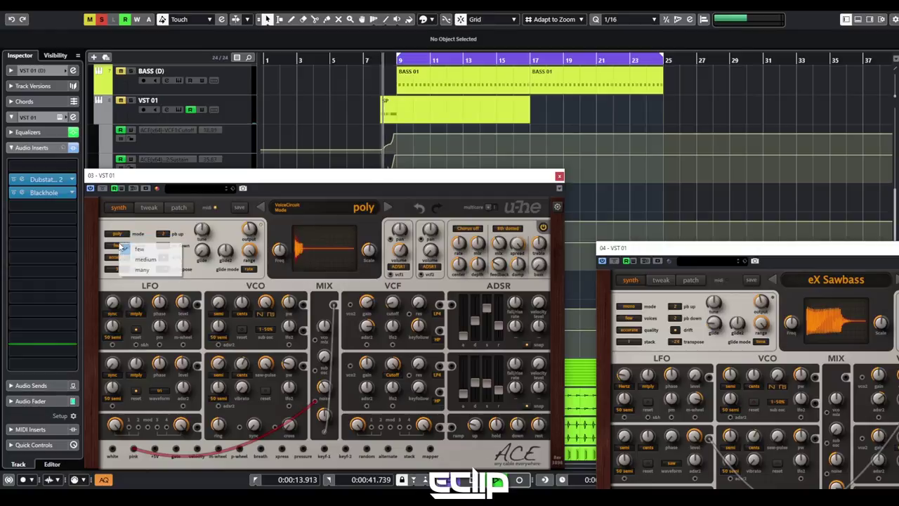
click(134, 265)
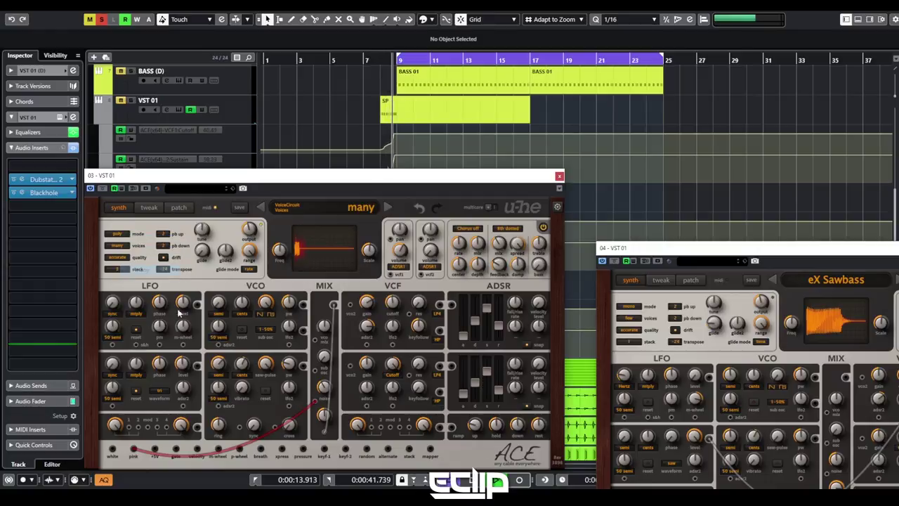
Try a voice stack of 8 on Ringmod Bass, turn off snap on both ADSR envelopes, and set the stack to 6
click(120, 270)
click(141, 348)
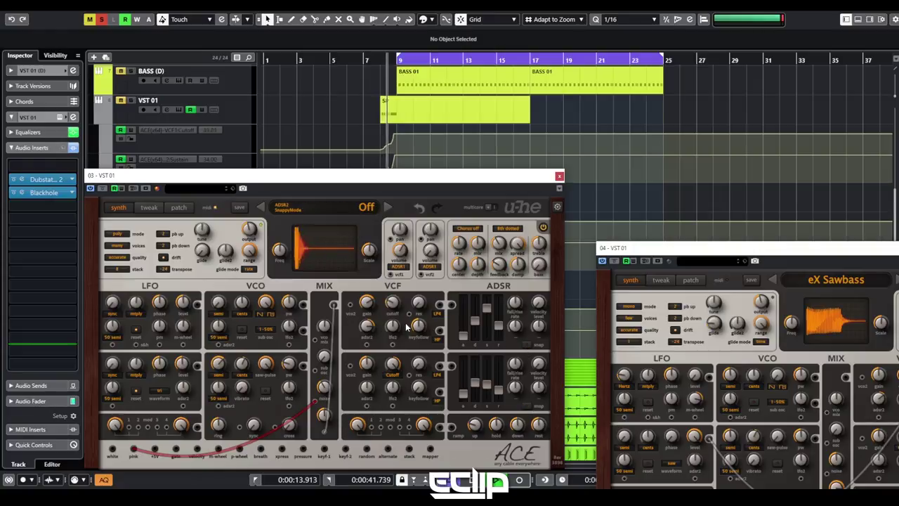
click(118, 270)
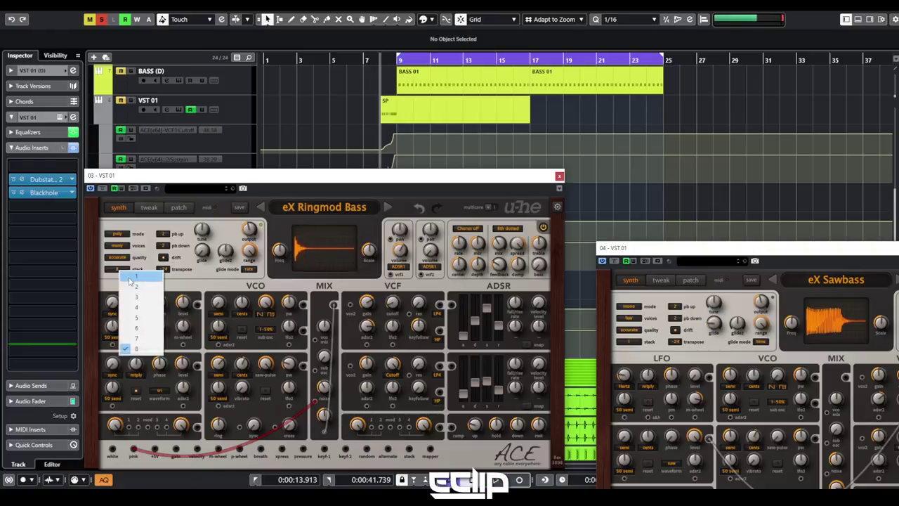
click(140, 328)
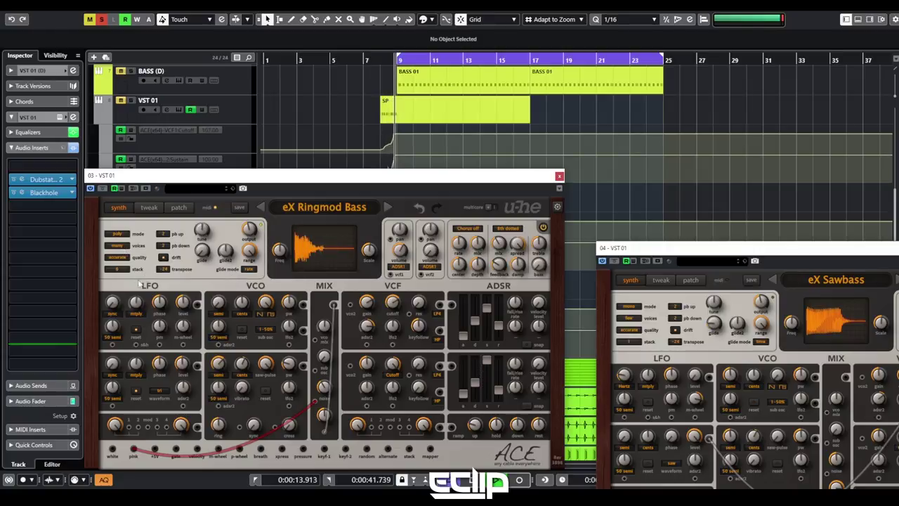
Look through the Ringmod Bass synth's tweak and patch pages, and set its quality to good and voice stack to 5
click(148, 207)
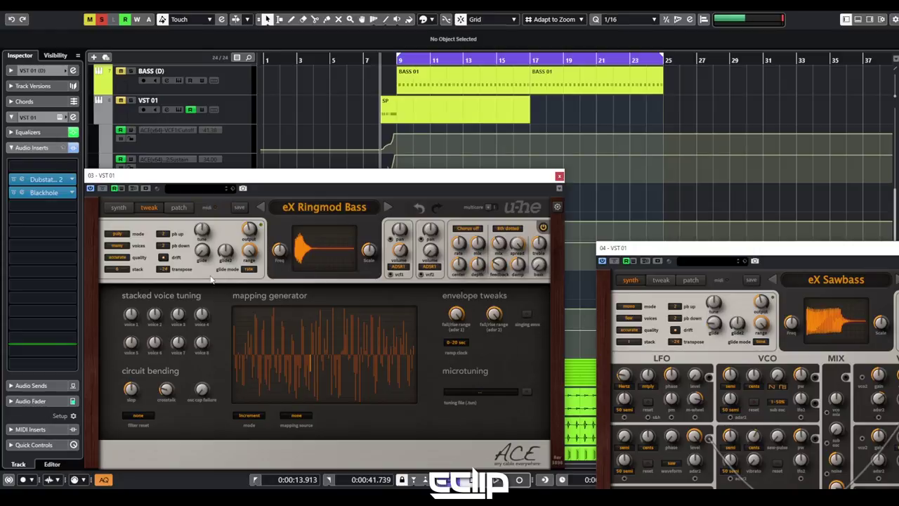
click(178, 207)
click(118, 207)
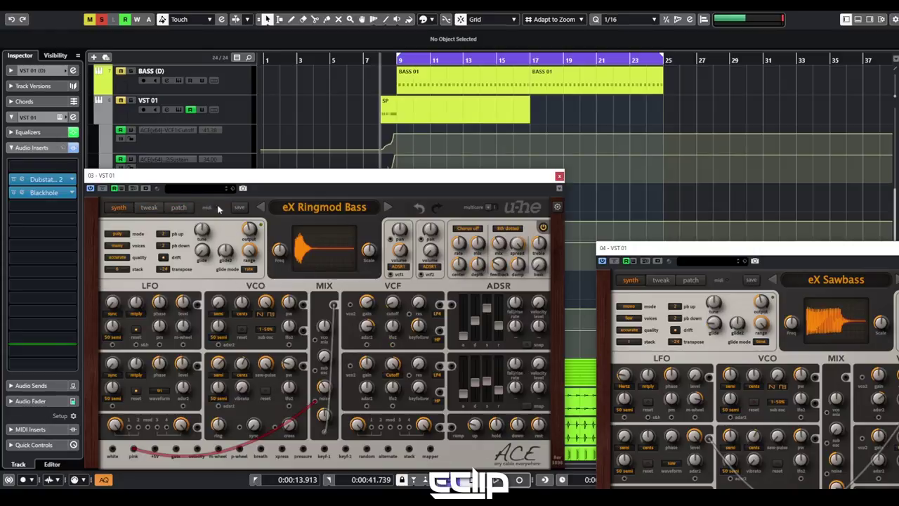
click(118, 257)
click(144, 286)
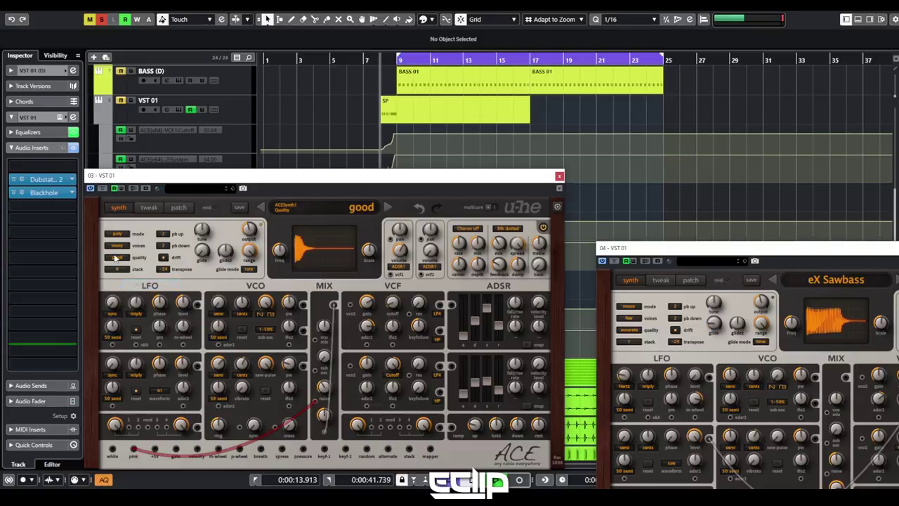
click(117, 270)
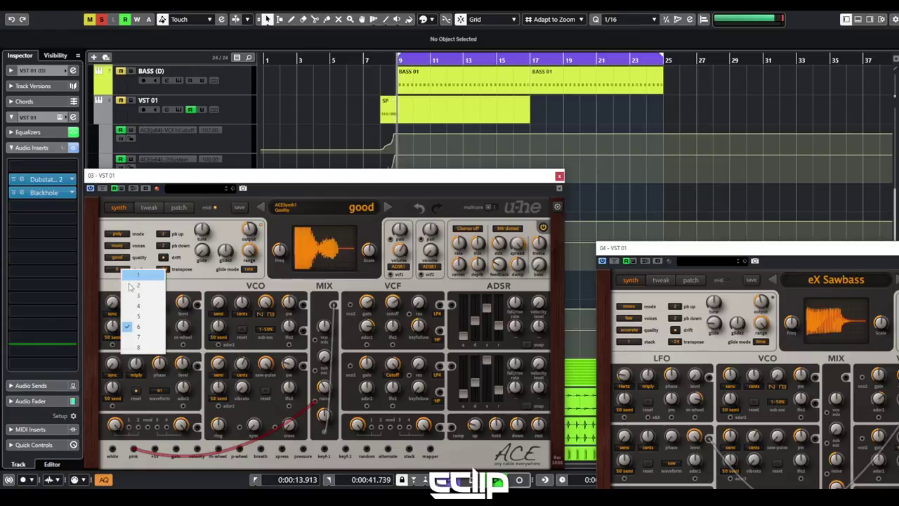
click(134, 317)
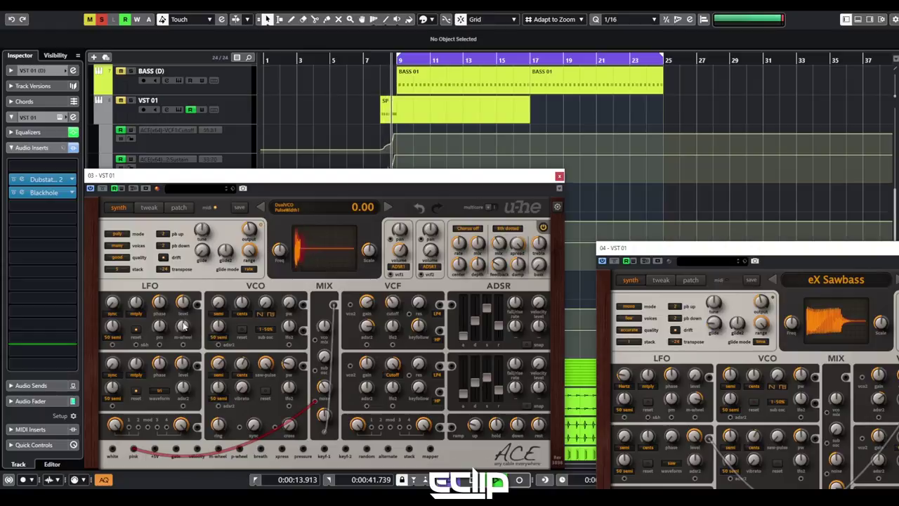
Close the Ringmod Bass synth, solo all three layers together, and clear every solo to audition the phrase in the mix
click(559, 176)
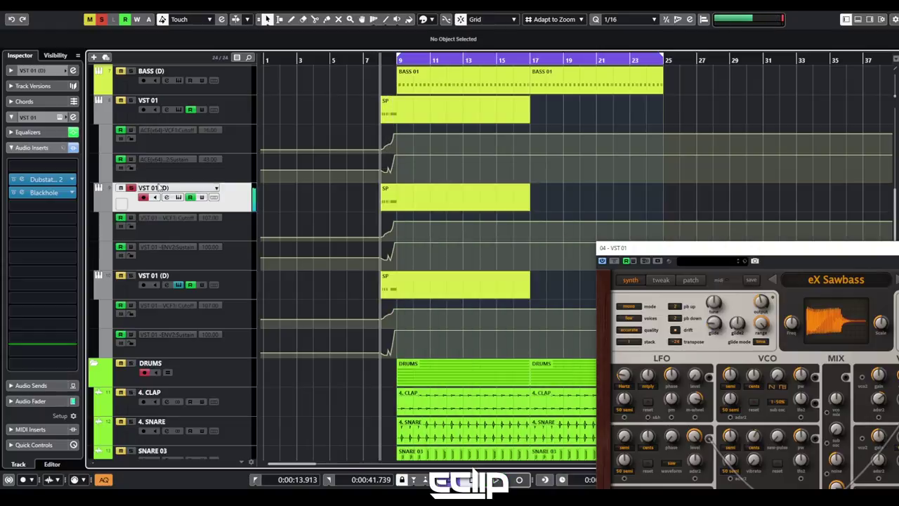
click(237, 113)
click(218, 287)
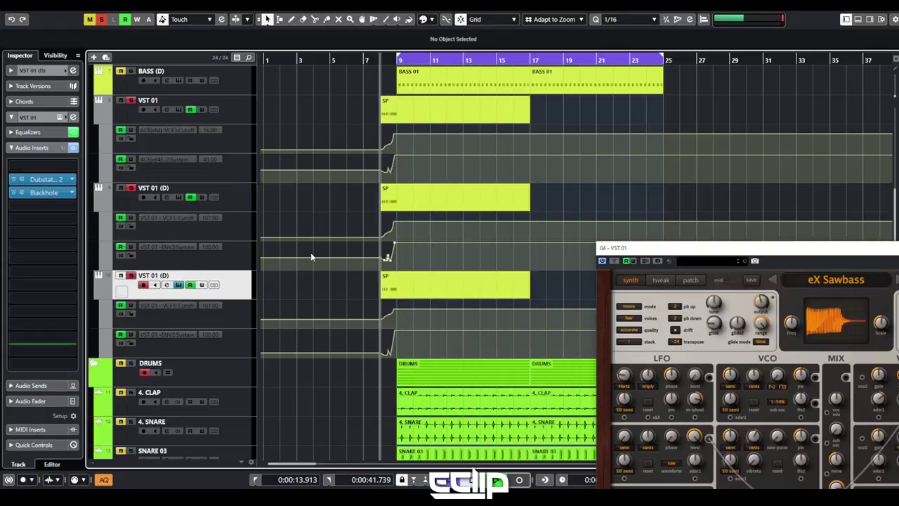
click(101, 19)
key(space)
key(space)
Boost VST 01's EQ high-mid band by 5.5 dB at 1350 Hz, and check the Ringmod layer's channel EQ
click(166, 110)
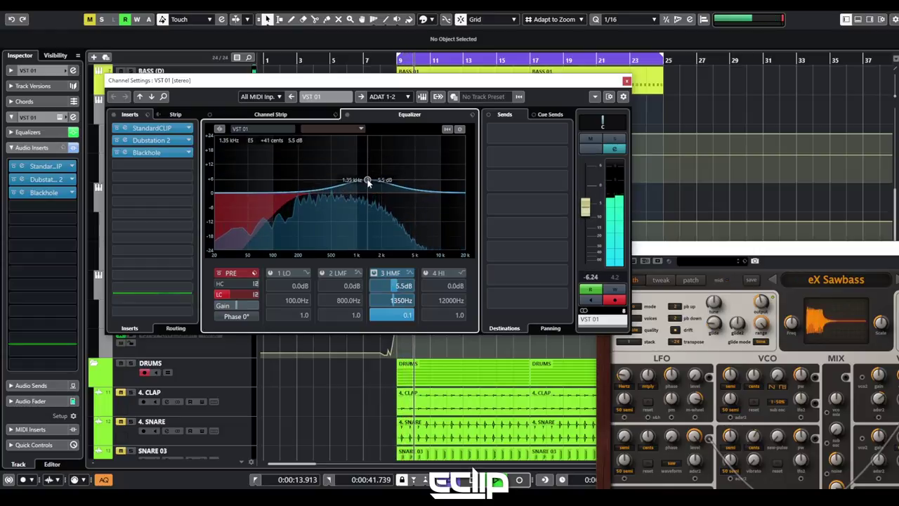
key(e)
click(355, 190)
key(e)
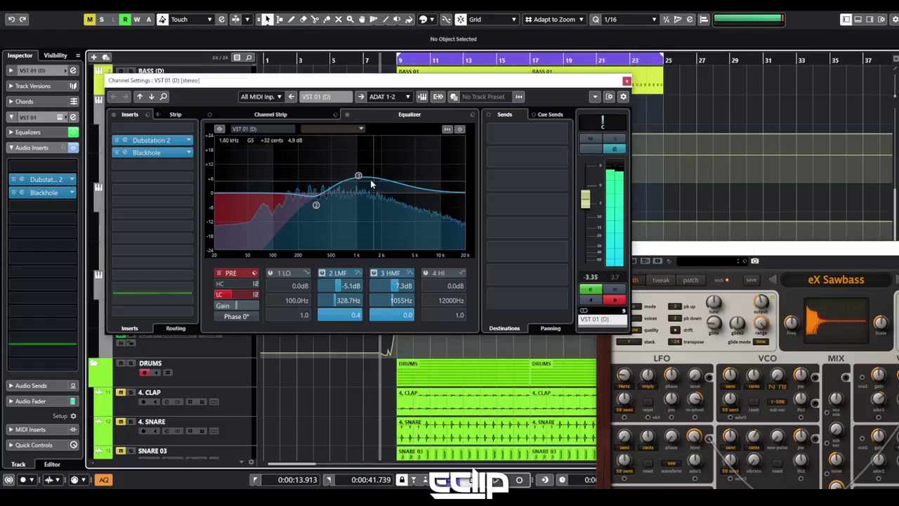
key(e)
Boost the Sawbass layer's EQ high-mid band by 6.3 dB at 1015 Hz, and close the Sawbass synth
click(235, 287)
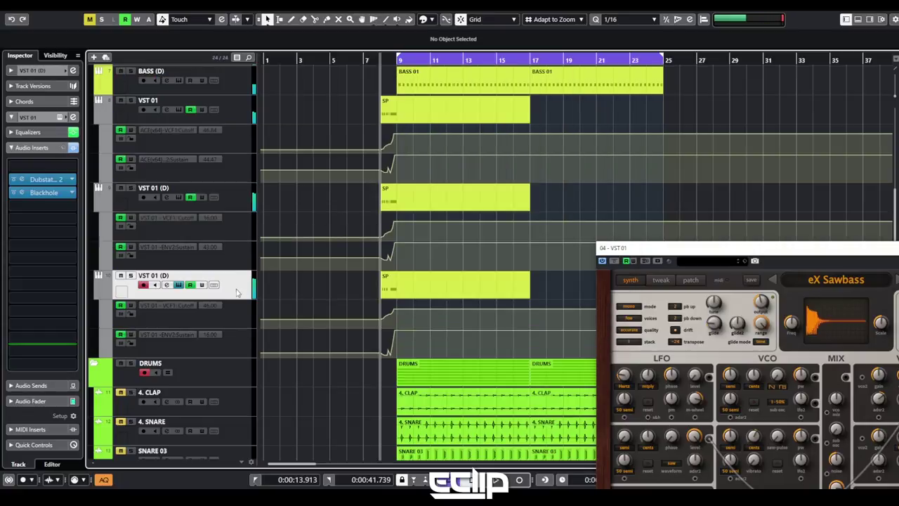
key(e)
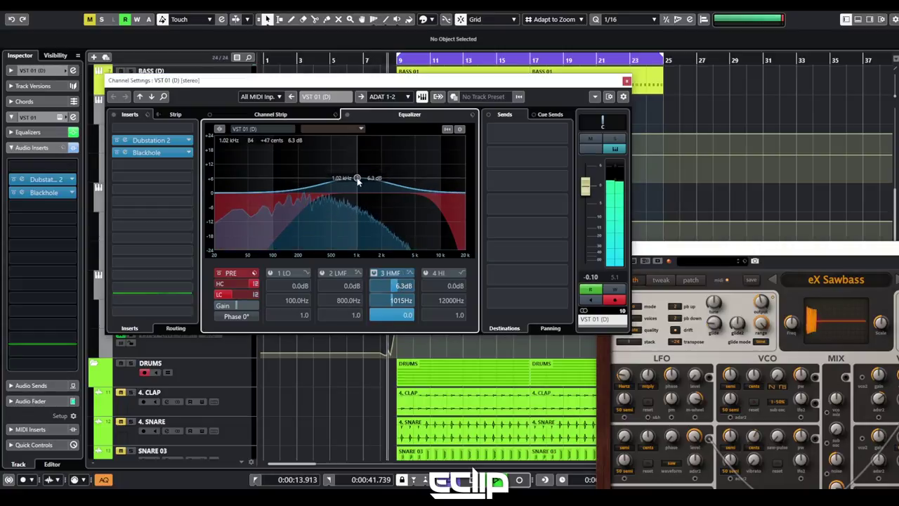
key(e)
drag(728, 247, 278, 171)
click(621, 173)
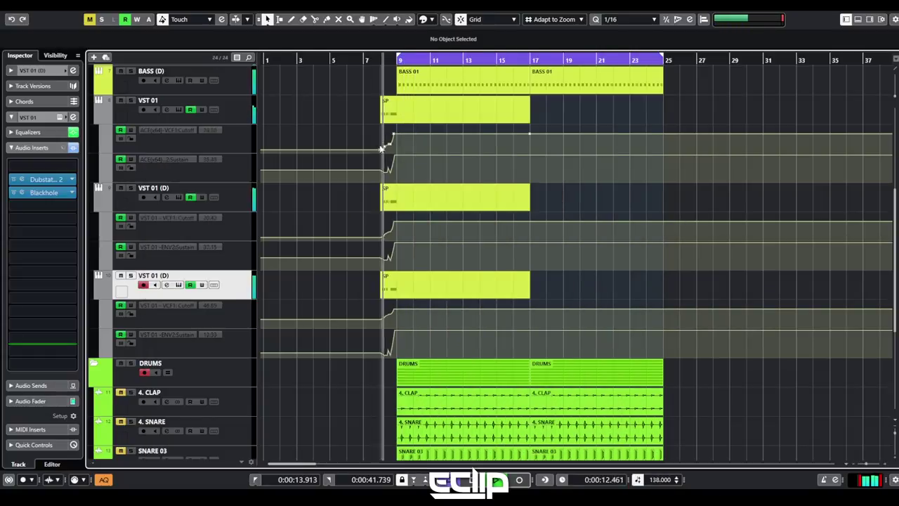
Split the SP parts of all three VST 01 layers at 8.3.3
key(h)
scroll(425, 123, up, 4)
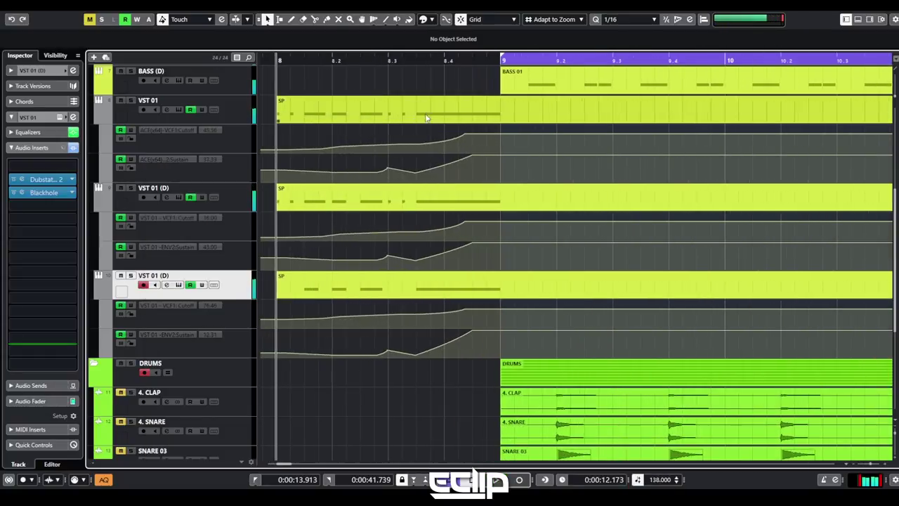
key(3)
click(423, 118)
click(423, 205)
click(421, 289)
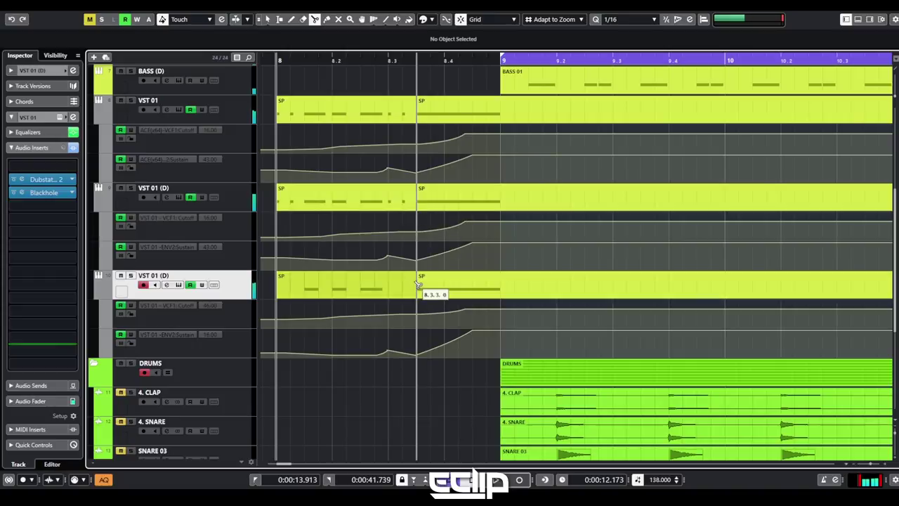
Replace the Sawbass layer's SP part before 8.3.3 with a copy of the Ringmod layer's part, and audition it
key(1)
click(359, 298)
key(Delete)
drag(328, 207, 320, 297)
key(space)
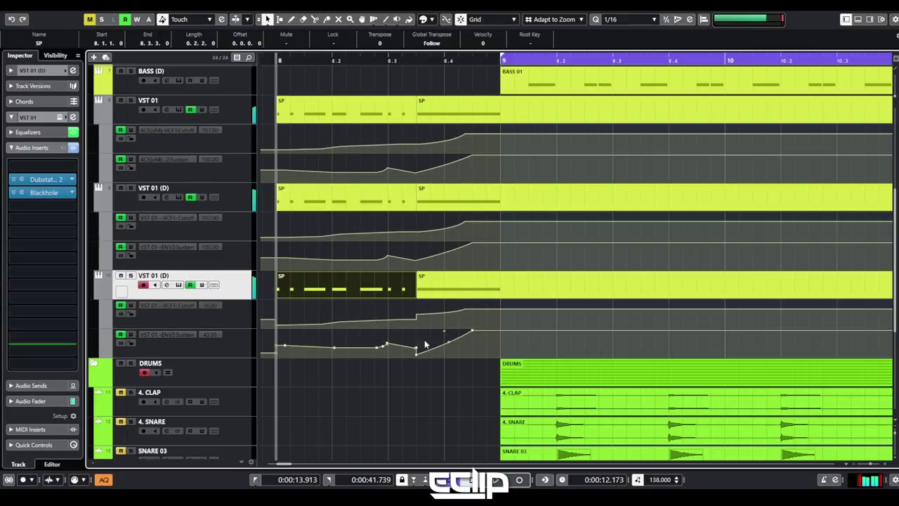
Mute the SP parts after 8.3.3 on all three layers and audition the shortened phrase
key(7)
click(441, 203)
click(469, 111)
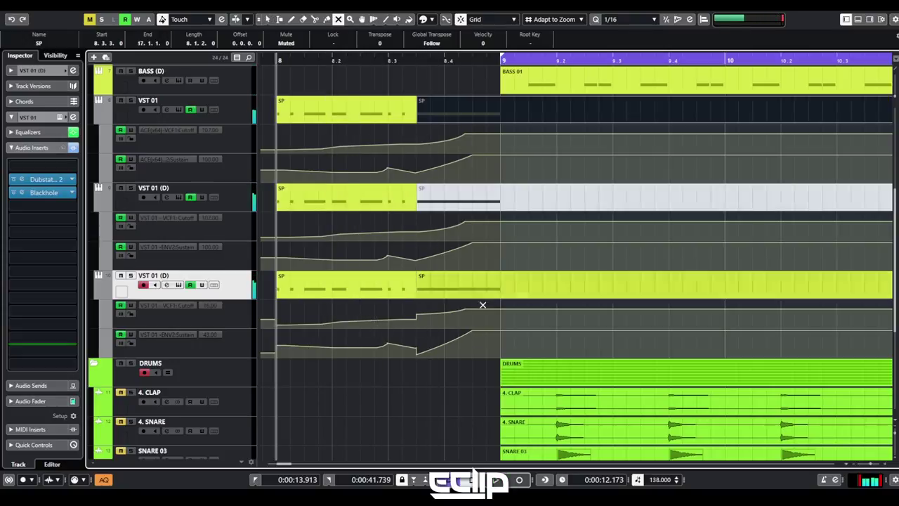
click(469, 293)
key(1)
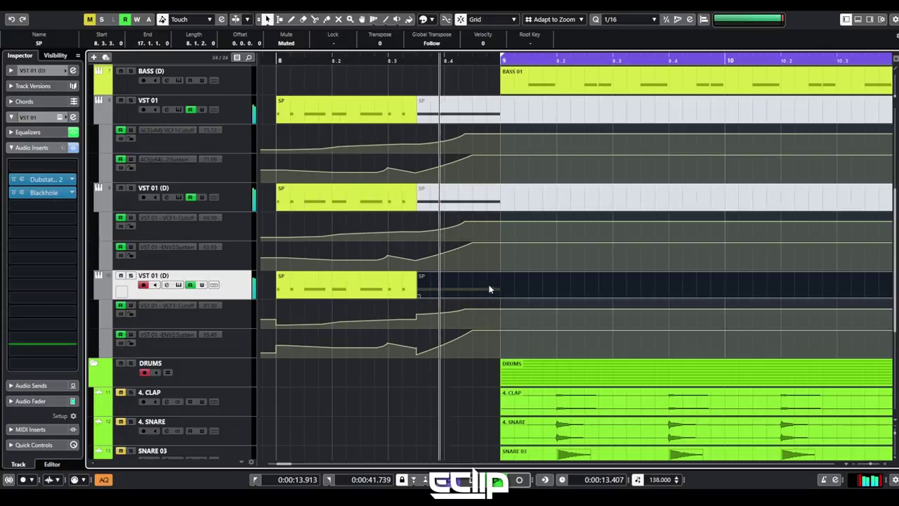
key(space)
Delete the three muted SP parts that start at 8.3.3
click(485, 117)
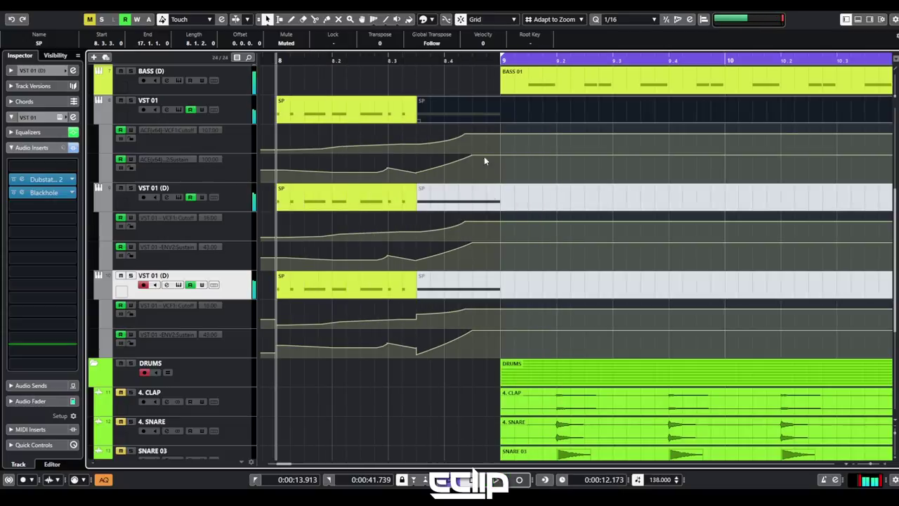
key(Delete)
click(492, 207)
key(Delete)
click(475, 288)
key(Delete)
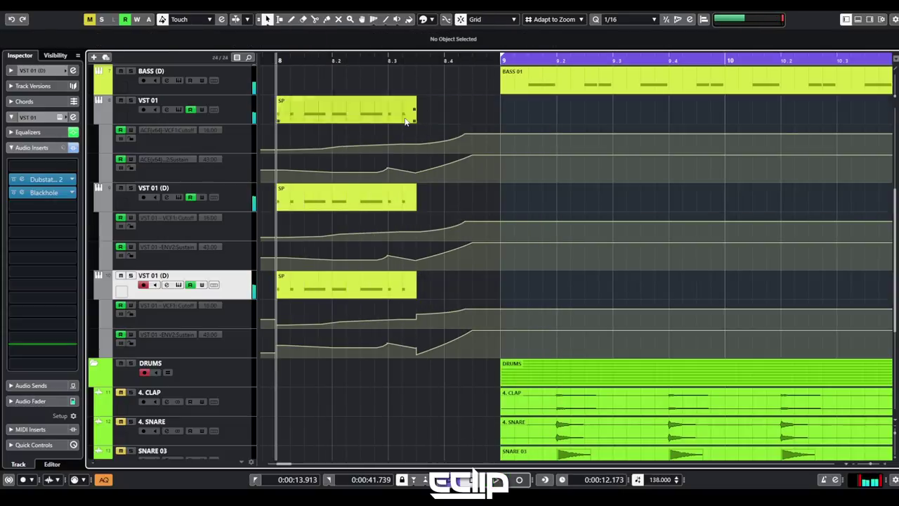
Open the remaining bar-8 SP parts of all three layers together for note editing
double_click(405, 117)
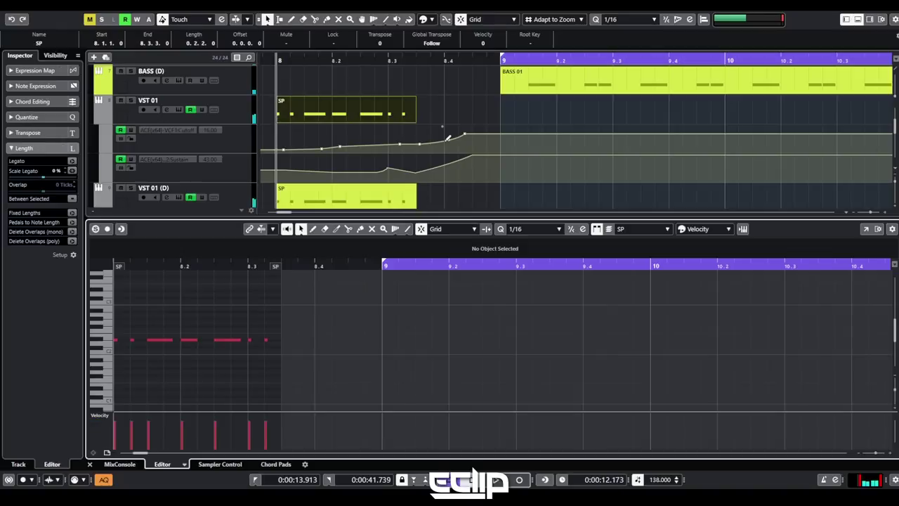
key(Return)
shift+click(403, 207)
shift+click(389, 287)
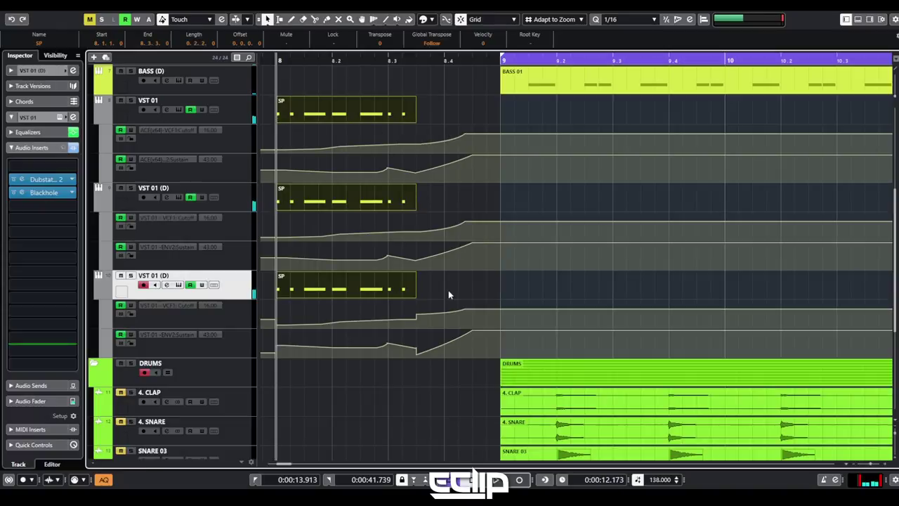
key(Return)
Lengthen the last notes at 8.3.2 in all three parts to 0.0.0.99 and audition the phrase
scroll(292, 331, up, 2)
scroll(287, 321, down, 1)
drag(290, 302, 260, 402)
scroll(272, 339, up, 4)
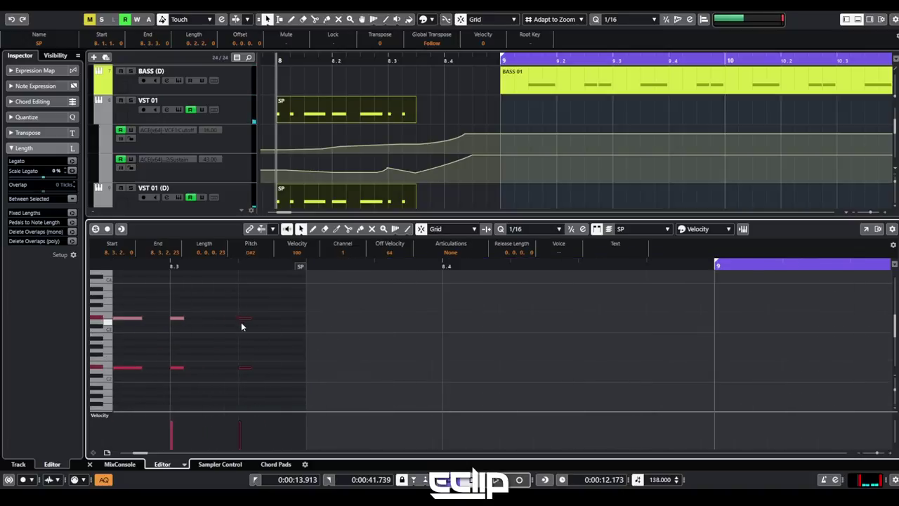
drag(249, 317, 293, 318)
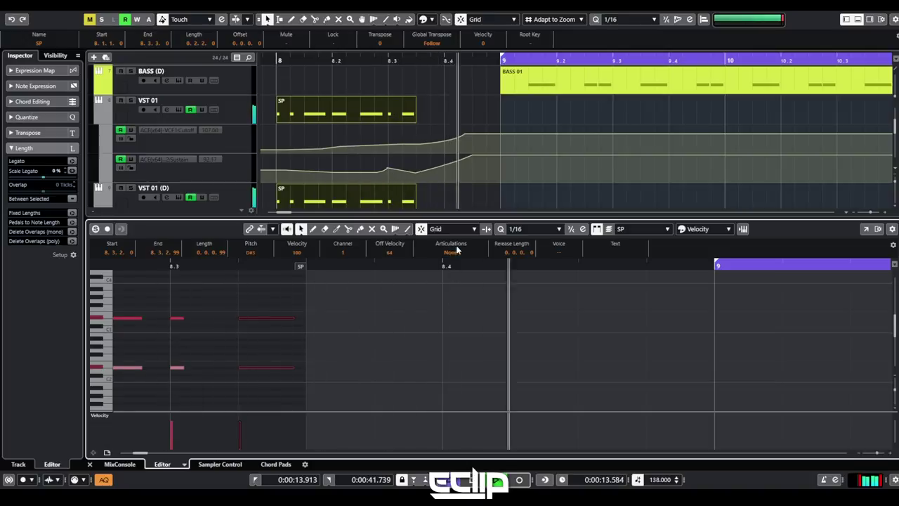
key(space)
key(space)
key(space)
Try the three SP parts starting at 8.2.3 and at 8.3.1, auditioning each position
drag(320, 121, 401, 122)
key(space)
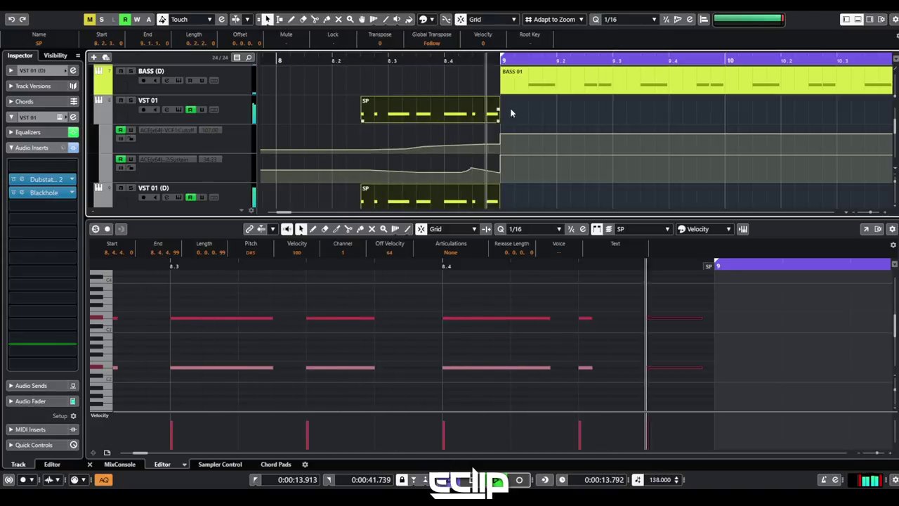
key(space)
drag(457, 118, 472, 115)
key(space)
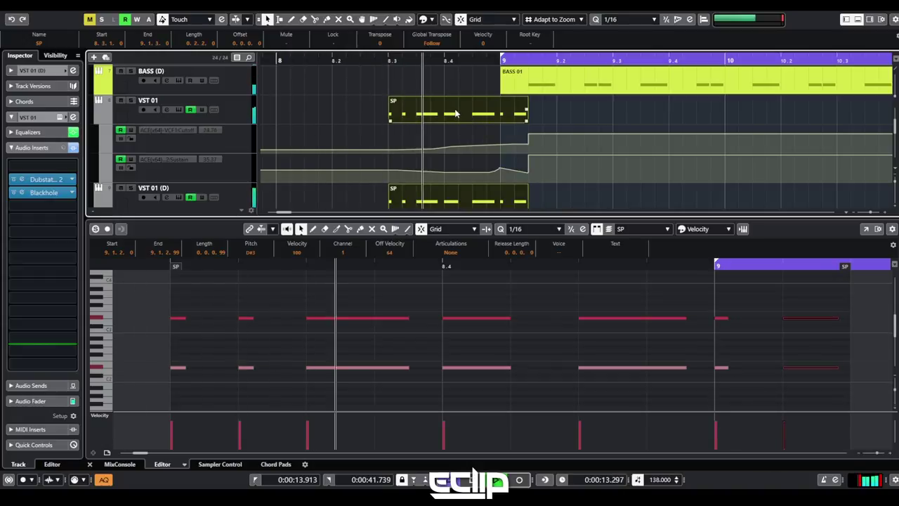
key(space)
Move the three SP parts to start at 8.2.1 and audition the fill
drag(435, 119, 379, 134)
key(space)
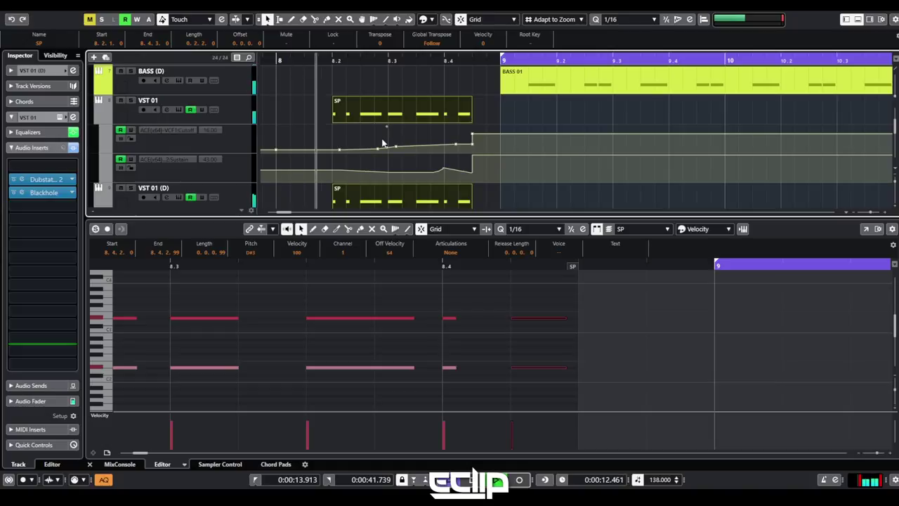
key(space)
click(489, 107)
key(space)
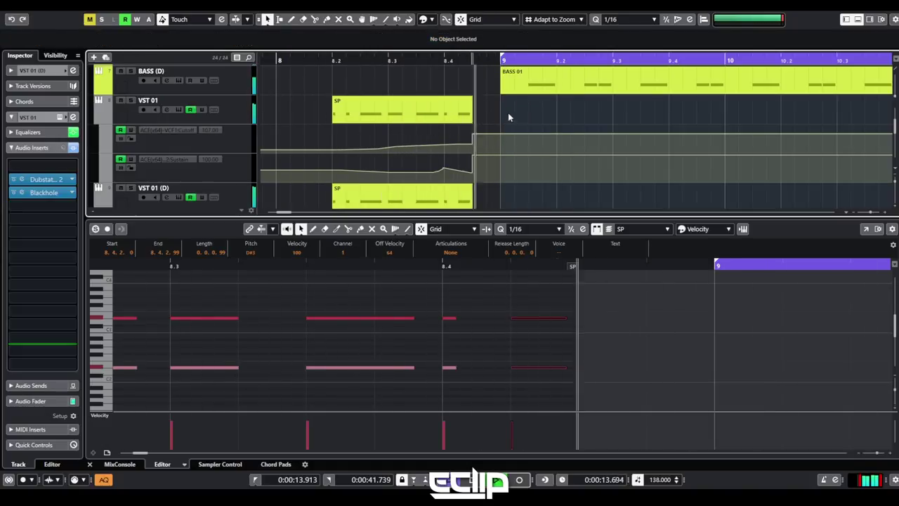
Close the note editor, nudge all three SP parts one sixteenth later to start at 8.2.2, and audition them
scroll(469, 122, down, 1)
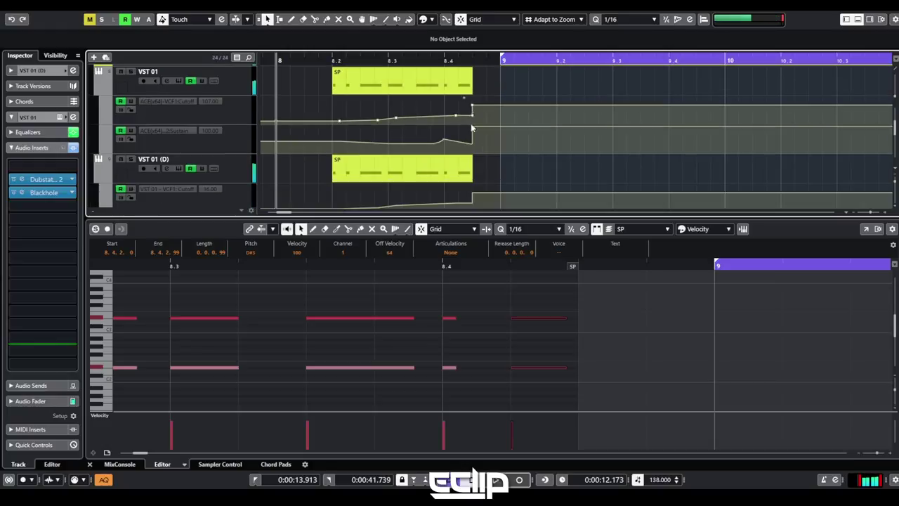
key(ctrl+alt+e)
drag(298, 82, 479, 326)
key(ctrl+Right)
key(space)
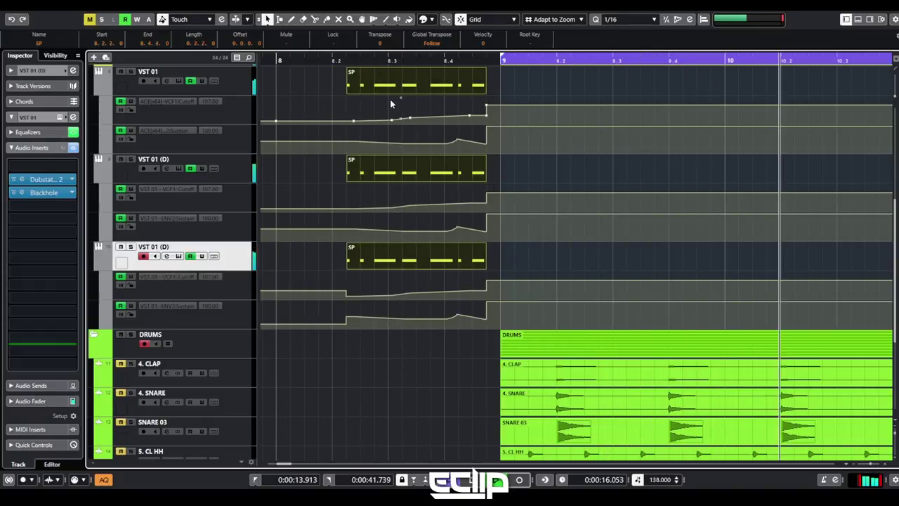
click(333, 96)
key(space)
key(space)
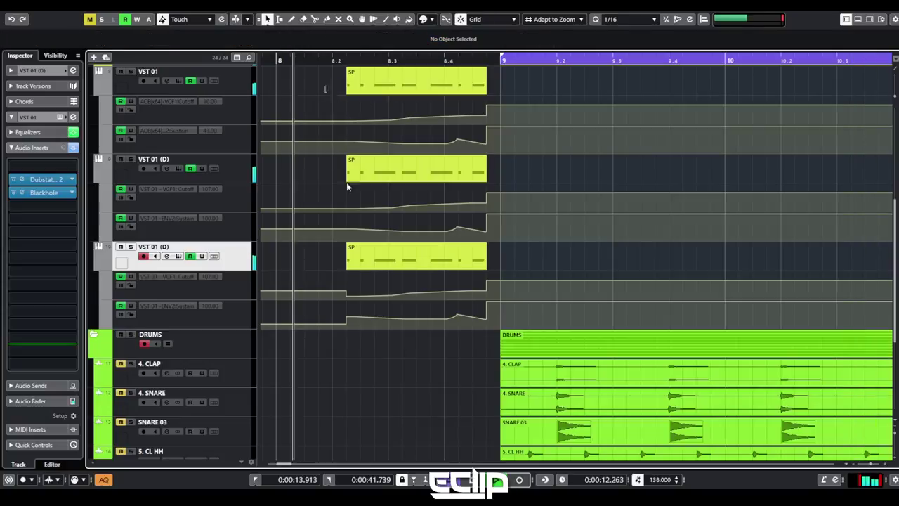
Extend all three SP parts at both ends so they run from 8.2.1 to 9.1.1
drag(359, 272, 332, 92)
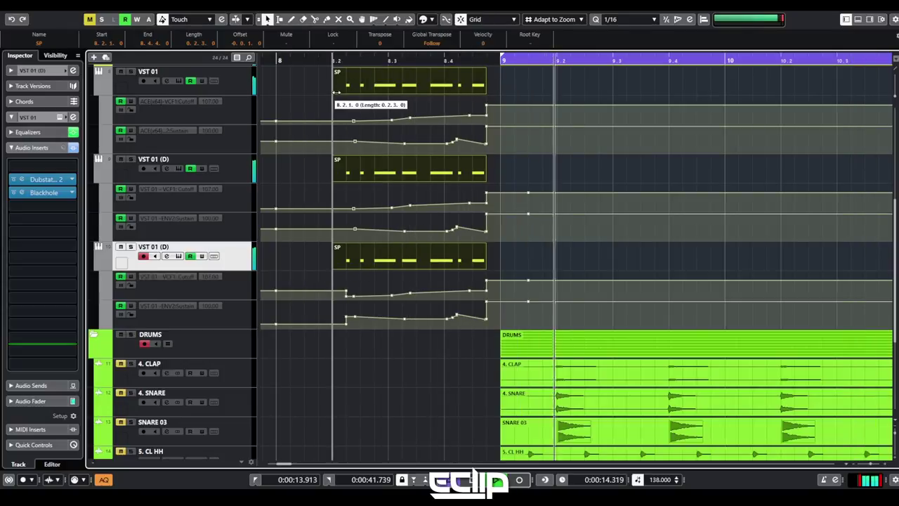
click(539, 87)
drag(508, 80, 441, 283)
drag(484, 181, 500, 182)
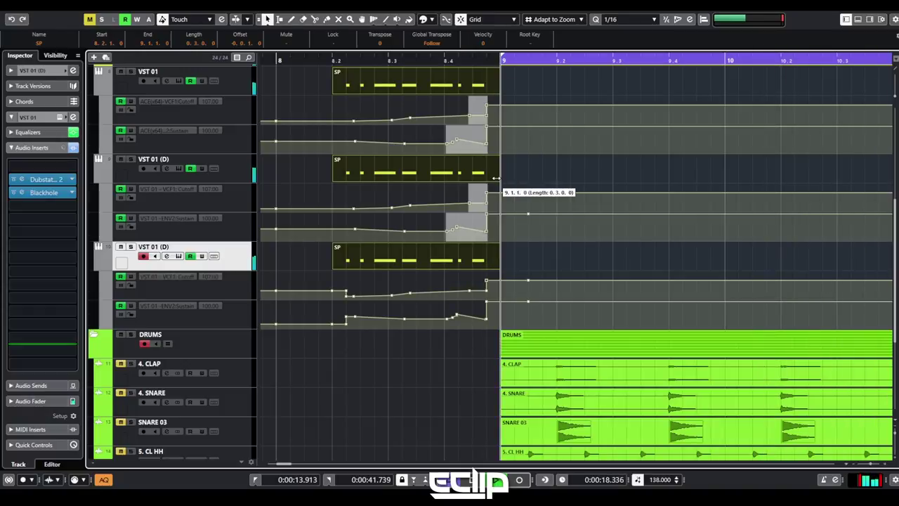
Reopen the three SP parts for note editing, lengthen their final notes towards bar 9, and audition the result
key(ctrl+e)
scroll(404, 339, down, 5)
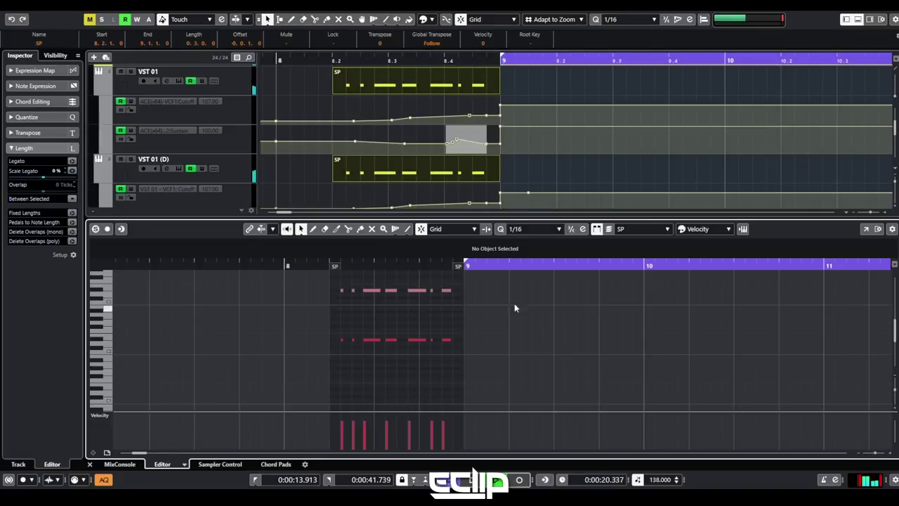
drag(437, 342, 460, 340)
key(space)
click(434, 377)
key(space)
Copy the opening short notes to 8.2.1 in the extended parts and audition the fill
scroll(343, 308, up, 5)
drag(322, 280, 309, 346)
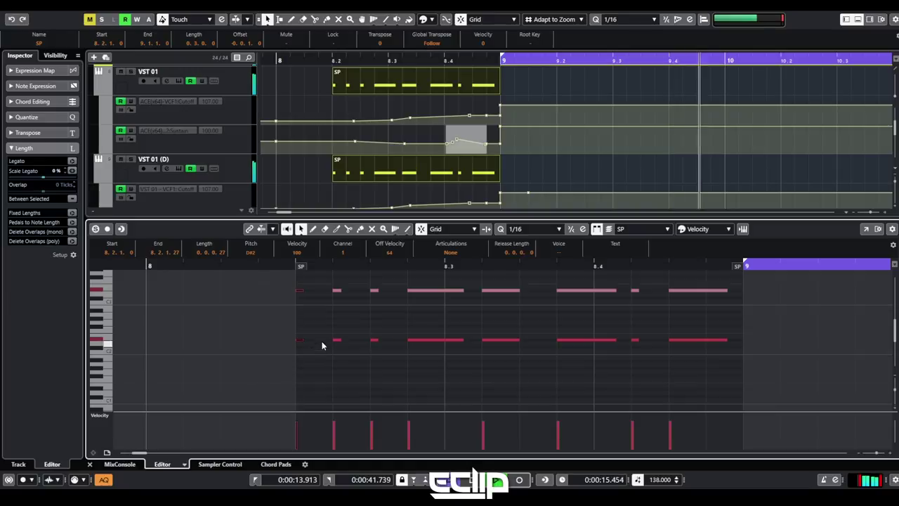
click(328, 310)
key(space)
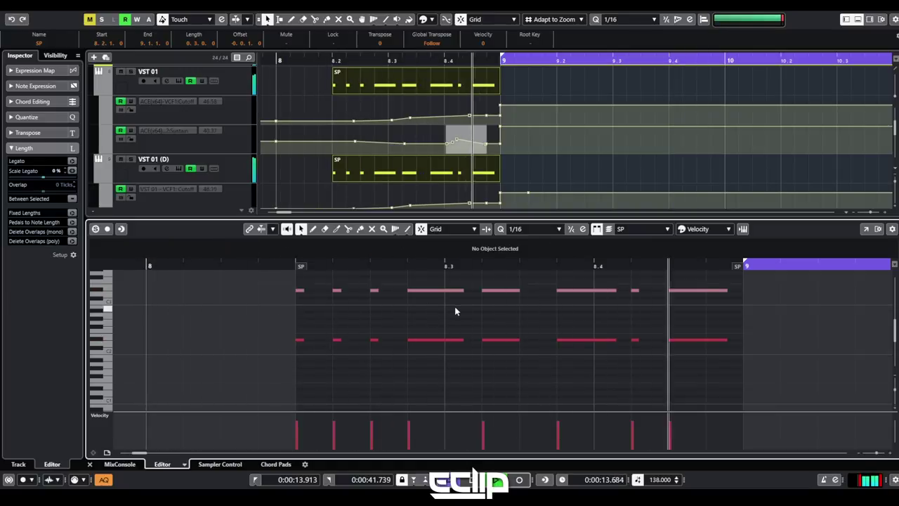
Try lengthening the notes at 8.2.3 and 8.3.2 in the SP parts, auditioning the fill
key(space)
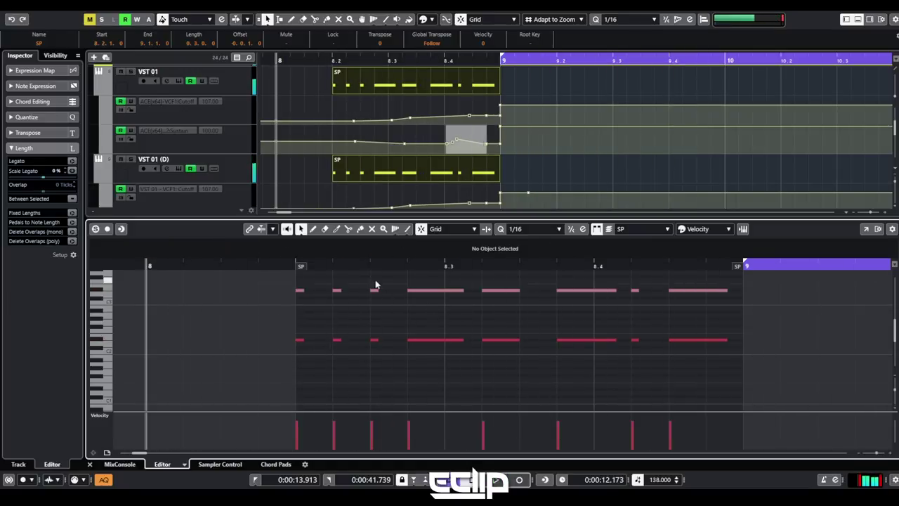
drag(381, 382, 404, 340)
key(space)
click(450, 313)
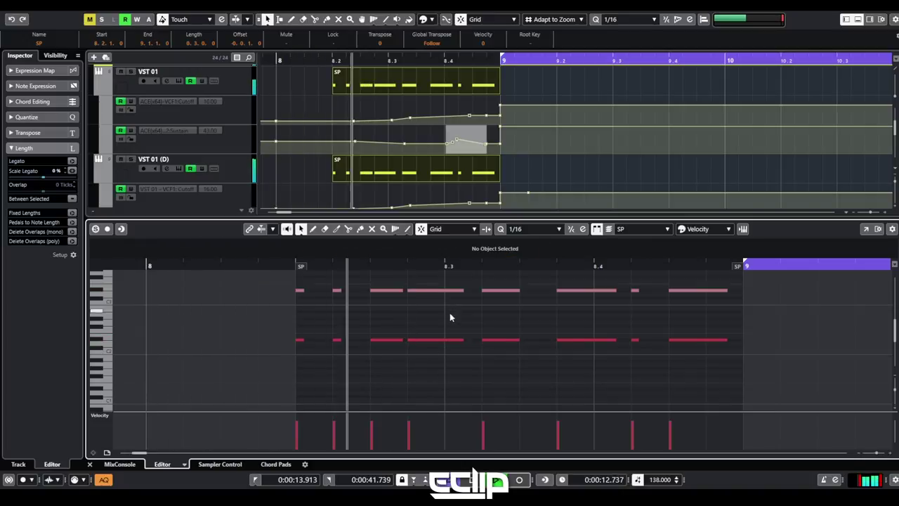
click(521, 341)
drag(521, 342, 538, 341)
click(554, 323)
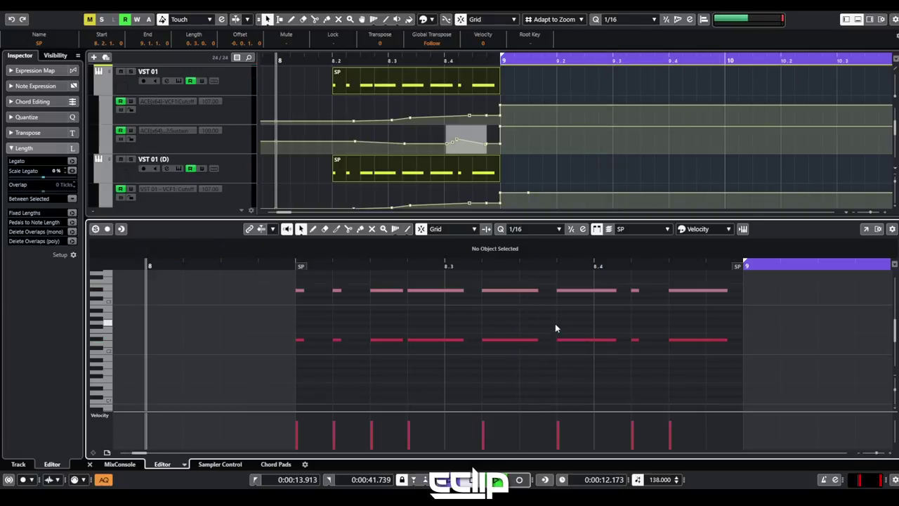
Undo the recent note edits, part extensions and sixteenth-note nudge, and extend the VST 01 SP part's end to 9.1.1
key(ctrl+z)
key(ctrl+z)
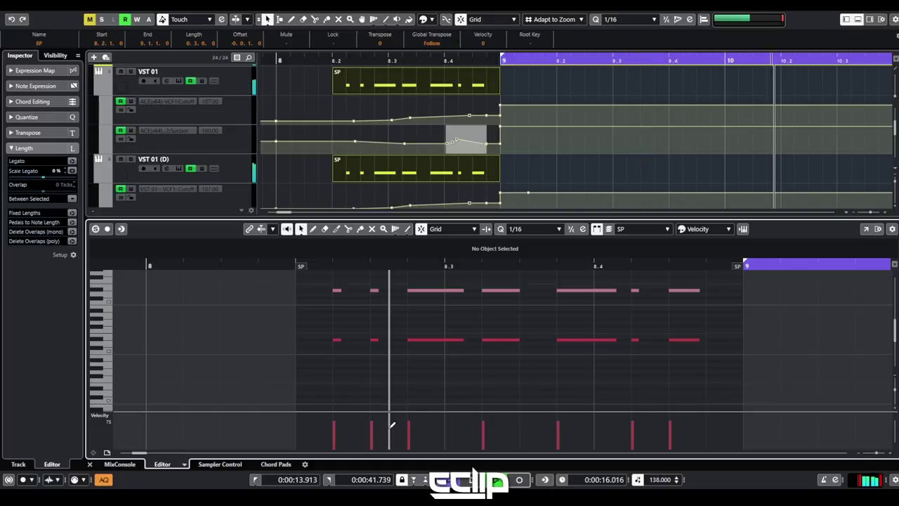
key(ctrl+z)
key(ctrl+z)
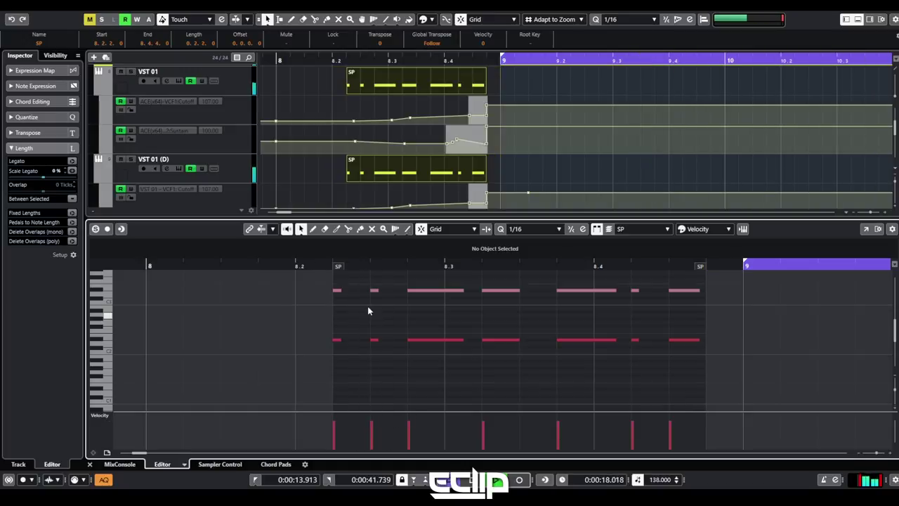
key(ctrl+z)
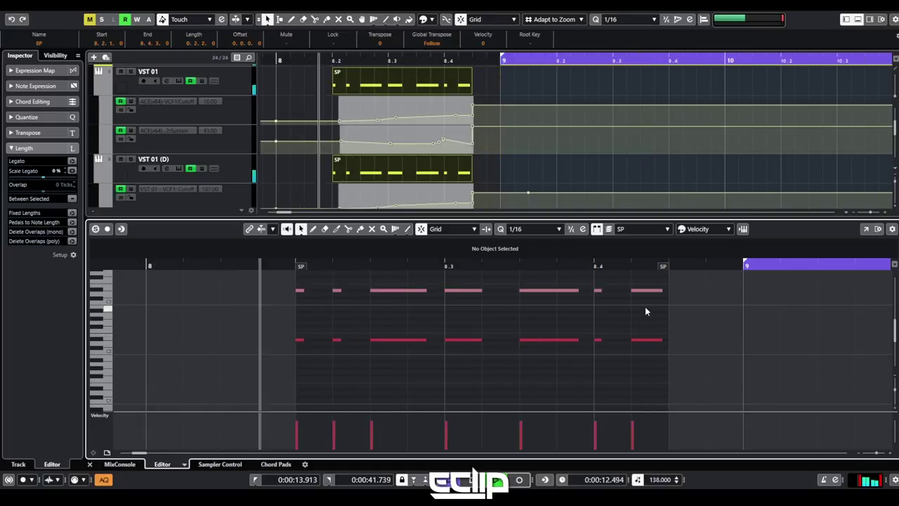
drag(663, 268, 736, 276)
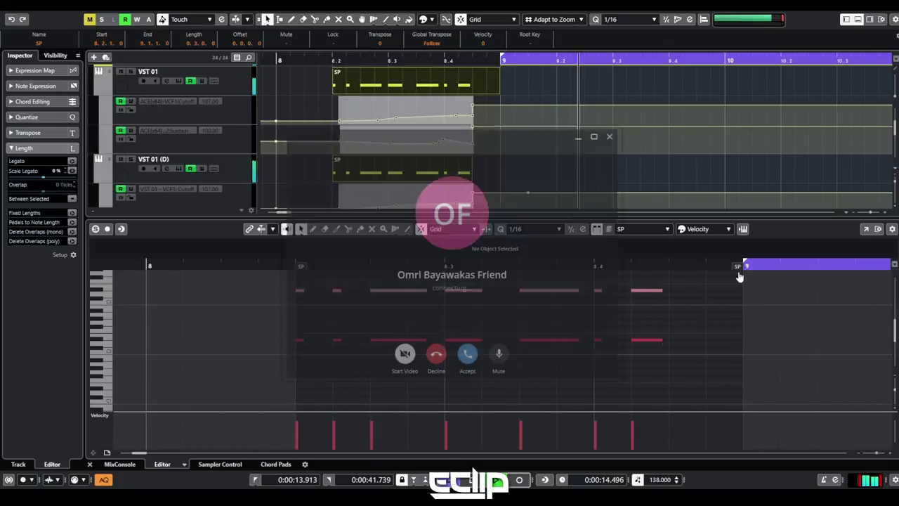
Decline the incoming call and dismiss its notification
click(435, 356)
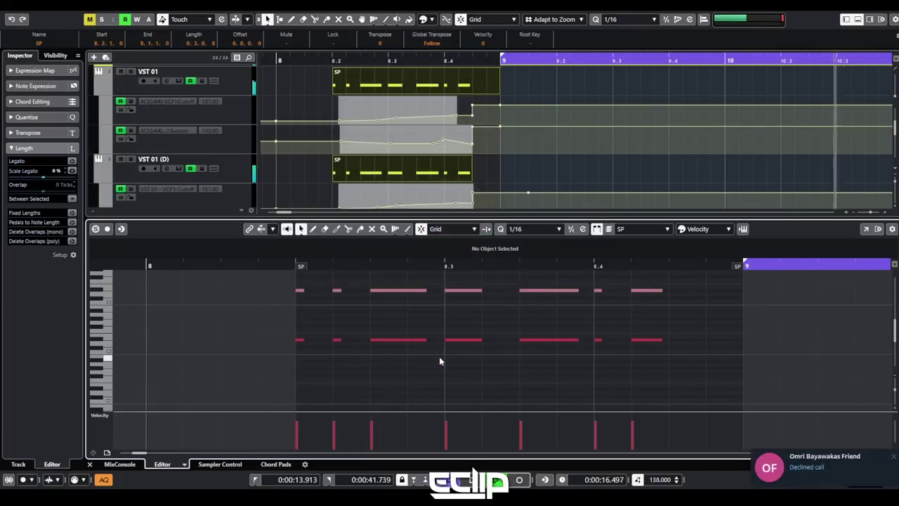
click(894, 456)
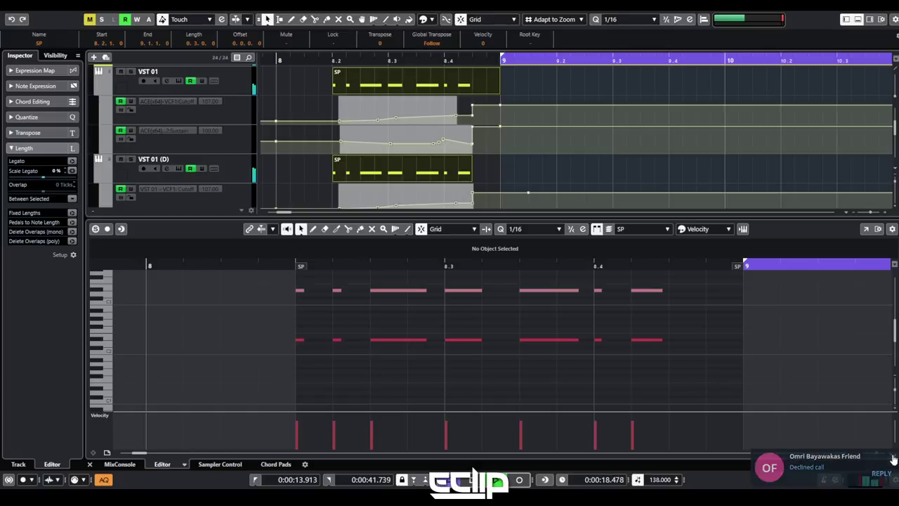
click(809, 497)
right_click(811, 462)
click(825, 451)
click(625, 311)
Stretch the final notes at 8.4.2 to about 8.4.4, and shorten them back to a length of 0.0.0.85
key(space)
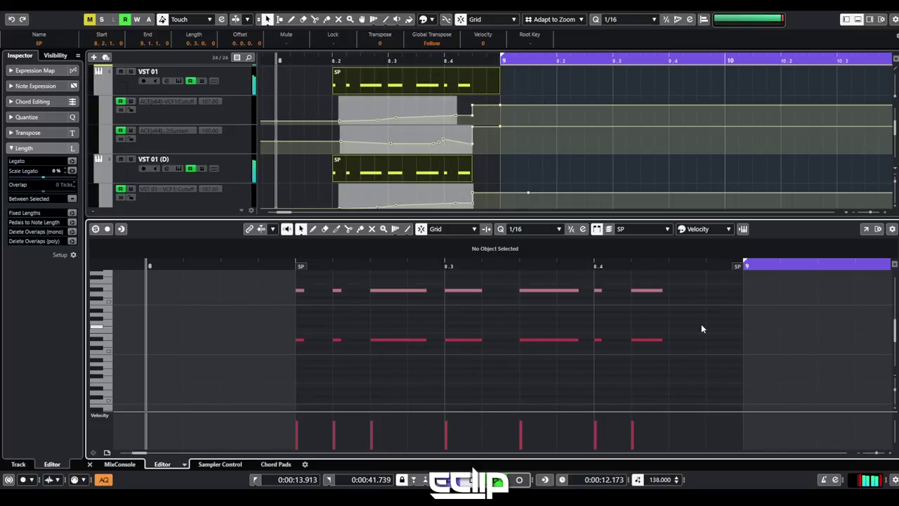
drag(688, 279, 703, 345)
click(689, 369)
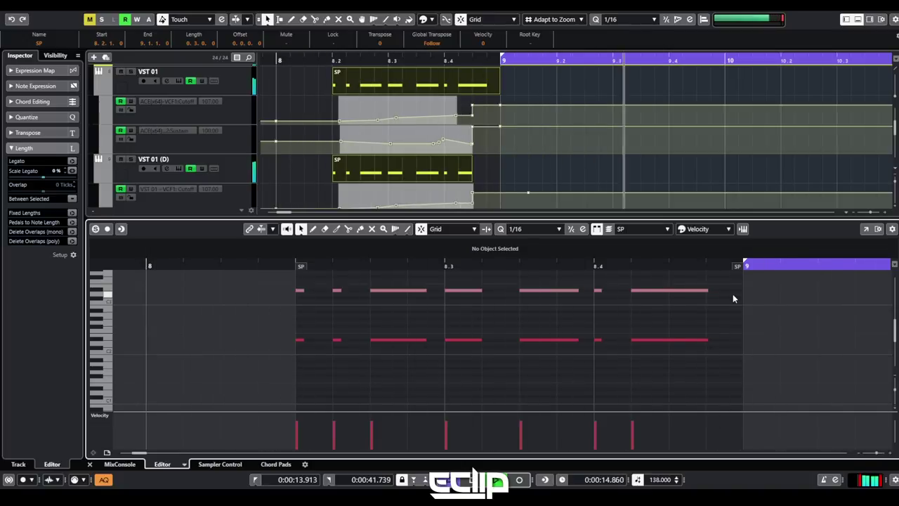
drag(716, 291, 706, 366)
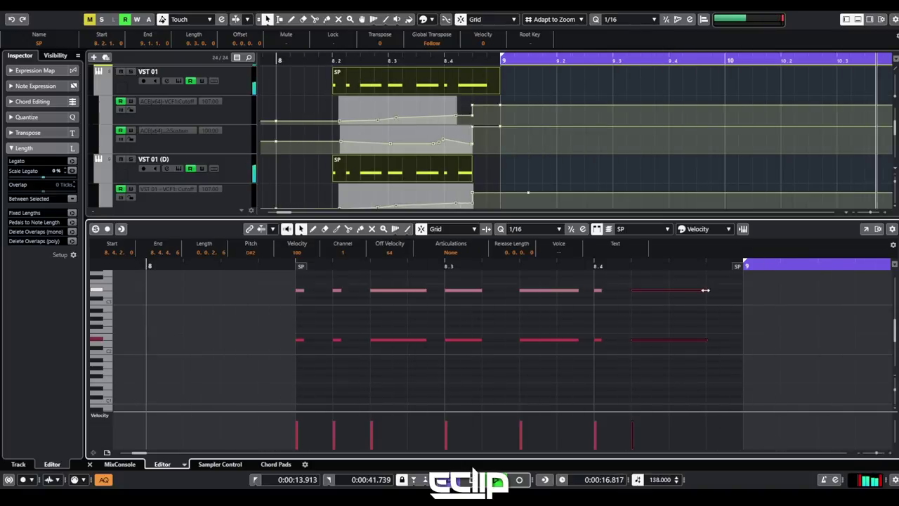
drag(705, 290, 656, 303)
Extend the middle VST 01 (D) SP part to 9.1.1, add a one-sixteenth D#3 note at 8.4.4, and close the note editor
drag(663, 271, 738, 271)
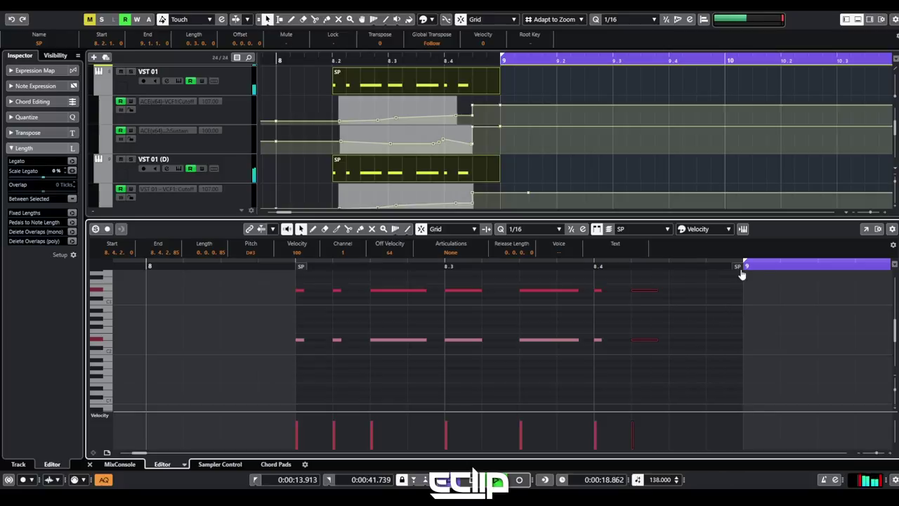
click(731, 302)
click(709, 290)
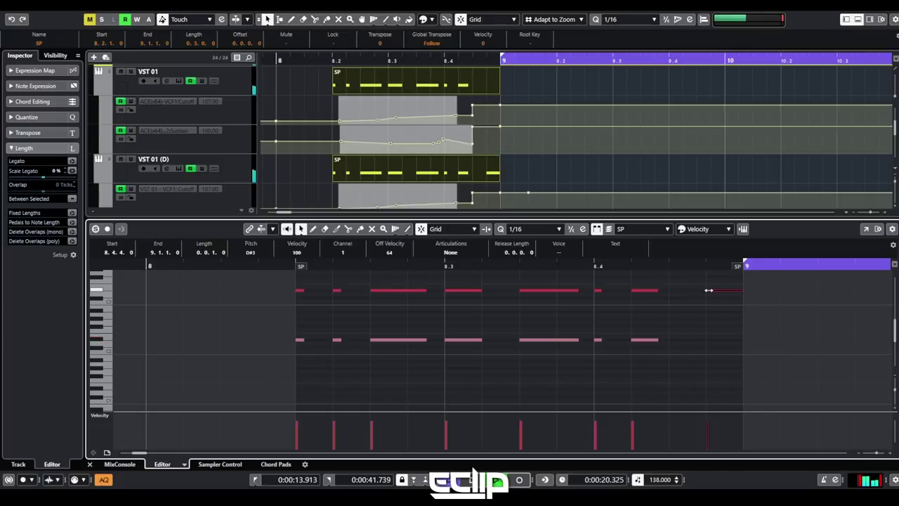
double_click(711, 341)
key(space)
key(space)
key(Return)
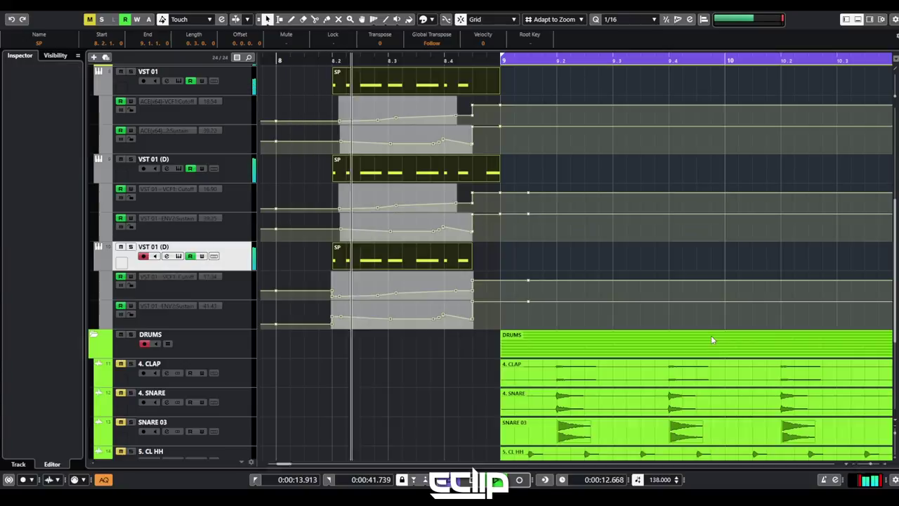
Replace the bottom VST 01 (D) track's SP part with a copy of the middle VST 01 (D) part
click(503, 259)
click(463, 261)
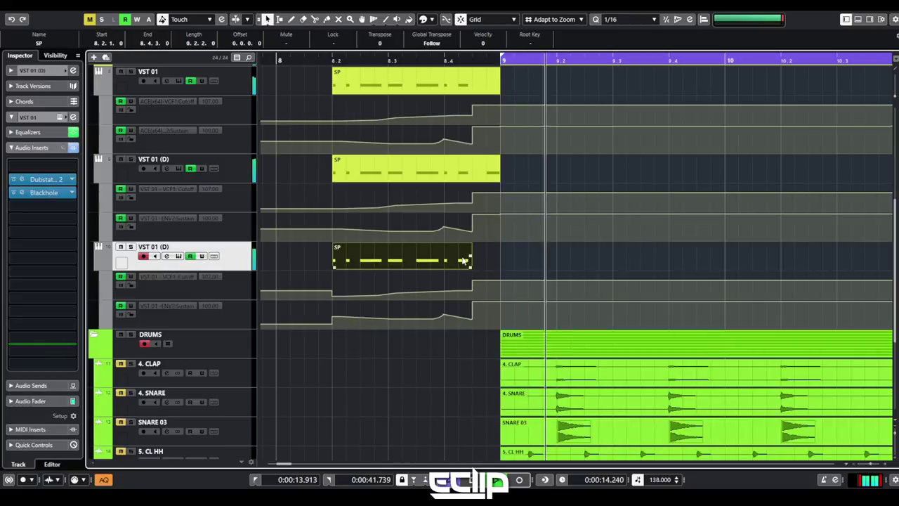
key(Delete)
click(439, 176)
drag(438, 176, 427, 250)
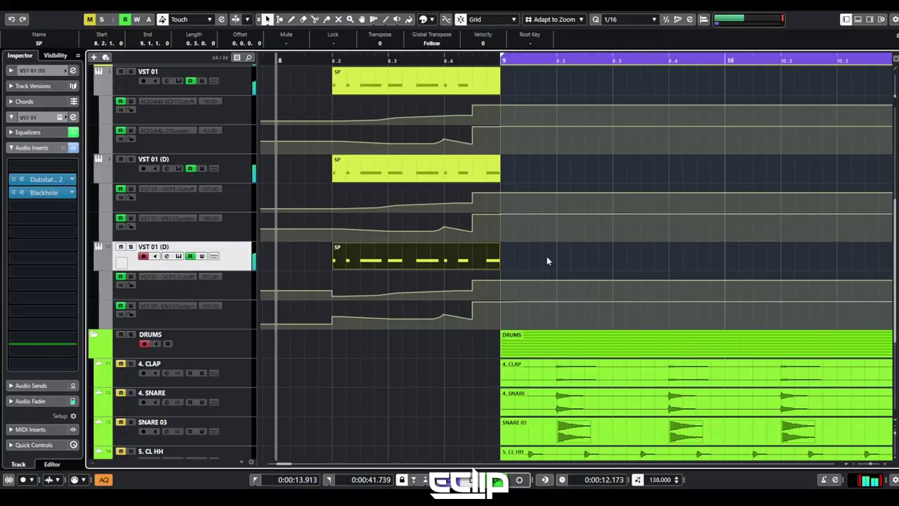
click(546, 257)
Solo the bottom VST 01 (D) track and check its copied SP part in the note editor
click(376, 261)
key(s)
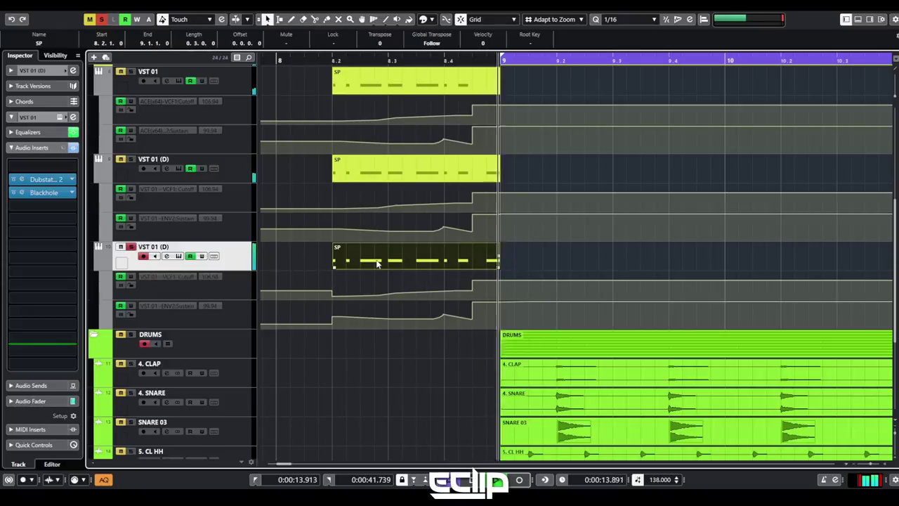
key(ctrl+e)
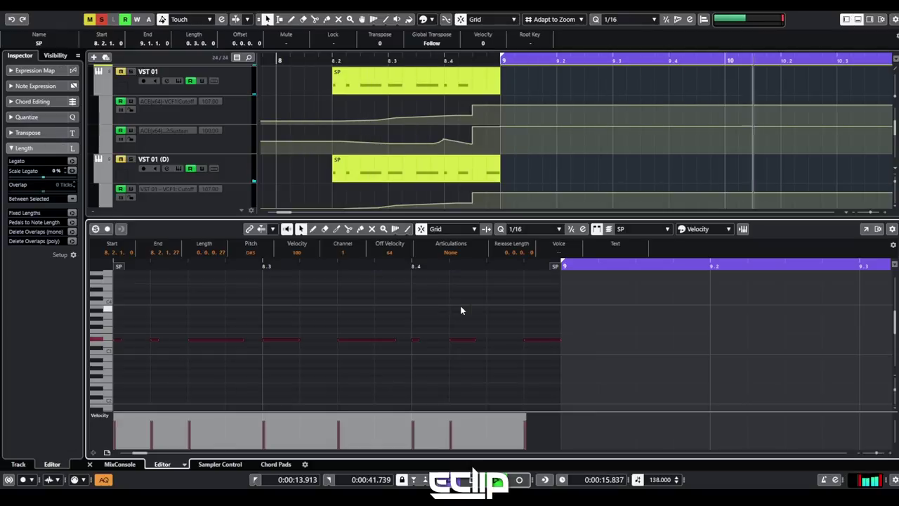
key(Return)
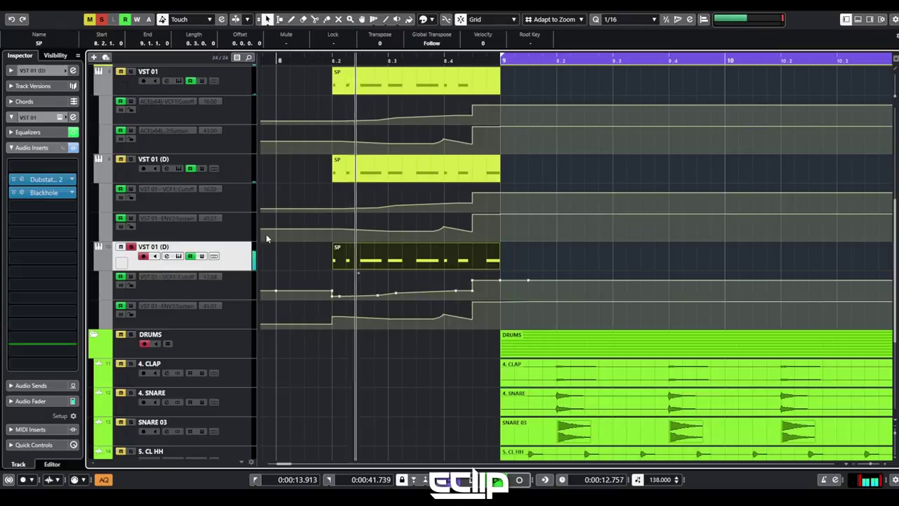
Raise the bottom VST 01 (D) track's VCF1 Cutoff automation points across the fill from 8.2.1 to 8.4.3
click(242, 170)
drag(322, 303, 482, 325)
drag(325, 290, 481, 298)
scroll(106, 45, up, 20)
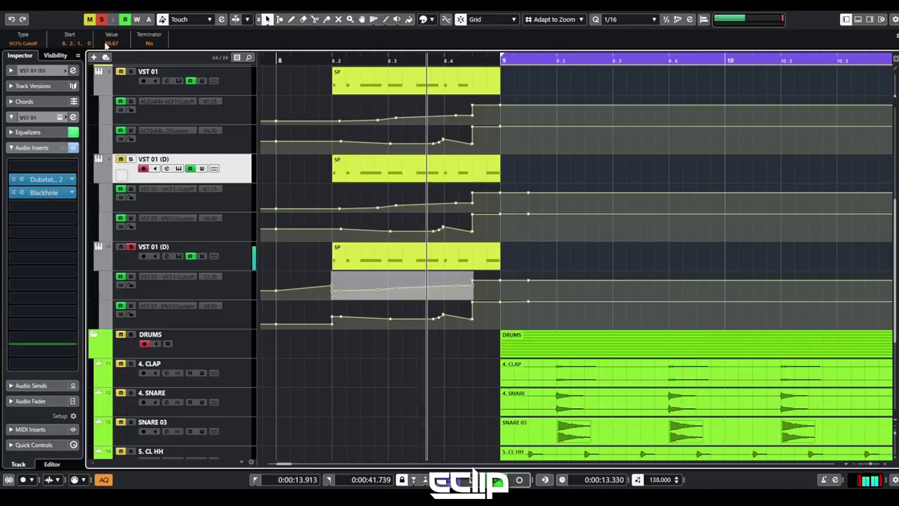
click(424, 356)
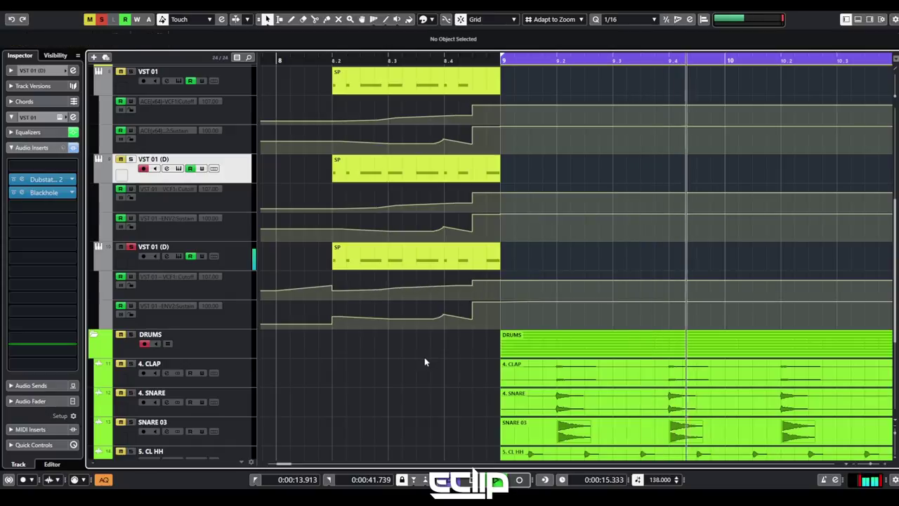
Solo VST 01 as well and try to replace its SP part with a copy of the bottom VST 01 (D) part
click(237, 83)
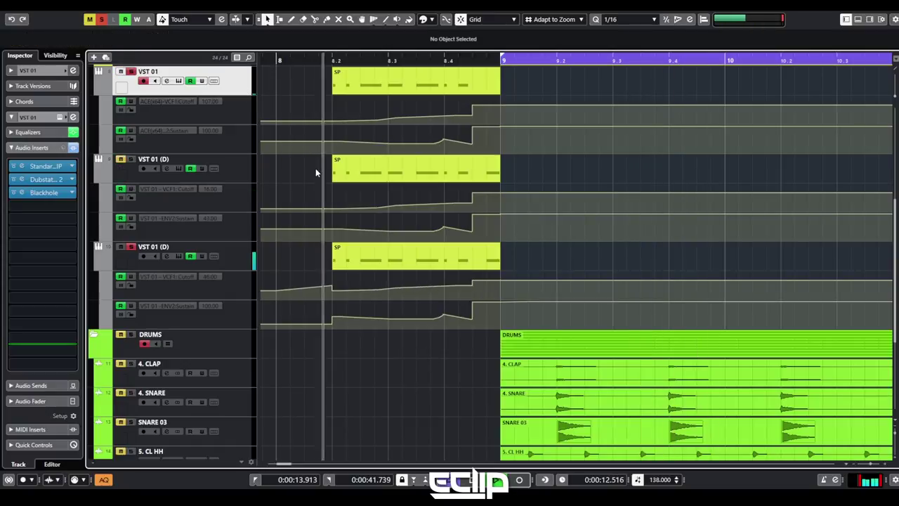
key(space)
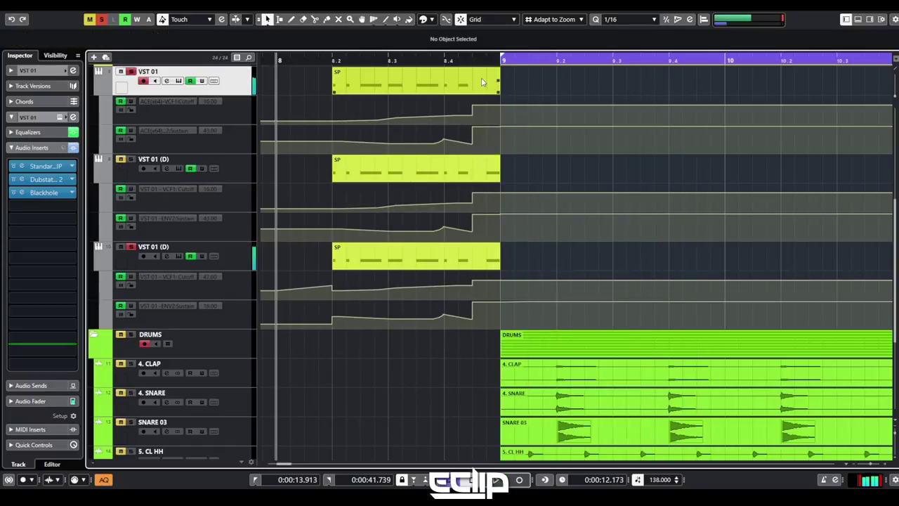
click(422, 81)
key(Delete)
click(404, 245)
drag(403, 246, 399, 112)
click(536, 272)
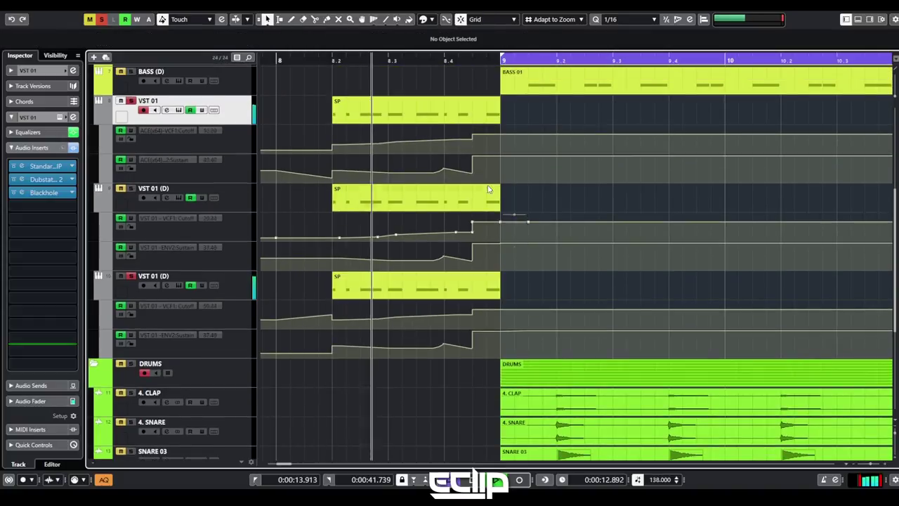
key(space)
key(ctrl+z)
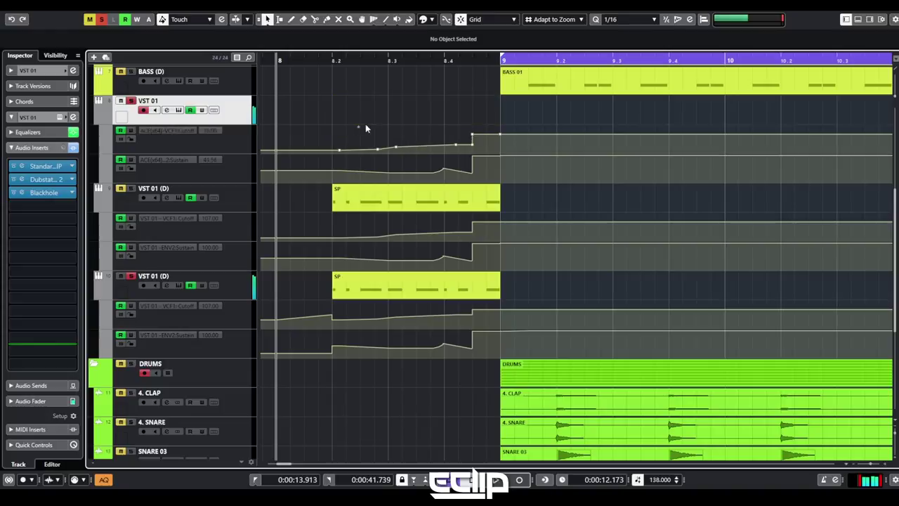
key(ctrl+shift+z)
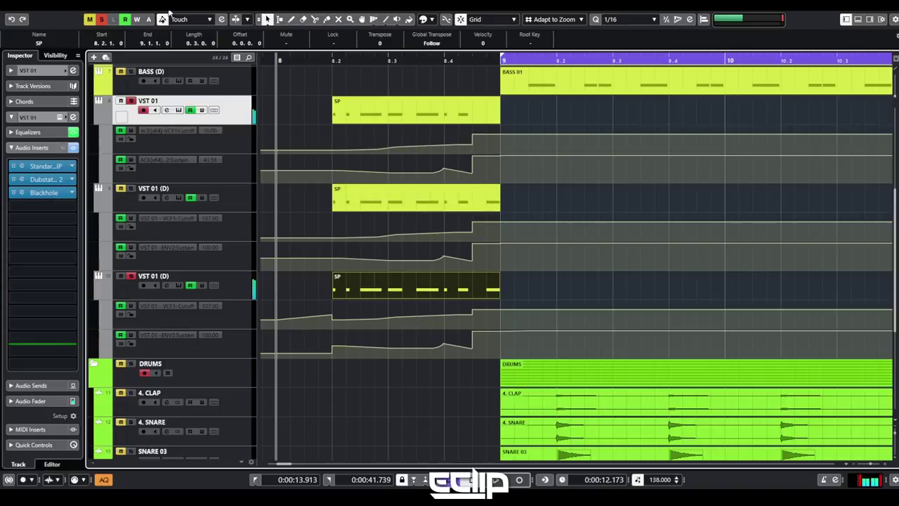
With Automation Follows Events turned off, replace VST 01's SP part with a copy of the bottom VST 01 (D) part and audition it
click(387, 103)
key(Delete)
click(361, 295)
drag(361, 296, 361, 127)
click(364, 141)
key(space)
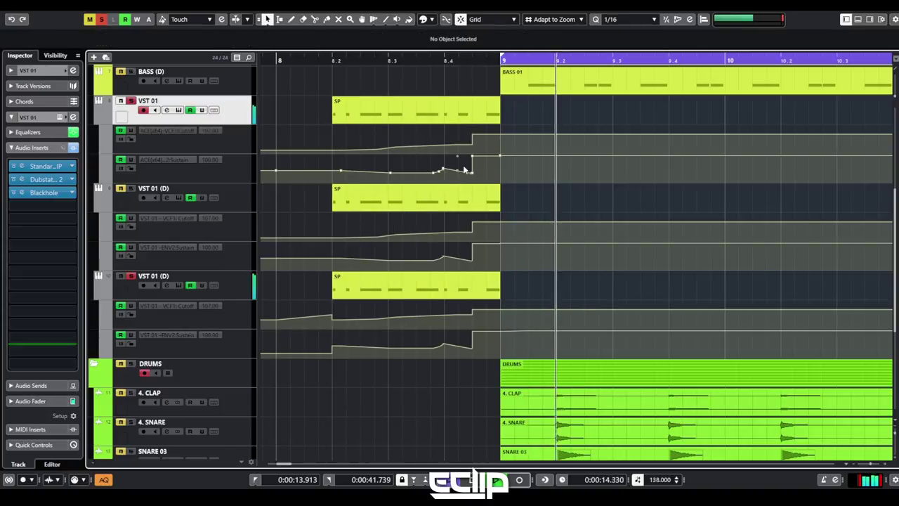
key(space)
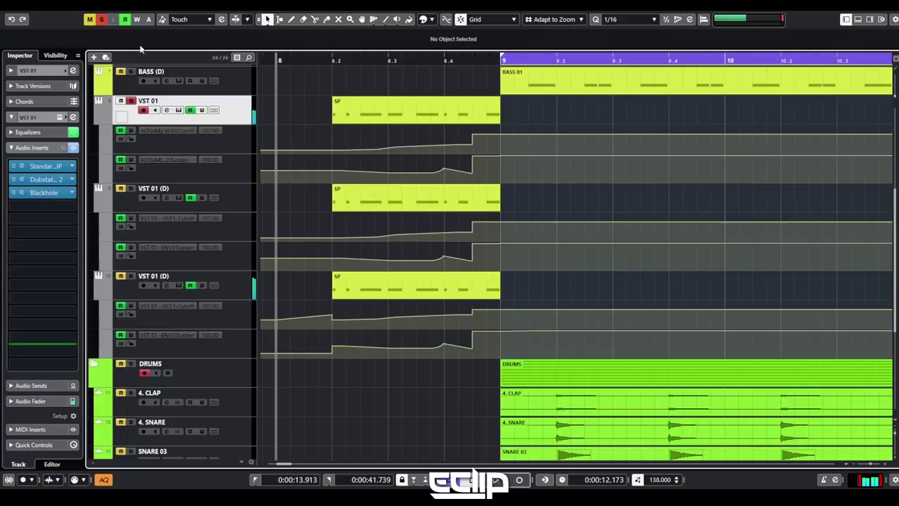
key(space)
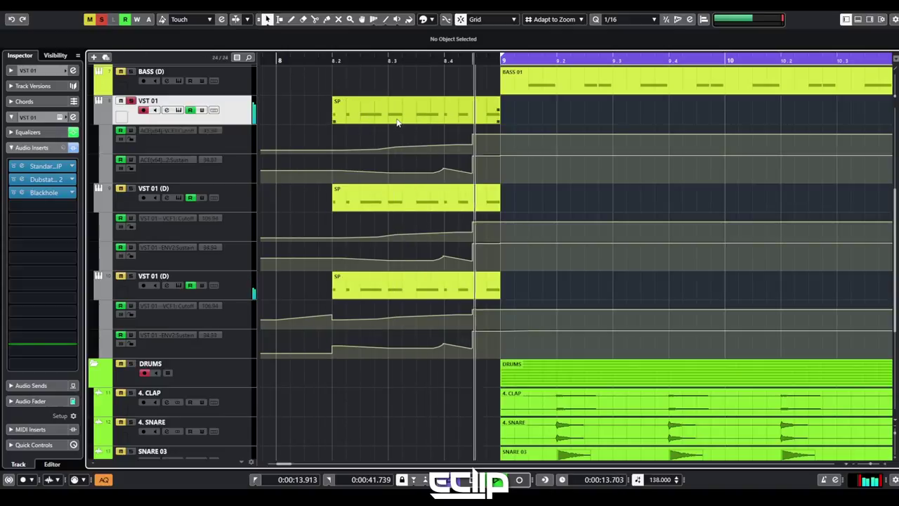
Open VST 01's instrument editor, raise one of its controls while auditioning, and clear the track solos
click(166, 110)
key(space)
key(space)
mouse_move(590, 210)
mouse_down()
mouse_move(590, 185)
mouse_move(591, 193)
mouse_up()
drag(235, 294, 237, 295)
key(e)
click(278, 285)
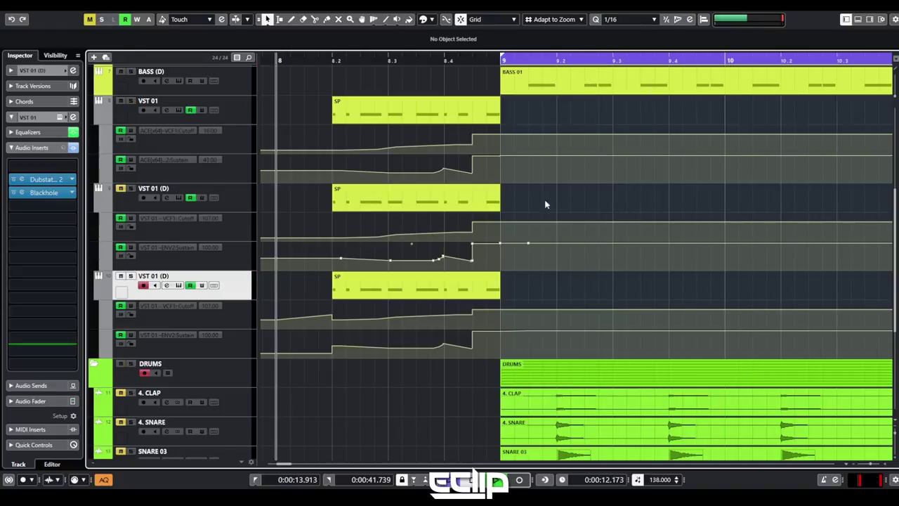
Move the bottom VST 01 (D) track above VST 01, and extend the SP parts on these two tracks to 13.1.1
scroll(504, 201, down, 3)
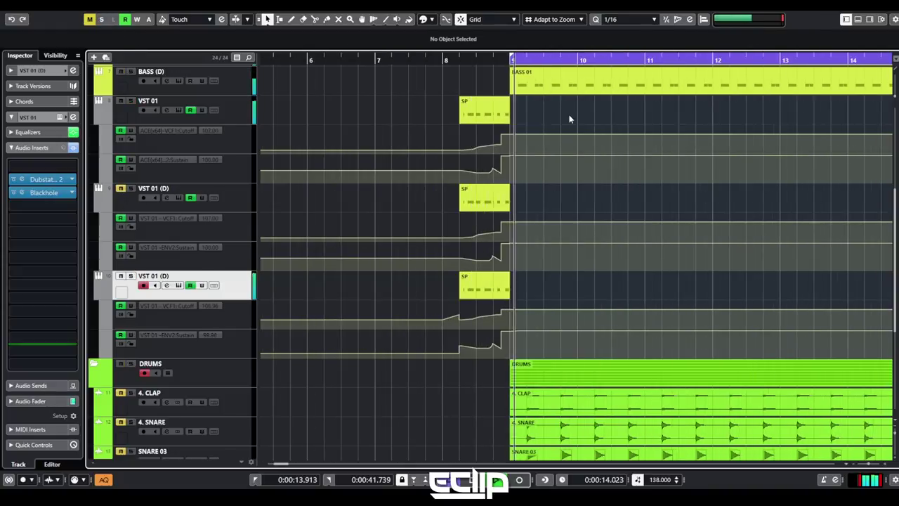
scroll(443, 112, down, 3)
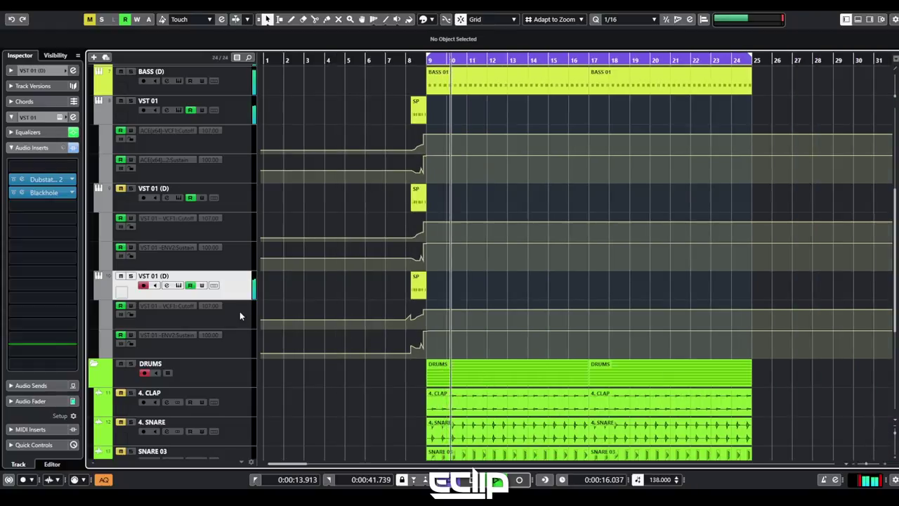
drag(238, 275, 225, 113)
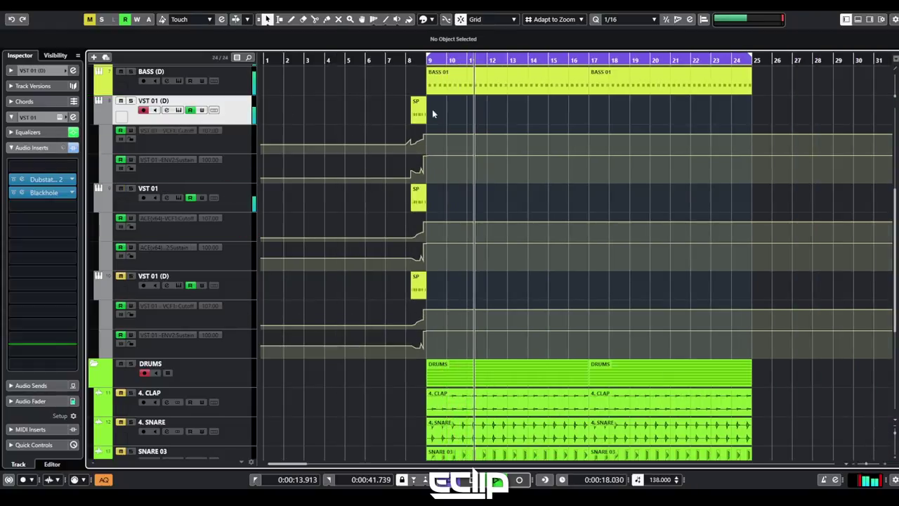
click(418, 198)
drag(424, 202, 503, 203)
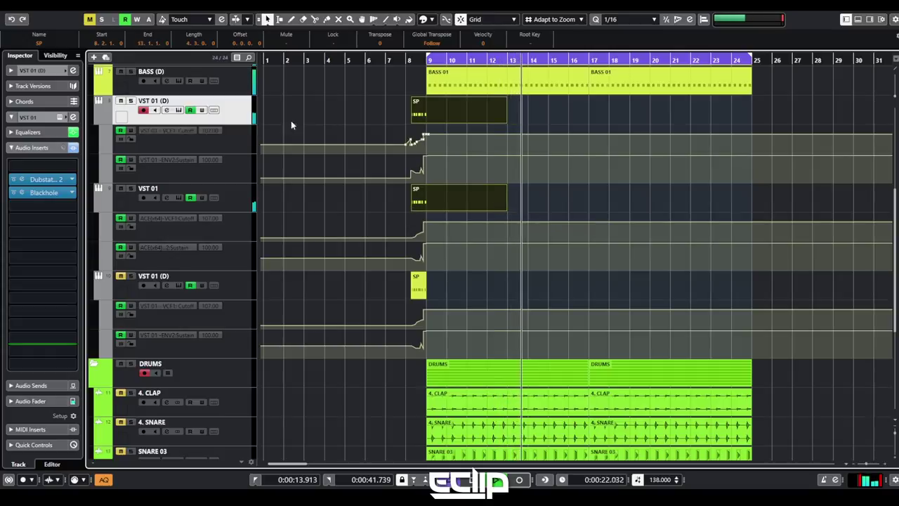
Extend the two selected SP parts to 17.1.1 and render them as separate events with channel settings, muting the source events
key(ctrl+r)
key(Escape)
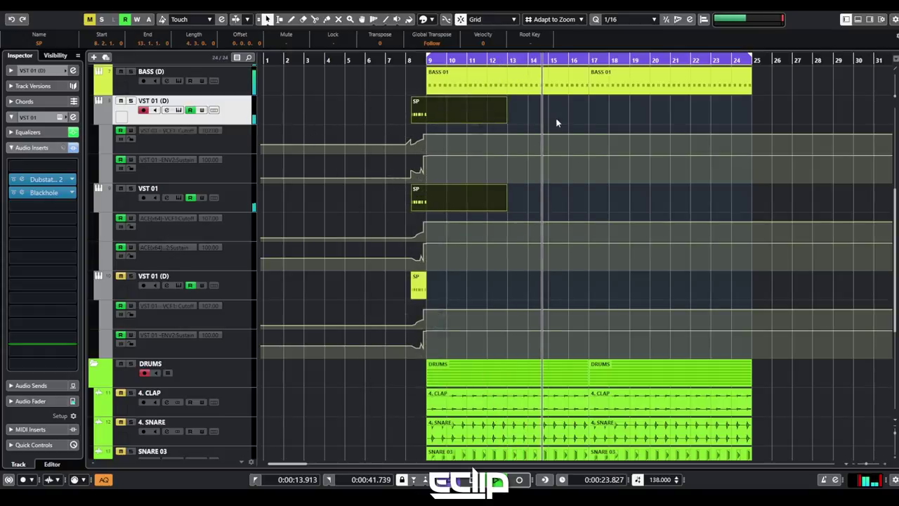
drag(503, 124, 588, 125)
key(ctrl+r)
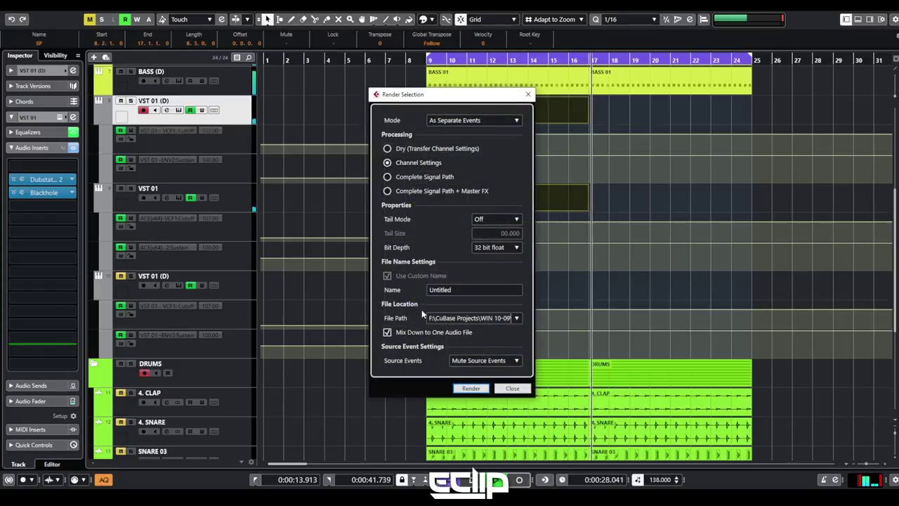
click(471, 387)
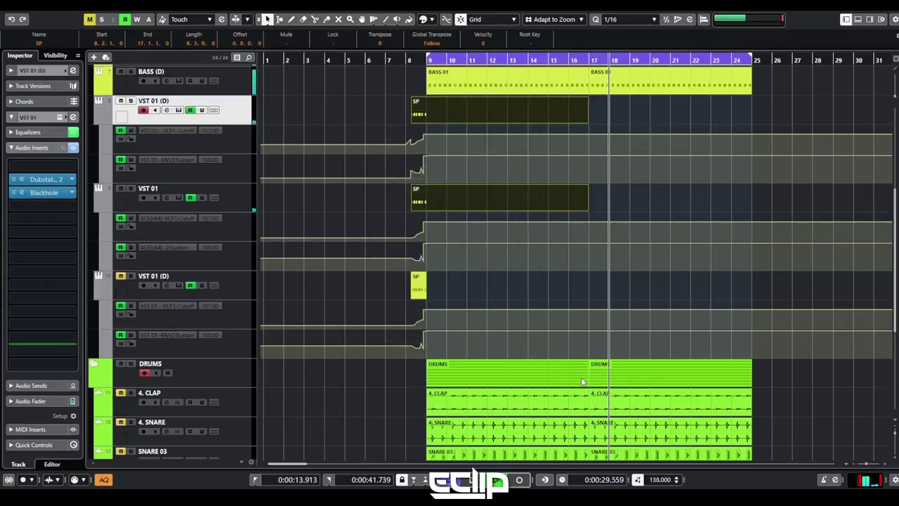
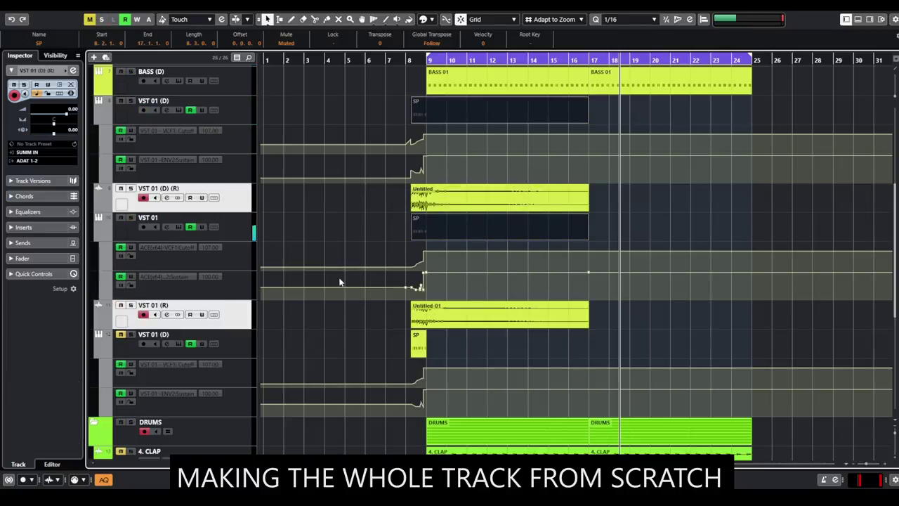
Colour the two rendered VST 01 audio tracks orange and place them next to each other below VST 01's automation lanes
key(alt+shift+c)
click(425, 232)
click(377, 224)
click(415, 234)
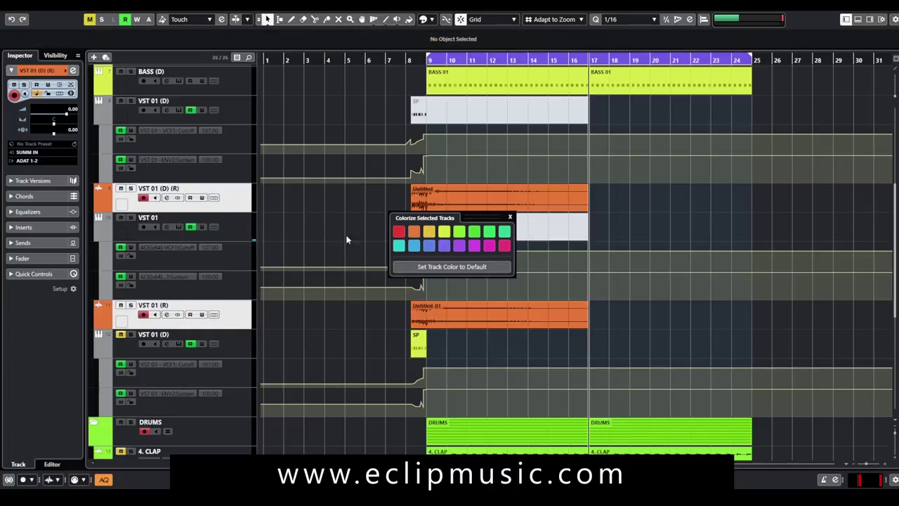
key(g)
key(g)
key(g)
scroll(205, 446, down, 1)
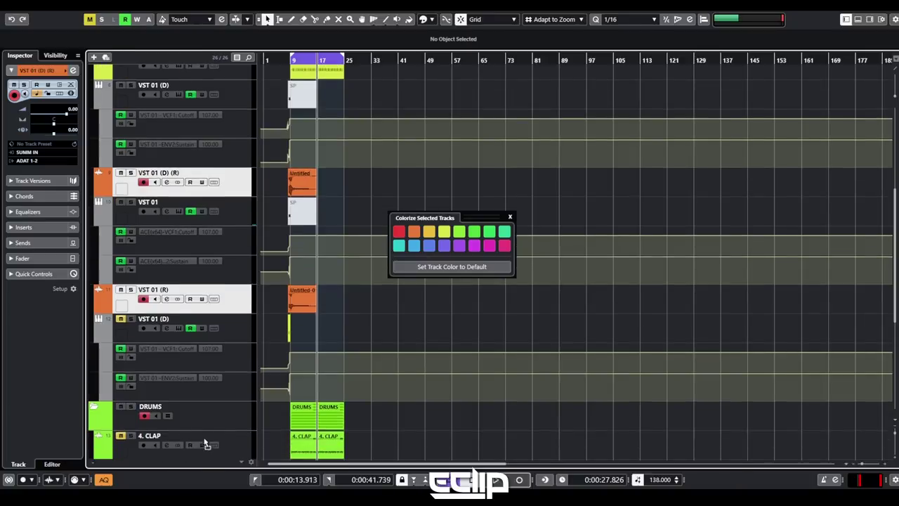
drag(224, 271, 223, 271)
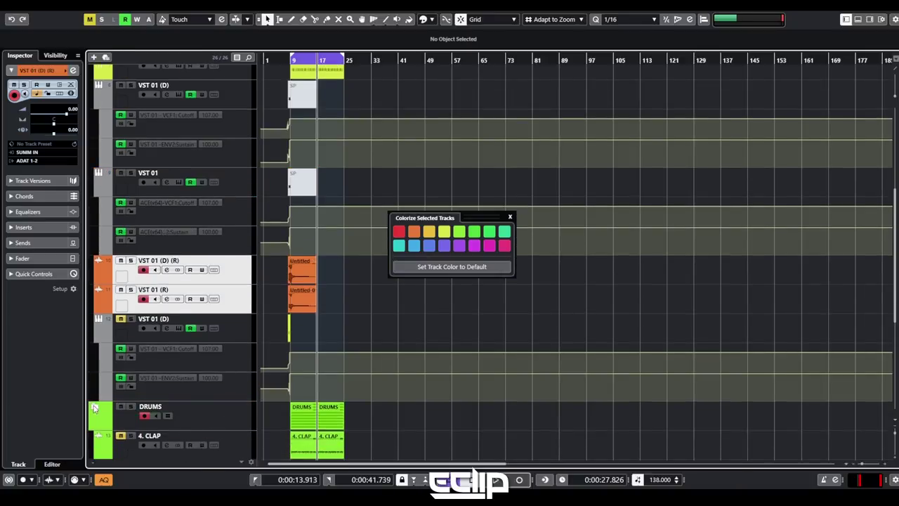
Add a folder track named SINGLE SHOTS below the collapsed DRUMS folder
scroll(94, 407, up, 1)
right_click(211, 430)
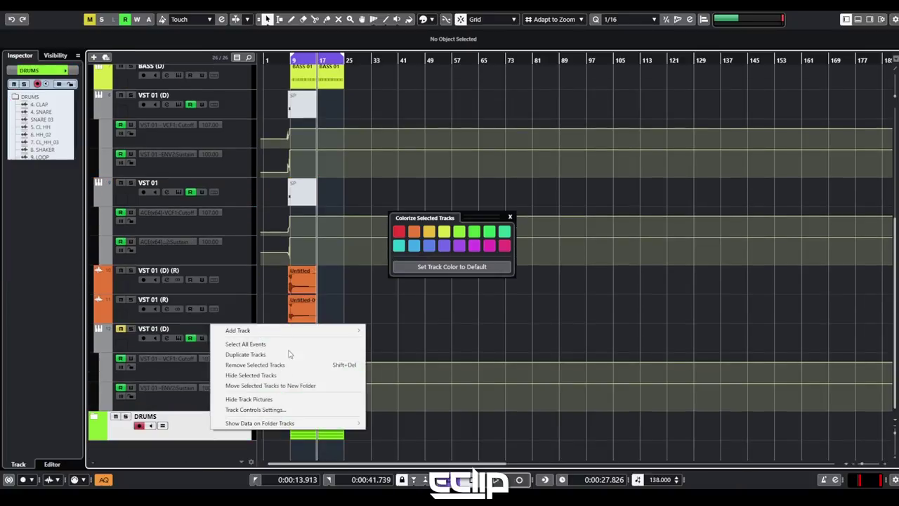
mouse_move(304, 331)
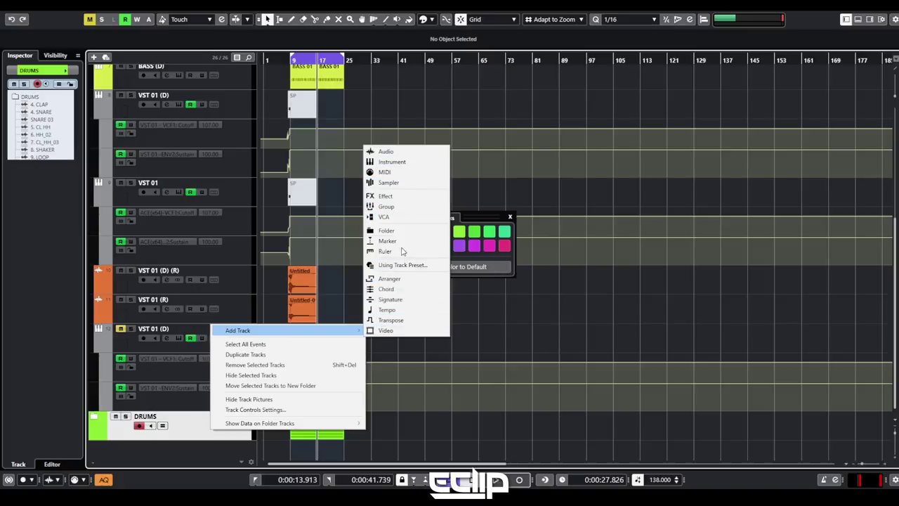
click(386, 230)
text(Se)
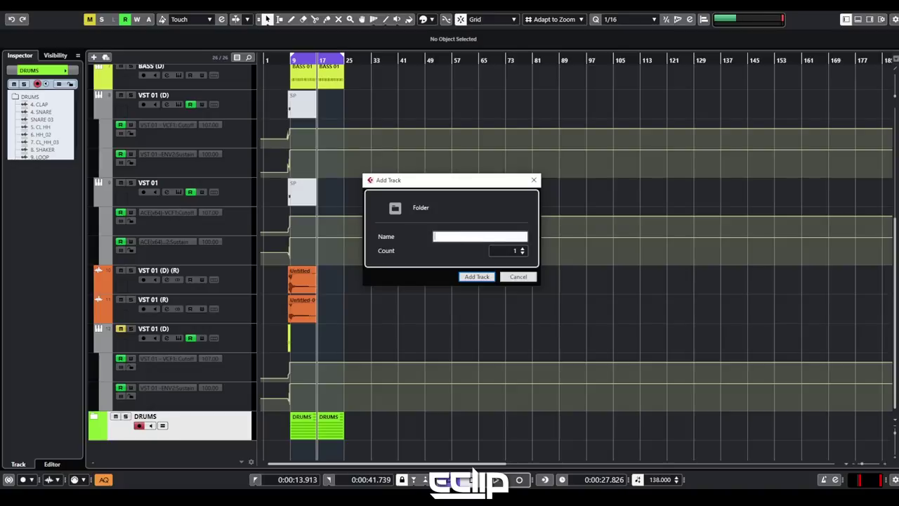
text(NGLE SHOTS)
key(Return)
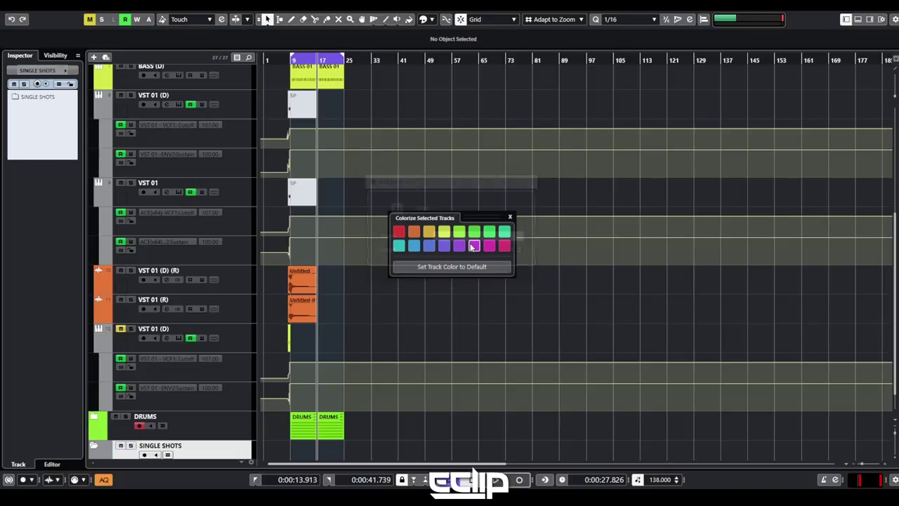
Recolour VST 01 (D) (R), VST 01 (R) and the SINGLE SHOTS folder amber
scroll(352, 284, down, 1)
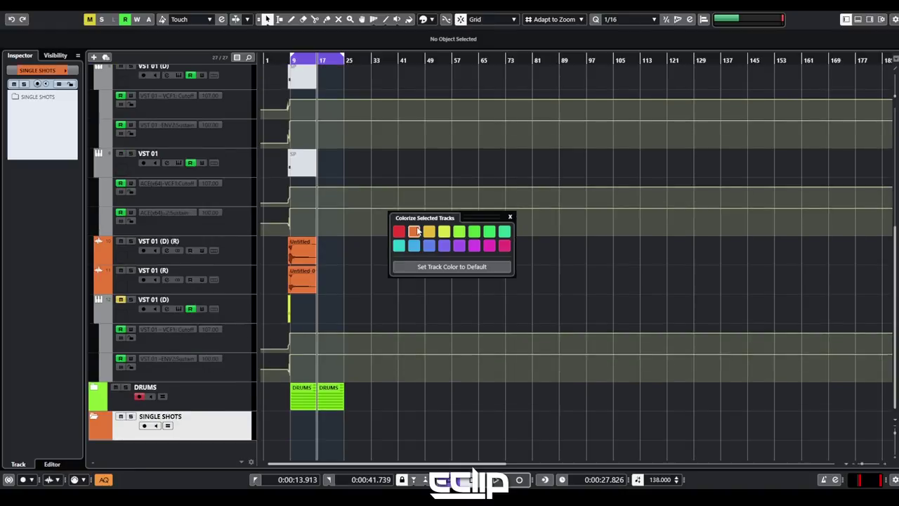
click(250, 258)
click(429, 234)
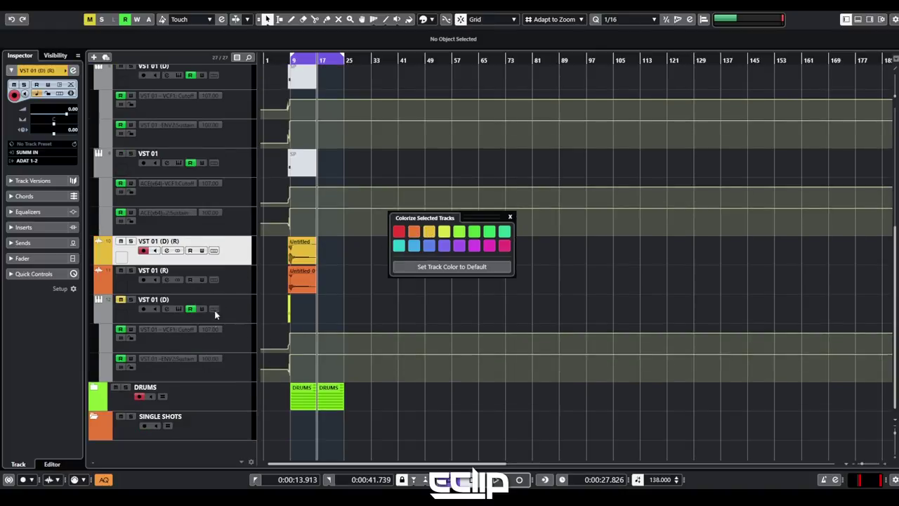
key(Down)
click(429, 233)
click(215, 419)
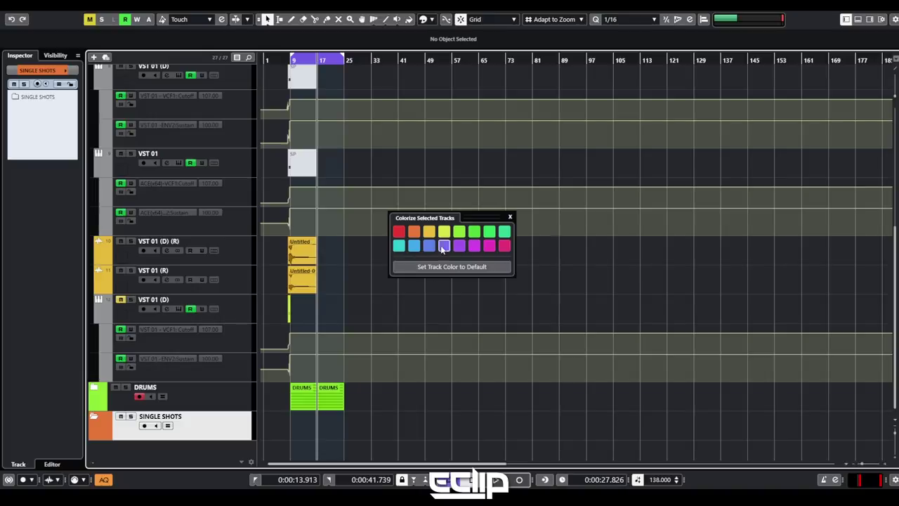
click(429, 234)
Move both rendered VST 01 tracks into the SINGLE SHOTS folder, start playback and close the track colour palette
click(244, 276)
shift+click(243, 261)
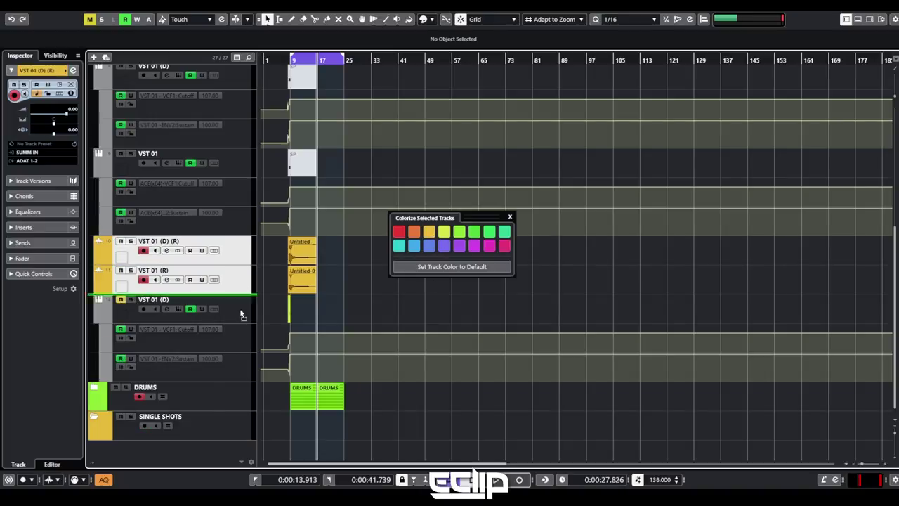
drag(199, 427, 200, 428)
key(space)
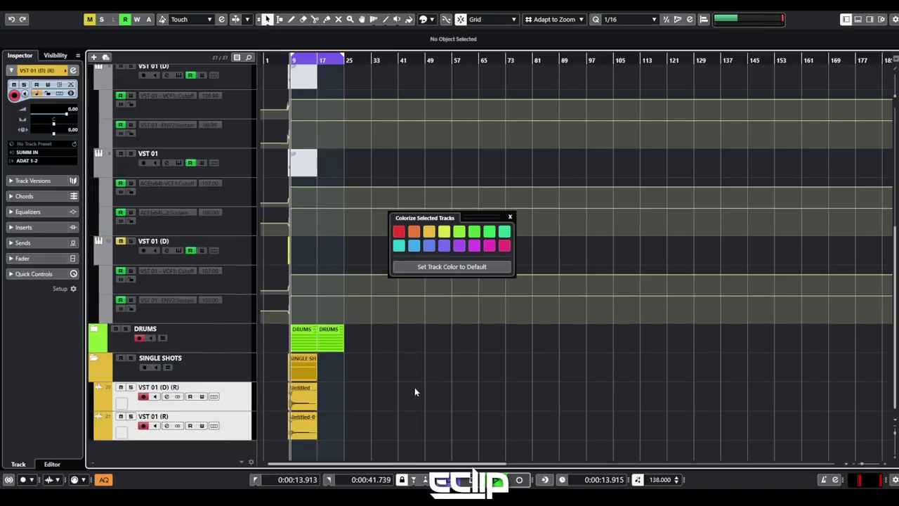
click(509, 217)
Remove the VST 01 and bottom VST 01 (D) tracks, and delete the remaining VST 01 (D) track's muted part and automation points
scroll(335, 316, up, 8)
scroll(345, 306, down, 7)
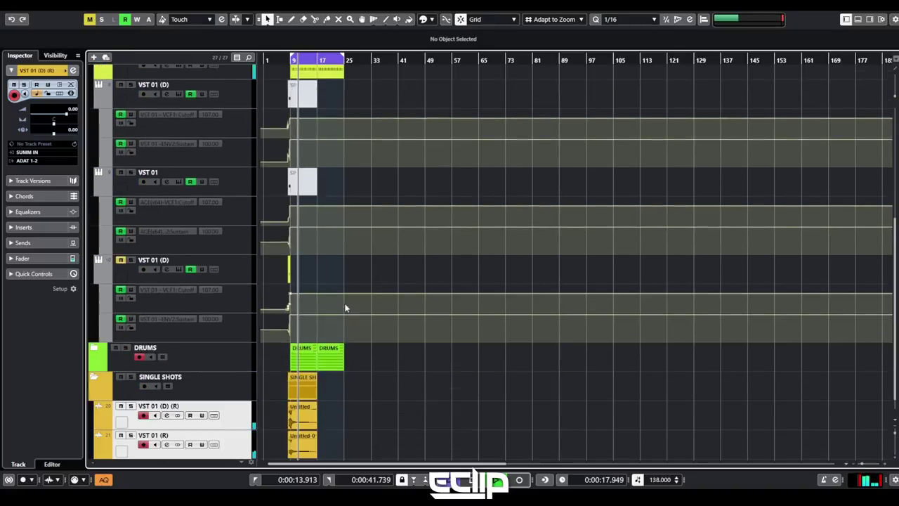
click(238, 187)
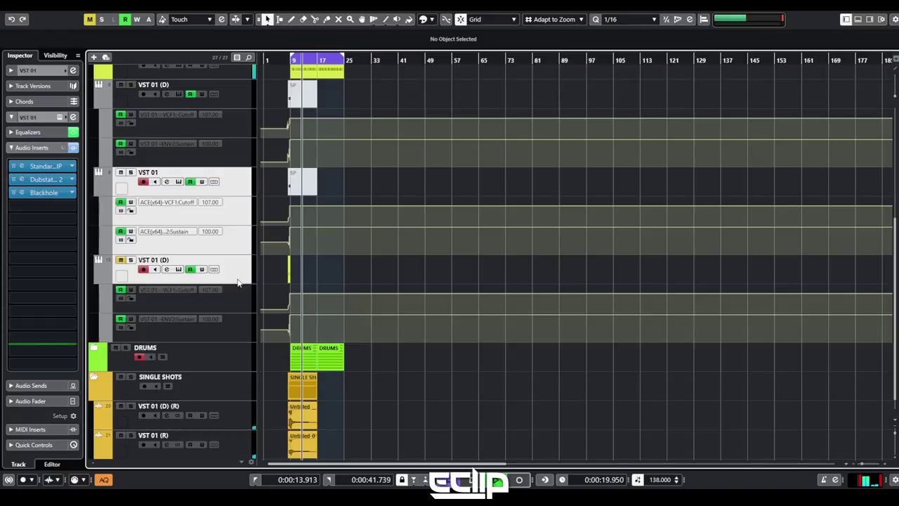
key(shift+Delete)
click(307, 254)
key(Delete)
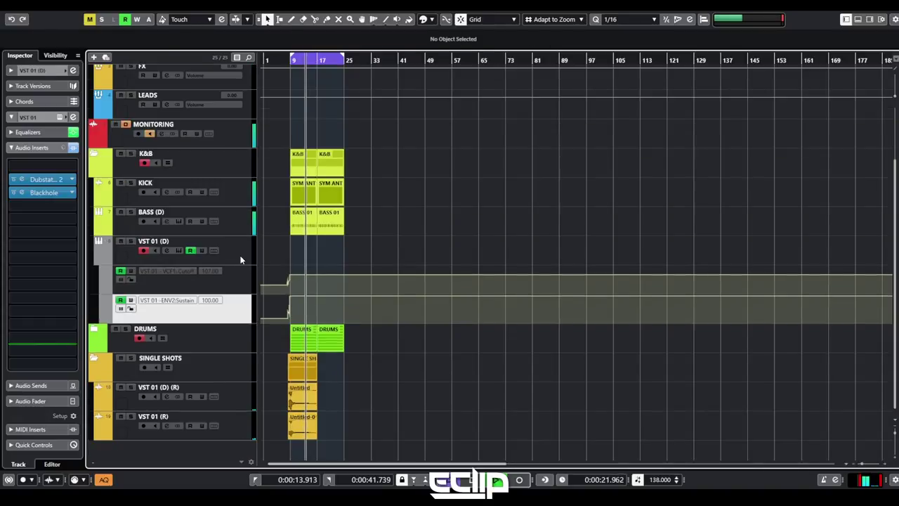
Clear all audio inserts from the remaining VST 01 (D) track
click(246, 261)
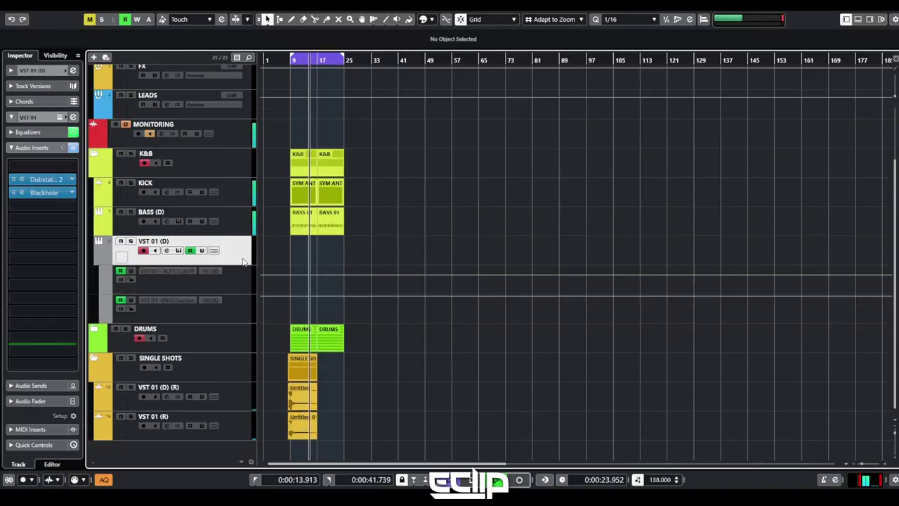
alt+click(74, 149)
click(432, 265)
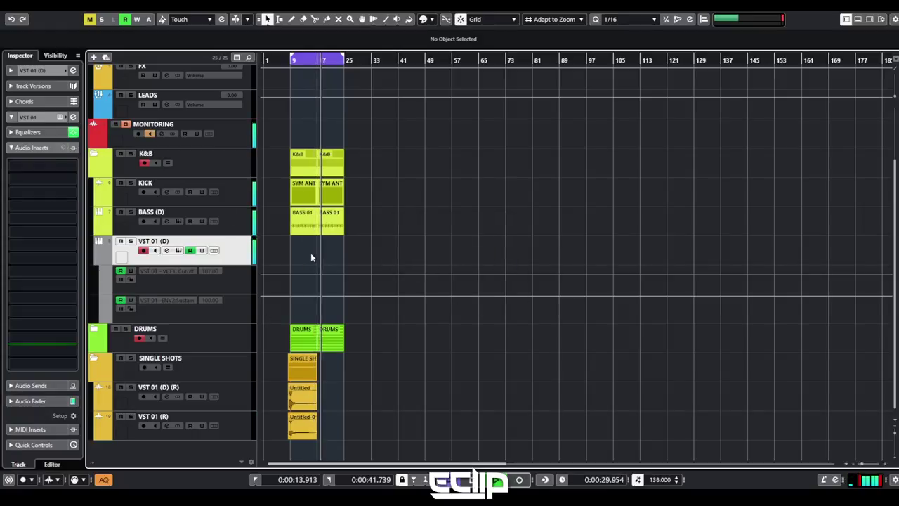
Open VST 01 (D)'s ACE synth and audition successive presets from eX Simple onward, ending on HS Dream On
key(e)
click(453, 202)
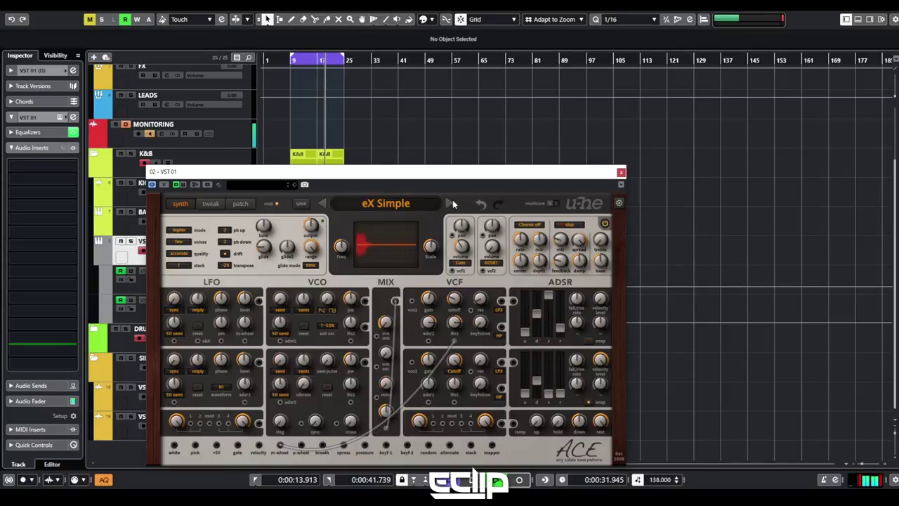
click(450, 204)
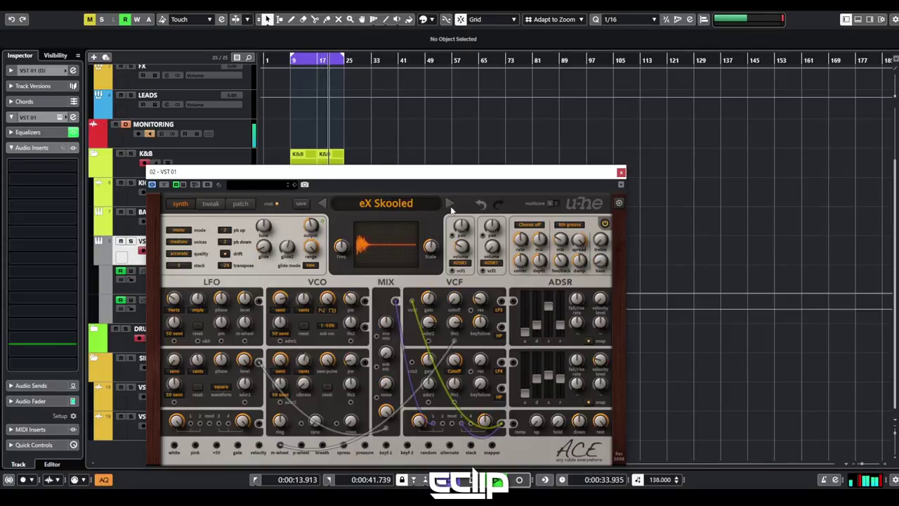
click(450, 204)
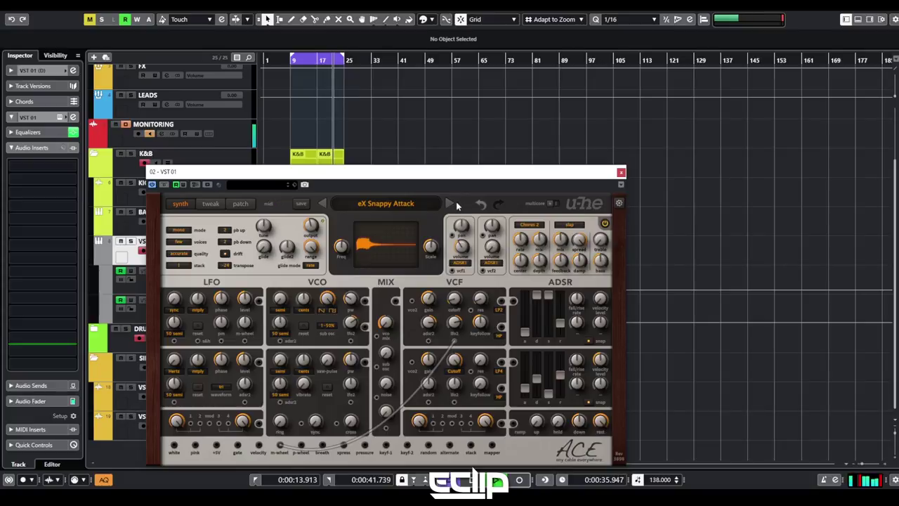
click(451, 203)
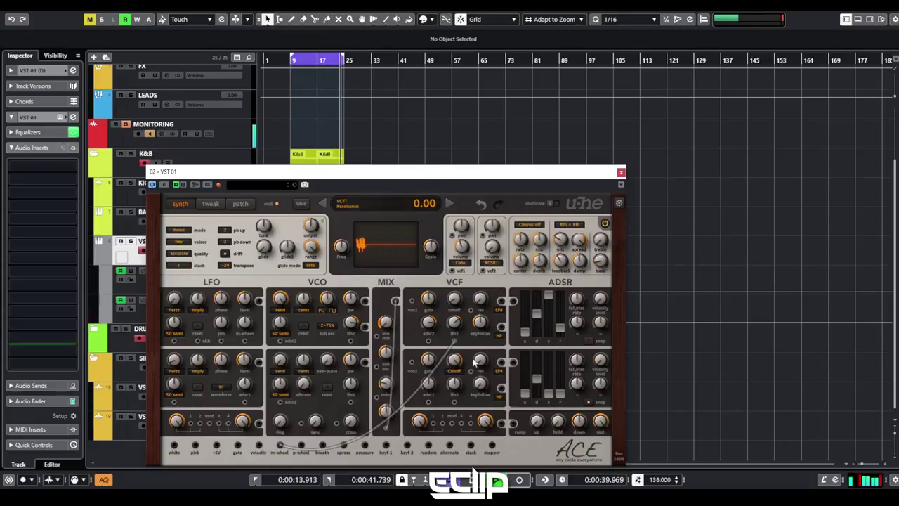
click(449, 204)
click(455, 205)
click(451, 204)
click(451, 203)
click(452, 204)
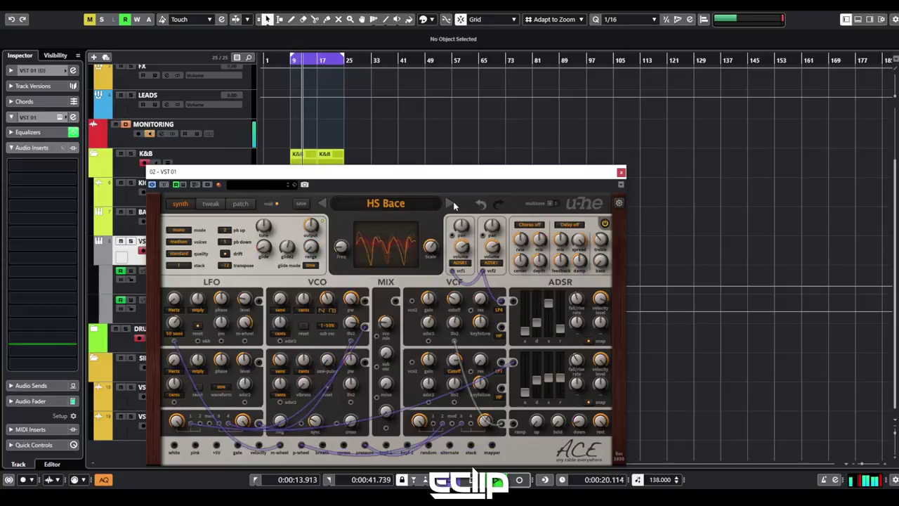
click(452, 204)
click(451, 204)
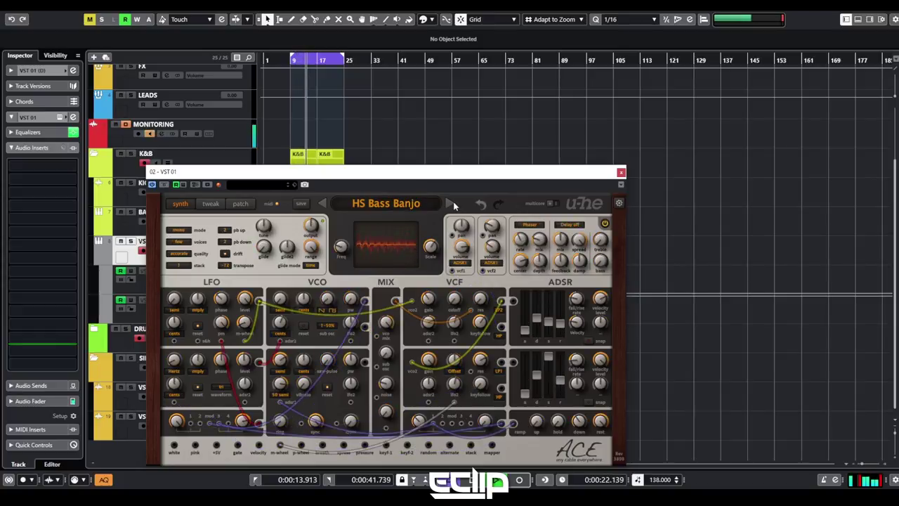
click(451, 204)
click(451, 203)
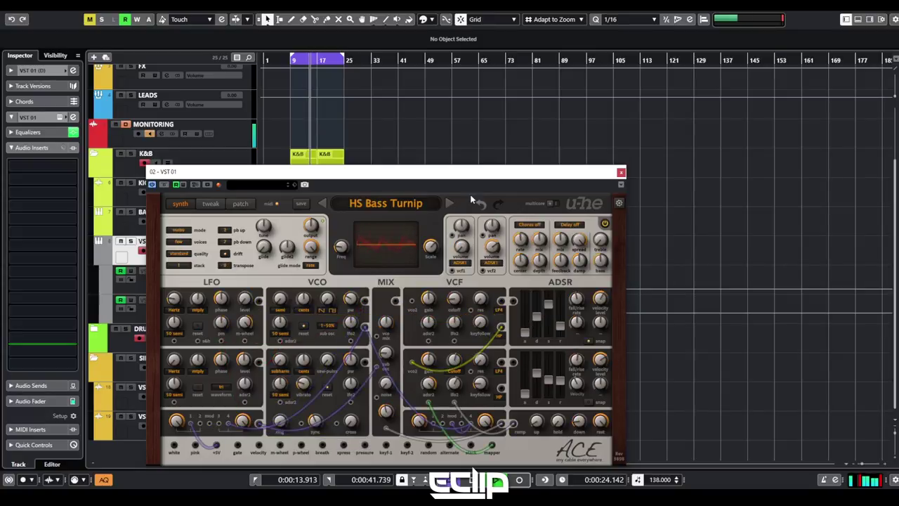
click(451, 202)
click(452, 202)
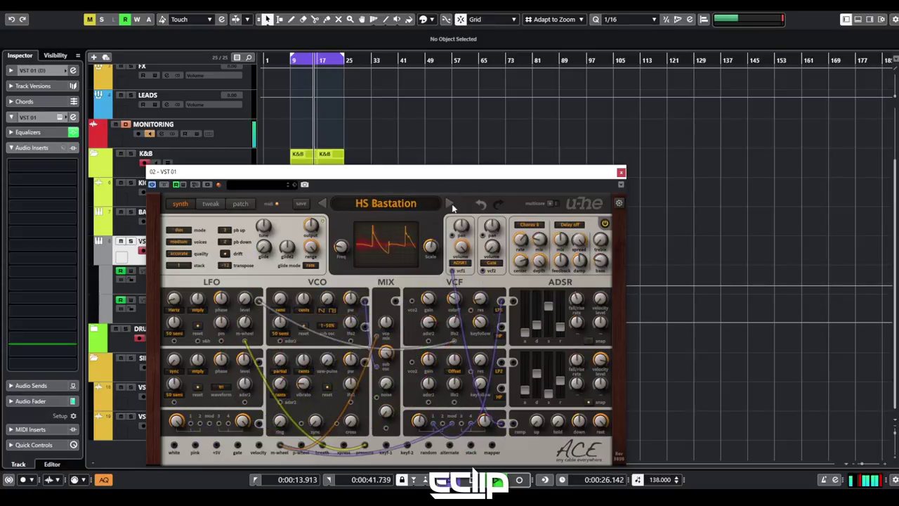
click(452, 202)
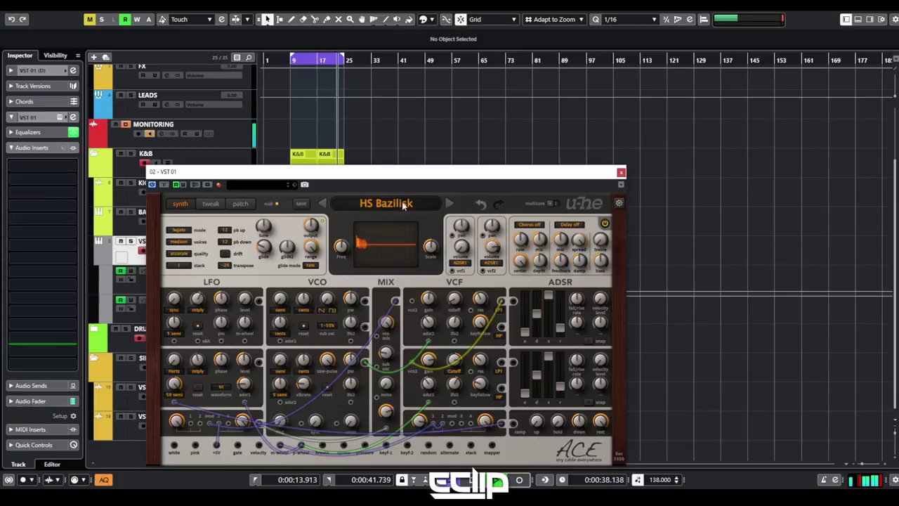
click(450, 201)
click(453, 204)
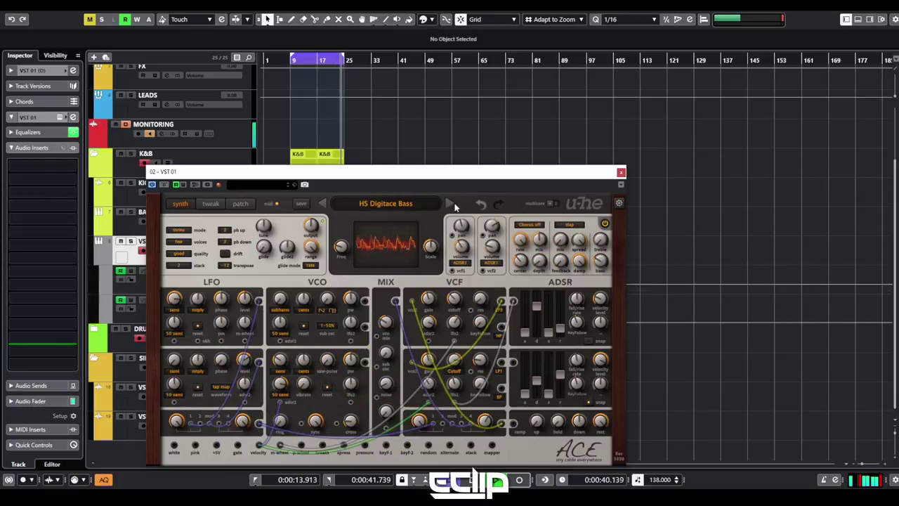
click(453, 203)
click(453, 203)
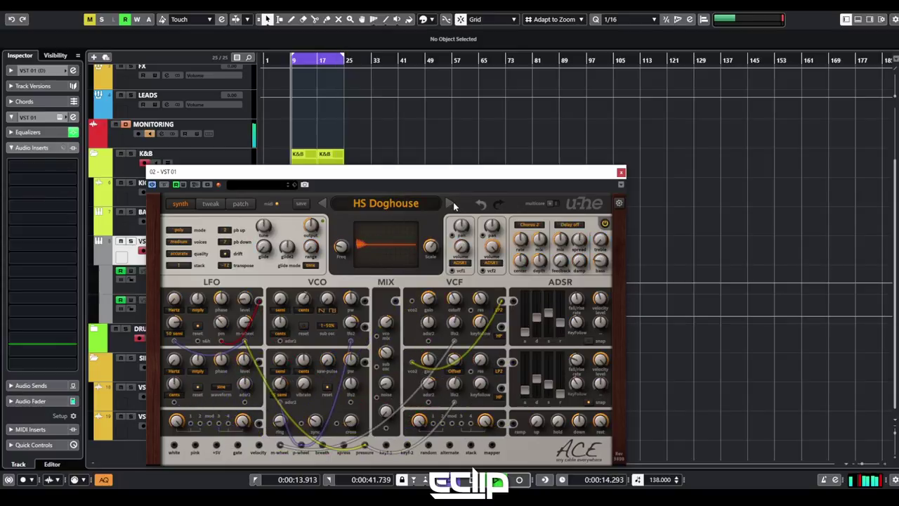
click(451, 205)
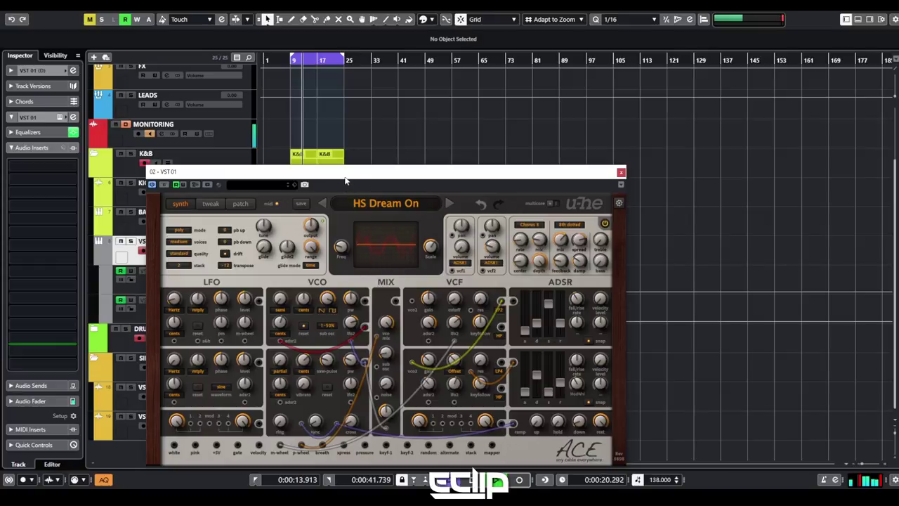
Set the HS Dream On preset's delay mix to 20, VCF1 cutoff to 54 and delay damping to 30.67
drag(321, 172, 517, 151)
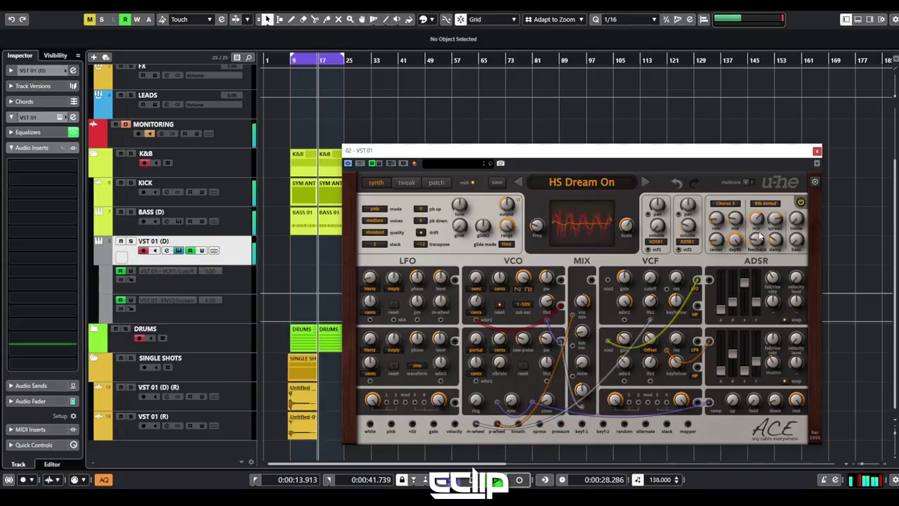
drag(740, 219, 758, 209)
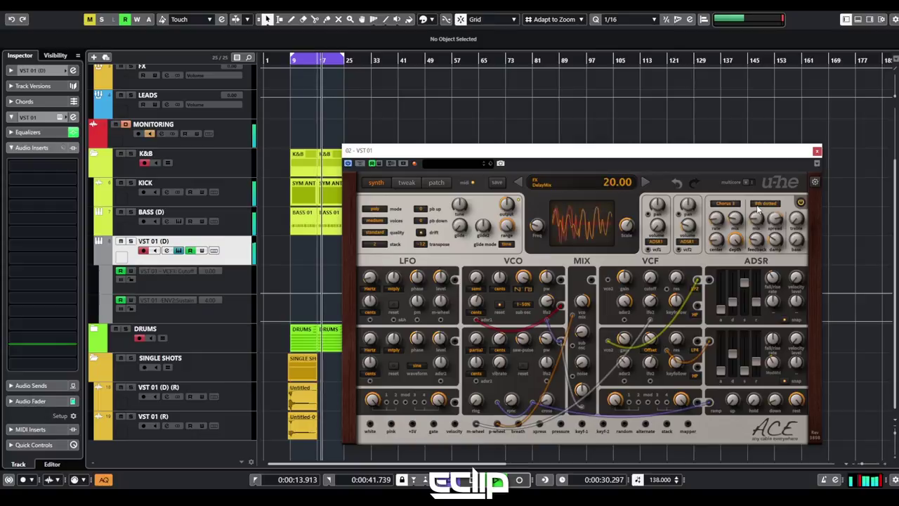
drag(650, 278, 653, 265)
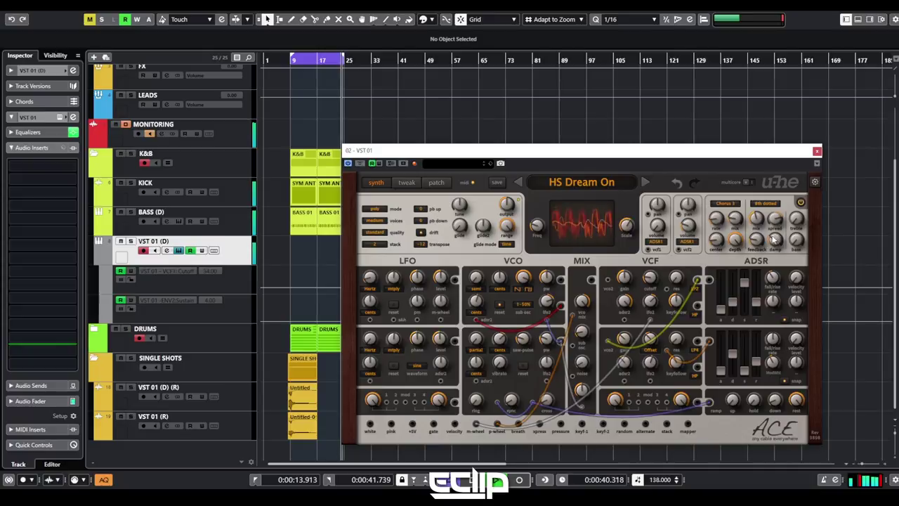
drag(759, 241, 766, 230)
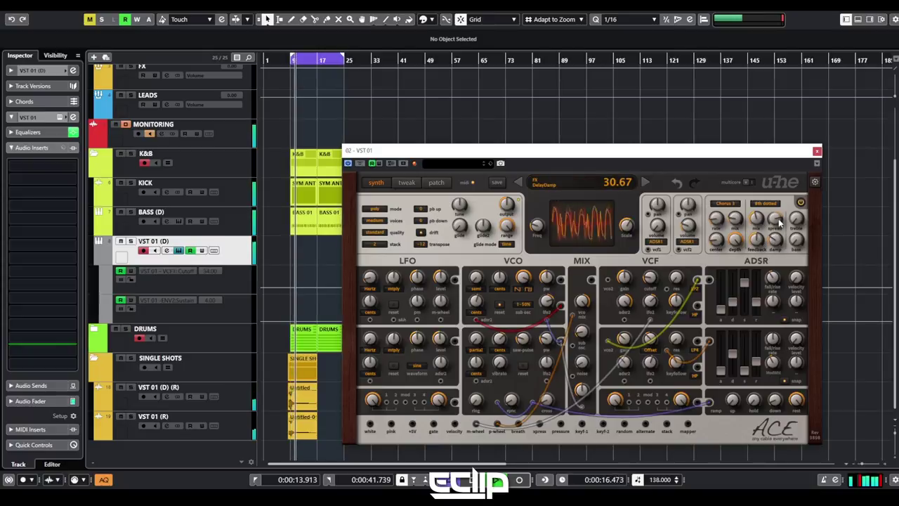
Compare the 4th + 4th delay type with 8th dotted, keep 8th dotted, and switch the chorus effect to Phaser
scroll(771, 206, down, 1)
click(772, 208)
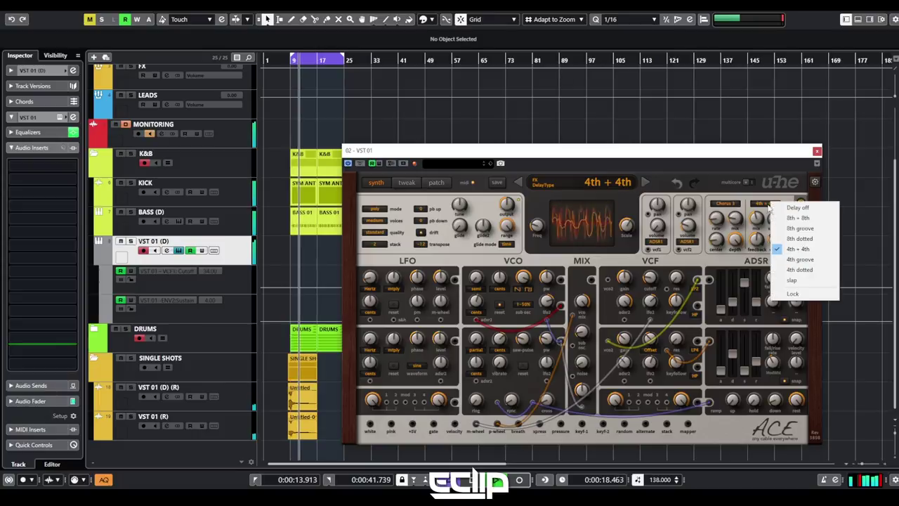
click(799, 239)
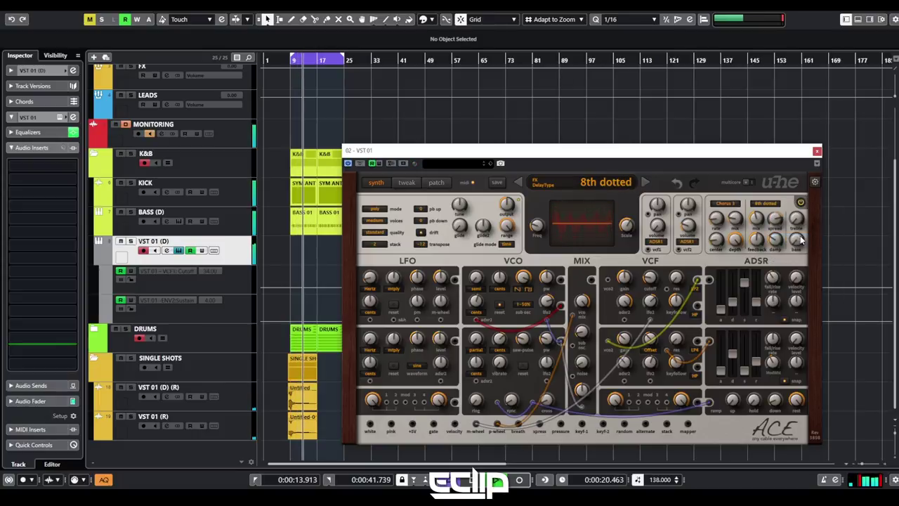
scroll(734, 204, down, 1)
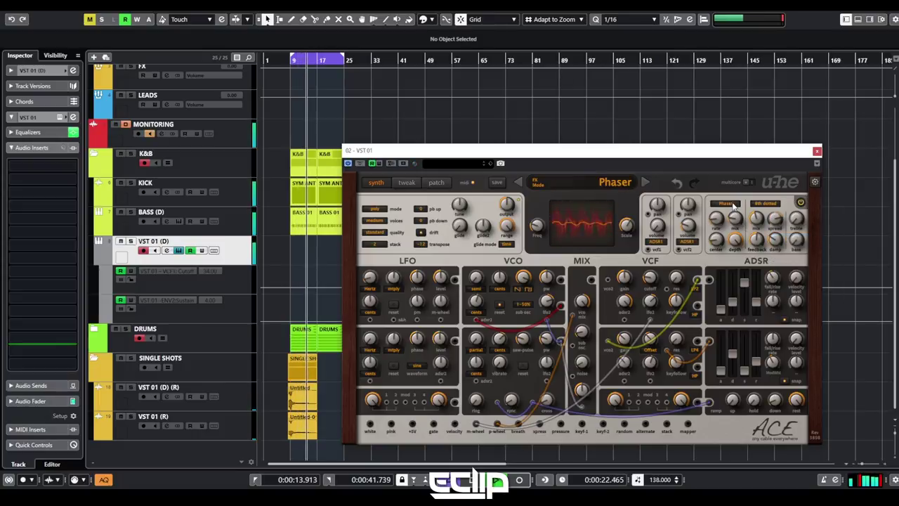
Lock the synth's modulation effect setting and switch it from Phaser to Chorus off
click(734, 204)
click(756, 263)
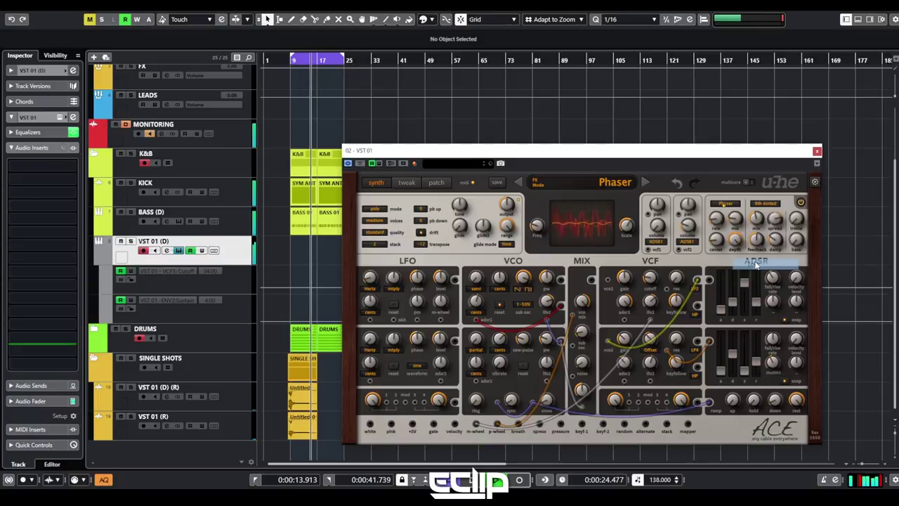
click(734, 208)
click(756, 256)
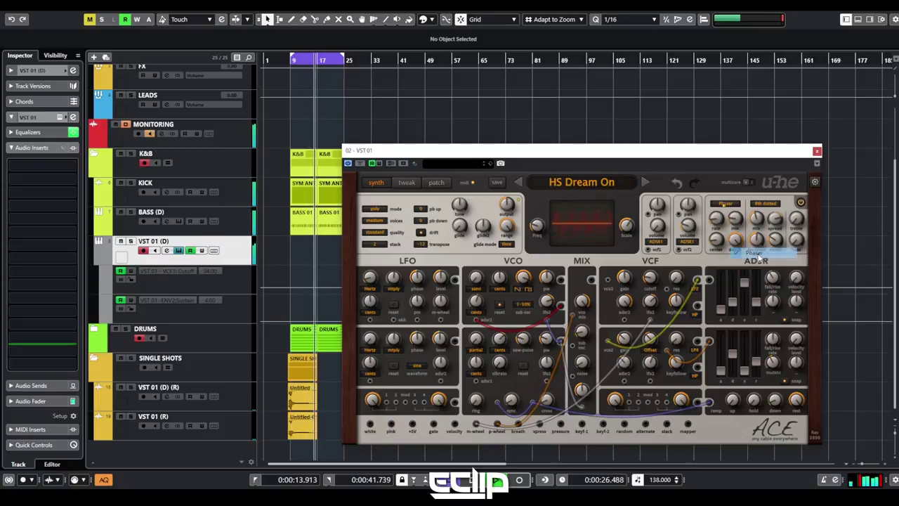
click(731, 203)
click(737, 209)
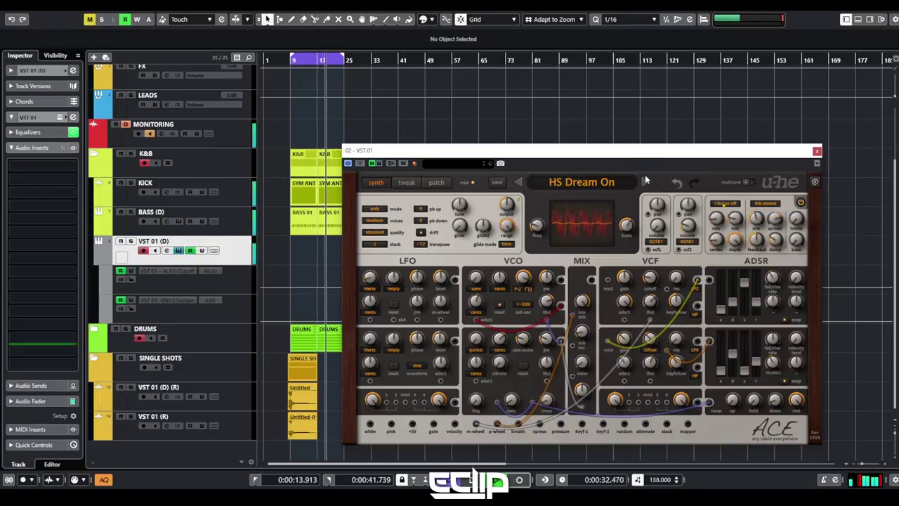
Tighten the HS Dream On patch with delay mix at 10, both envelope sustains at 0 and ADSR1 decay at about 38
drag(756, 219, 743, 313)
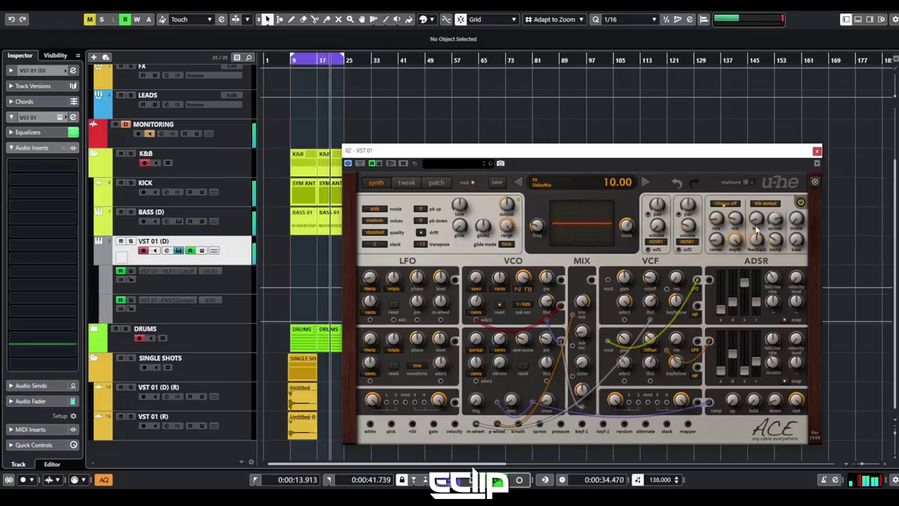
mouse_move(737, 352)
mouse_down()
mouse_move(732, 370)
mouse_move(742, 357)
mouse_up()
drag(744, 283, 752, 345)
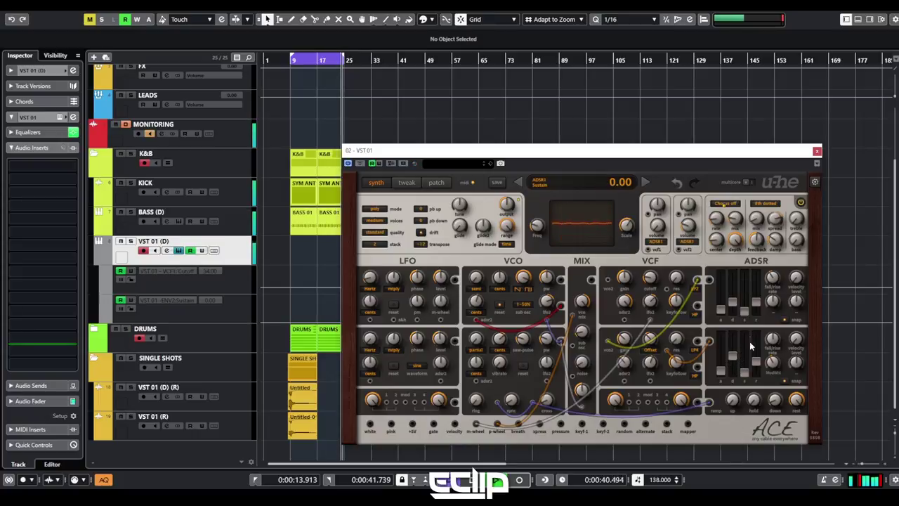
drag(732, 302, 733, 297)
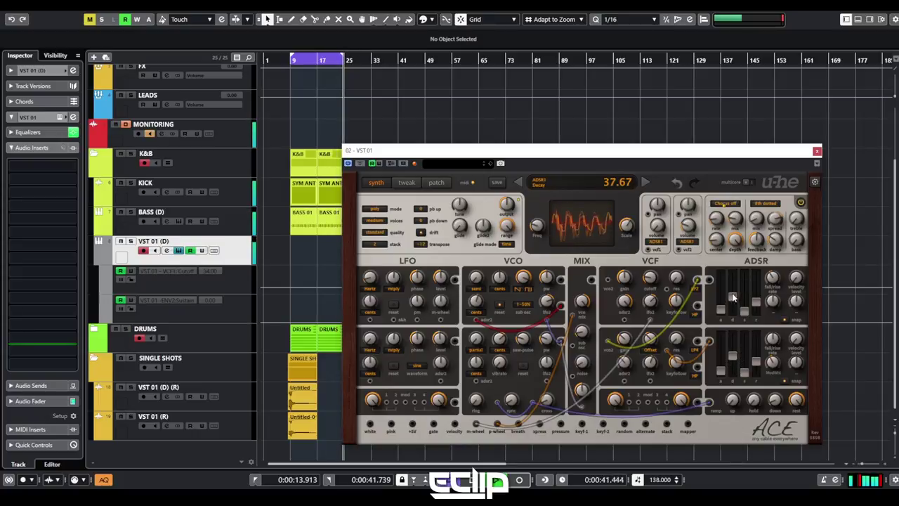
Load the HS FM81 preset and copy the BASS 01 part at bar 9 onto the VST 01 (D) track
click(644, 183)
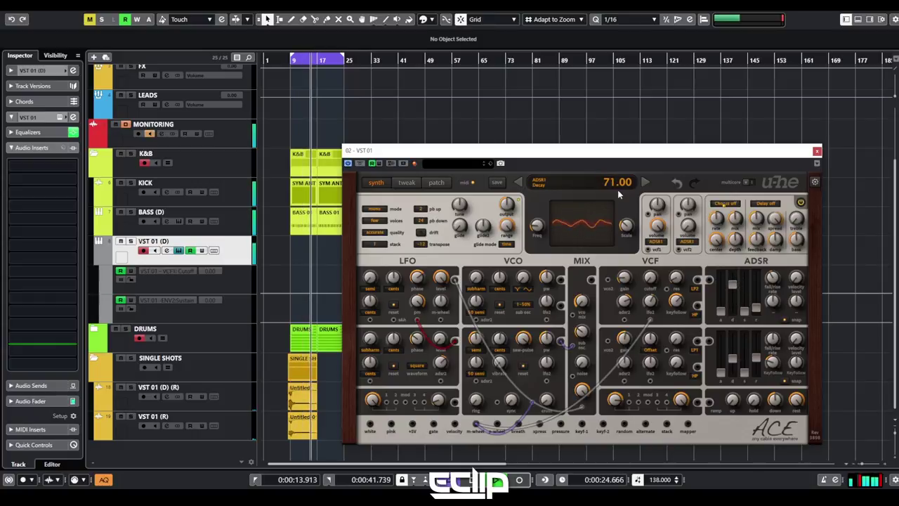
drag(509, 153, 639, 129)
right_click(309, 254)
click(343, 253)
click(296, 247)
right_click(327, 254)
click(327, 255)
click(304, 253)
drag(312, 230, 300, 248)
Open the copied BASS 01 part, raise its notes one octave to D#1 and delete the first note
double_click(307, 249)
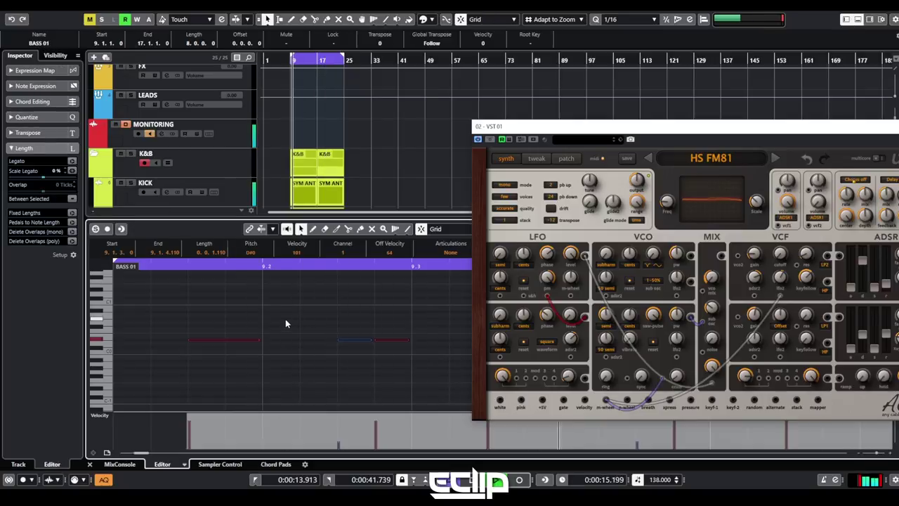
key(space)
scroll(343, 326, down, 5)
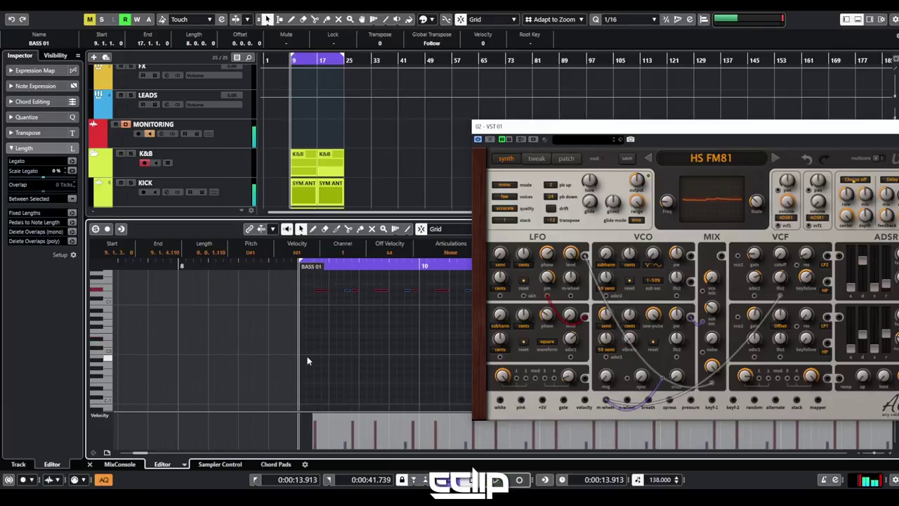
key(space)
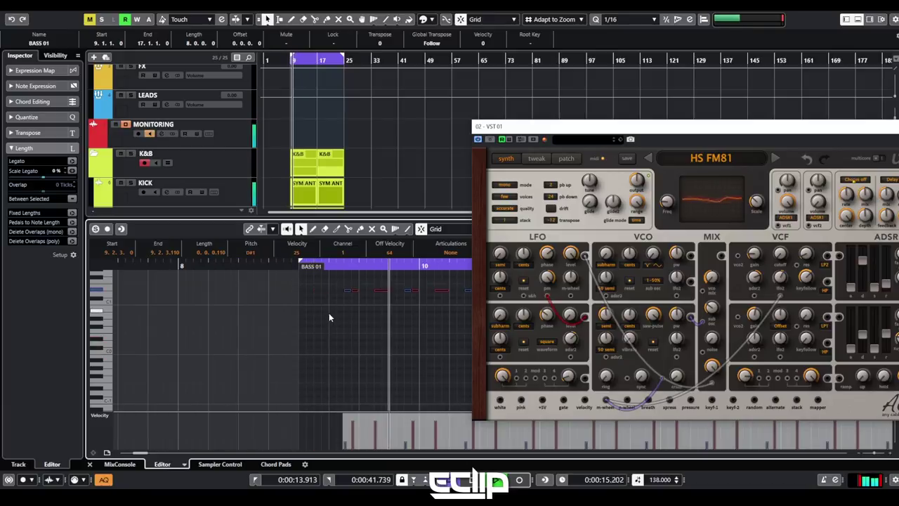
Move the part's remaining notes one beat earlier so the pattern starts at 9.1.3
key(ctrl+Left)
key(ctrl+Left)
key(space)
key(space)
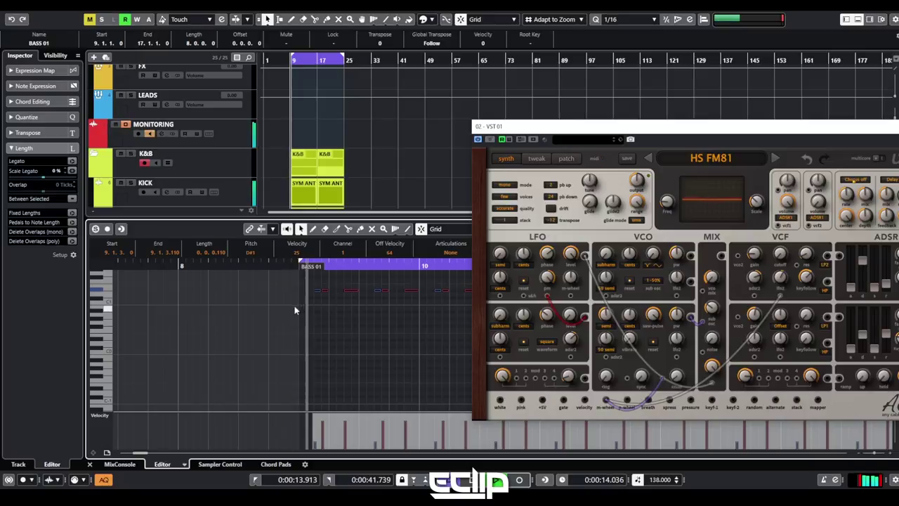
Fill the gap at the end of the part with a D#1 note at 16.4.3
scroll(294, 309, down, 5)
drag(335, 330, 140, 340)
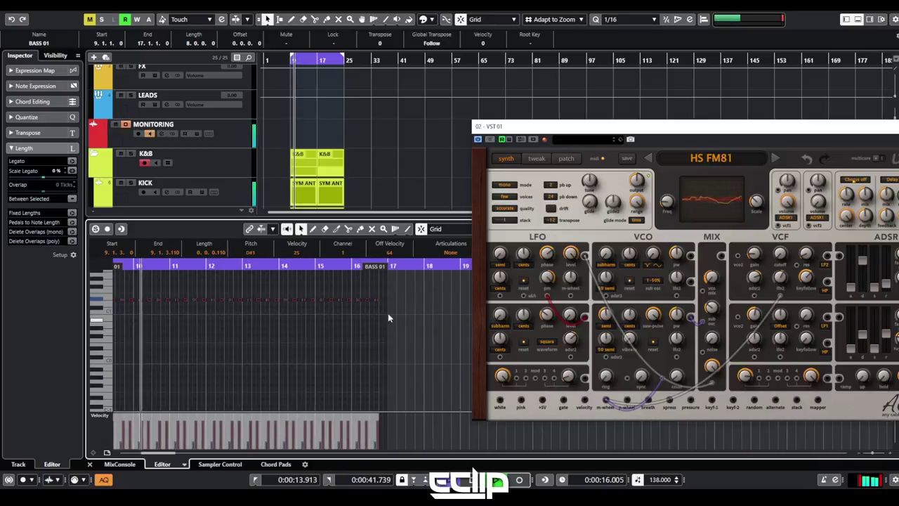
scroll(380, 303, up, 5)
key(space)
click(374, 265)
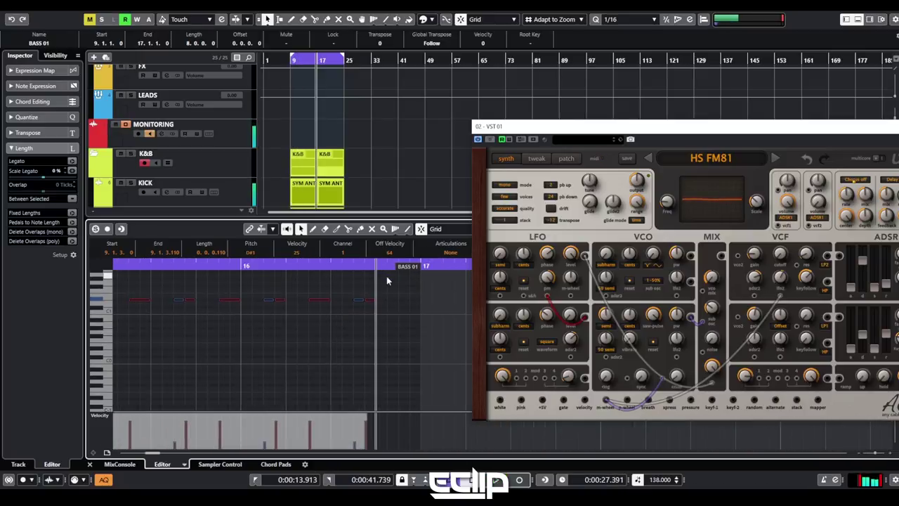
key(ctrl+a)
key(space)
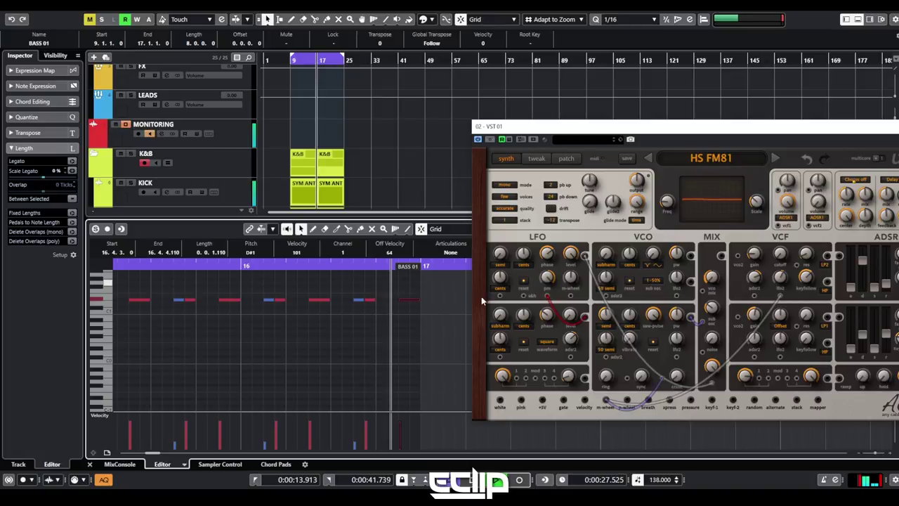
Close the note editor and duplicate the edited BASS 01 part directly after itself on VST 01 (D)
key(Return)
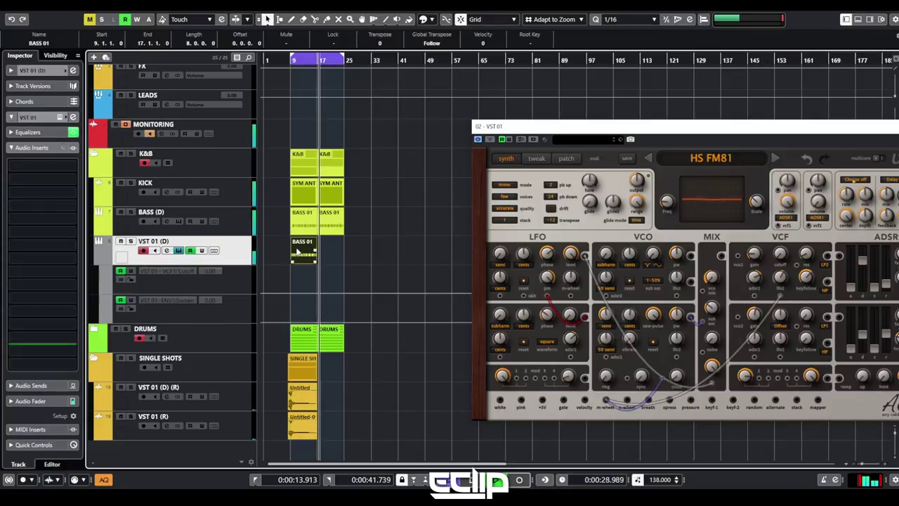
key(ctrl+d)
click(396, 279)
Advance the synth presets to HS HardLine and set its ADSR1 sustain to 0
click(775, 158)
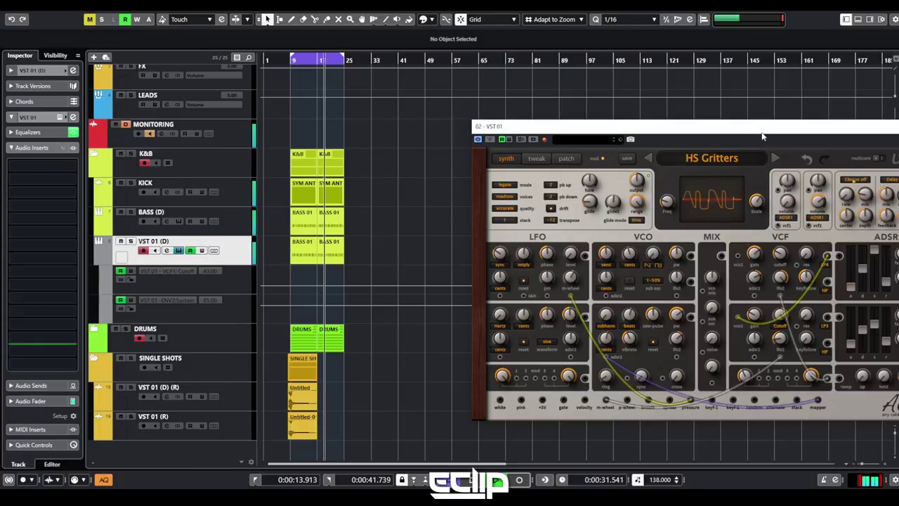
drag(772, 126, 643, 112)
click(643, 143)
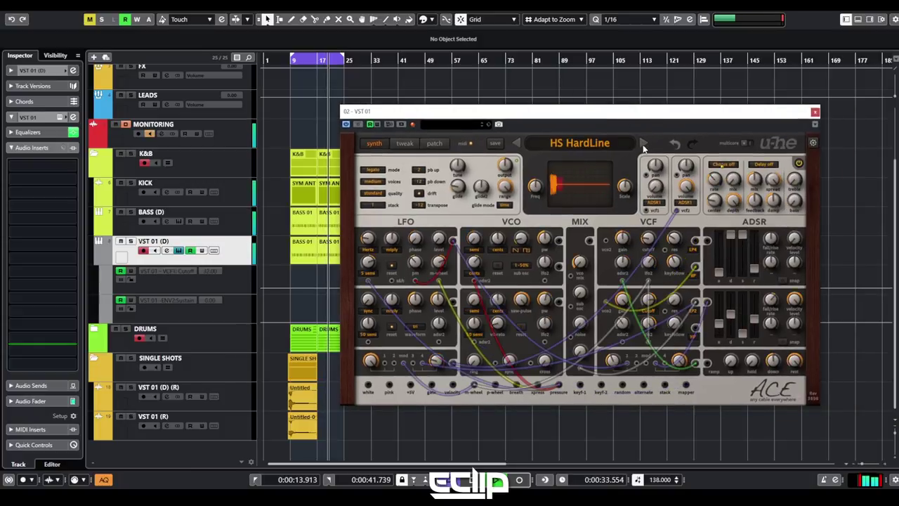
drag(674, 240, 680, 273)
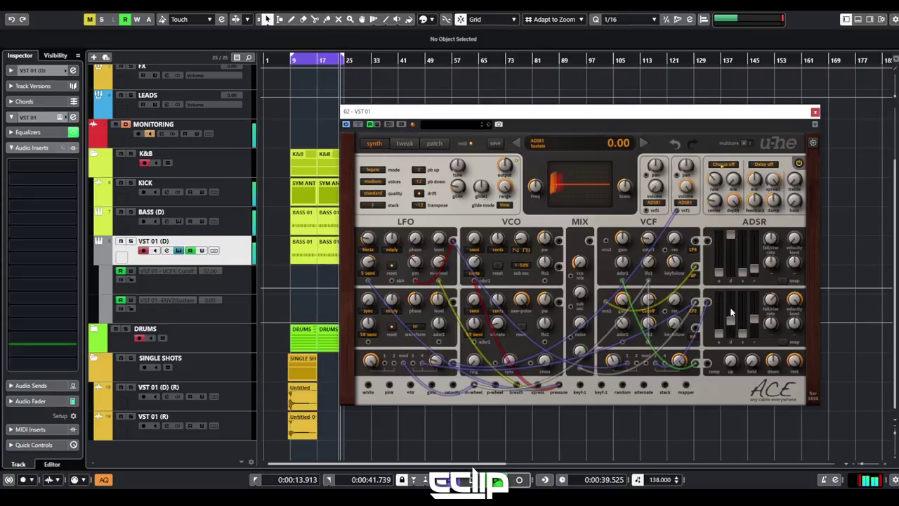
Audition the following presets up to HS Later Bass and check the BASS 01 notes on VST 01 (D)
click(642, 142)
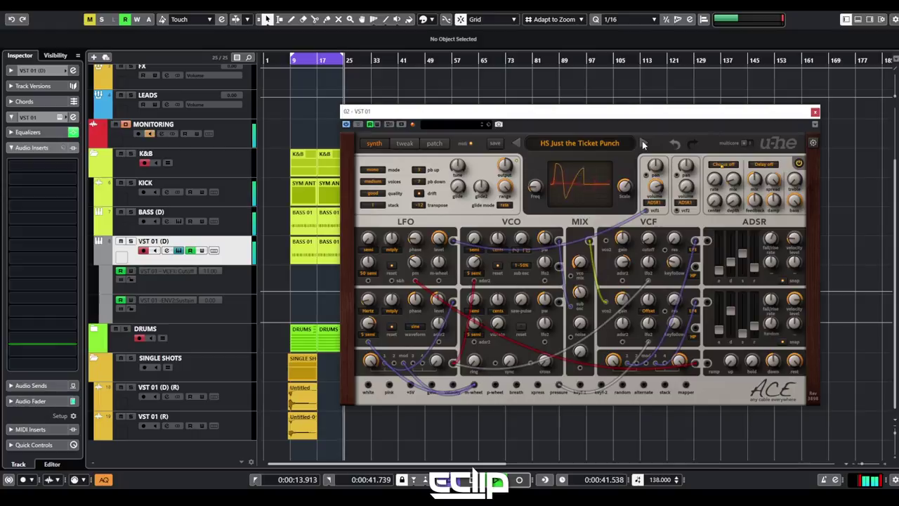
click(641, 142)
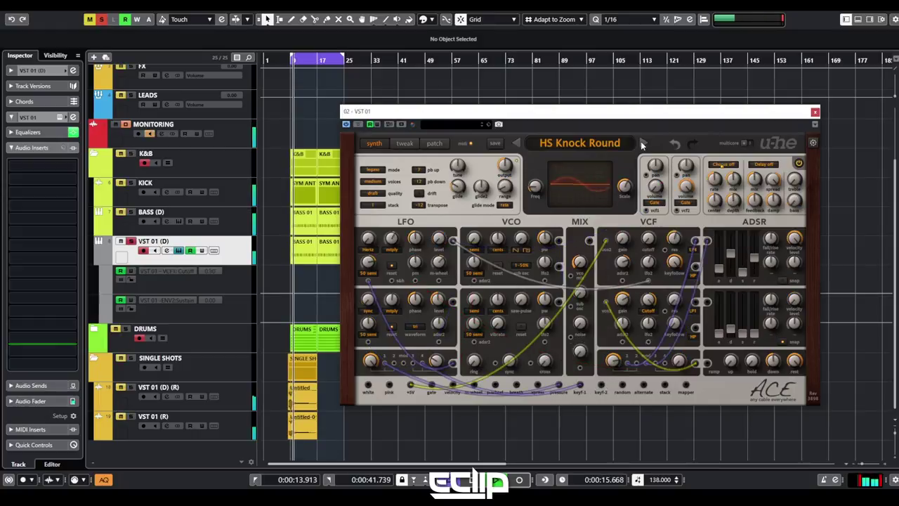
click(641, 142)
double_click(307, 253)
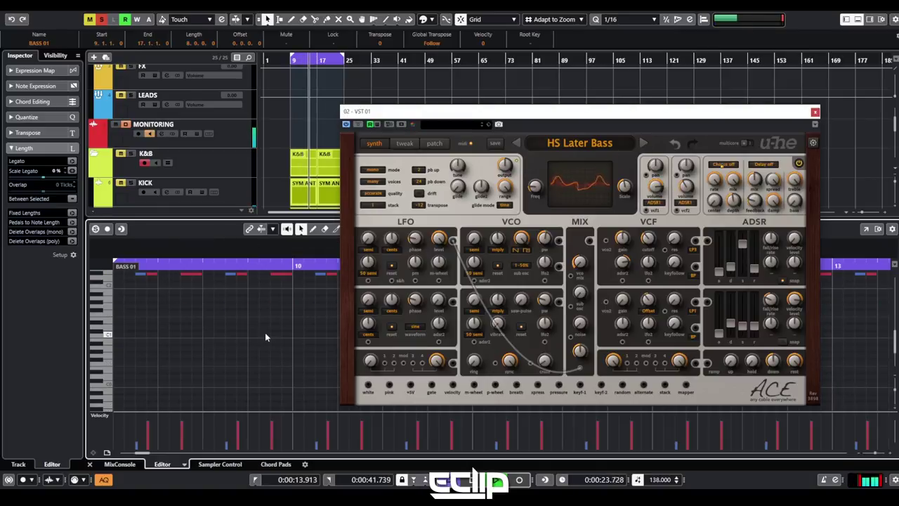
key(Return)
Adjust HS Later Bass by setting ADSR2 decay to 28, keeping the modulation effect at Chorus off
click(832, 99)
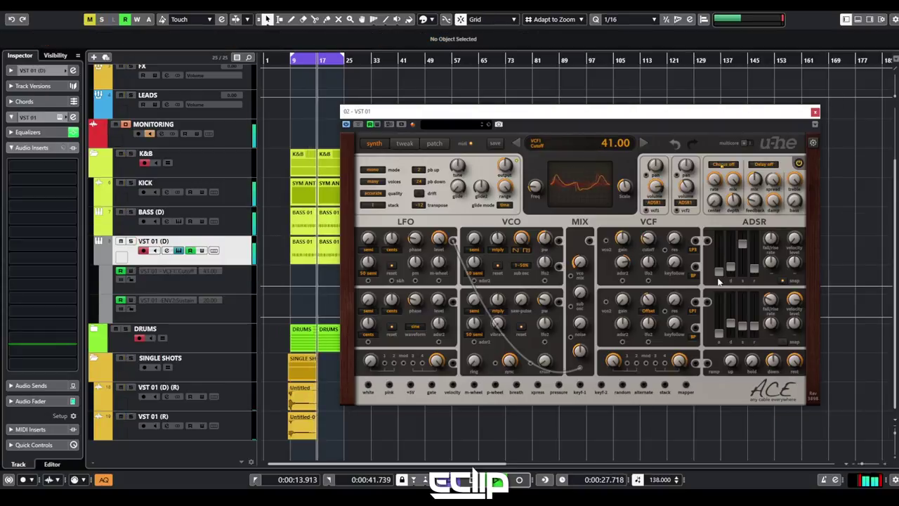
drag(731, 324, 731, 323)
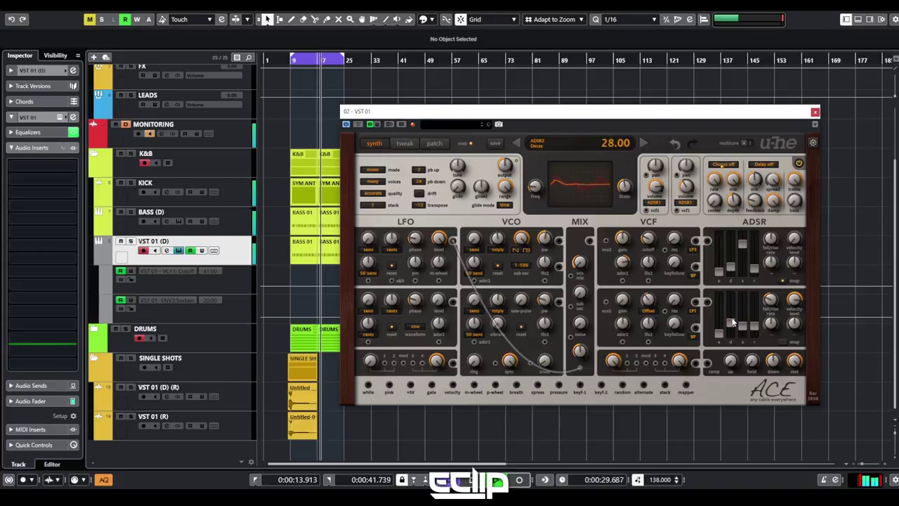
click(727, 167)
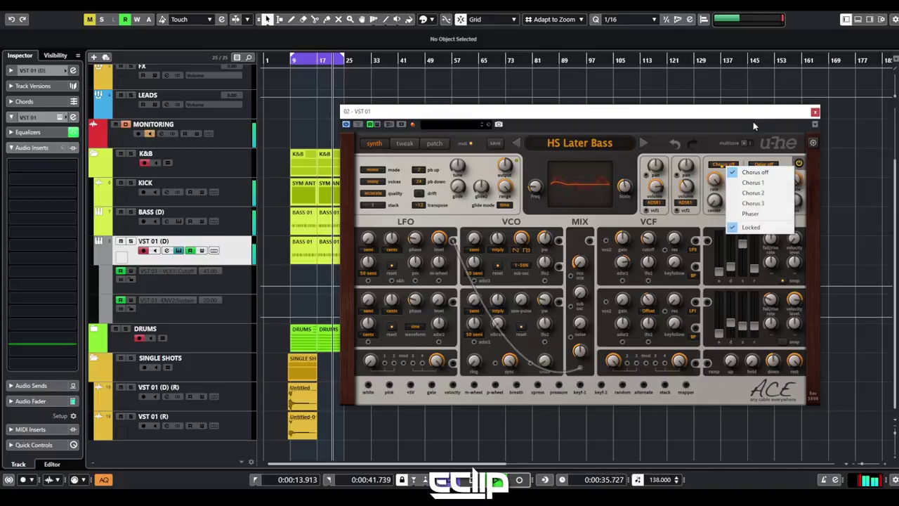
click(760, 174)
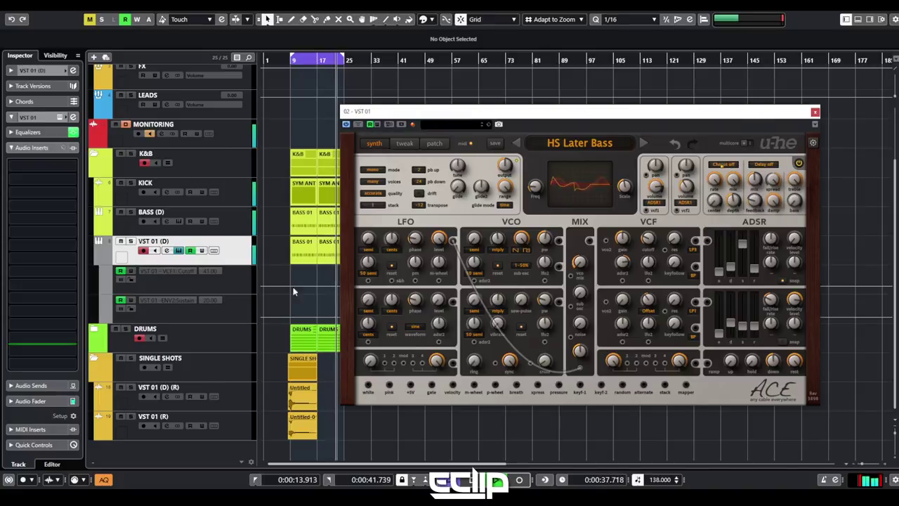
Shift the VST 01 (D) channel's high-mid EQ boost to a lower frequency with slightly more gain
key(e)
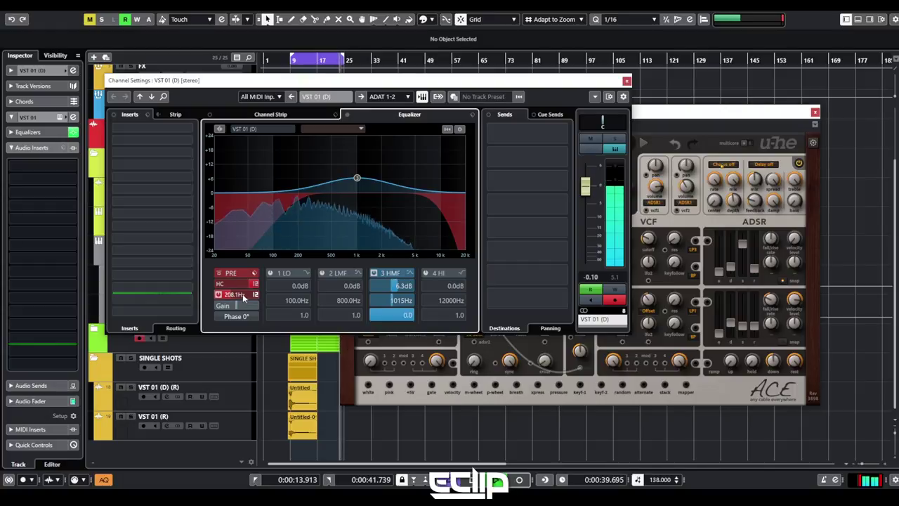
drag(358, 178, 324, 169)
key(e)
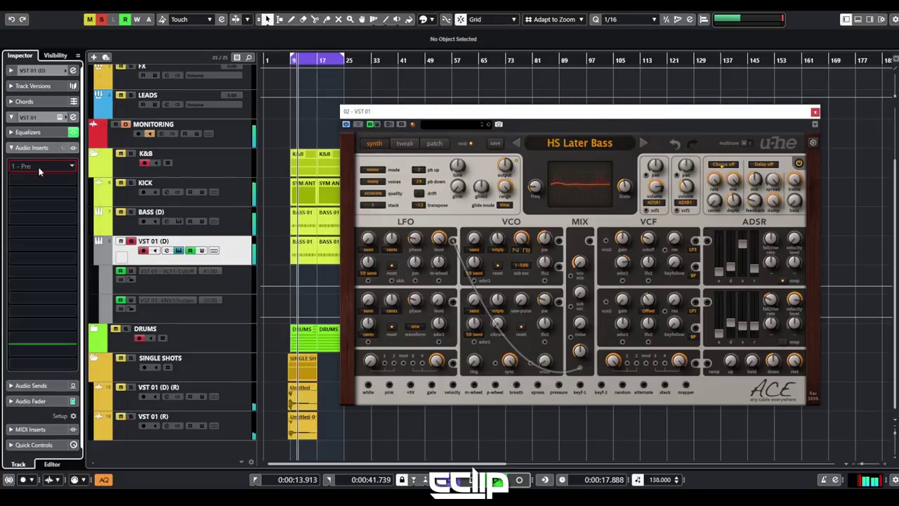
Add FabFilter Timeless 2 to the first insert slot of VST 01 (D) and shift its delay filters lower
click(42, 167)
text(time)
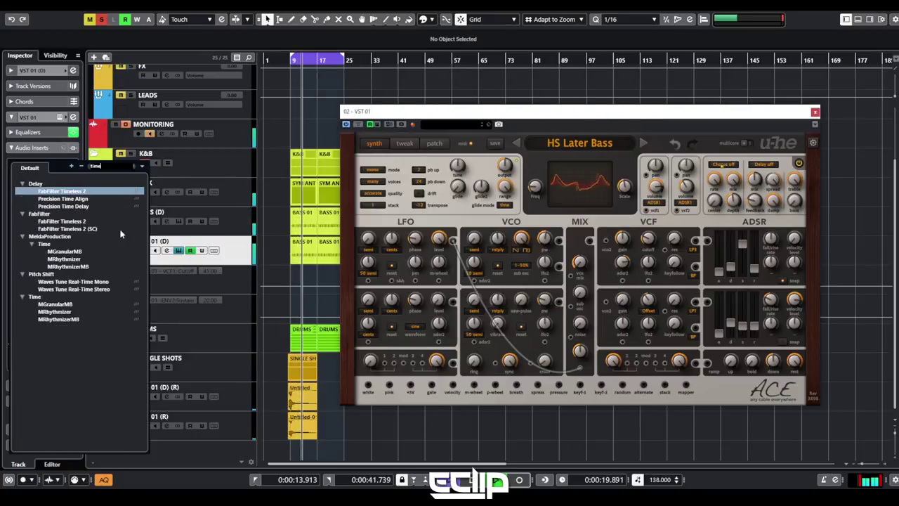
key(Return)
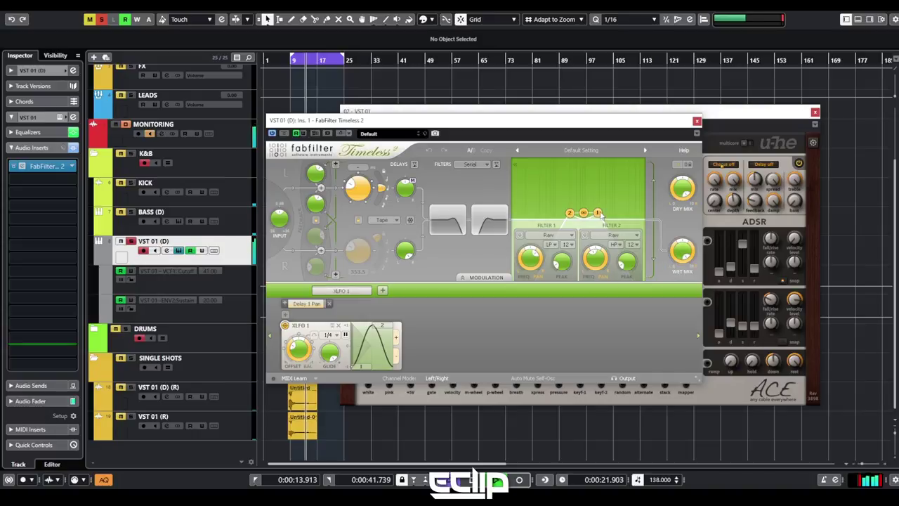
drag(570, 217, 571, 210)
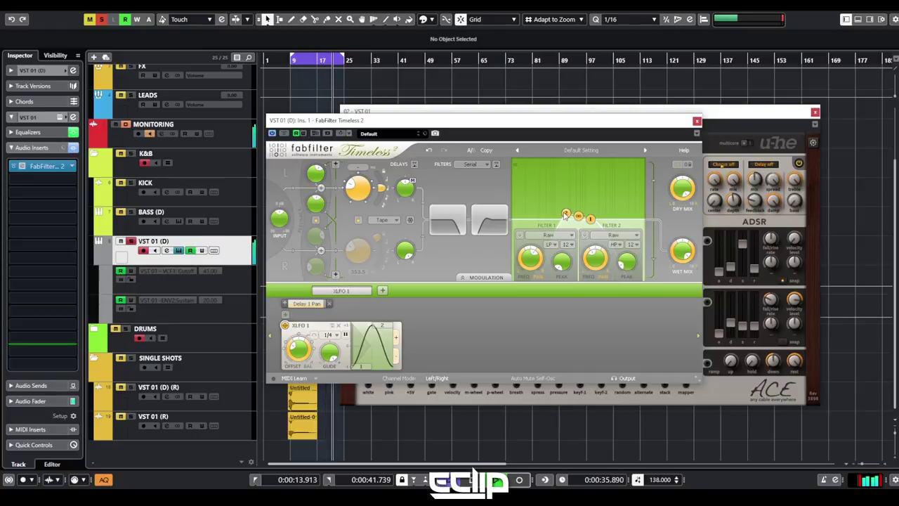
Add a second XLFO in Timeless 2 and assign it to modulate the Filter 2 frequency
click(383, 291)
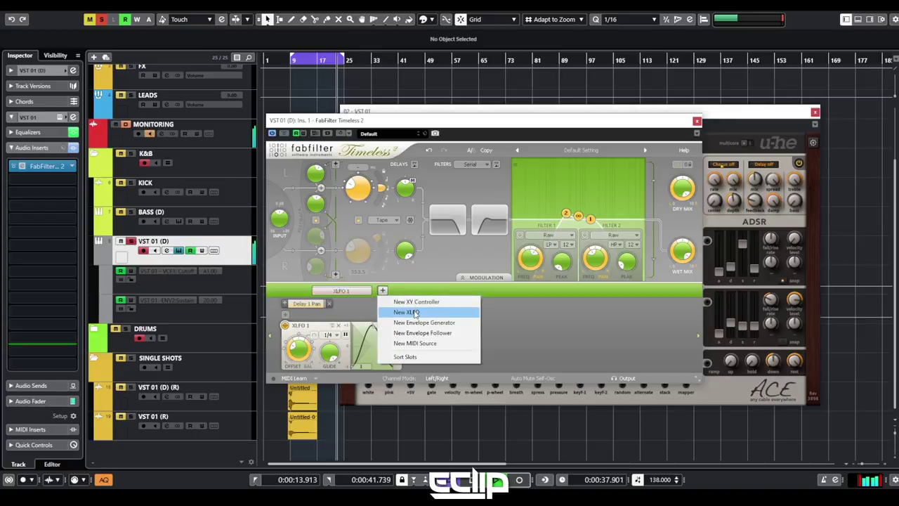
click(401, 314)
drag(414, 324, 569, 217)
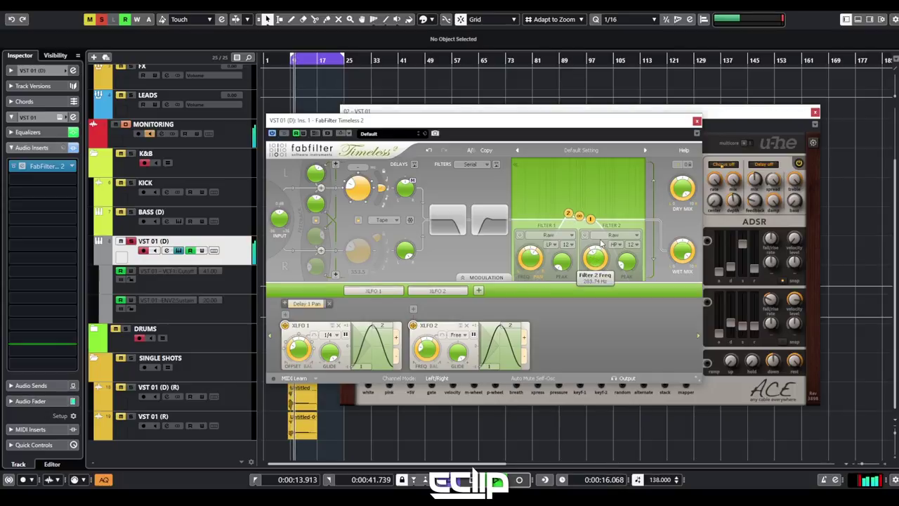
drag(413, 326, 595, 257)
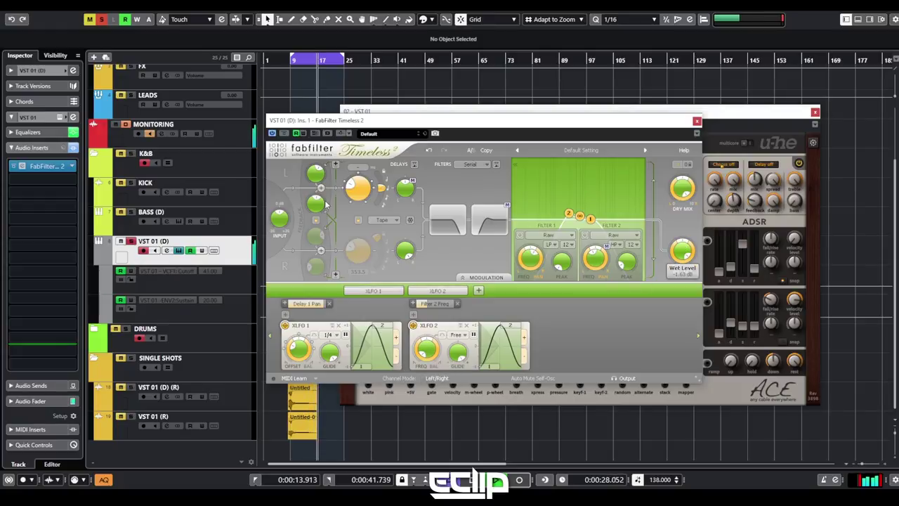
Add LFOTool_x64 to insert slot 15 of VST 01 (D) and lower the starting point of its LFO curve
click(50, 357)
text(lfo)
key(Down)
key(Down)
key(Return)
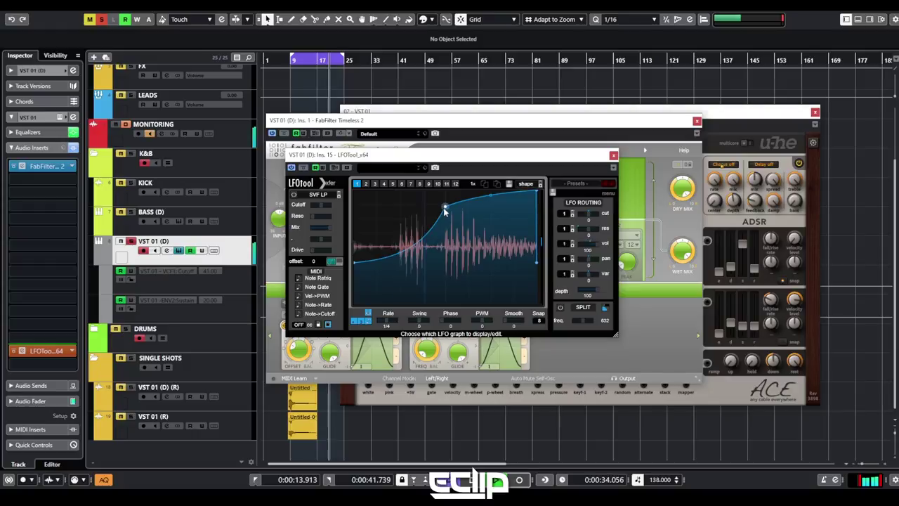
drag(353, 276, 353, 284)
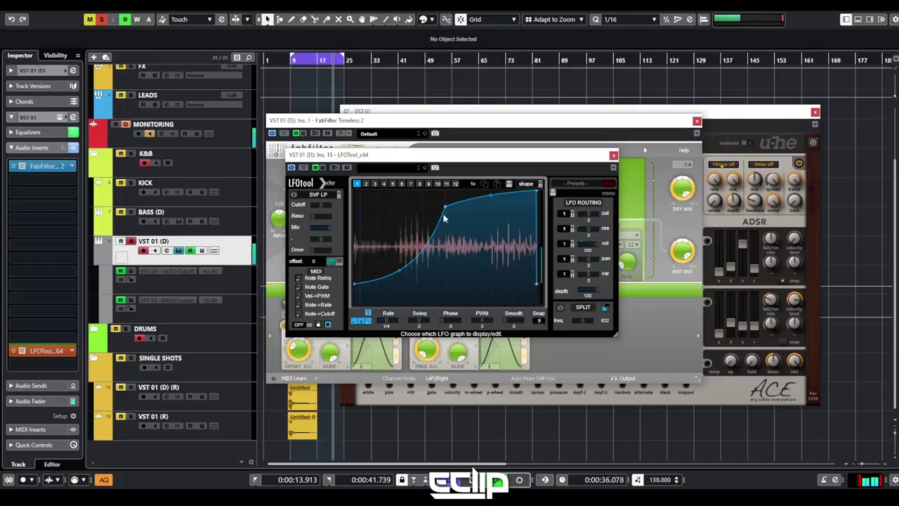
Raise the middle point of LFOTool's LFO curve slightly and pull its upper end point a little earlier
drag(445, 205, 445, 201)
drag(536, 191, 533, 189)
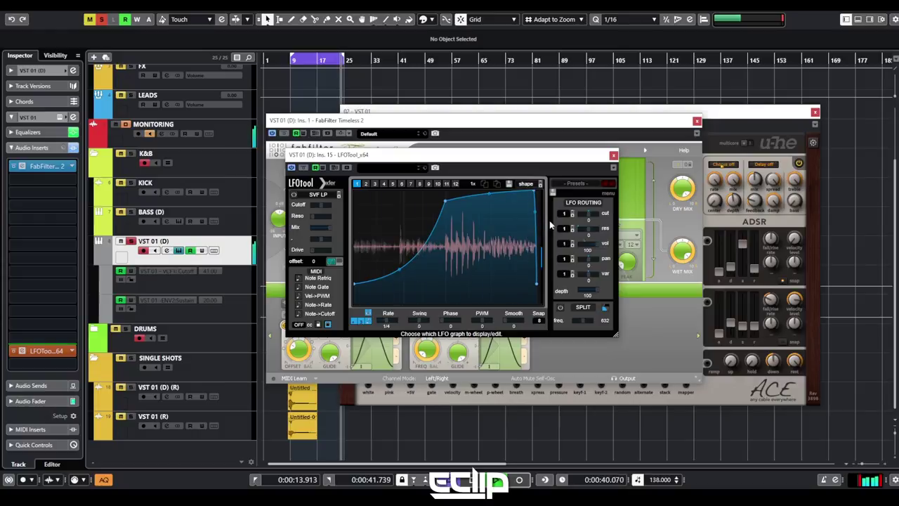
click(613, 155)
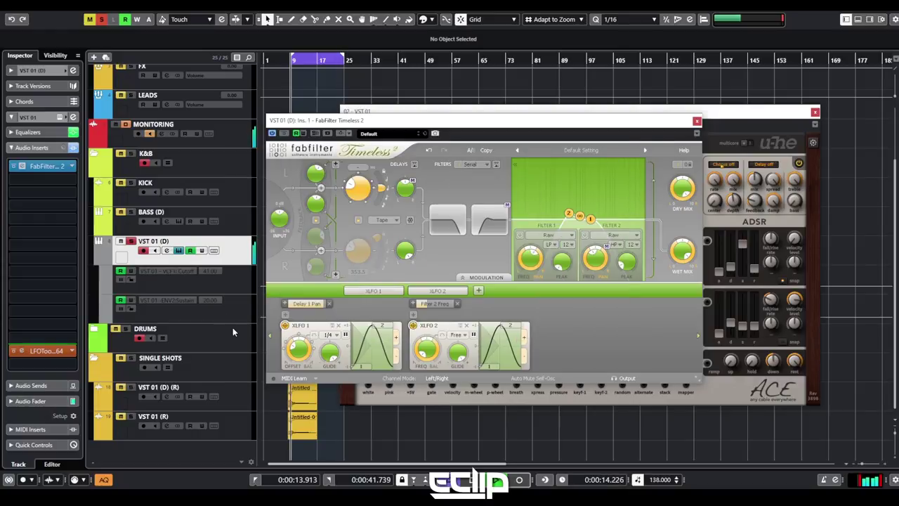
Set the VST 01 (D) channel's low cut to a 24 dB slope and its high-mid boost to 3.5 dB at 415.1 Hz with Q 0.0
key(e)
right_click(234, 294)
mouse_move(283, 333)
click(393, 355)
drag(323, 179, 324, 184)
scroll(328, 180, down, 5)
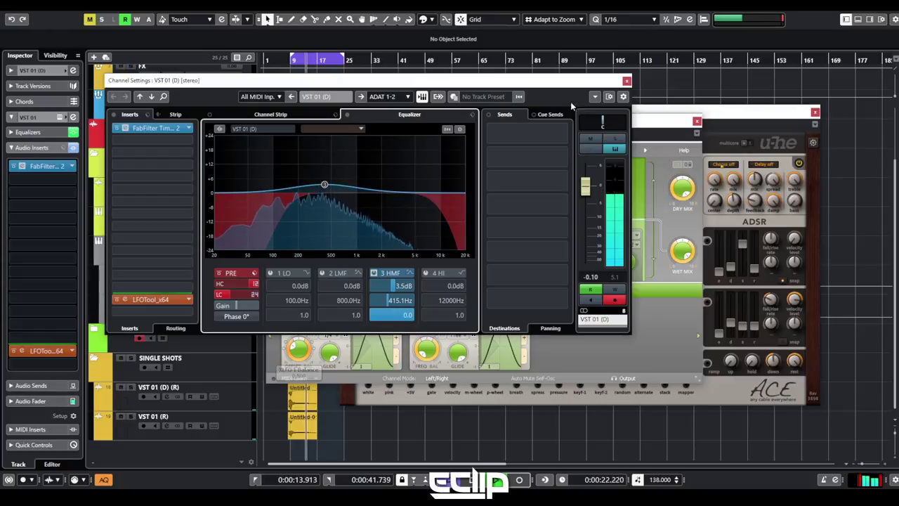
click(627, 80)
click(696, 121)
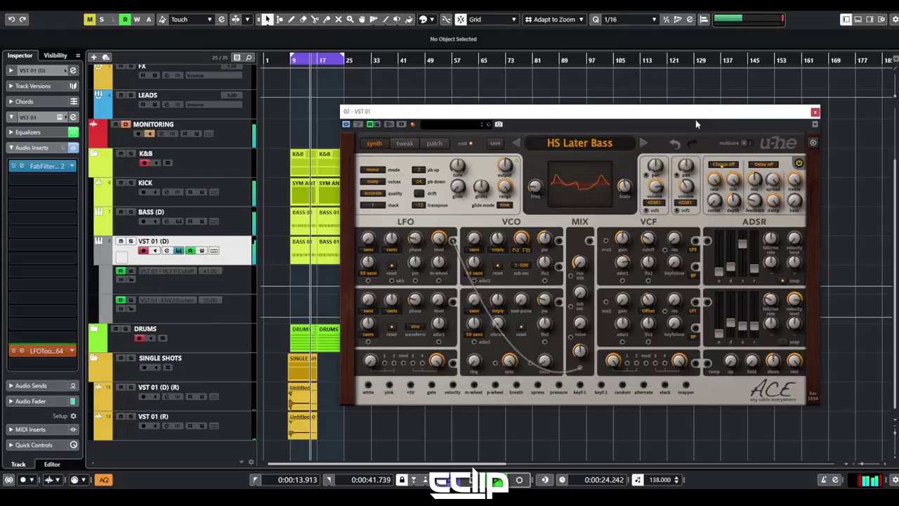
Lower the starting point of VST 01 (D)'s LFOTool curve to the bottom of the graph
click(42, 350)
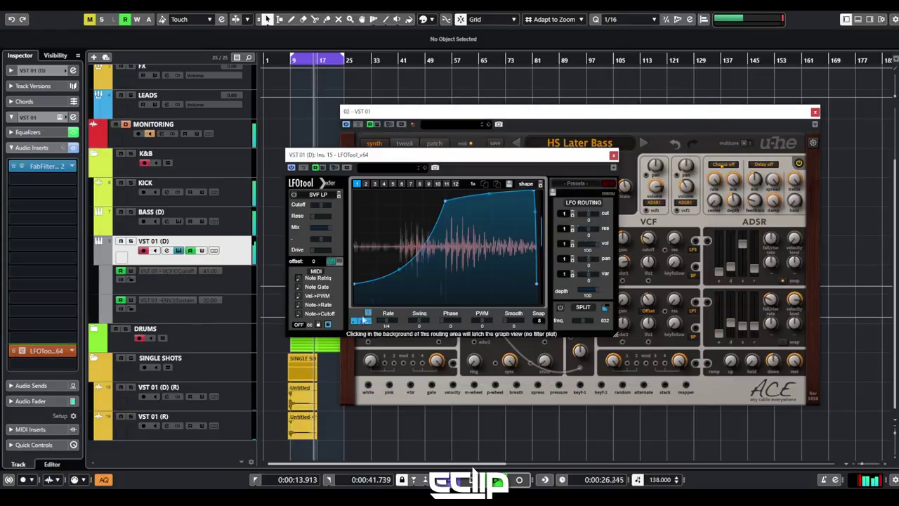
drag(355, 282, 353, 304)
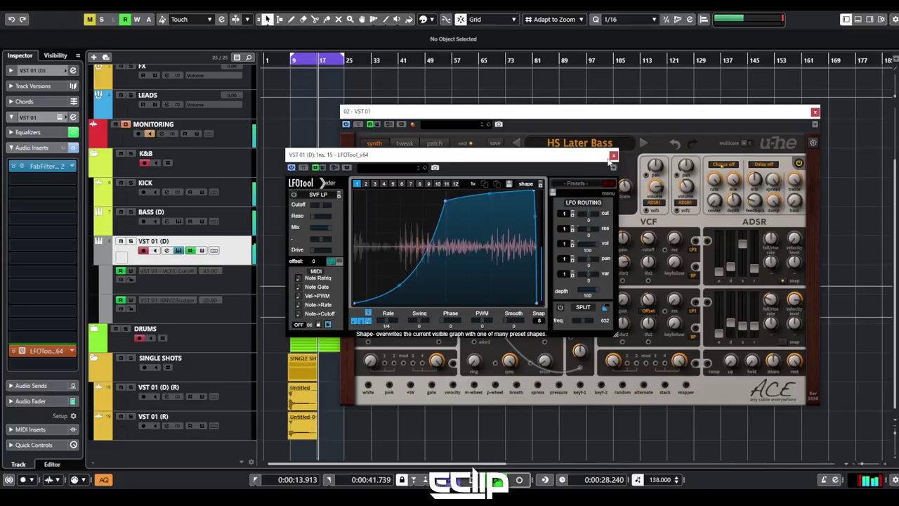
click(613, 155)
Set ACE's VCF1 resonance to 23, modulation depth to 35 and cutoff to 63, with the second envelope's sustain at 21
mouse_move(679, 235)
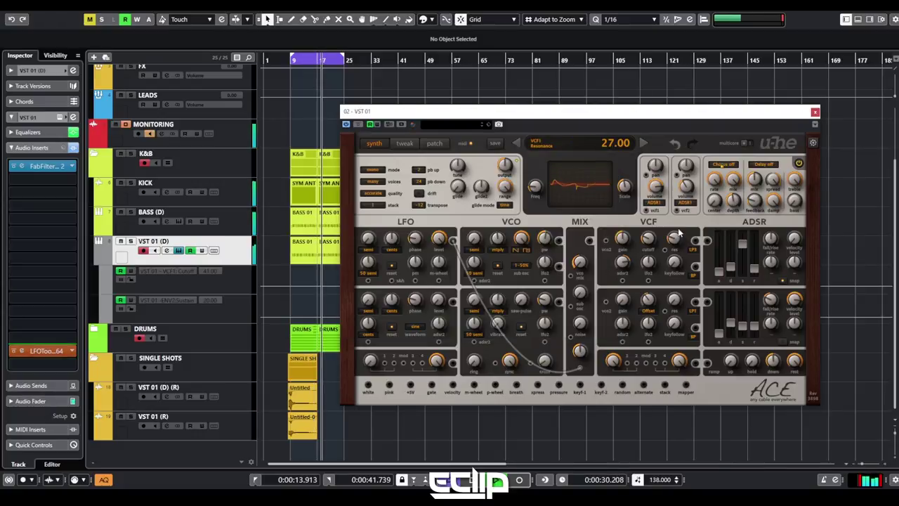
scroll(678, 234, down, 4)
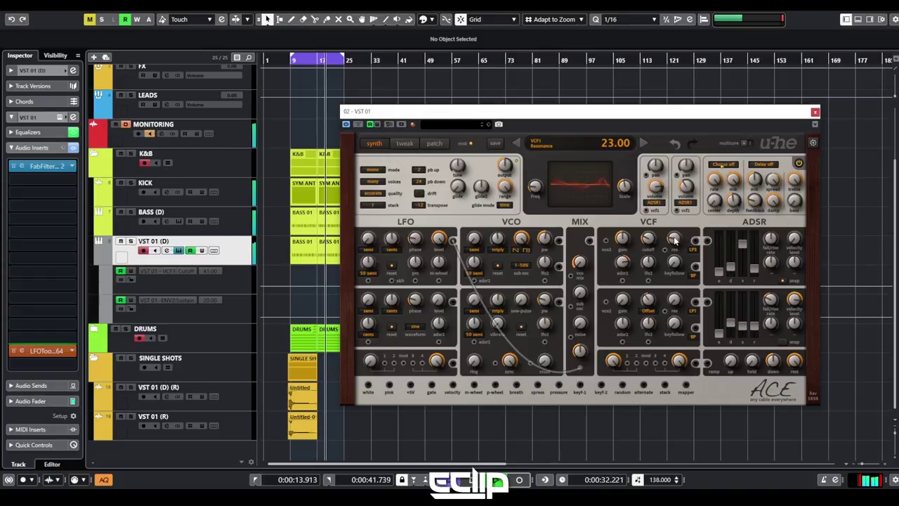
mouse_move(747, 316)
drag(746, 316, 753, 325)
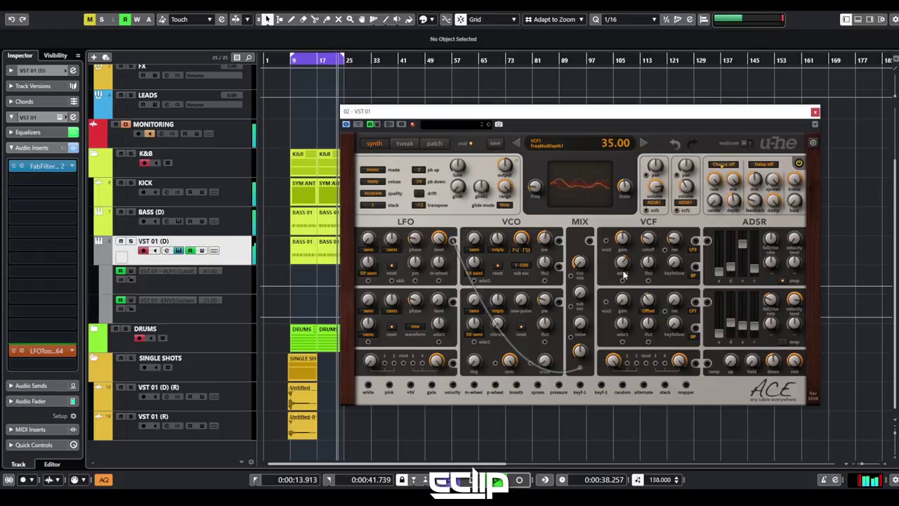
drag(643, 246, 653, 238)
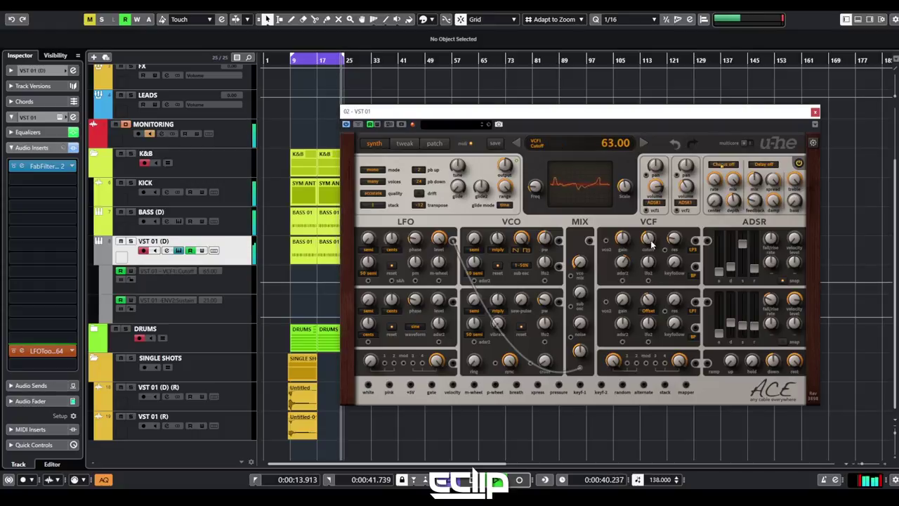
click(814, 112)
Colour the VST 01 (D) track yellow-green to match the other kick and bass tracks
key(g)
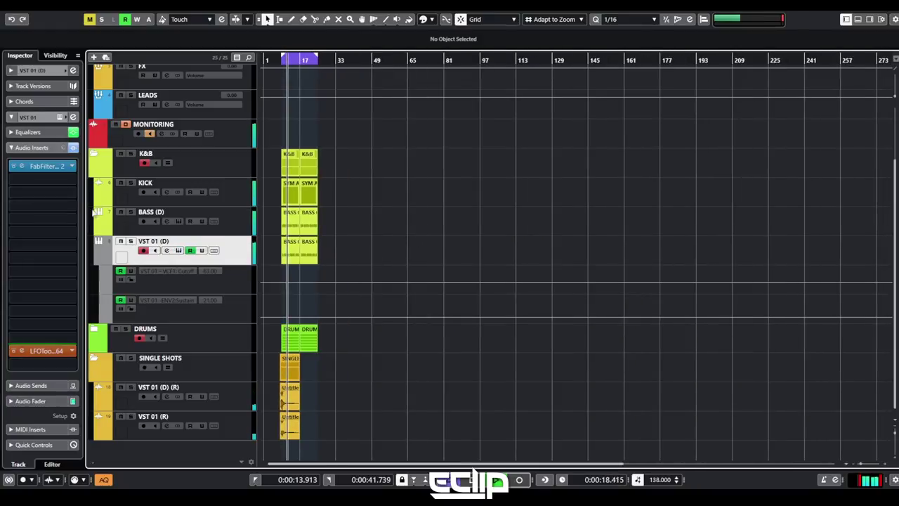
scroll(270, 182, up, 1)
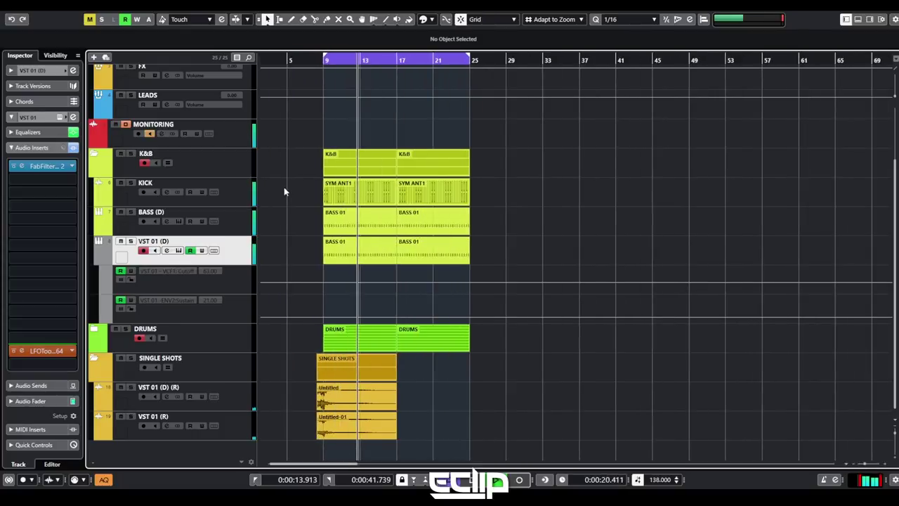
key(shift+c)
click(443, 233)
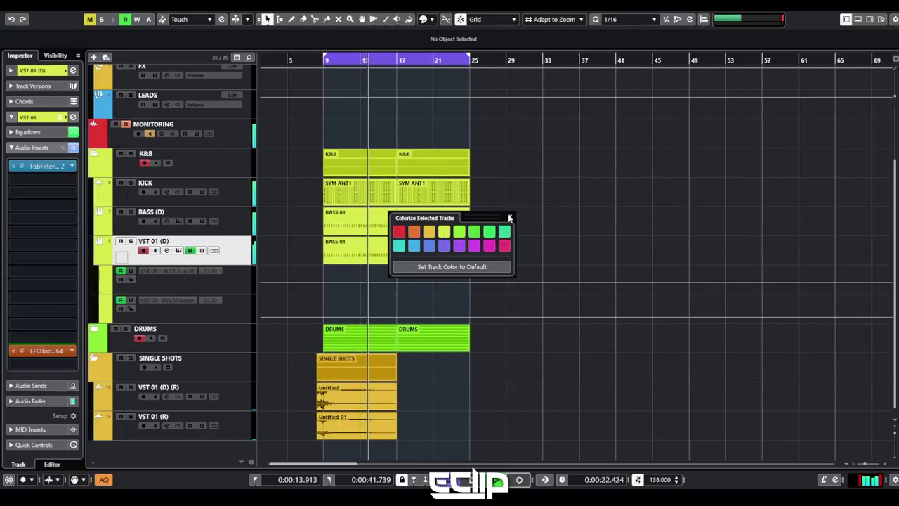
click(219, 340)
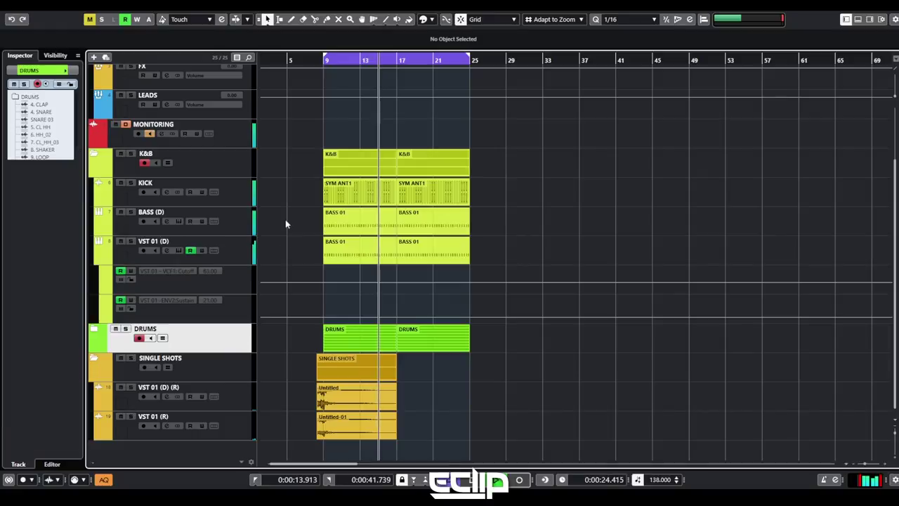
Add a Sylenth1 instrument track below VST 01 (D)
scroll(309, 221, up, 3)
click(321, 214)
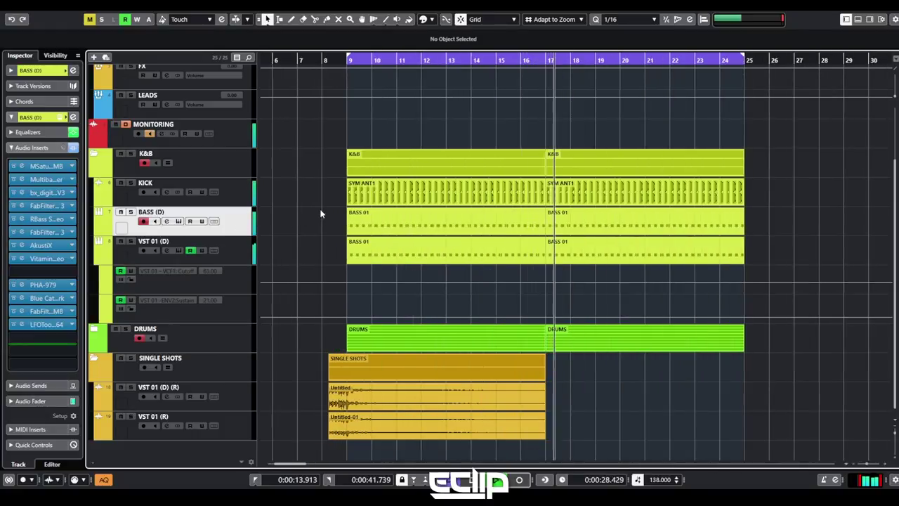
right_click(232, 258)
click(300, 187)
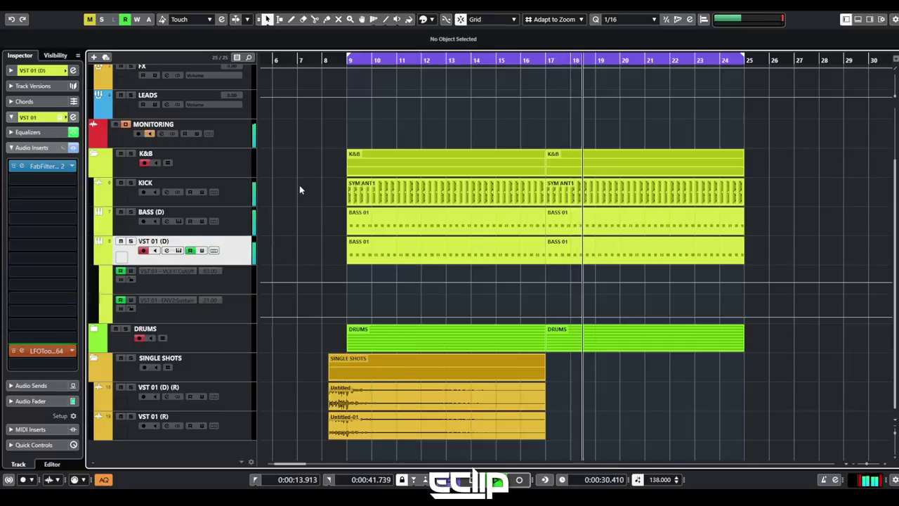
right_click(237, 258)
mouse_move(256, 257)
drag(473, 269, 472, 269)
click(473, 249)
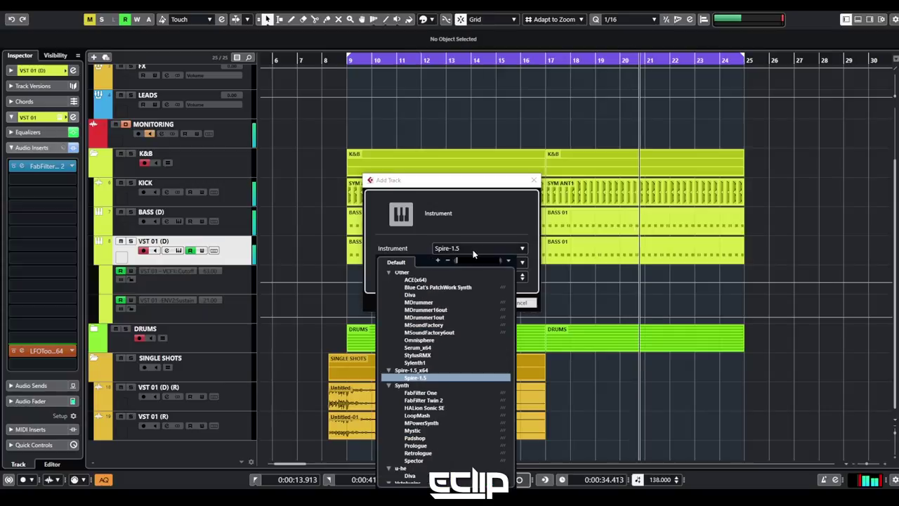
text(syl)
key(Return)
key(Return)
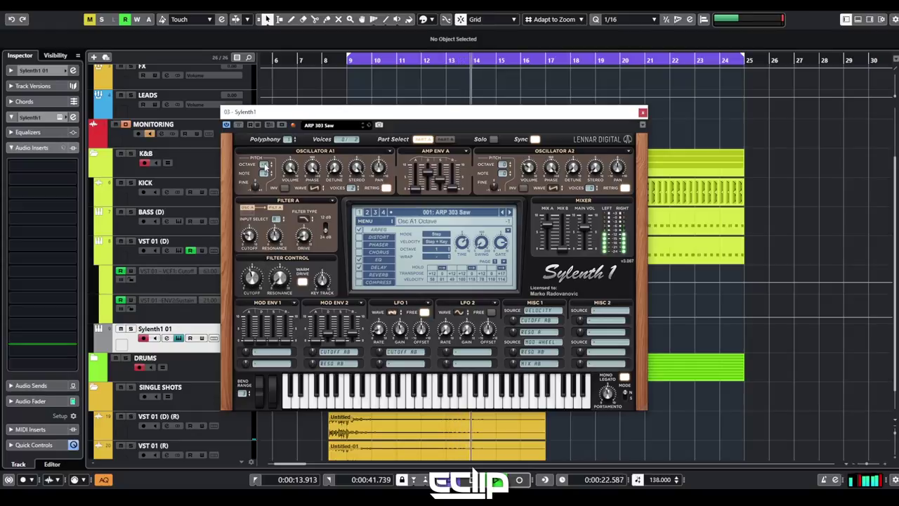
Set Sylenth1's oscillator A1 waveform to Pulse, lower the Mod Env 2 sliders and main volume, and switch off the arpeggiator, EQ and delay
click(314, 188)
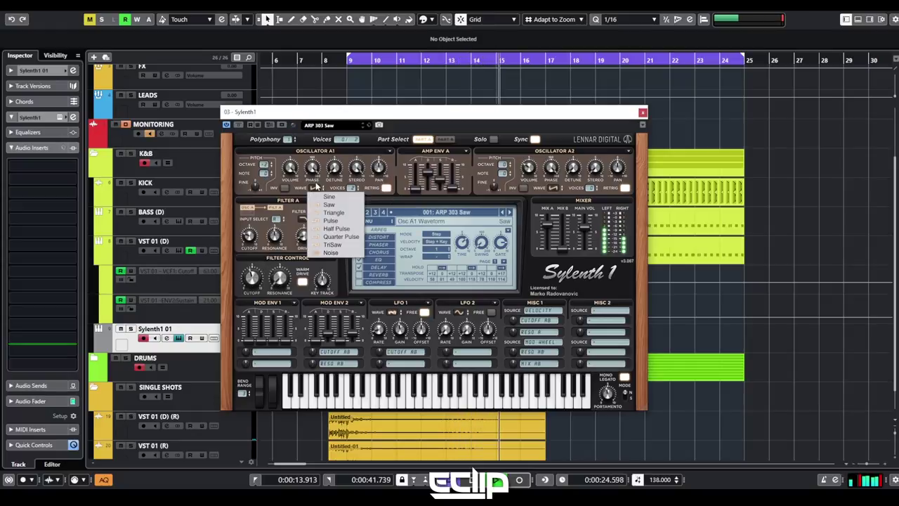
click(345, 220)
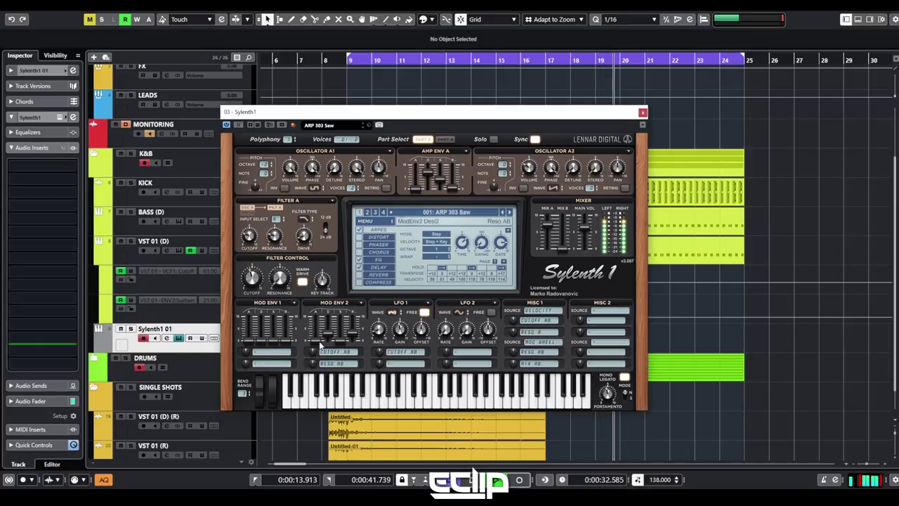
drag(327, 336, 353, 345)
drag(584, 232, 585, 236)
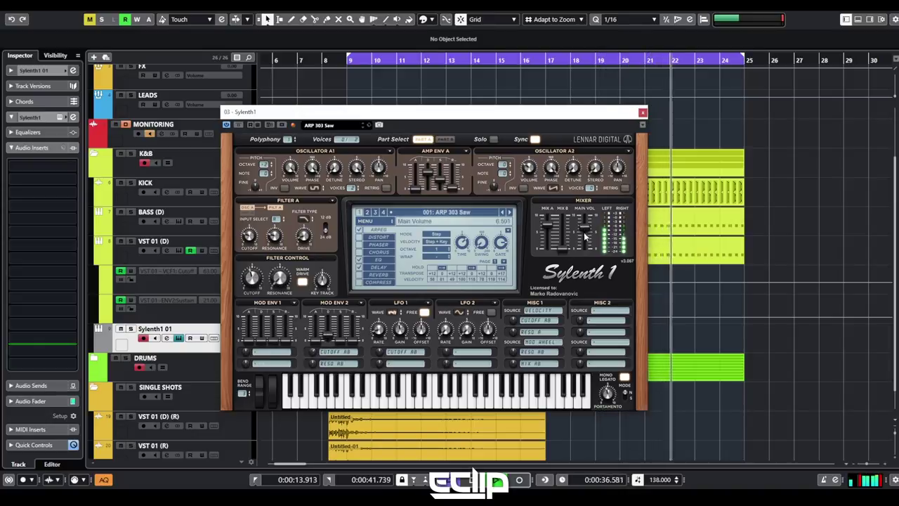
click(359, 230)
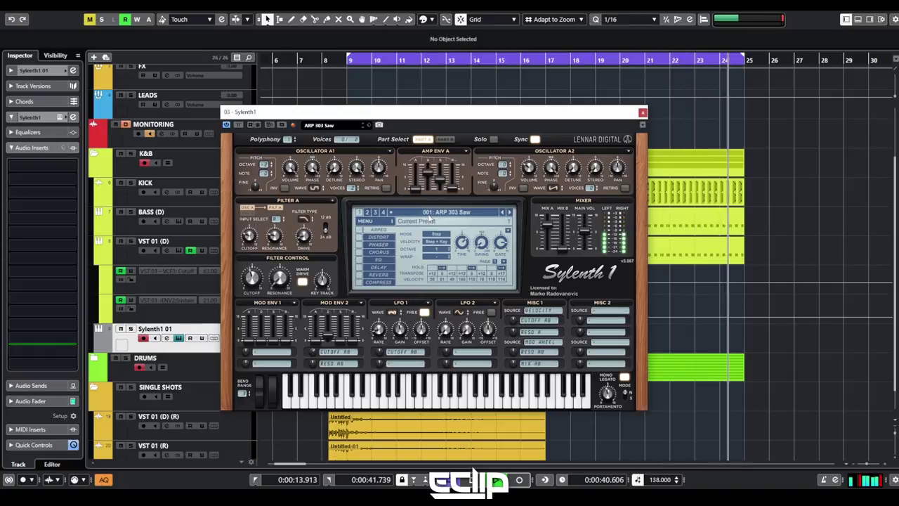
Enable a low cut at 186.2 Hz on the Sylenth1 01 channel and raise its fader to 5.70 dB
key(e)
click(218, 295)
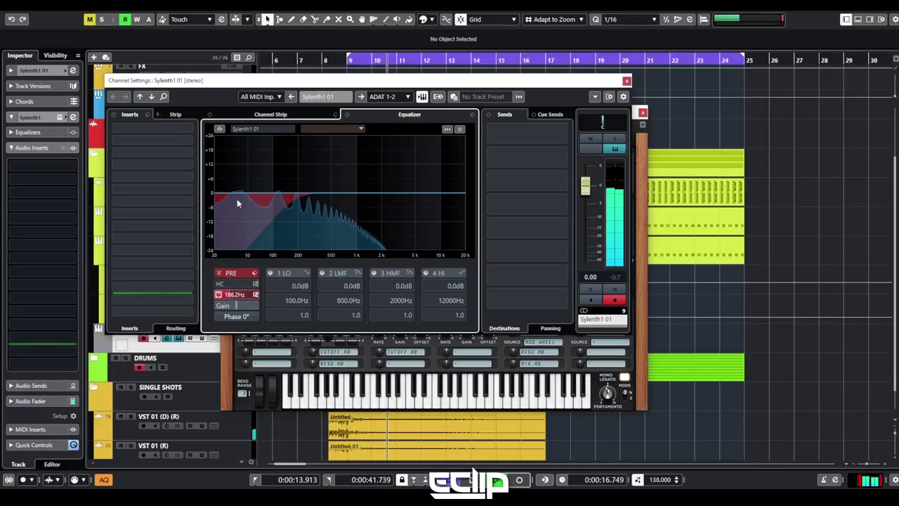
drag(587, 184, 588, 170)
scroll(588, 171, up, 3)
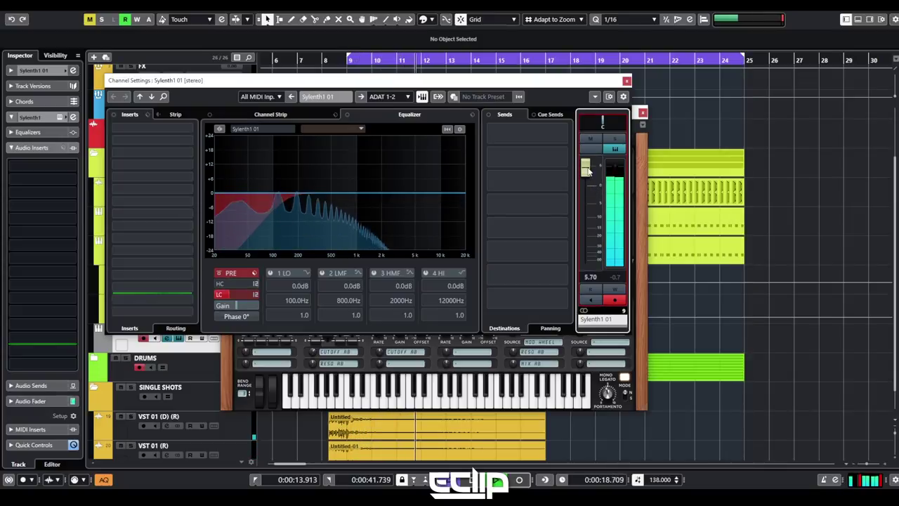
click(626, 81)
click(643, 113)
Draw a one-bar MIDI part at bar 9 on the Sylenth1 01 track and return playback to the loop start
right_click(344, 334)
click(356, 337)
click(356, 337)
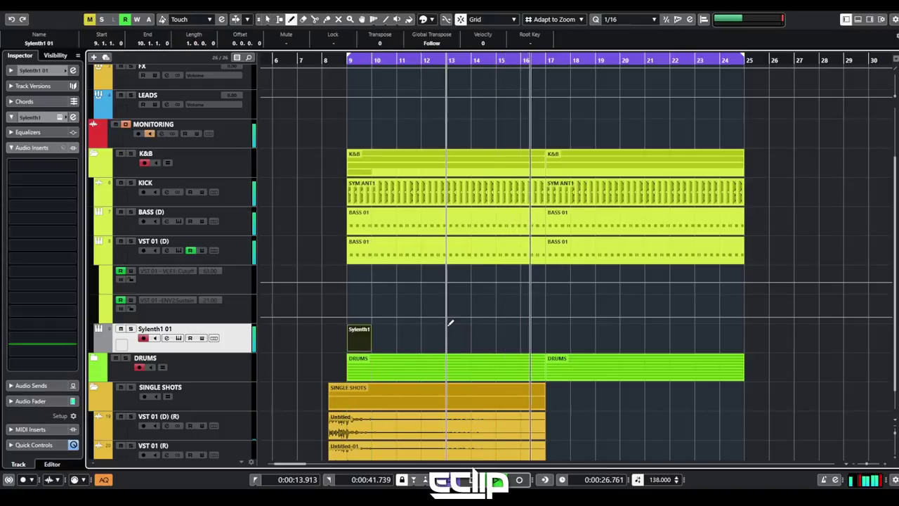
key(KP_1)
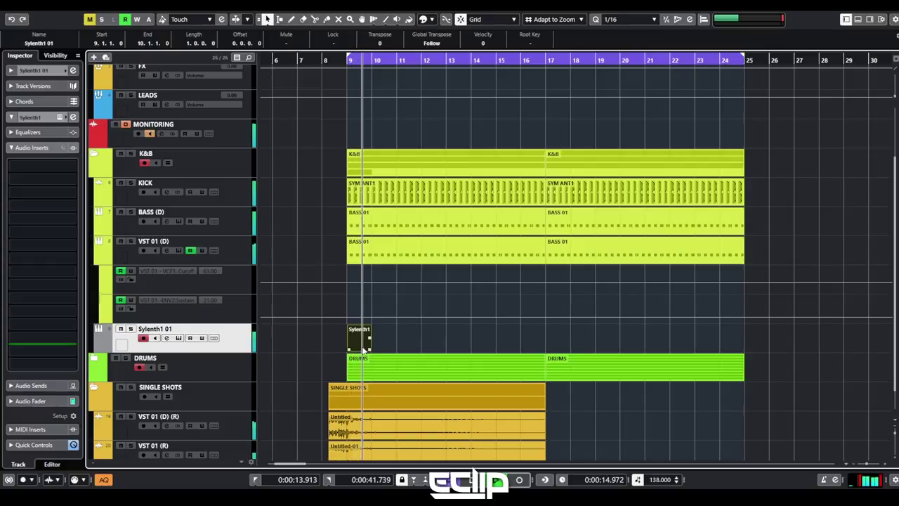
Open the Sylenth1 01 part in the editor, record a short note phrase into it, and resume playback in the project
double_click(363, 340)
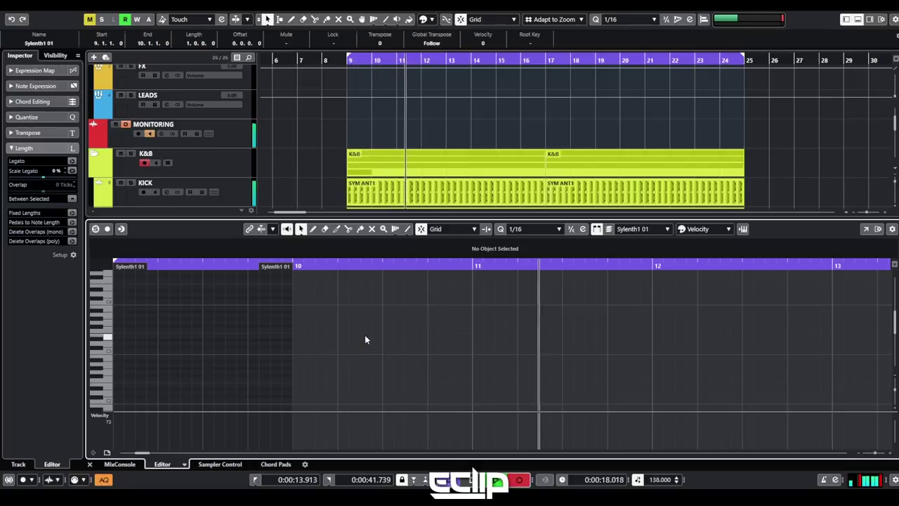
key(KP_Multiply)
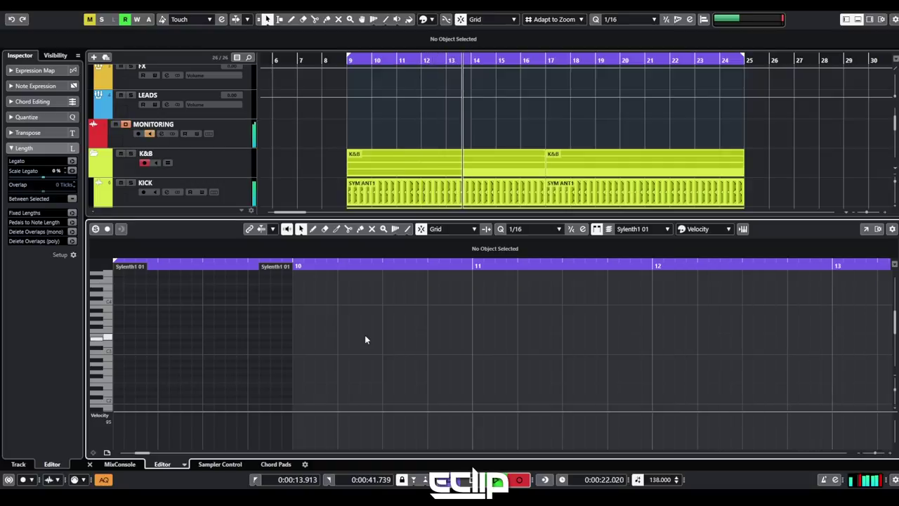
key(space)
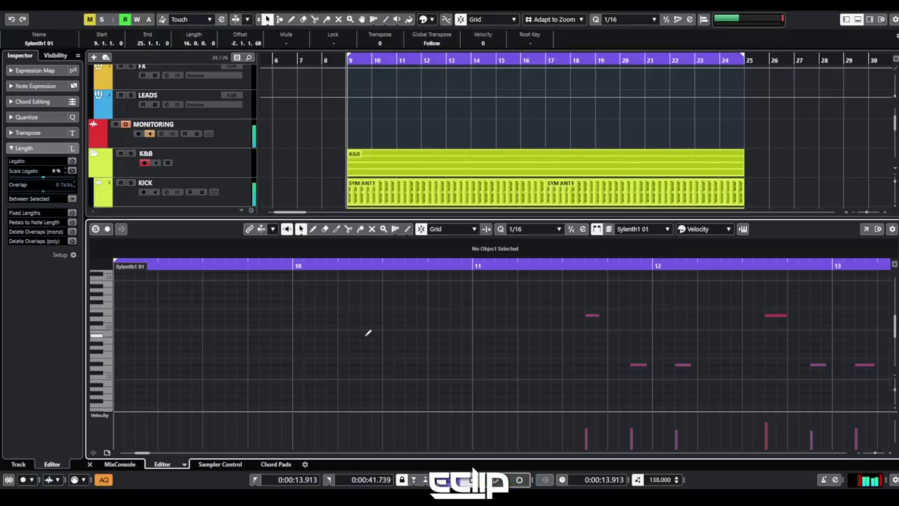
key(ctrl+e)
key(space)
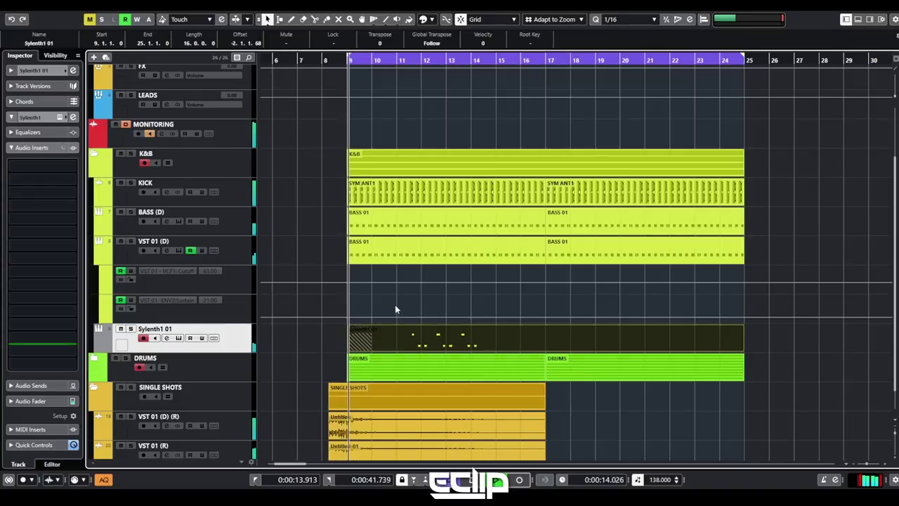
Split the recorded Sylenth1 01 part at 11.3 and delete the empty material before it
scroll(394, 310, up, 2)
alt+click(417, 344)
click(385, 343)
key(Delete)
click(338, 340)
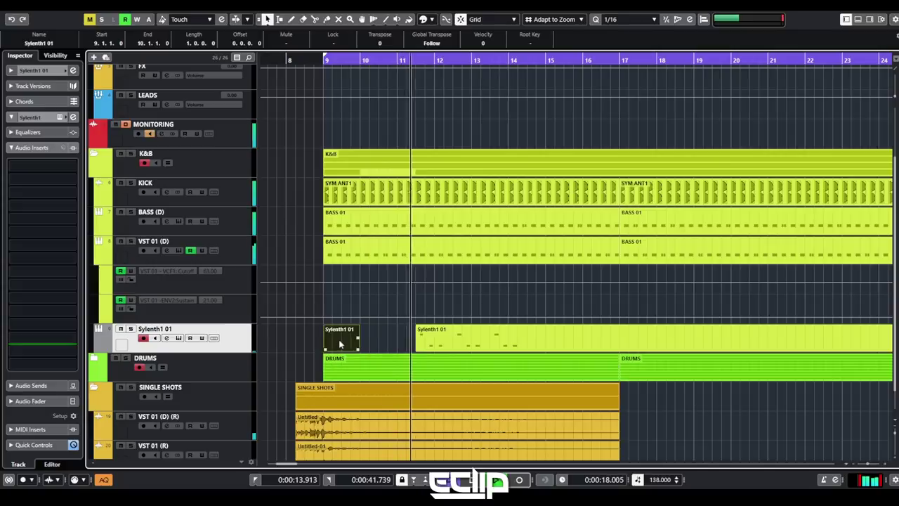
key(Delete)
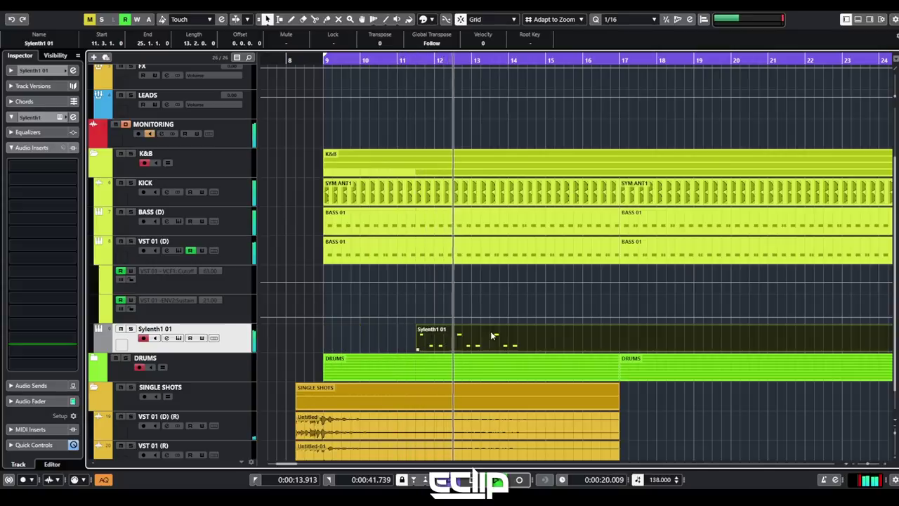
Cut a short phrase out of the recorded Sylenth1 01 part, delete the surrounding pieces, and move the phrase to bar 9
alt+click(434, 343)
alt+click(473, 345)
key(Delete)
click(428, 346)
key(Delete)
drag(457, 344, 366, 343)
Duplicate and glue the Sylenth1 01 phrase into two eight-bar parts spanning bars 9 to 25
key(ctrl+d)
key(ctrl+d)
drag(463, 333, 343, 349)
click(423, 342)
key(ctrl+d)
drag(497, 325, 346, 333)
key(4)
click(392, 339)
key(ctrl+d)
key(4)
click(370, 344)
key(ctrl+d)
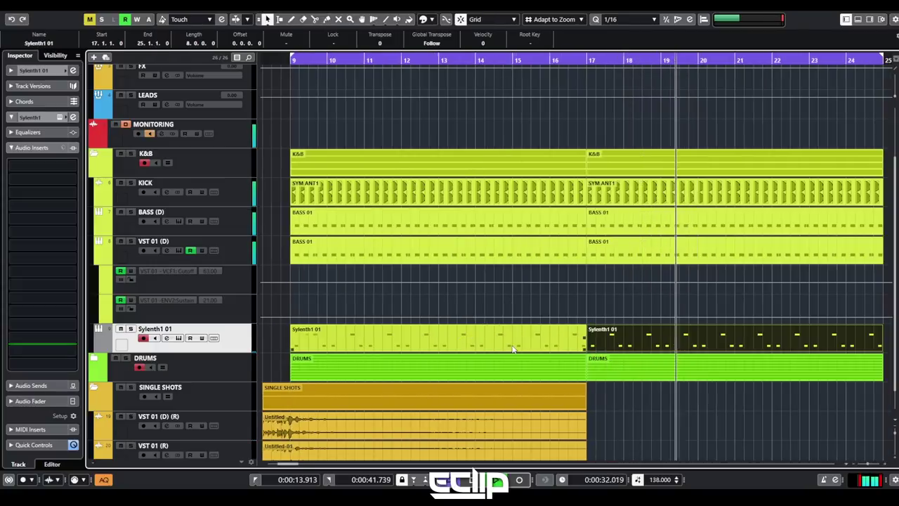
Solo the VST 01 (D) track together with Sylenth1 01
key(g)
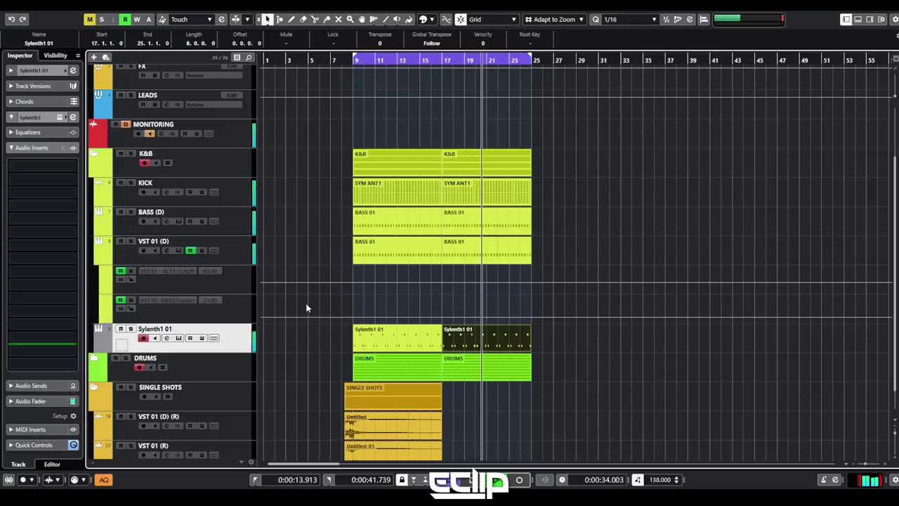
click(243, 258)
key(s)
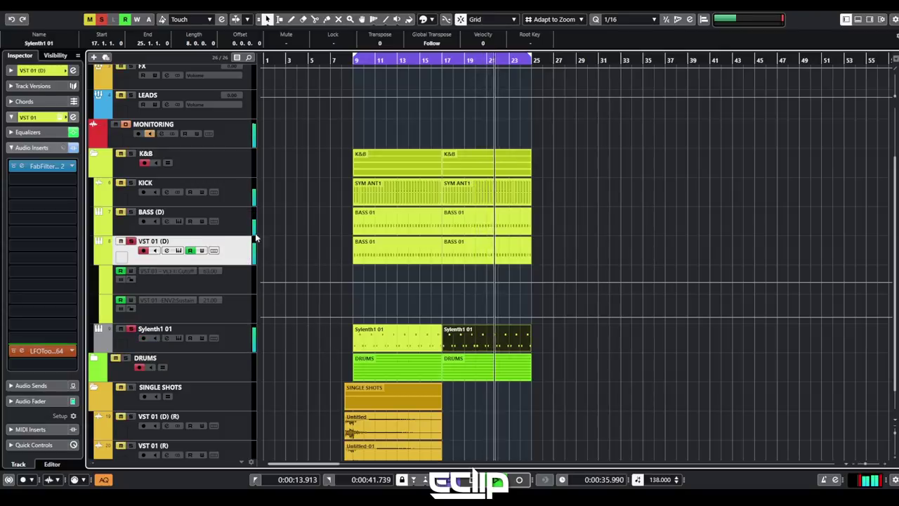
Solo BASS (D) and KICK together with VST 01 (D) and Sylenth1 01 to hear the layers combined
click(246, 230)
key(s)
click(239, 188)
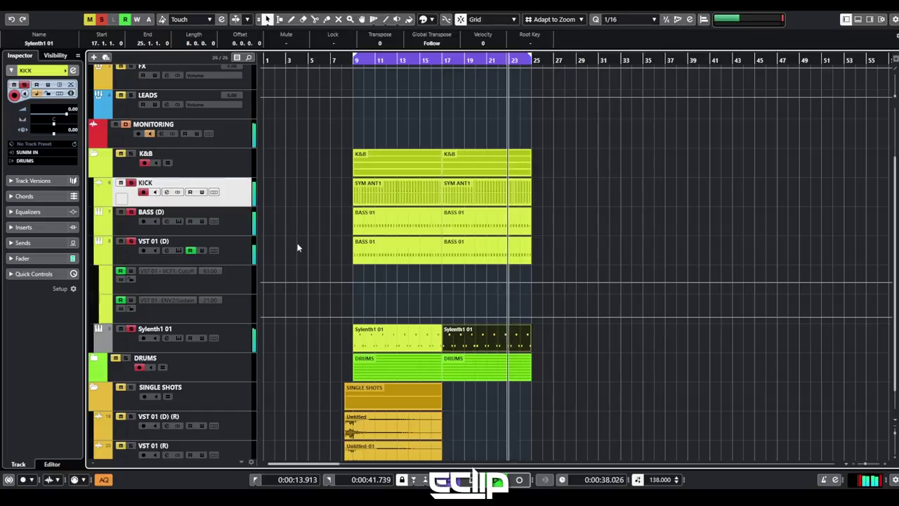
click(292, 225)
Bypass FabFilter Timeless 2 on VST 01 (D) and solo that track alone
click(233, 342)
key(Up)
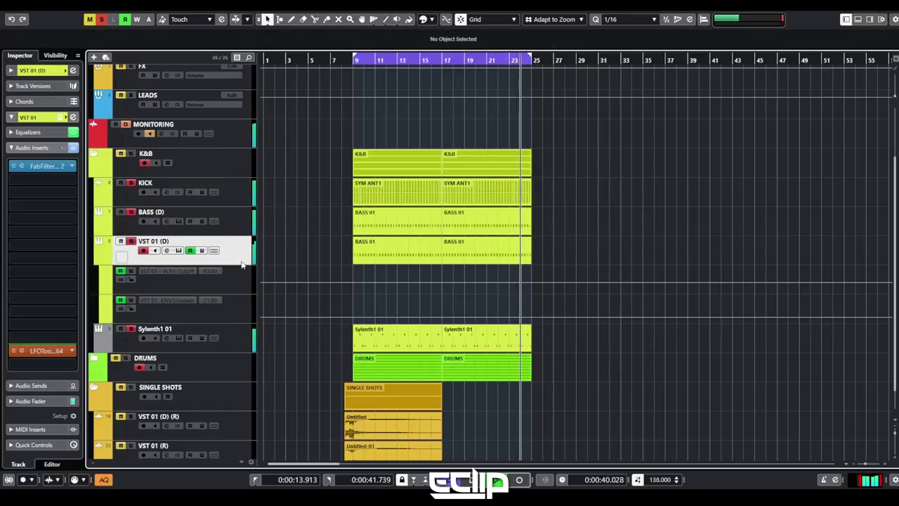
key(space)
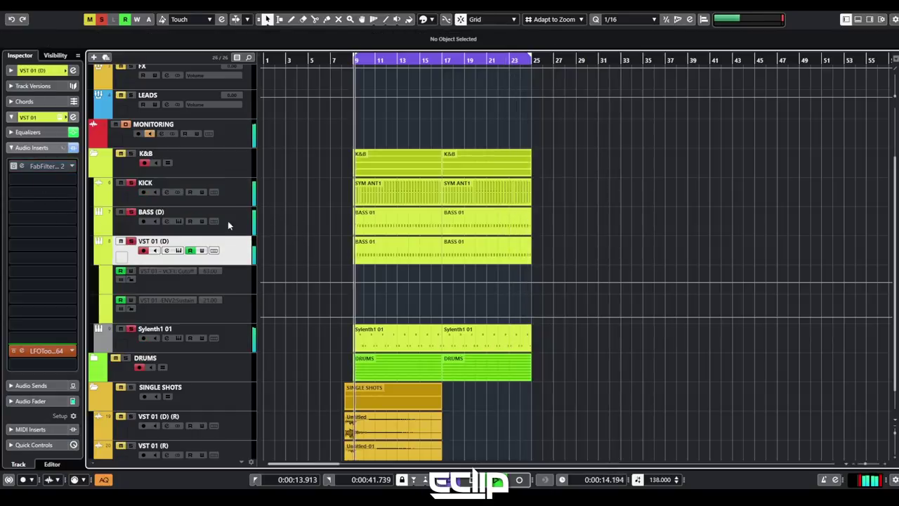
key(s)
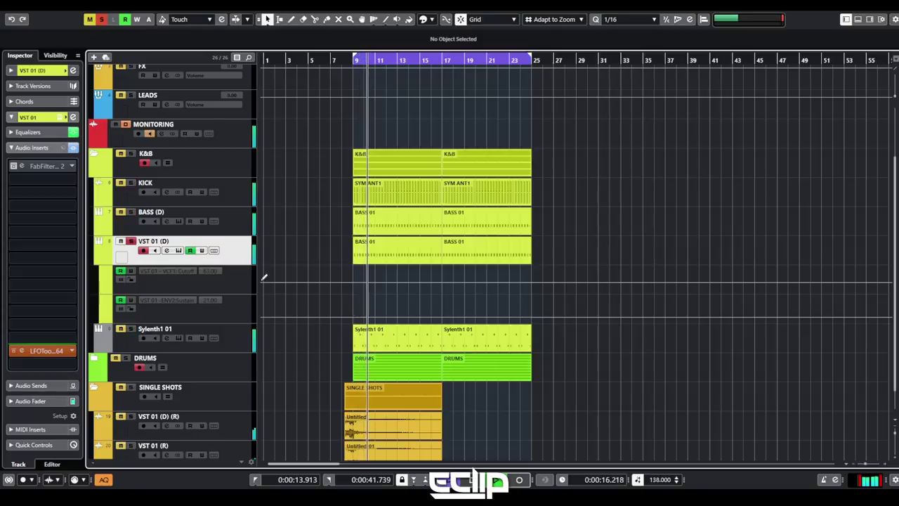
Boost EQ band 3 of VST 01 (D) by 6.7 dB at 333 Hz, with the ACE instrument also open
key(e)
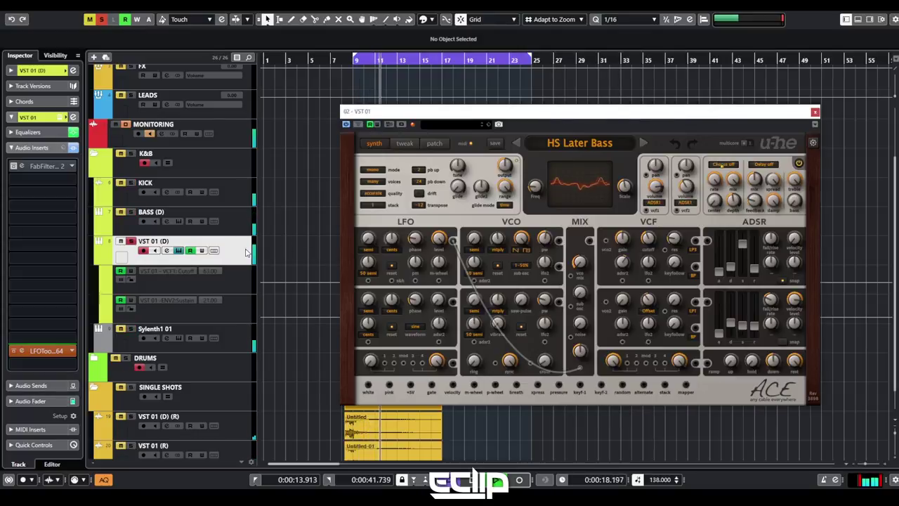
key(e)
mouse_move(325, 185)
mouse_down()
mouse_move(317, 176)
mouse_move(320, 195)
mouse_move(316, 176)
mouse_up()
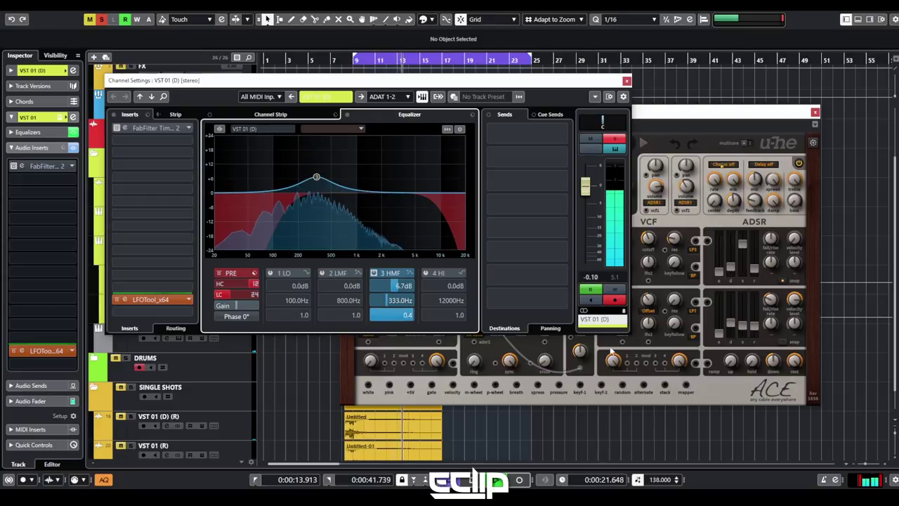
Set ACE's second envelope sustain to 15 and the VCF1 cutoff to 57
click(747, 337)
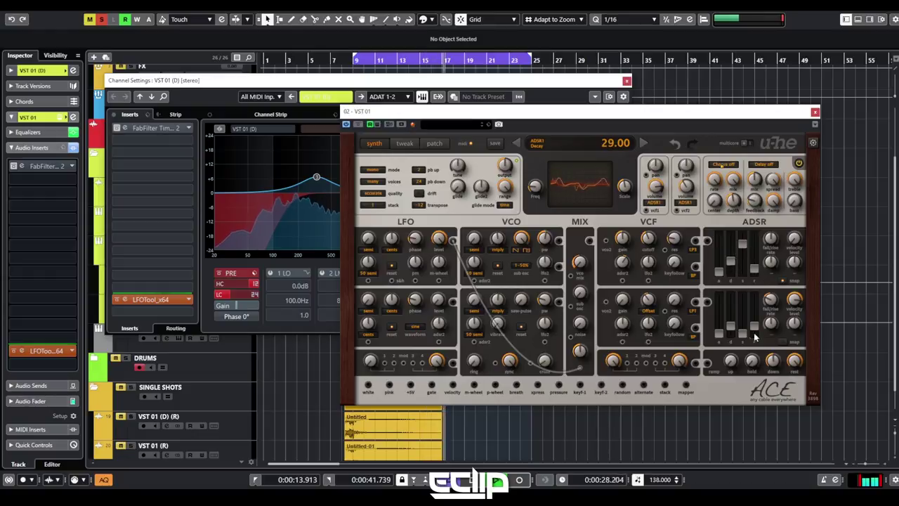
drag(648, 244, 654, 251)
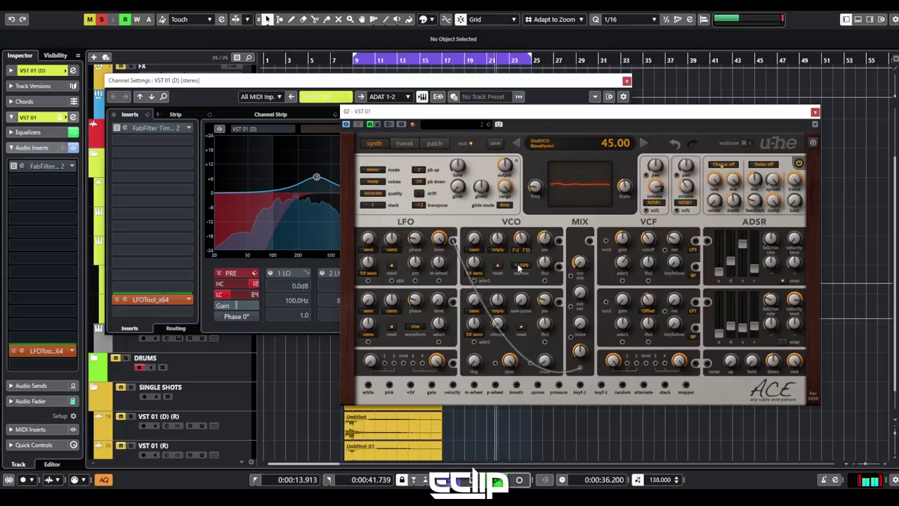
Set ACE's voices to few, keep quality at accurate, and enable snappy mode on ADSR2
click(374, 181)
click(399, 191)
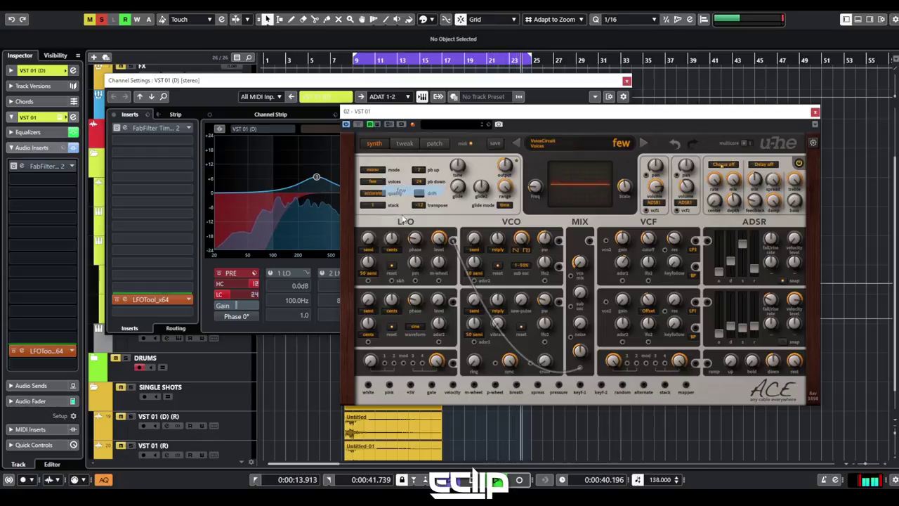
click(372, 196)
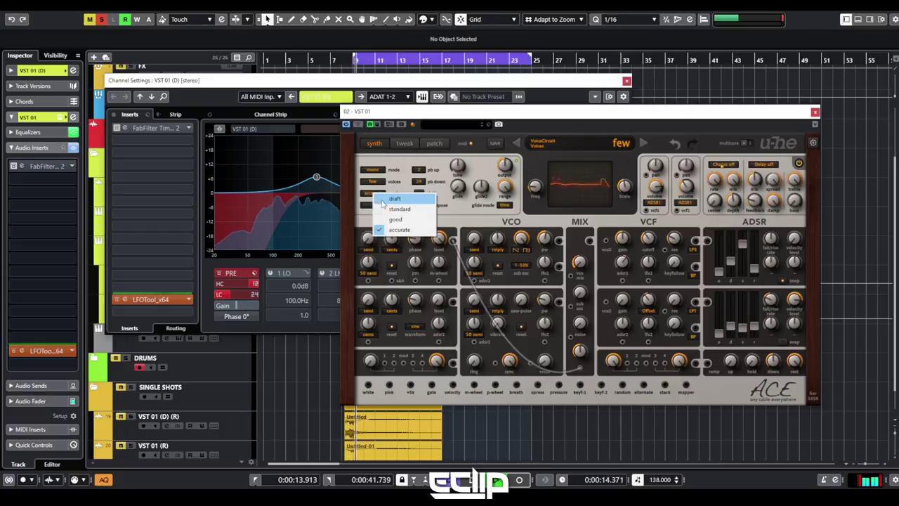
click(400, 230)
mouse_move(506, 167)
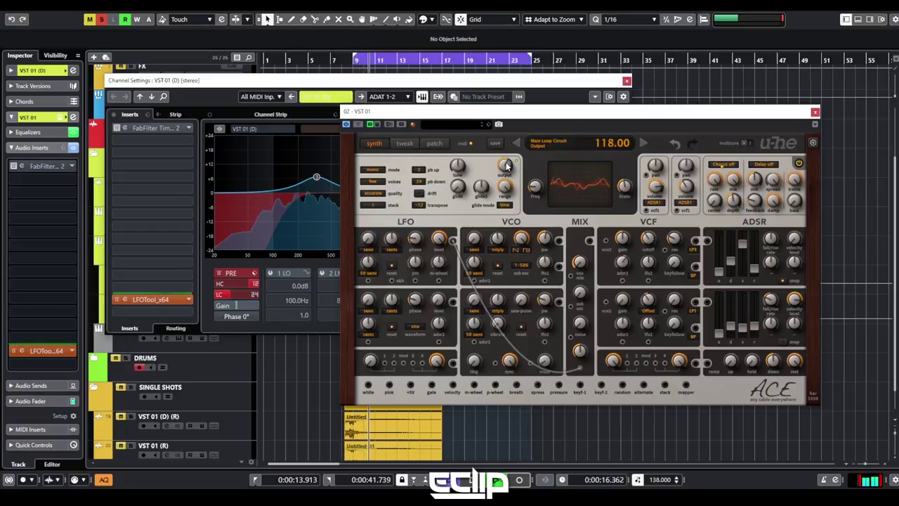
click(783, 342)
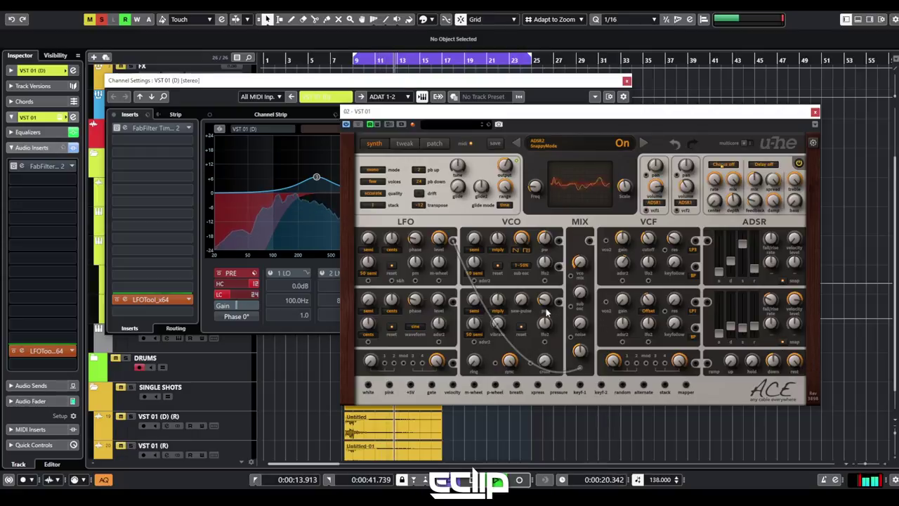
Compare the VST 01 (D) sound with EQ band 3 switched off and back on
key(e)
key(e)
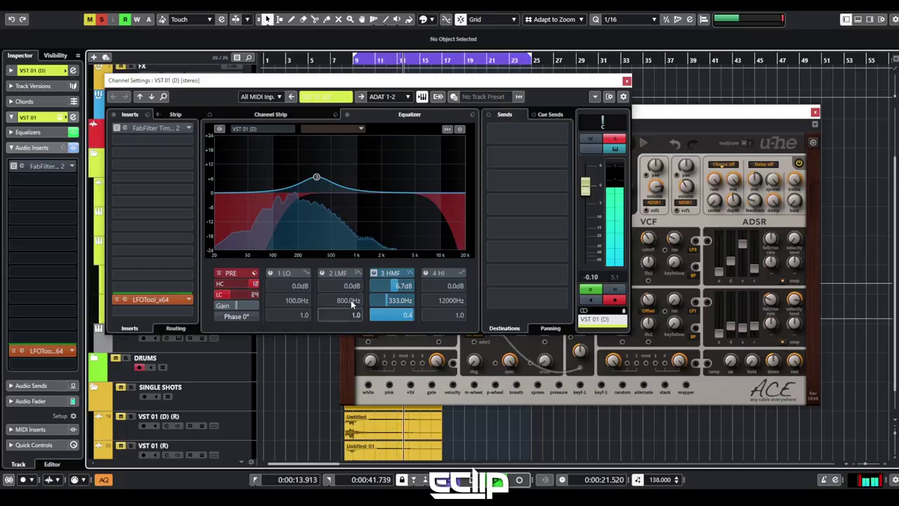
click(241, 298)
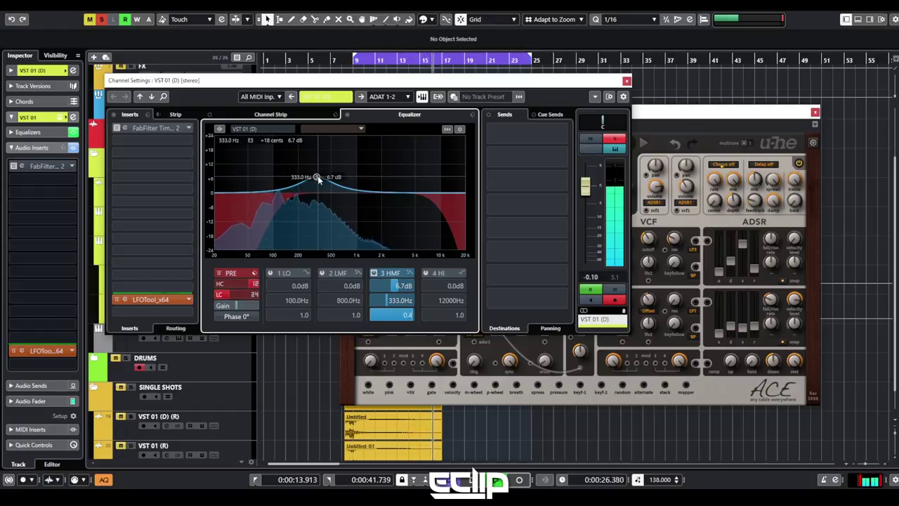
click(374, 273)
click(374, 273)
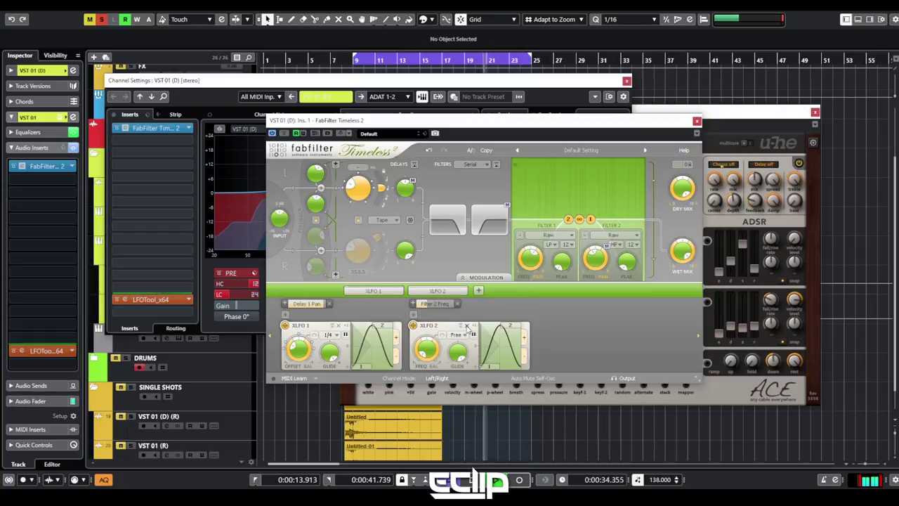
Remove the XLFO 2 modulation from FabFilter Timeless 2 on VST 01 (D) and close the plug-in
click(467, 326)
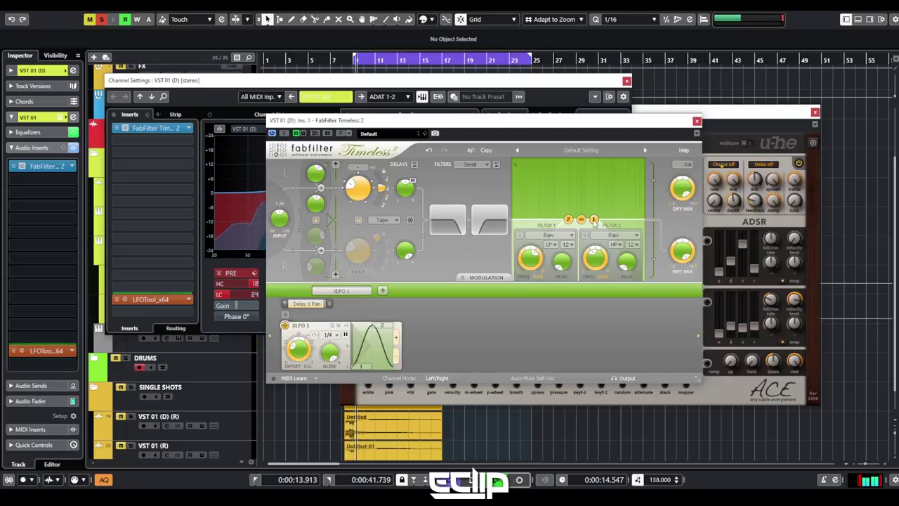
click(697, 121)
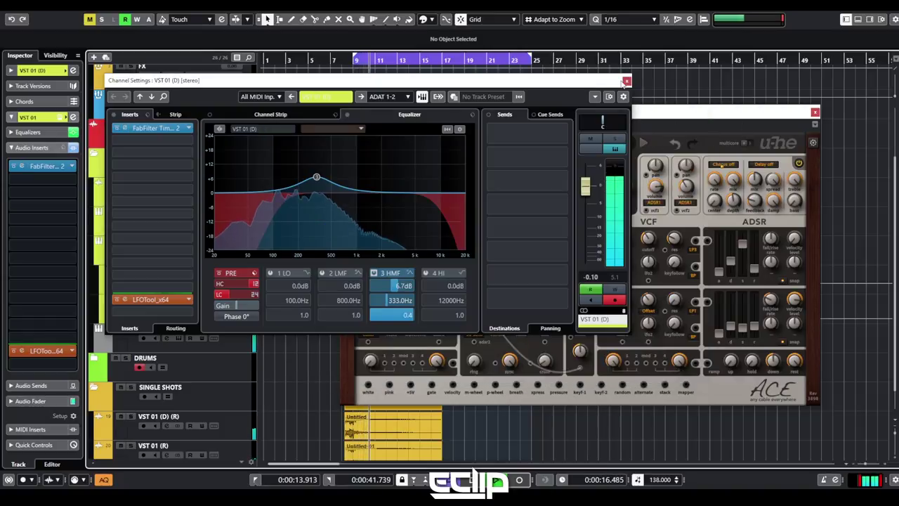
Raise the VST 01 (D) channel level to 1.85 dB and close its channel and instrument windows
drag(588, 186, 591, 180)
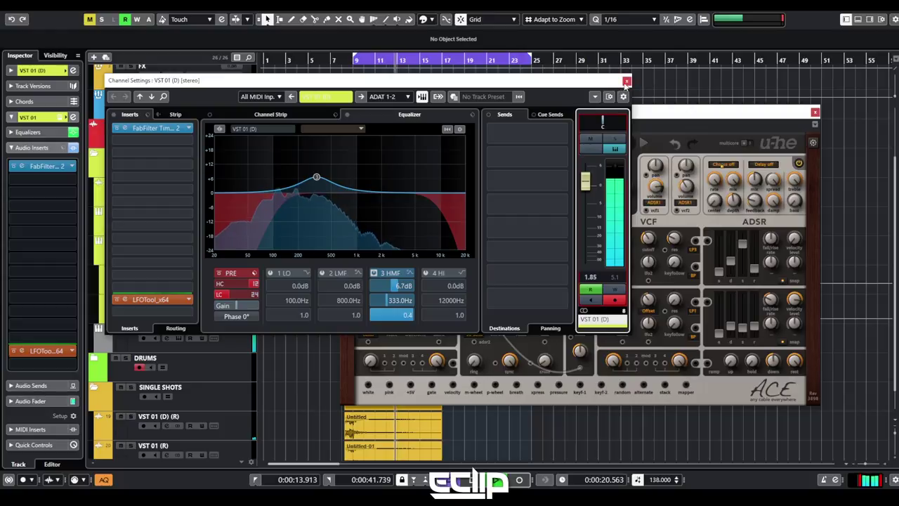
click(626, 81)
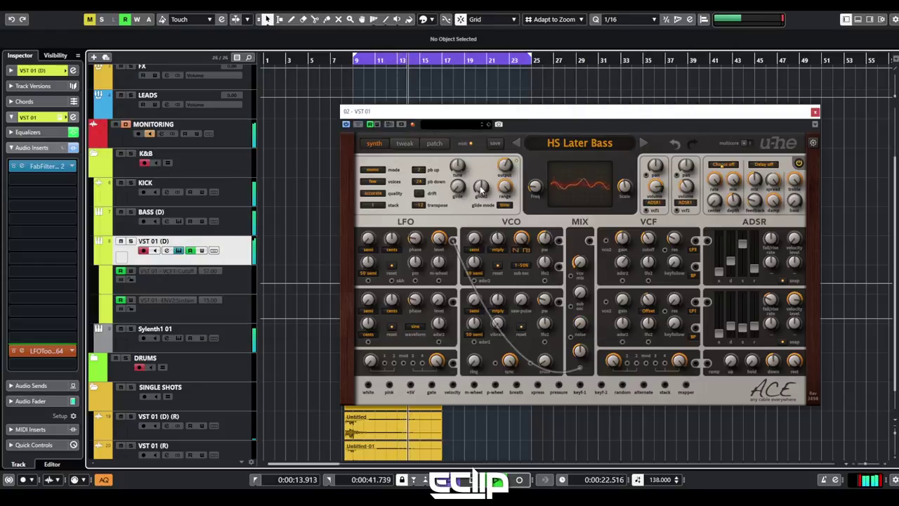
click(815, 112)
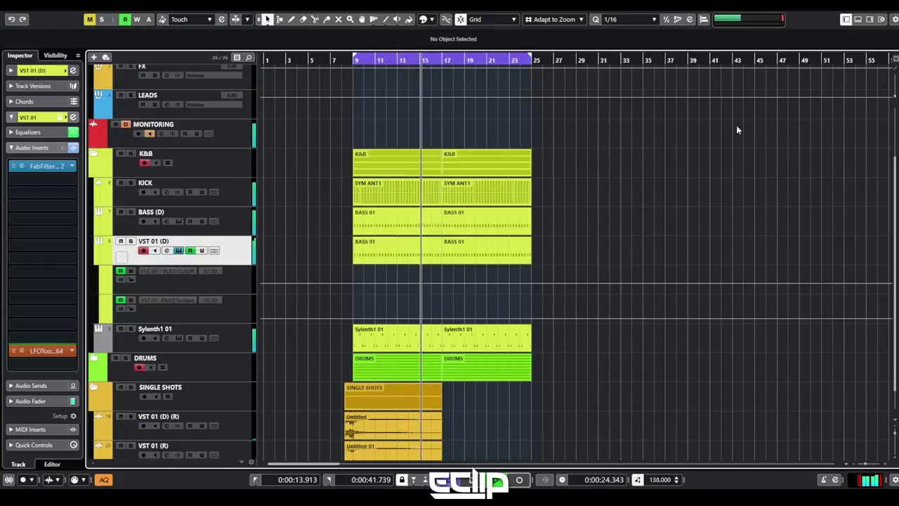
Solo KICK and BASS (D) and open the first BASS 01 part of BASS (D) for note editing
click(238, 223)
key(Up)
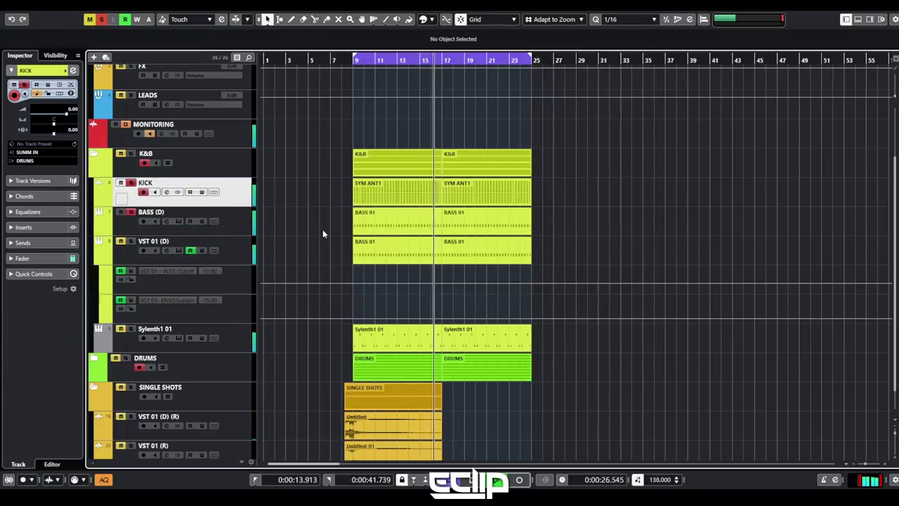
double_click(375, 223)
drag(164, 354, 265, 327)
key(space)
key(space)
Add a D#0 note at 9.1.2 in the BASS 01 part and lower its velocity to 12
double_click(236, 313)
key(space)
drag(240, 440, 237, 447)
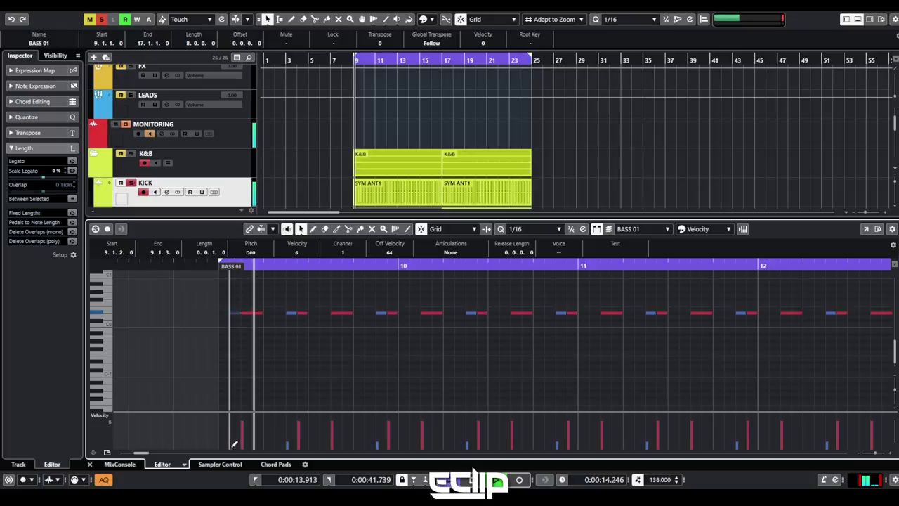
key(space)
Add a D#0 note at 9.2.2 in the BASS 01 part, lower its velocity to 13, and check it in playback
double_click(279, 313)
key(space)
key(space)
click(277, 443)
key(space)
key(space)
key(space)
key(space)
click(276, 446)
key(space)
key(space)
key(space)
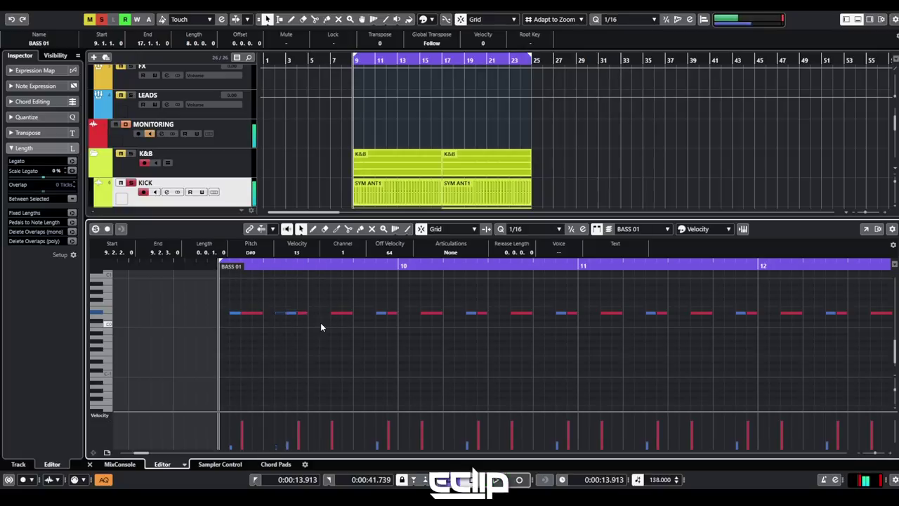
Delete the BASS 01 notes after the first half bar and duplicate the remaining phrase across bars 9 and 10
ctrl+scroll(320, 312, down, 2)
drag(314, 302, 367, 304)
scroll(397, 333, down, 3)
key(Delete)
key(Delete)
key(ctrl+z)
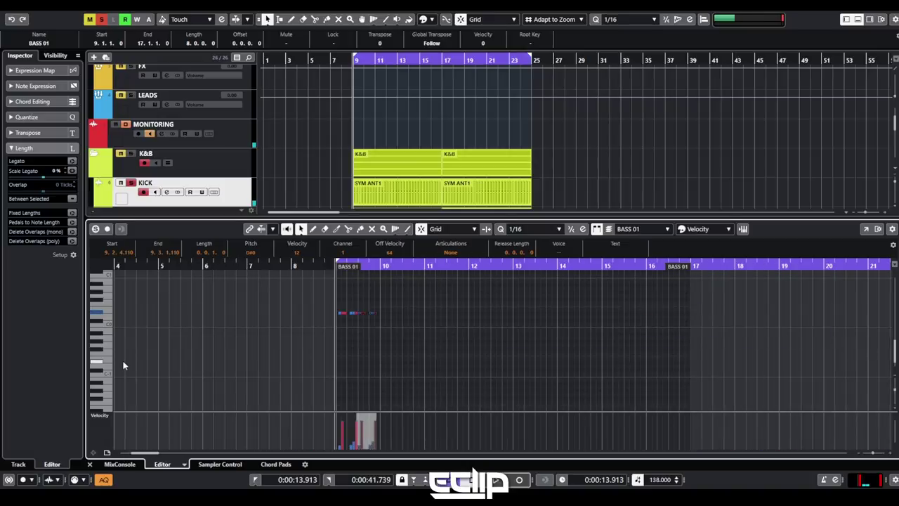
key(ctrl+d)
click(124, 363)
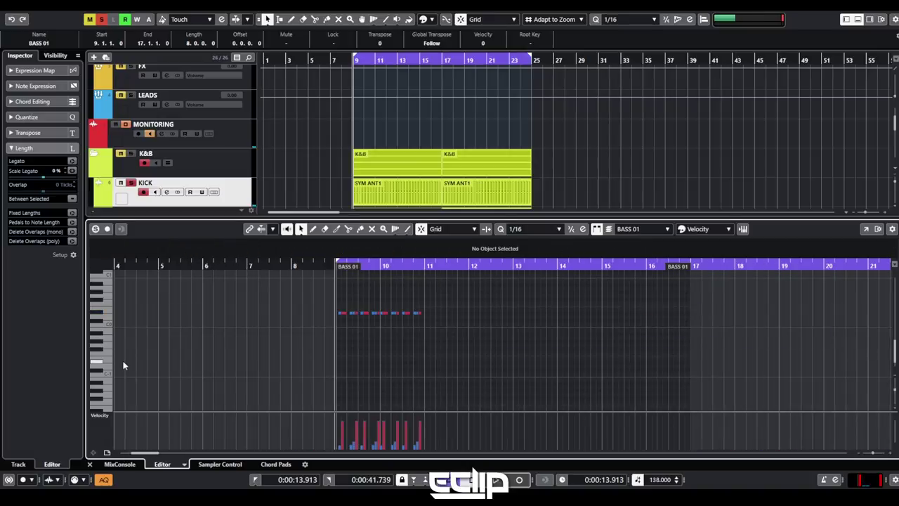
Repeat the two-bar phrase to fill the eight-bar BASS 01 part, play it back, and close the note editor
scroll(437, 300, up, 2)
drag(437, 297, 331, 333)
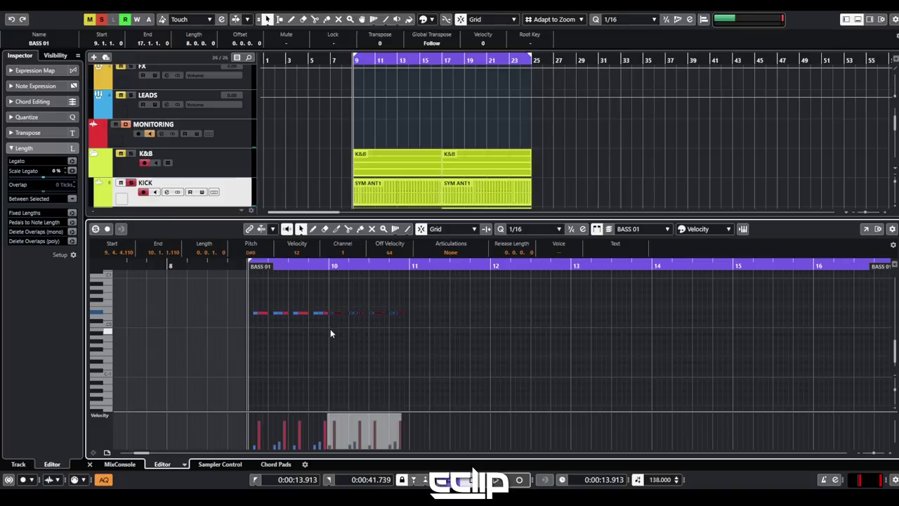
key(ctrl+a)
key(ctrl+d)
key(ctrl+a)
key(ctrl+d)
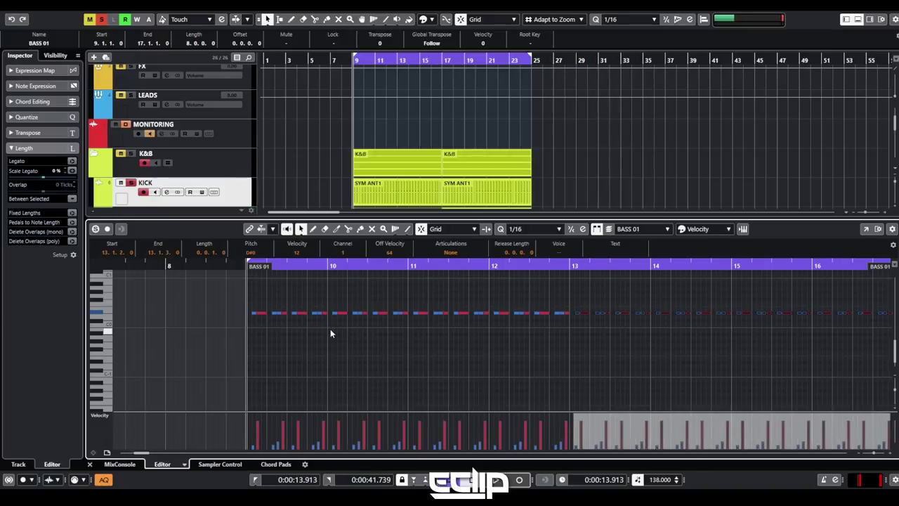
key(ctrl+a)
key(space)
click(476, 347)
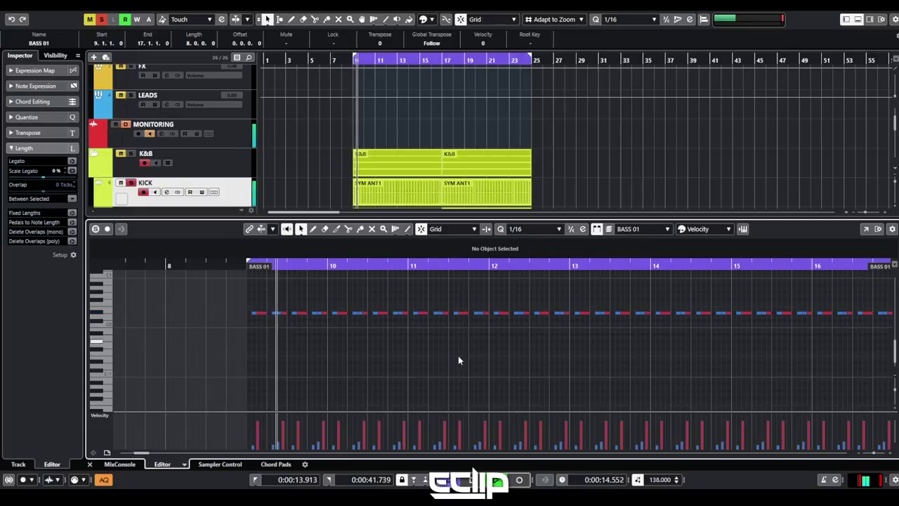
scroll(396, 369, down, 5)
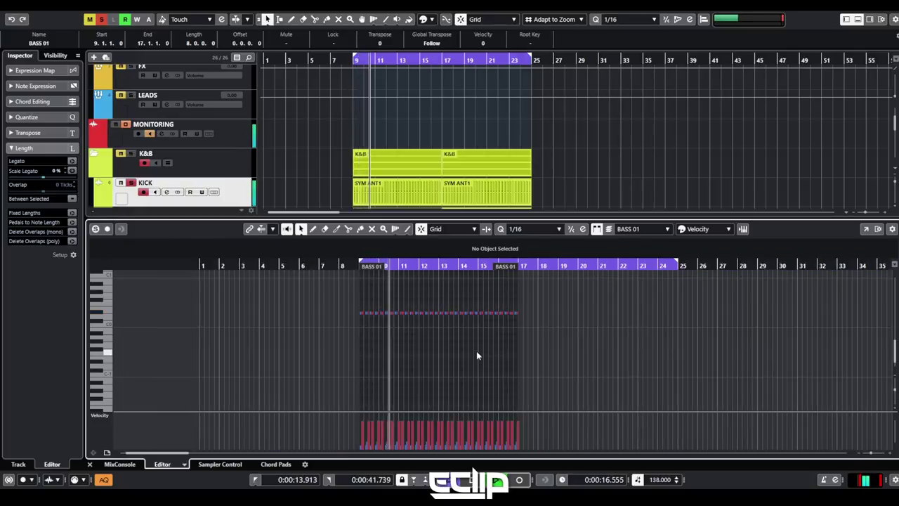
key(ctrl+e)
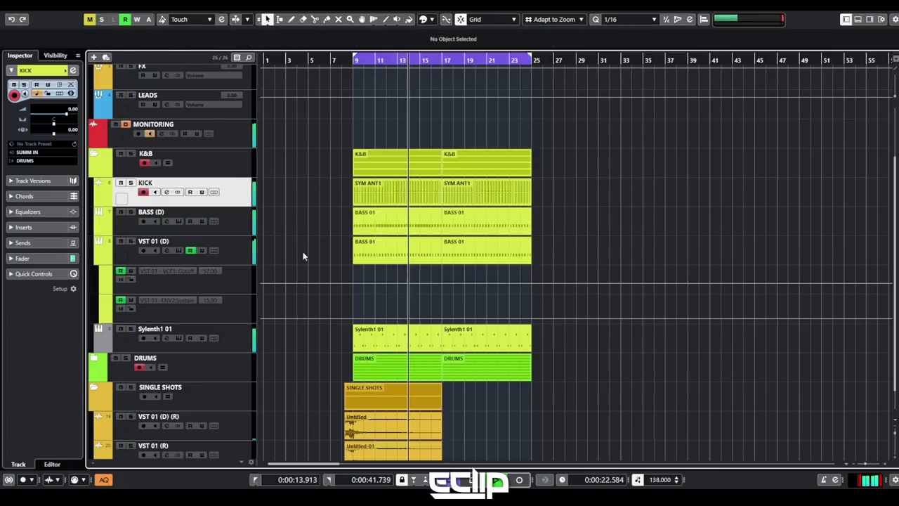
Colour the Sylenth1 01 track yellow-green to match the K&B tracks
click(234, 342)
key(shift+c)
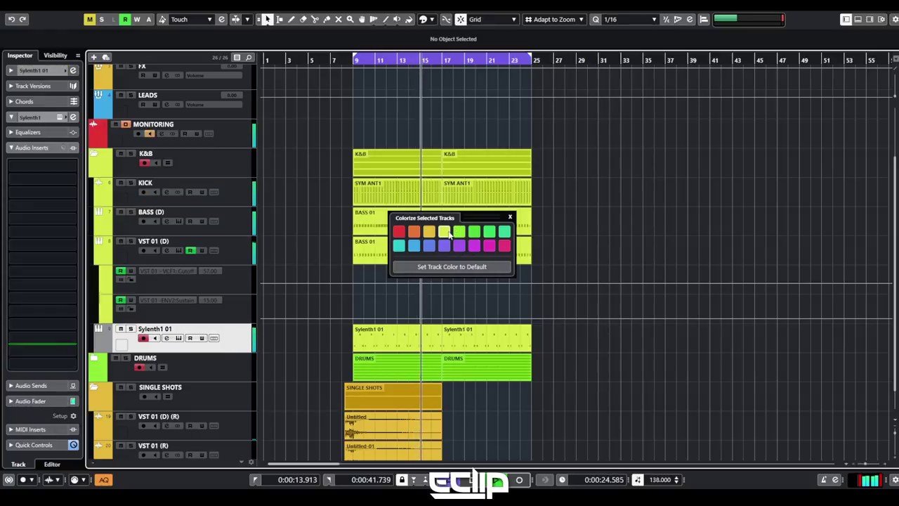
click(510, 216)
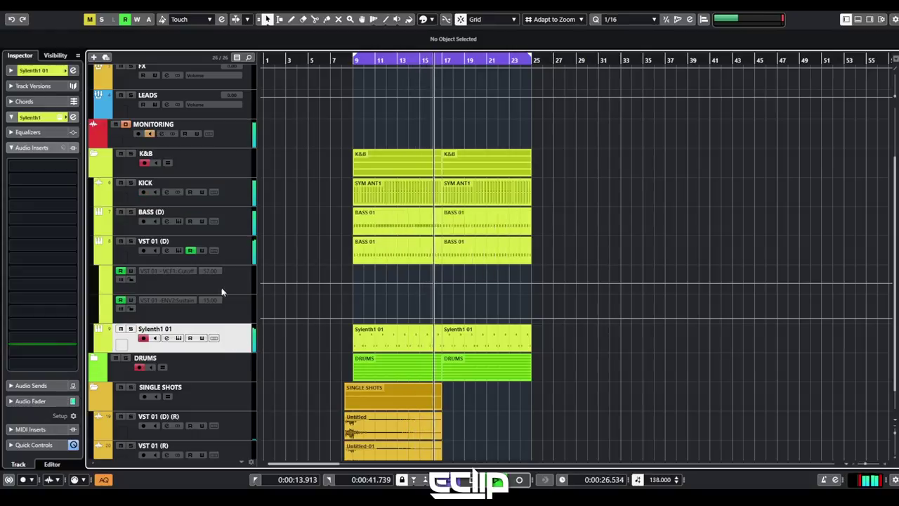
Insert FabFilter Pro-MB as the first audio insert on the Sylenth1 01 track
click(43, 166)
text(fab)
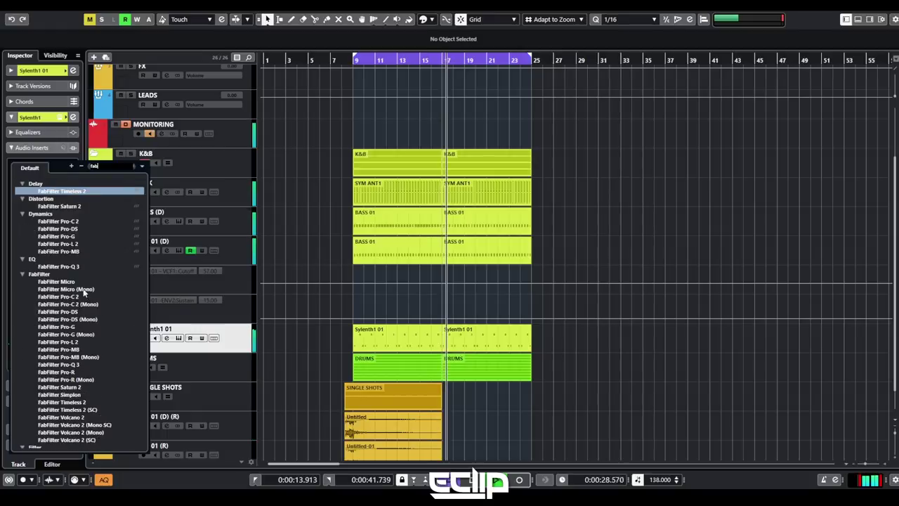
click(58, 251)
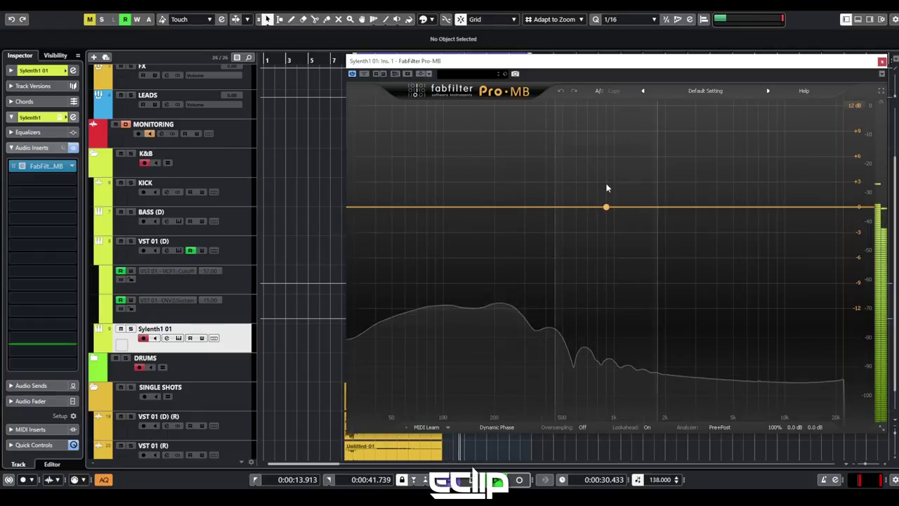
Add a Pro-MB compression band spanning about 130 to 680 Hz on the Sylenth1 sound, and close the plug-in window
click(544, 206)
drag(562, 219, 550, 218)
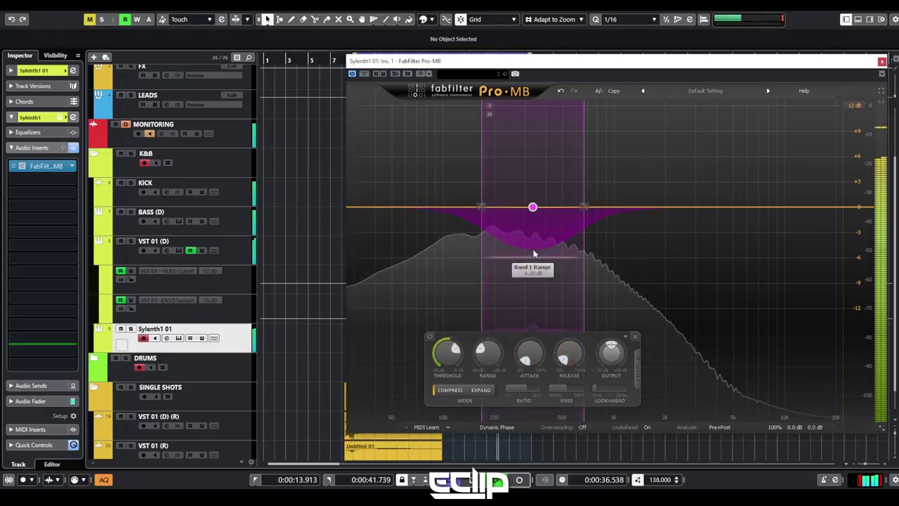
drag(480, 193, 462, 193)
drag(773, 61, 587, 80)
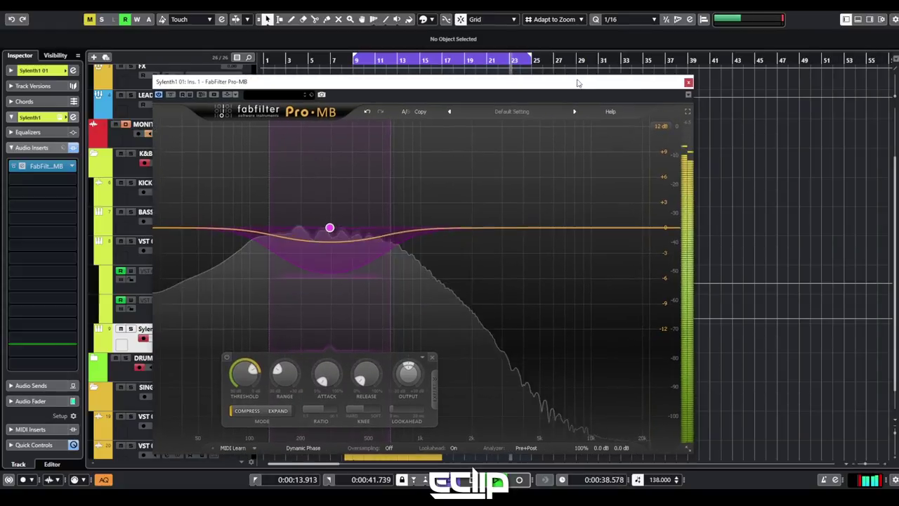
click(692, 82)
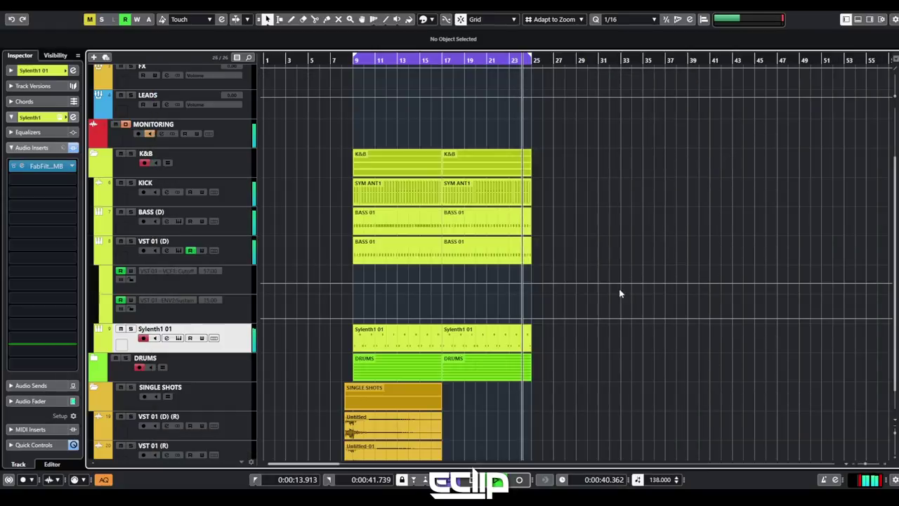
key(e)
key(e)
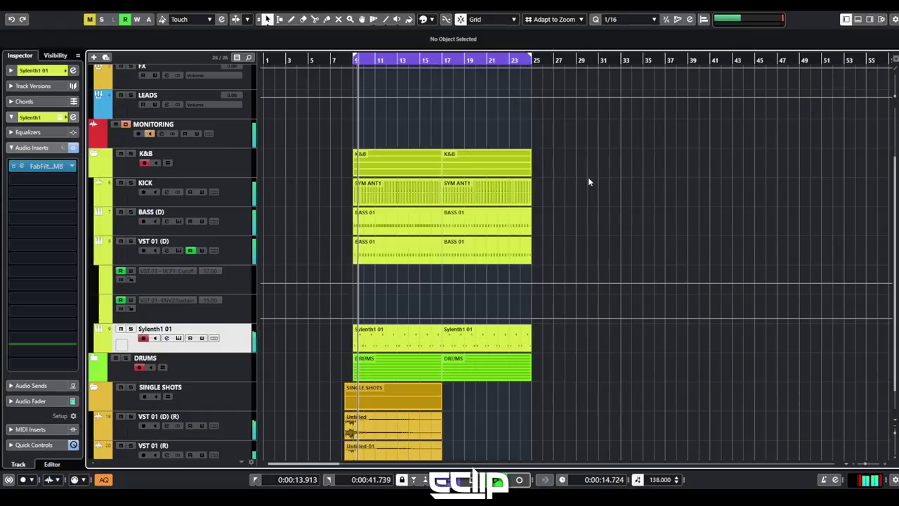
Expand the DRUMS folder and unmute the 4. CLAP, 4. SNARE, SNARE 03 and 5. CL HH tracks
scroll(576, 204, down, 1)
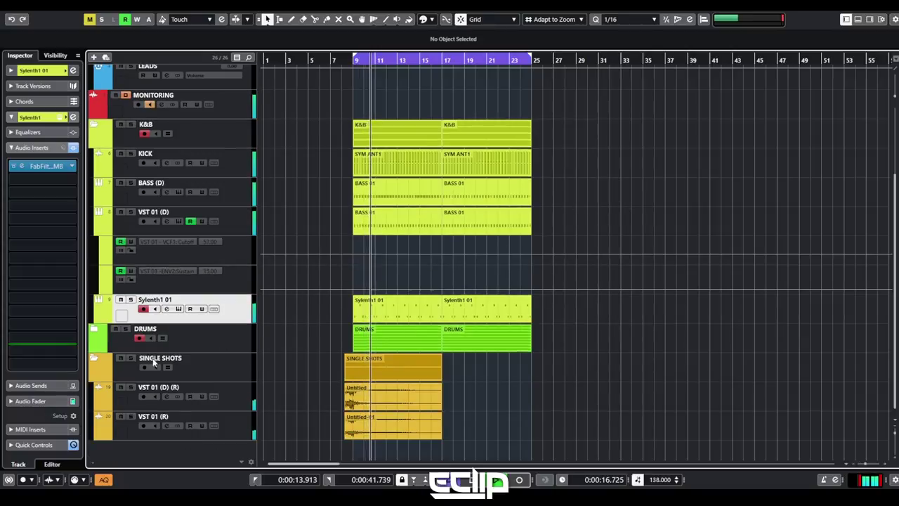
click(94, 329)
click(121, 358)
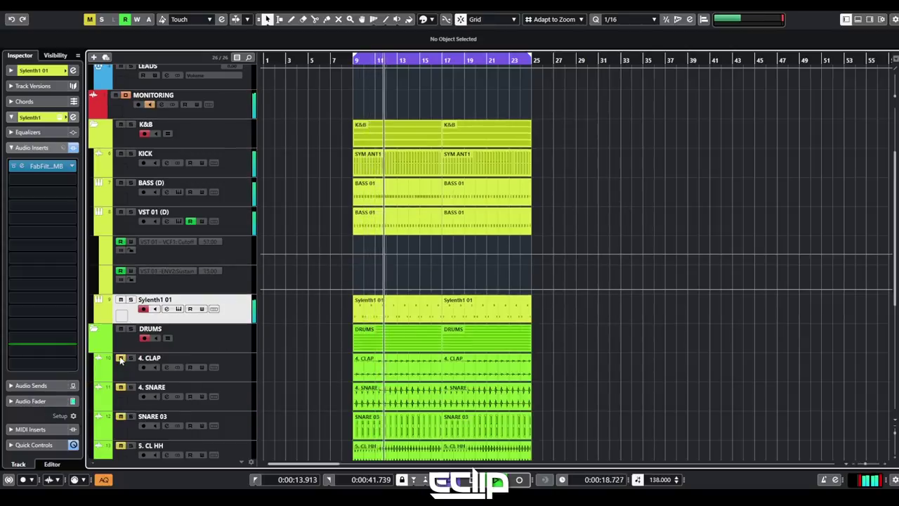
click(121, 387)
click(121, 416)
scroll(286, 328, down, 8)
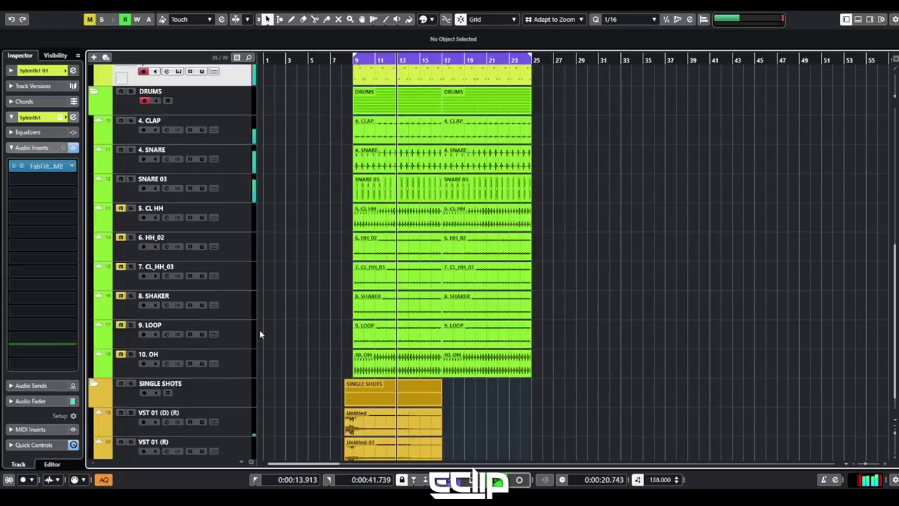
click(121, 208)
click(248, 222)
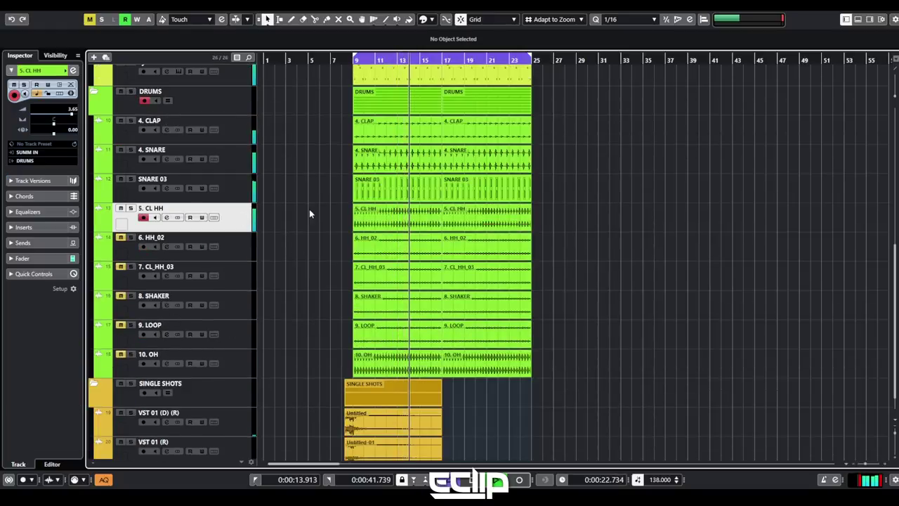
Open MediaBay on the CF folder, preview loop 085NK0-4, and align preview beats to the project
scroll(309, 208, up, 8)
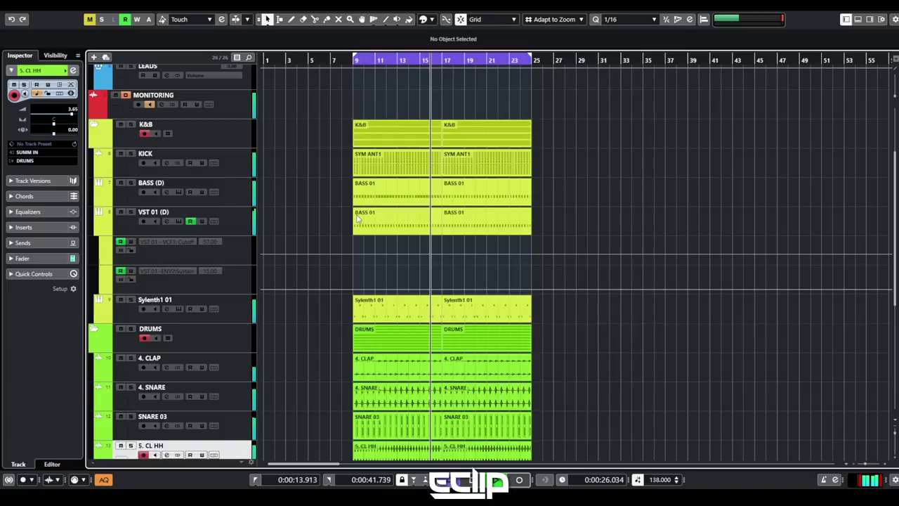
key(F5)
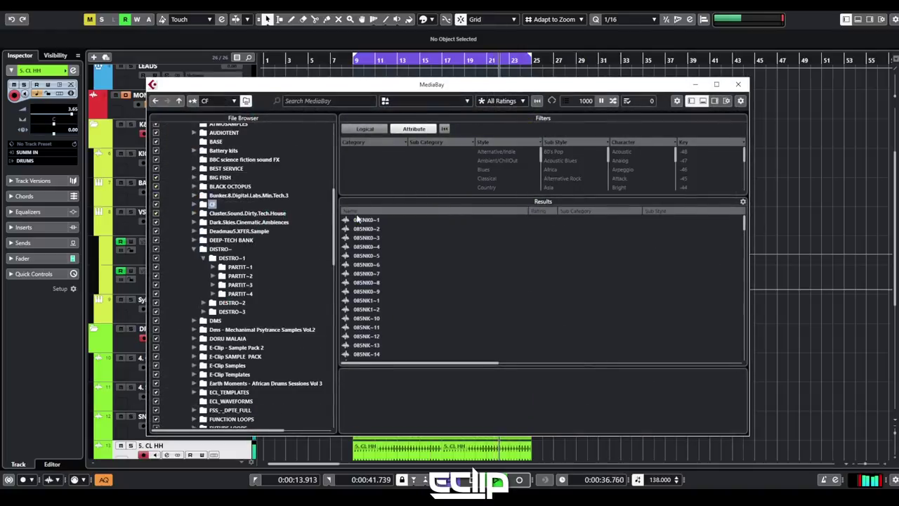
click(382, 247)
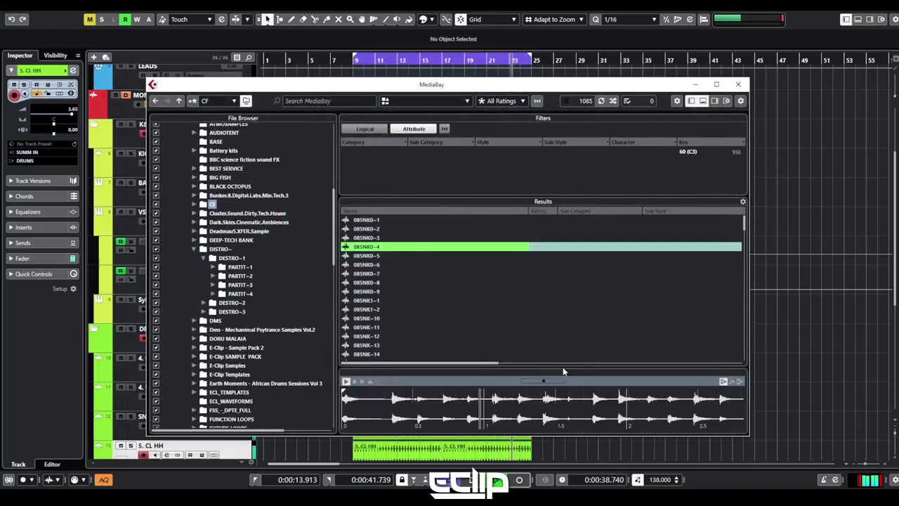
click(724, 381)
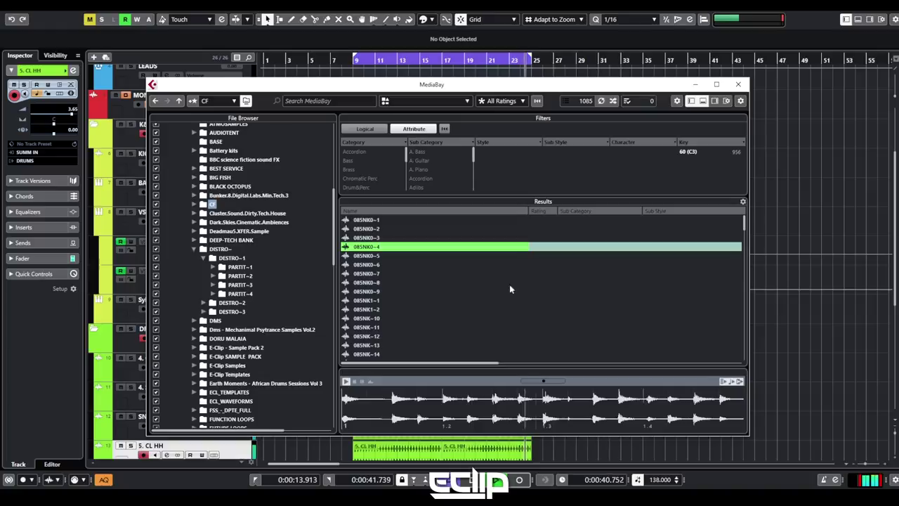
Audition CF loops between 085NK0-5 and 090NK0-7 against the playing project
key(Down)
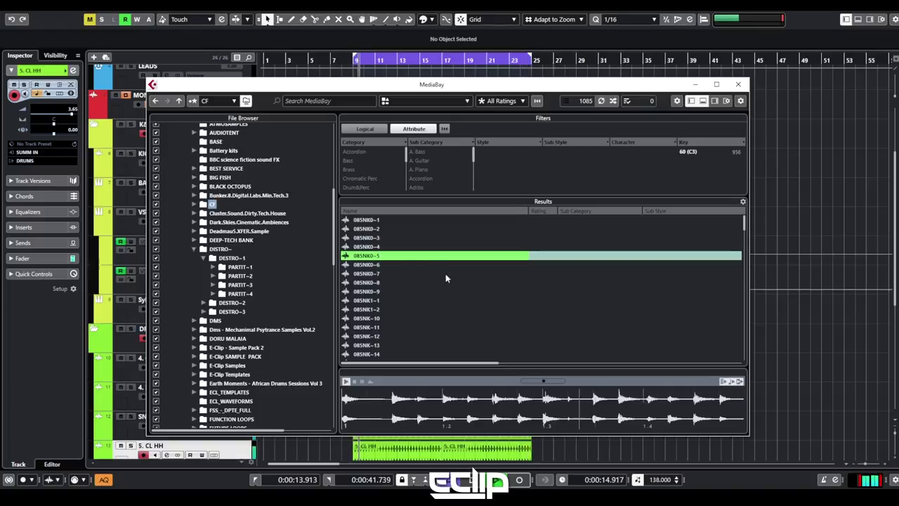
scroll(442, 278, down, 2)
key(Down)
click(387, 329)
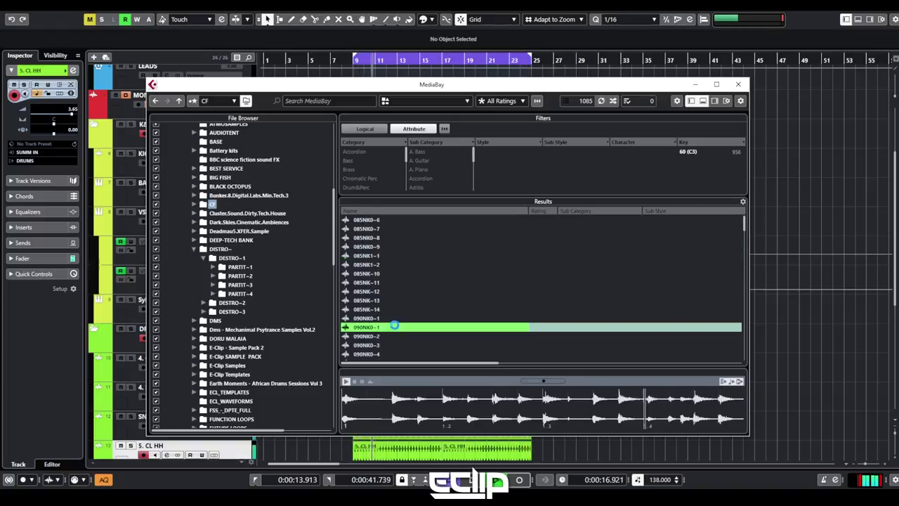
scroll(472, 260, down, 3)
key(Down)
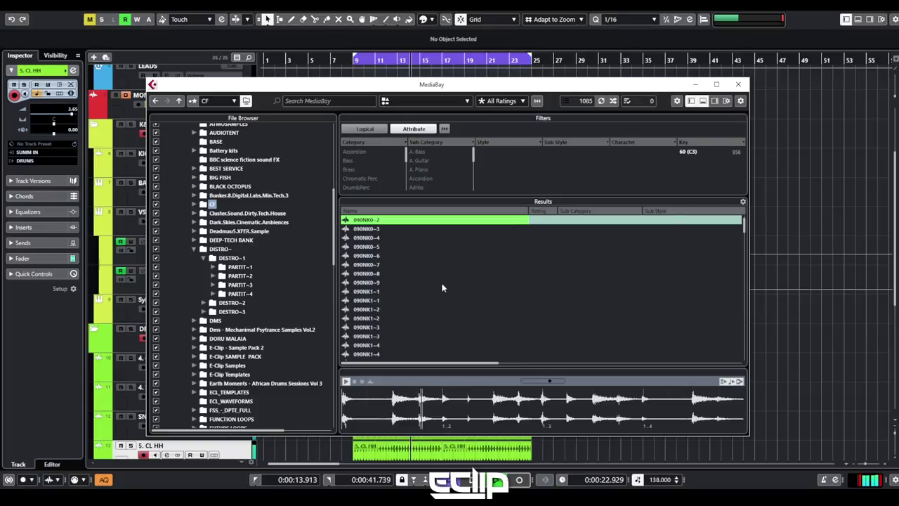
key(Down)
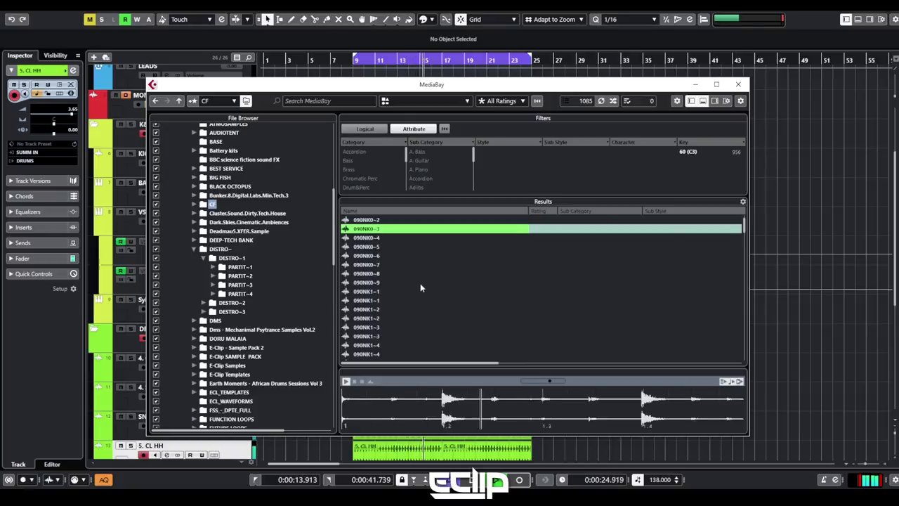
key(Down)
key(Down)
key(Down)
key(Down)
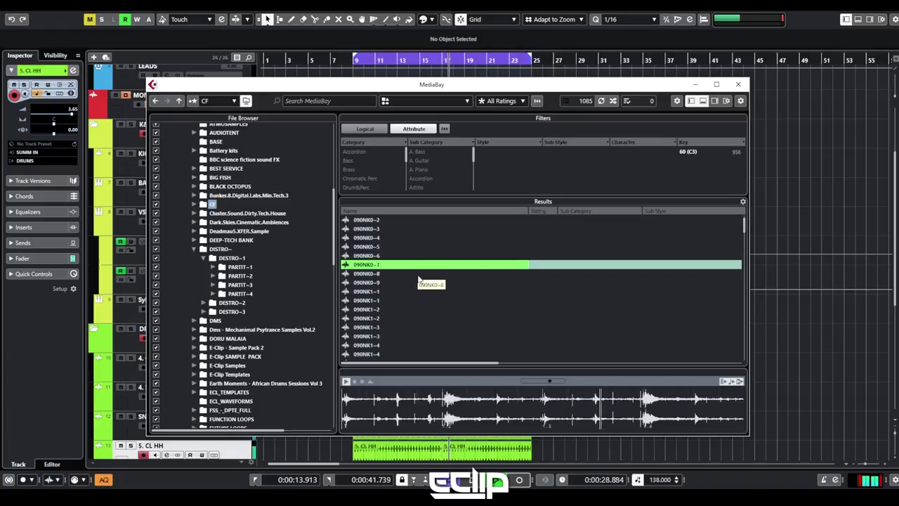
Audition further CF loops between 090NK0-8 and 095NK0-9 against the groove
scroll(413, 272, down, 2)
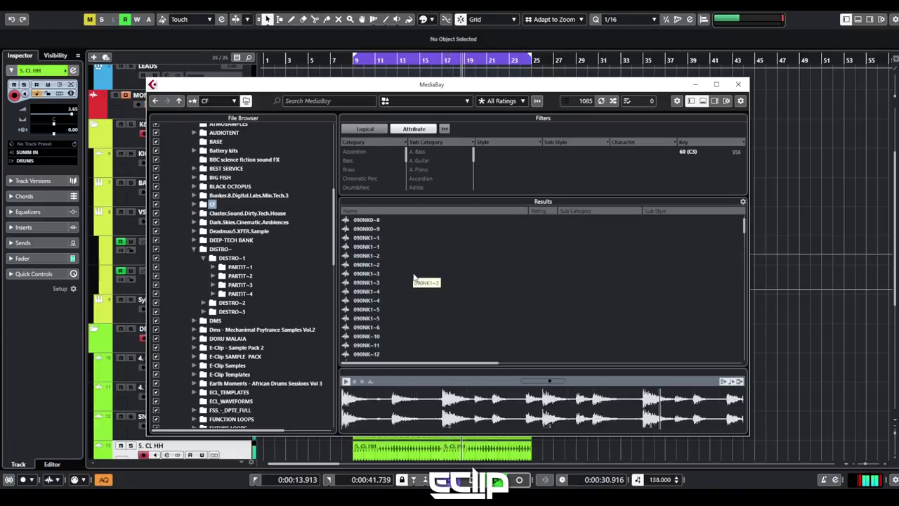
key(Down)
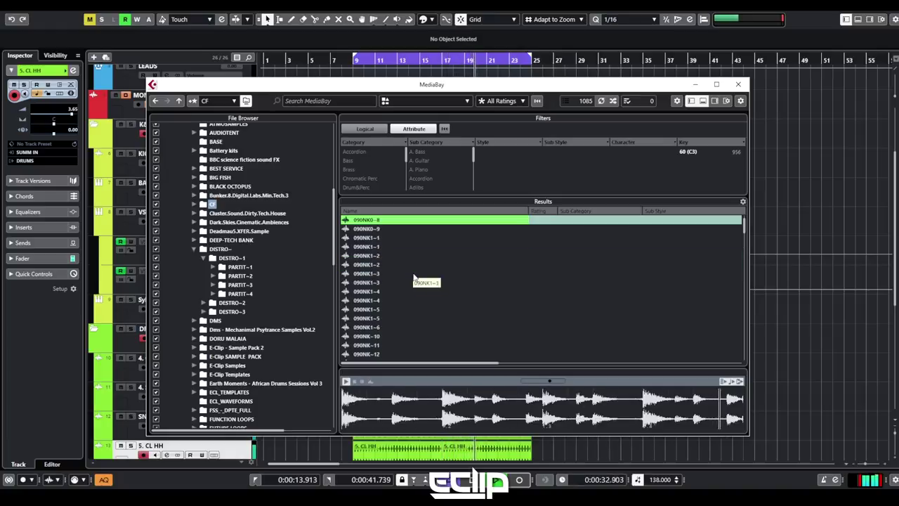
key(Down)
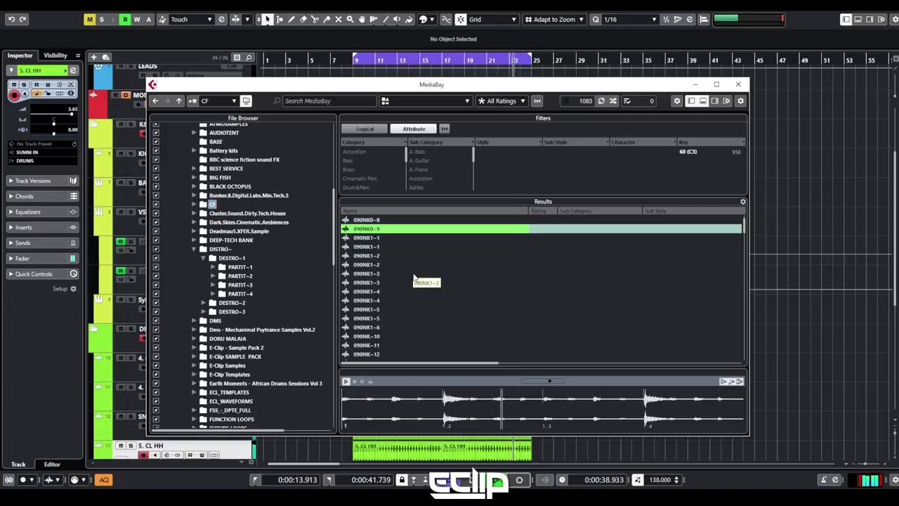
key(Down)
key(Down)
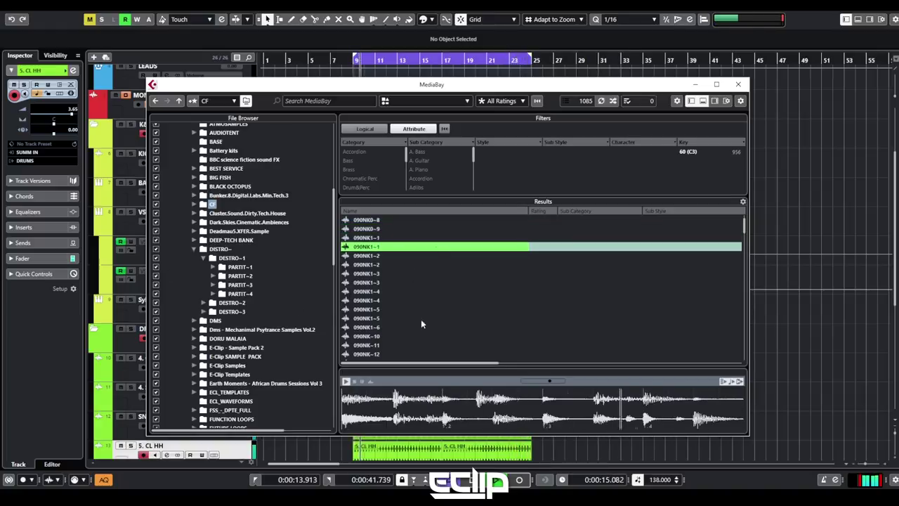
scroll(422, 323, down, 3)
click(414, 277)
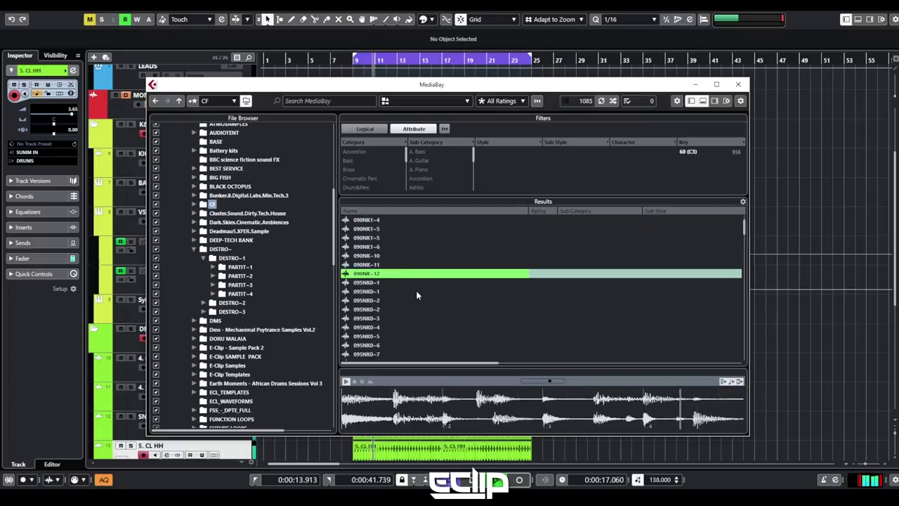
scroll(426, 294, down, 3)
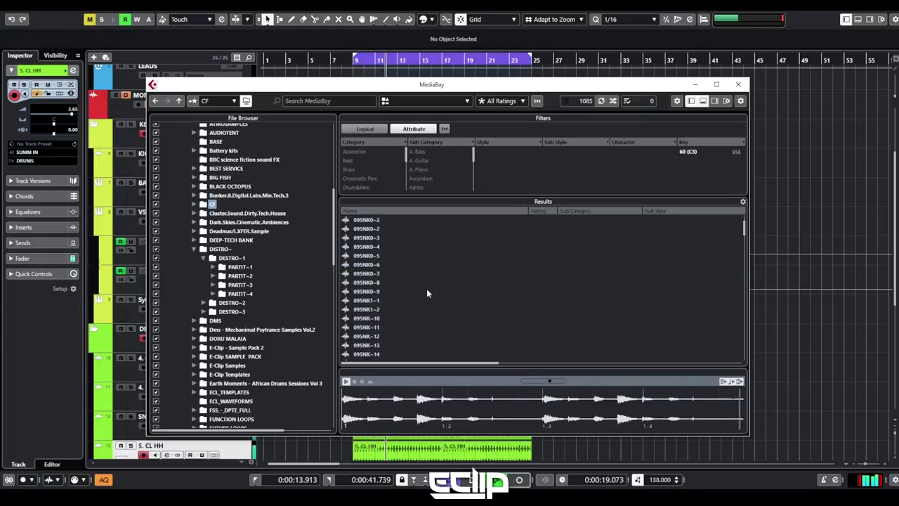
click(411, 284)
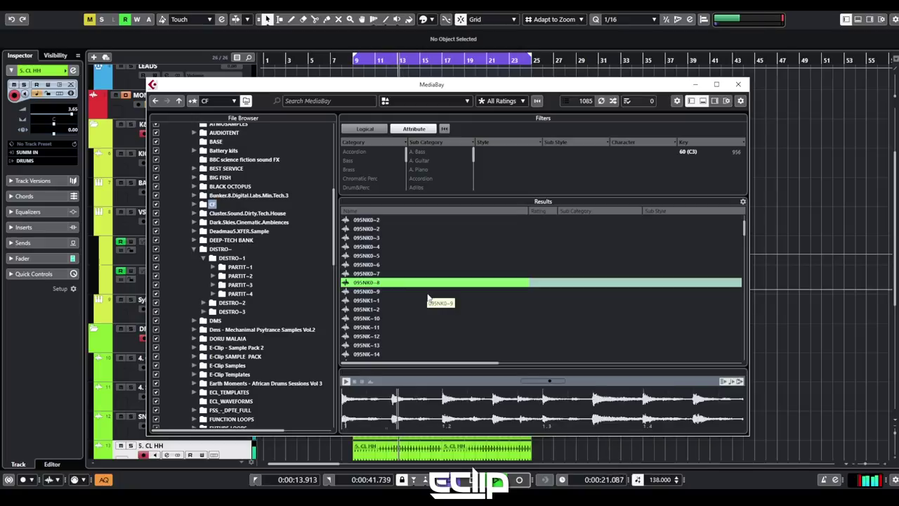
click(431, 293)
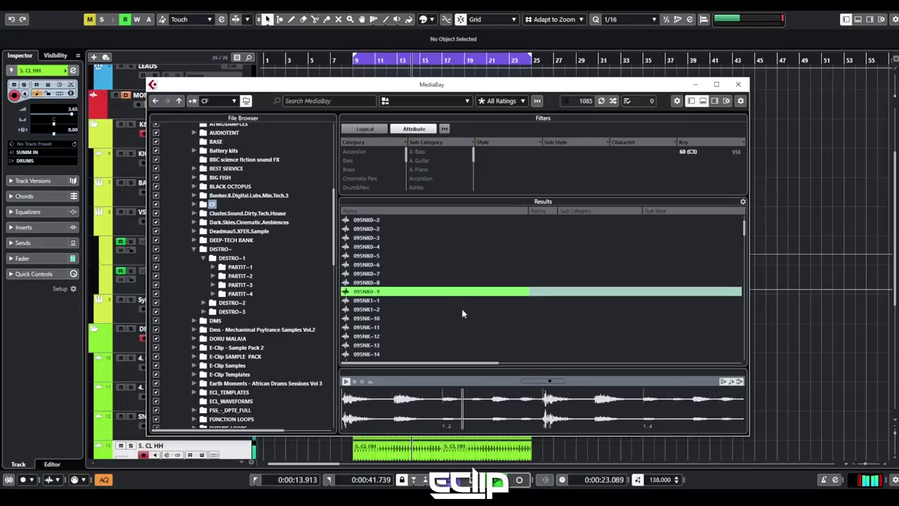
Preview loop 095NK1-2 and insert it into the project on a new track
click(393, 310)
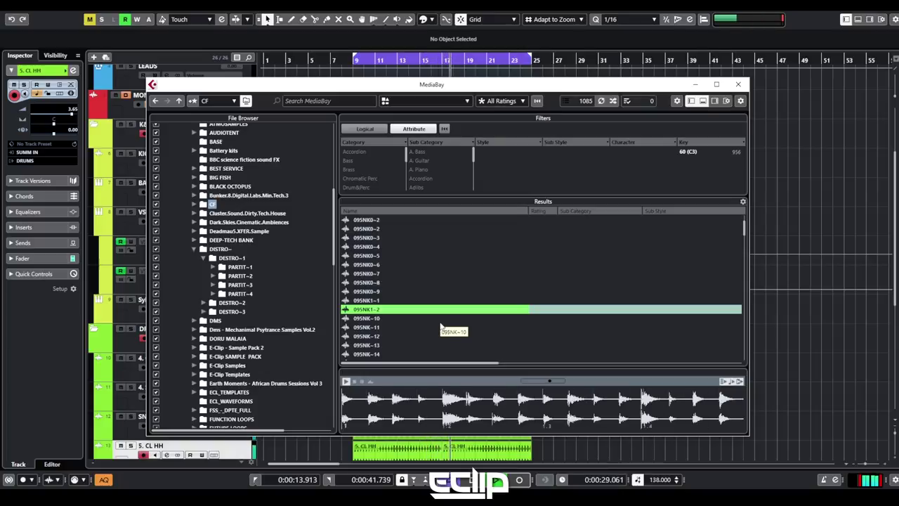
double_click(370, 310)
click(516, 328)
Audition the CF loops 095NK-10, 095NK-11 and 095NK-12
key(Down)
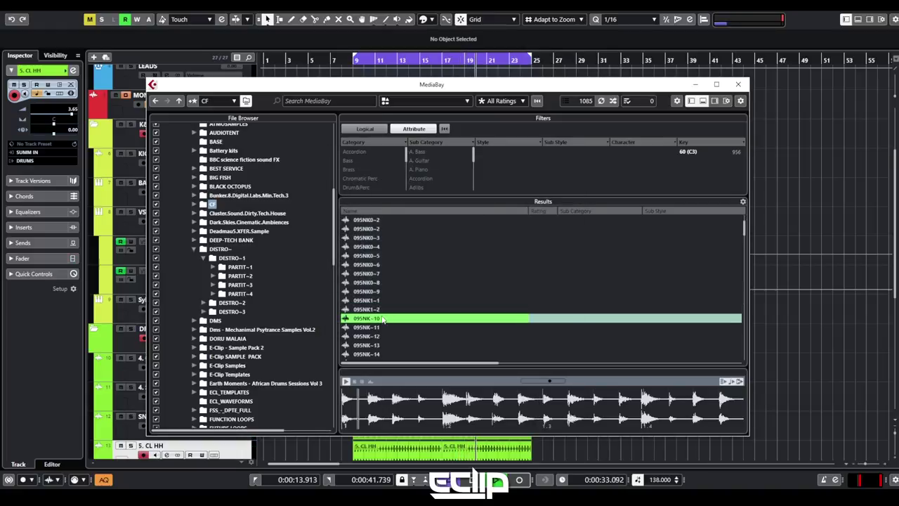
key(Down)
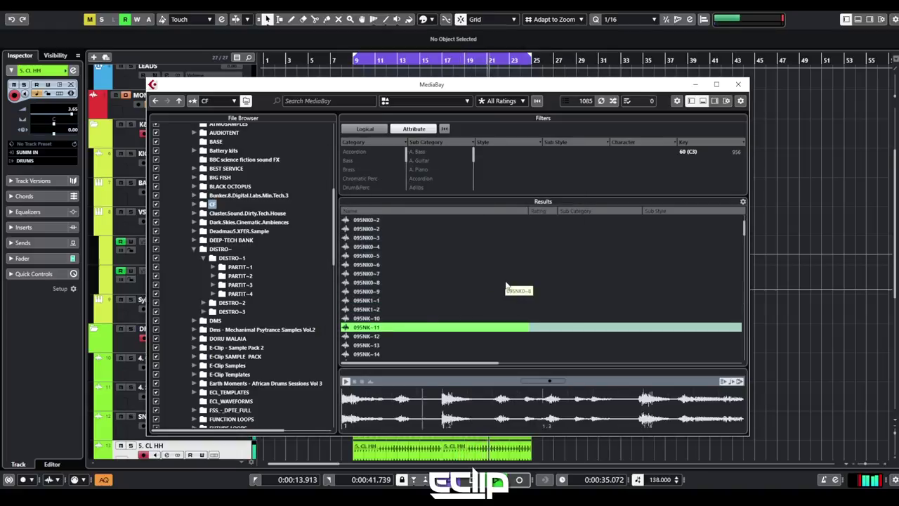
scroll(469, 275, down, 3)
key(Down)
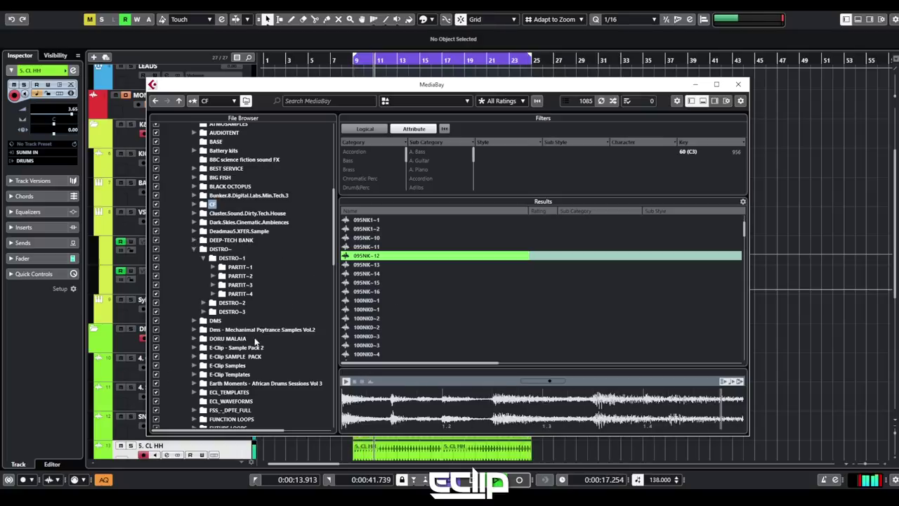
Browse the SEMPLES library and open the DS AIFF folder inside Dark.Skies.Cinematic.Ambiences
scroll(295, 288, up, 4)
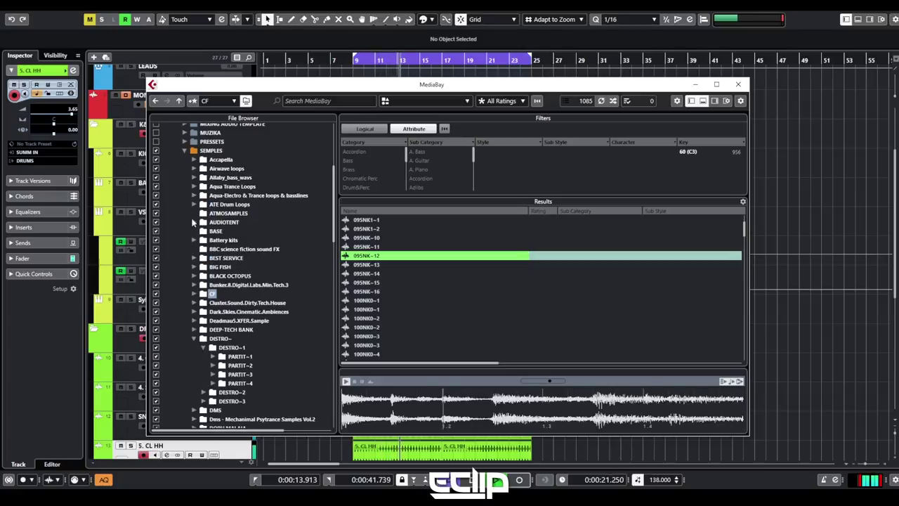
click(193, 258)
click(194, 258)
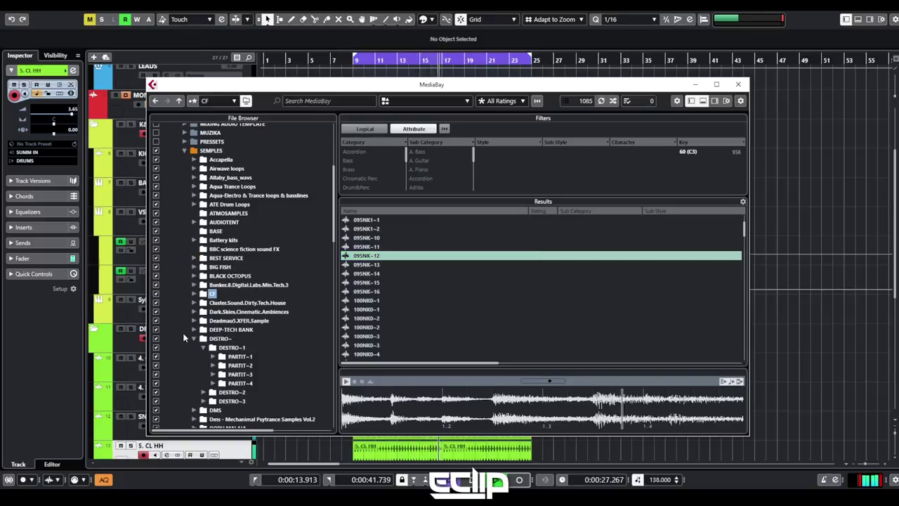
click(194, 311)
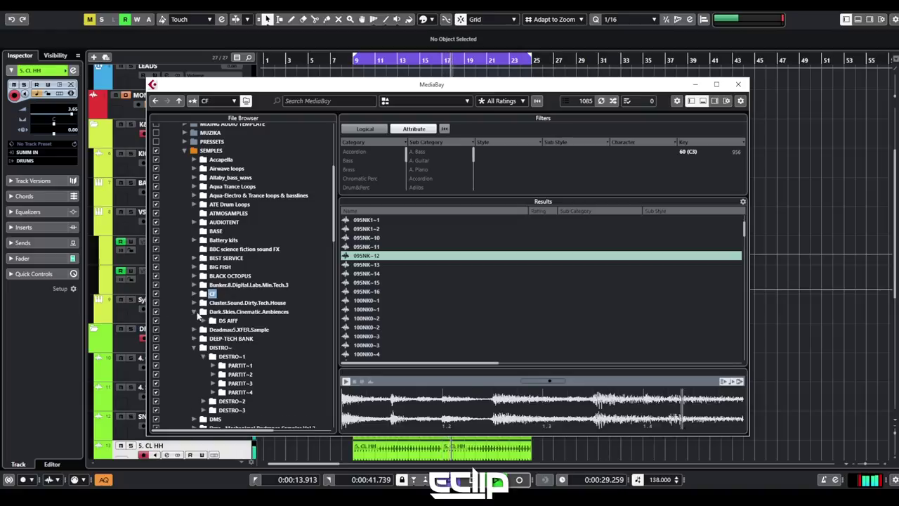
click(226, 320)
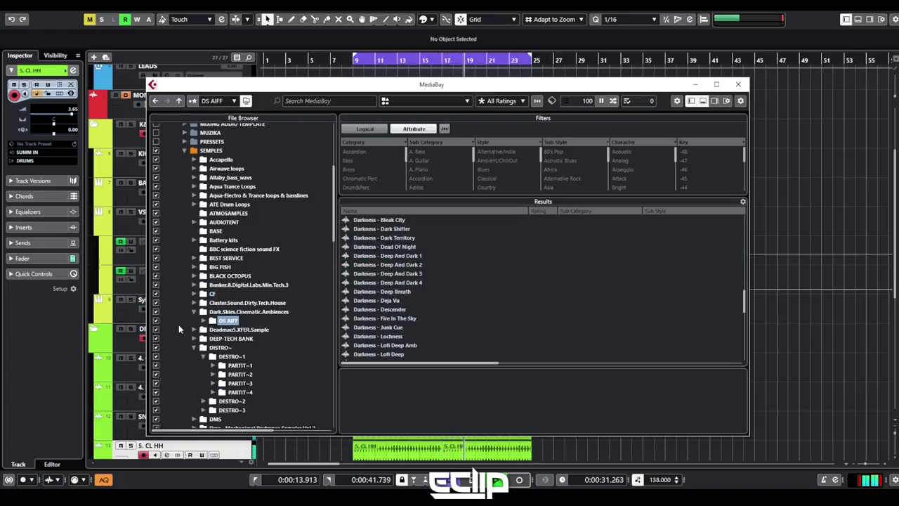
Open the Aquasonic folder under Ambiences in DS AIFF and audition its sounds from Black Lagoon 1 through Nautis 1
click(203, 321)
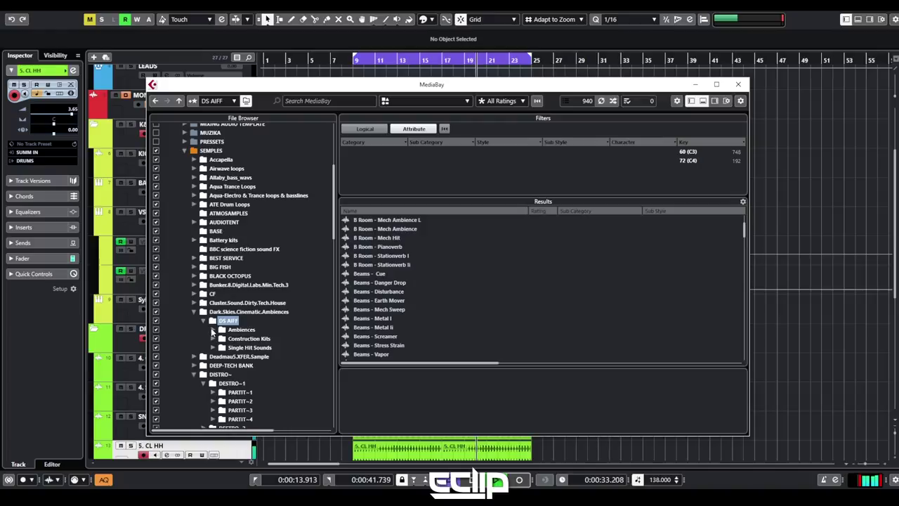
click(213, 329)
click(249, 339)
click(436, 247)
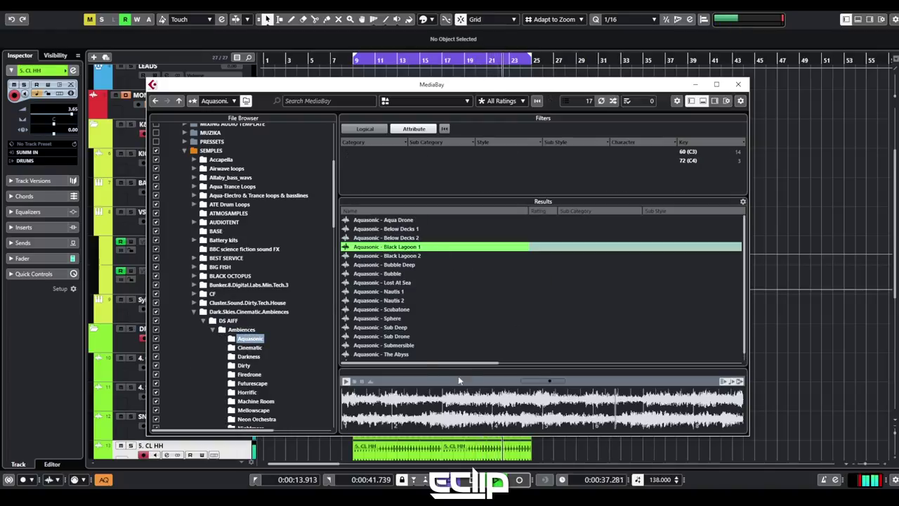
key(Down)
key(Down)
key(Down)
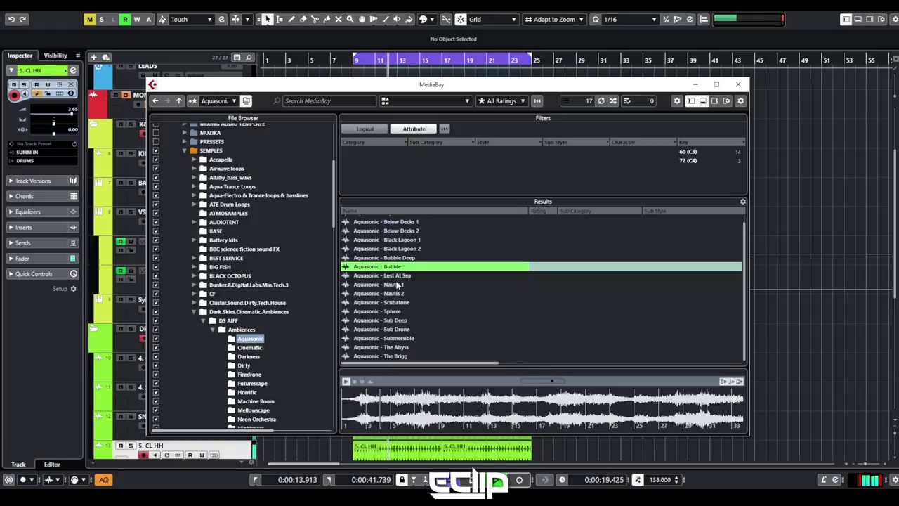
key(Down)
key(Down)
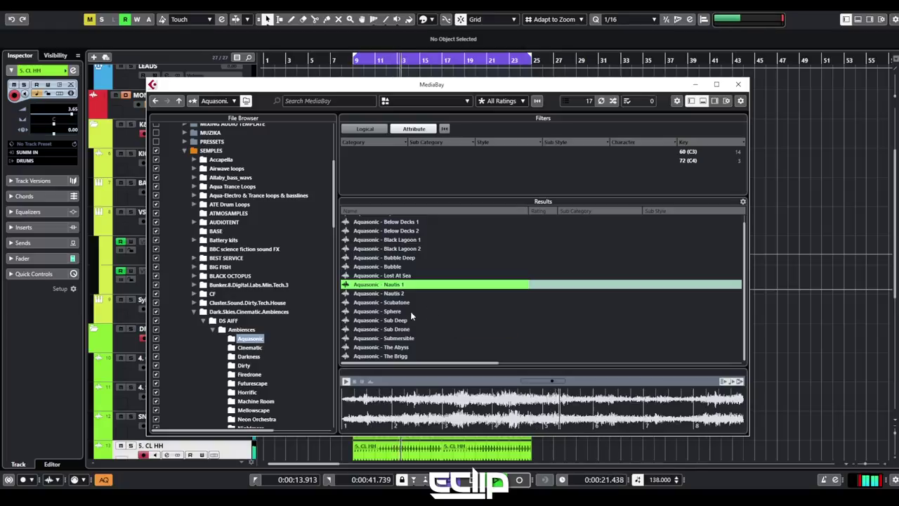
key(Up)
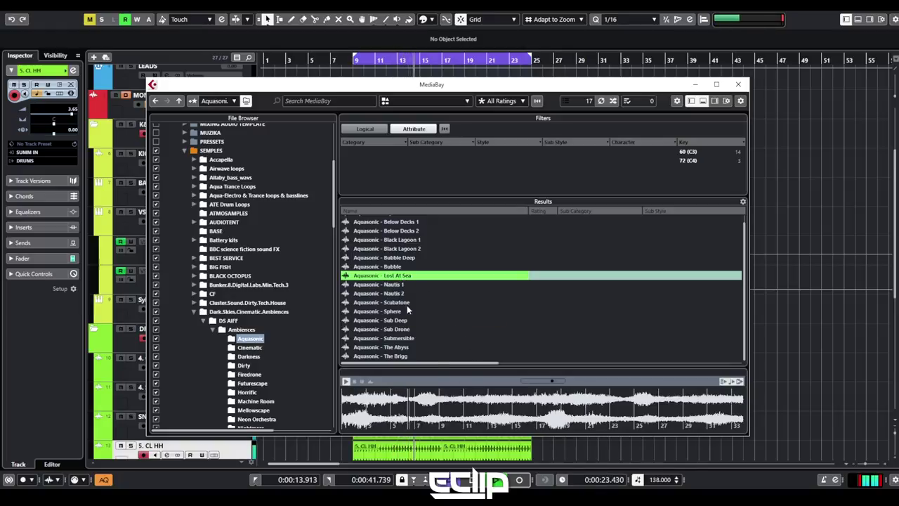
key(Down)
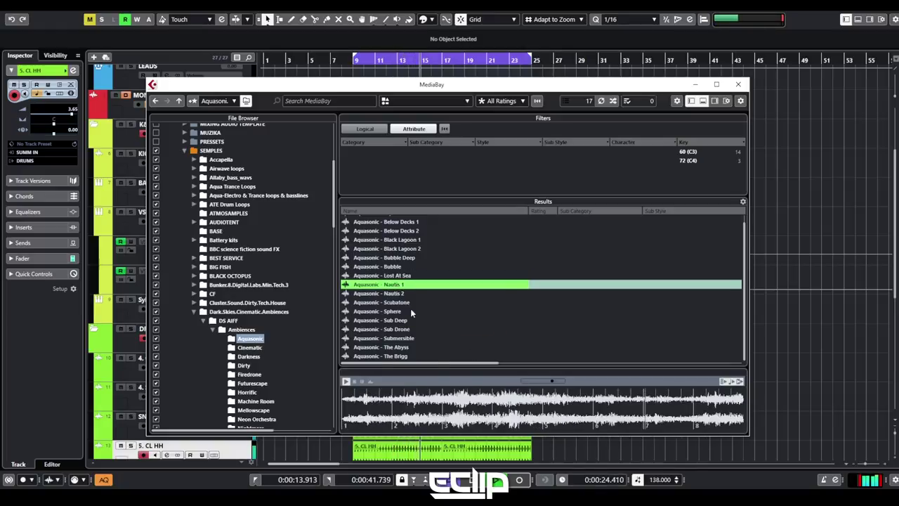
Check Cine Amb 3 in the Cinematic ambiences, then open the Construction Kits folder
click(250, 347)
click(435, 247)
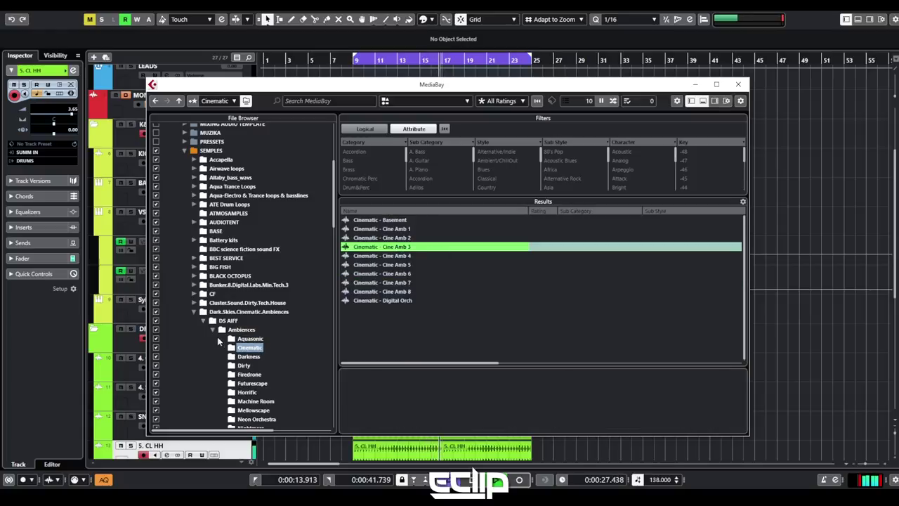
click(212, 330)
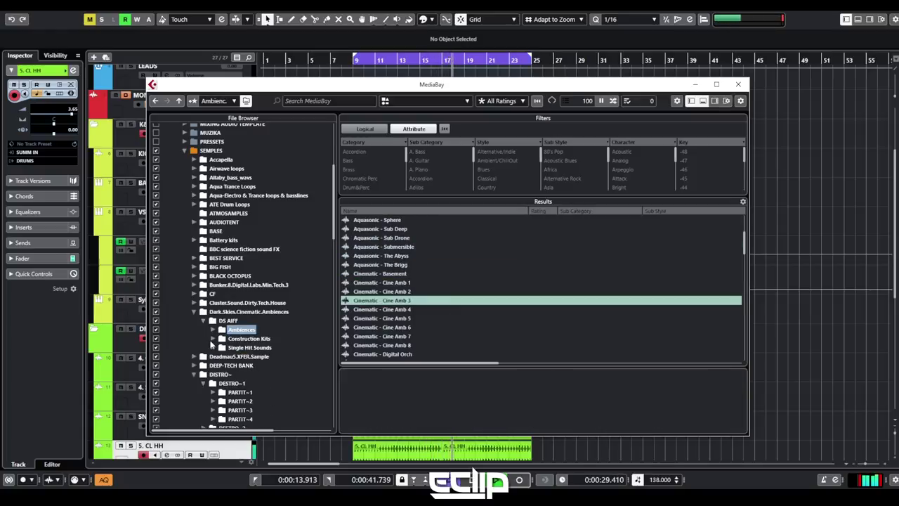
click(212, 338)
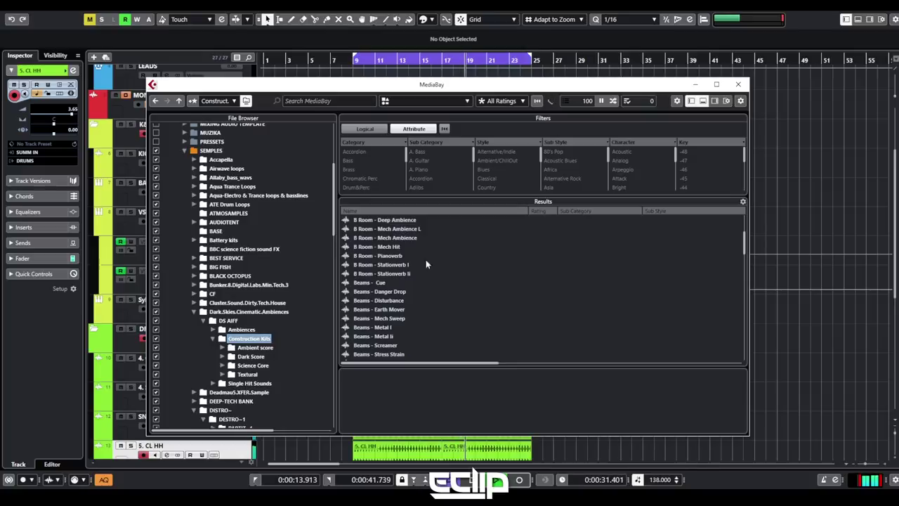
Audition the Beams sounds in Construction Kits from Cue through Metal Ii against the groove
click(429, 281)
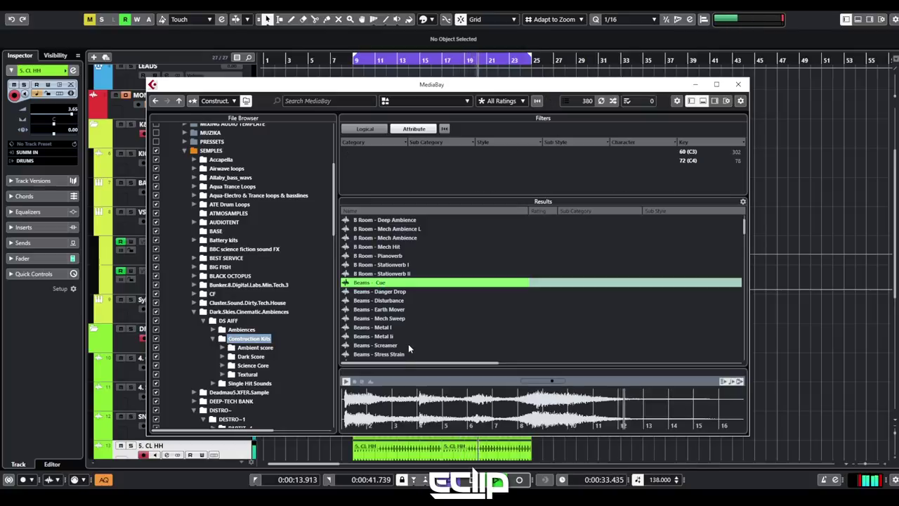
click(389, 292)
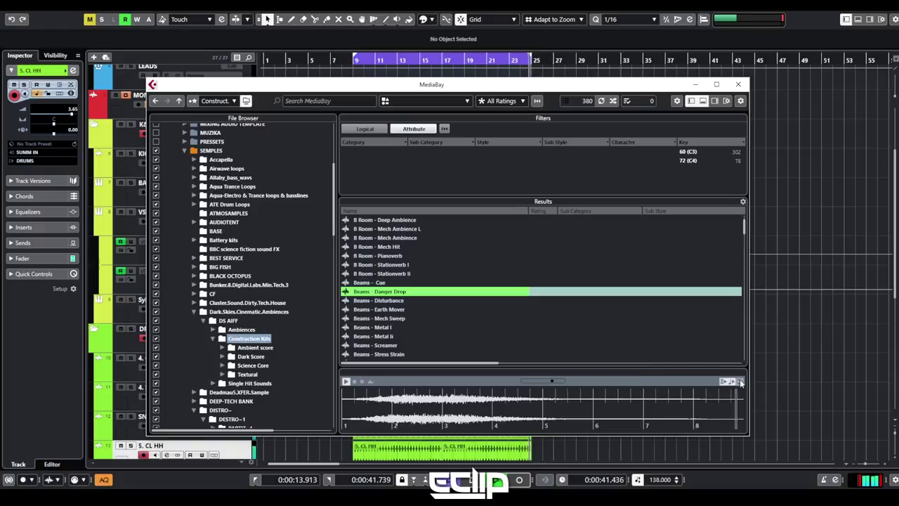
click(416, 420)
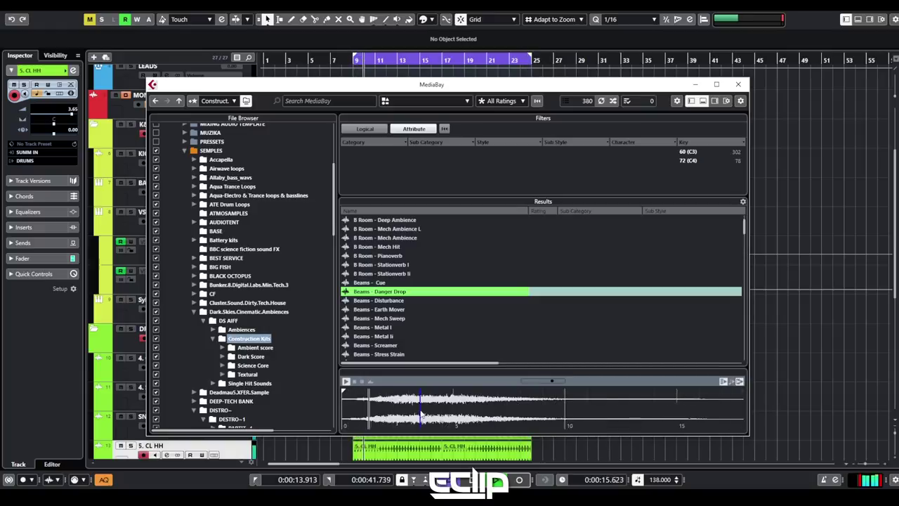
key(Down)
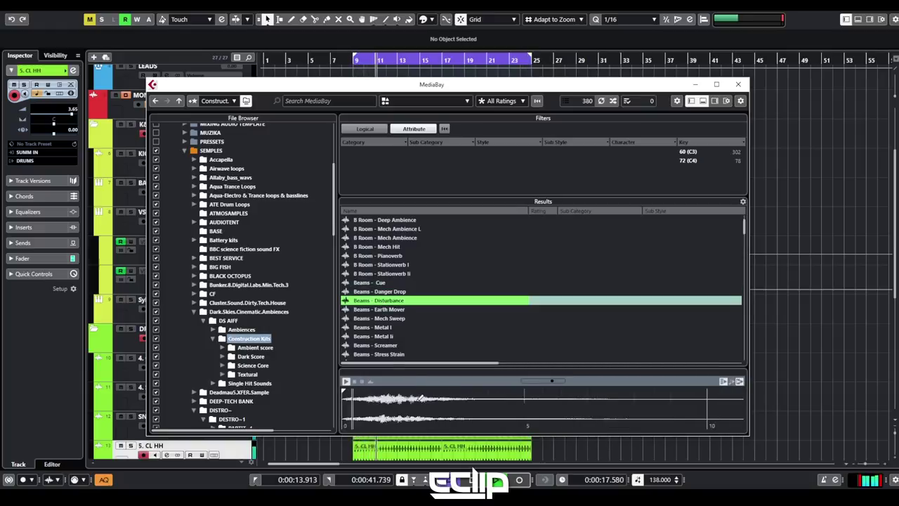
key(Down)
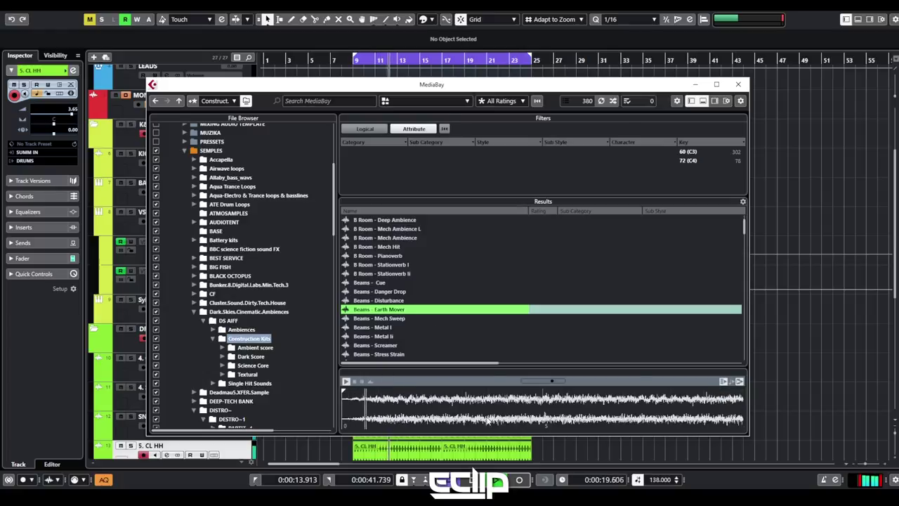
key(Down)
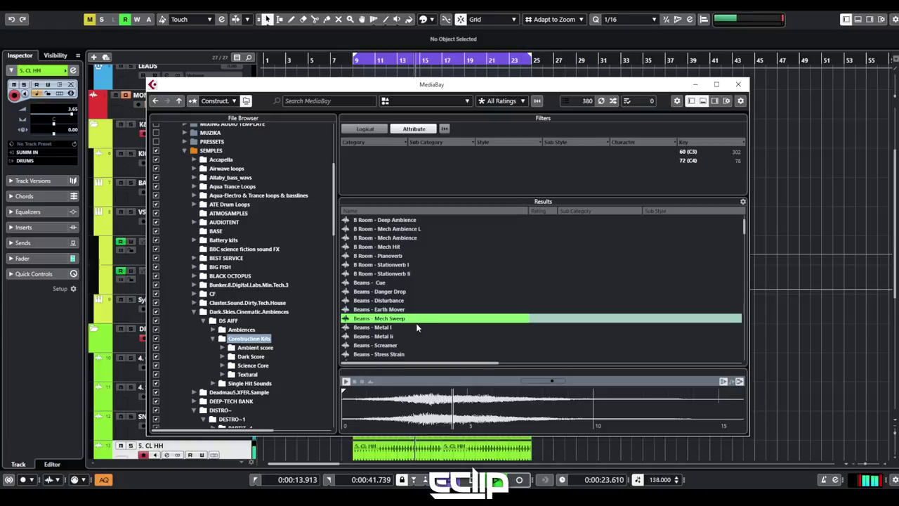
click(392, 328)
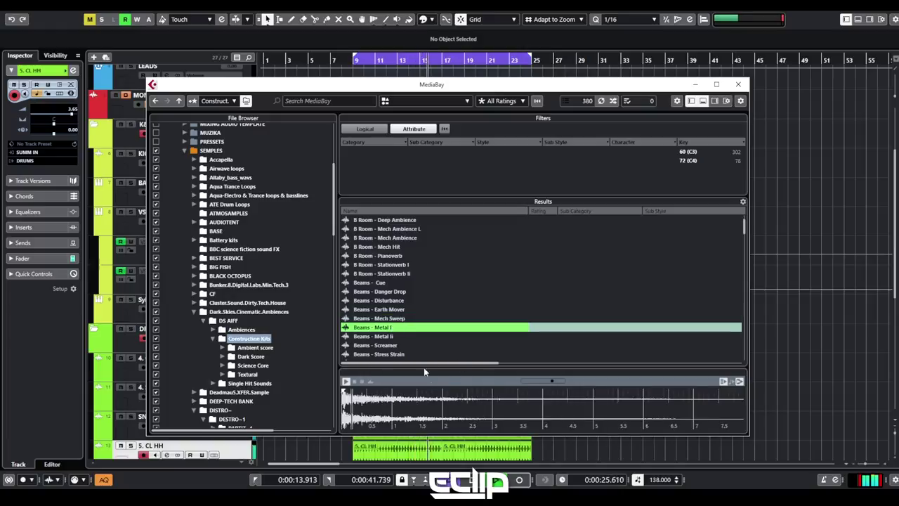
click(391, 337)
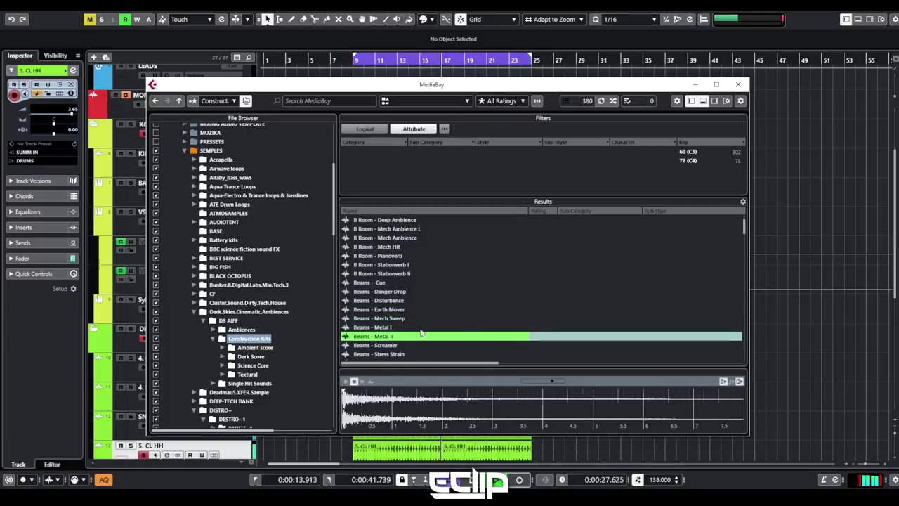
Preview Beams - Screamer and import it onto a new track, copying the file to the project folder, then close the media browser
scroll(427, 306, down, 2)
key(Down)
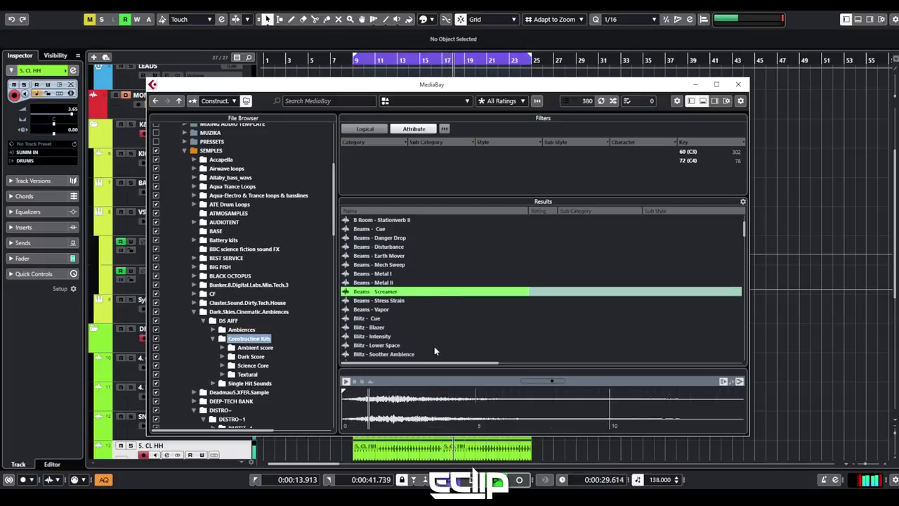
double_click(373, 294)
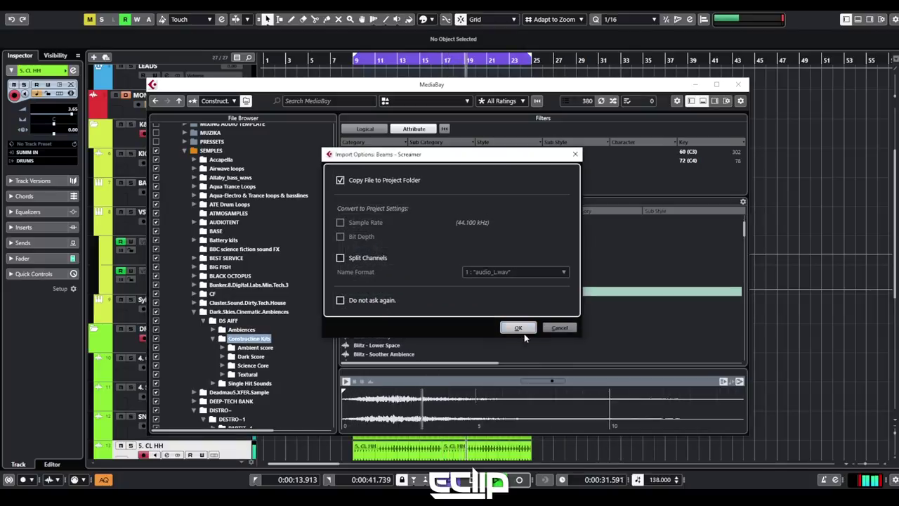
click(519, 328)
click(738, 84)
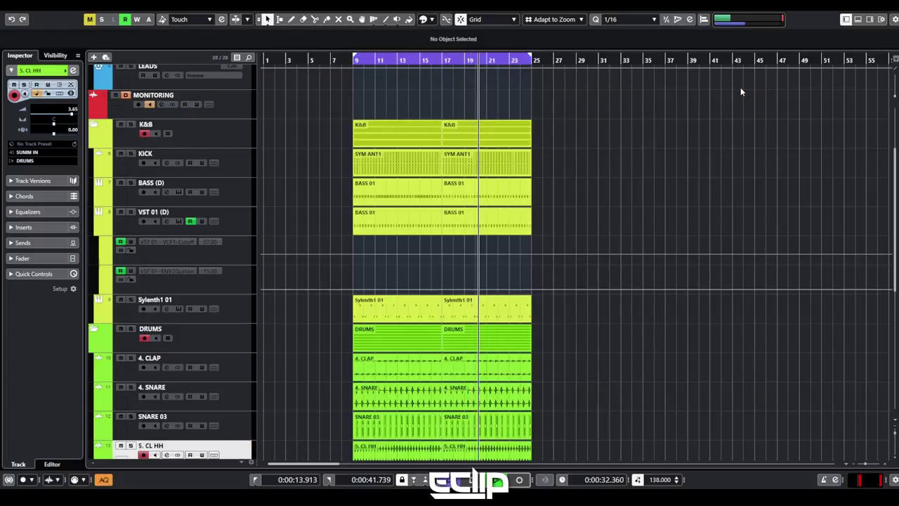
Solo the Beams - Screamer track and play it from the loop start with its channel equalizer open to identify its pitch
scroll(325, 271, down, 10)
click(235, 429)
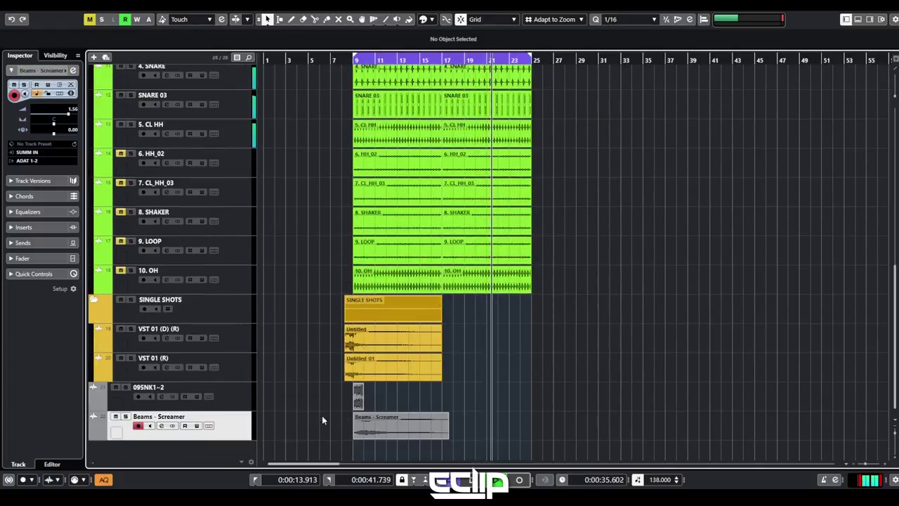
key(s)
key(KP_1)
key(e)
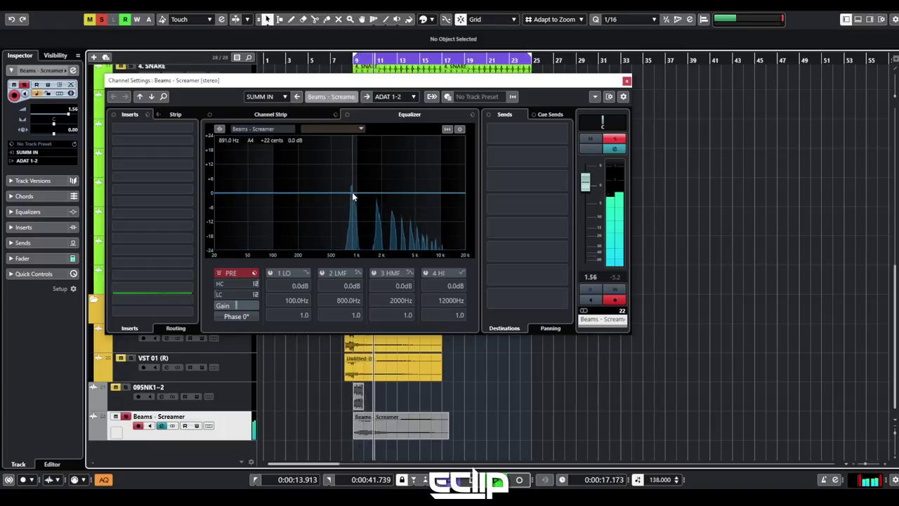
key(space)
key(Escape)
Replay the Beams - Screamer clip and check the note of its lowest spectral peak in the channel equalizer
key(space)
key(space)
click(402, 423)
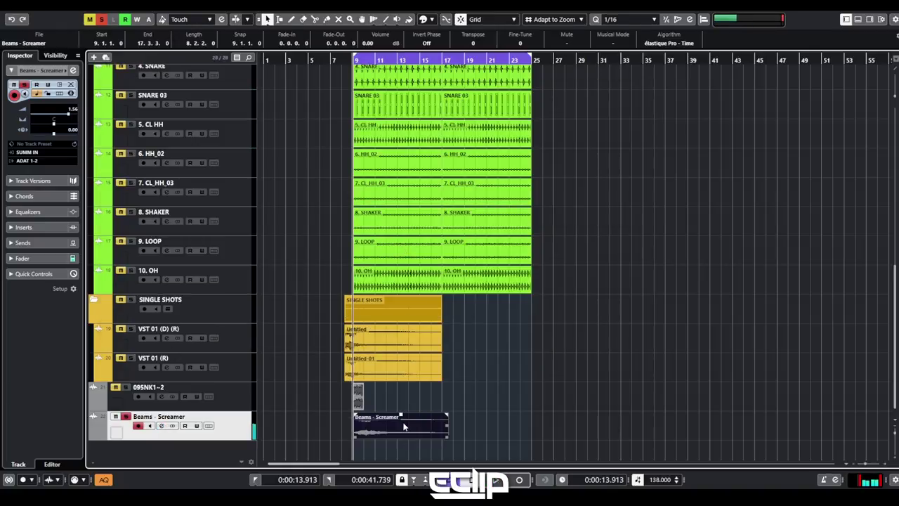
key(e)
key(space)
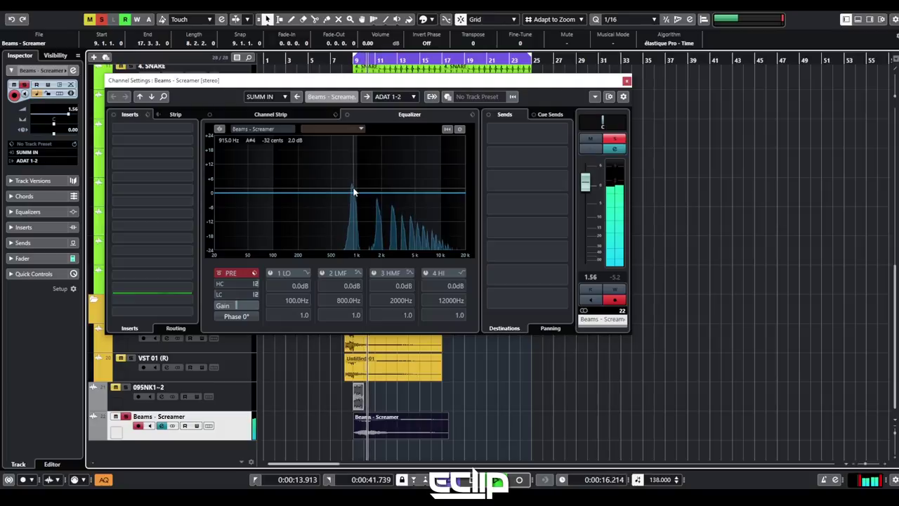
key(space)
key(Escape)
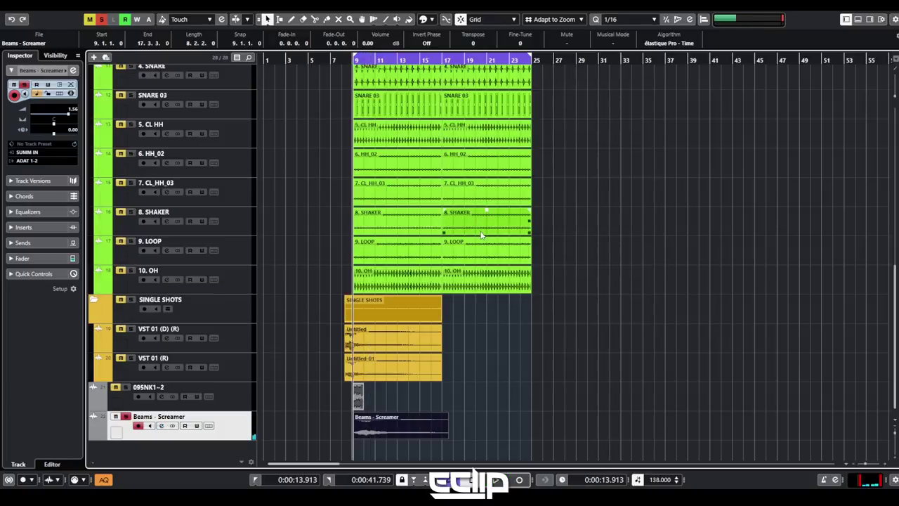
Duplicate the Beams - Screamer track
right_click(252, 412)
click(238, 425)
right_click(238, 424)
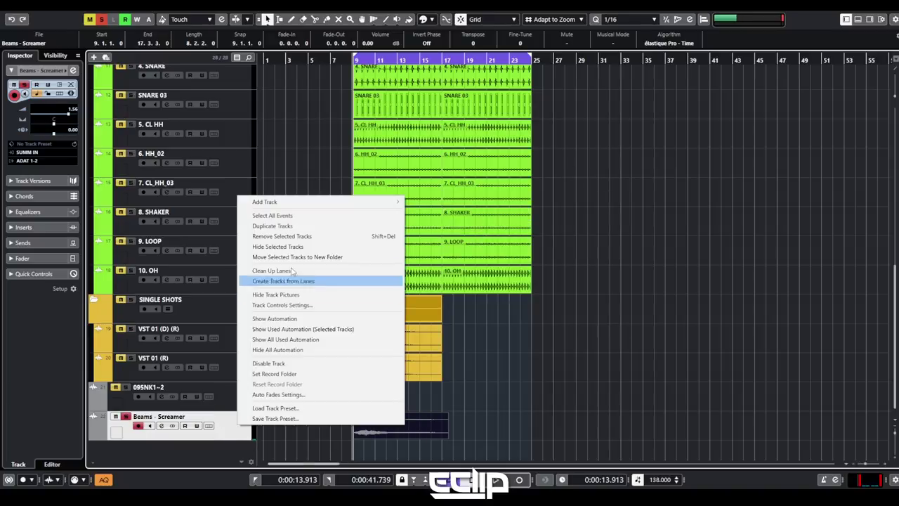
click(276, 228)
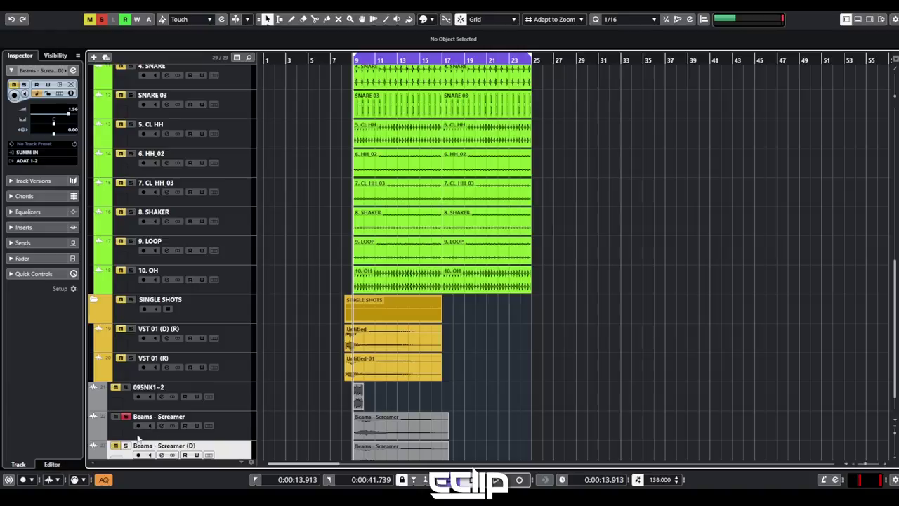
Transpose the original Beams - Screamer clip up 6 semitones and the duplicate clip down, and play both
click(377, 417)
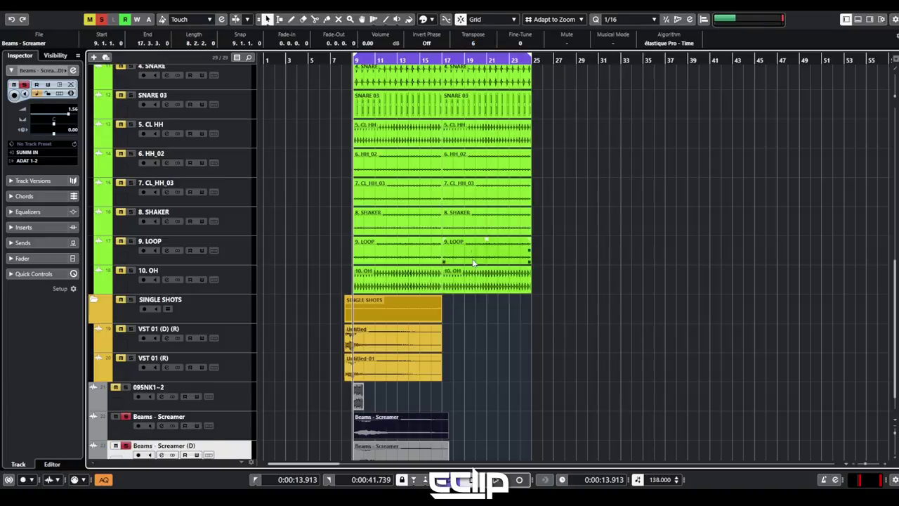
click(388, 451)
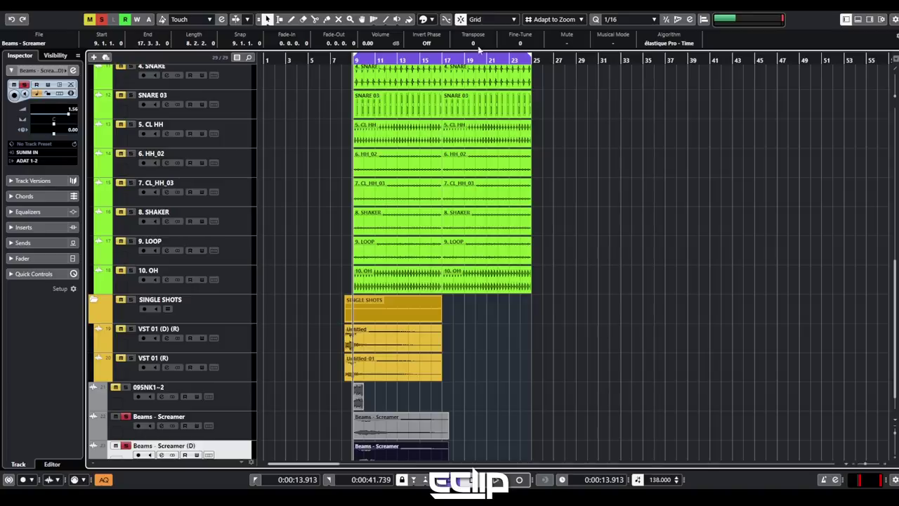
key(space)
click(606, 315)
scroll(545, 267, down, 1)
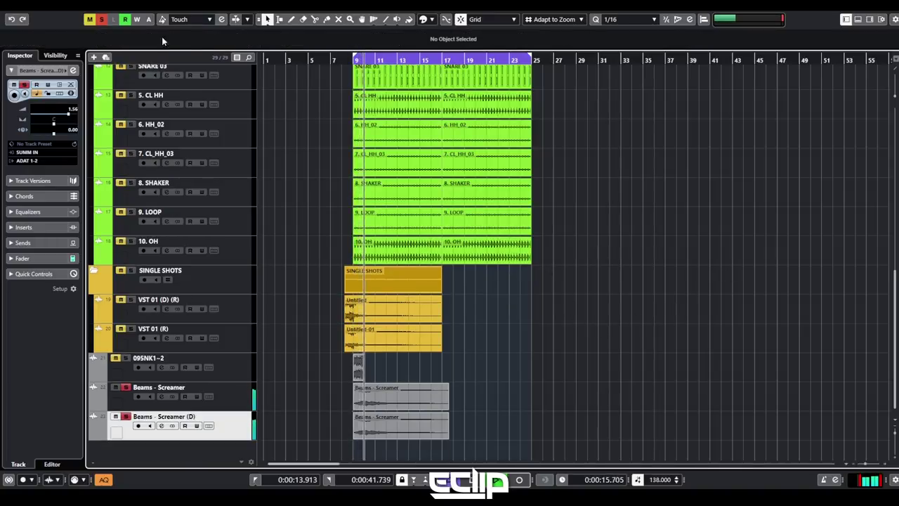
Play the duplicate Screamer track with its channel equalizer open and check the note of its lowest peak
key(space)
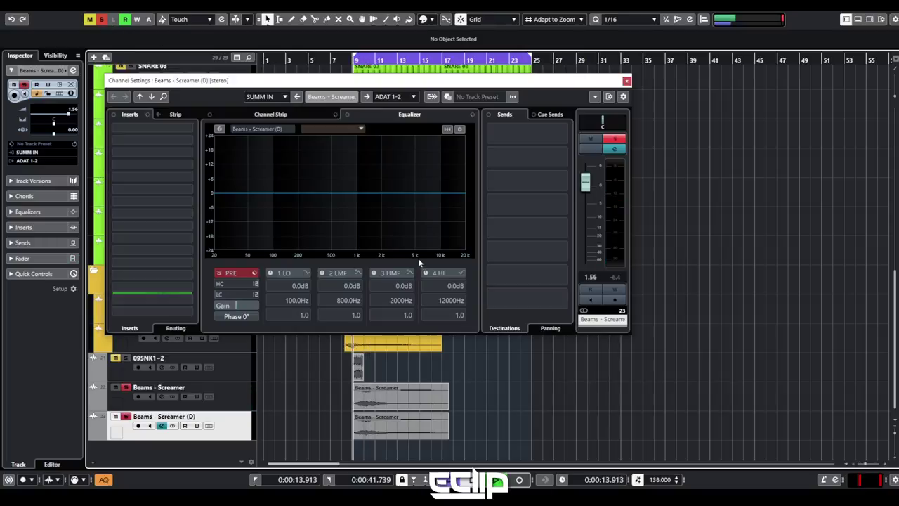
key(space)
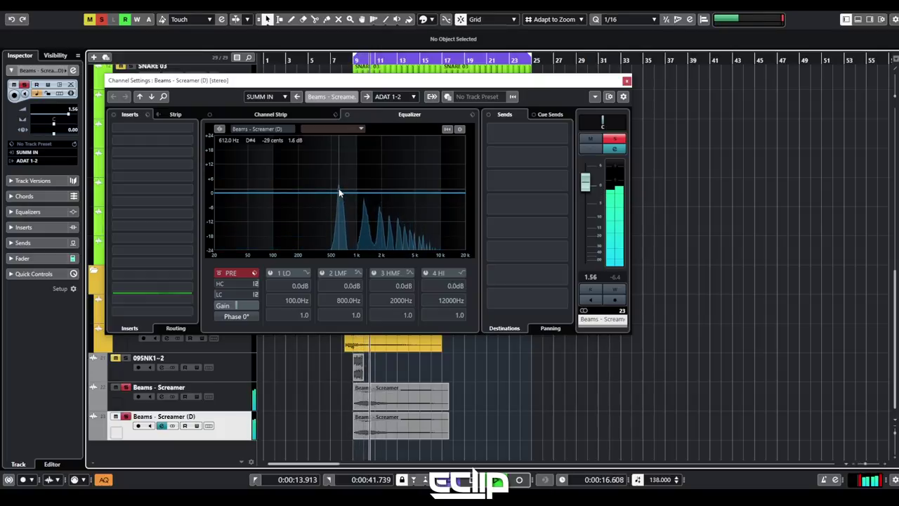
key(Escape)
Unsolo both Beams - Screamer tracks and repeat the 095NK1~2 loop from bar 9 up to bar 17
key(s)
click(231, 404)
key(s)
key(space)
key(space)
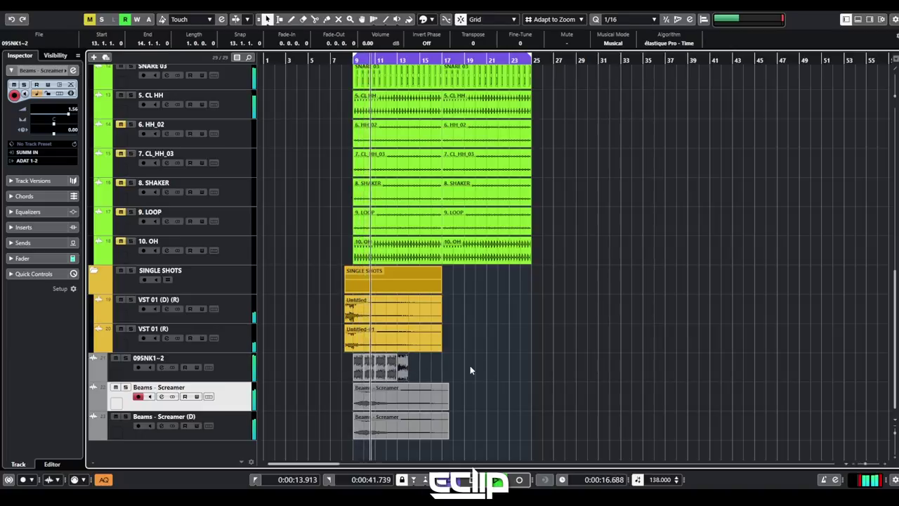
click(273, 371)
Solo the 095NK1~2 track and cut its low-mid equalizer band by about 21.8 dB at about 328 Hz
click(161, 366)
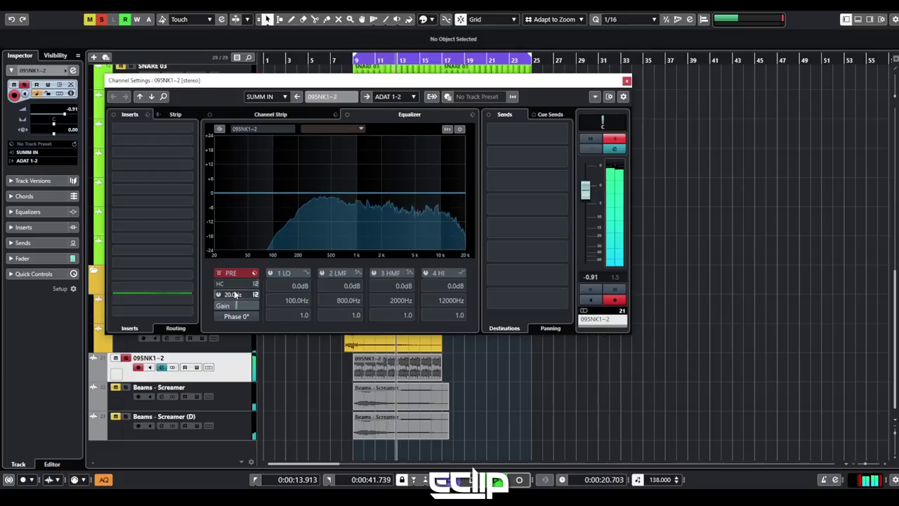
drag(306, 212, 316, 246)
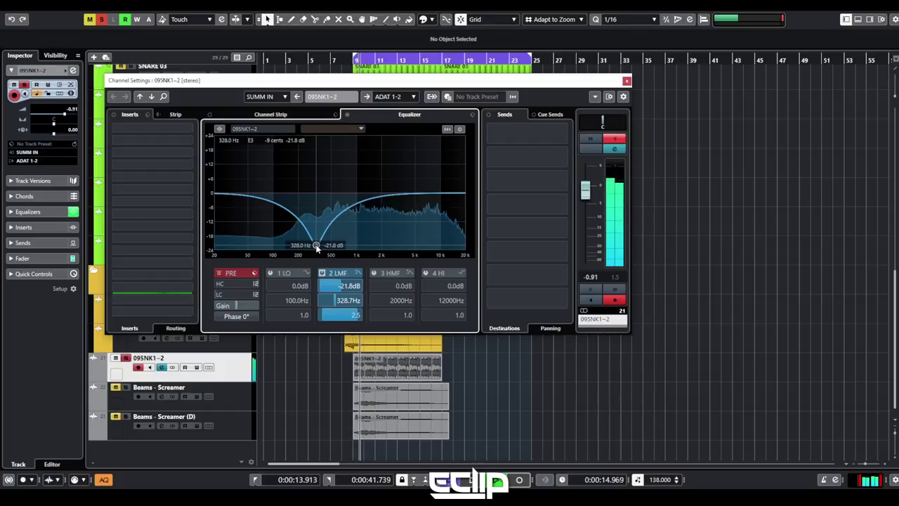
Close the equalizer and insert LFOTool as the first effect on the soloed 095NK1~2 track
key(Escape)
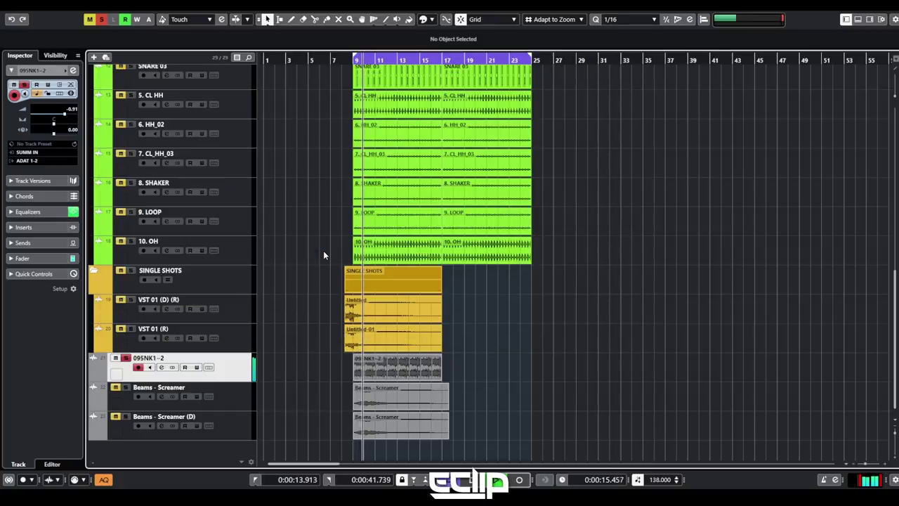
click(39, 230)
click(43, 151)
text(lfo)
key(Return)
click(43, 150)
click(127, 158)
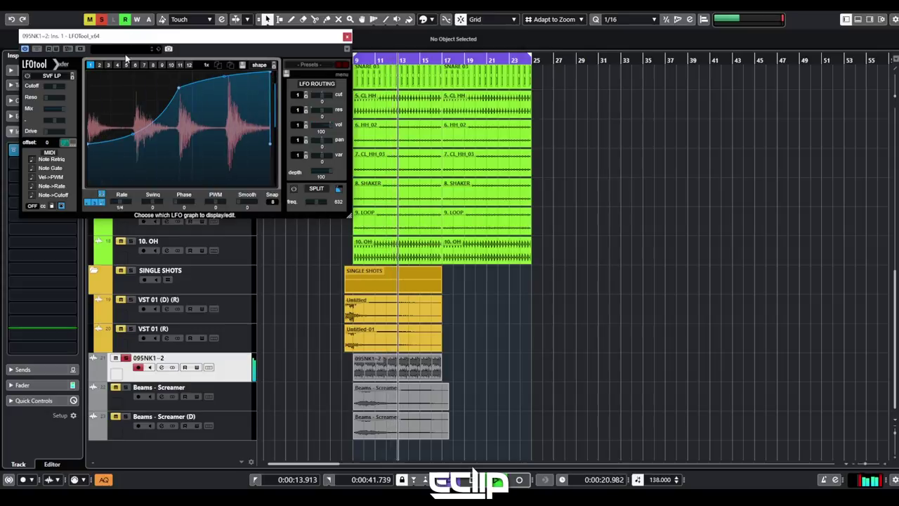
Shape the LFOTool curve as a fall from maximum to zero, set its rate to 1/16 and reduce the volume routing amount
drag(87, 144, 88, 72)
drag(179, 89, 270, 184)
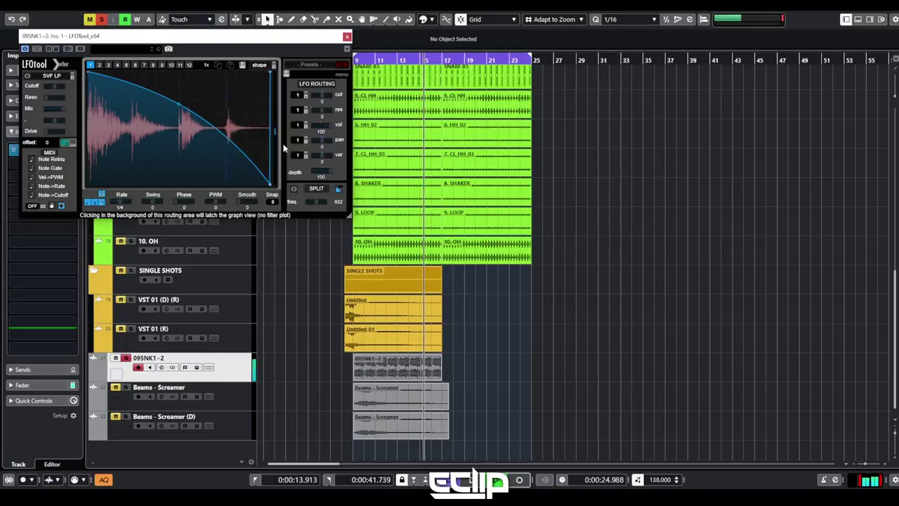
drag(124, 203, 139, 197)
key(KP_1)
key(space)
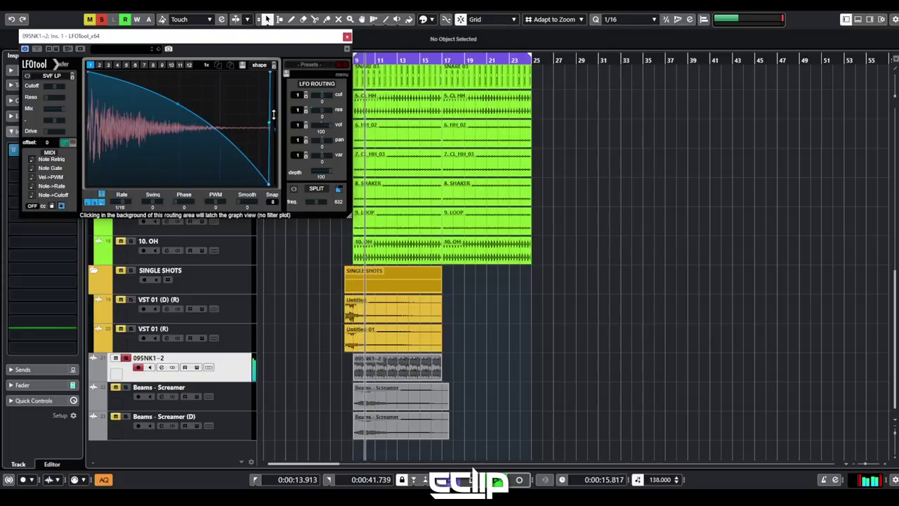
mouse_move(177, 105)
mouse_down()
mouse_move(167, 125)
mouse_move(169, 118)
mouse_up()
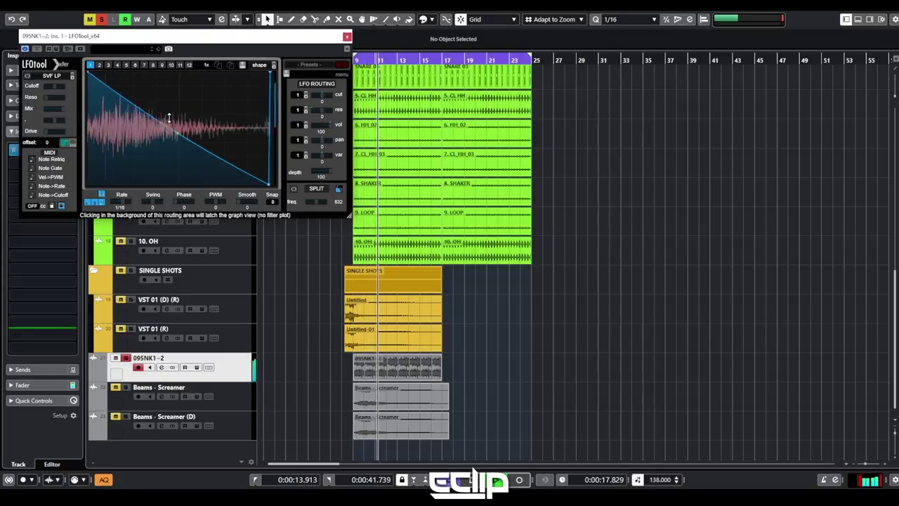
drag(321, 130, 323, 150)
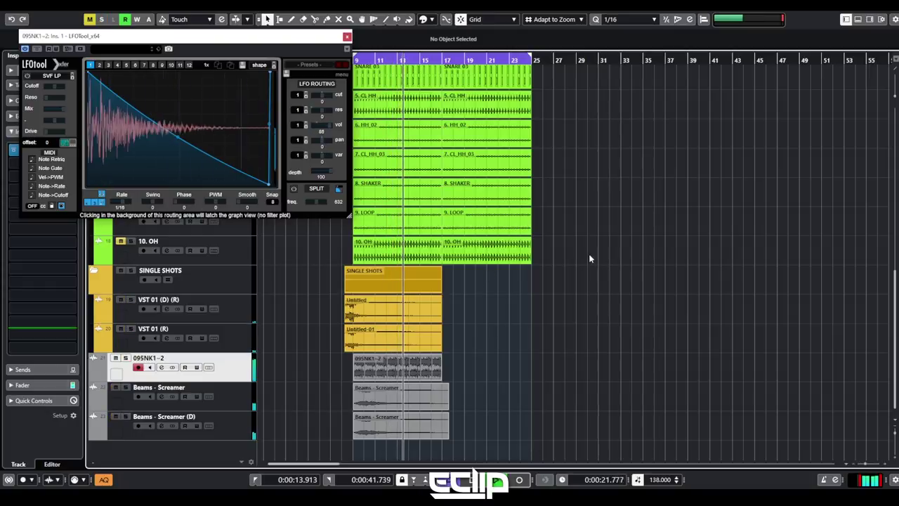
Color the 095NK1~2 track green like the drum tracks and duplicate its clip from bar 17 to bar 25
key(Return)
key(Return)
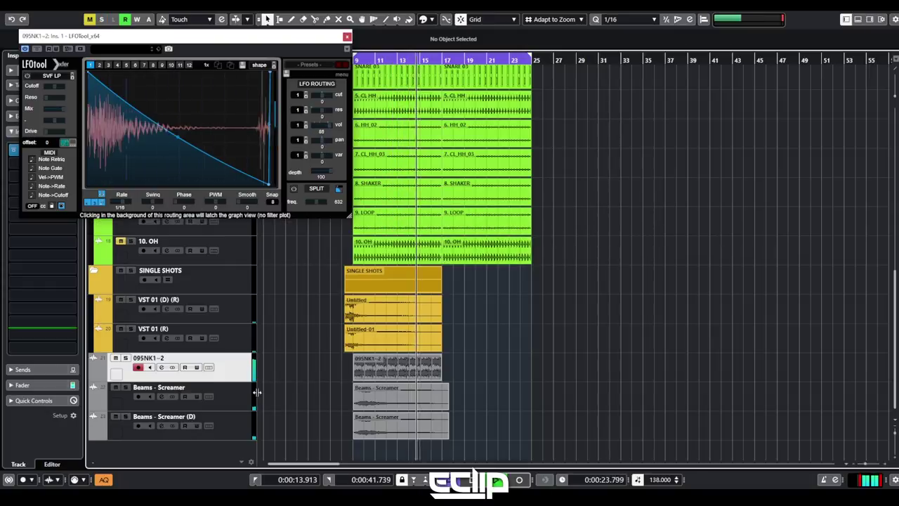
key(shift+c)
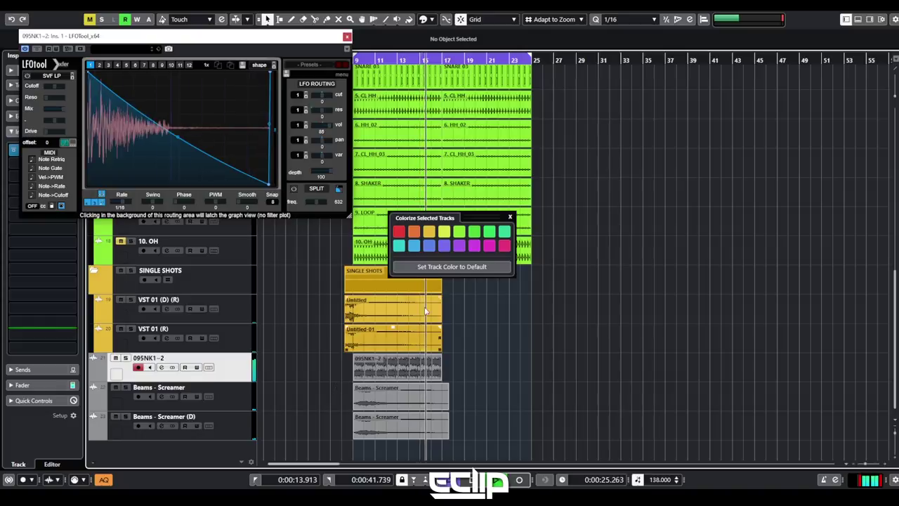
click(459, 231)
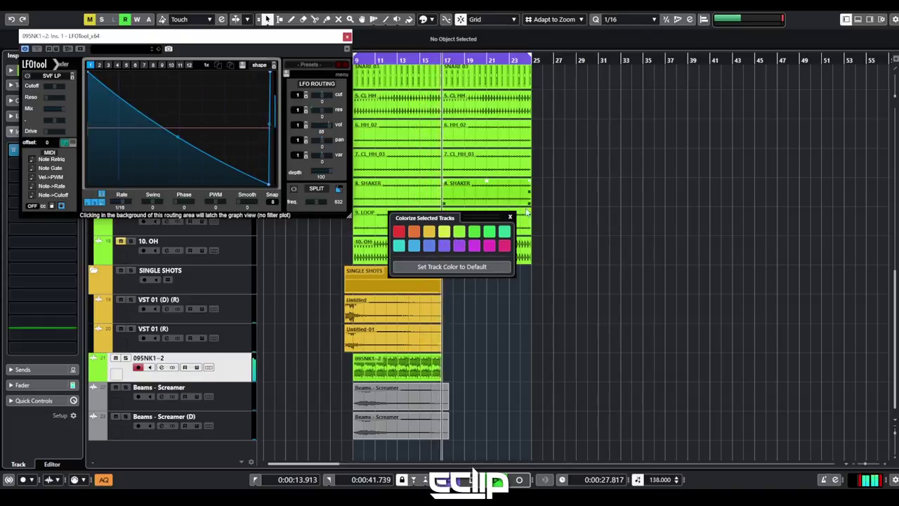
click(511, 217)
click(425, 374)
key(ctrl+d)
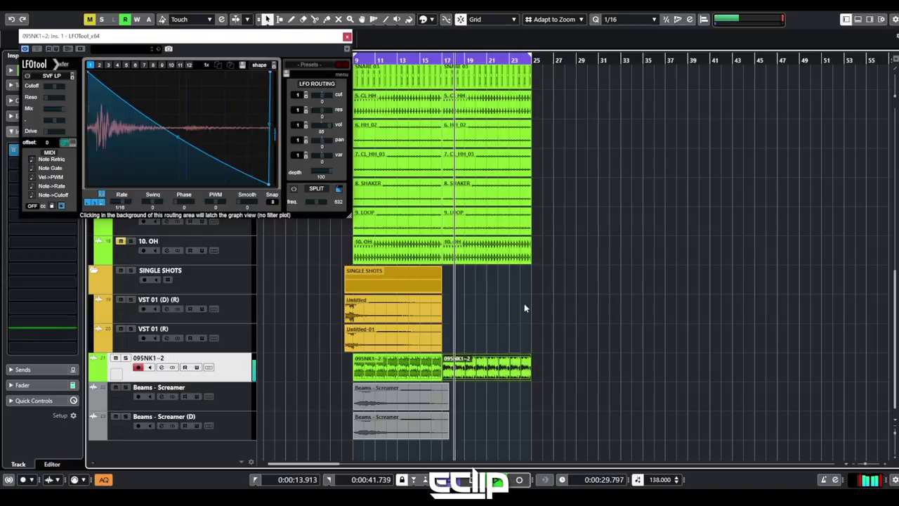
Close the LFOTool window and play the groove from bar 9
click(523, 317)
key(g)
key(g)
click(346, 36)
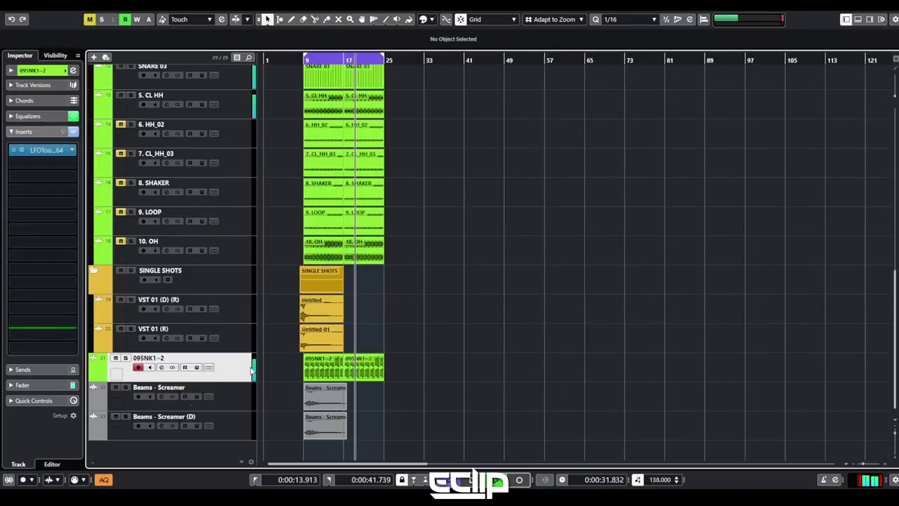
key(space)
key(space)
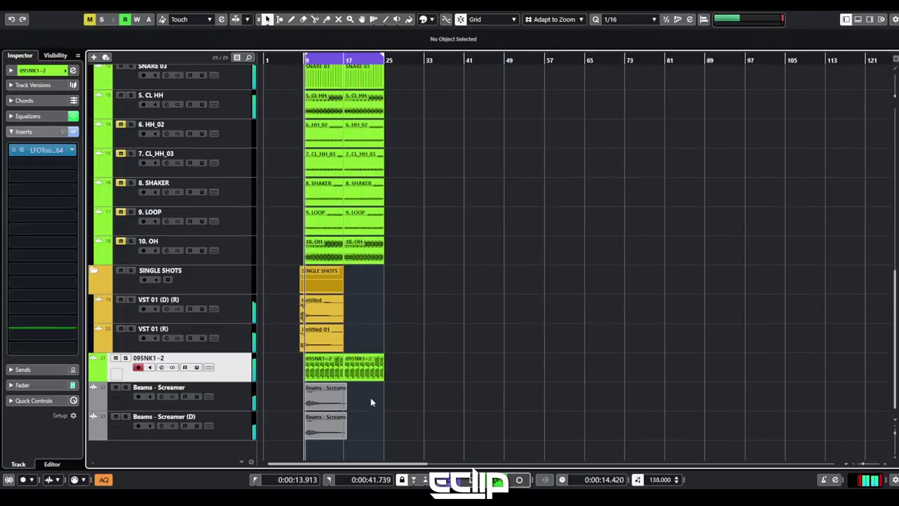
Render both Beams - Screamer clips with their channel settings to one new audio track, muting the source events
drag(376, 398, 289, 448)
click(375, 401)
drag(375, 400, 288, 456)
key(alt+r)
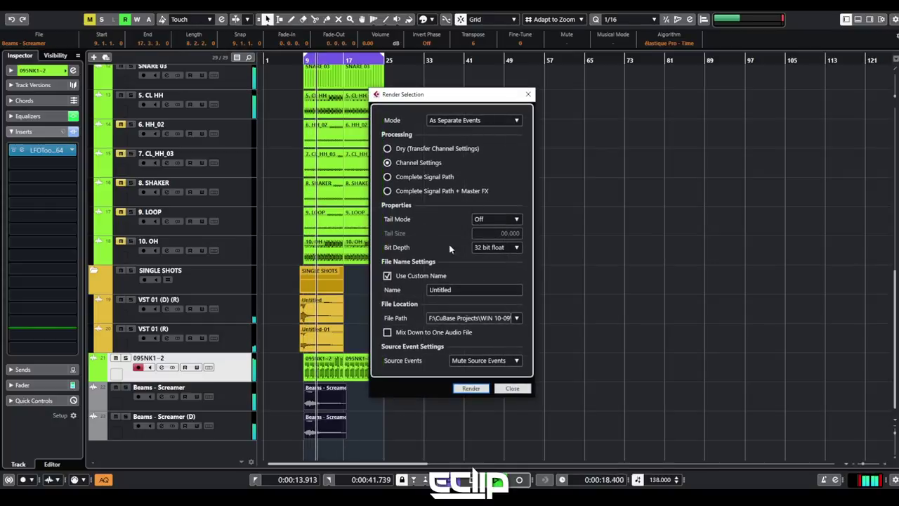
key(Return)
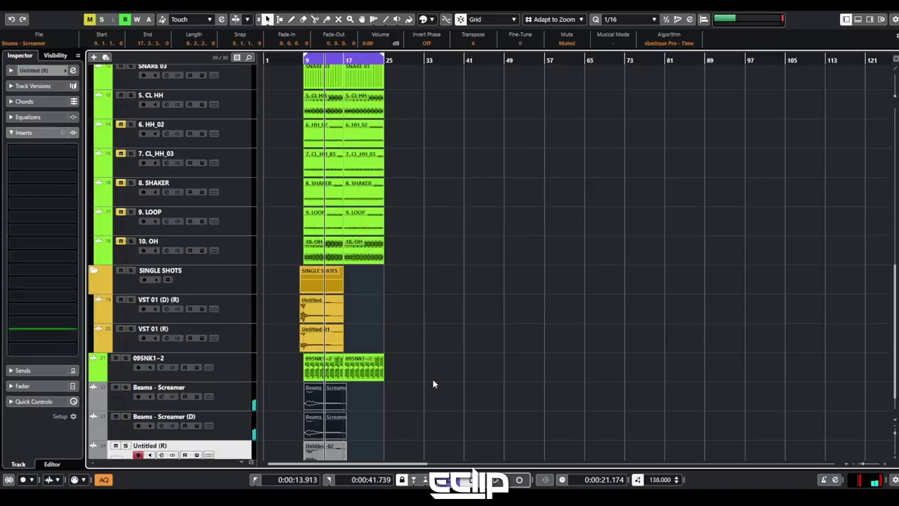
Solo and play the rendered Untitled (R) track from bar 9 and examine its spectrum in the channel equalizer
click(454, 332)
key(KP_1)
key(space)
scroll(443, 323, down, 1)
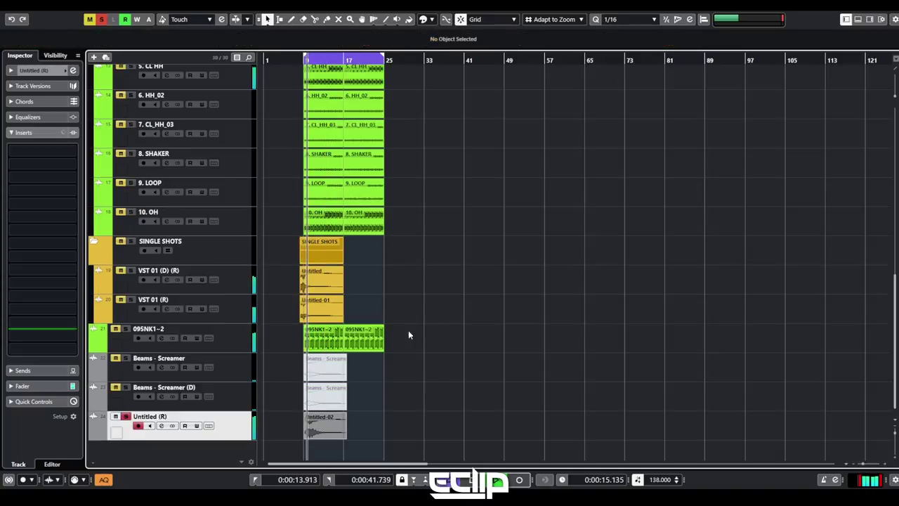
key(e)
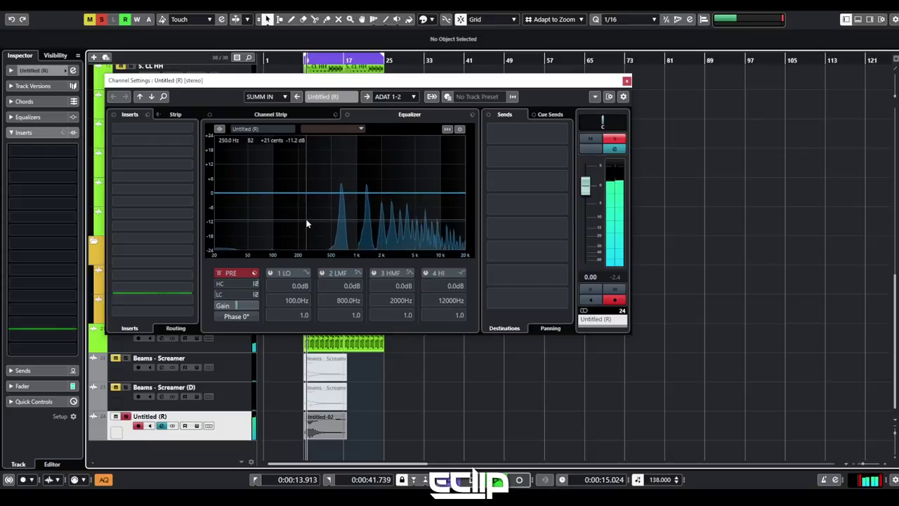
key(e)
key(space)
Insert the Doubler4 Stereo effect on the Untitled (R) track and enable its voices 2 and 4
click(48, 151)
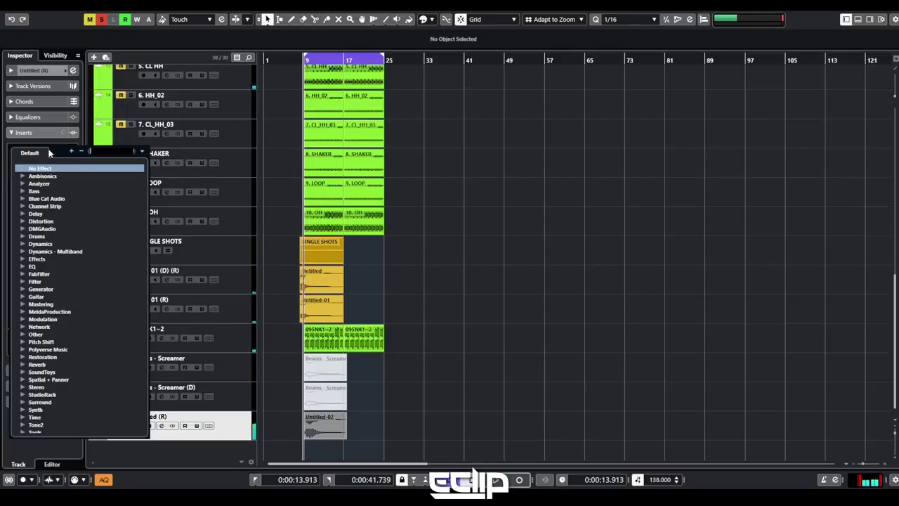
text(doubl)
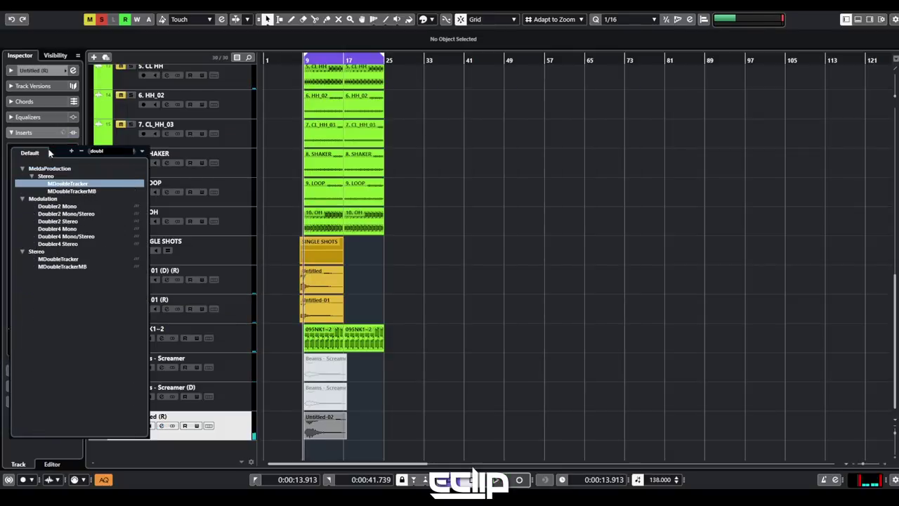
click(74, 244)
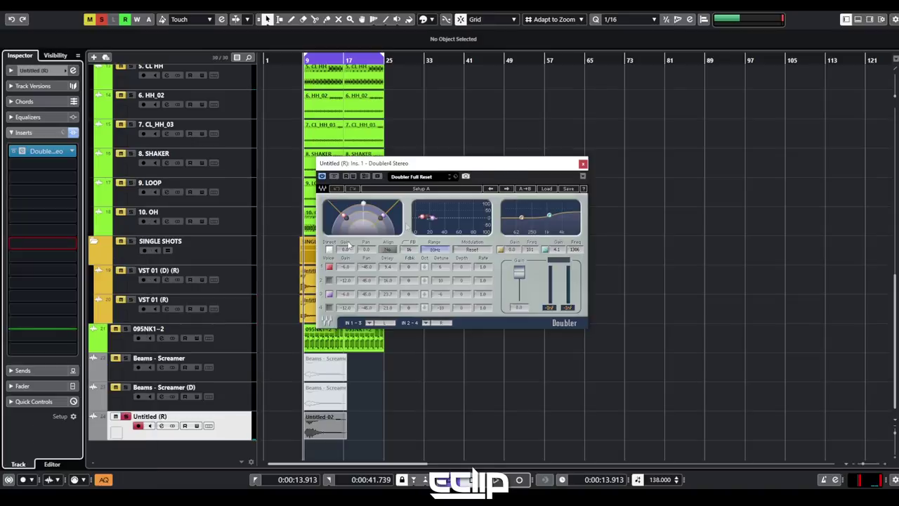
click(330, 280)
click(330, 307)
Adjust the doubler voices' gains and panning during playback and cut its high band at about 4.5 kHz
key(space)
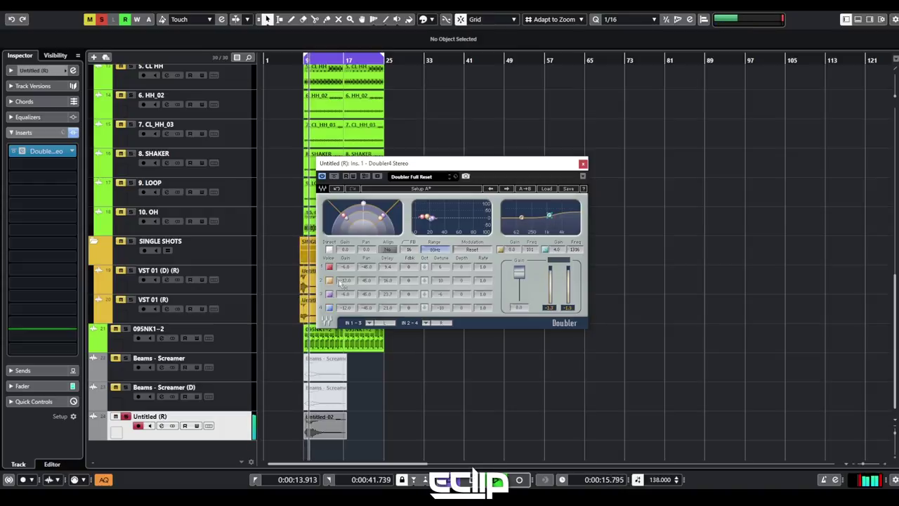
drag(343, 215, 340, 212)
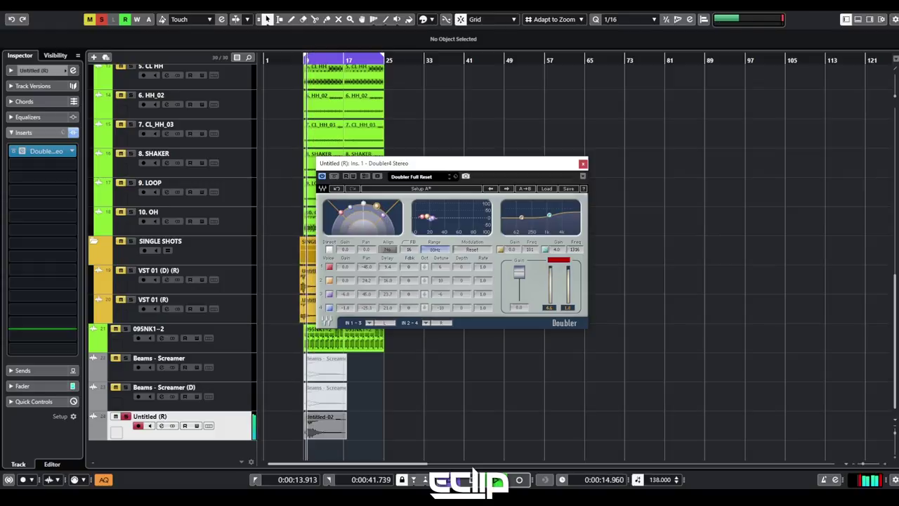
key(space)
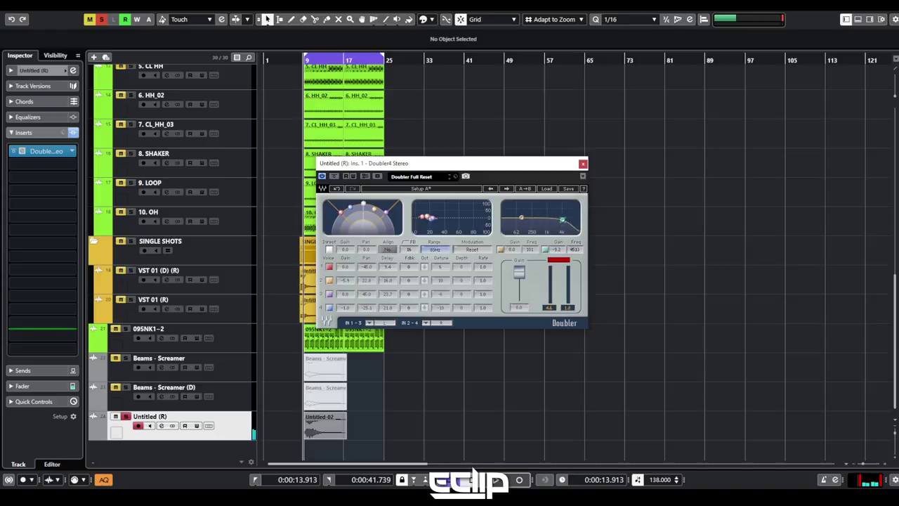
click(582, 164)
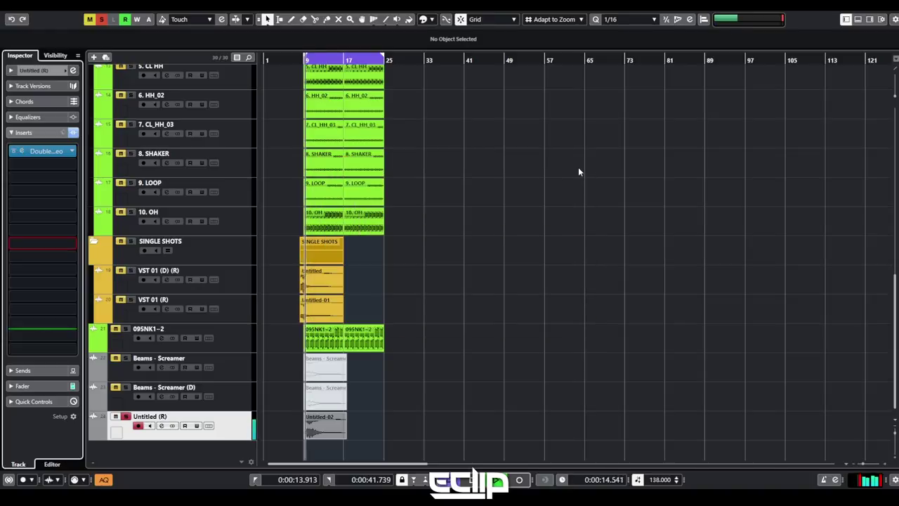
Lower the Untitled (R) channel fader to -2.25 dB while it plays
click(50, 164)
click(467, 281)
key(e)
key(space)
key(space)
drag(592, 196, 592, 199)
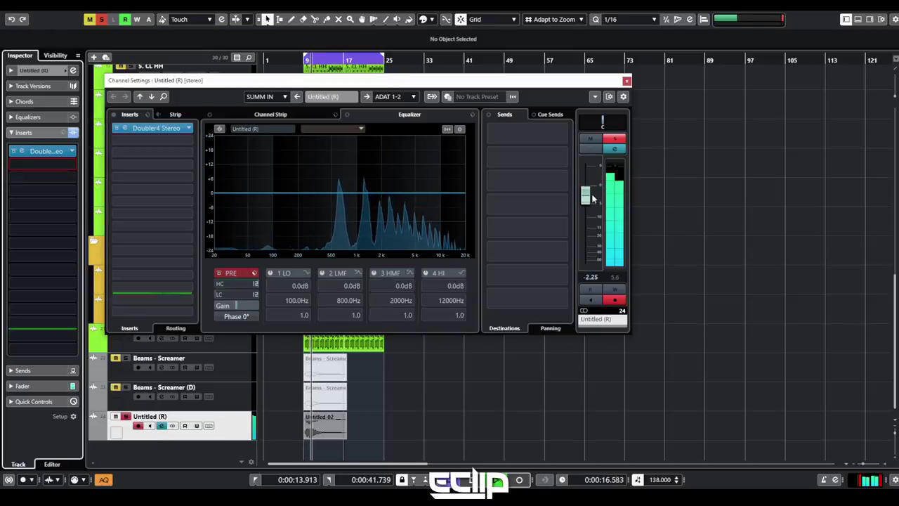
key(e)
key(space)
Duplicate the Untitled (R) track and transpose the duplicate's clip by -12 semitones, soloed for playback
right_click(249, 429)
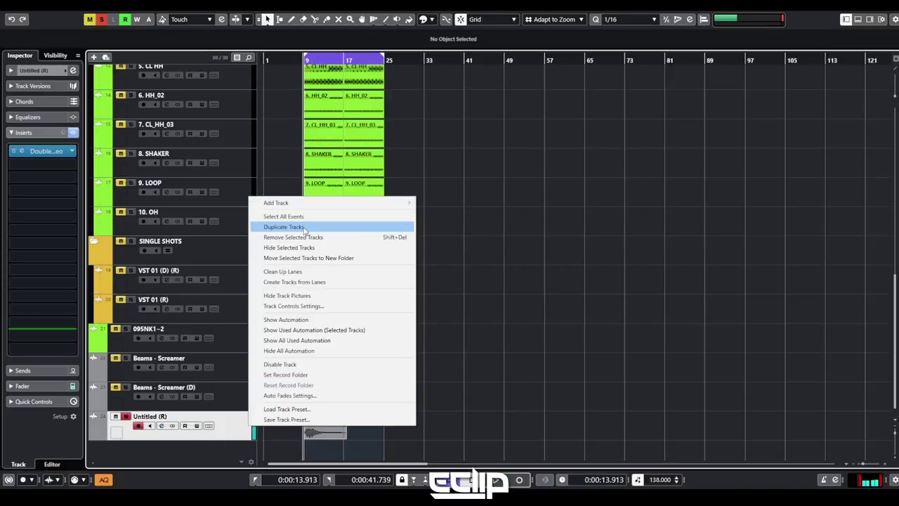
click(406, 459)
click(325, 426)
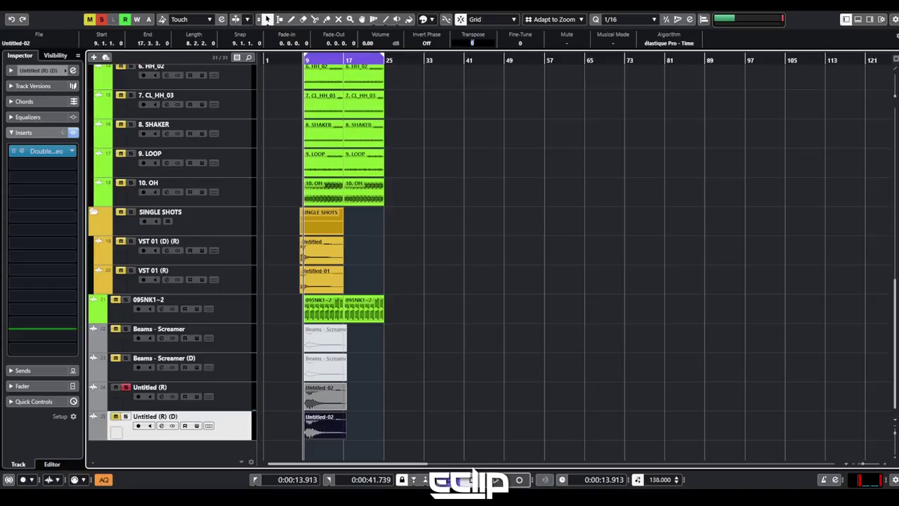
key(space)
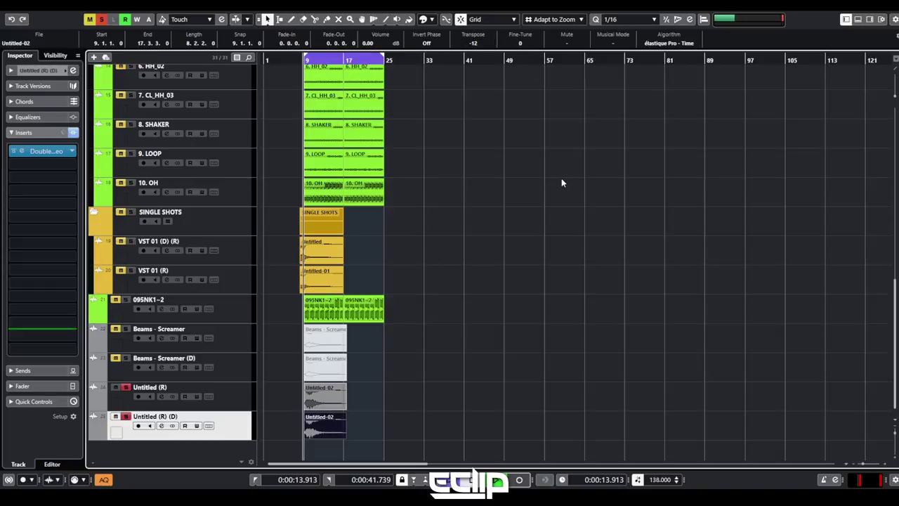
Enable a low cut on the duplicate Untitled (R) (D) channel and lower its fader to -3.95 dB
key(e)
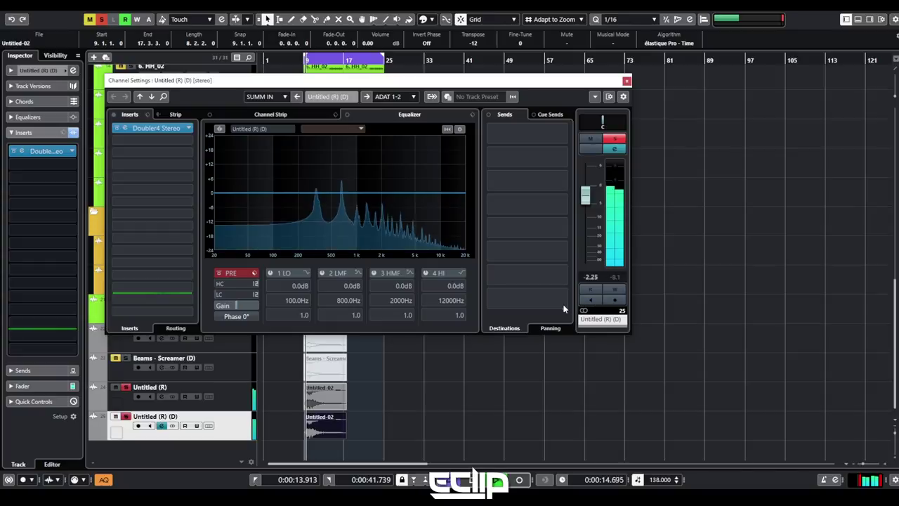
click(258, 293)
key(space)
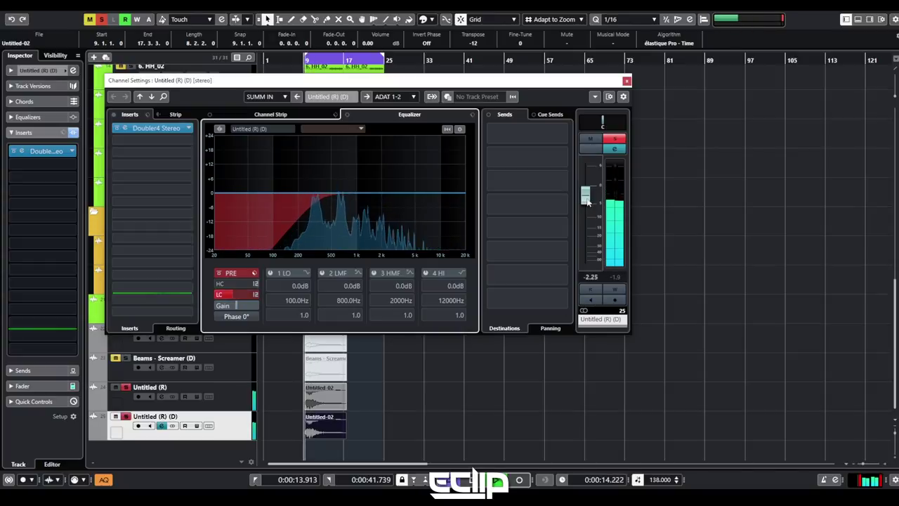
drag(585, 195, 585, 201)
key(space)
Change the duplicate channel's panner type and swap its left and right sides, and check the result in playback
right_click(611, 119)
key(Escape)
right_click(630, 127)
click(640, 124)
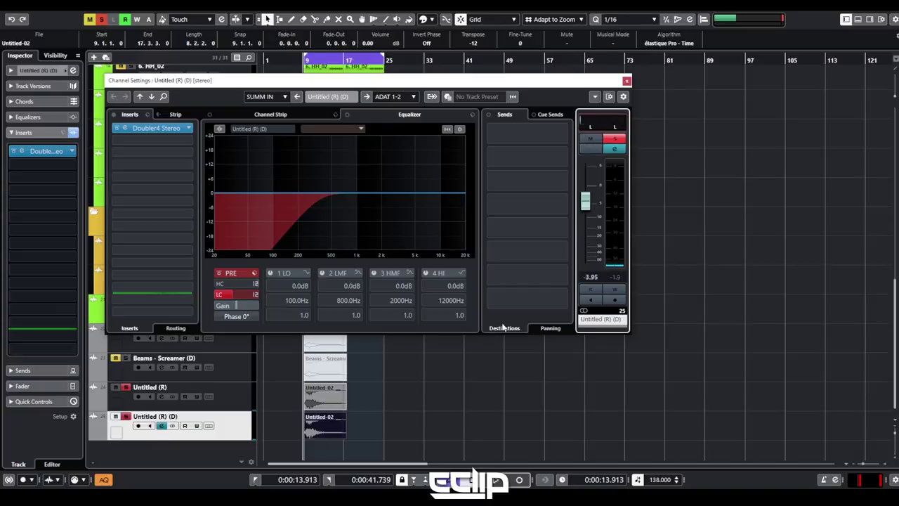
mouse_move(611, 122)
mouse_down()
mouse_move(636, 122)
mouse_move(608, 120)
mouse_move(616, 120)
mouse_up()
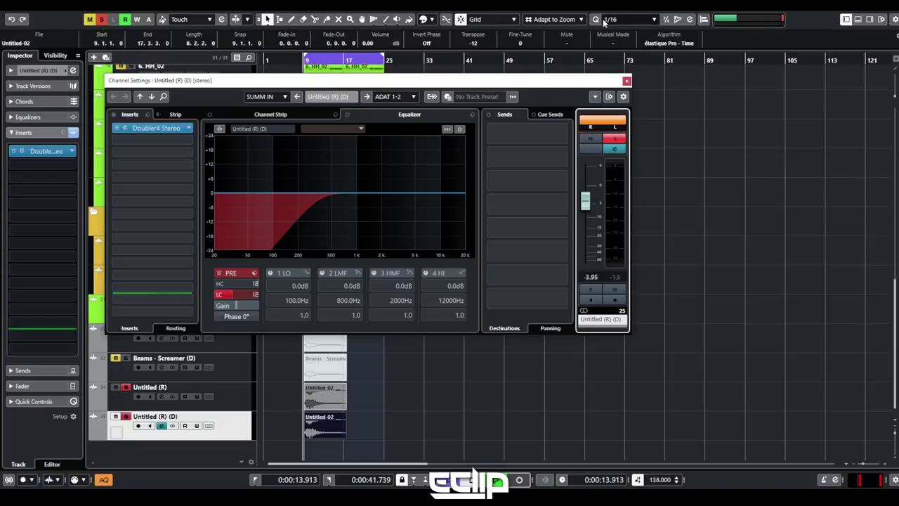
key(space)
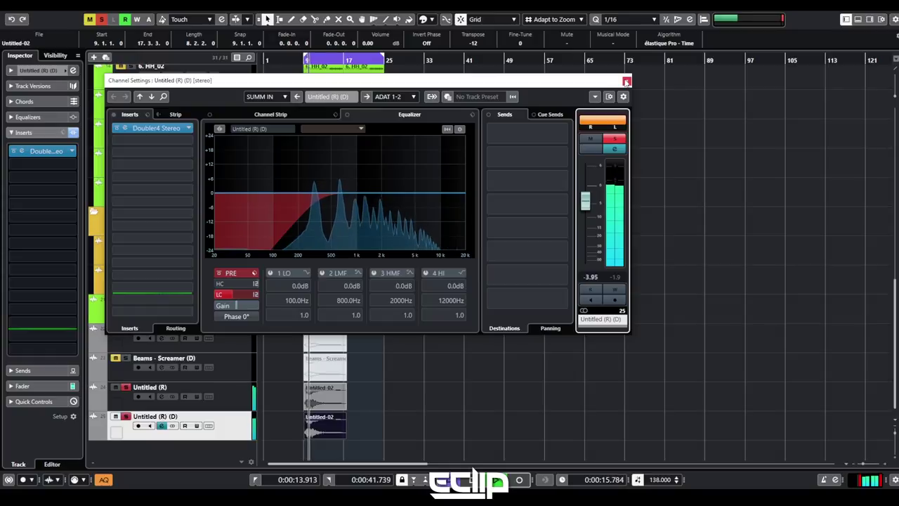
click(626, 81)
Unsolo both rendered Screamer tracks and play the groove with the 095NK1~2 loop muted
click(125, 417)
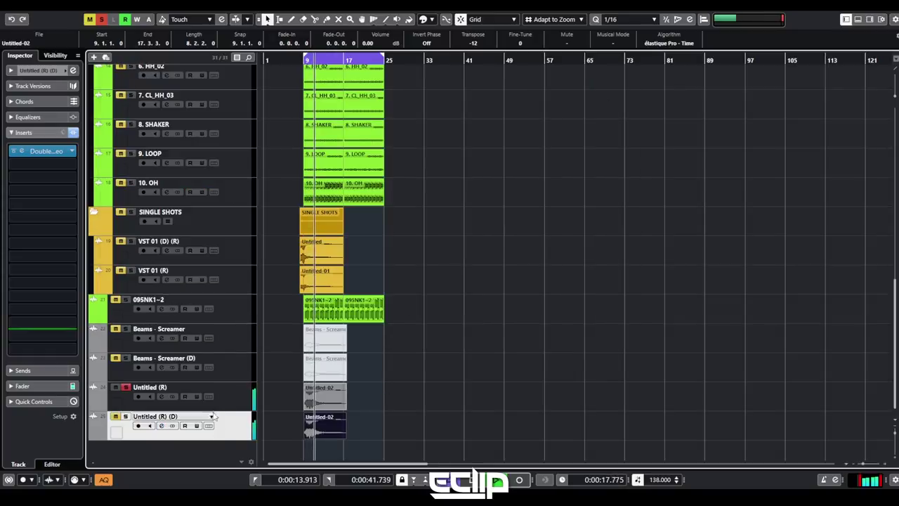
click(125, 387)
click(429, 367)
key(space)
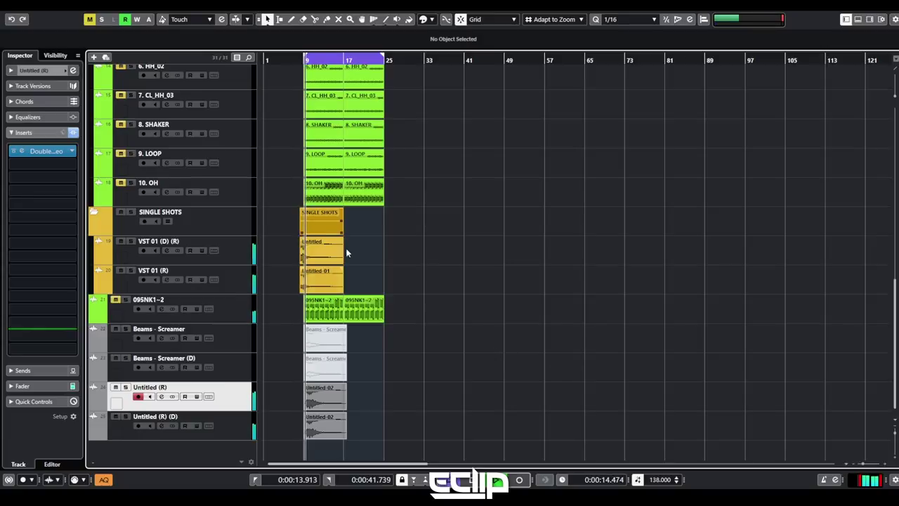
Set the volume of both Untitled-02 clips to -3.00 dB and play the groove from the cycle start
click(241, 246)
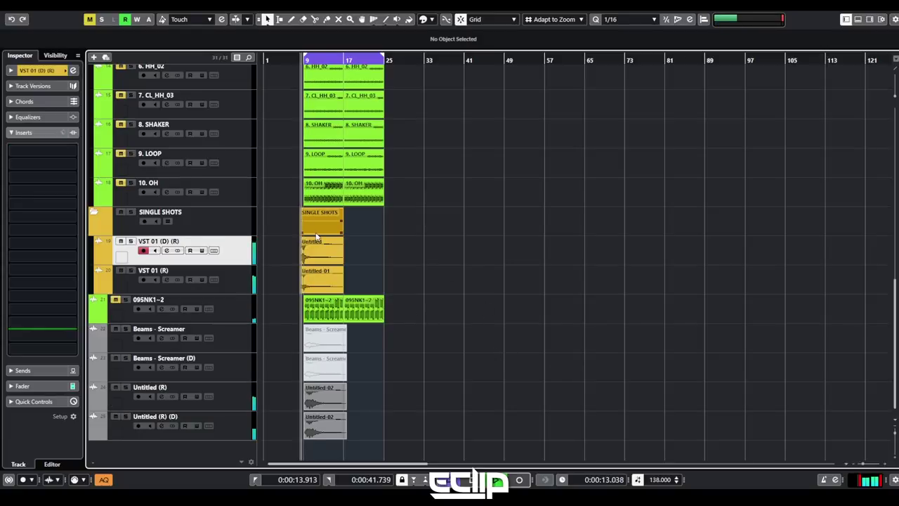
scroll(287, 225, up, 3)
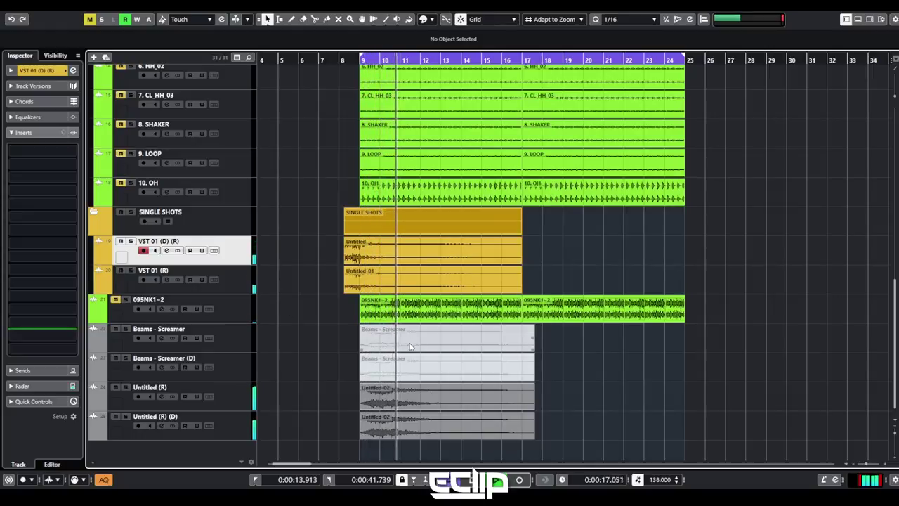
drag(314, 392, 391, 424)
scroll(370, 44, down, 3)
key(space)
key(space)
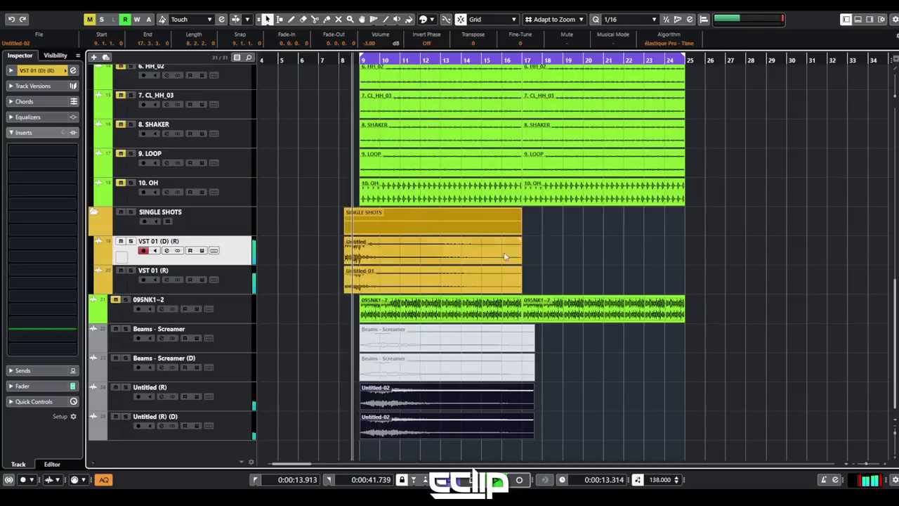
click(599, 255)
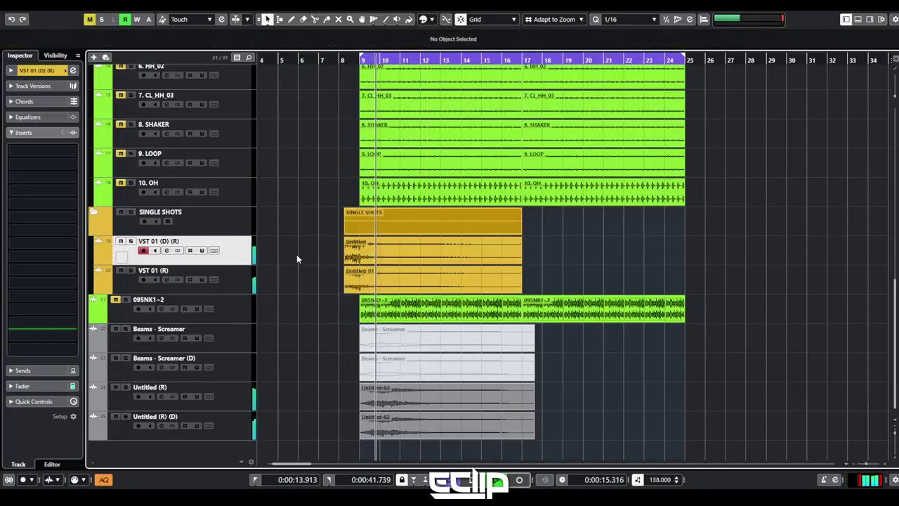
click(237, 411)
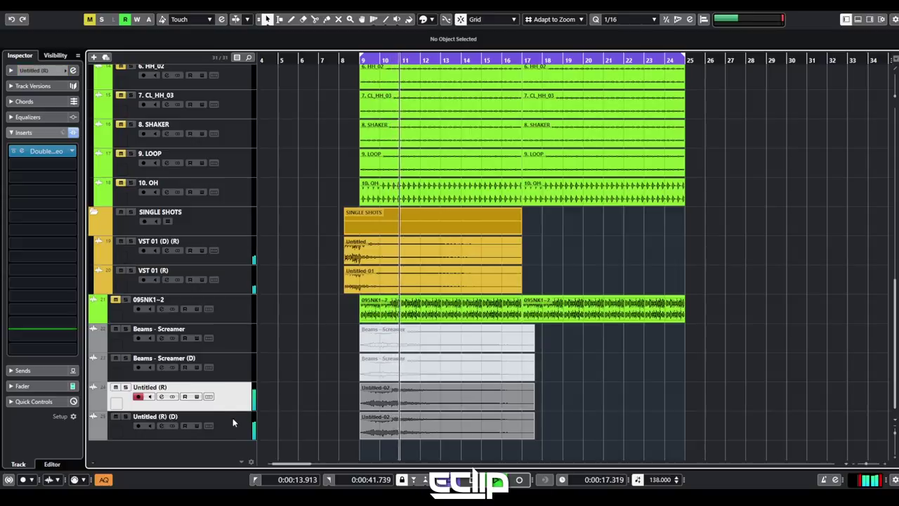
Solo the KICK, BASS (D) and Sylenth1 01 tracks, leaving VST 01 (D) unsoloed, and restart playback from the cycle start
scroll(172, 215, up, 5)
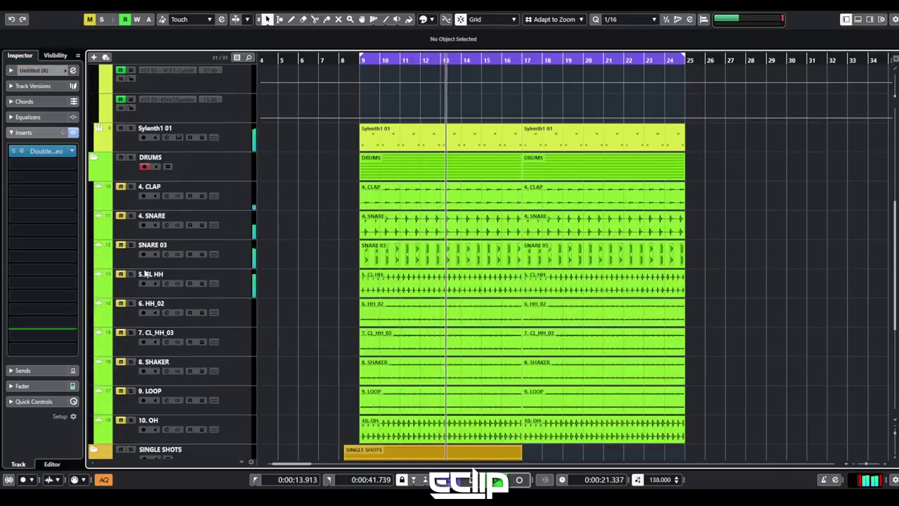
scroll(353, 234, up, 5)
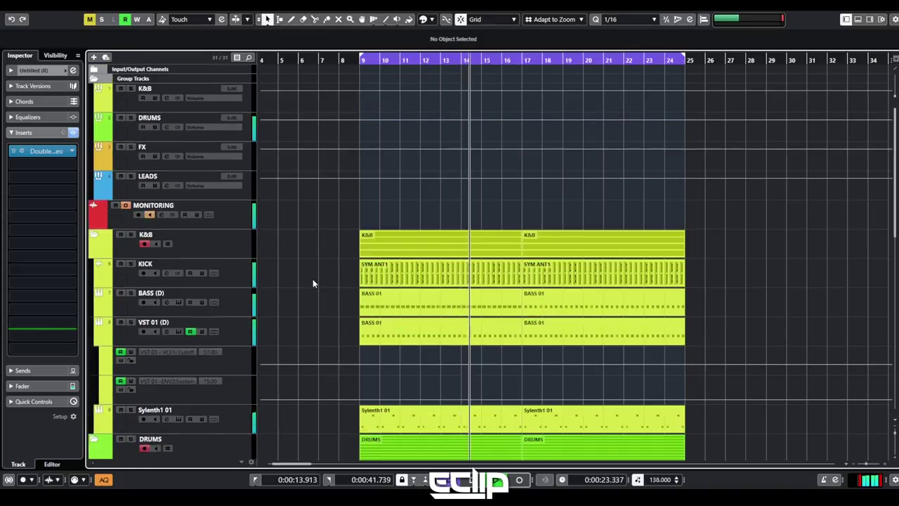
scroll(312, 279, down, 3)
click(244, 201)
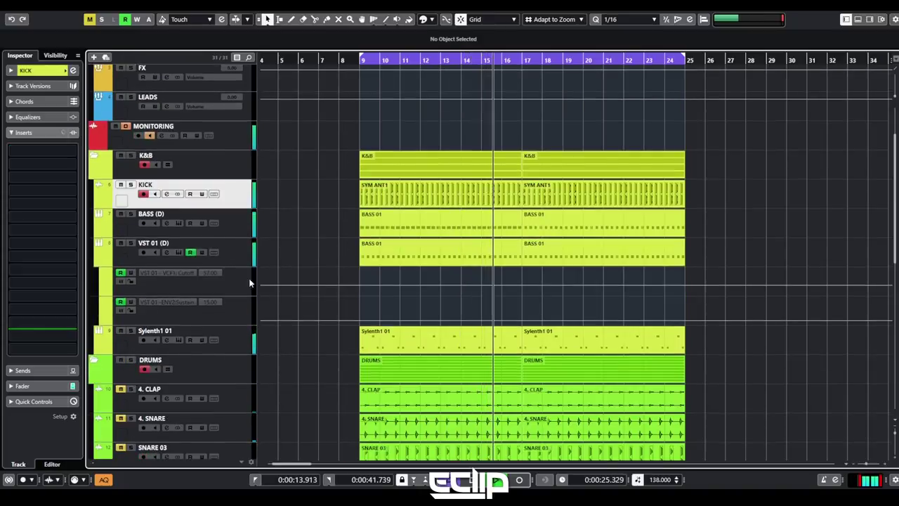
shift+click(252, 338)
key(s)
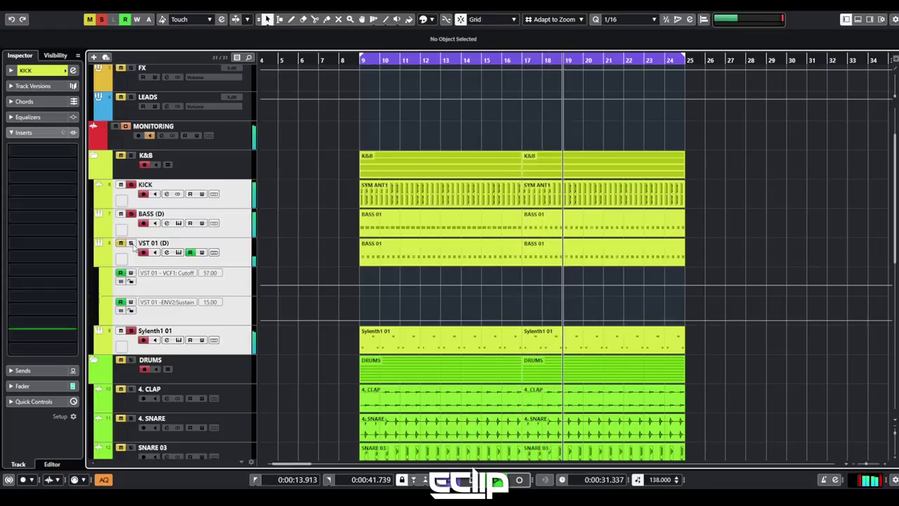
key(space)
key(space)
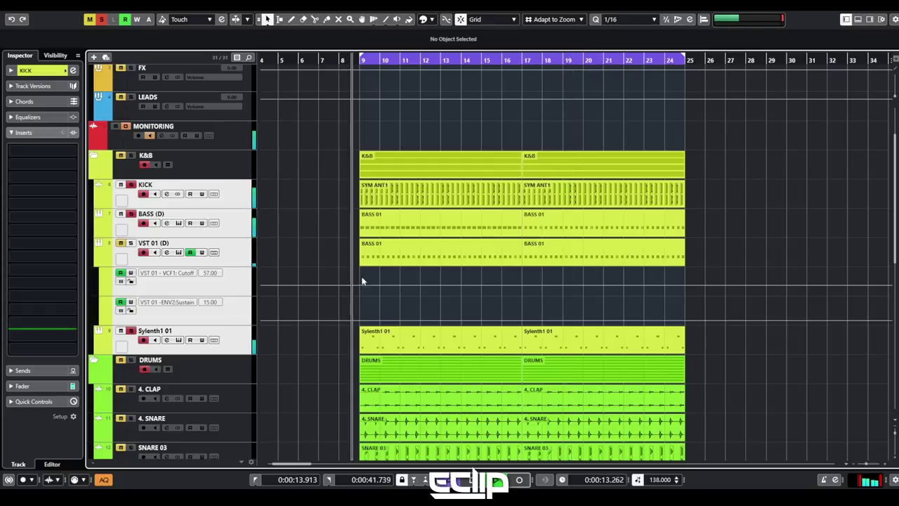
Add sixteenth-length D#2 notes at 9.1.1, 9.2.2 and 9.2.4 to the first Sylenth1 01 clip, with velocities 44, 12 and 22
double_click(379, 343)
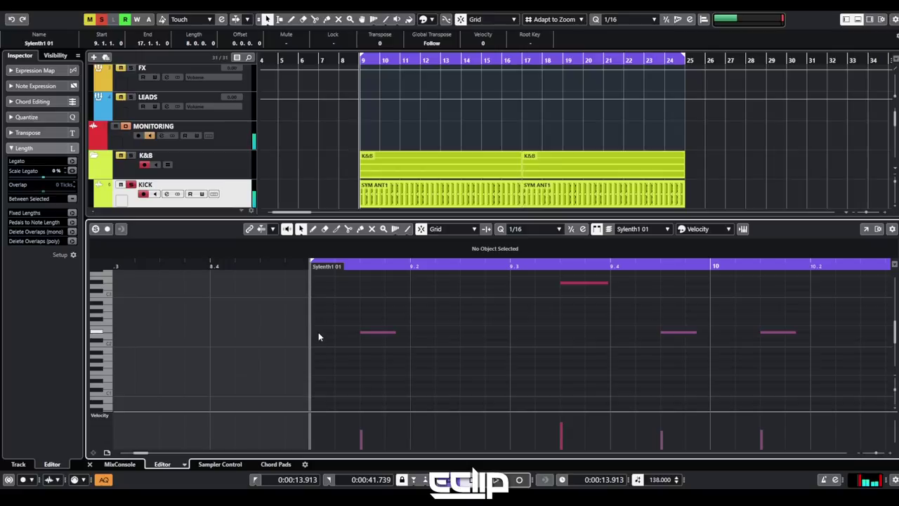
double_click(318, 331)
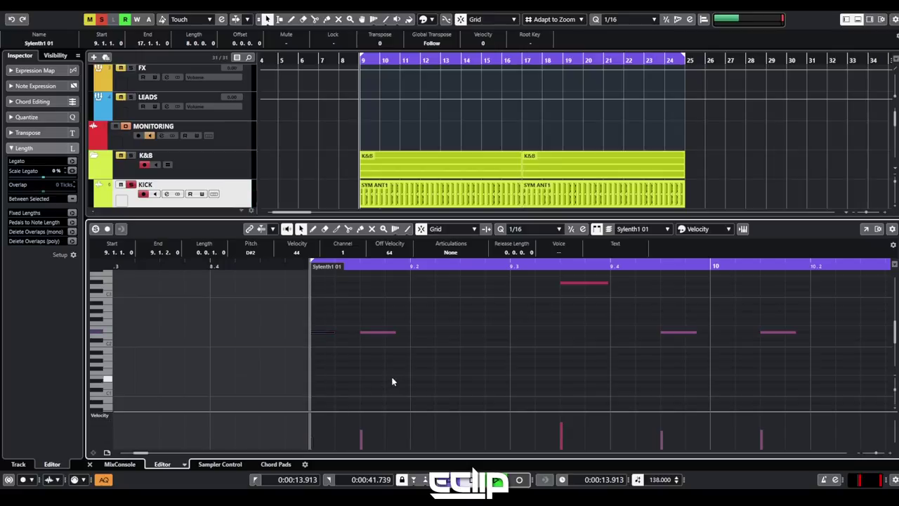
click(445, 338)
double_click(445, 337)
double_click(494, 334)
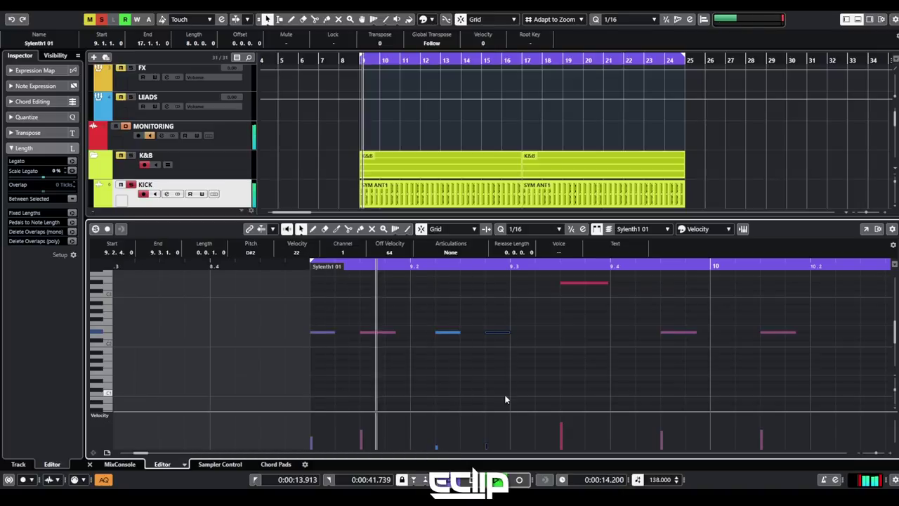
scroll(459, 356, down, 3)
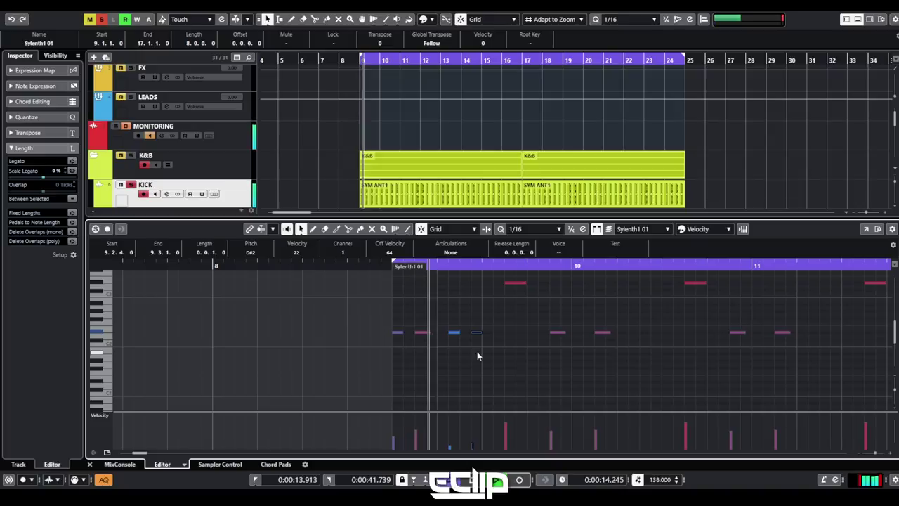
click(518, 332)
key(space)
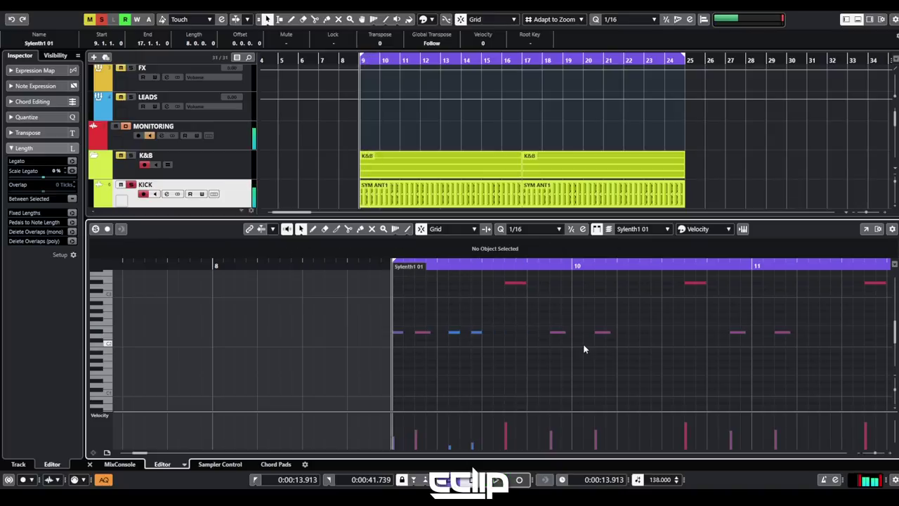
Replace the D#2 note at 9.4.3 with two low-velocity sixteenth notes on D#2 at 9.4.2 and 9.4.4
key(h)
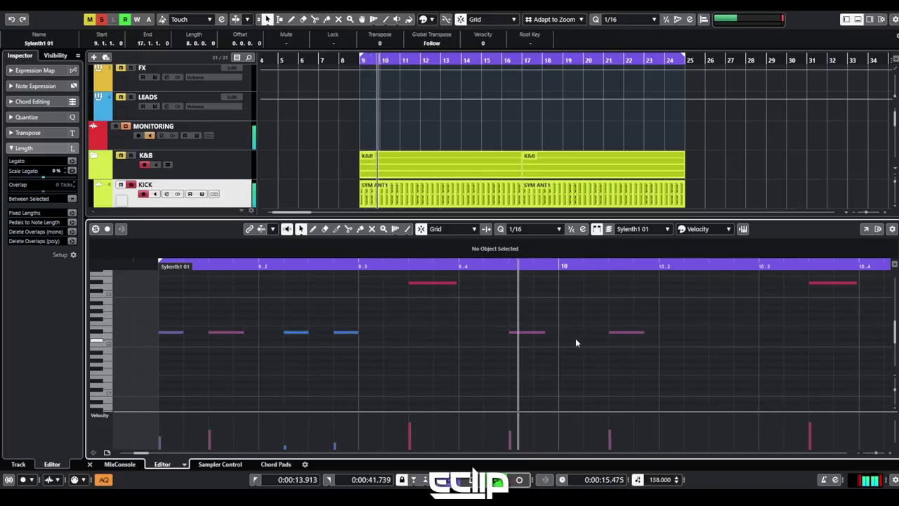
key(space)
double_click(496, 332)
click(522, 332)
key(Delete)
double_click(536, 332)
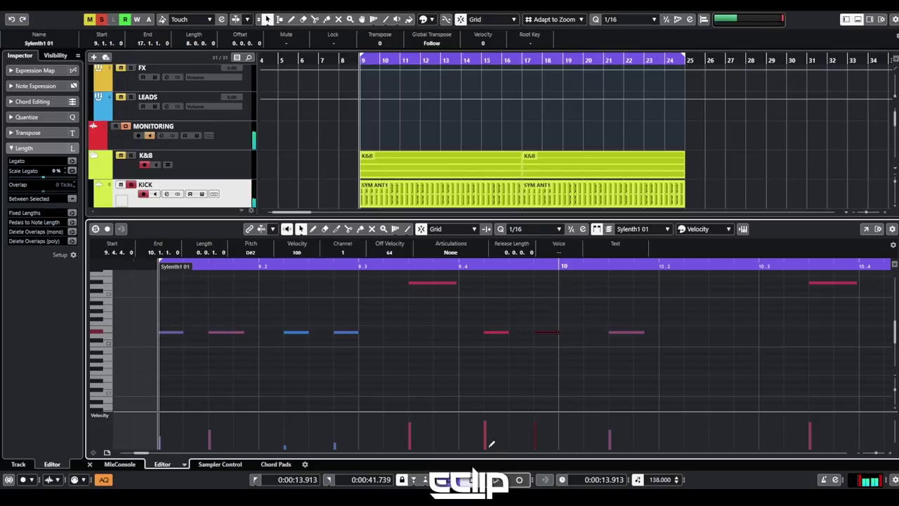
key(space)
scroll(391, 391, down, 3)
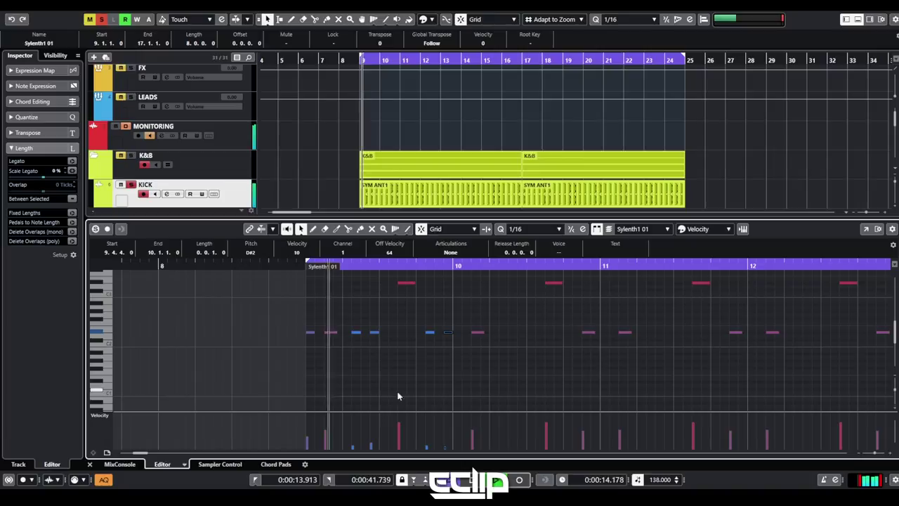
click(416, 381)
key(space)
Copy the two quiet D#2 notes from 9.2.2 and 9.2.4 to start at 10.2.2, and delete the D#2 note at 10.4.3
drag(353, 325, 388, 351)
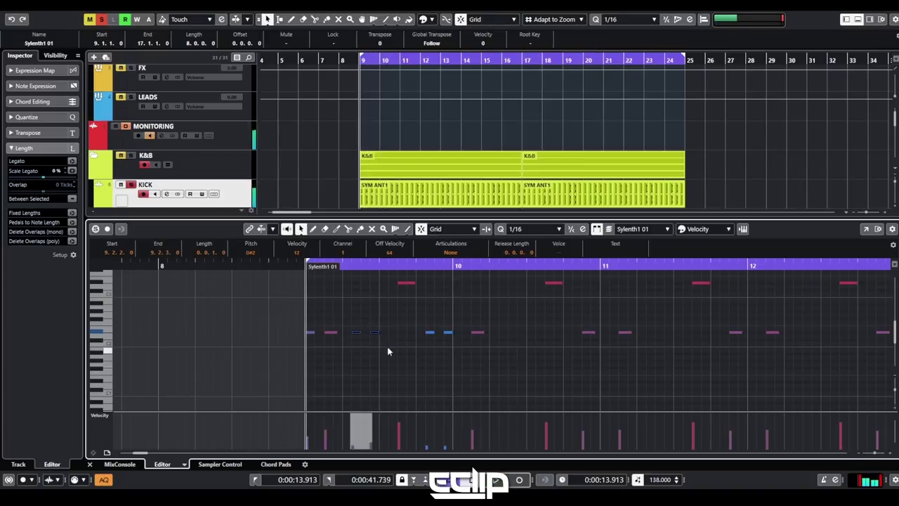
click(503, 267)
key(ctrl+v)
click(548, 324)
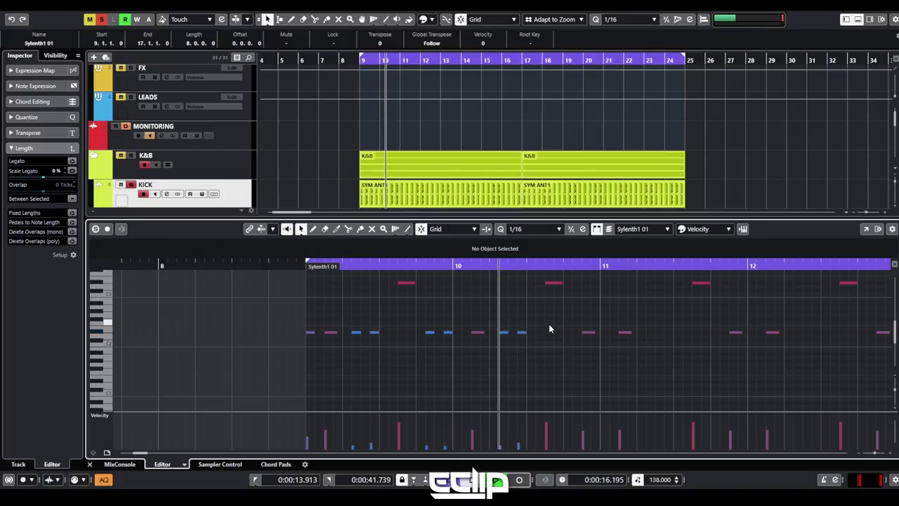
key(space)
key(space)
key(space)
drag(568, 321, 587, 353)
key(Delete)
drag(542, 309, 486, 366)
key(space)
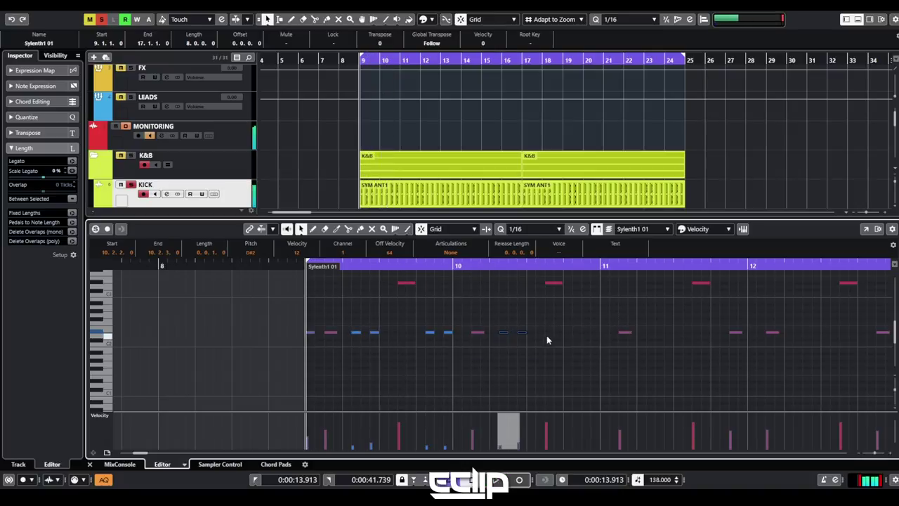
Trim the start of the D#3 note at 10.3.3 slightly and add a very short D#2 note at 10.3.3
scroll(547, 335, up, 3)
scroll(548, 338, up, 3)
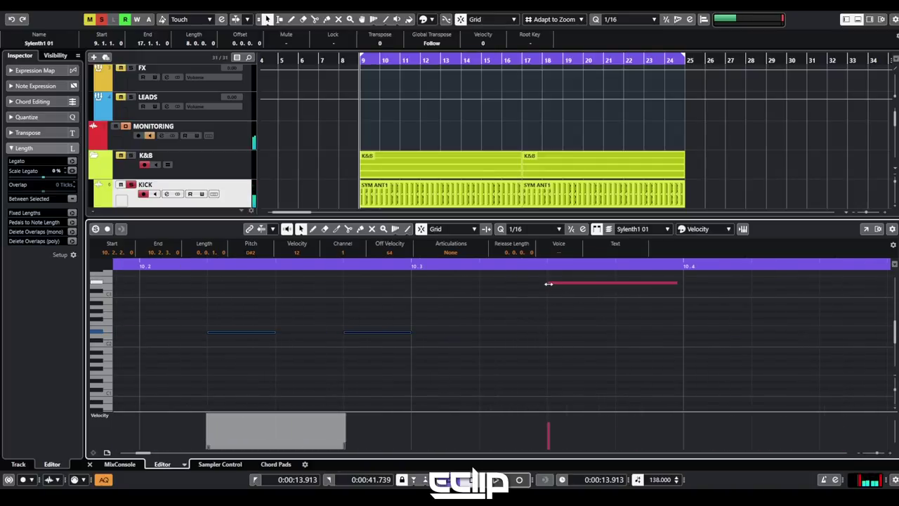
drag(549, 283, 556, 284)
double_click(550, 332)
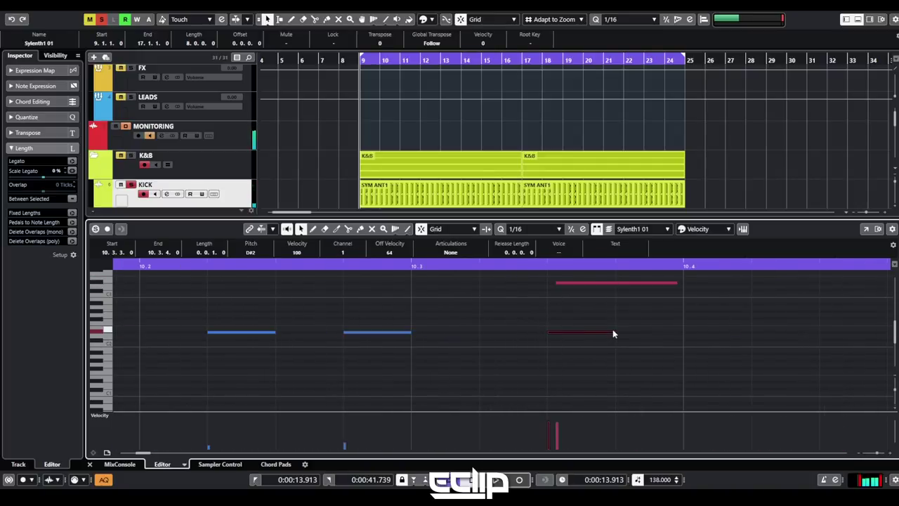
drag(614, 332, 569, 337)
click(573, 364)
key(space)
scroll(561, 359, down, 5)
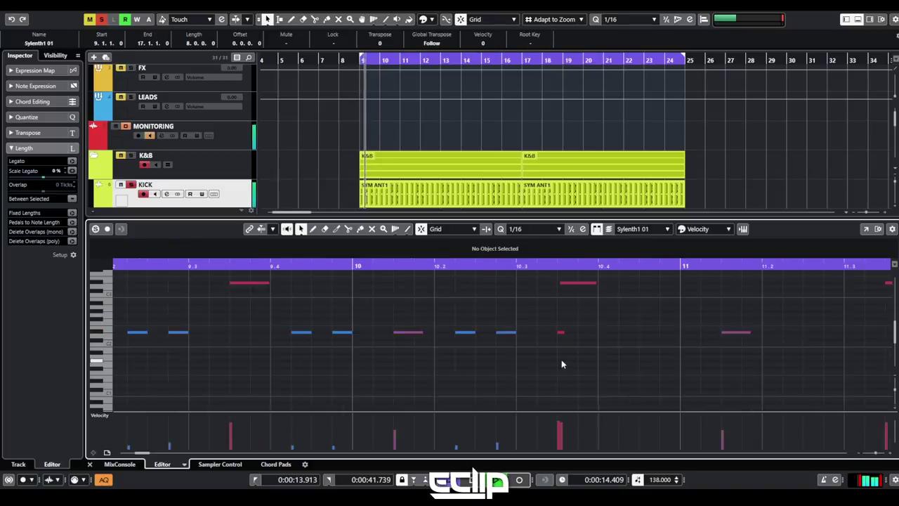
key(space)
Trim the start of the bar 9 D#3 note to 9.3.3.16 and add a very short D#2 note at 9.3.3
scroll(337, 295, up, 5)
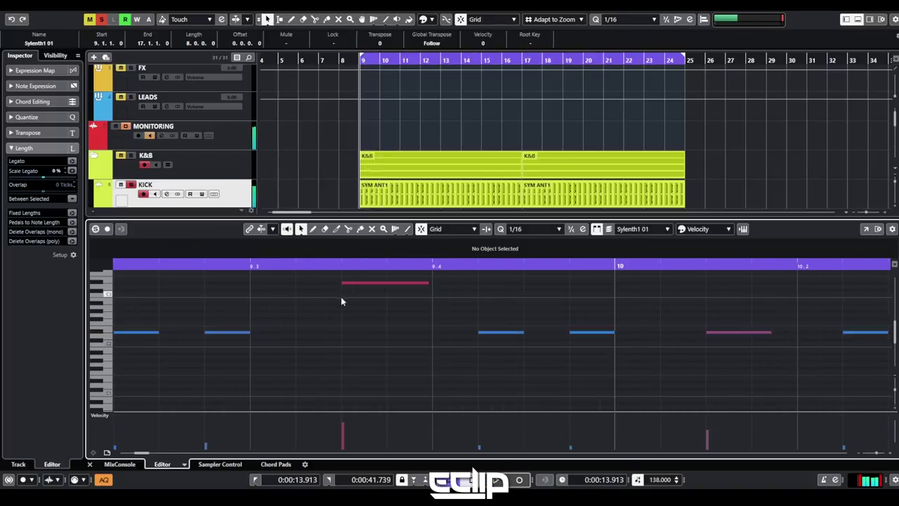
click(345, 285)
drag(343, 283, 349, 284)
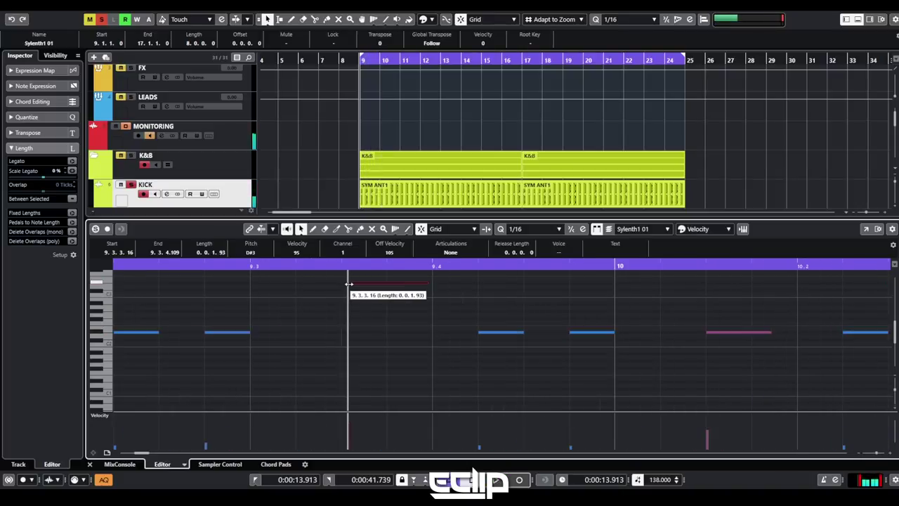
click(344, 331)
drag(382, 332, 356, 338)
click(362, 367)
scroll(303, 369, down, 4)
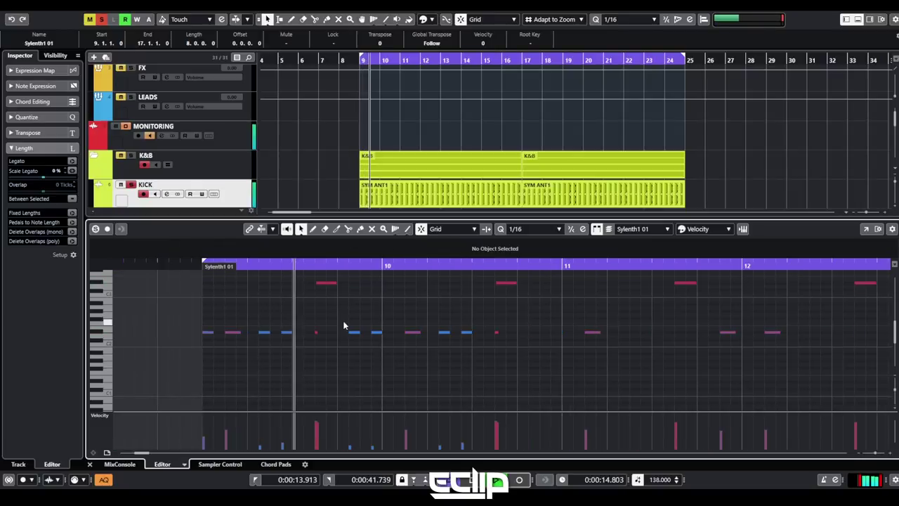
key(space)
Trim the bar 9 D#3 note's start further to 9.3.3.57 and lengthen the short D#2 note to slightly overlap it
key(h)
key(h)
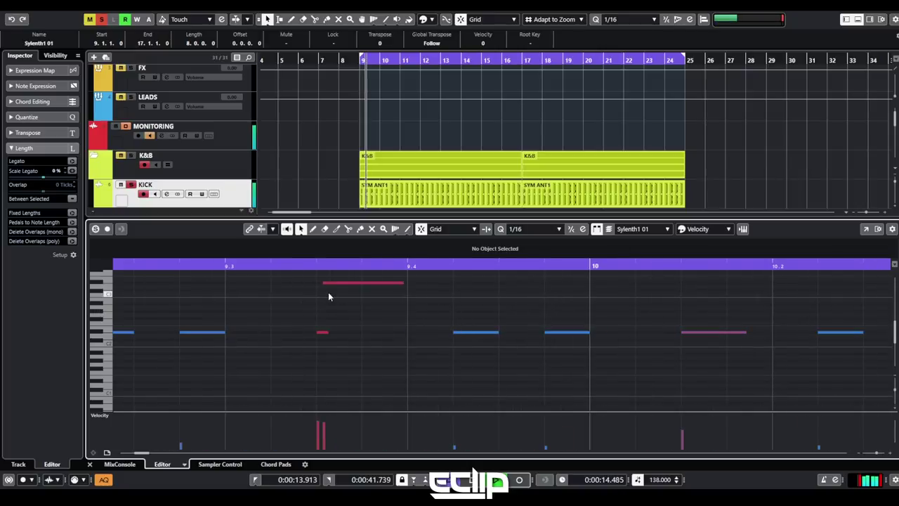
drag(323, 283, 339, 283)
key(space)
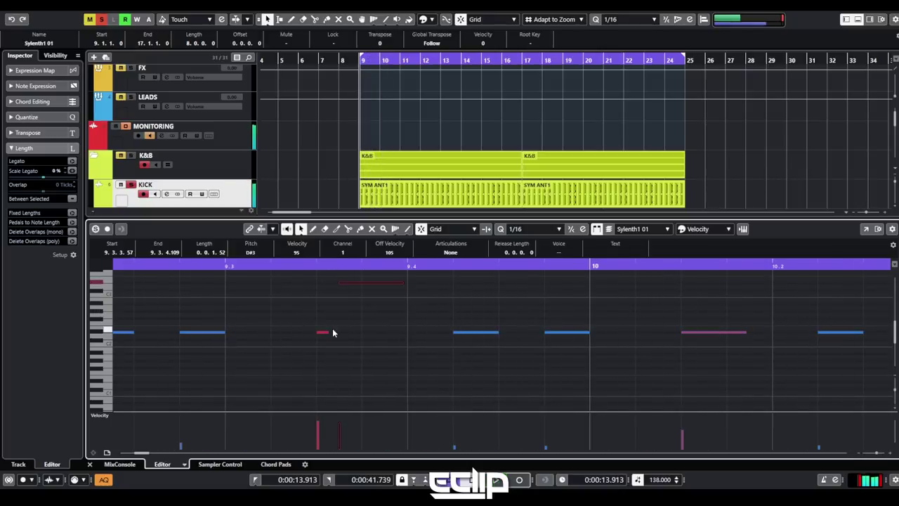
drag(327, 331, 345, 331)
click(365, 321)
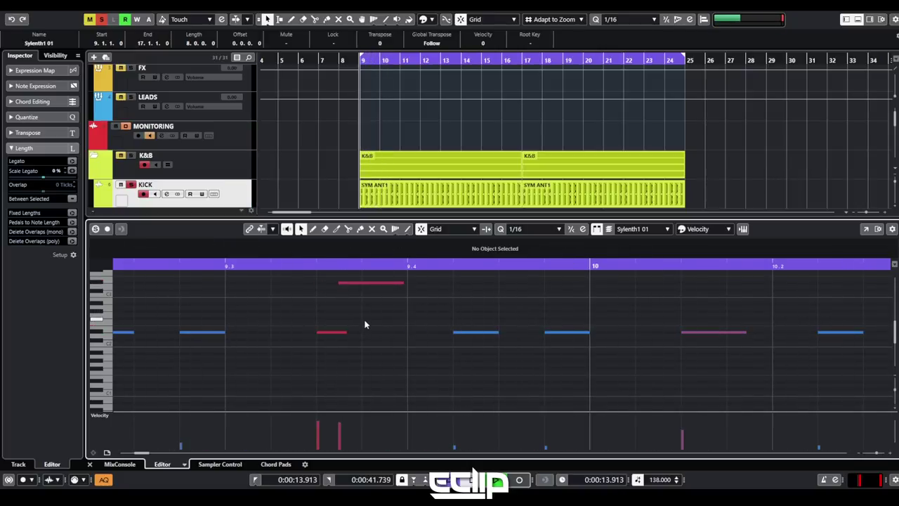
key(space)
Solo only the Sylenth1 01 track and trim the start of its bar 9 D#3 note to 9.3.4
key(ctrl+e)
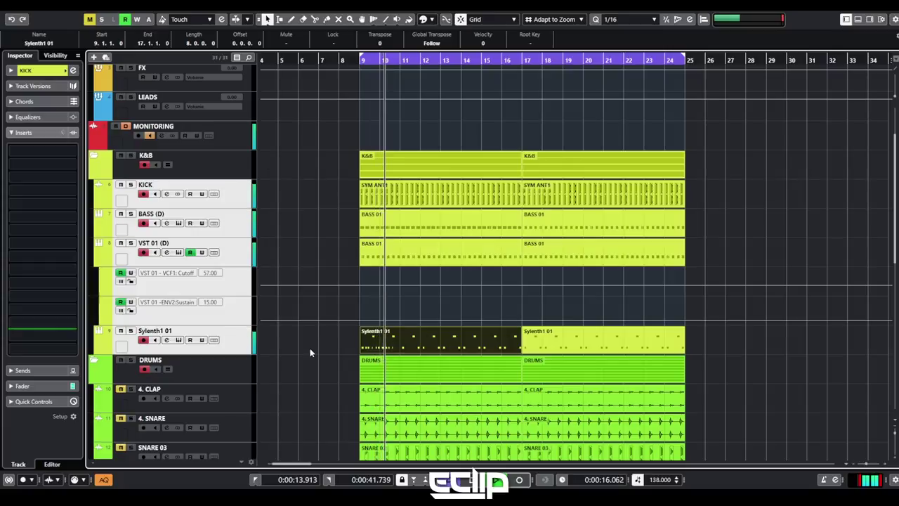
click(235, 348)
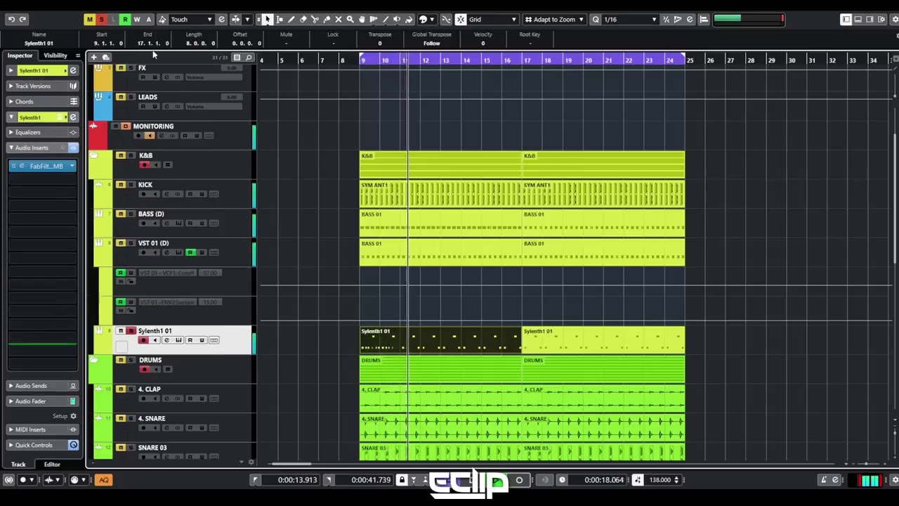
key(space)
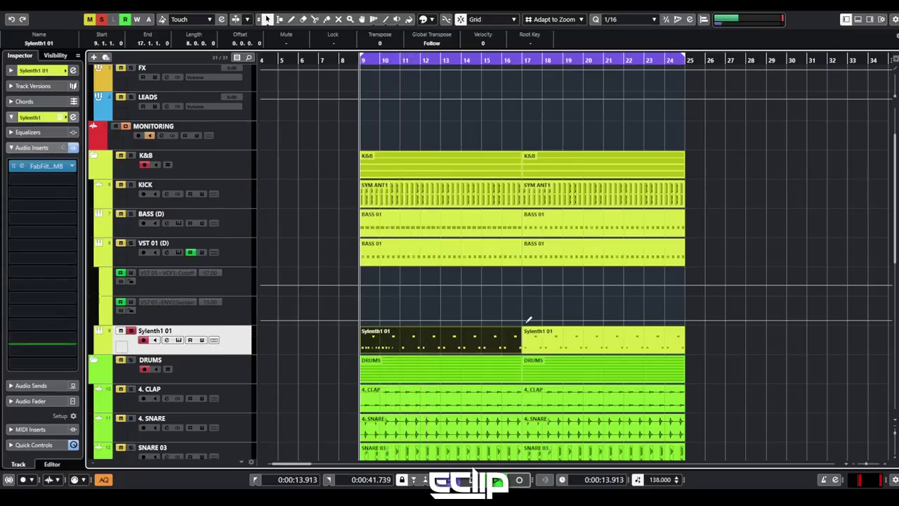
double_click(375, 345)
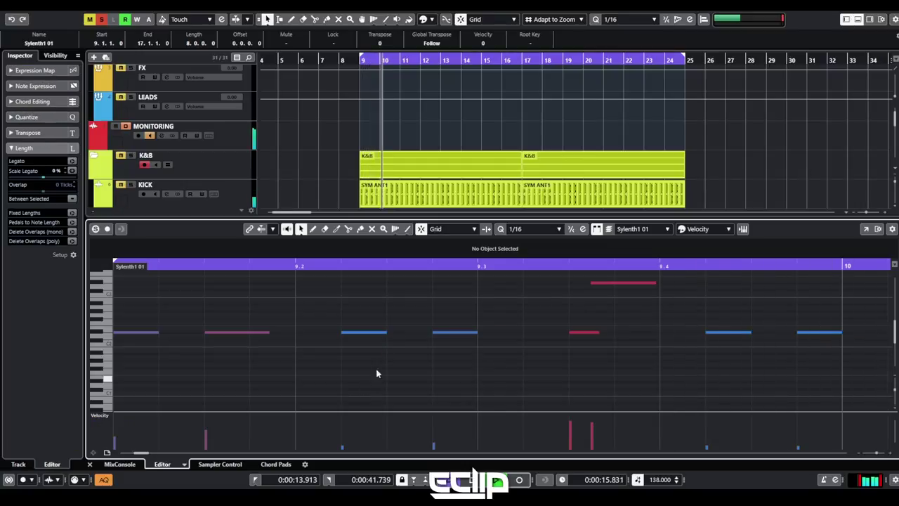
drag(590, 283, 615, 282)
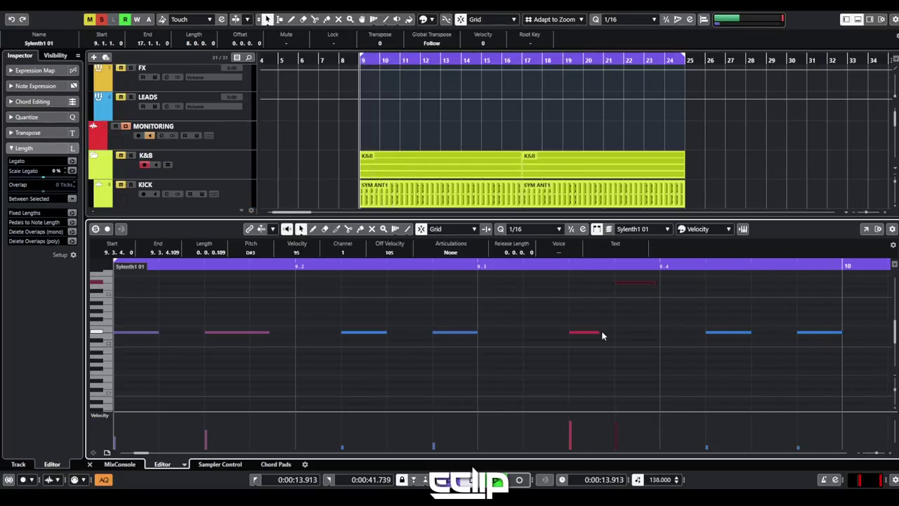
Lengthen the bar 9 D#2 note to just past 9.3.4 and the D#3 note to just past 9.4, auditioning the result
drag(596, 332, 622, 334)
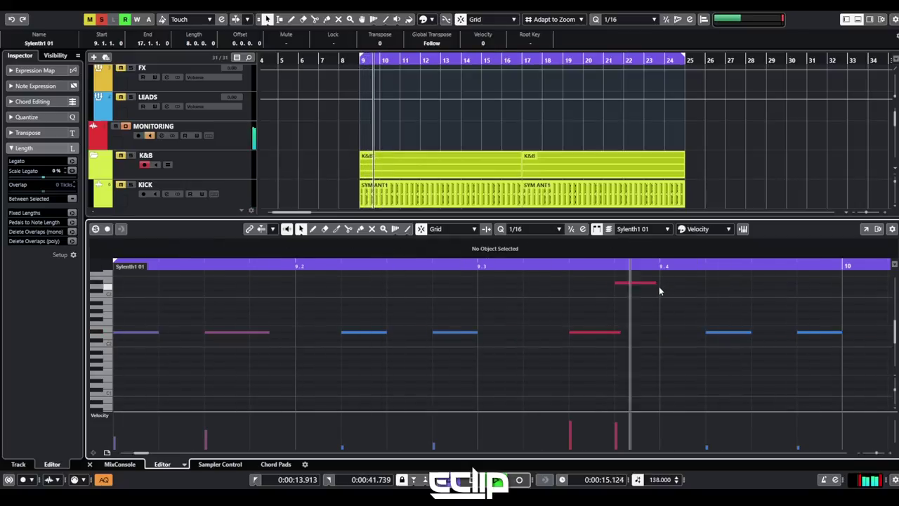
drag(655, 282, 677, 286)
key(space)
click(655, 306)
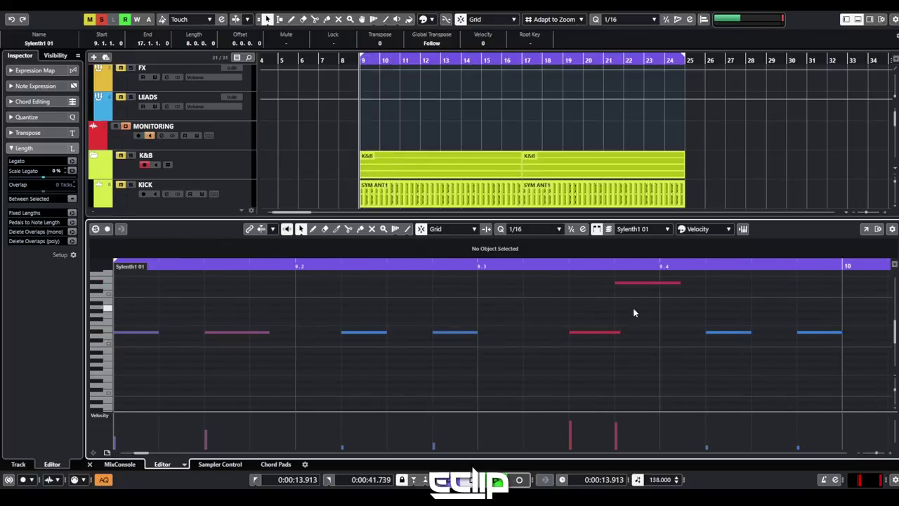
key(space)
scroll(489, 319, down, 3)
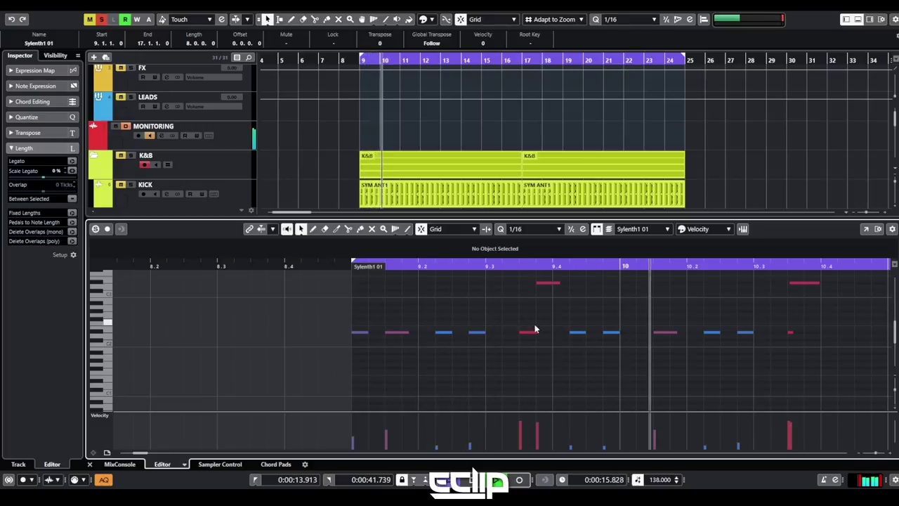
scroll(521, 315, up, 5)
scroll(410, 326, down, 5)
key(space)
key(space)
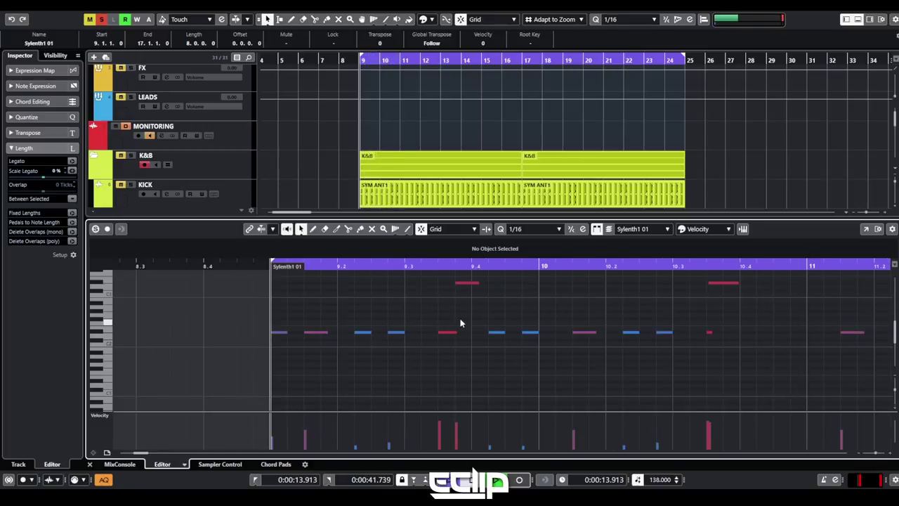
Move the bar 9 note pair of D#2 and D#3 one sixteenth earlier, to 9.3.2 and 9.3.3, and audition it
scroll(460, 325, up, 5)
drag(426, 277, 462, 363)
key(ctrl+Left)
key(space)
key(space)
click(465, 321)
key(space)
Delete all Sylenth1 01 notes after bar 9, keeping only the one-bar pattern
drag(464, 283, 894, 380)
scroll(432, 331, down, 5)
key(space)
key(space)
scroll(472, 311, down, 3)
key(Delete)
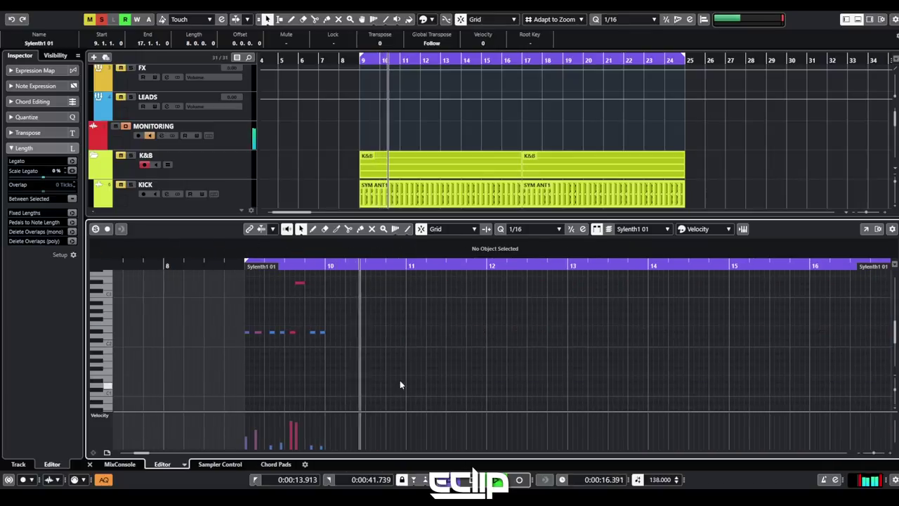
Duplicate all the bar 9 notes into bar 10 and play the result
key(space)
key(ctrl+z)
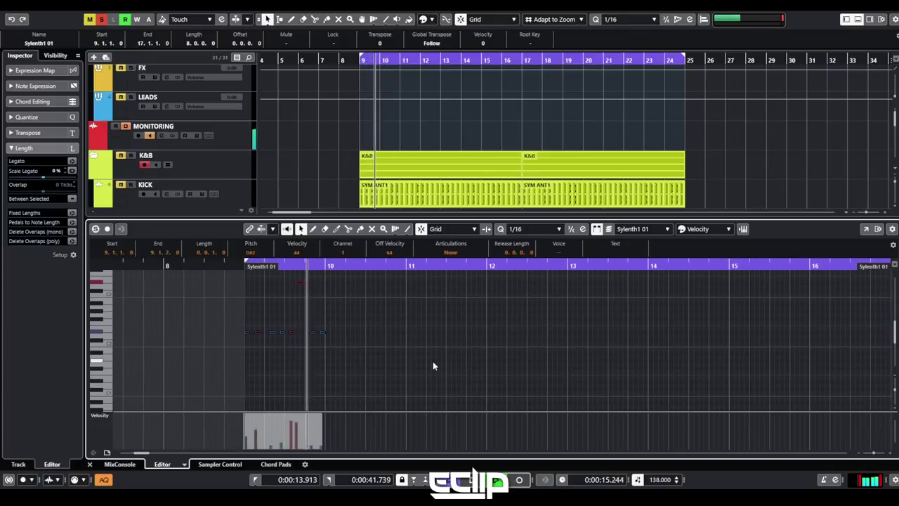
key(space)
key(space)
Move the bar 9 D#2 note to 9.3.3 and trim the start of the D#3 note to 9.3.3.65
scroll(291, 309, up, 2)
ctrl+scroll(290, 313, up, 3)
key(space)
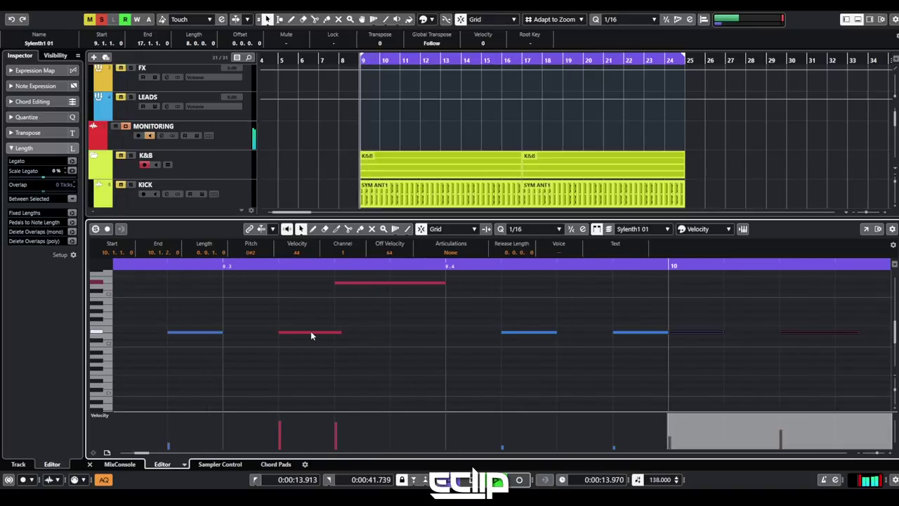
key(space)
drag(317, 335, 363, 337)
drag(339, 282, 365, 282)
click(382, 312)
scroll(445, 330, down, 4)
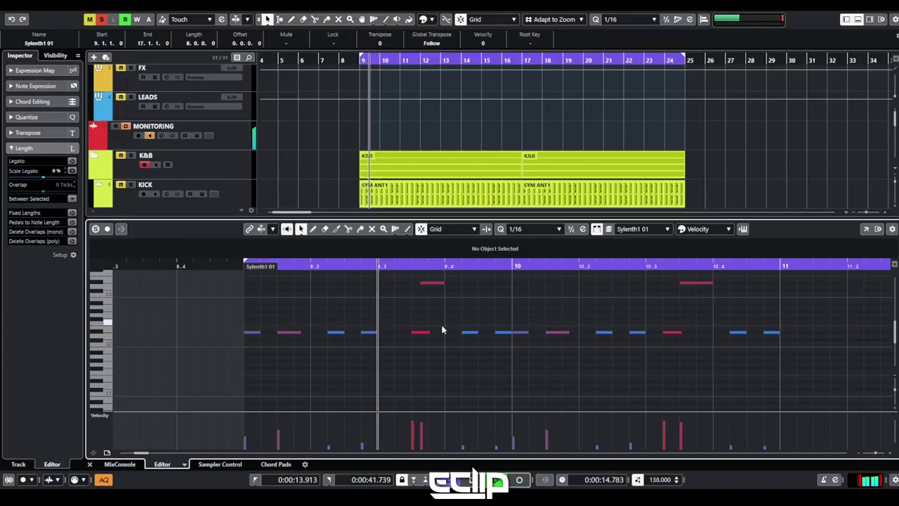
scroll(425, 317, up, 3)
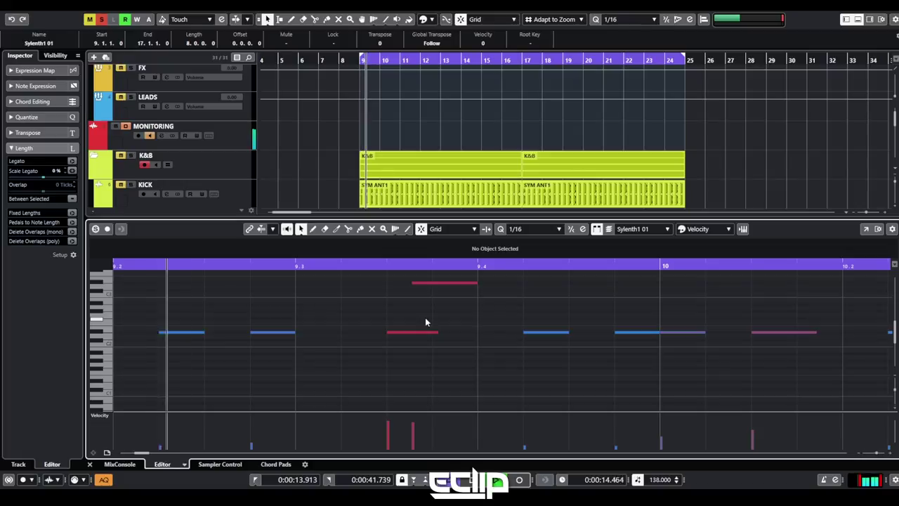
Move the bar 9 D#2 note one sixteenth earlier, back to 9.3.2
drag(376, 277, 361, 330)
drag(374, 301, 408, 355)
key(space)
click(420, 335)
Quantize the bar 9 D#3 note to start at 9.3.4 and shorten it to end at 9.4
drag(443, 276, 460, 322)
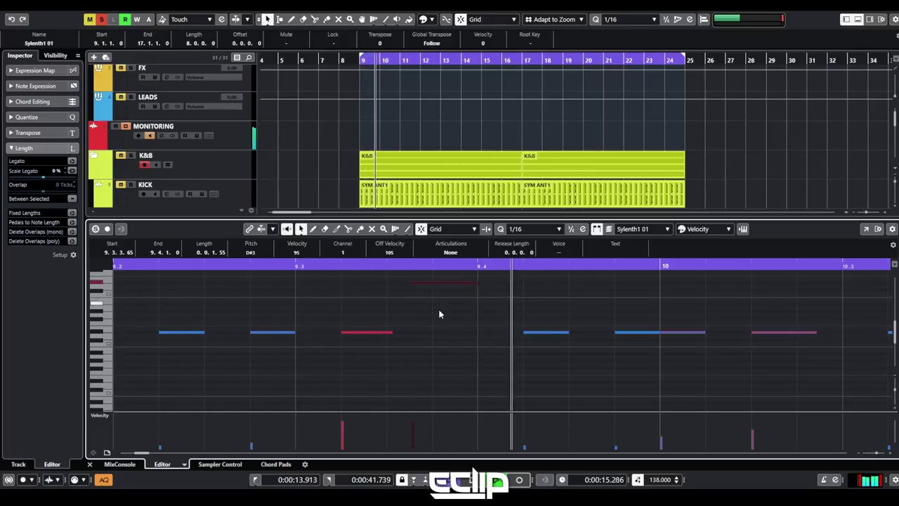
key(q)
key(space)
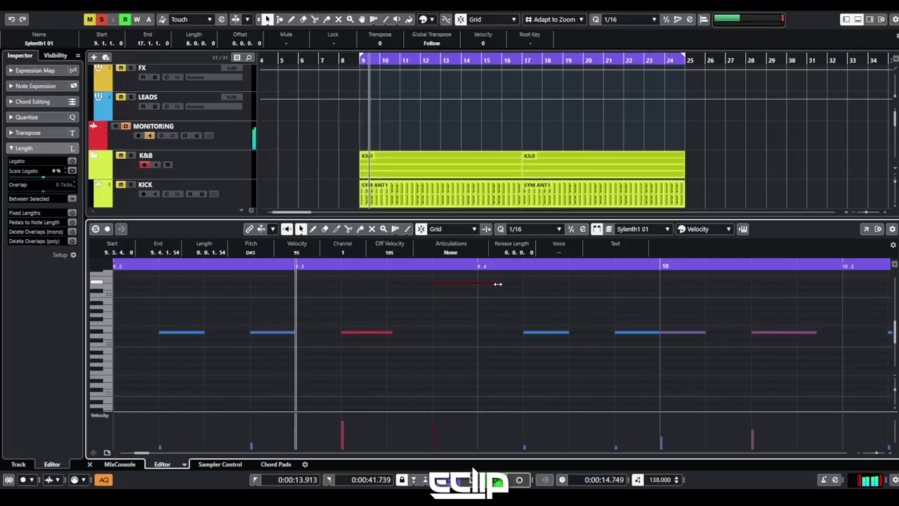
drag(496, 283, 478, 287)
scroll(420, 337, down, 5)
key(space)
click(490, 312)
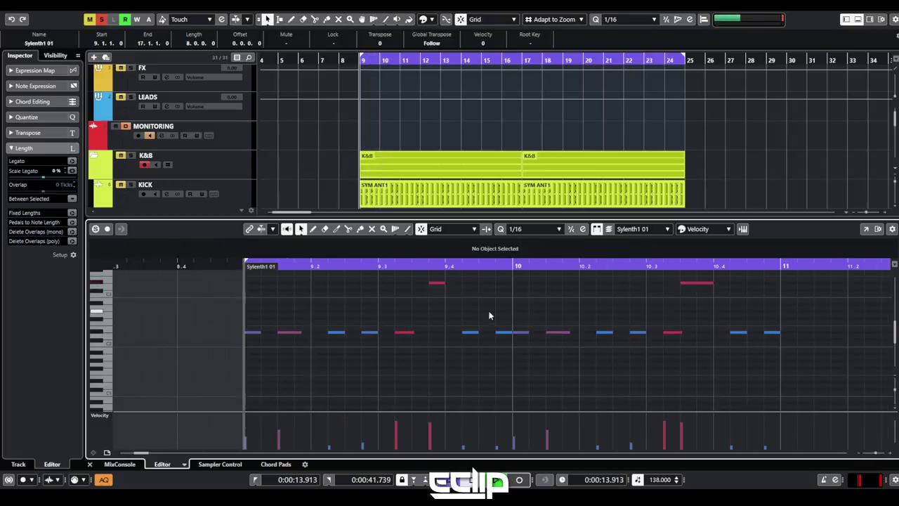
Shorten the last D#2 note of bar 9 to end at 9.4.4.86 and play the pattern
key(space)
key(g)
key(g)
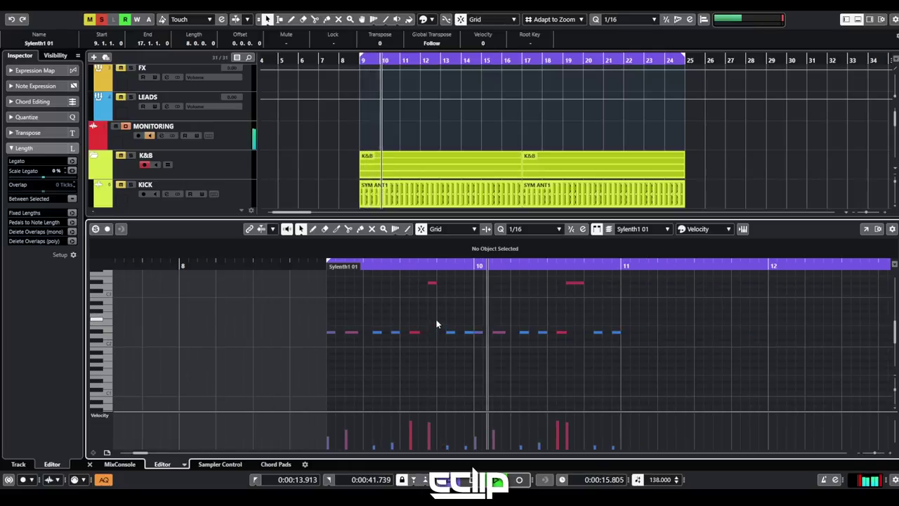
click(472, 332)
key(space)
key(space)
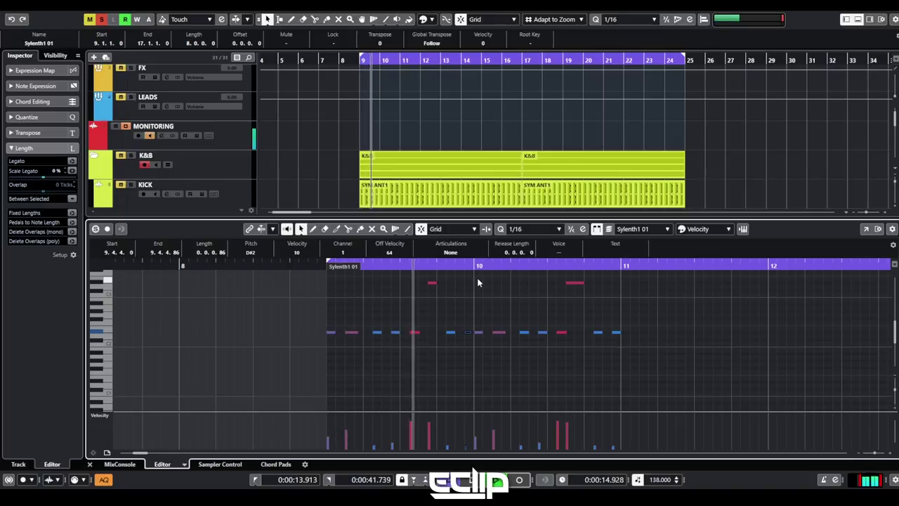
Replace the bar 10 notes with an aligned copy of the edited bar 9 pattern
drag(480, 283, 604, 362)
key(Delete)
key(ctrl+z)
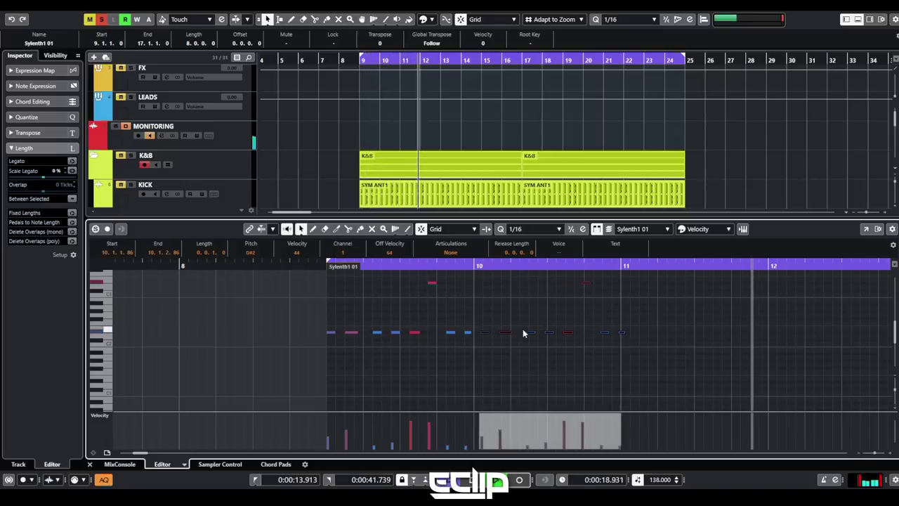
key(space)
Duplicate the whole two-bar pattern into bars 11 and 12, play it and close the note editor
key(ctrl+a)
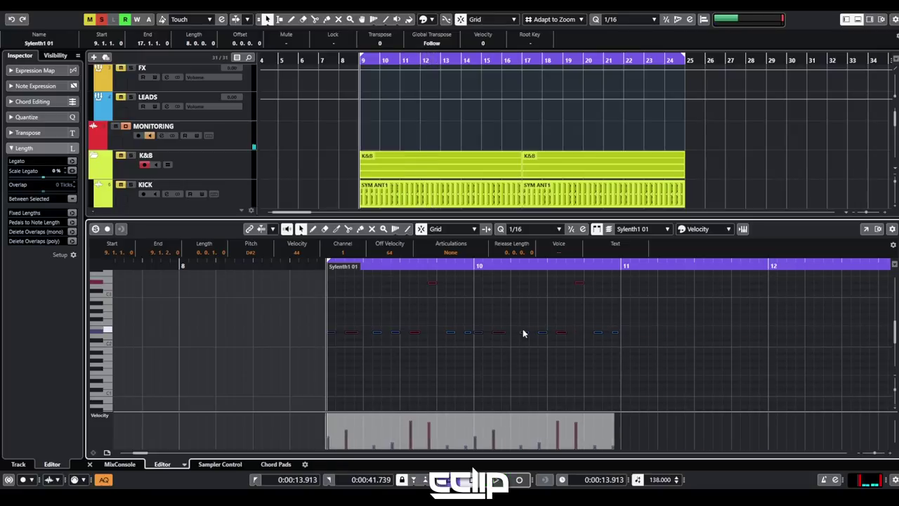
key(ctrl+d)
key(space)
scroll(522, 335, down, 3)
key(Return)
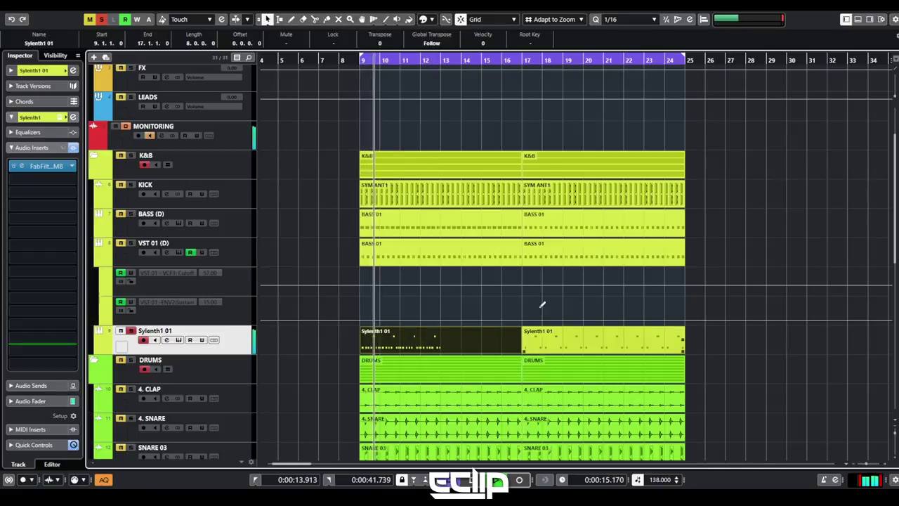
Unsolo Sylenth1 01, split its first part at bar 13 and delete the empty second half
key(s)
alt+click(445, 342)
key(Delete)
Duplicate the four-bar Sylenth1 01 part to bar 13 and glue both parts into one eight-bar part
click(422, 337)
key(ctrl+d)
key(4)
click(414, 341)
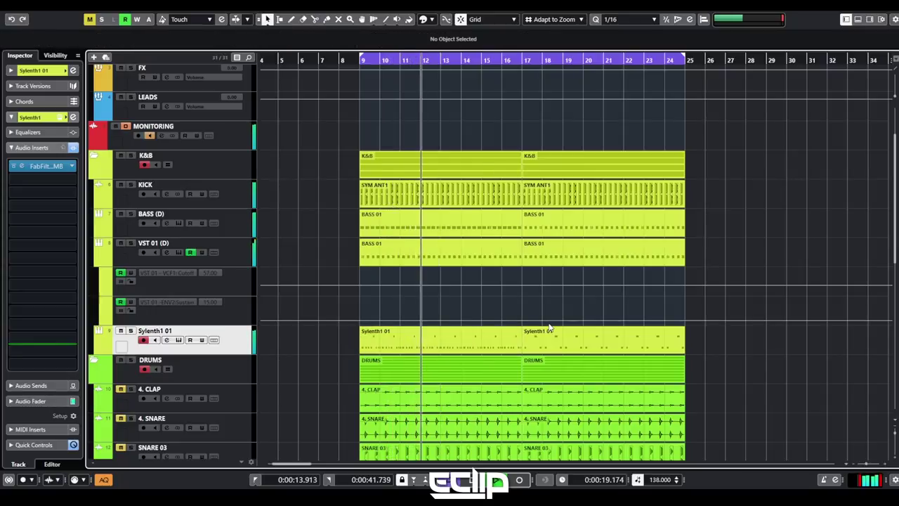
key(1)
Replace the old Sylenth1 01 part at bar 17 with a duplicate of the new eight-bar part
click(546, 341)
key(Delete)
click(453, 348)
key(ctrl+d)
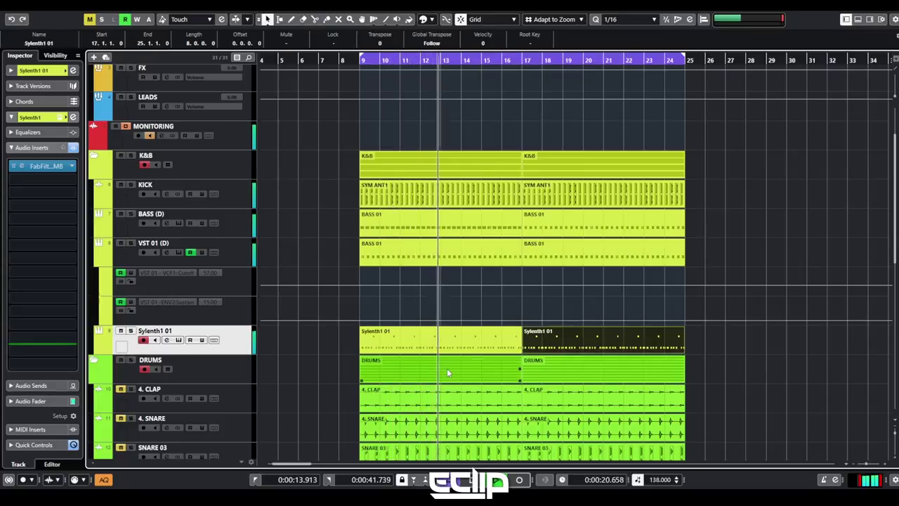
Adjust the decay and sustain of amp envelope A in the Sylenth1 instrument, and close its window
click(300, 386)
key(e)
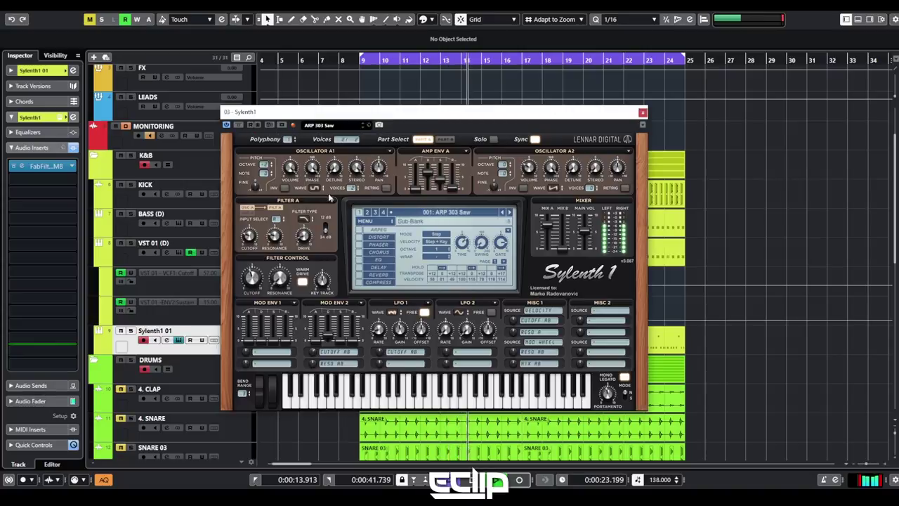
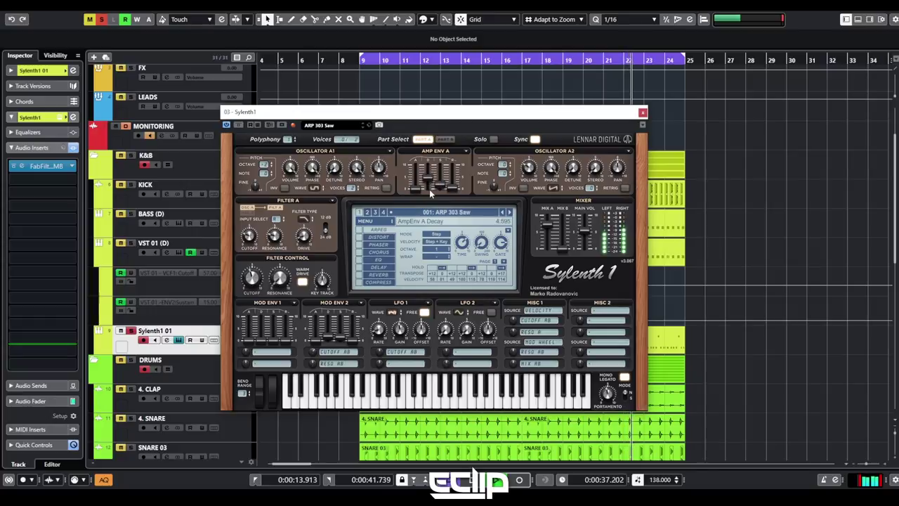
drag(441, 185, 430, 200)
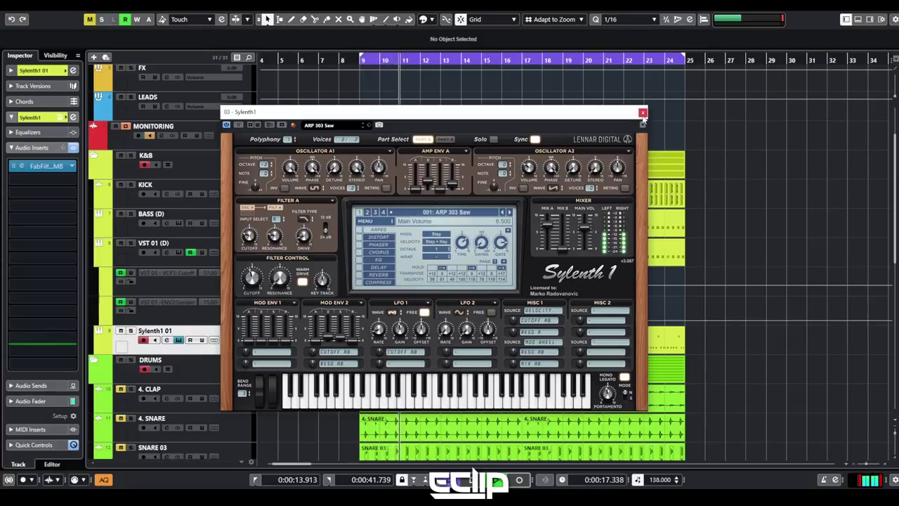
click(642, 113)
Mute the VST 01 (D) track and move the Sylenth1 01 track above it
key(g)
key(g)
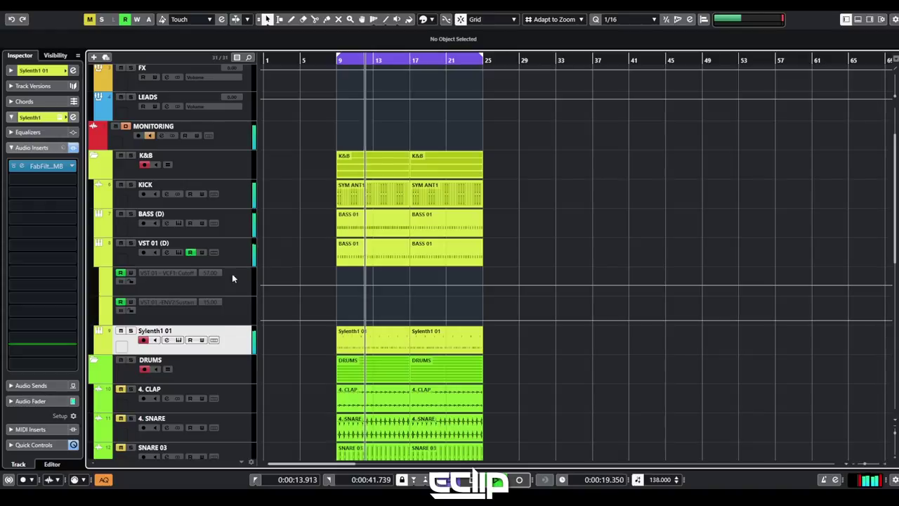
click(121, 243)
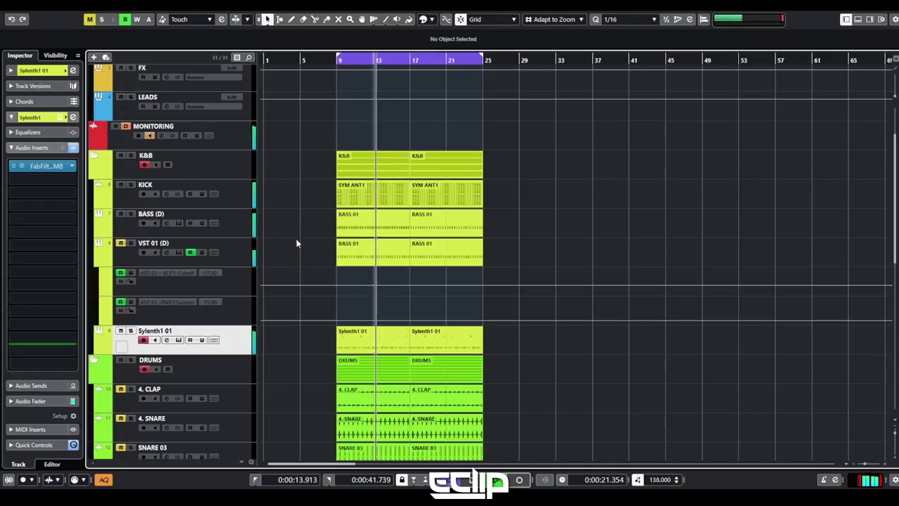
drag(232, 348, 237, 248)
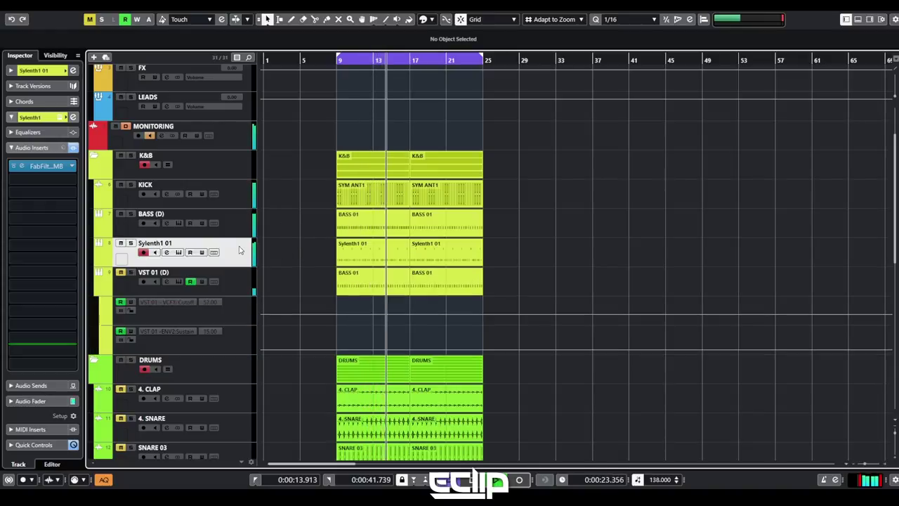
Insert LFOTool in slot 14 of Sylenth1 01 and reshape its curve with a lower start and a later bend point
click(47, 338)
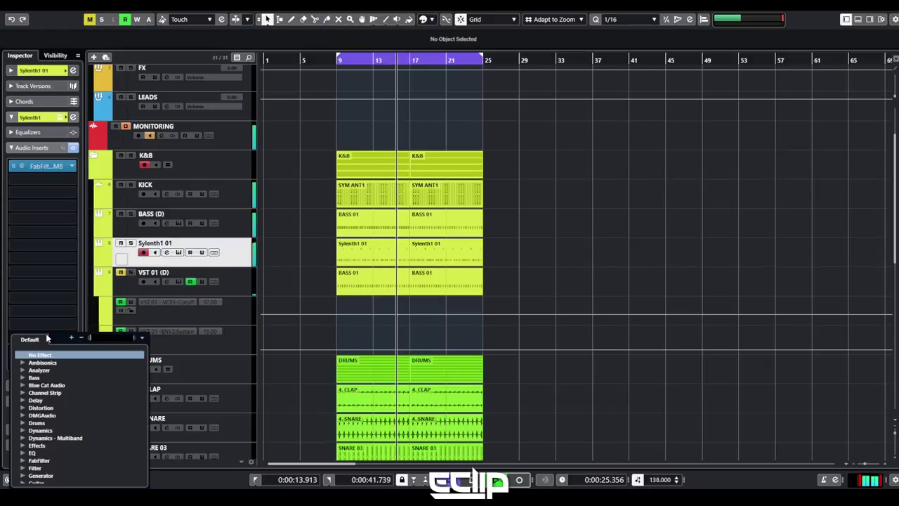
text(lfo)
key(Return)
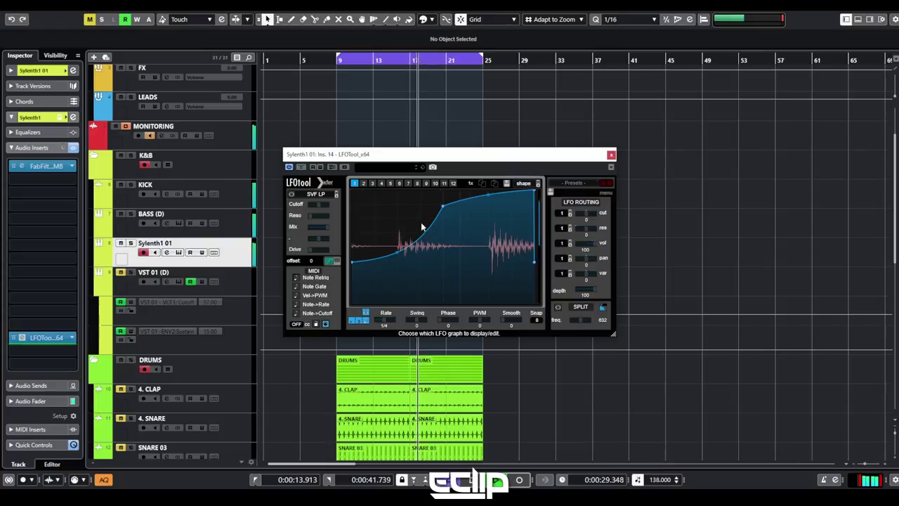
drag(438, 203, 455, 201)
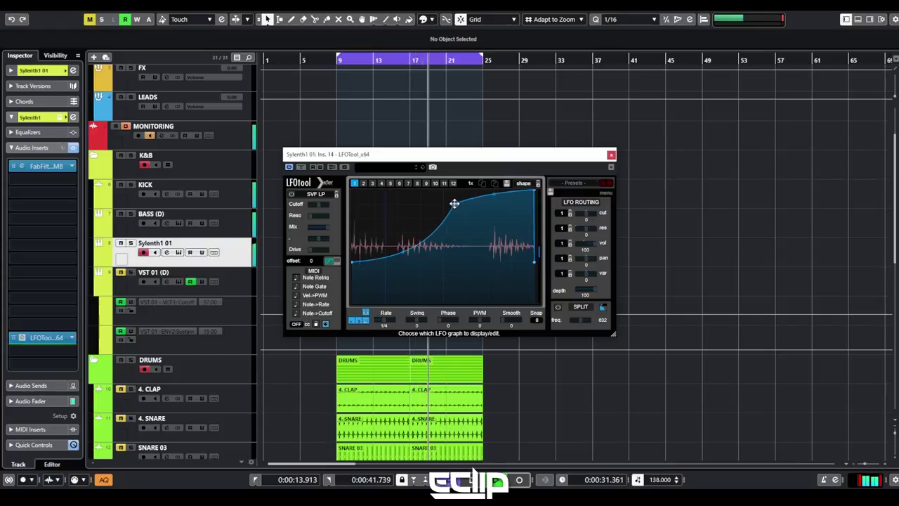
drag(351, 261, 353, 286)
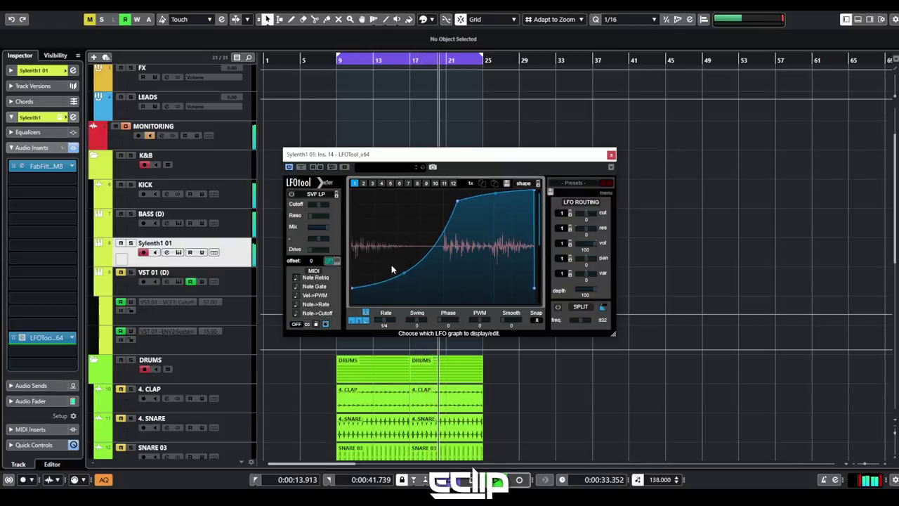
Add a broad 2.4 dB high-mid boost at 653.3 Hz with Q 0.3 to the Sylenth1 01 channel EQ
key(e)
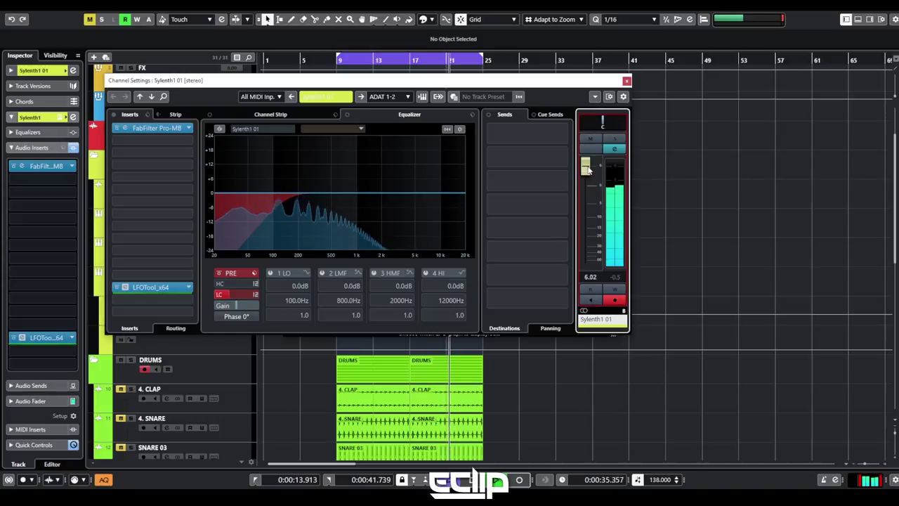
click(351, 177)
drag(351, 176, 341, 192)
Move FabFilter Pro-MB to the second insert slot of Sylenth1 01 and insert FabFilter Saturn 2 in the first
drag(163, 129, 165, 142)
click(163, 129)
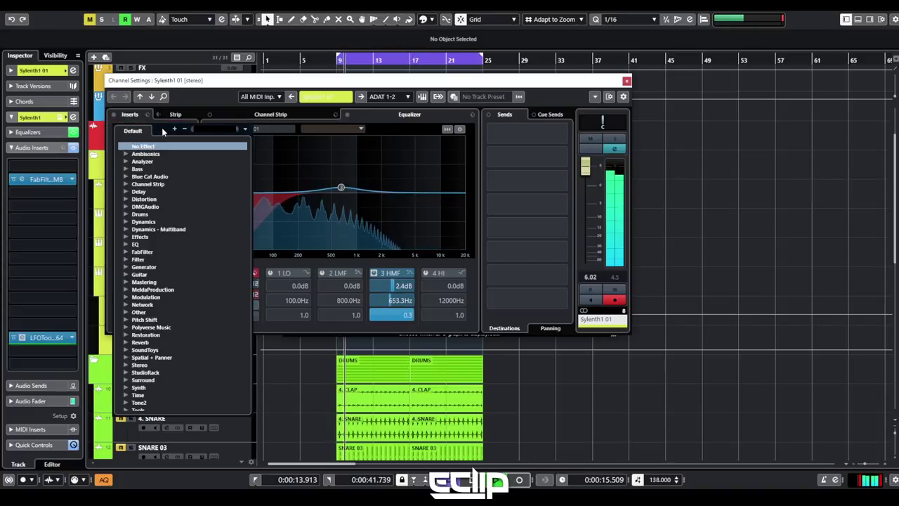
text(saturn)
key(Return)
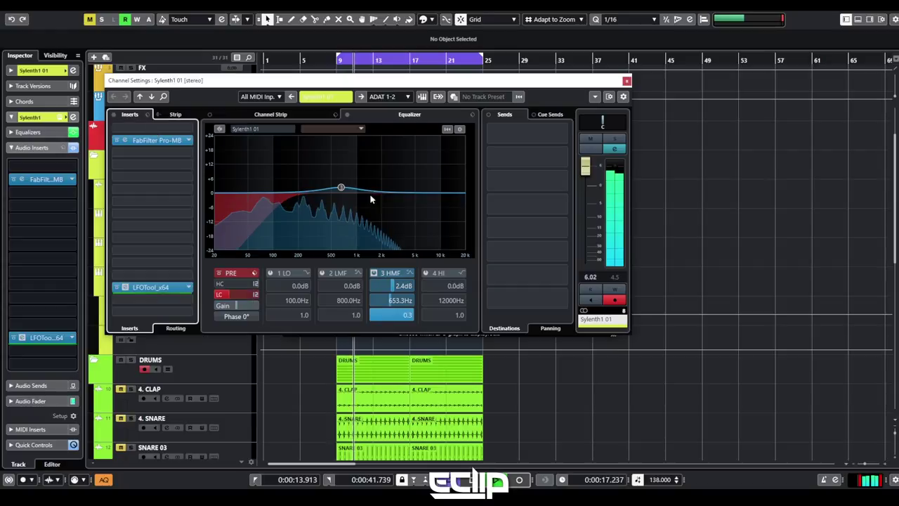
Set the Saturn 2 saturation style to Broken Tube and move its window aside
click(391, 278)
mouse_move(385, 289)
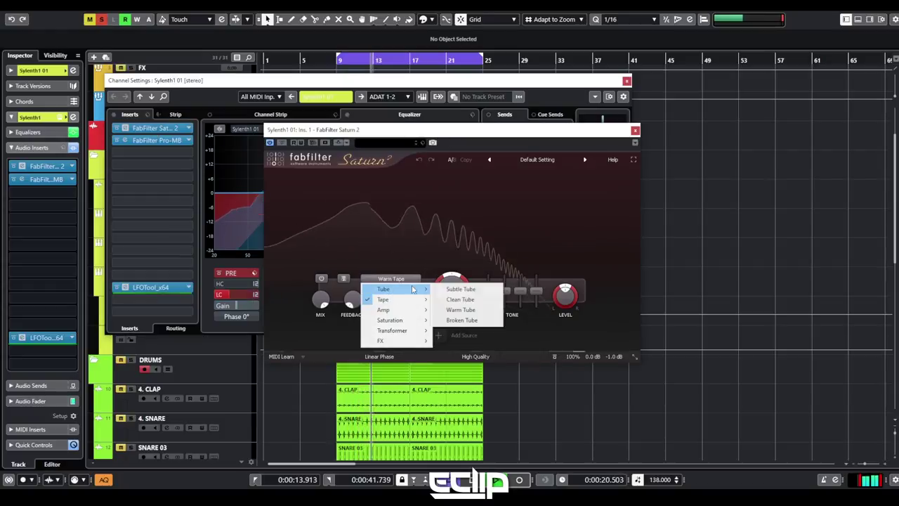
click(461, 320)
drag(485, 133, 781, 187)
Lower the Sylenth1 01 channel volume to 5.04 and arrange the channel and Saturn 2 windows
drag(425, 81, 316, 92)
drag(475, 178, 476, 183)
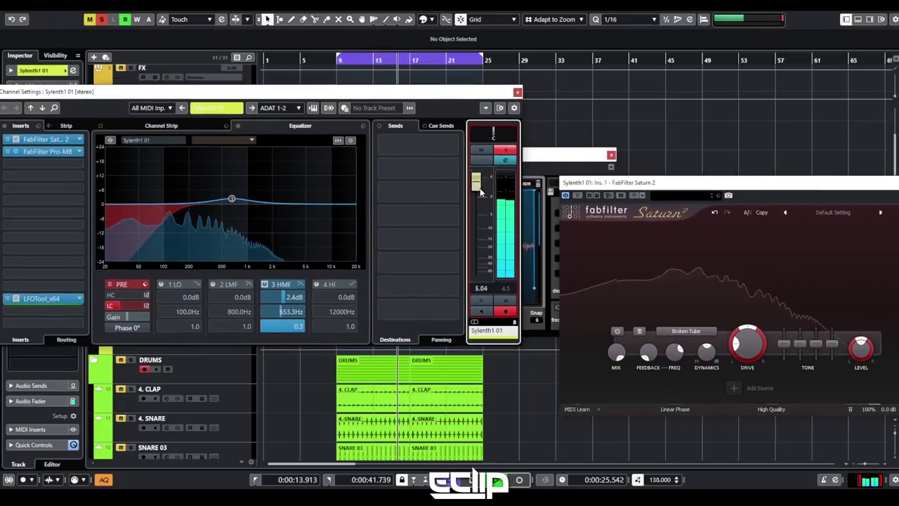
drag(609, 183, 325, 105)
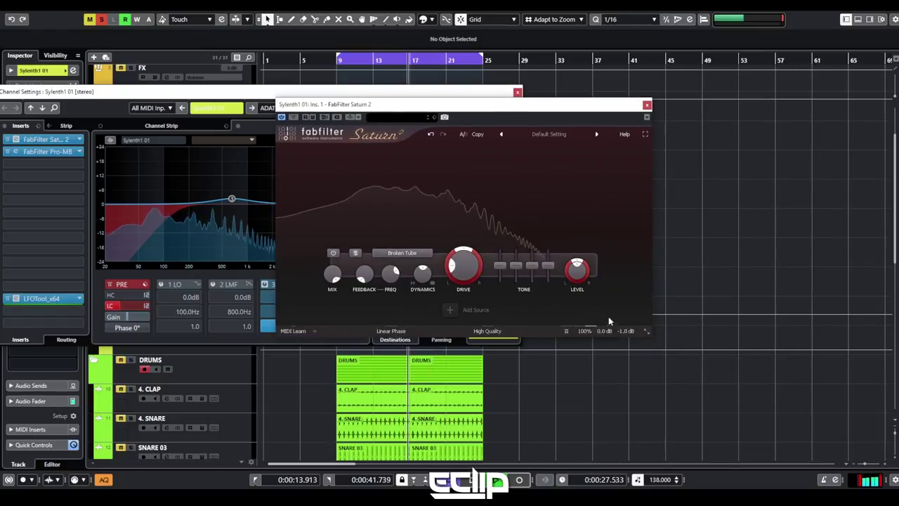
Raise the Saturn 2 output level to +1.0 dB and set the Sylenth1 01 channel volume to 4.31
mouse_move(621, 331)
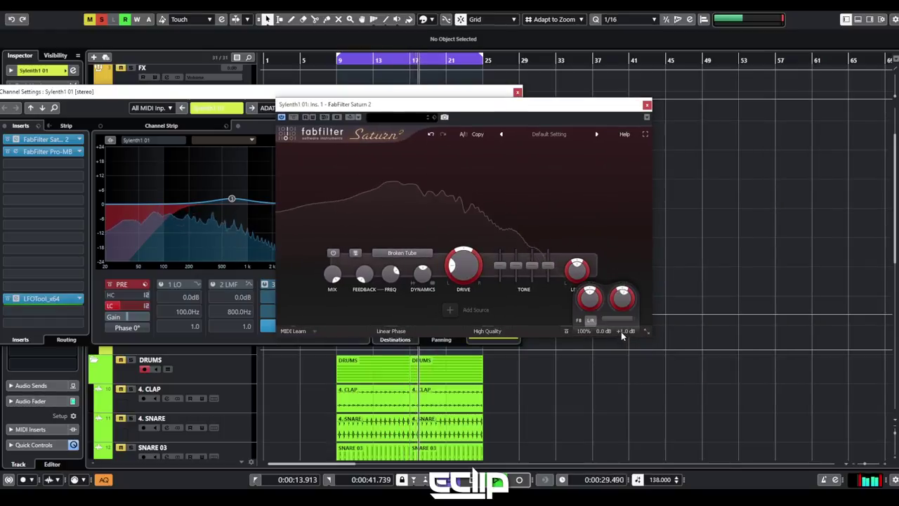
click(518, 92)
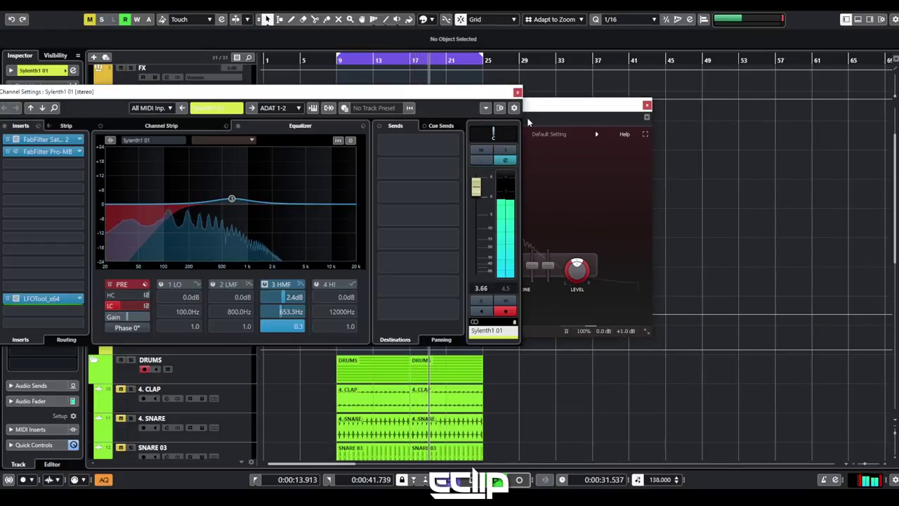
drag(479, 195, 480, 193)
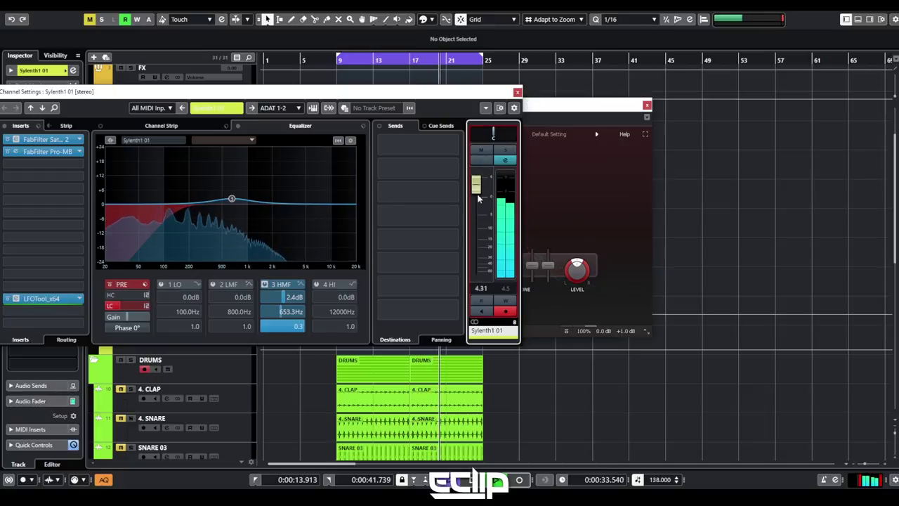
Shift the Sylenth1 01 high-mid EQ boost to 426.0 Hz at 3.1 dB and close the Saturn 2 and channel windows
drag(232, 199, 217, 199)
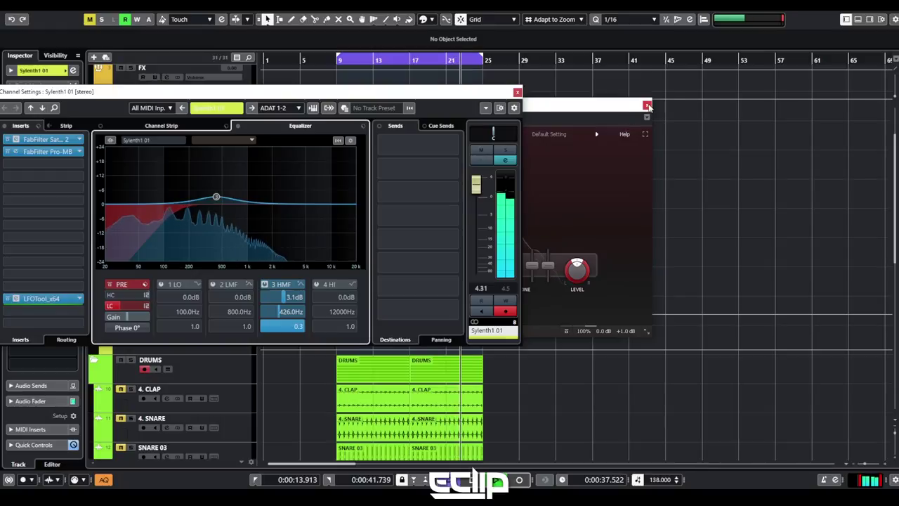
click(648, 106)
click(518, 92)
Audition the groove with the single shots and atmosphere tracks in view, and stop playback
click(613, 154)
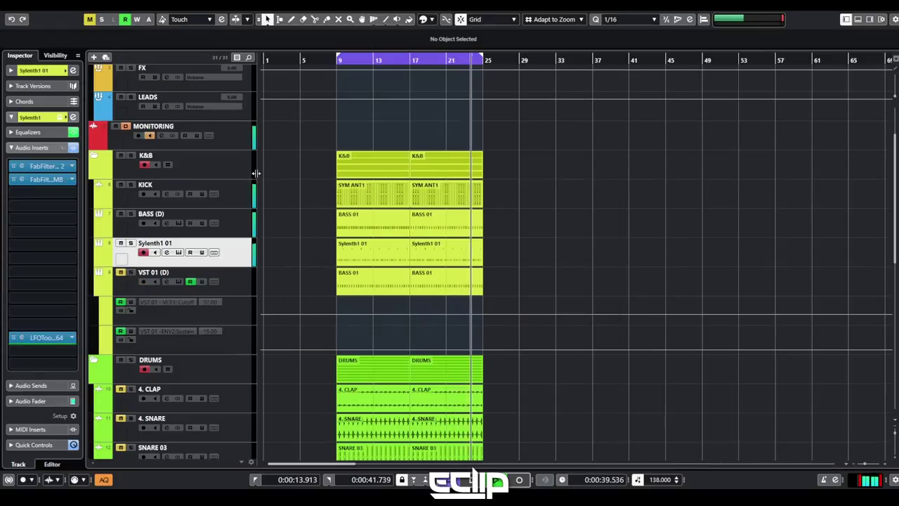
scroll(266, 168, down, 10)
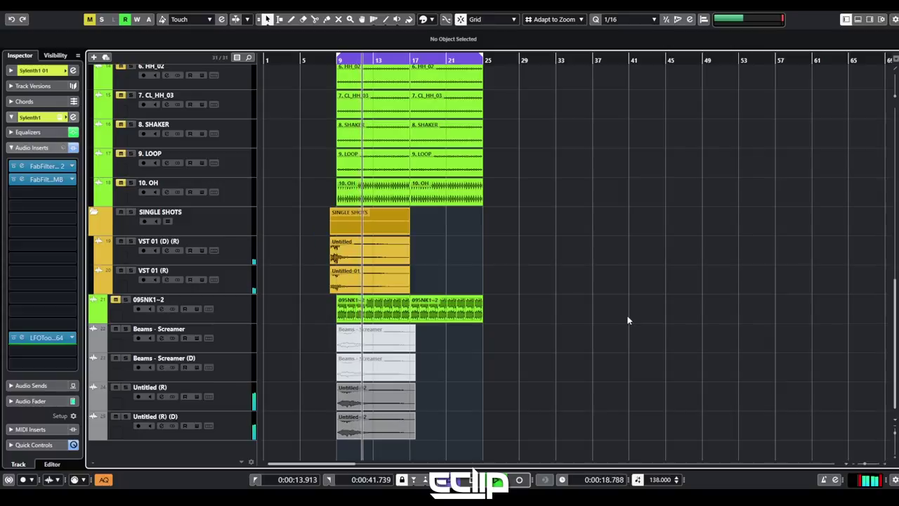
key(space)
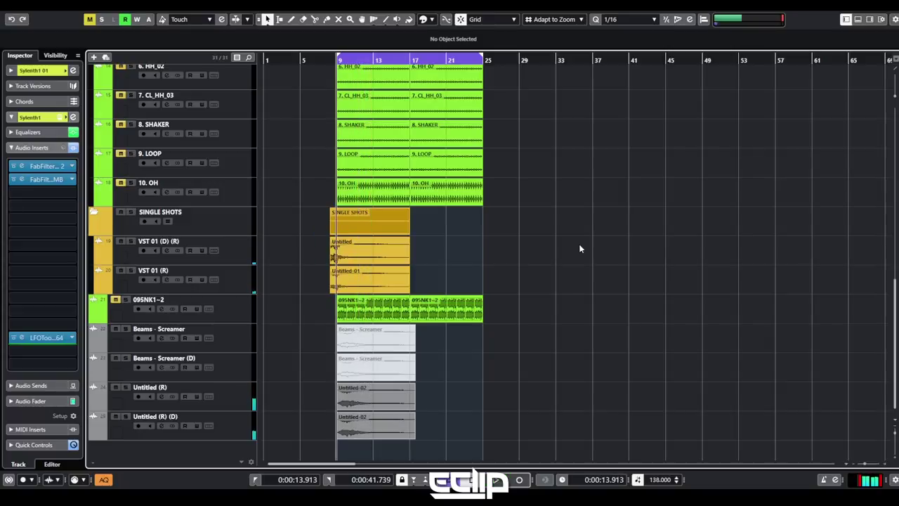